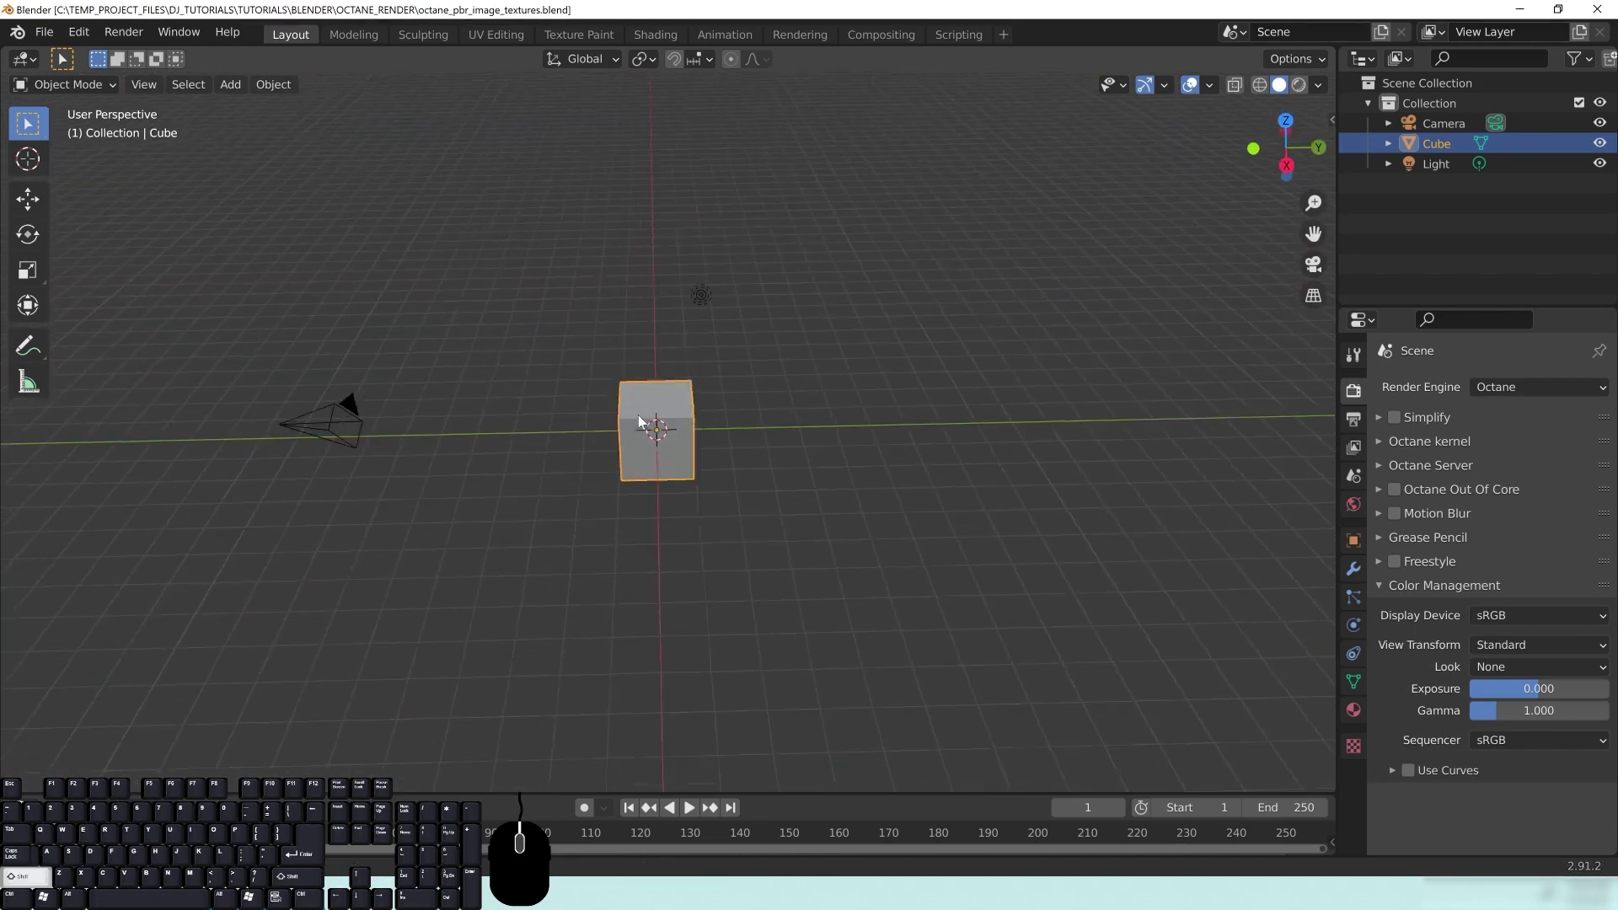
# Switch to Chrome, bring its window fully into view, search for texturehaven and open the Texture Haven website
pyautogui.click(253, 893)
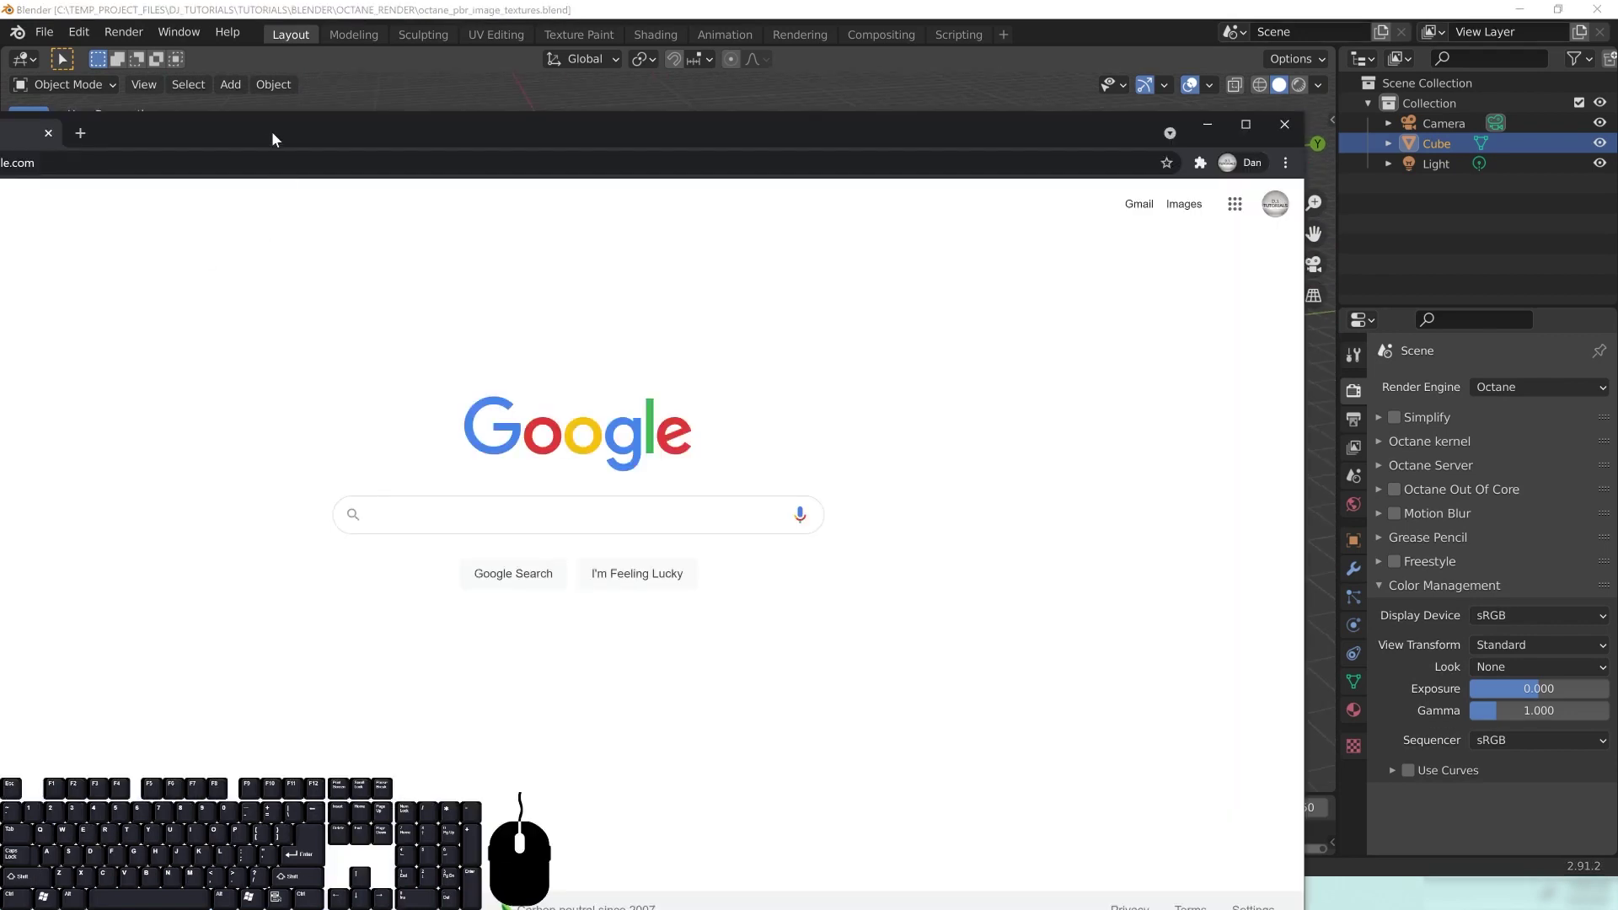
pyautogui.moveTo(273, 133); pyautogui.dragTo(558, 54)
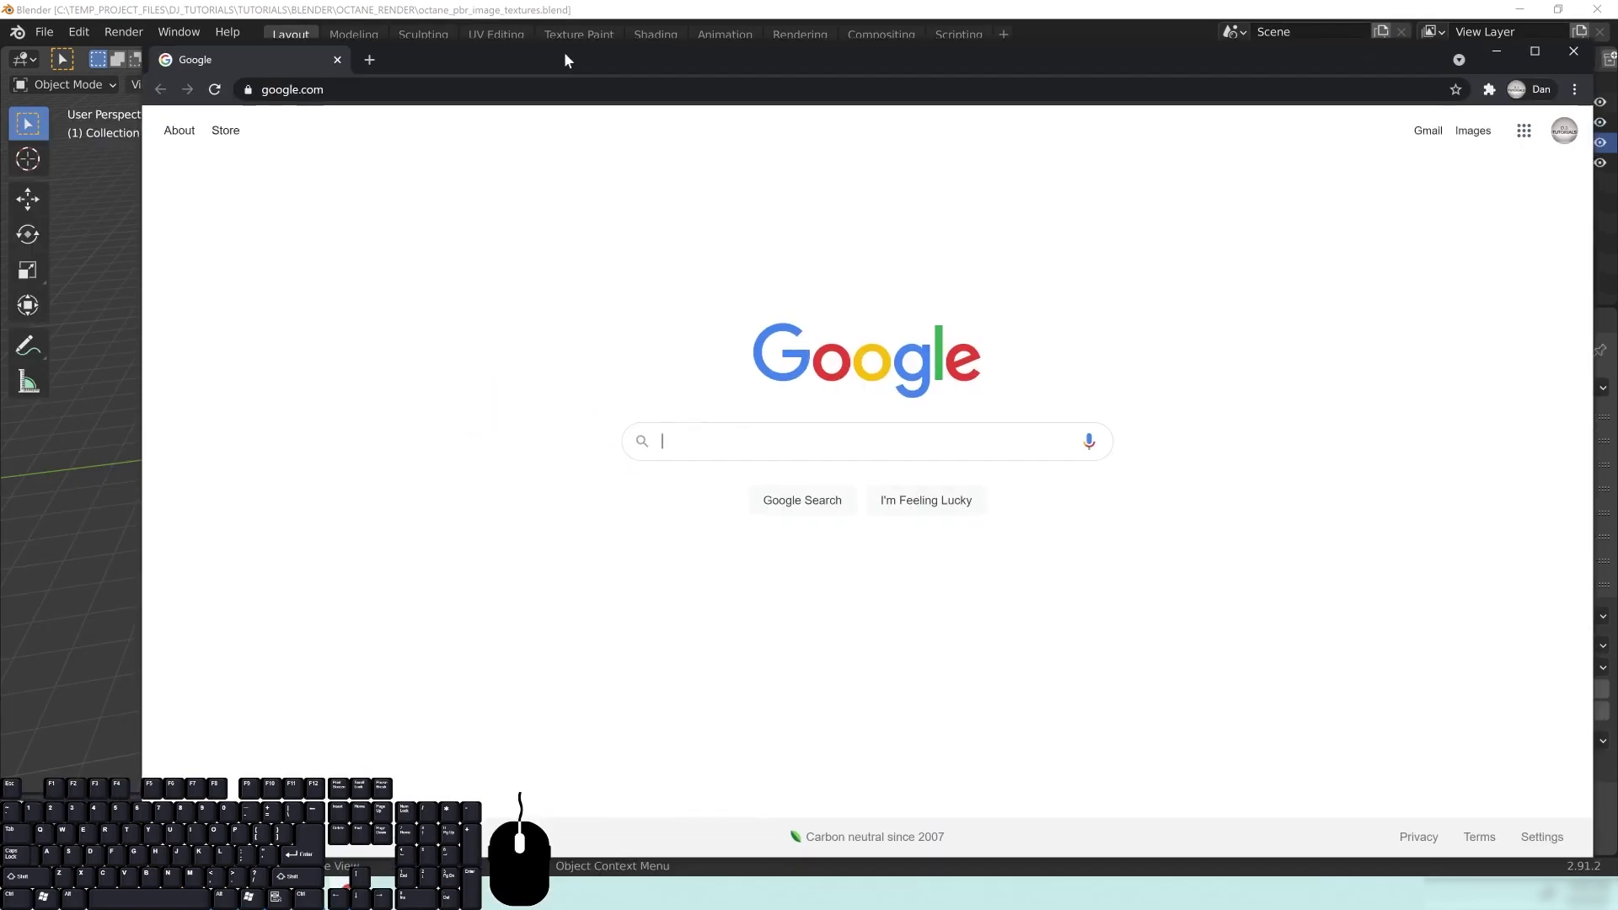
pyautogui.click(505, 89)
pyautogui.write('texturehaven')
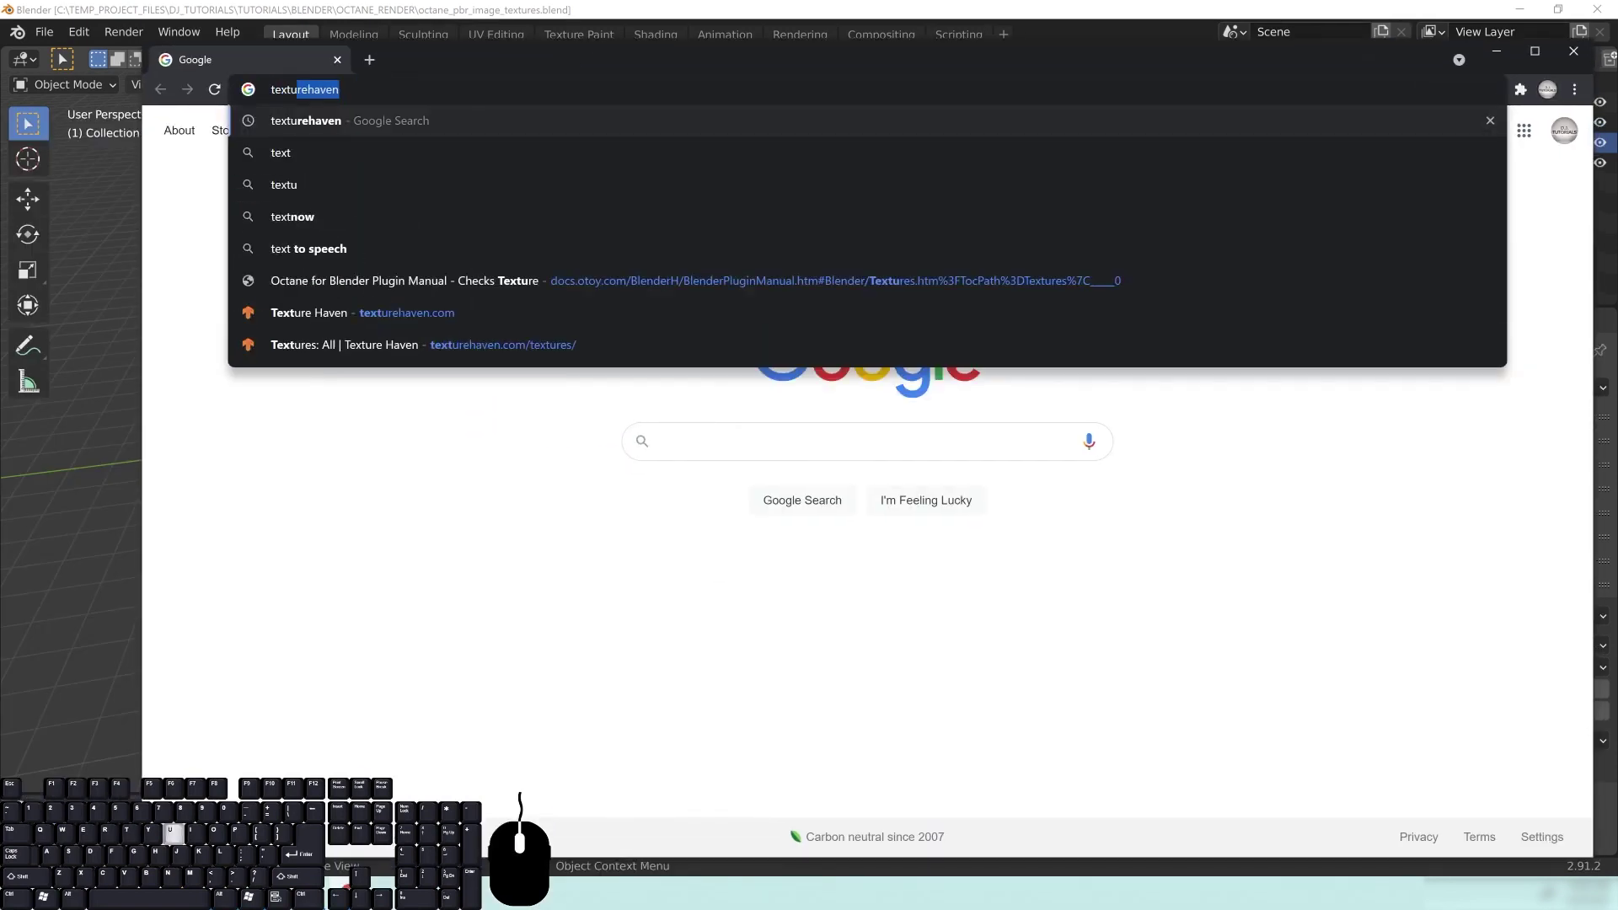
pyautogui.press('Return')
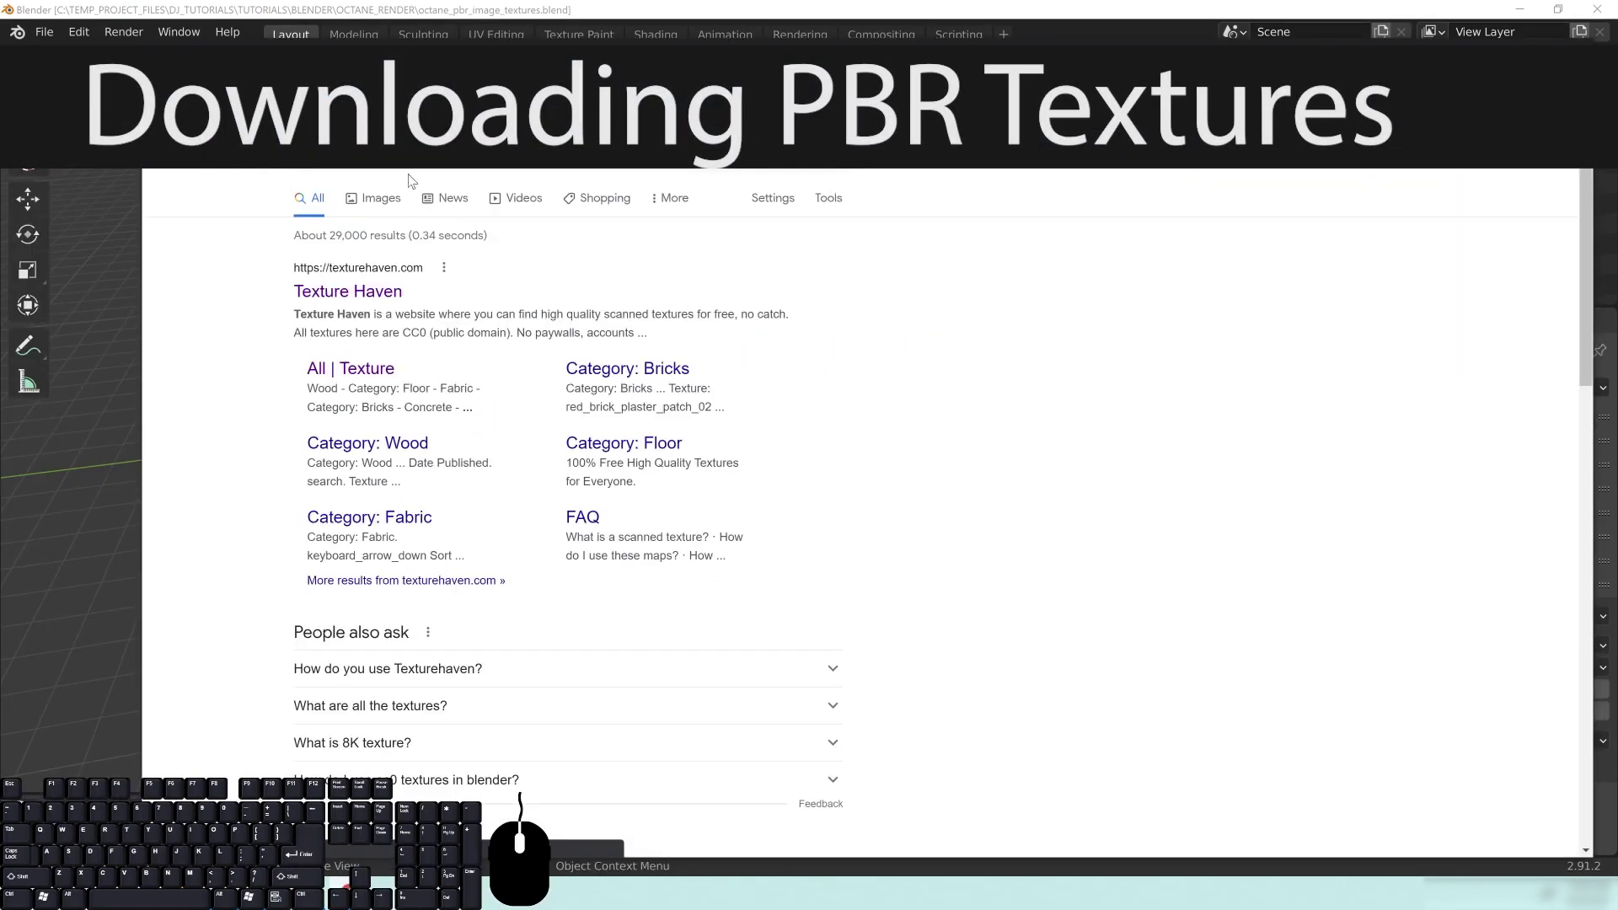
pyautogui.click(350, 292)
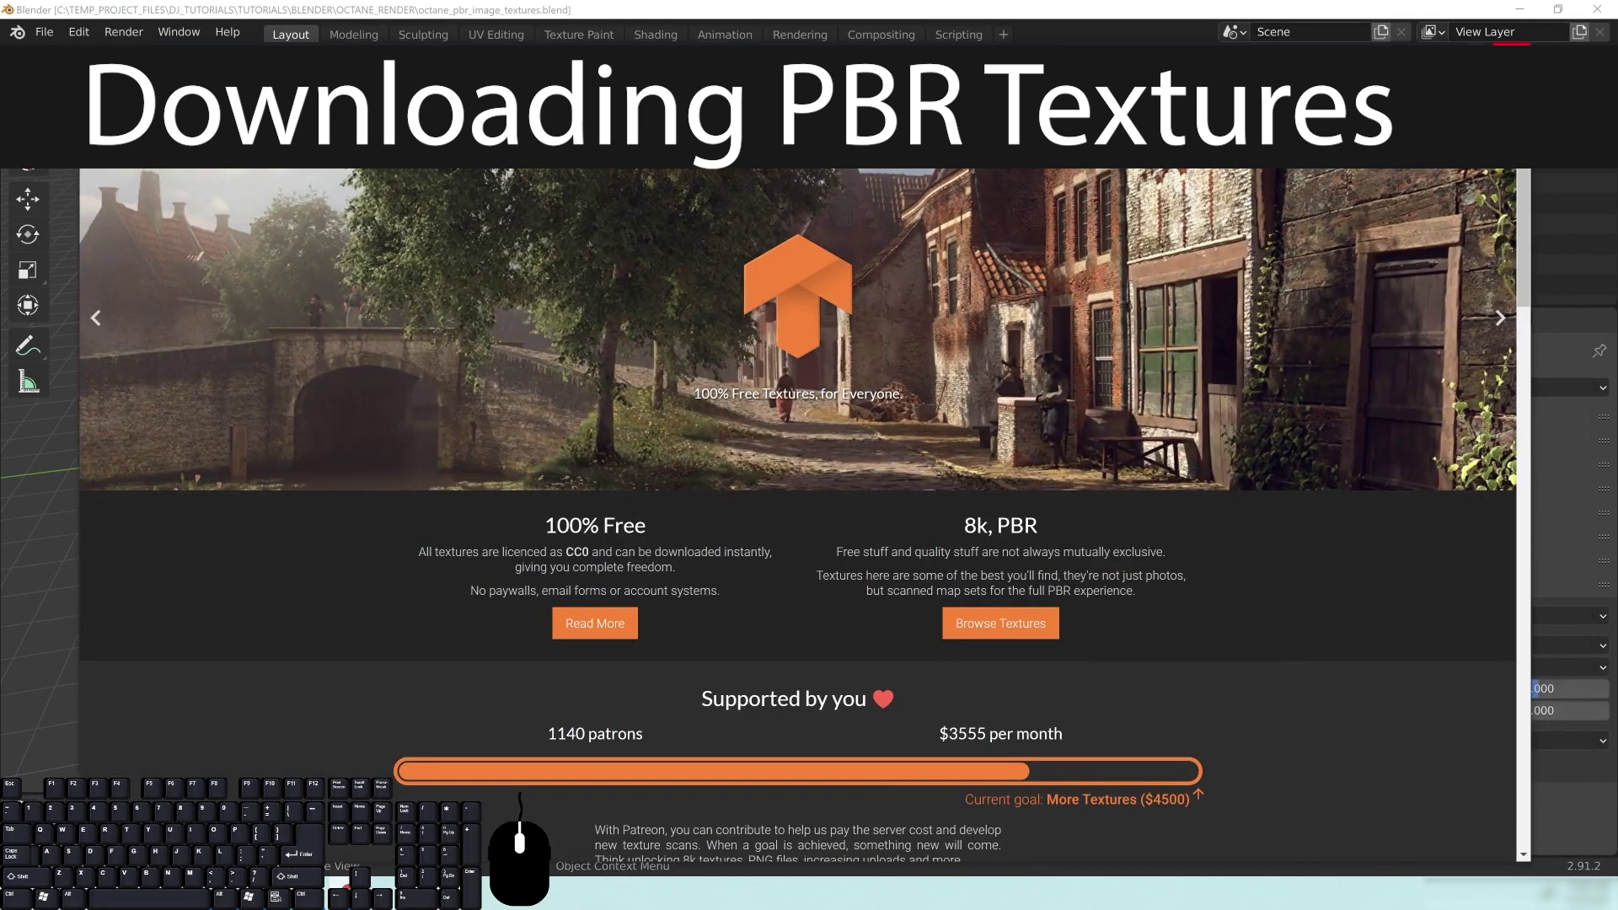
# Maximize the browser, open Texture Haven's listing of all textures and browse through the available materials
pyautogui.click(1474, 55)
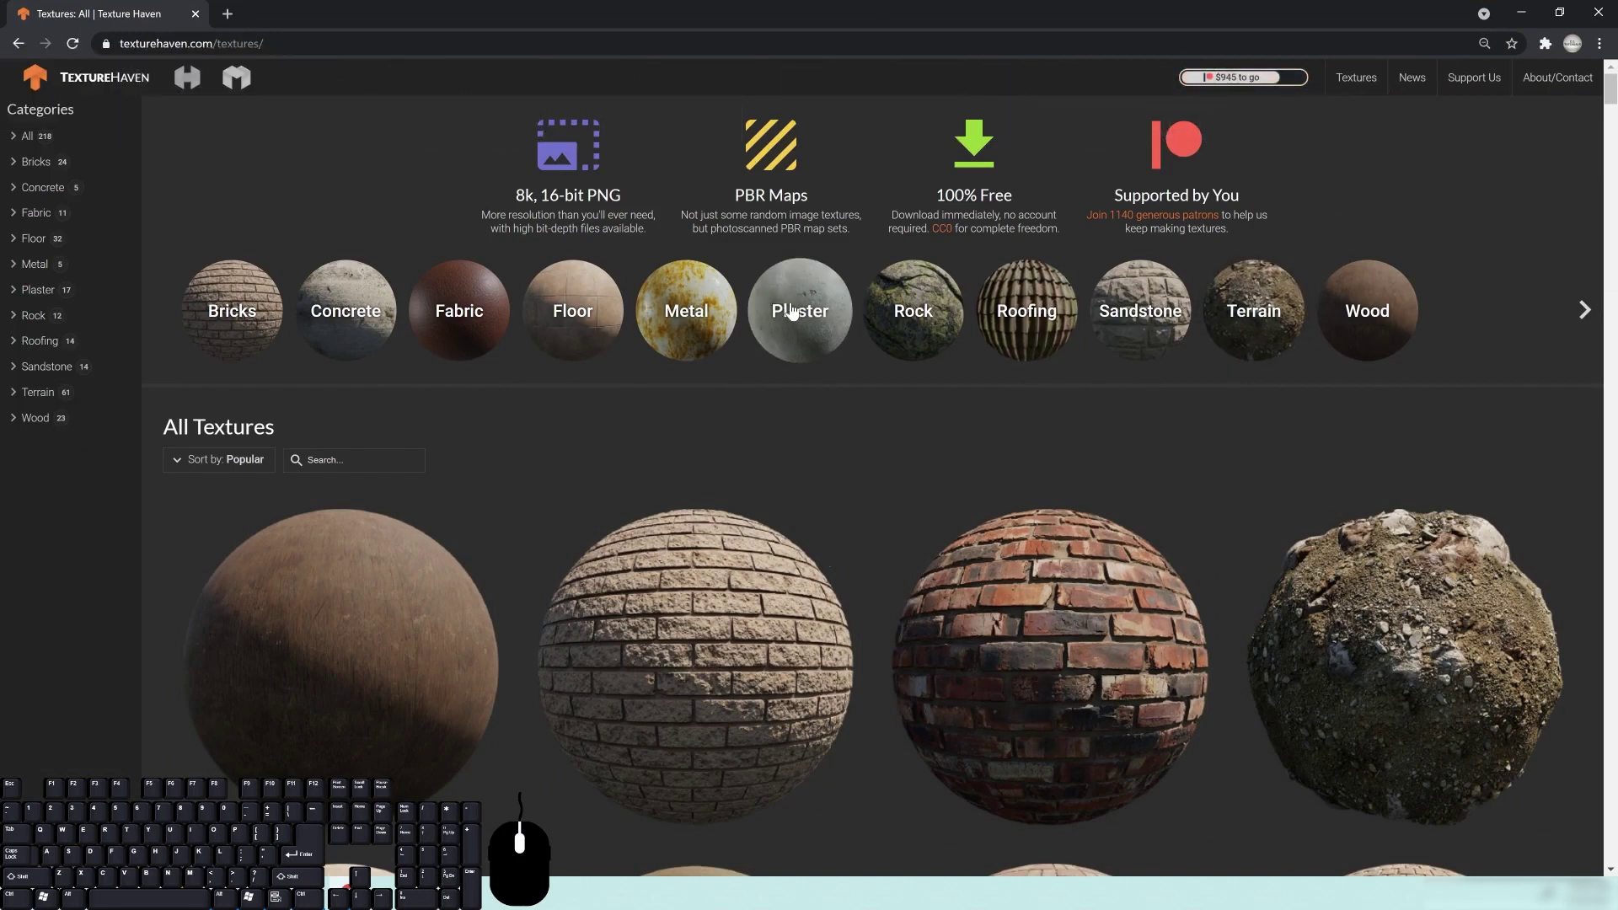
pyautogui.scroll(-8, 1041, 541)
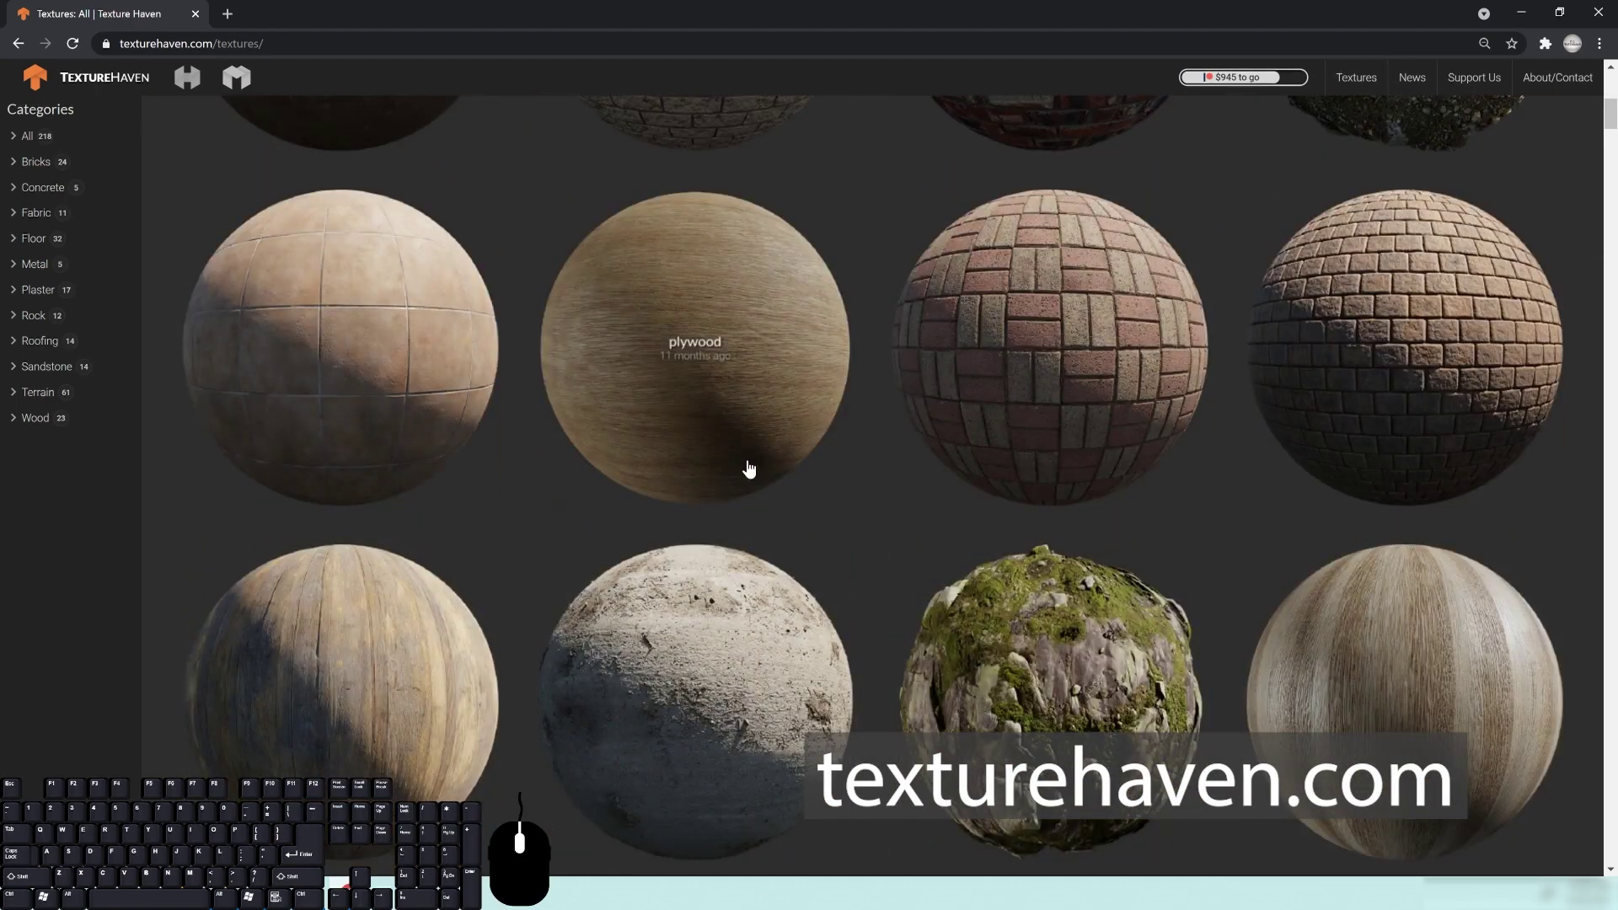
pyautogui.scroll(-7, 747, 462)
pyautogui.scroll(-4, 830, 522)
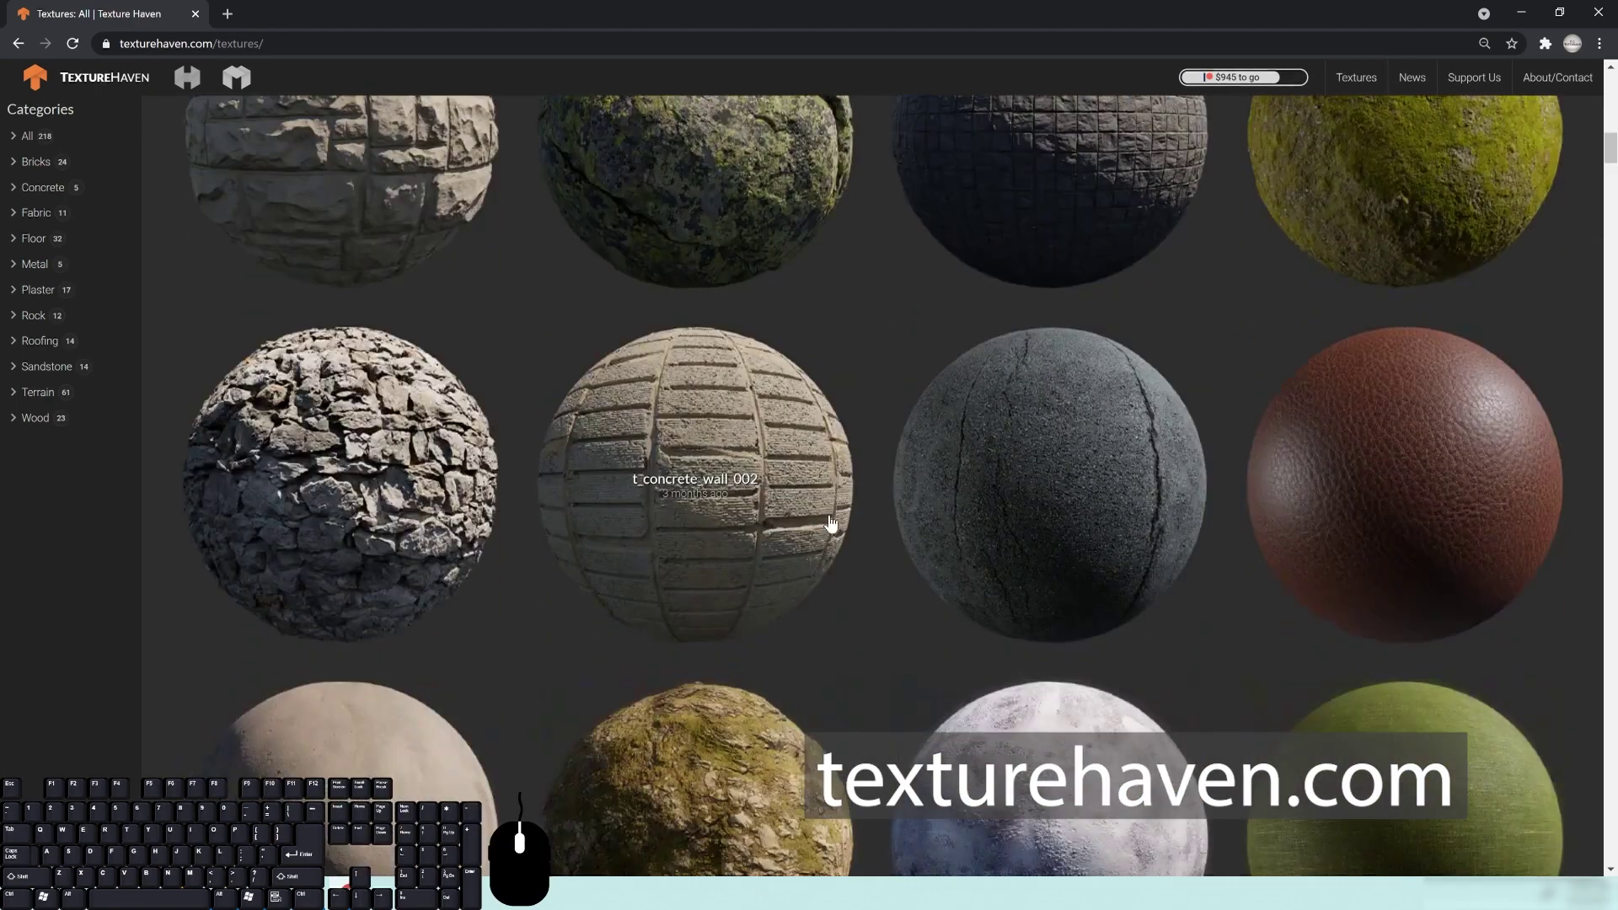
pyautogui.scroll(-4, 1087, 558)
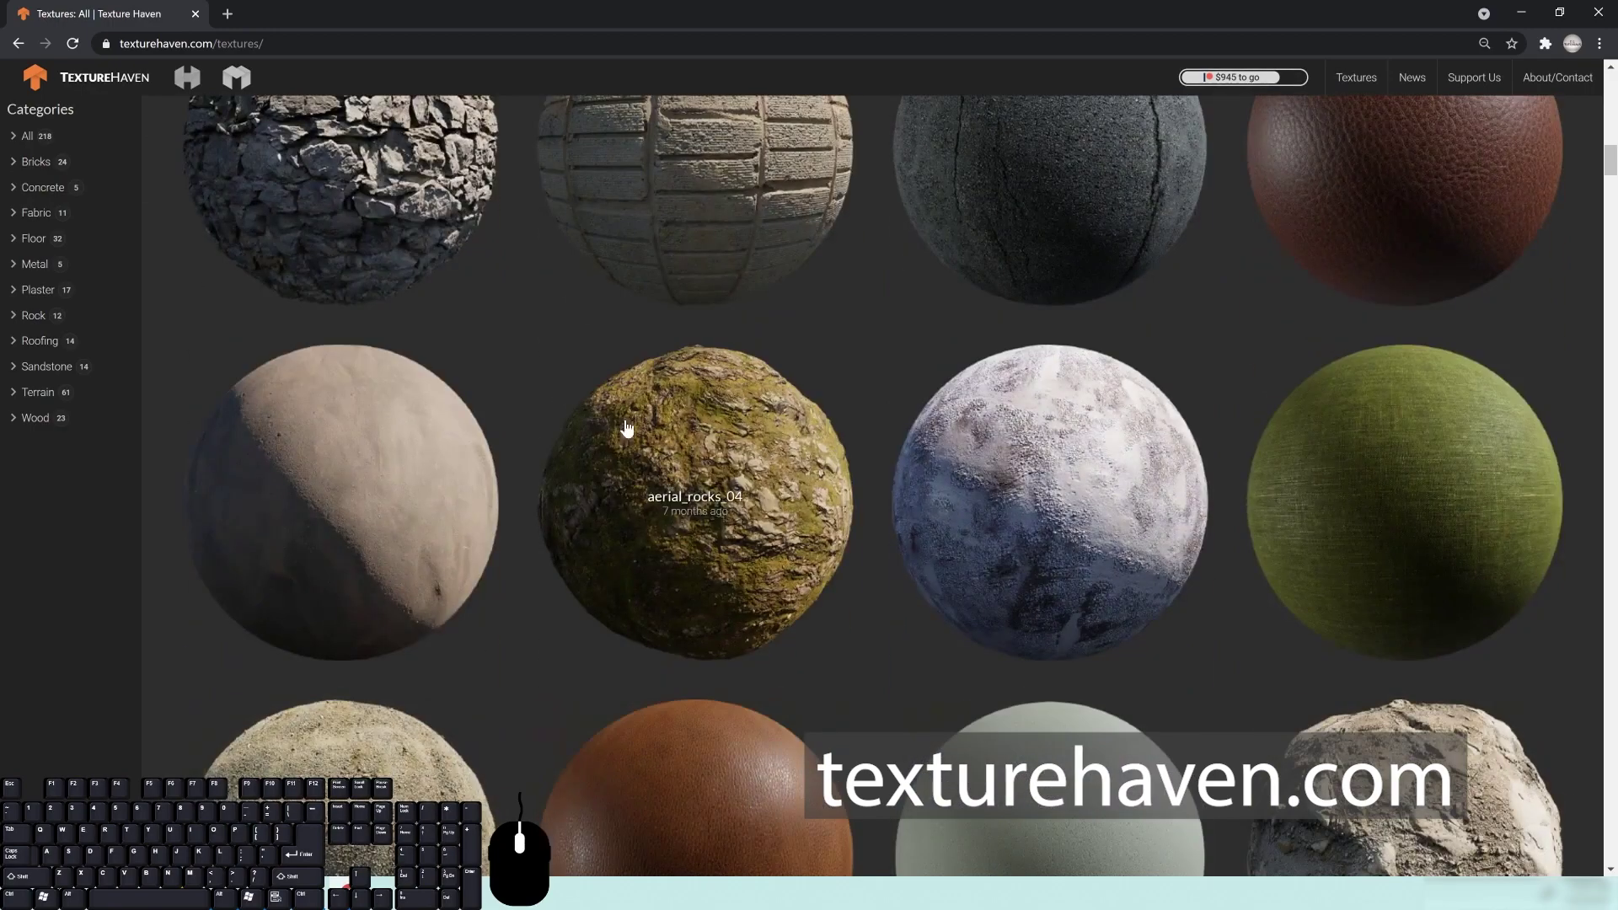
pyautogui.scroll(8, 942, 512)
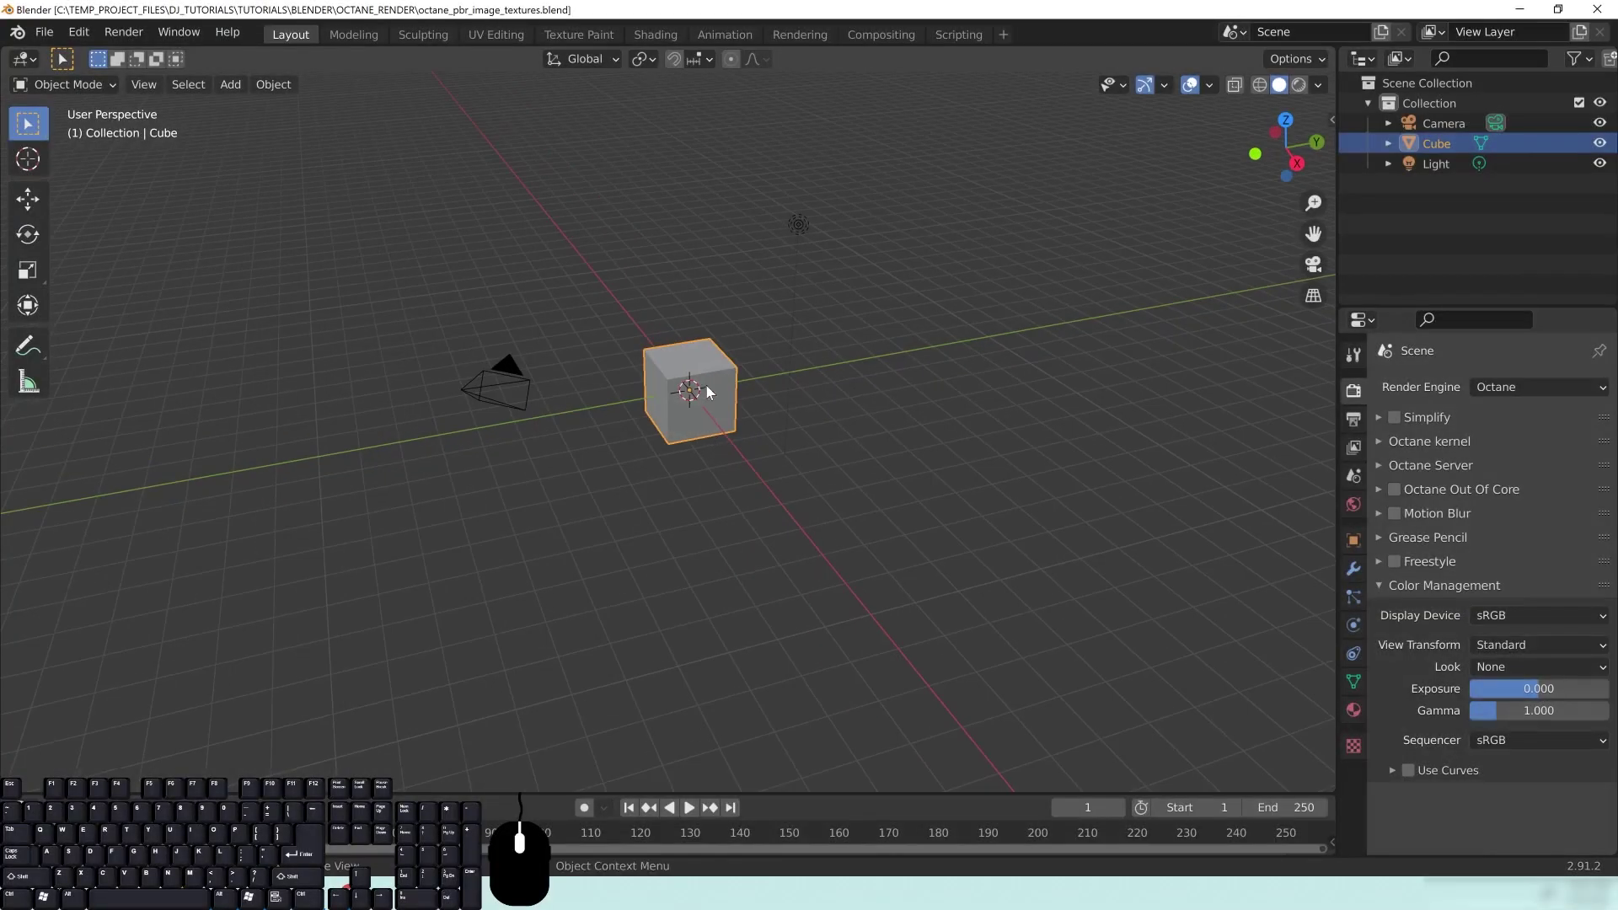
# Back in Blender, add a mesh plane and scale it up into a large floor around the cube
pyautogui.hotkey('shift', 'a')
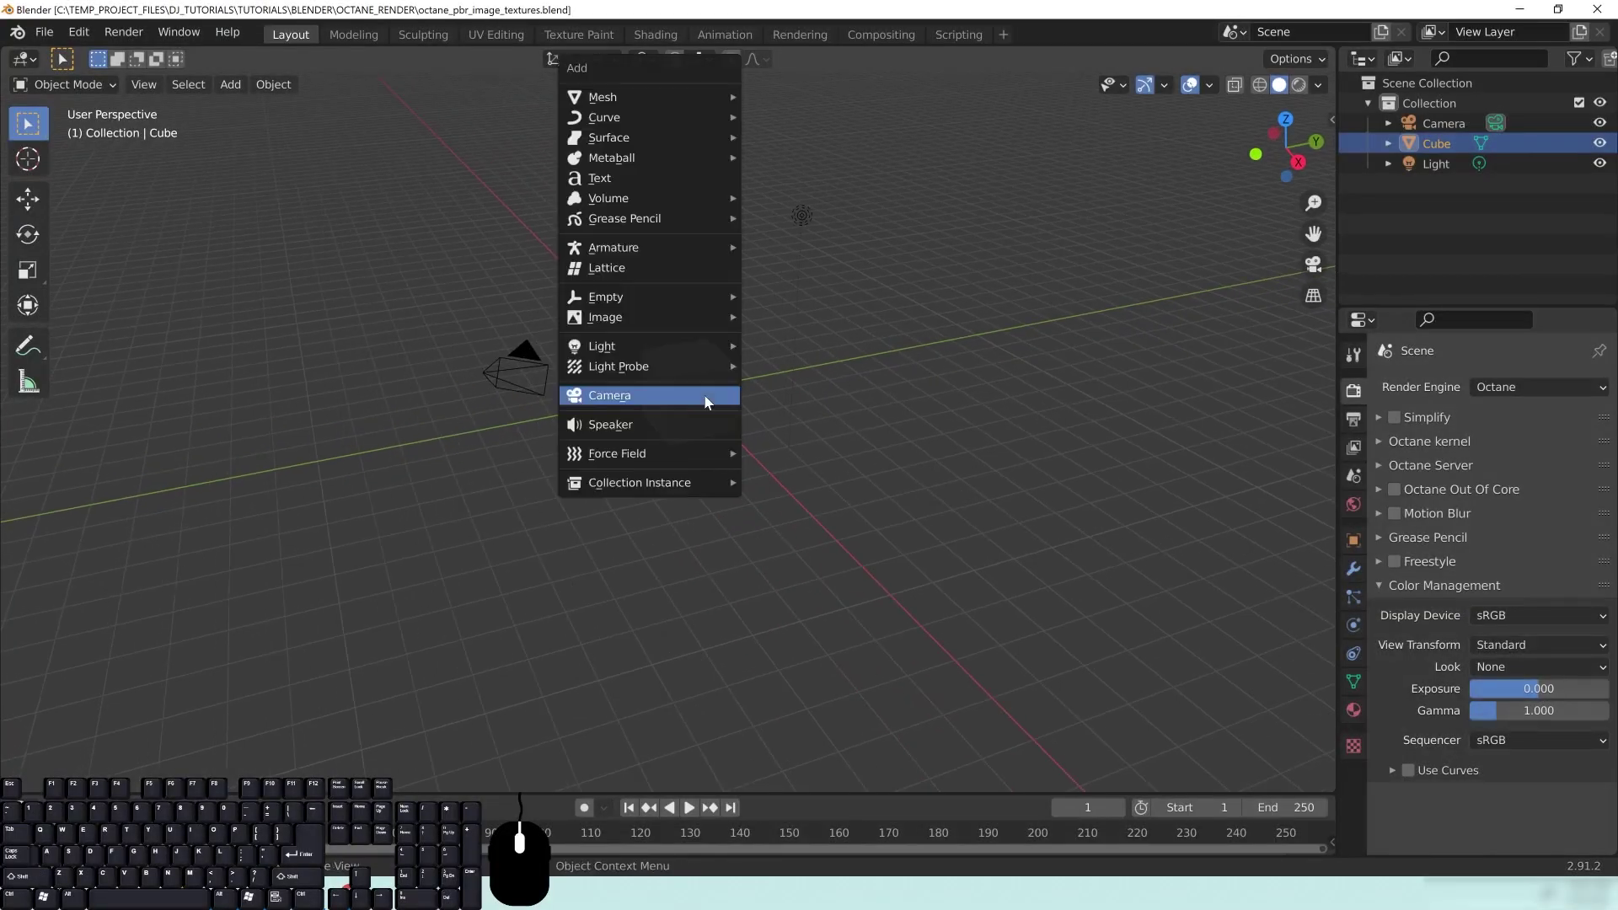
pyautogui.moveTo(670, 98)
pyautogui.click(781, 97)
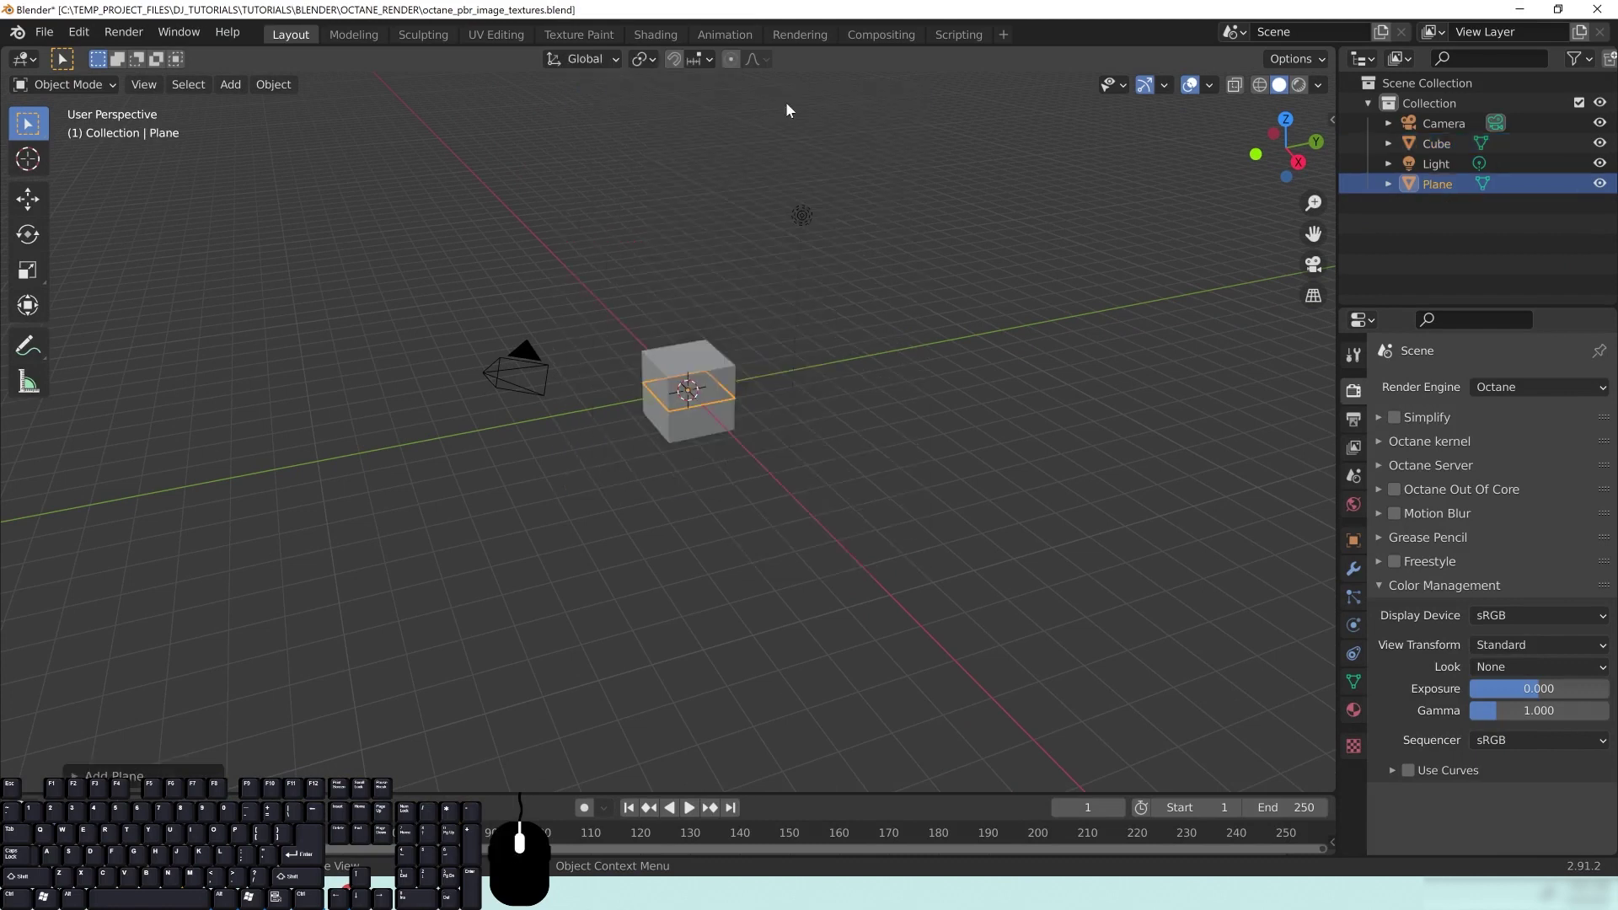
pyautogui.press('s')
pyautogui.click(710, 163)
# Lower the floor plane along the Z axis to the base of the cube
pyautogui.moveTo(643, 195); pyautogui.dragTo(817, 360, button='middle')
pyautogui.press('g')
pyautogui.press('z')
pyautogui.keyDown('ctrl'); pyautogui.click(827, 408); pyautogui.keyUp('ctrl')
# Clear the selection and delete the default light from the scene
pyautogui.moveTo(746, 411); pyautogui.dragTo(859, 360, button='middle')
pyautogui.hotkey('alt', 'a')
pyautogui.click(824, 192)
pyautogui.press('x')
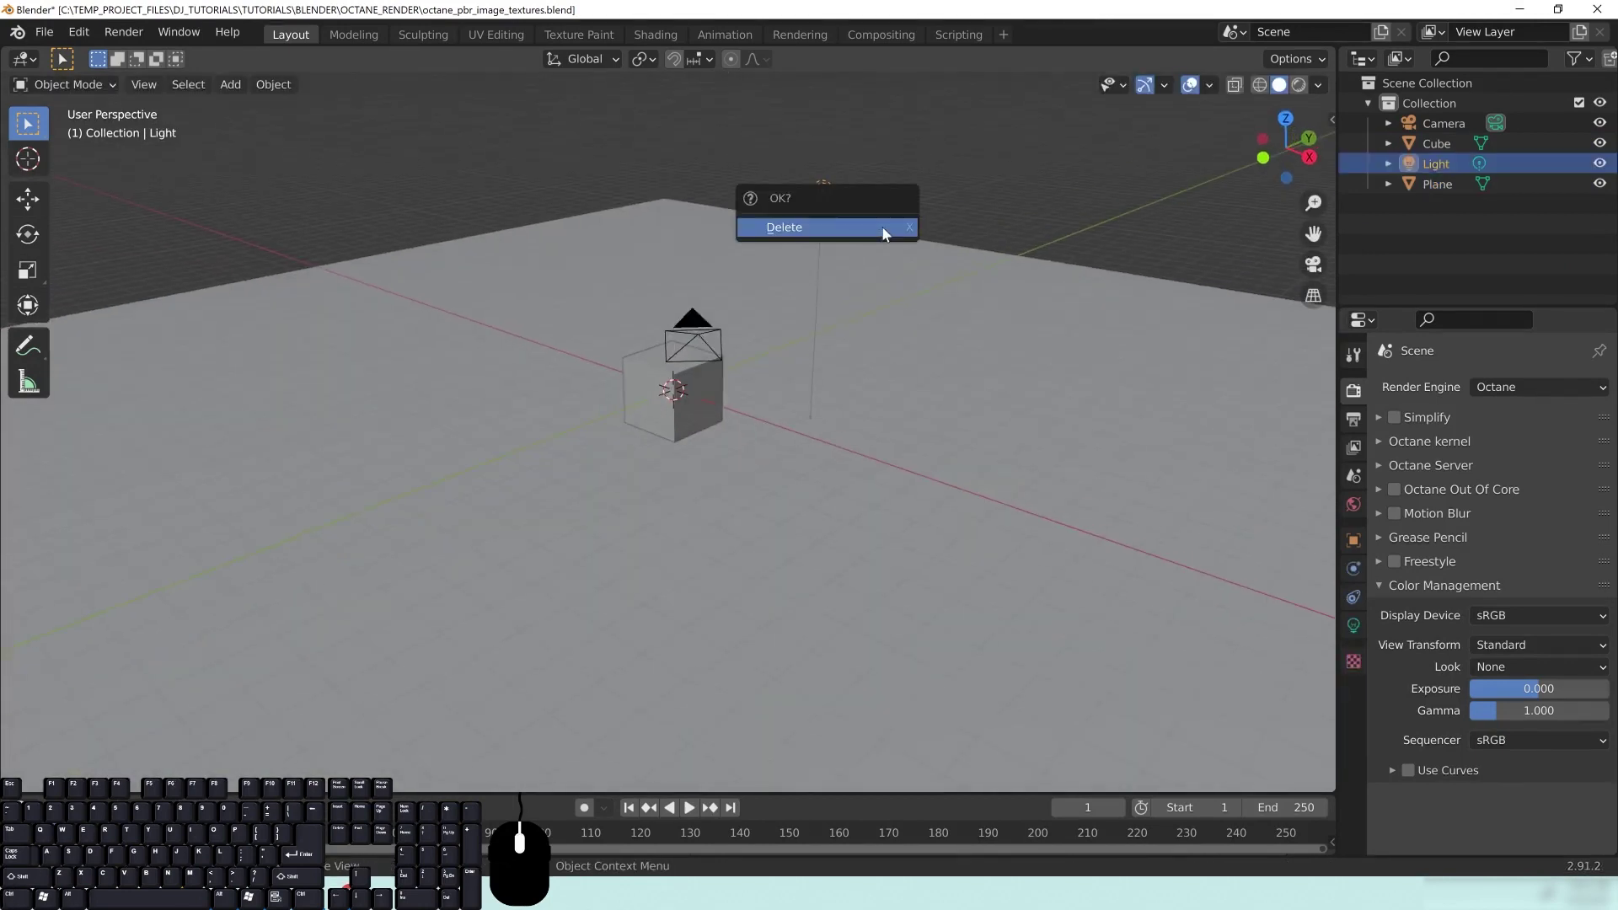
pyautogui.click(832, 224)
# Deselect all objects and switch the 3D viewport to rendered shading
pyautogui.moveTo(746, 200)
pyautogui.mouseDown(button='middle')
pyautogui.moveTo(857, 338)
pyautogui.moveTo(720, 345)
pyautogui.moveTo(374, 256)
pyautogui.moveTo(628, 364)
pyautogui.moveTo(866, 402)
pyautogui.moveTo(855, 382)
pyautogui.moveTo(812, 426)
pyautogui.moveTo(691, 362)
pyautogui.moveTo(901, 362)
pyautogui.moveTo(605, 332)
pyautogui.moveTo(428, 225)
pyautogui.mouseUp(button='middle')
pyautogui.click(386, 311)
pyautogui.click(396, 312)
pyautogui.hotkey('alt', 'a')
pyautogui.press('z')
pyautogui.click(848, 275)
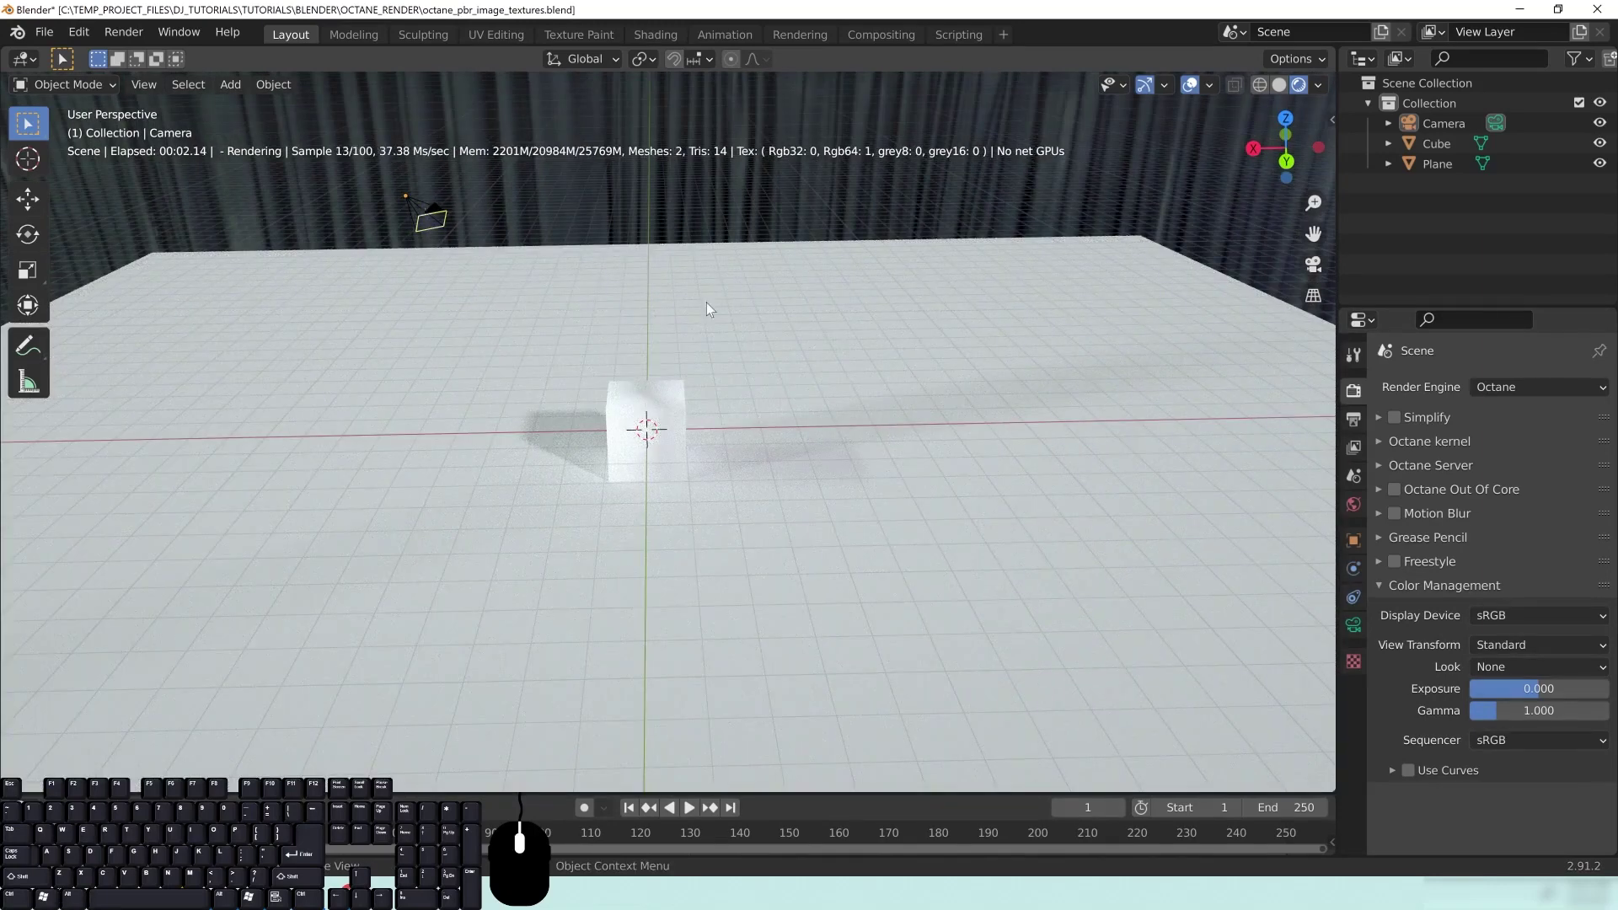
# Select the cube, examine it in the render and expand the Octane Server settings
pyautogui.click(679, 411)
pyautogui.moveTo(677, 340); pyautogui.dragTo(843, 379, button='middle')
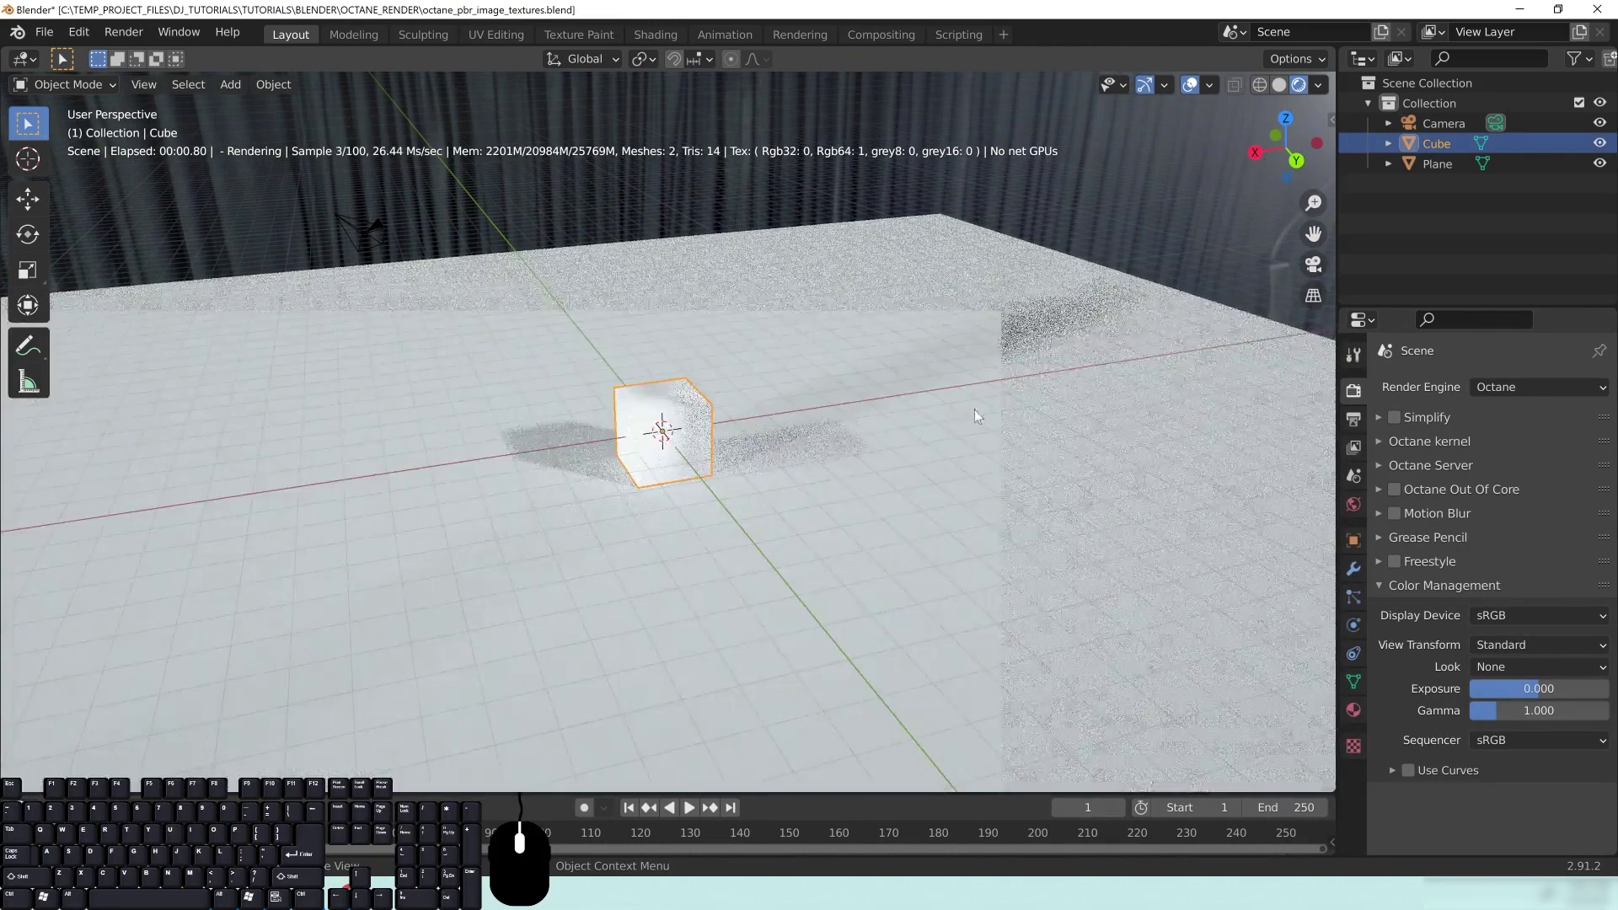
pyautogui.click(1383, 466)
pyautogui.moveTo(706, 386); pyautogui.dragTo(1107, 305, button='middle')
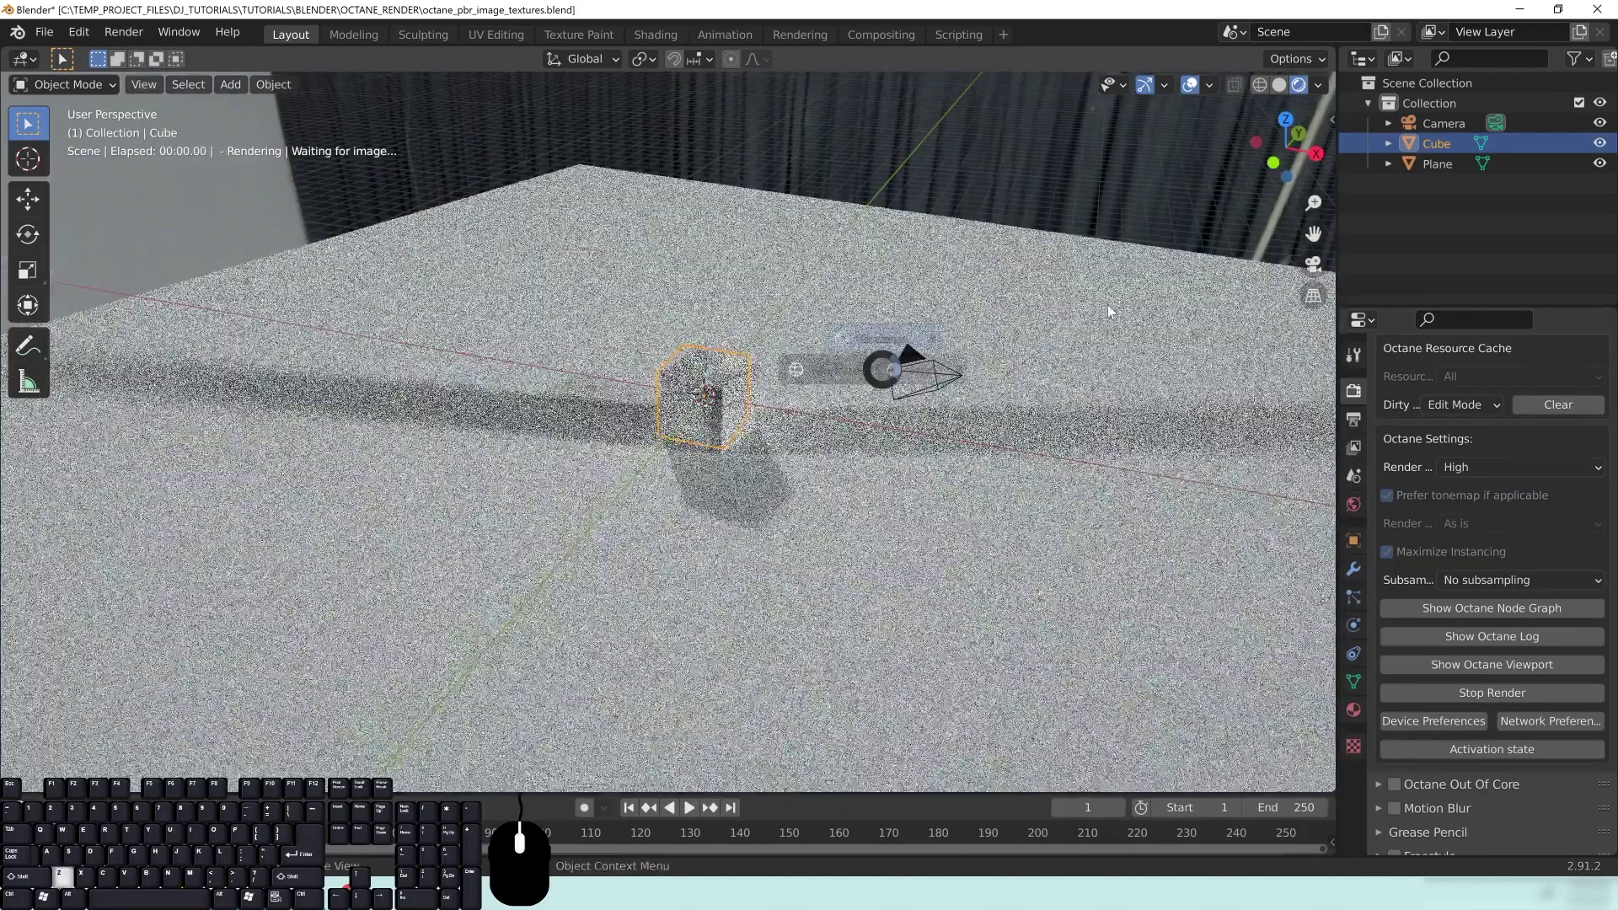
# Return the 3D viewport to solid shading and hide the cube
pyautogui.click(1022, 368)
pyautogui.press('h')
pyautogui.moveTo(787, 590); pyautogui.dragTo(641, 353, button='middle')
# Select the floor plane, split the viewport vertically into a Shader Editor and collapse that editor's sidebar
pyautogui.click(750, 455)
pyautogui.moveTo(1330, 52); pyautogui.dragTo(691, 42)
pyautogui.click(715, 58)
pyautogui.click(759, 245)
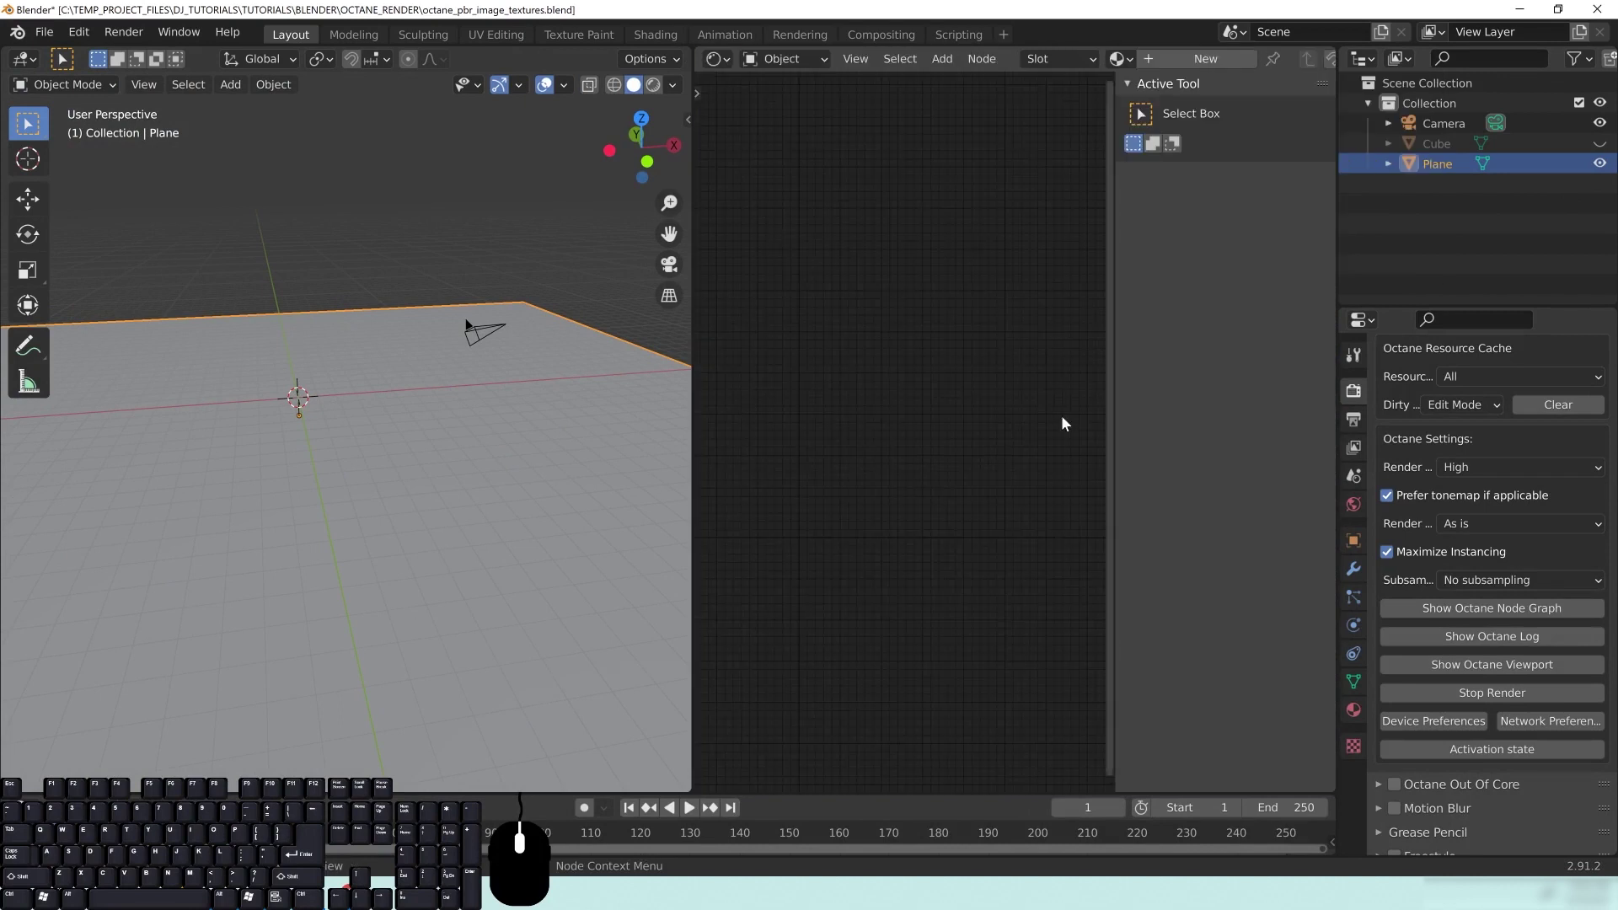
pyautogui.moveTo(1115, 330); pyautogui.dragTo(1410, 339)
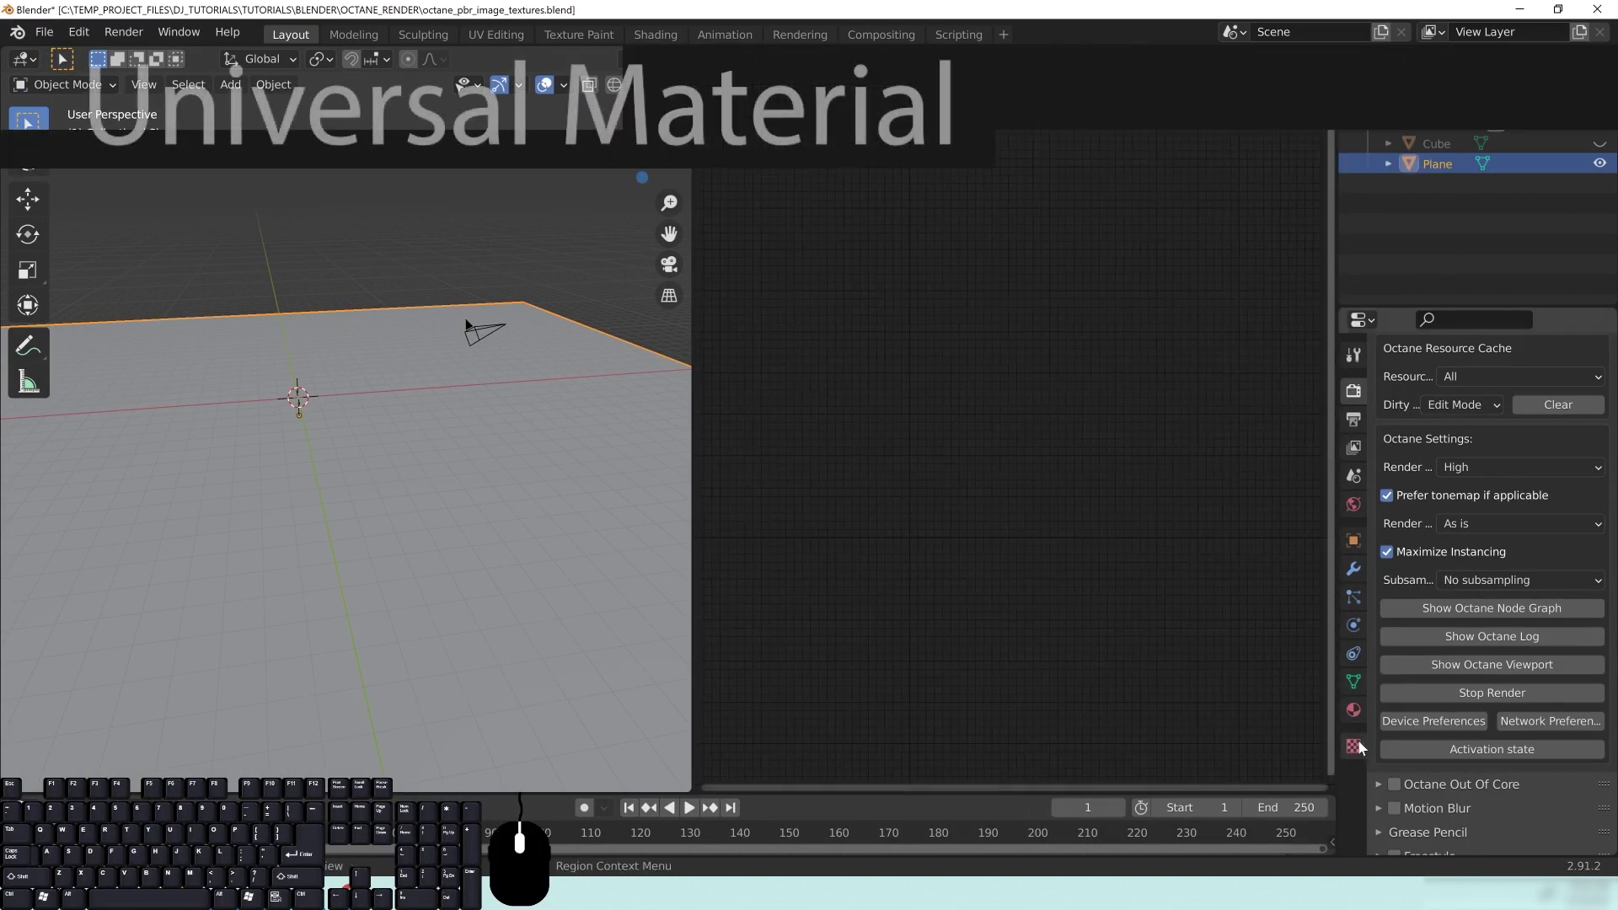
# Create a new material with a Universal Material surface on the floor plane
pyautogui.click(1353, 710)
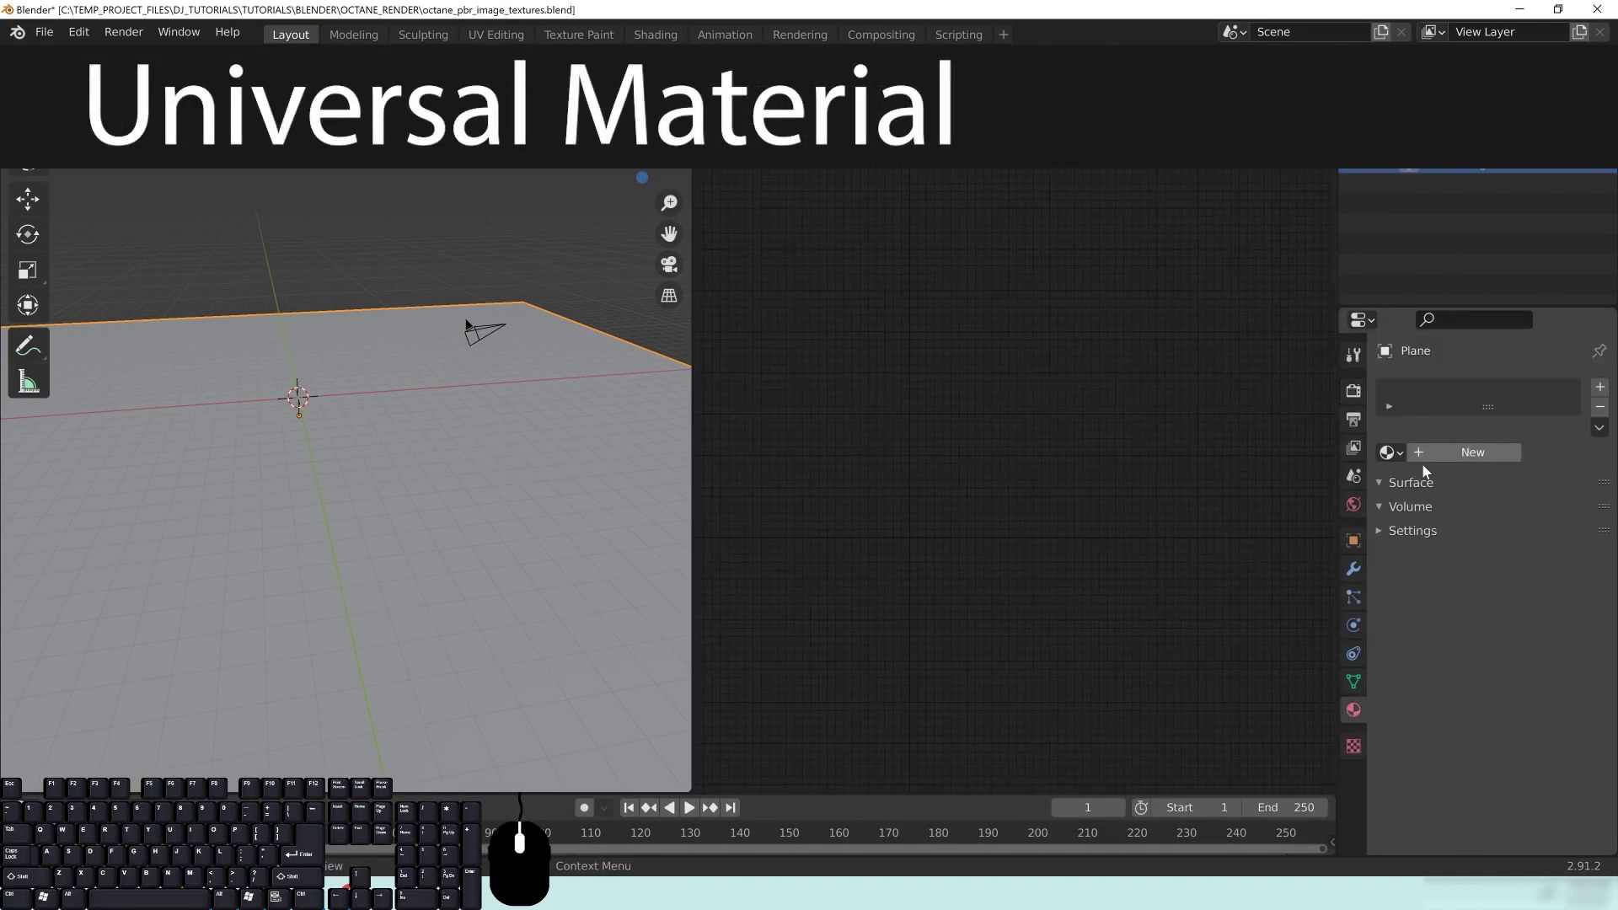
pyautogui.click(1472, 453)
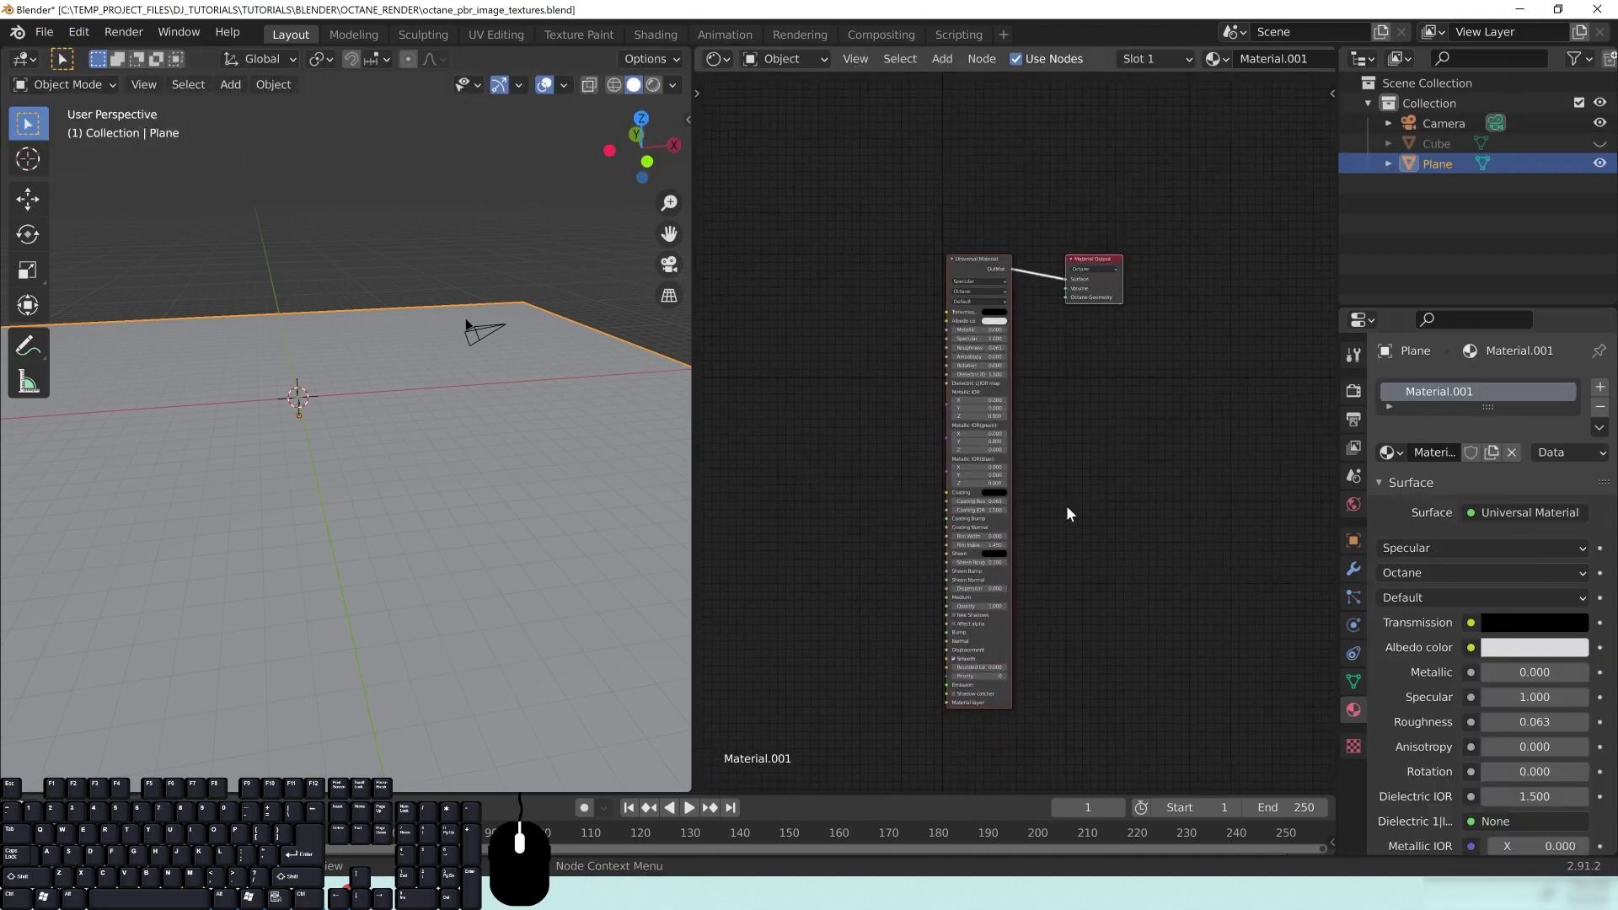
pyautogui.scroll(2, 1150, 451)
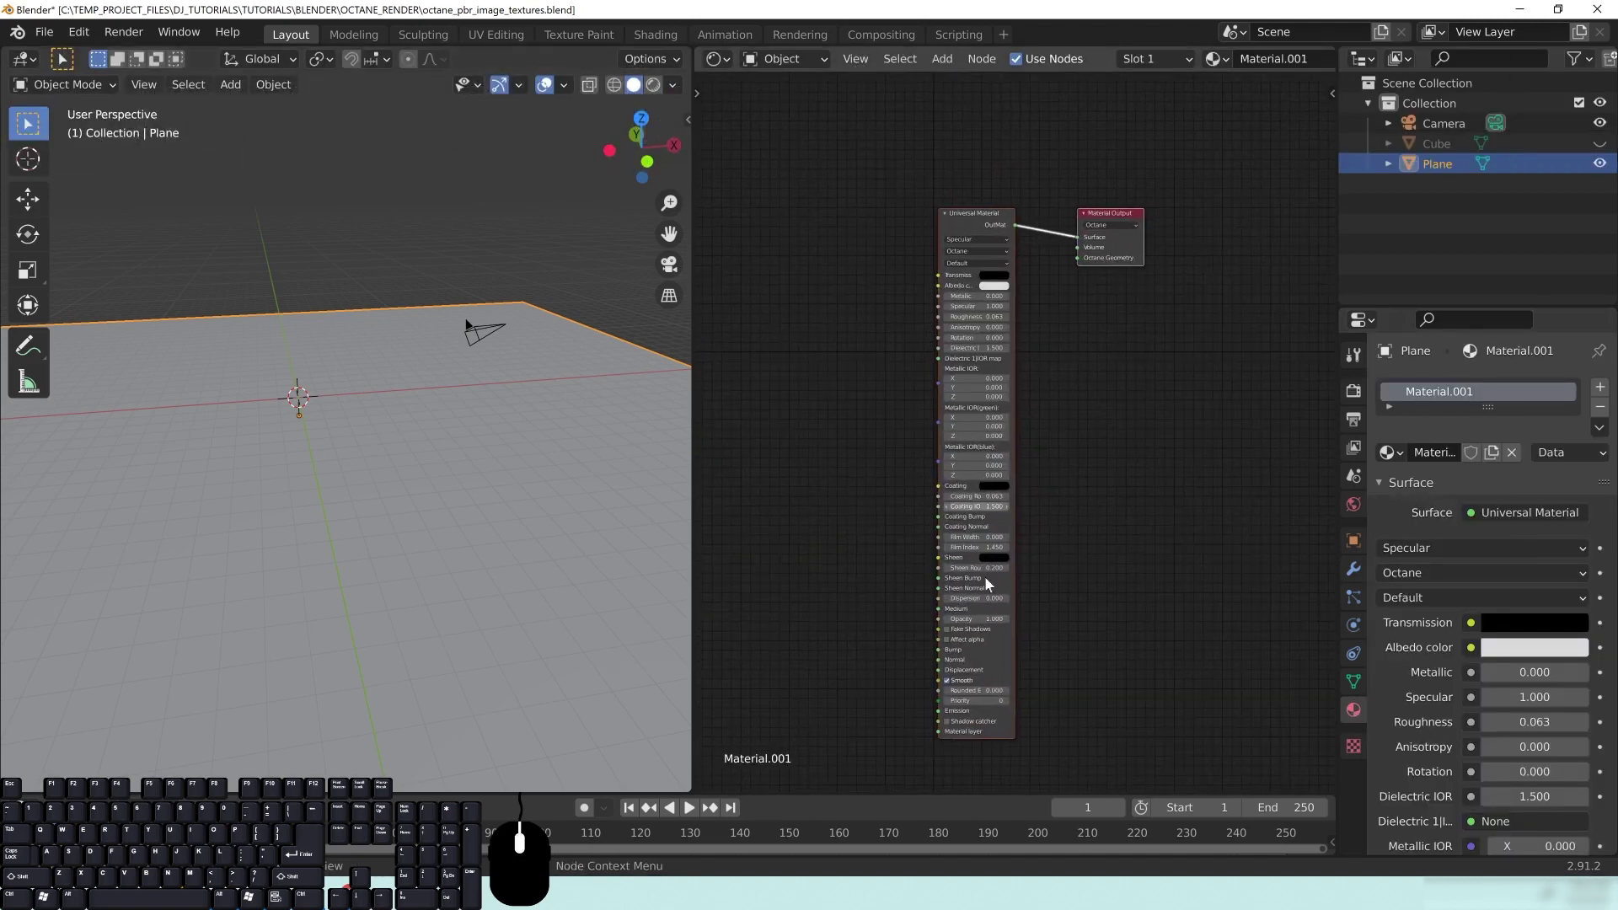
# Set the 3D viewport to rendered shading and widen it against the Shader Editor
pyautogui.press('z')
pyautogui.click(337, 377)
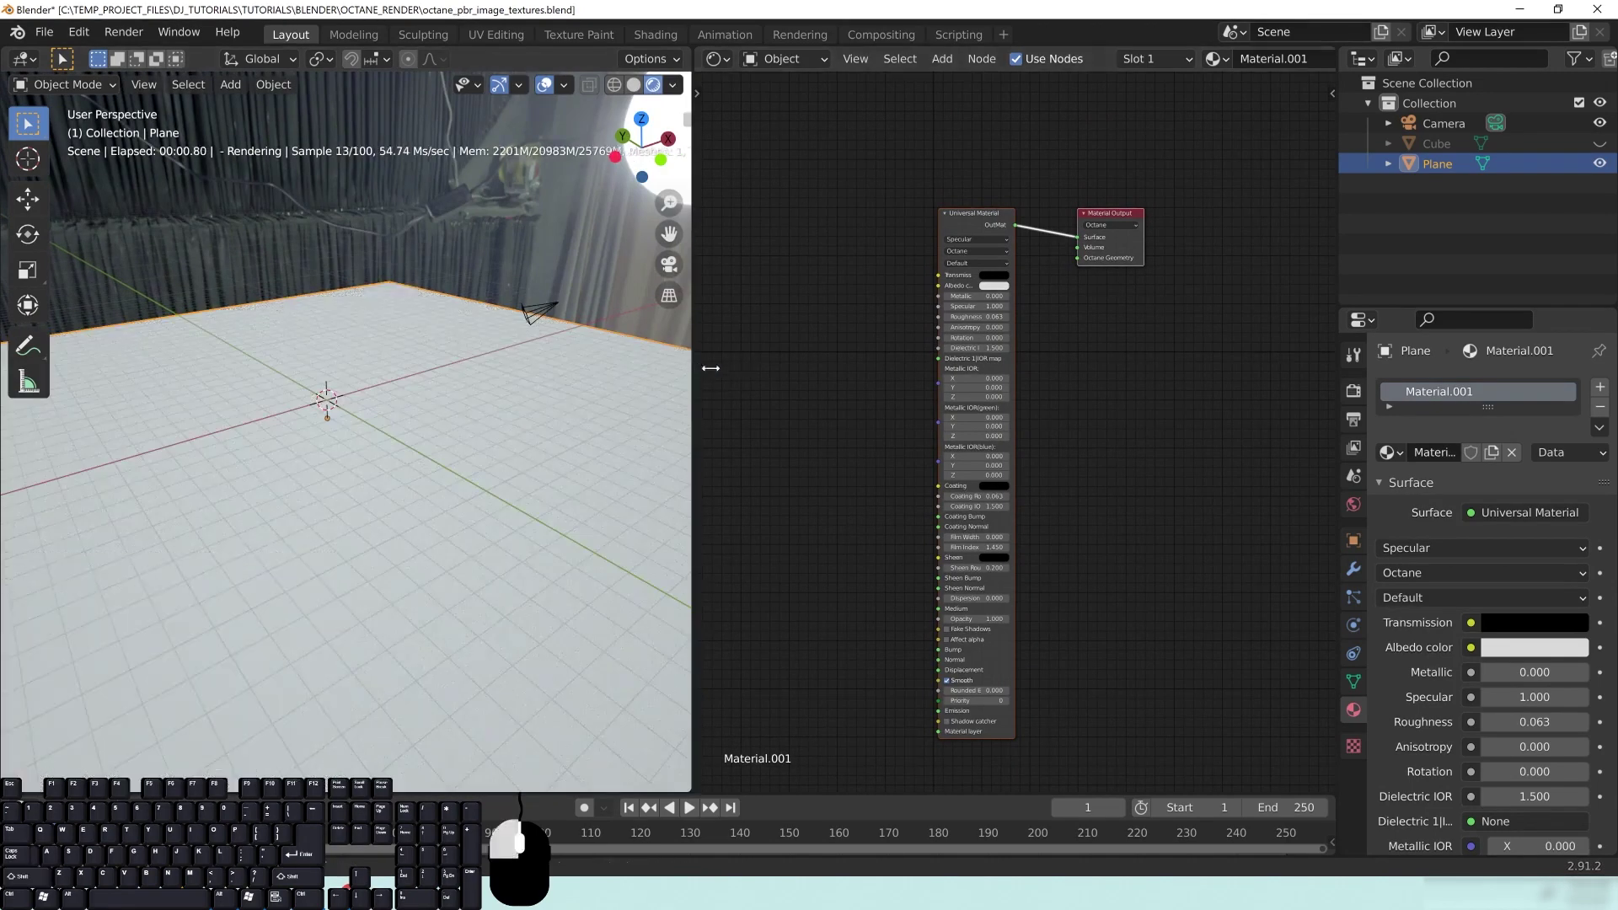
pyautogui.moveTo(693, 364); pyautogui.dragTo(825, 361)
# Move the Universal Material node up and slightly closer to the Material Output node
pyautogui.moveTo(962, 427); pyautogui.dragTo(1122, 415, button='middle')
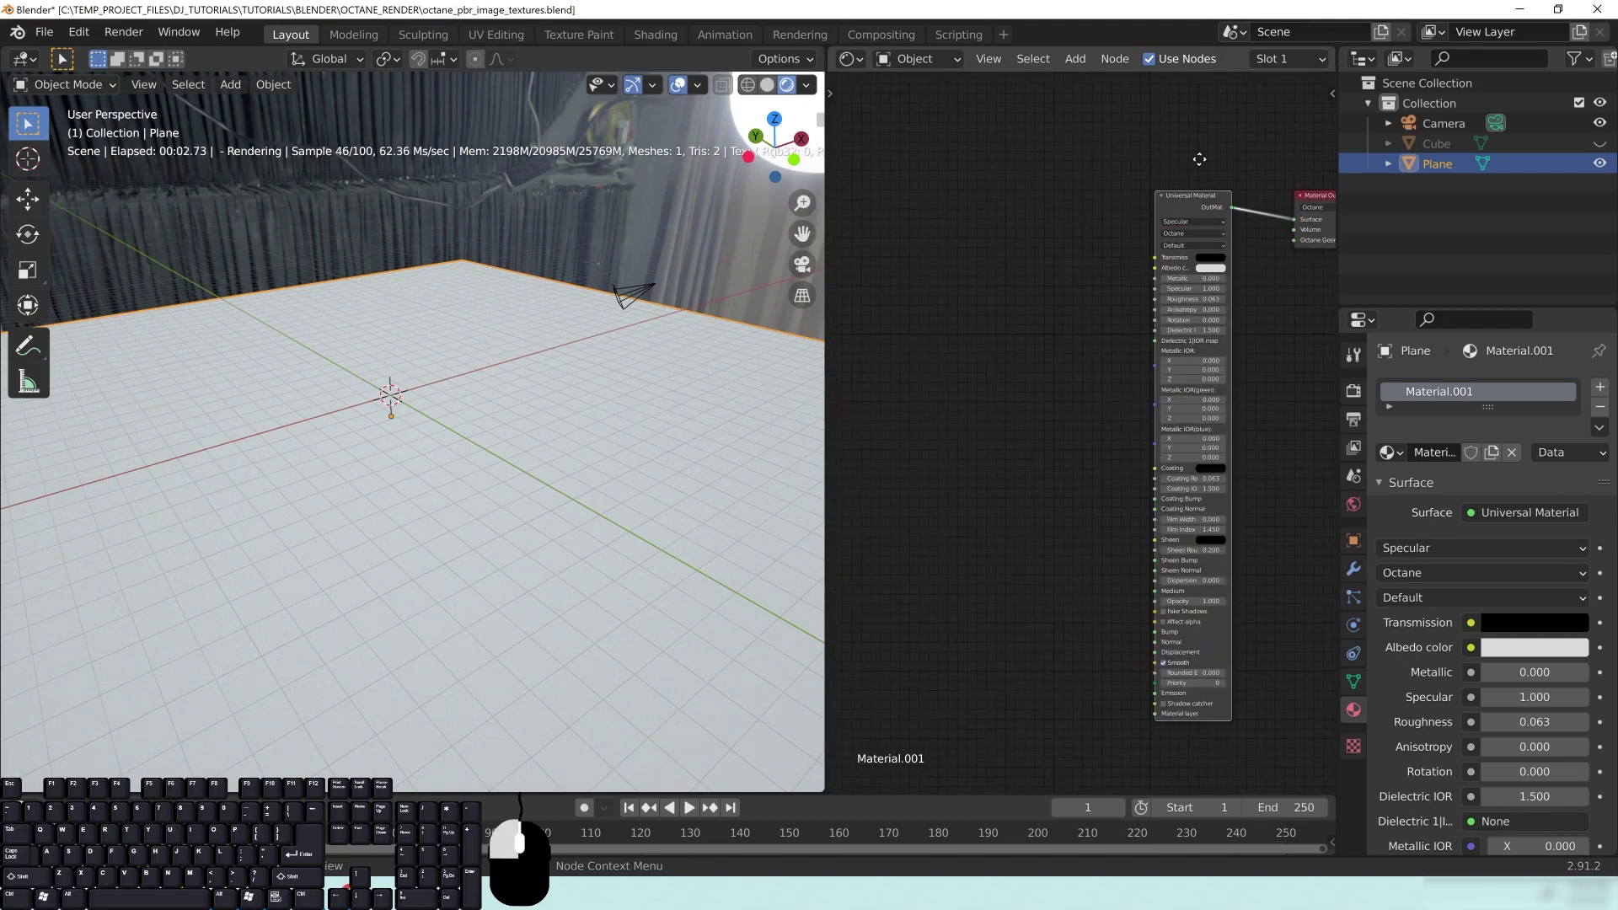
pyautogui.moveTo(1196, 174); pyautogui.dragTo(1222, 133)
pyautogui.moveTo(1128, 278); pyautogui.dragTo(1061, 345, button='middle')
# Examine the Universal Material node's inputs from Transmission and Albedo color down to Bump, Normal, Displacement and Material layer
pyautogui.scroll(2, 1052, 337)
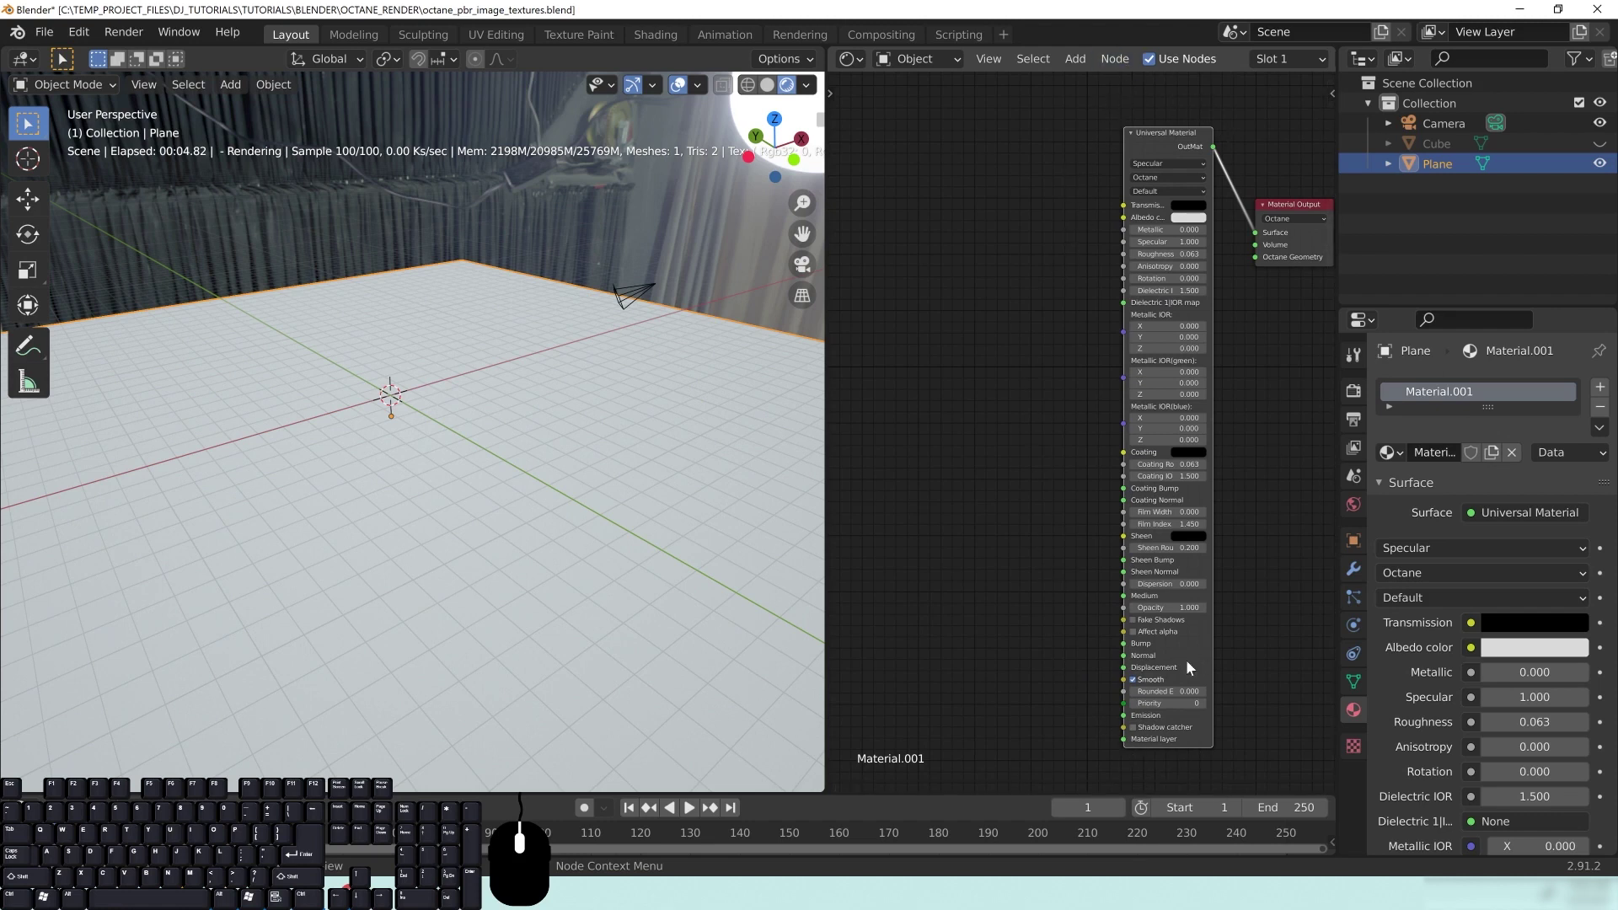
pyautogui.scroll(3, 1139, 482)
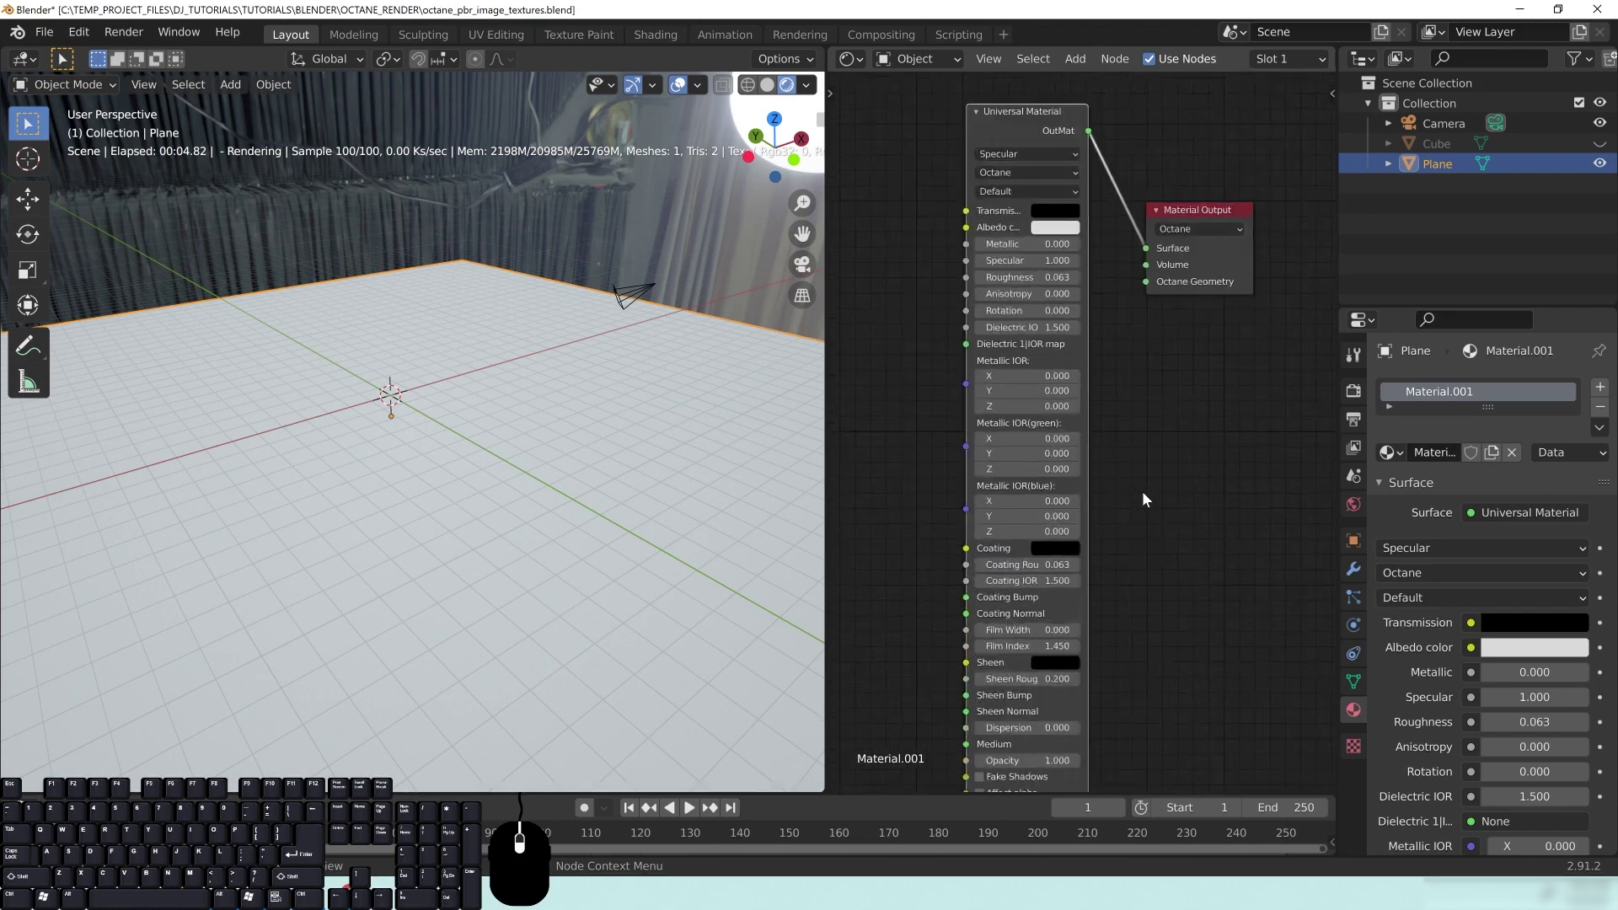
pyautogui.scroll(-1, 1176, 590)
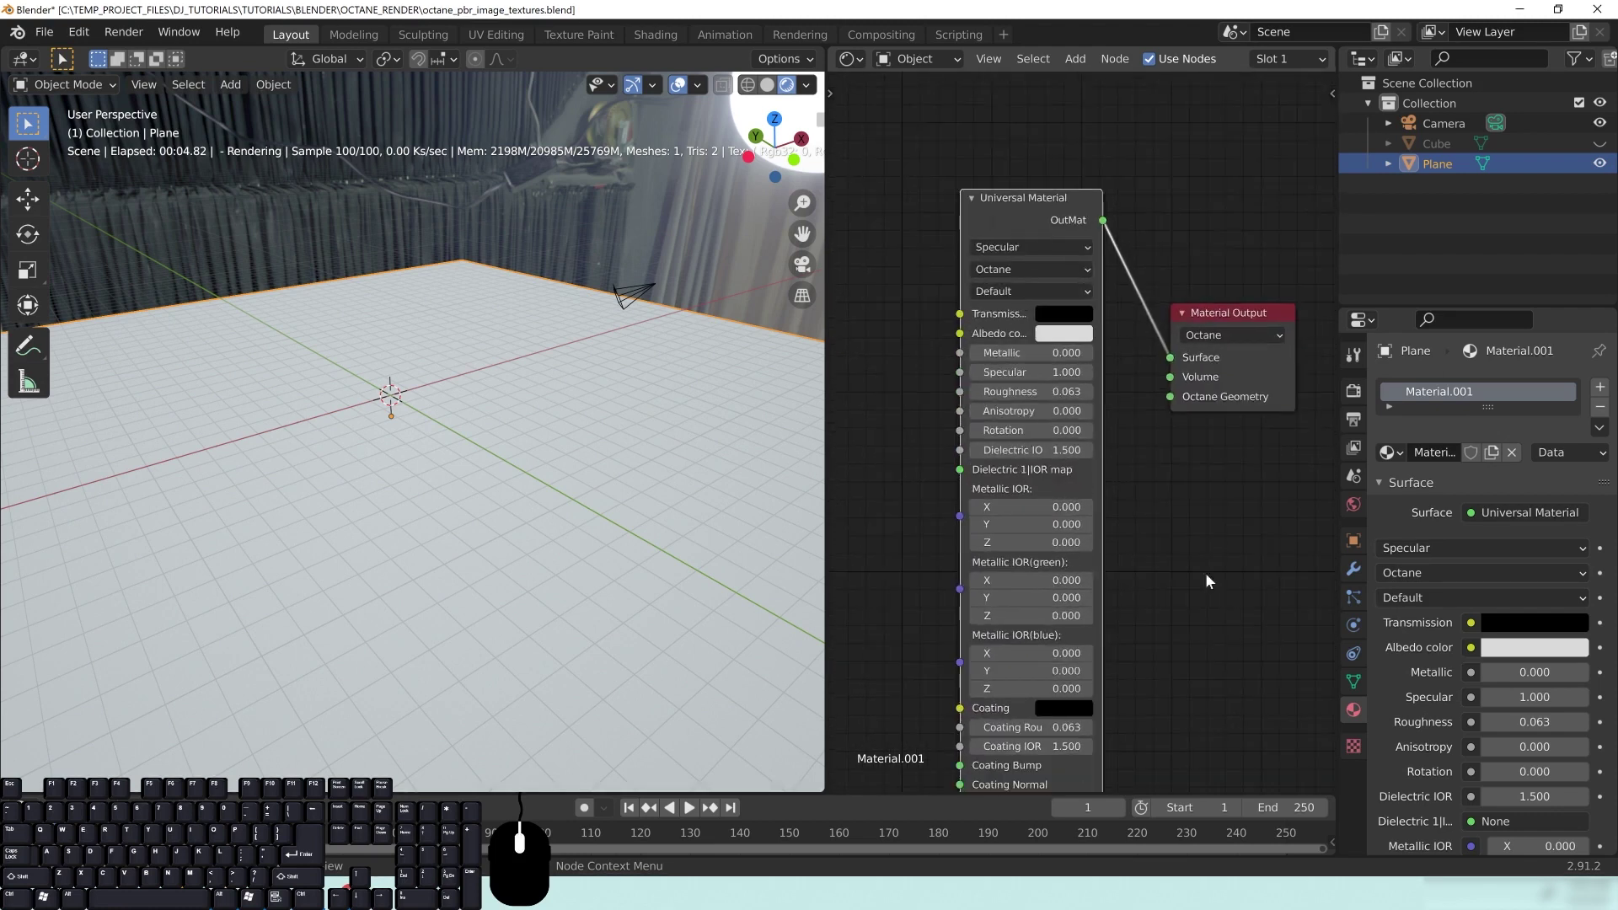
pyautogui.keyDown('shift'); pyautogui.scroll(-5, 1206, 574); pyautogui.keyUp('shift')
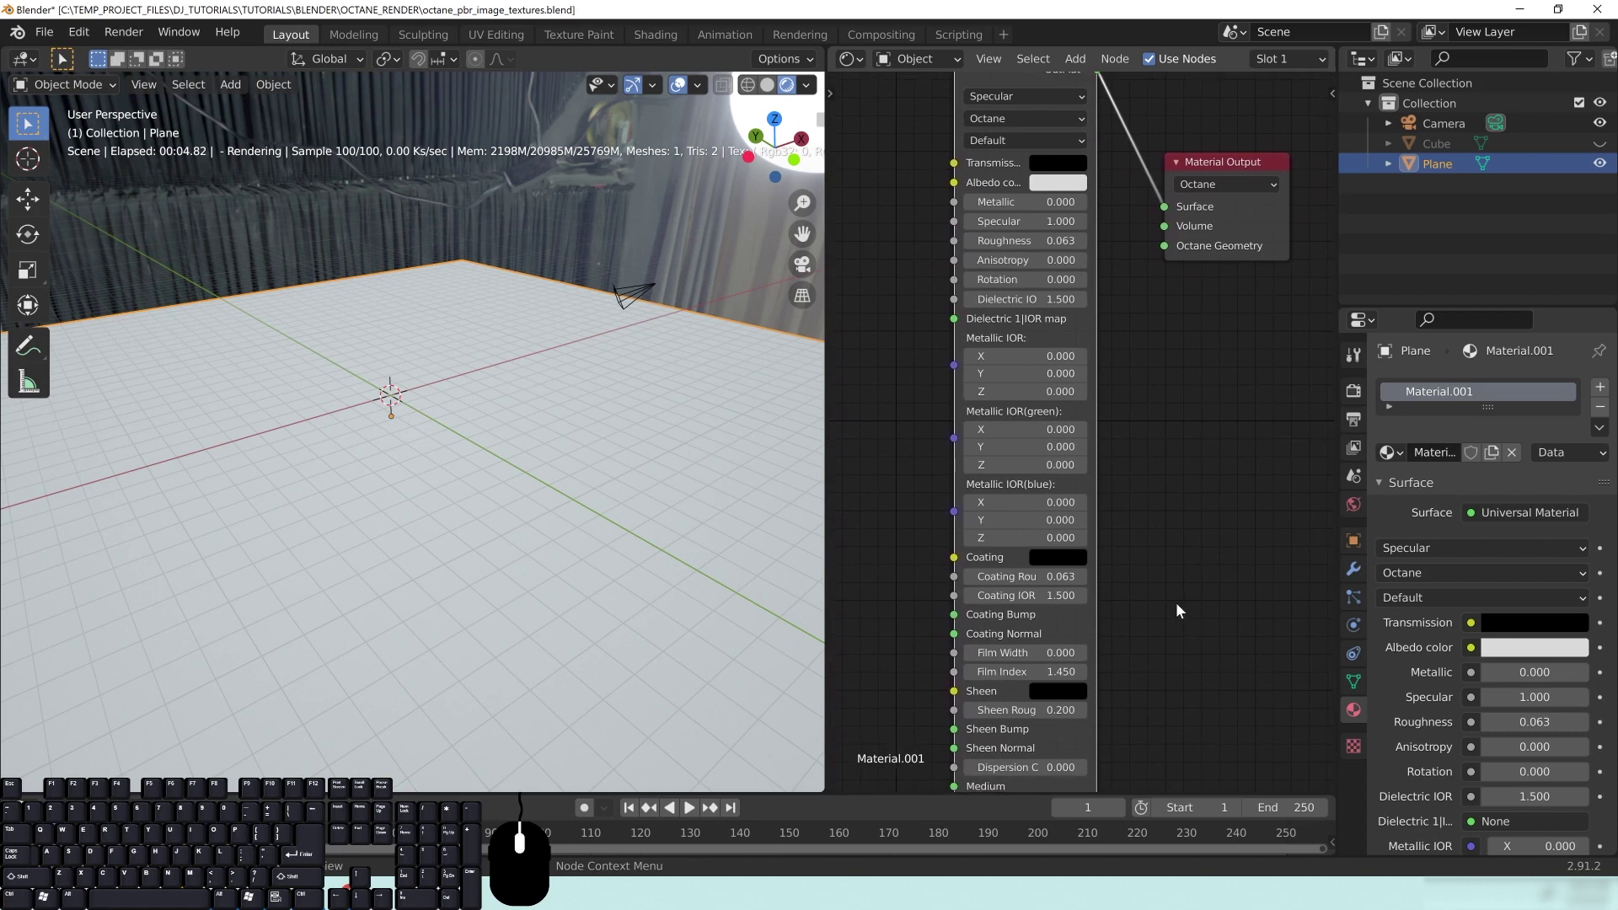
pyautogui.scroll(-4, 1181, 425)
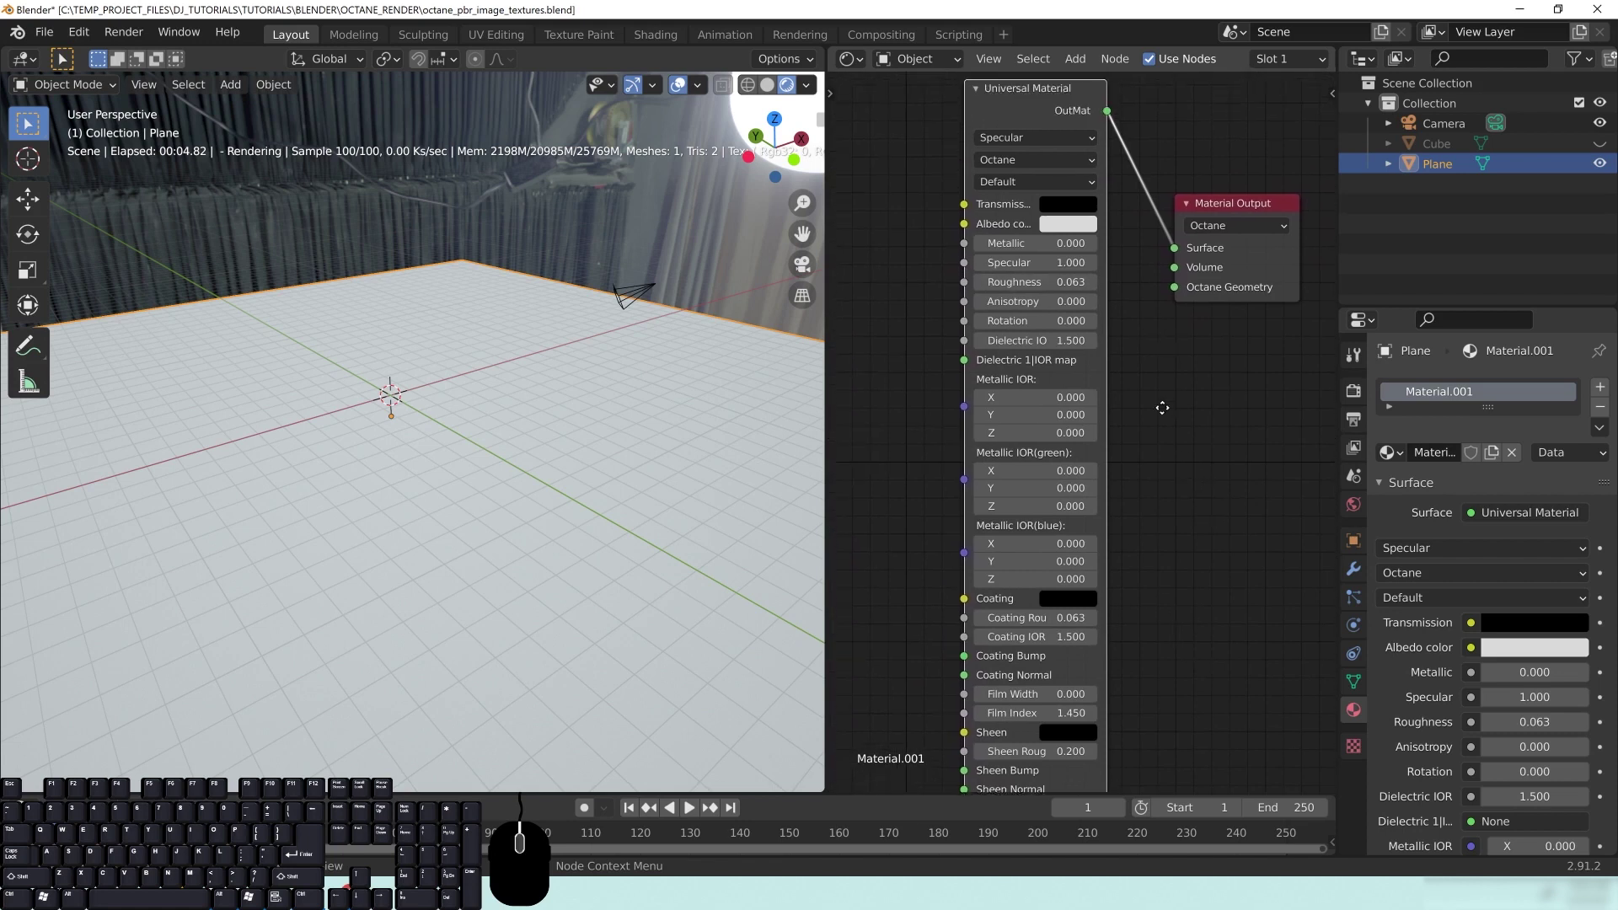
pyautogui.moveTo(1216, 582); pyautogui.dragTo(1205, 517, button='middle')
pyautogui.scroll(-2, 1217, 574)
pyautogui.scroll(-1, 1219, 515)
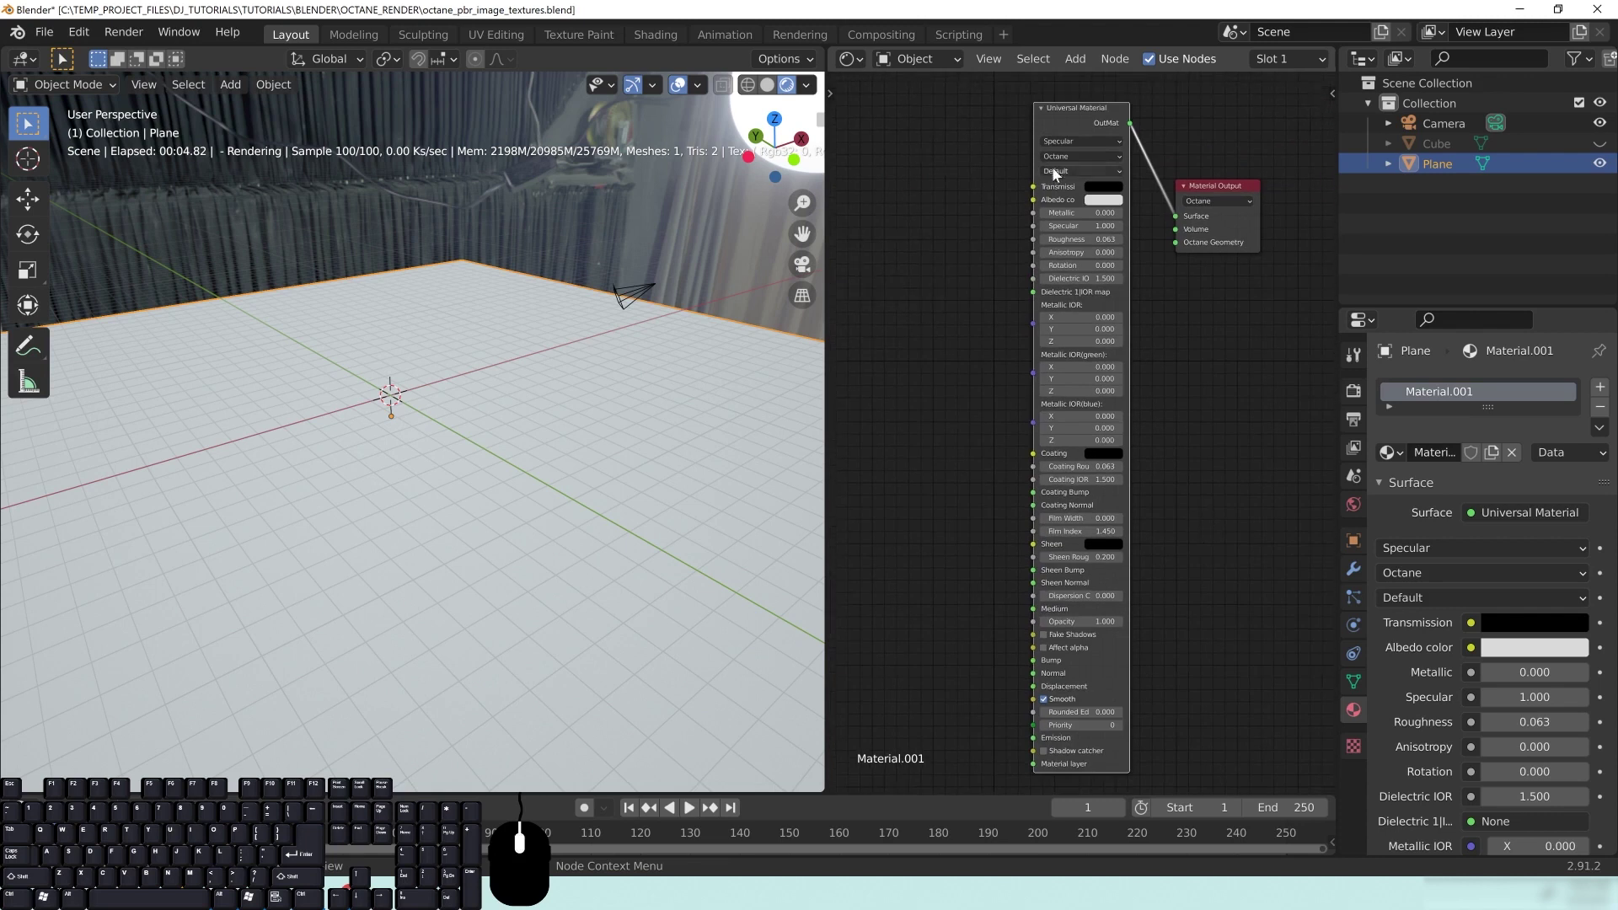
pyautogui.moveTo(1023, 155); pyautogui.dragTo(1038, 154, button='middle')
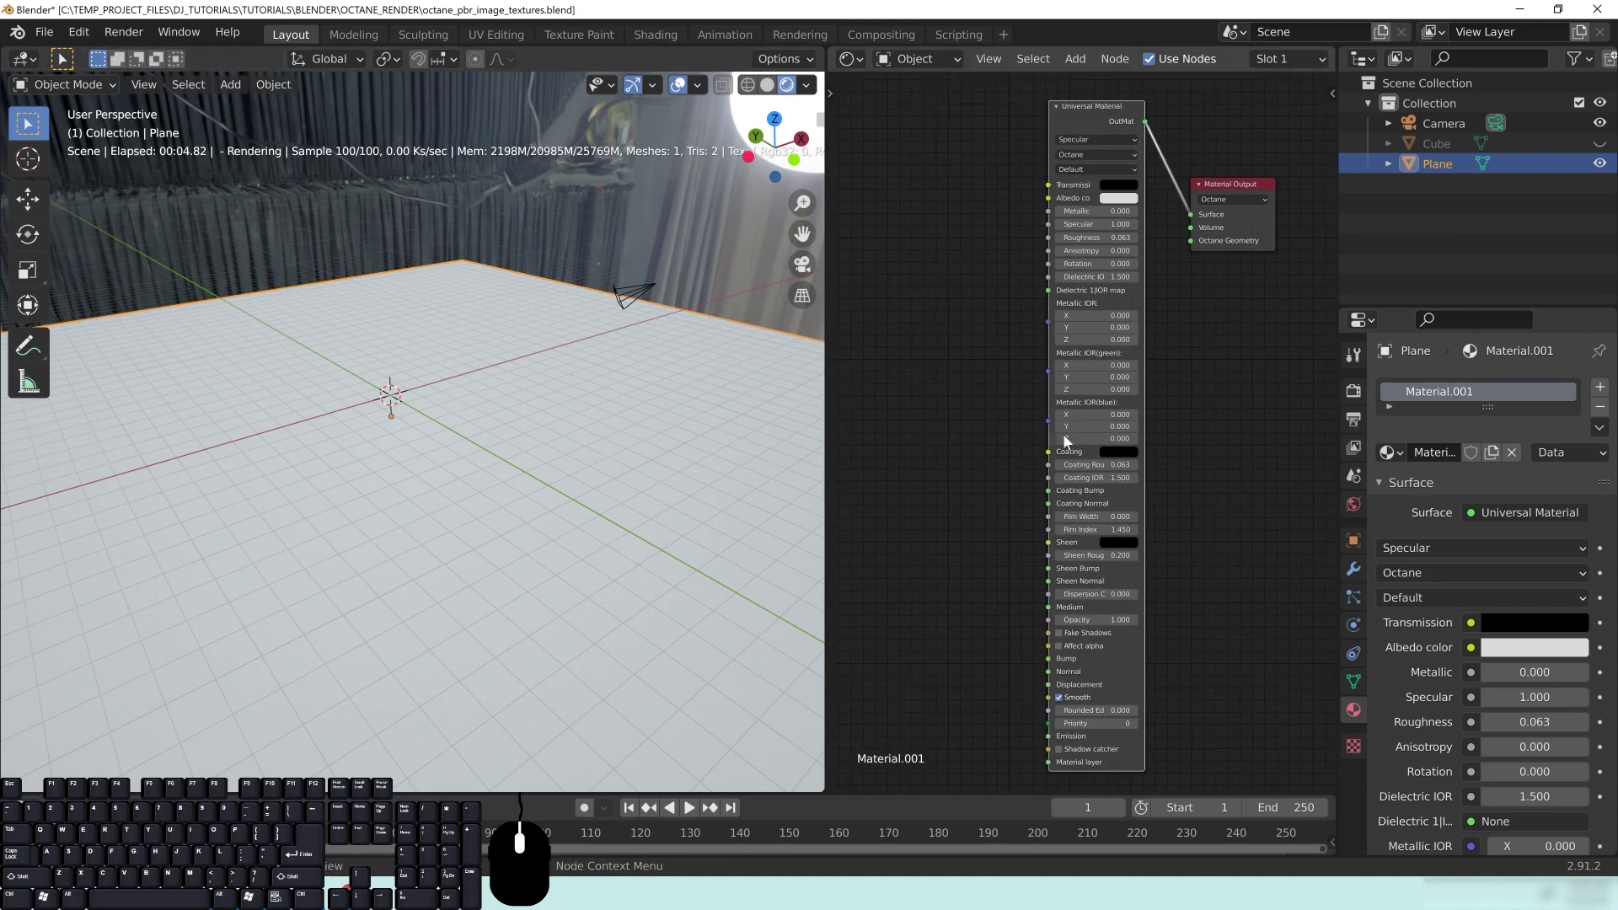
# Narrow the 3D viewport slightly to give the Shader Editor more room for nodes feeding the Universal Material
pyautogui.moveTo(455, 414); pyautogui.dragTo(375, 403, button='middle')
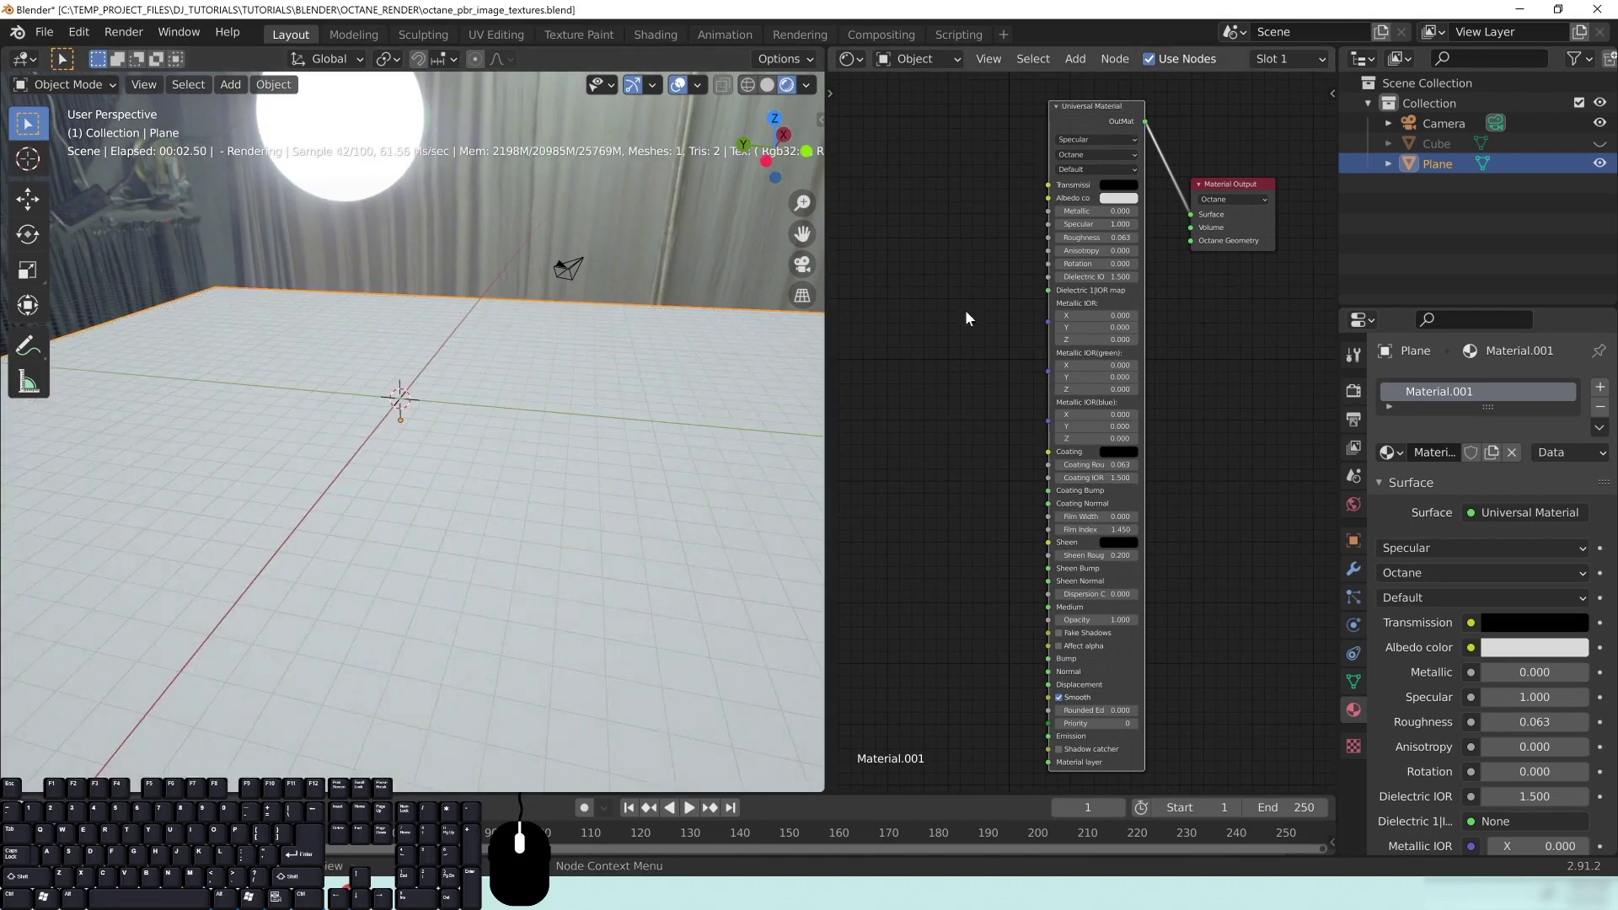
pyautogui.moveTo(967, 272); pyautogui.dragTo(991, 276, button='middle')
pyautogui.moveTo(362, 445); pyautogui.dragTo(499, 430, button='middle')
pyautogui.moveTo(933, 368); pyautogui.dragTo(1039, 361, button='middle')
pyautogui.moveTo(988, 417); pyautogui.dragTo(1029, 407, button='middle')
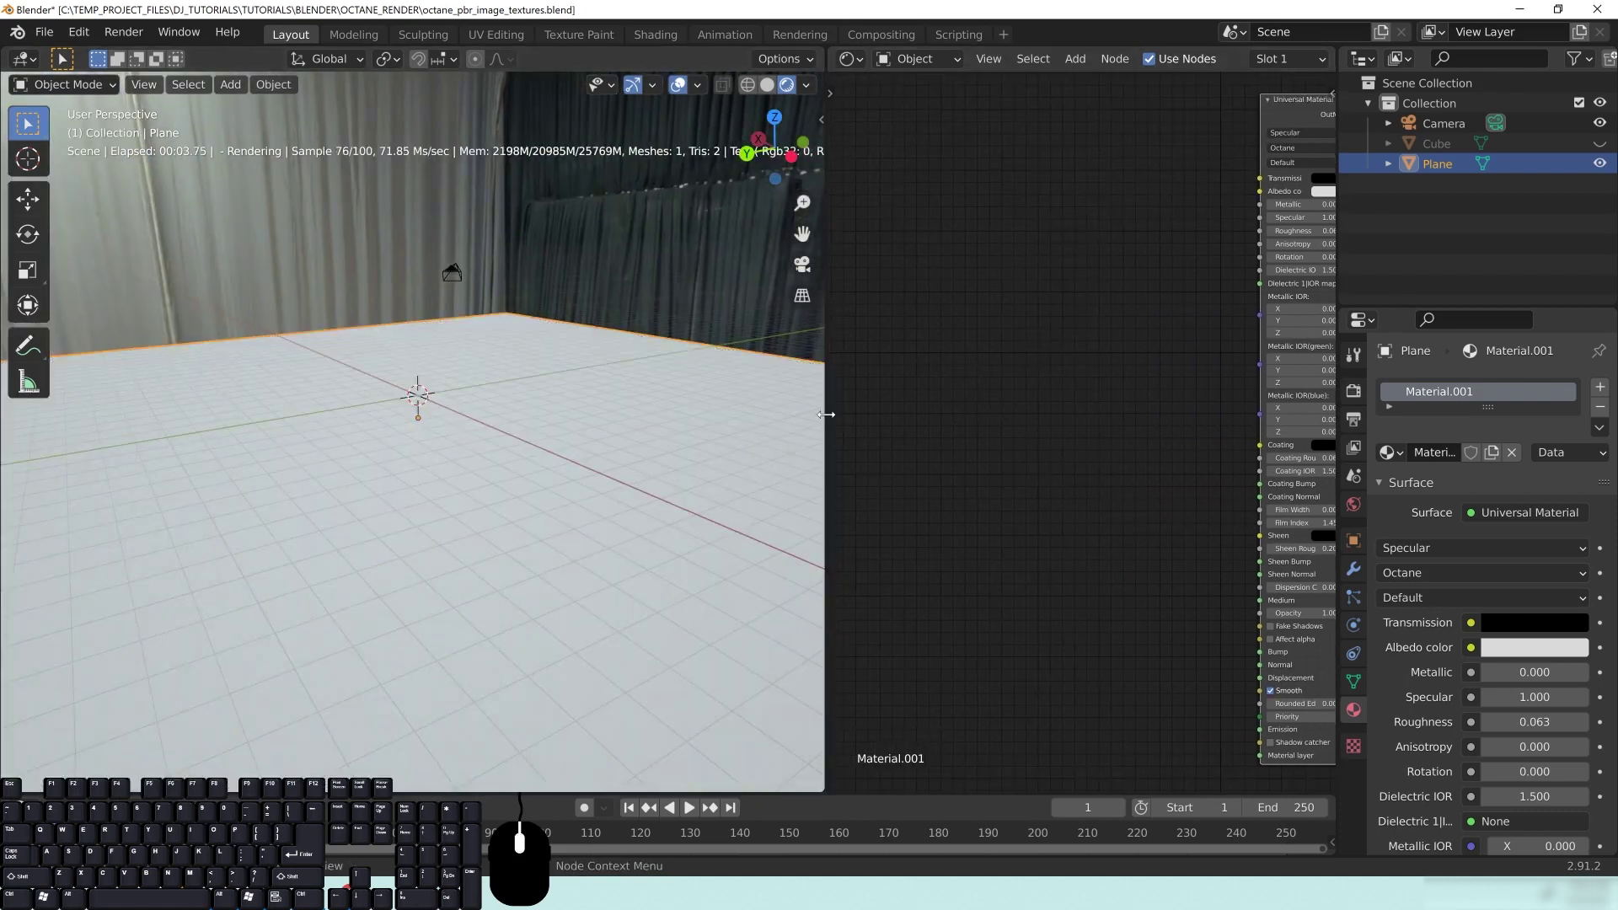
pyautogui.moveTo(813, 413); pyautogui.dragTo(787, 410)
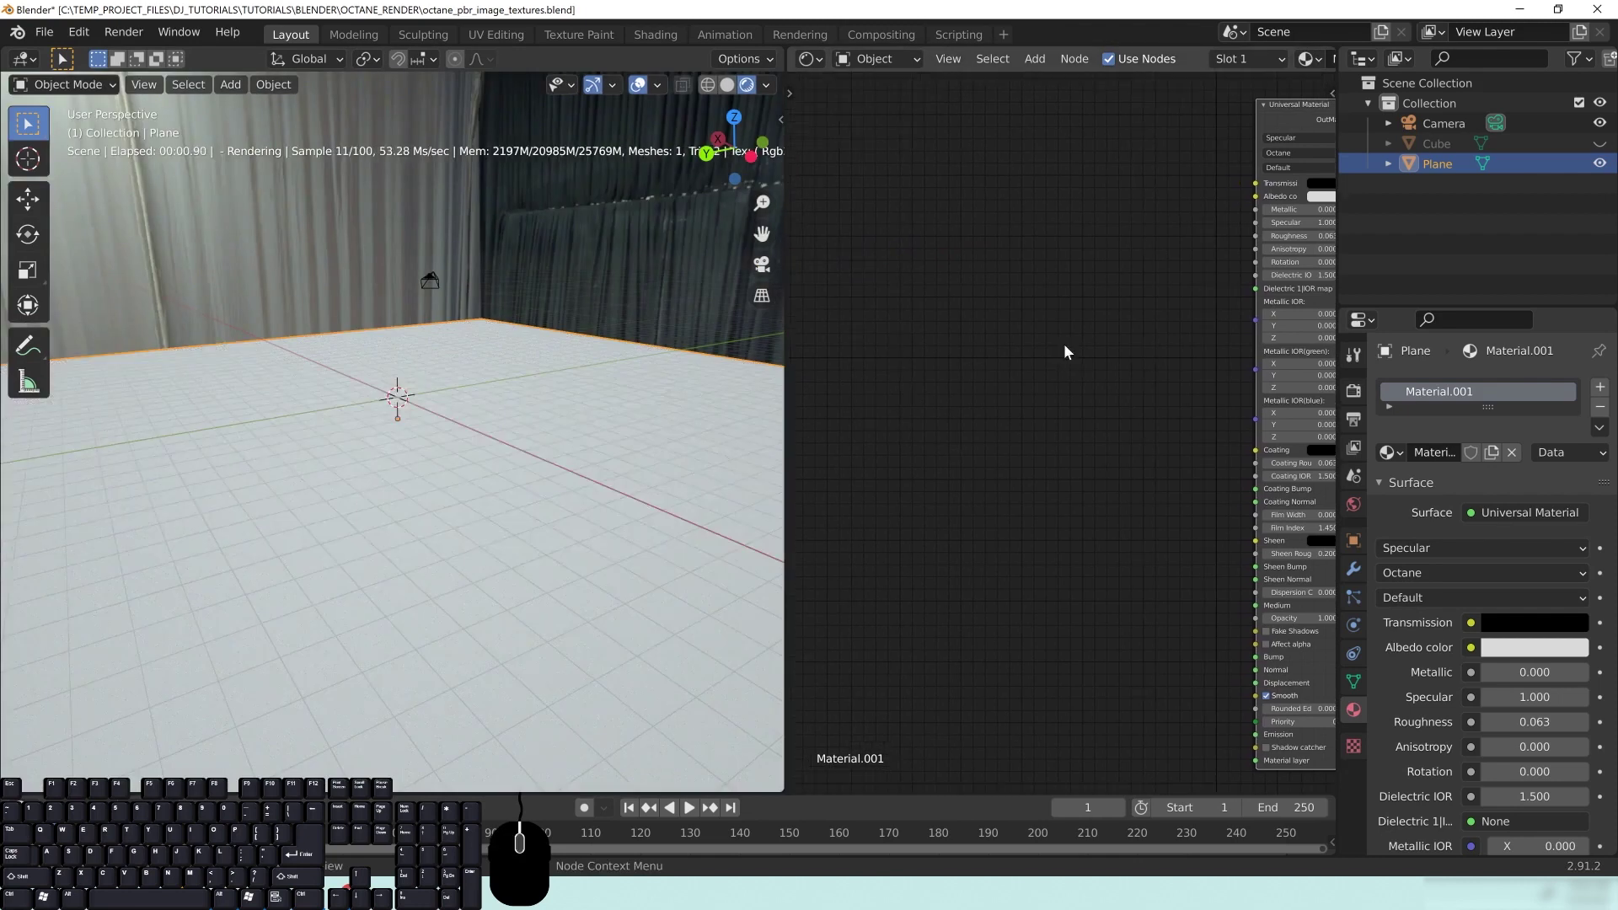
pyautogui.moveTo(1118, 448); pyautogui.dragTo(1077, 436, button='middle')
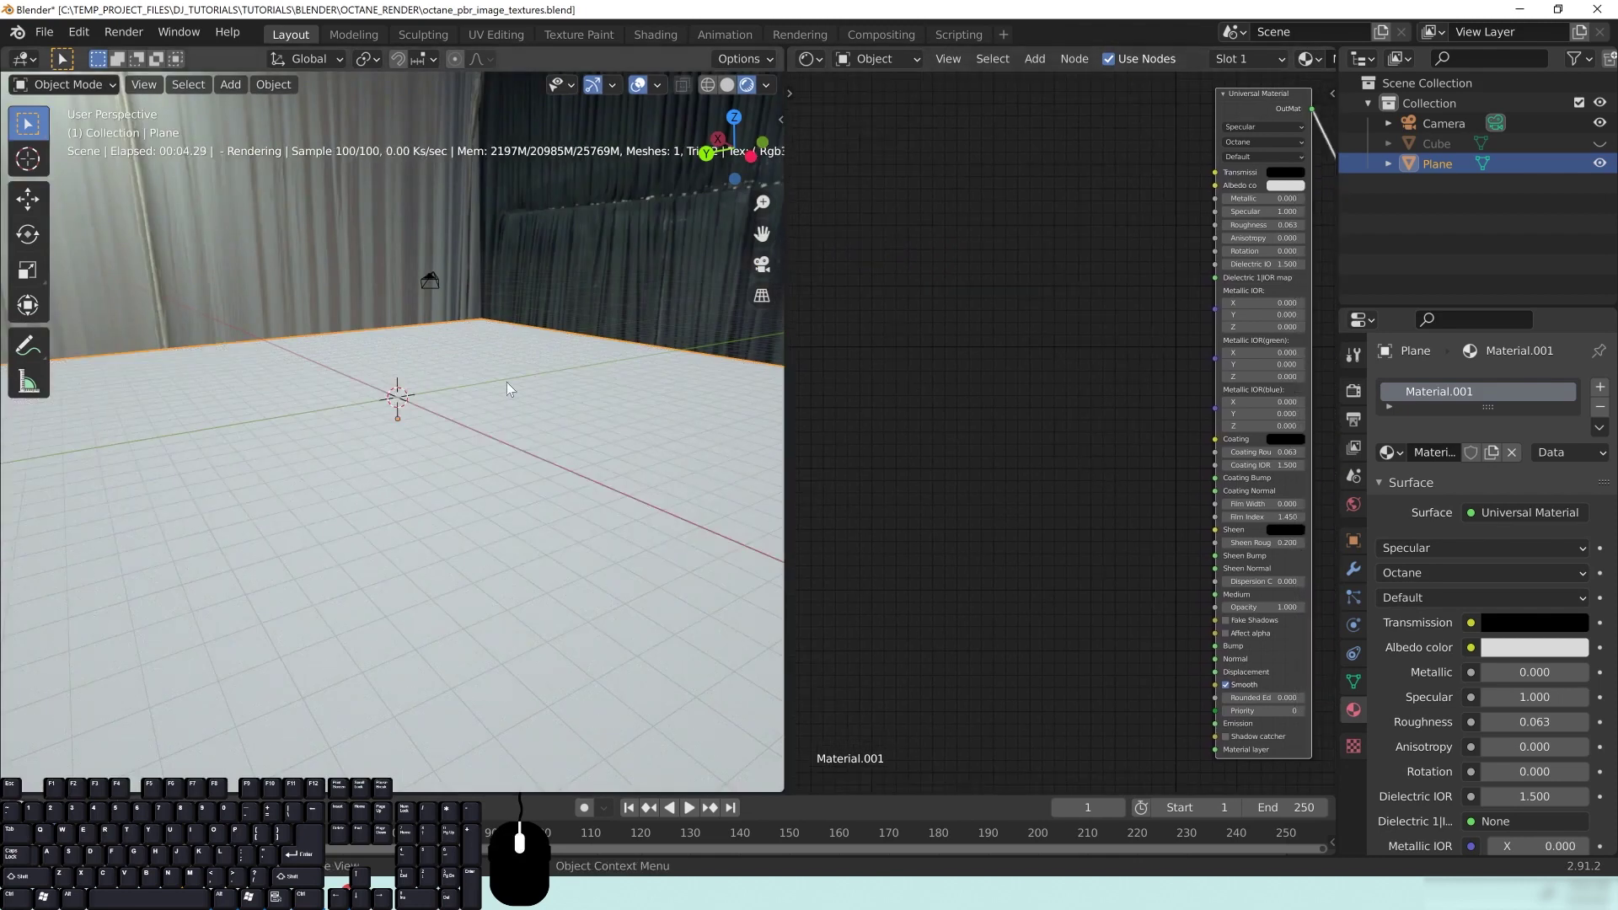
# Add an Octane Image Tex node in the empty space before the Universal Material node
pyautogui.moveTo(1054, 451); pyautogui.dragTo(963, 279, button='middle')
pyautogui.hotkey('shift', 'a')
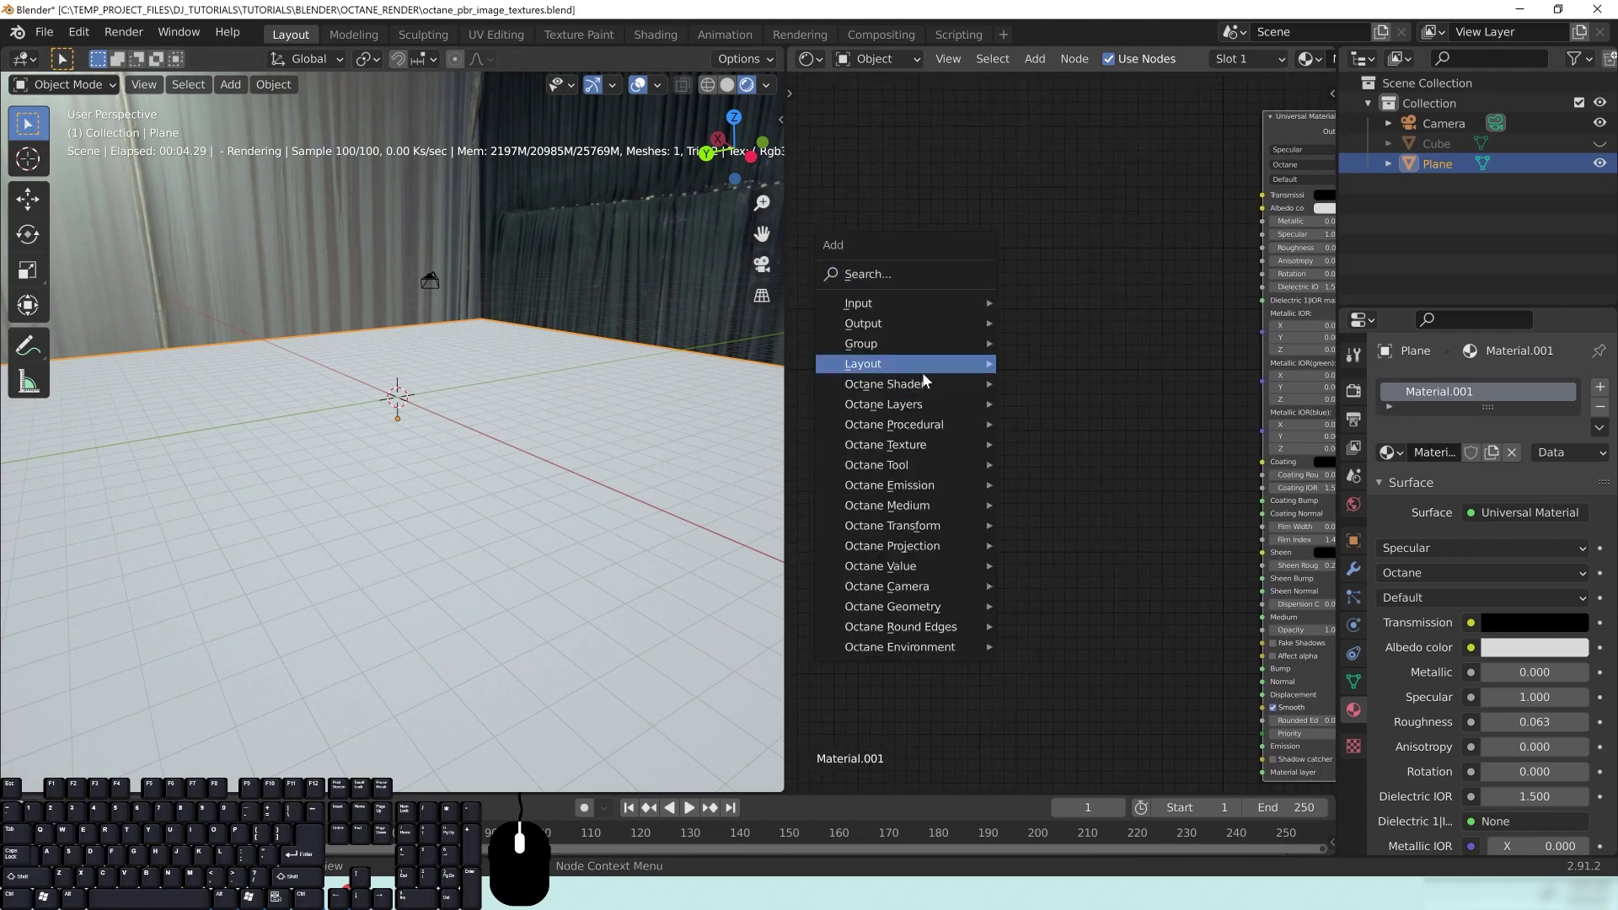
pyautogui.moveTo(876, 453)
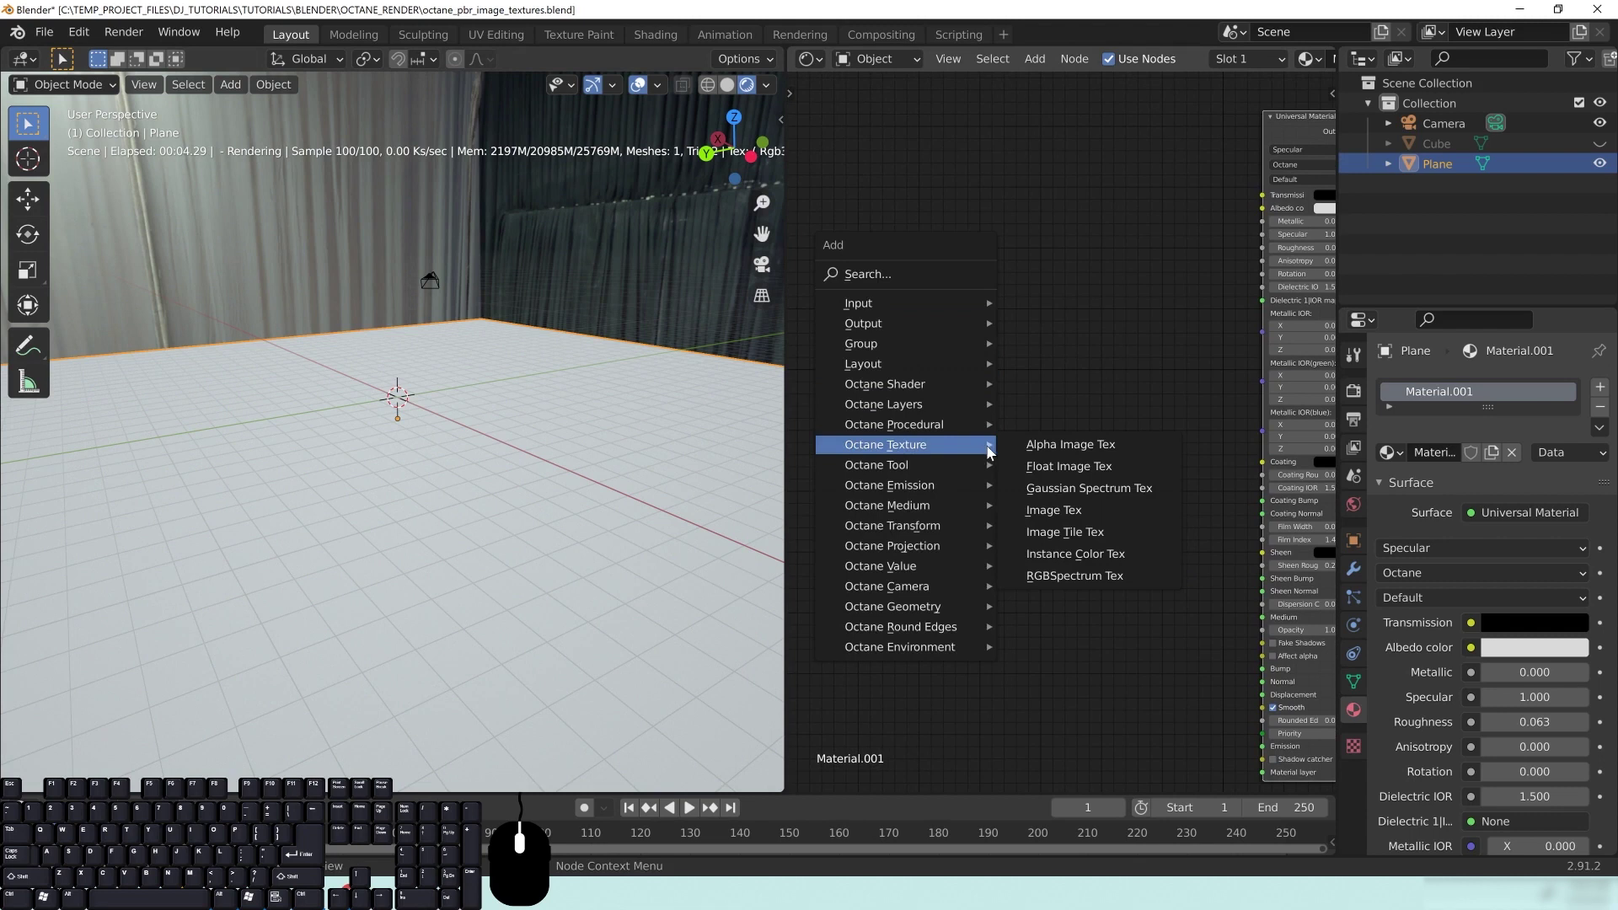
pyautogui.click(1064, 509)
pyautogui.click(1005, 291)
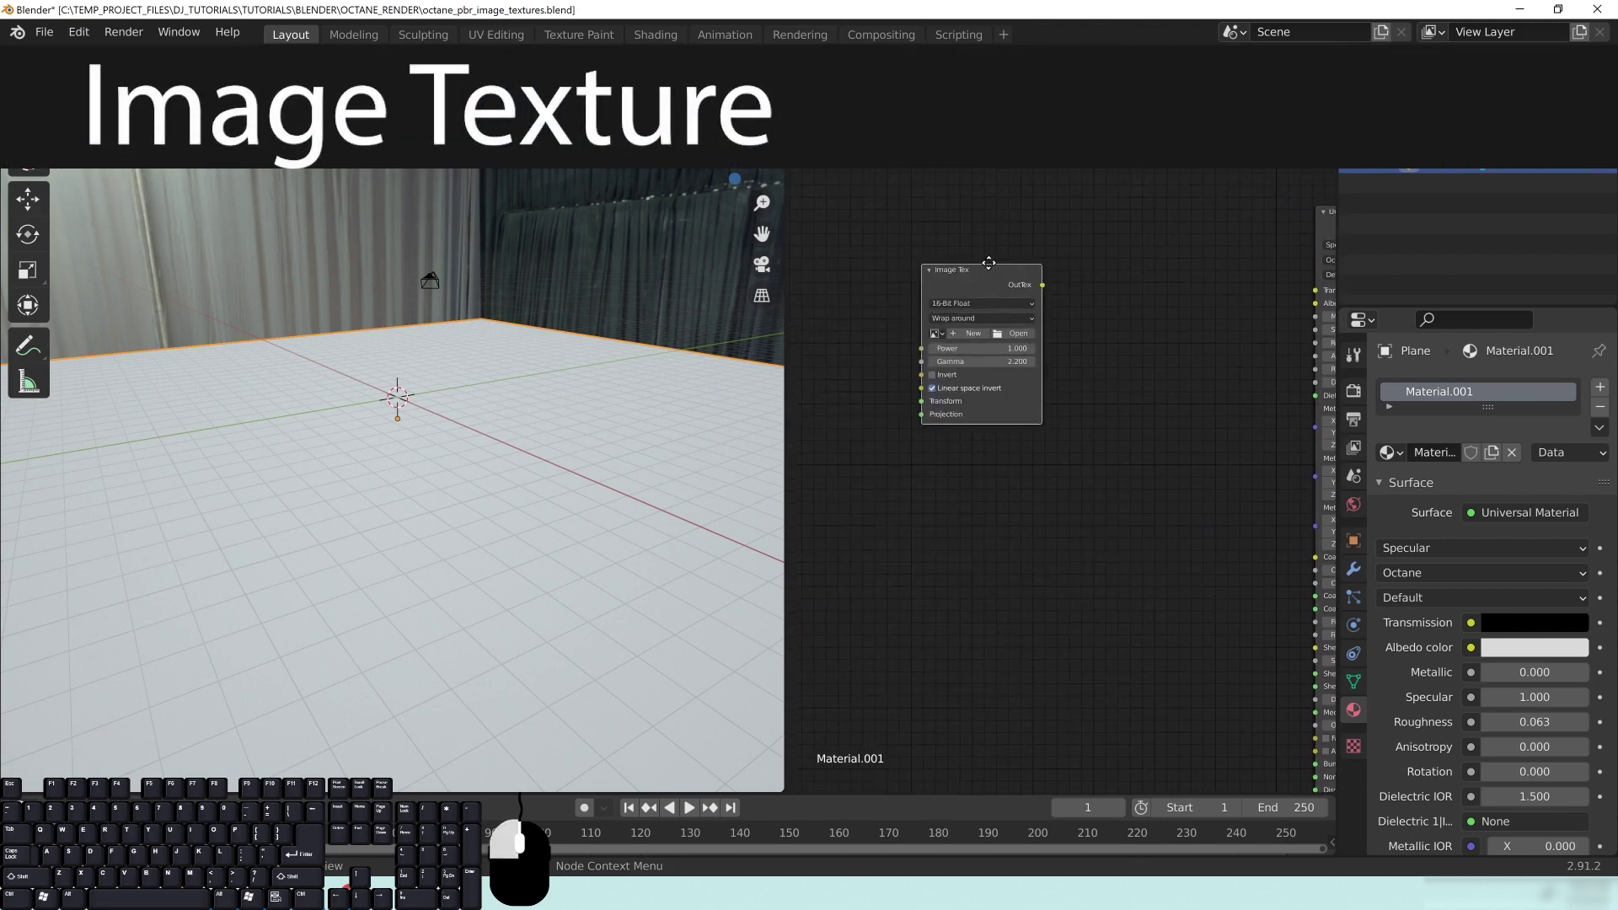
# Start loading an image into the Image Tex node and find the asphalt_02_4k_png folder within the TEXTURES favorite
pyautogui.scroll(2, 1124, 432)
pyautogui.click(982, 316)
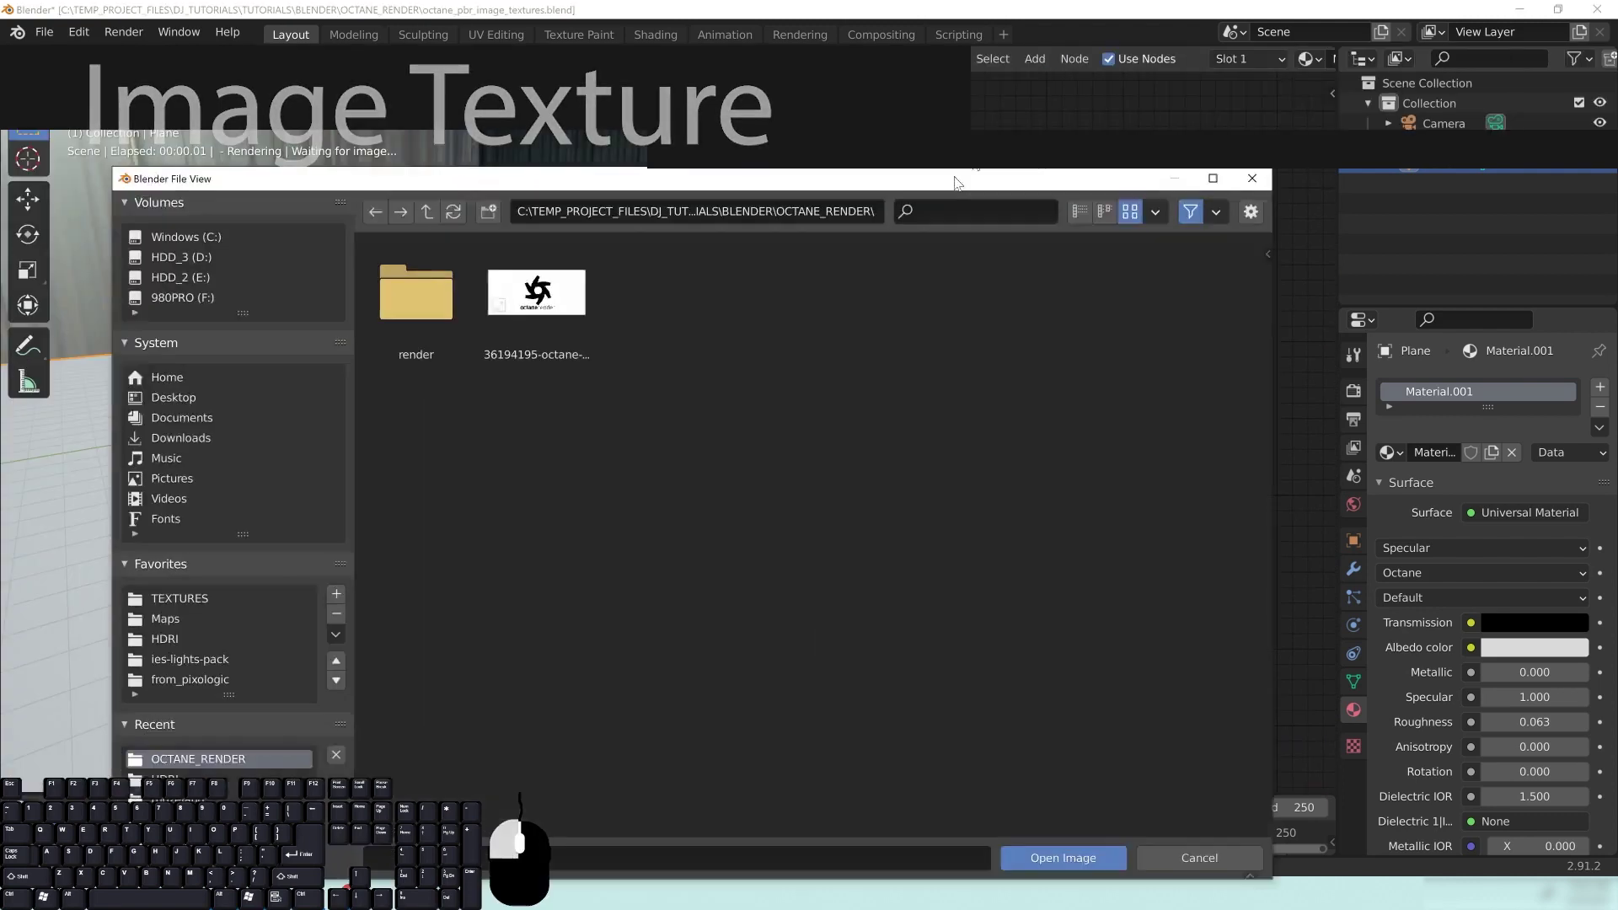
pyautogui.click(221, 542)
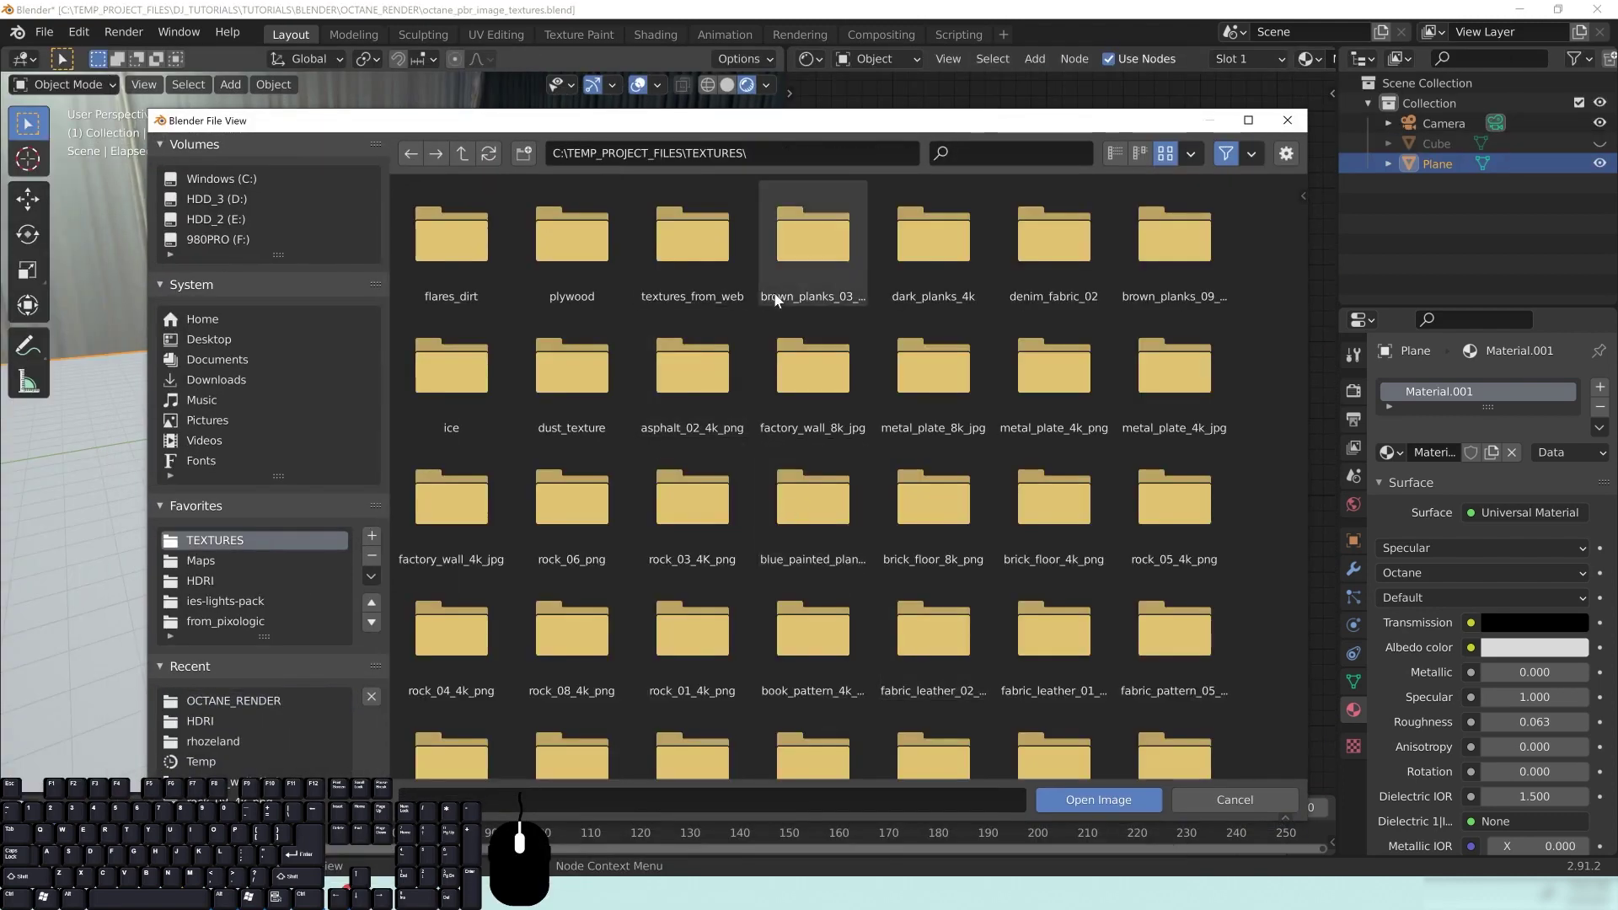
pyautogui.write('asp')
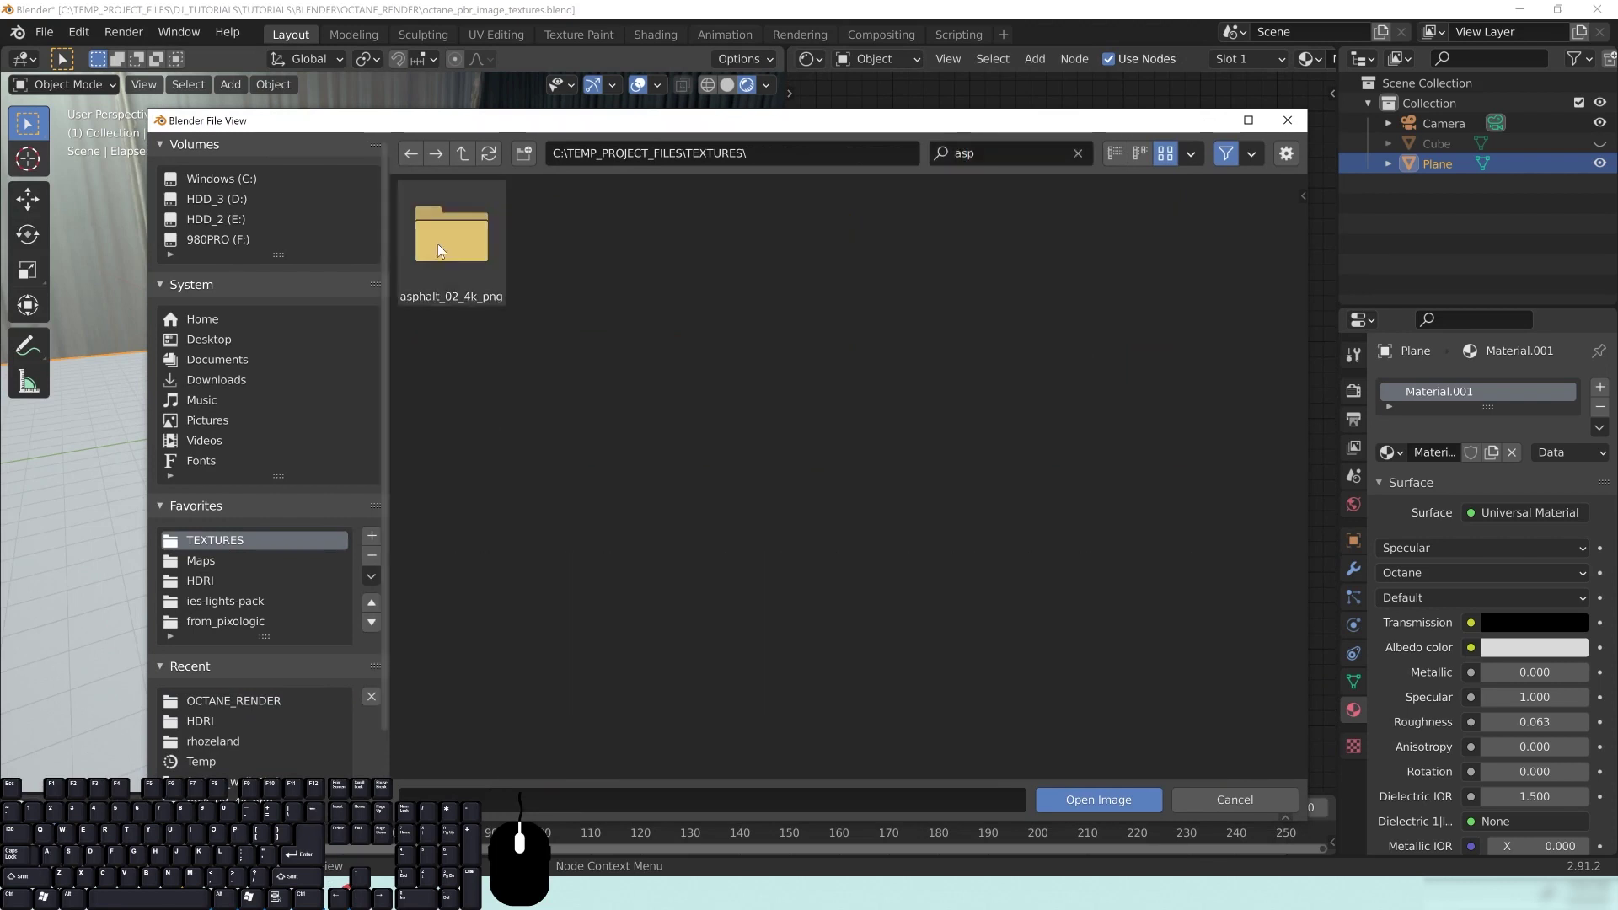
pyautogui.doubleClick(448, 241)
# Load the diffuse map asphalt_02_diff_4k.png into the Image Tex node
pyautogui.click(573, 232)
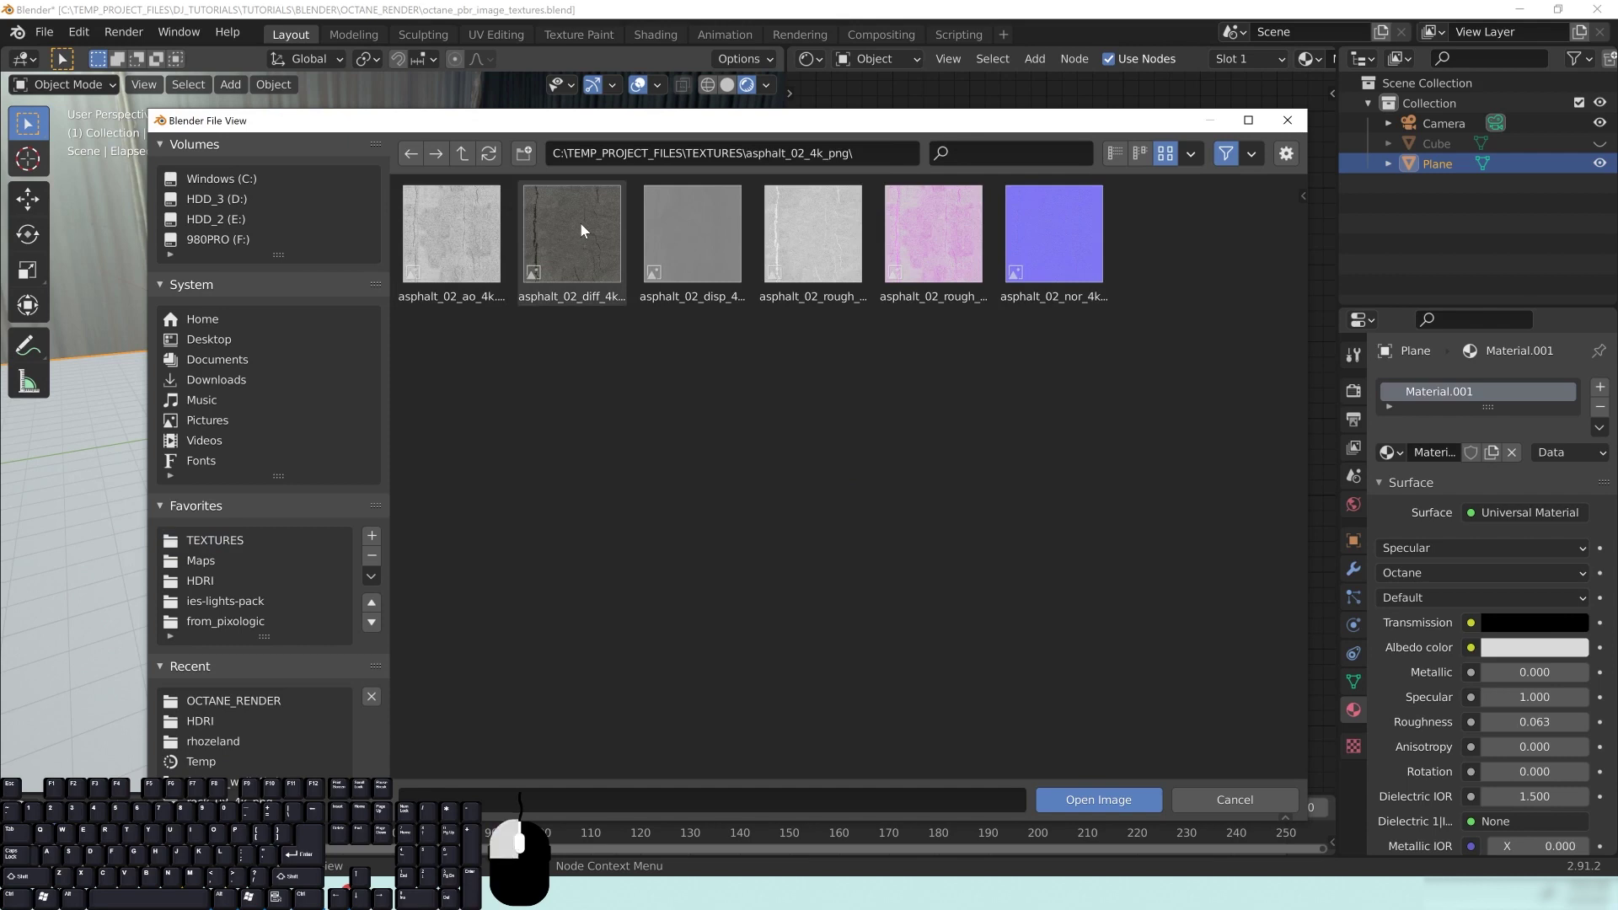
pyautogui.click(571, 679)
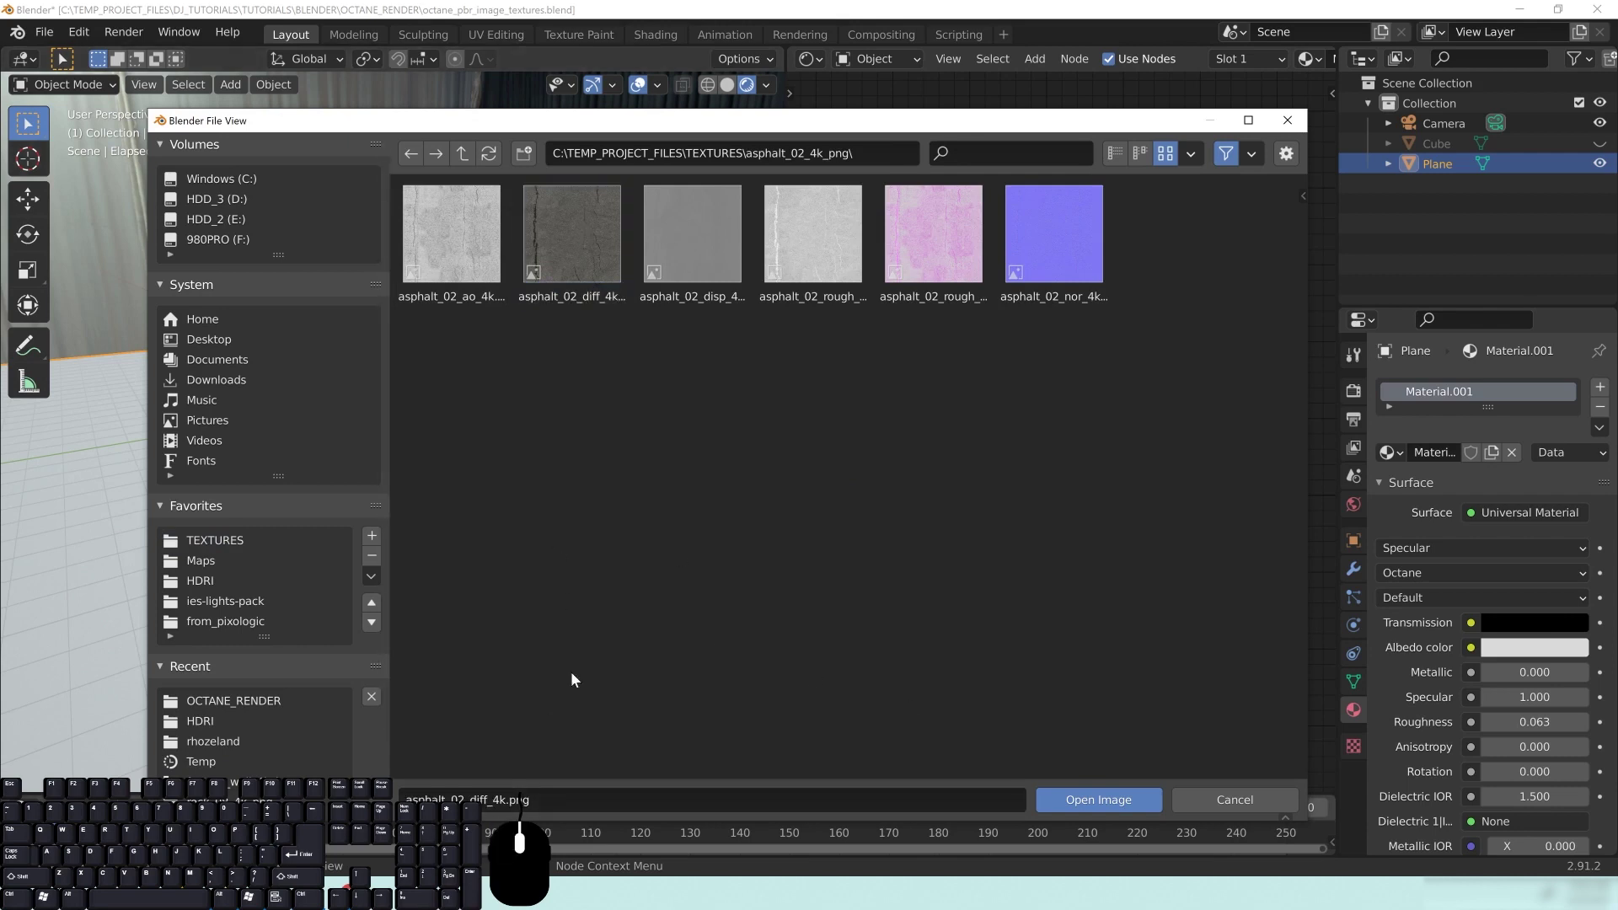
pyautogui.click(521, 800)
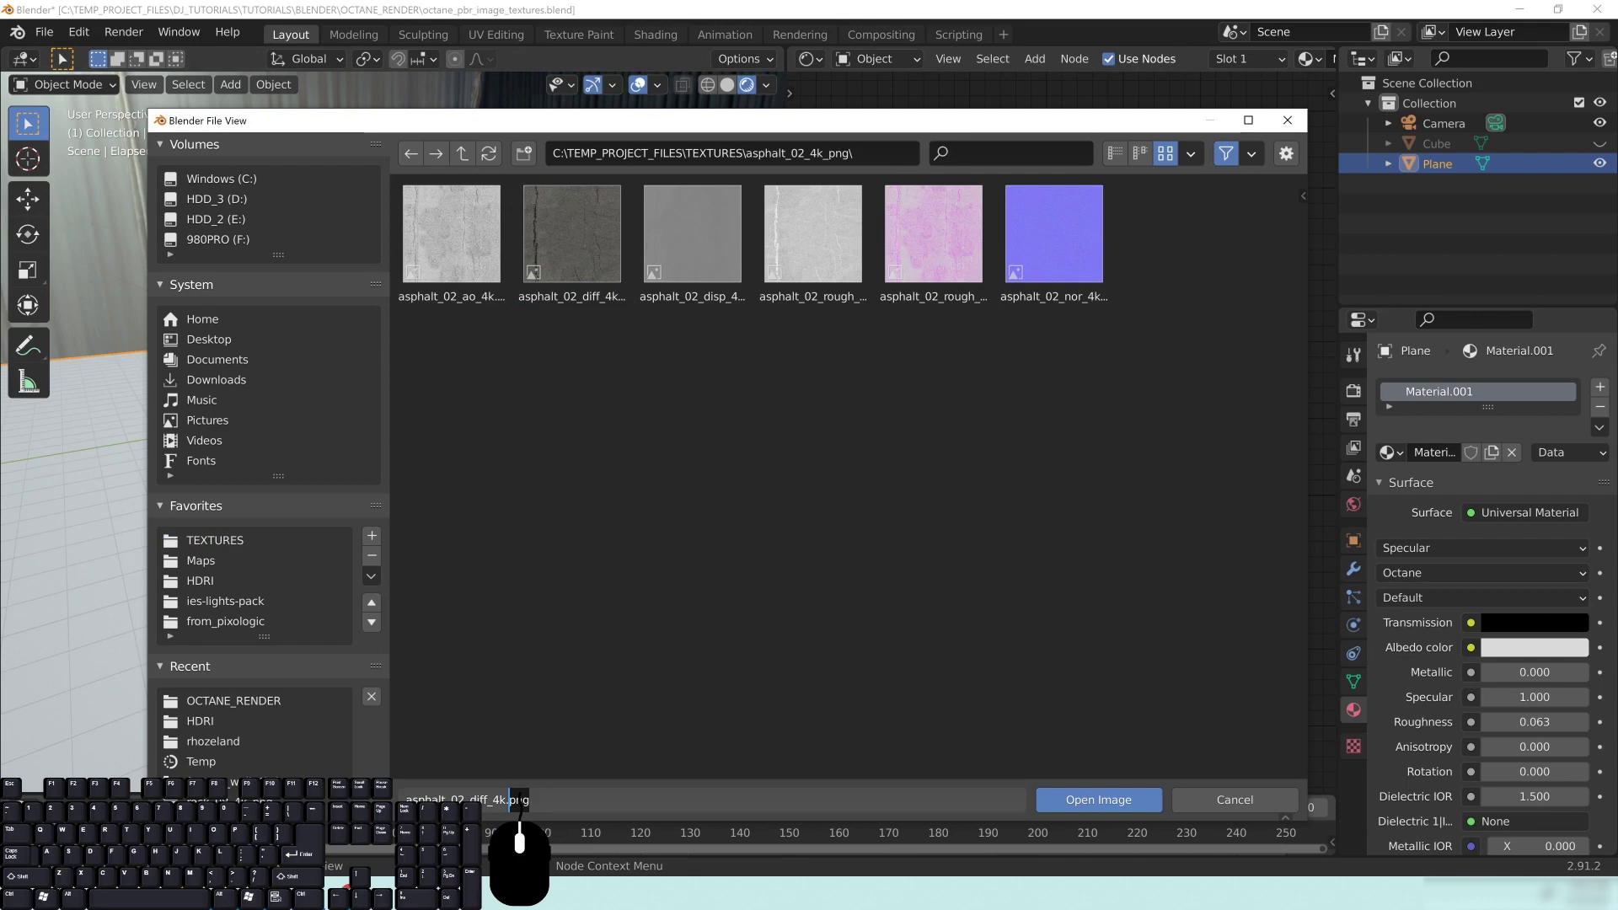
pyautogui.click(566, 210)
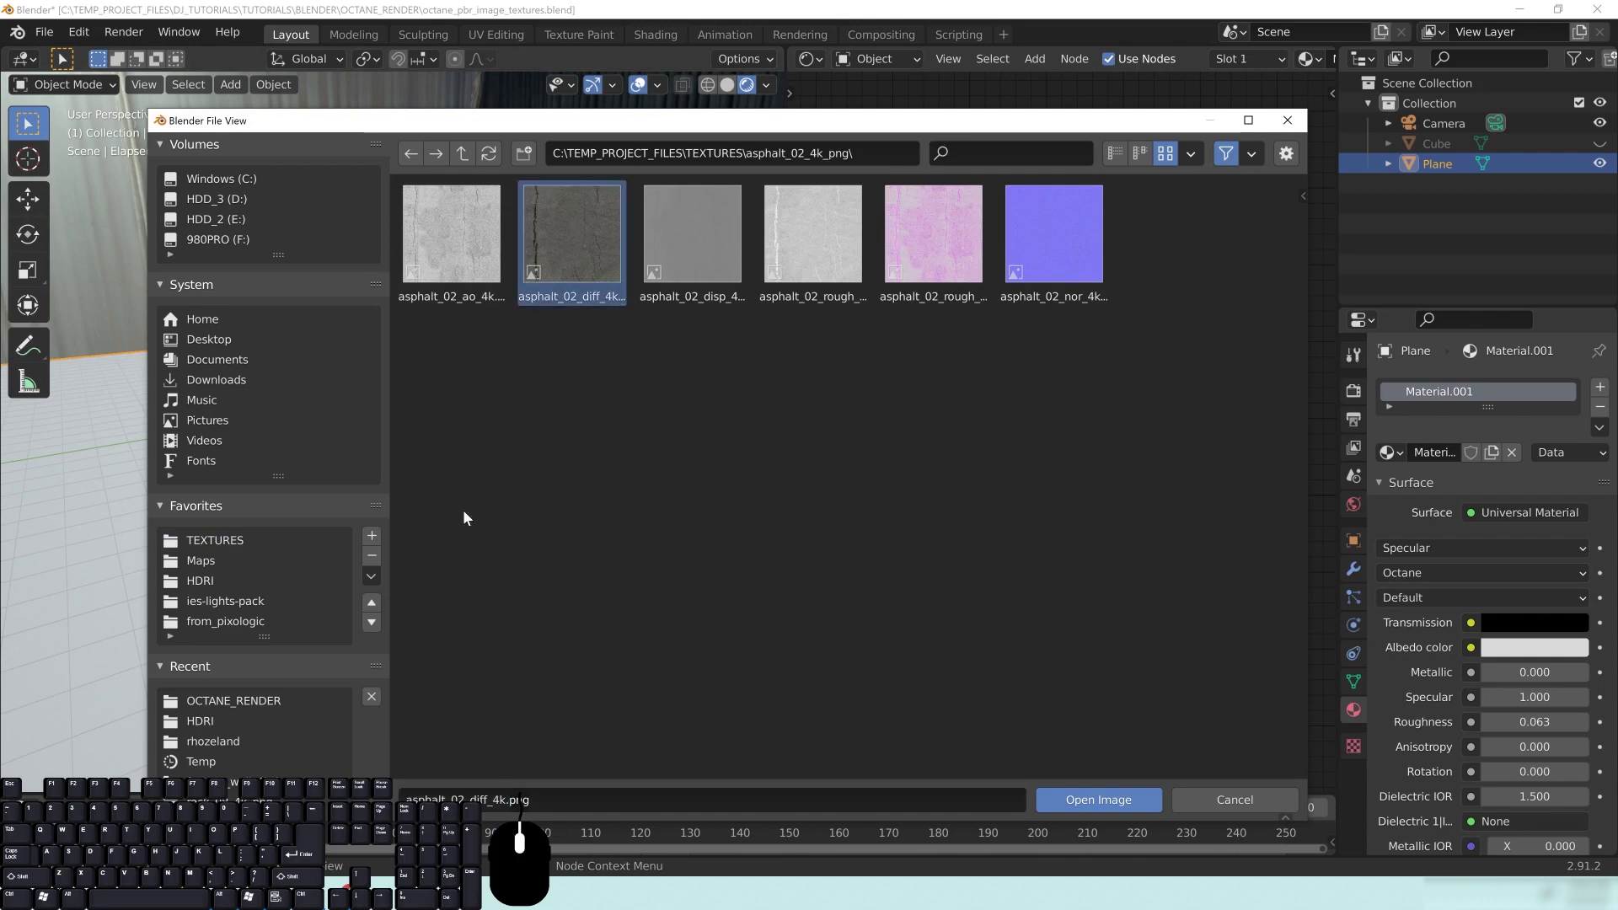
pyautogui.click(791, 482)
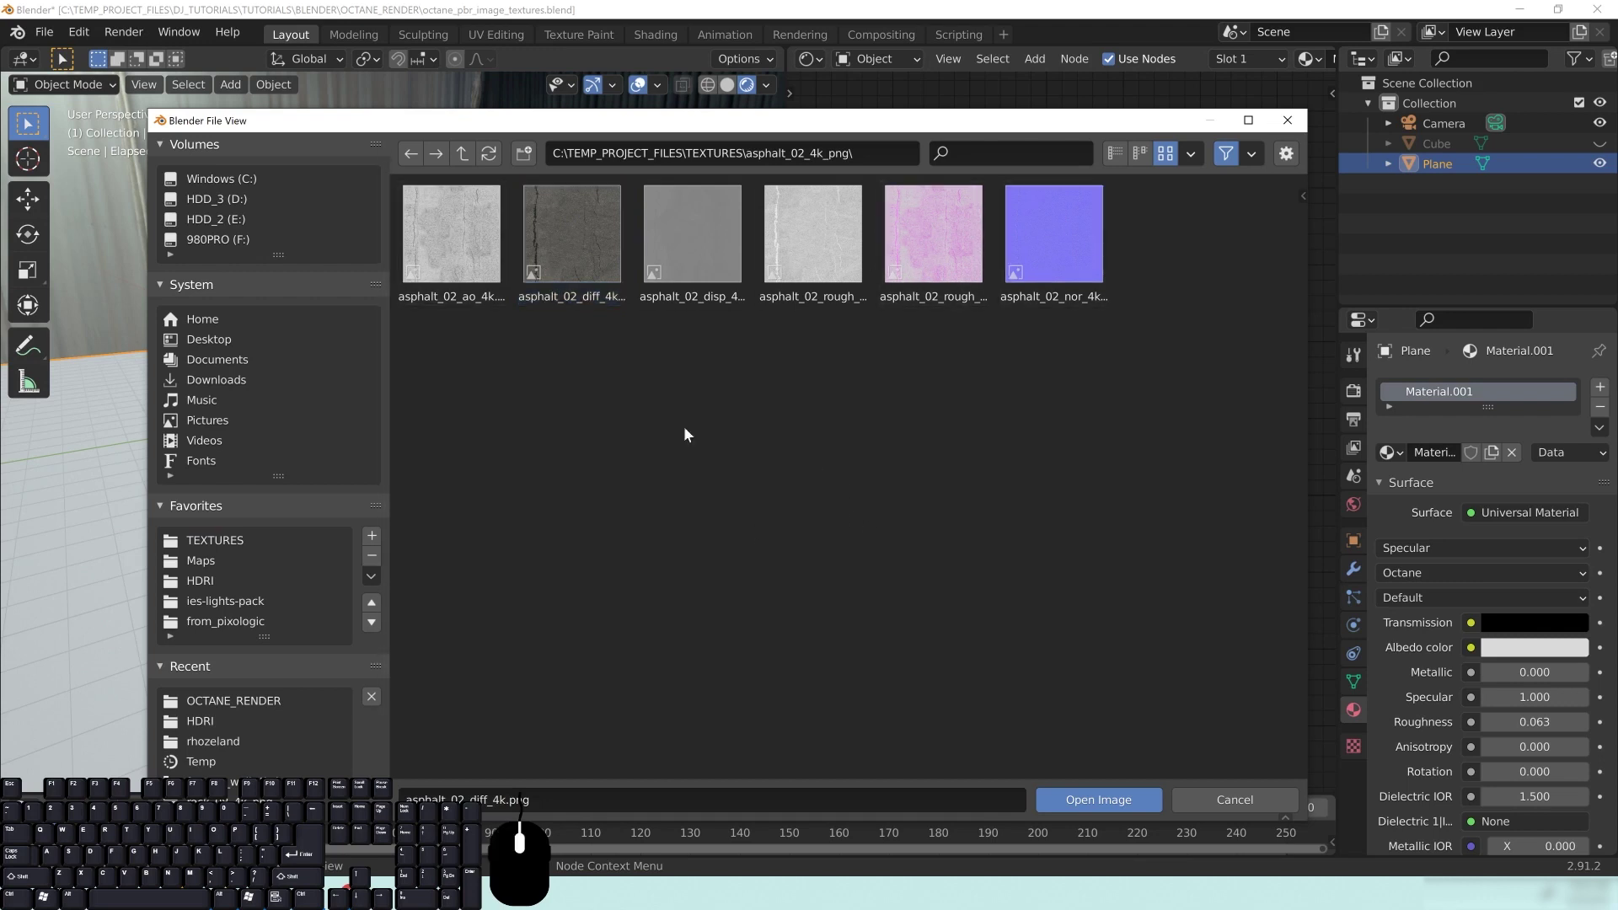
pyautogui.click(1114, 798)
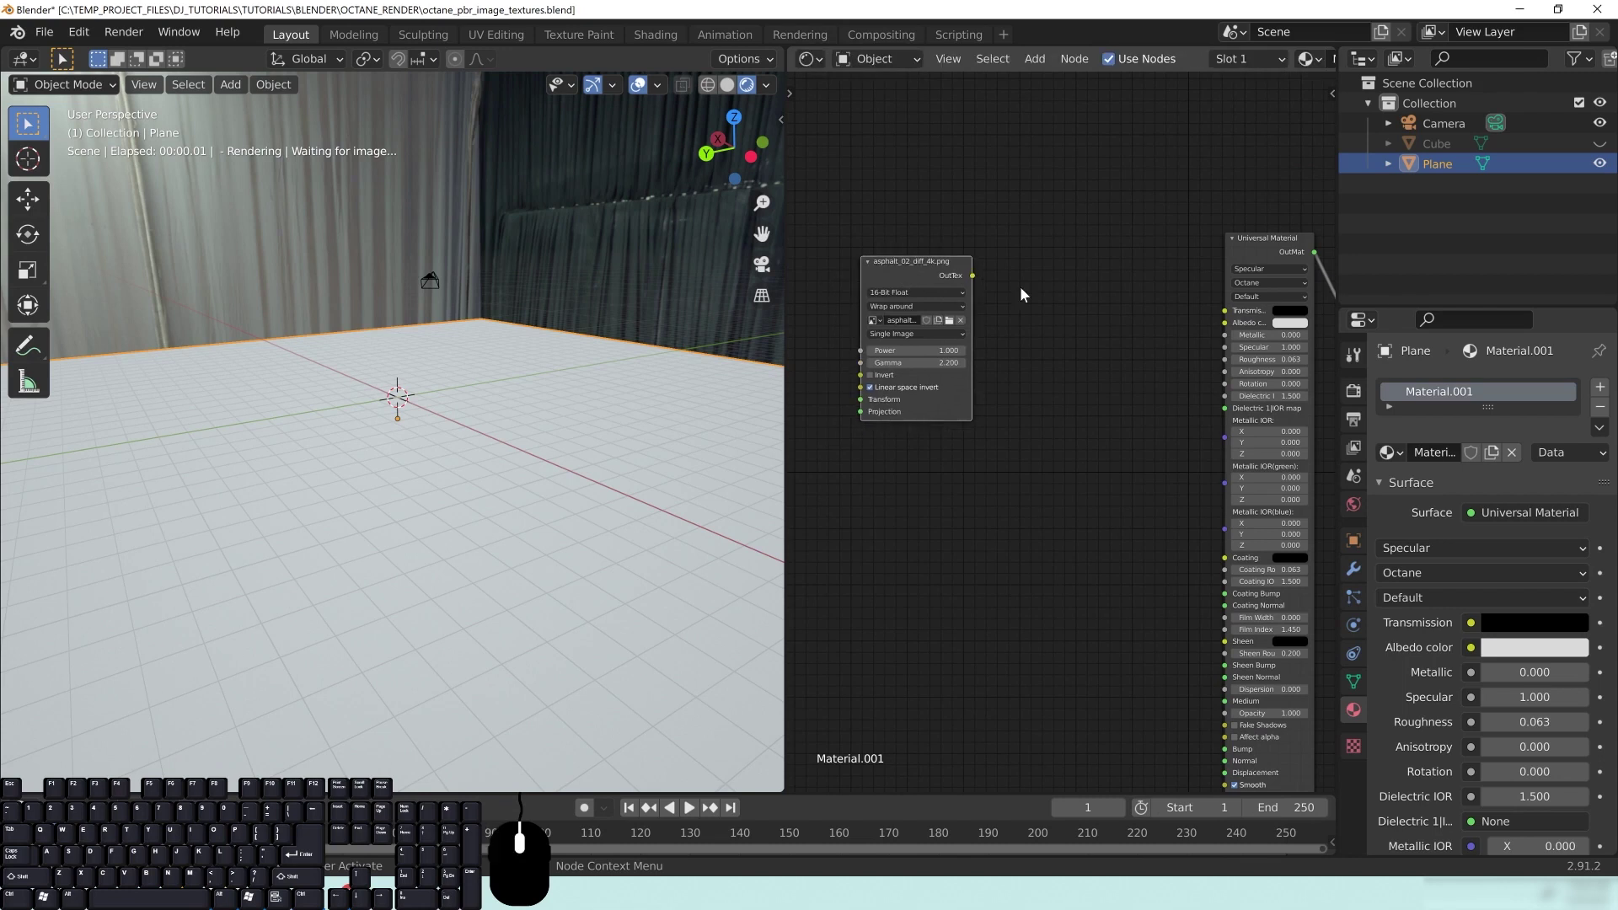
# Connect the asphalt image's OutTex to the Universal Material's Albedo color and widen the Universal Material node
pyautogui.moveTo(974, 275); pyautogui.dragTo(1225, 323)
pyautogui.moveTo(1224, 263); pyautogui.dragTo(1111, 270)
pyautogui.moveTo(1014, 603)
pyautogui.mouseDown(button='middle')
pyautogui.moveTo(899, 560)
pyautogui.moveTo(916, 571)
pyautogui.mouseUp(button='middle')
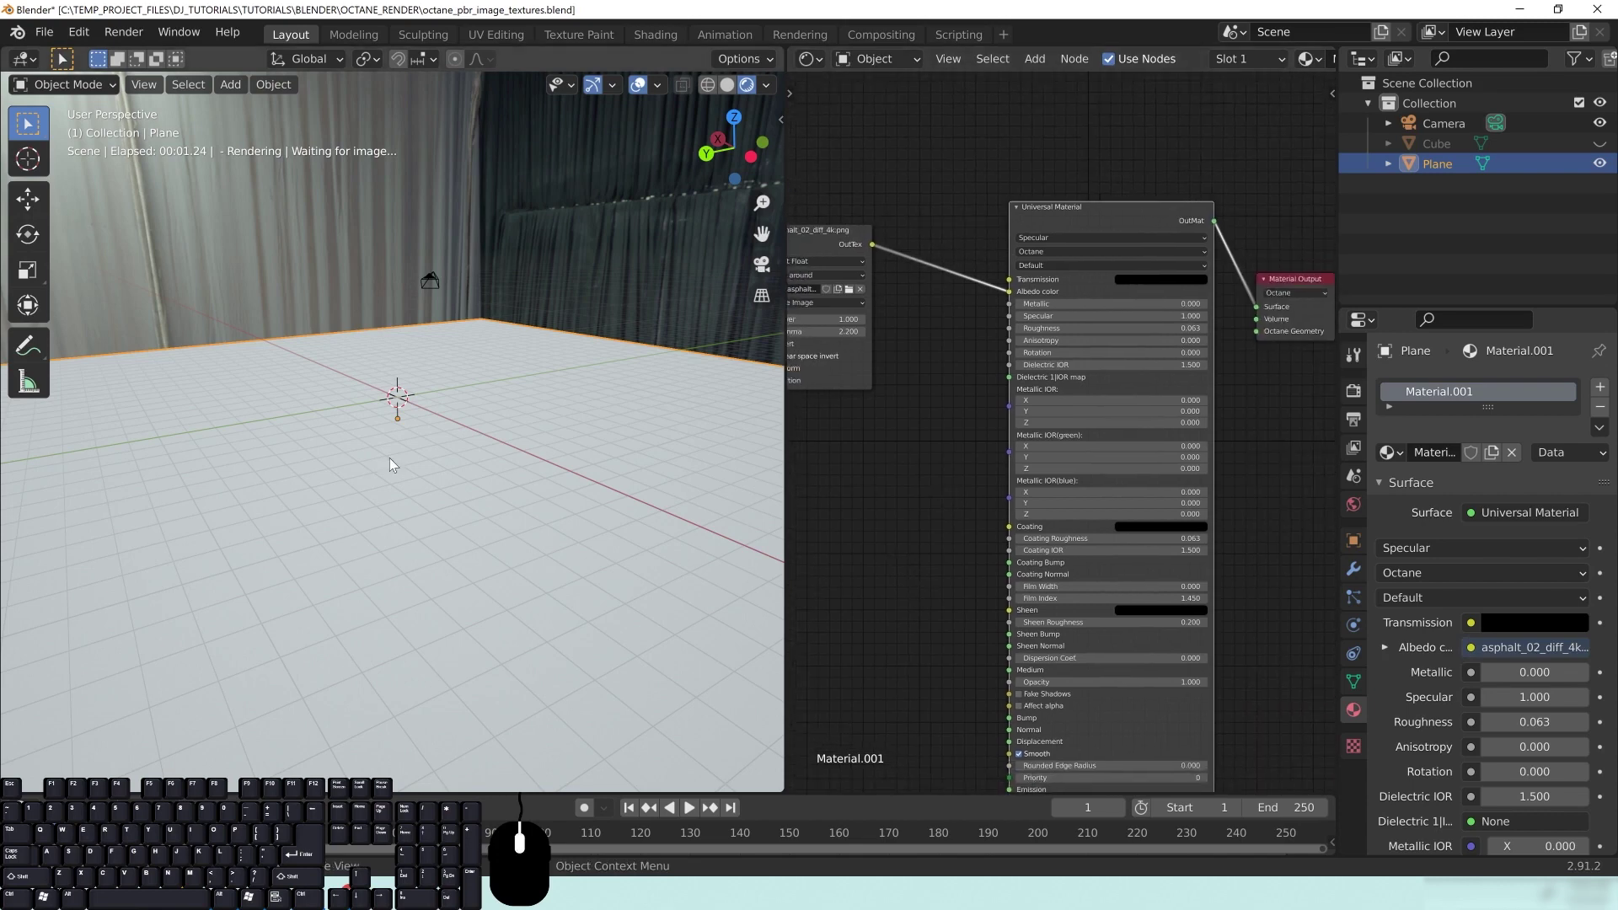
# Refresh the 3D viewport by switching to solid shading and back to rendered, and inspect the textured plane up close
pyautogui.press('z')
pyautogui.click(504, 449)
pyautogui.press('z')
pyautogui.click(444, 331)
pyautogui.scroll(3, 872, 377)
pyautogui.moveTo(454, 438)
pyautogui.mouseDown(button='middle')
pyautogui.moveTo(483, 451)
pyautogui.moveTo(487, 544)
pyautogui.moveTo(473, 517)
pyautogui.moveTo(403, 506)
pyautogui.mouseUp(button='middle')
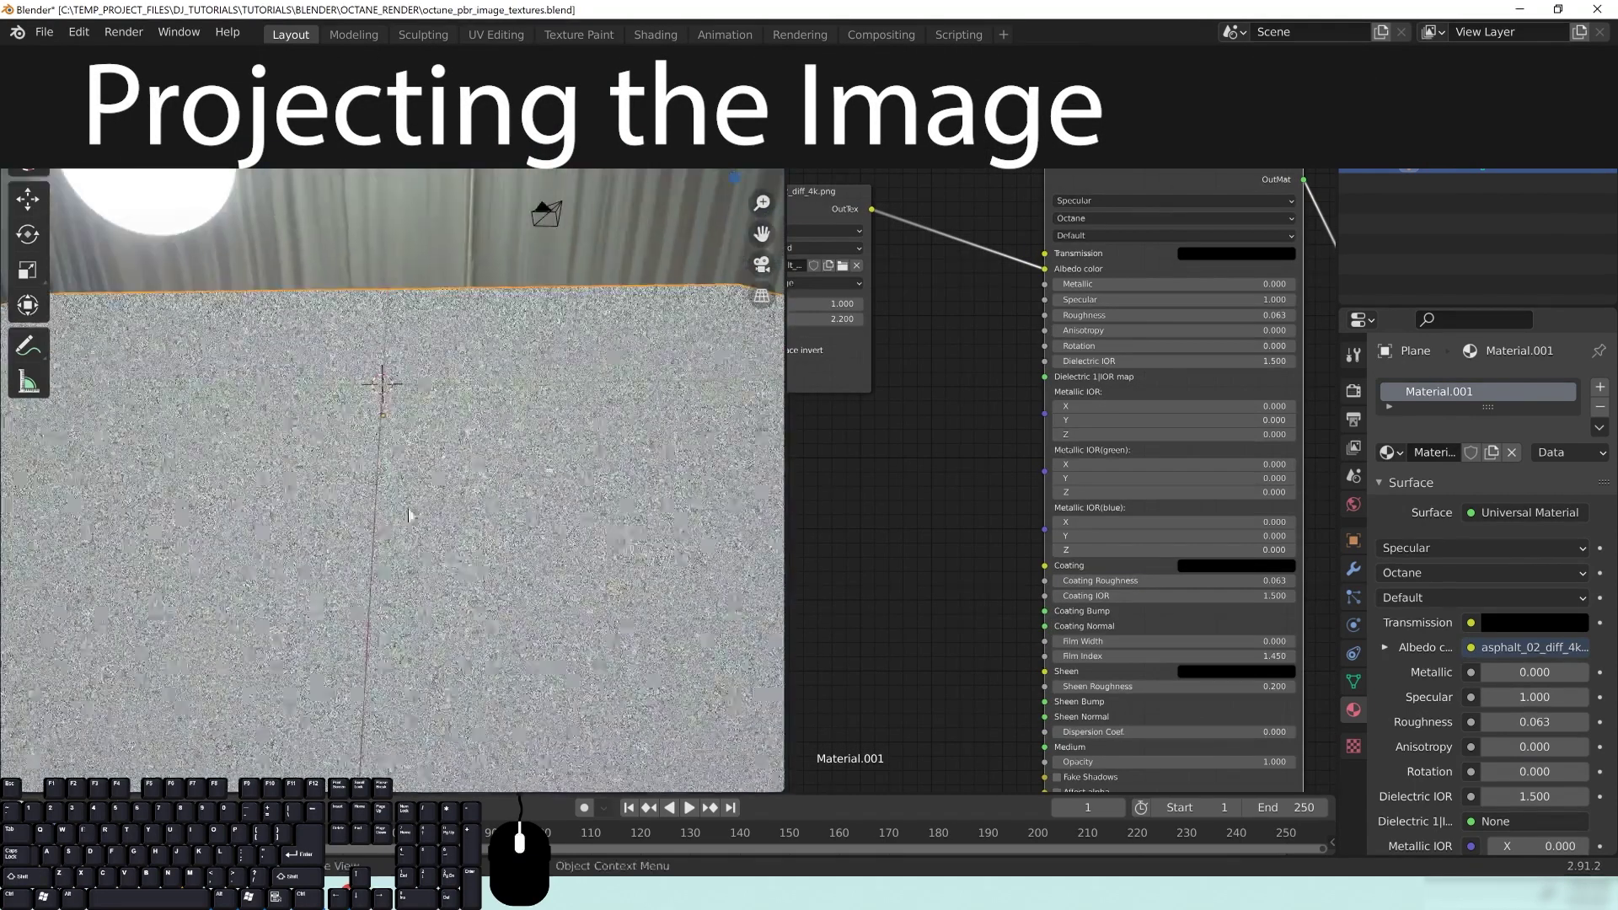
pyautogui.moveTo(489, 573); pyautogui.dragTo(441, 553, button='middle')
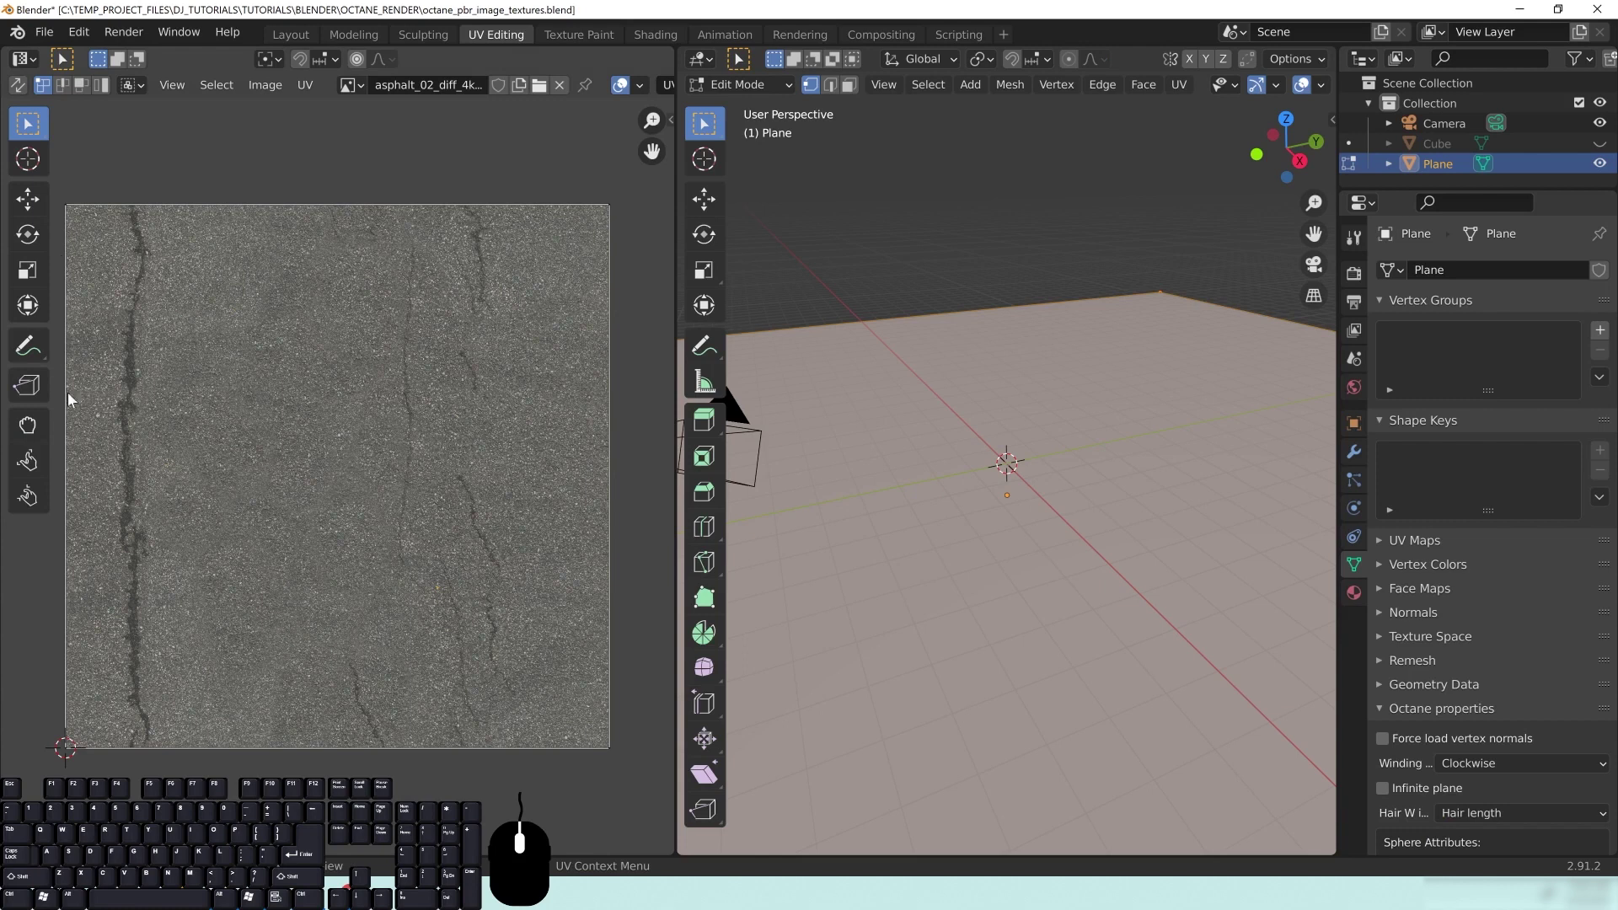
# Check the plane's UV layout over the asphalt image by selecting all UVs, and return to the Layout workspace
pyautogui.scroll(-5, 762, 503)
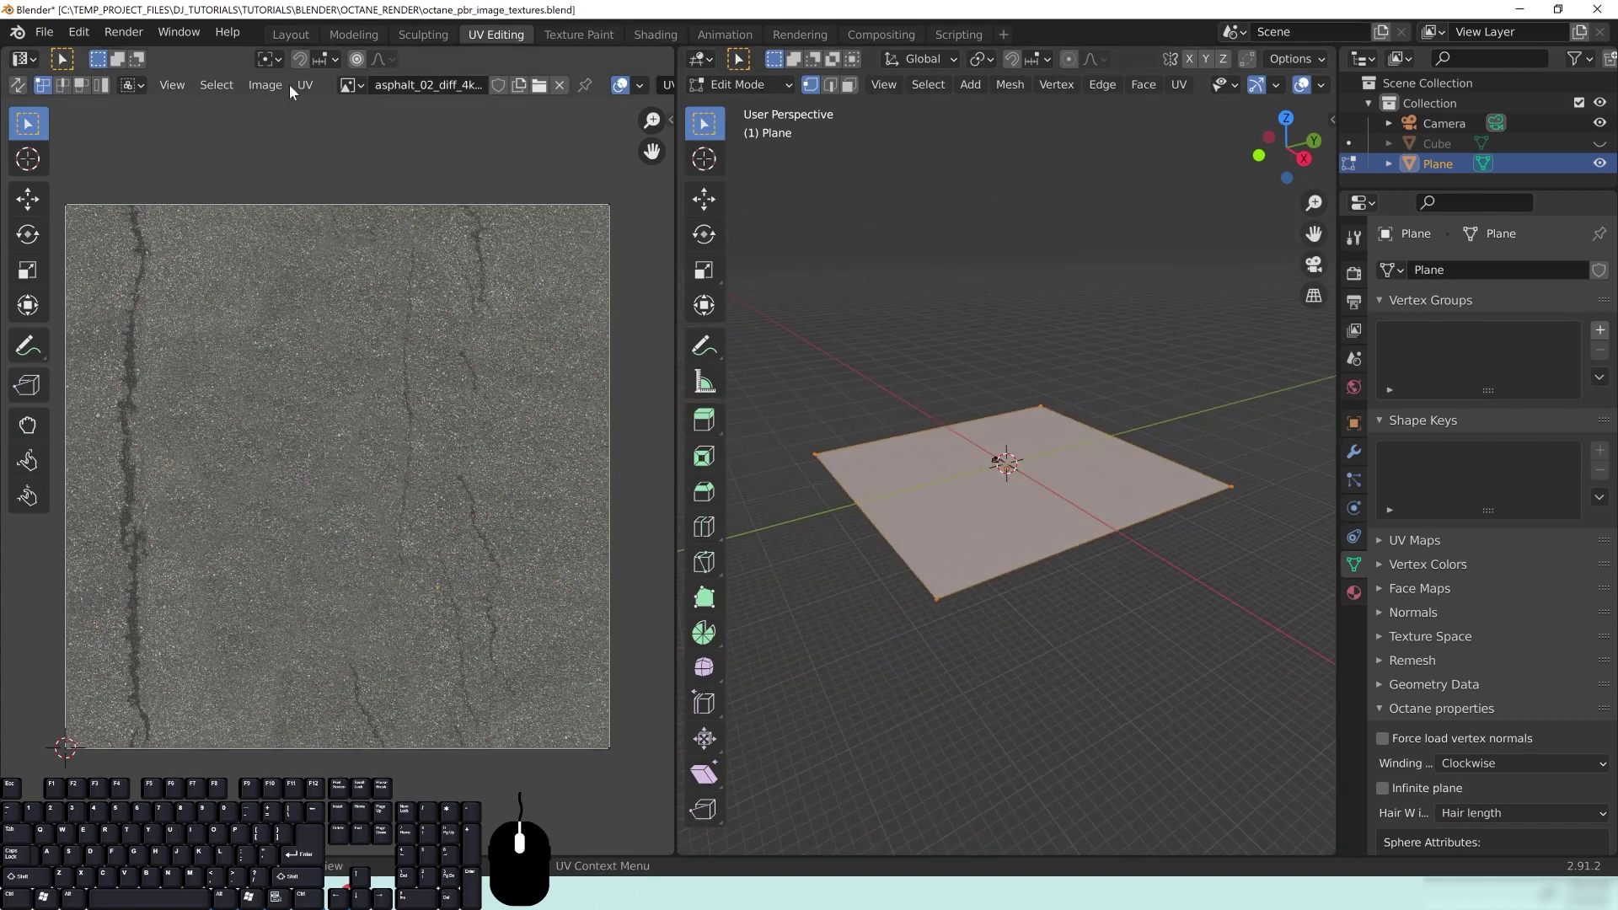
pyautogui.press('a')
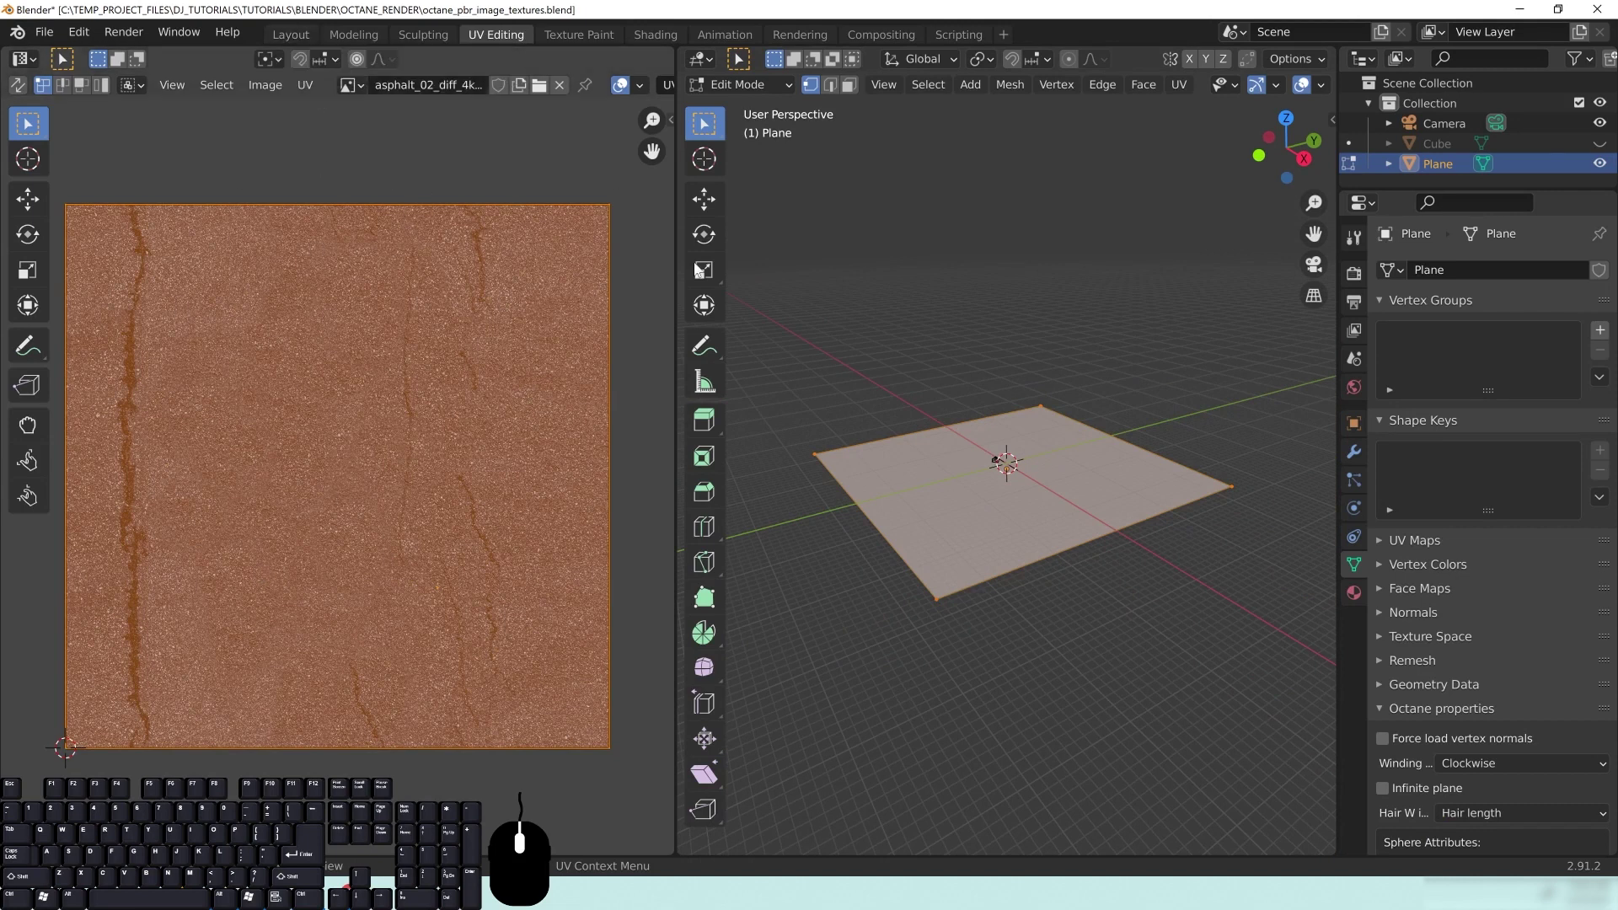
pyautogui.click(292, 35)
pyautogui.keyDown('shift'); pyautogui.moveTo(577, 533); pyautogui.dragTo(567, 466, button='middle'); pyautogui.keyUp('shift')
pyautogui.moveTo(589, 477); pyautogui.dragTo(573, 476, button='middle')
# Add a UVW Projection node, connect it to the asphalt image node's Projection input and place it beside that node
pyautogui.moveTo(944, 392); pyautogui.dragTo(1084, 351, button='middle')
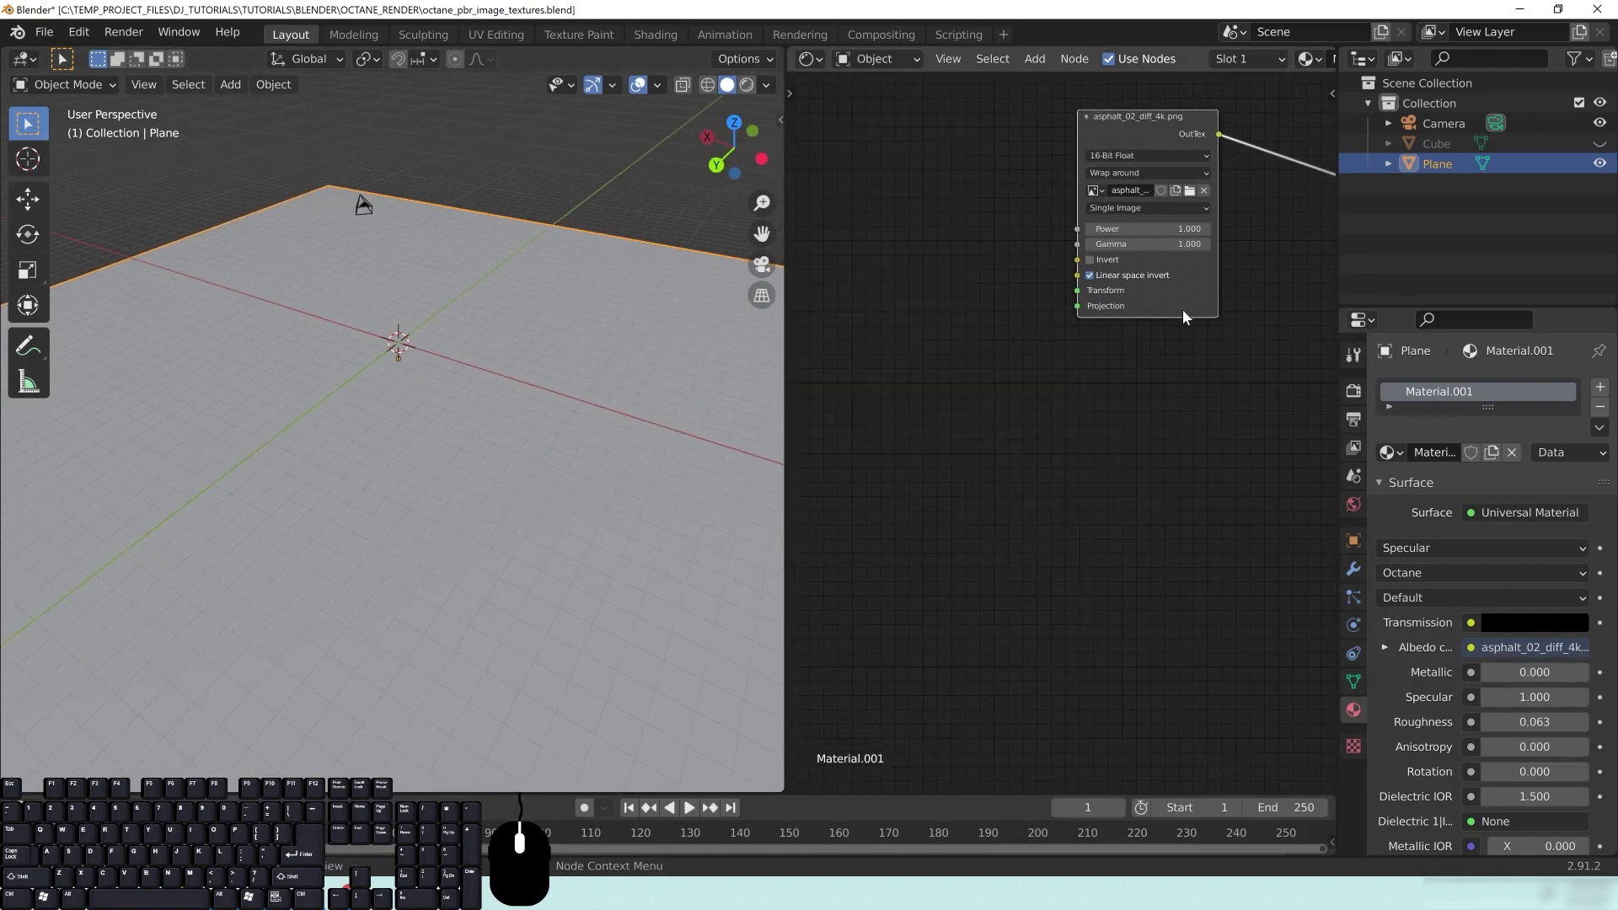
pyautogui.moveTo(1077, 306); pyautogui.dragTo(983, 282)
pyautogui.hotkey('shift', 'a')
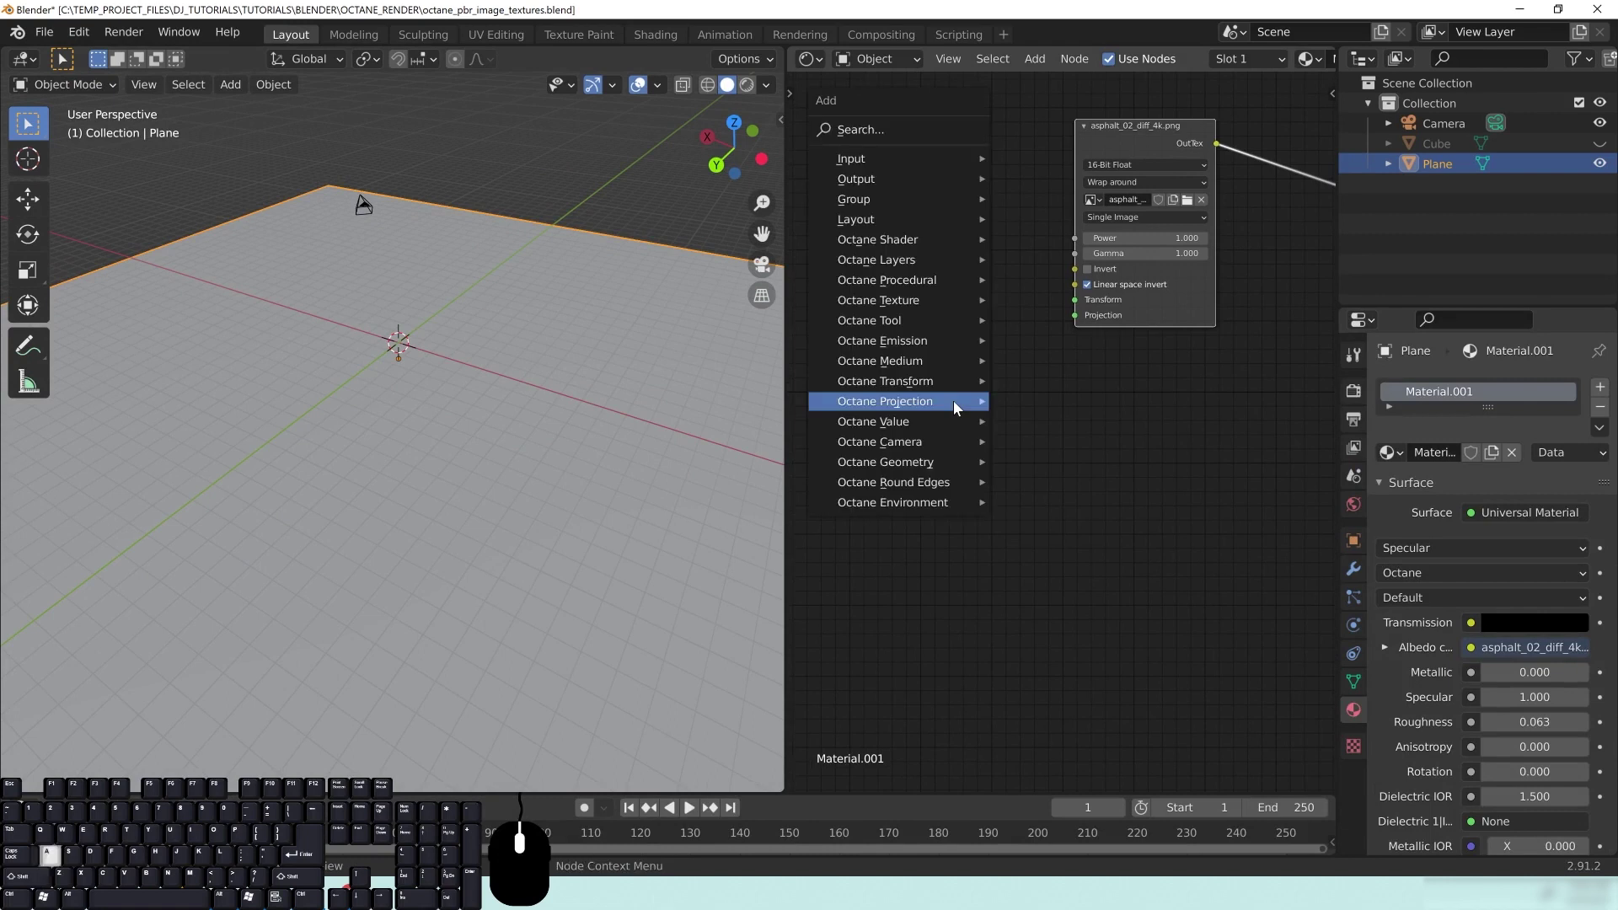
pyautogui.moveTo(954, 401)
pyautogui.hotkey('shift', 'a')
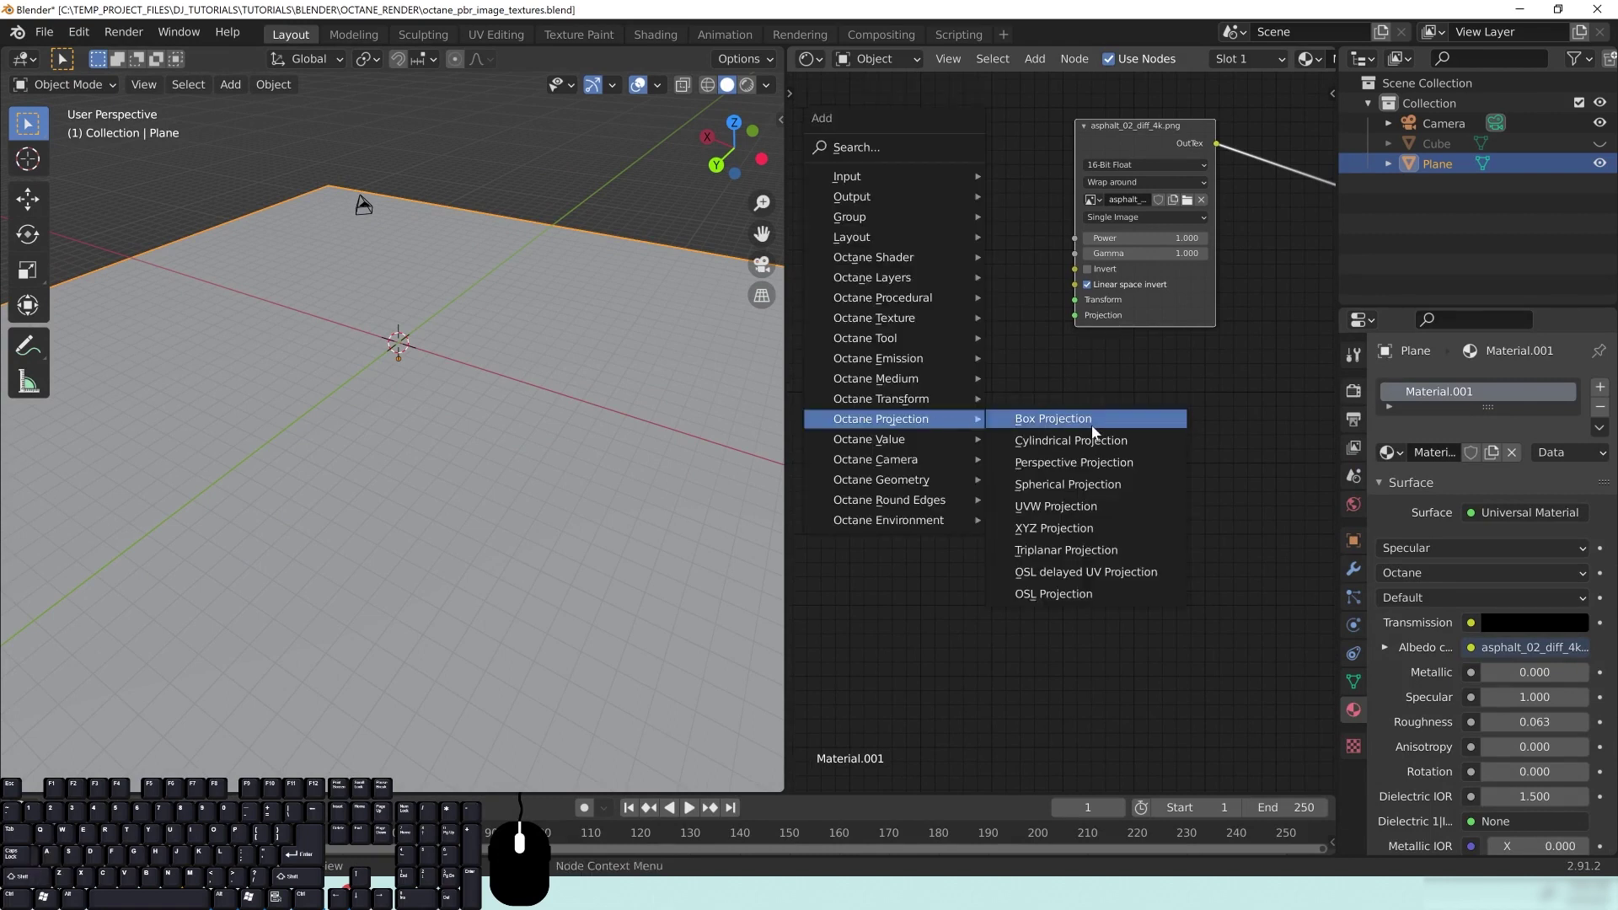
pyautogui.click(1096, 506)
pyautogui.moveTo(967, 352); pyautogui.dragTo(1074, 316)
pyautogui.moveTo(1169, 458); pyautogui.dragTo(1151, 510, button='middle')
pyautogui.moveTo(931, 395); pyautogui.dragTo(976, 333)
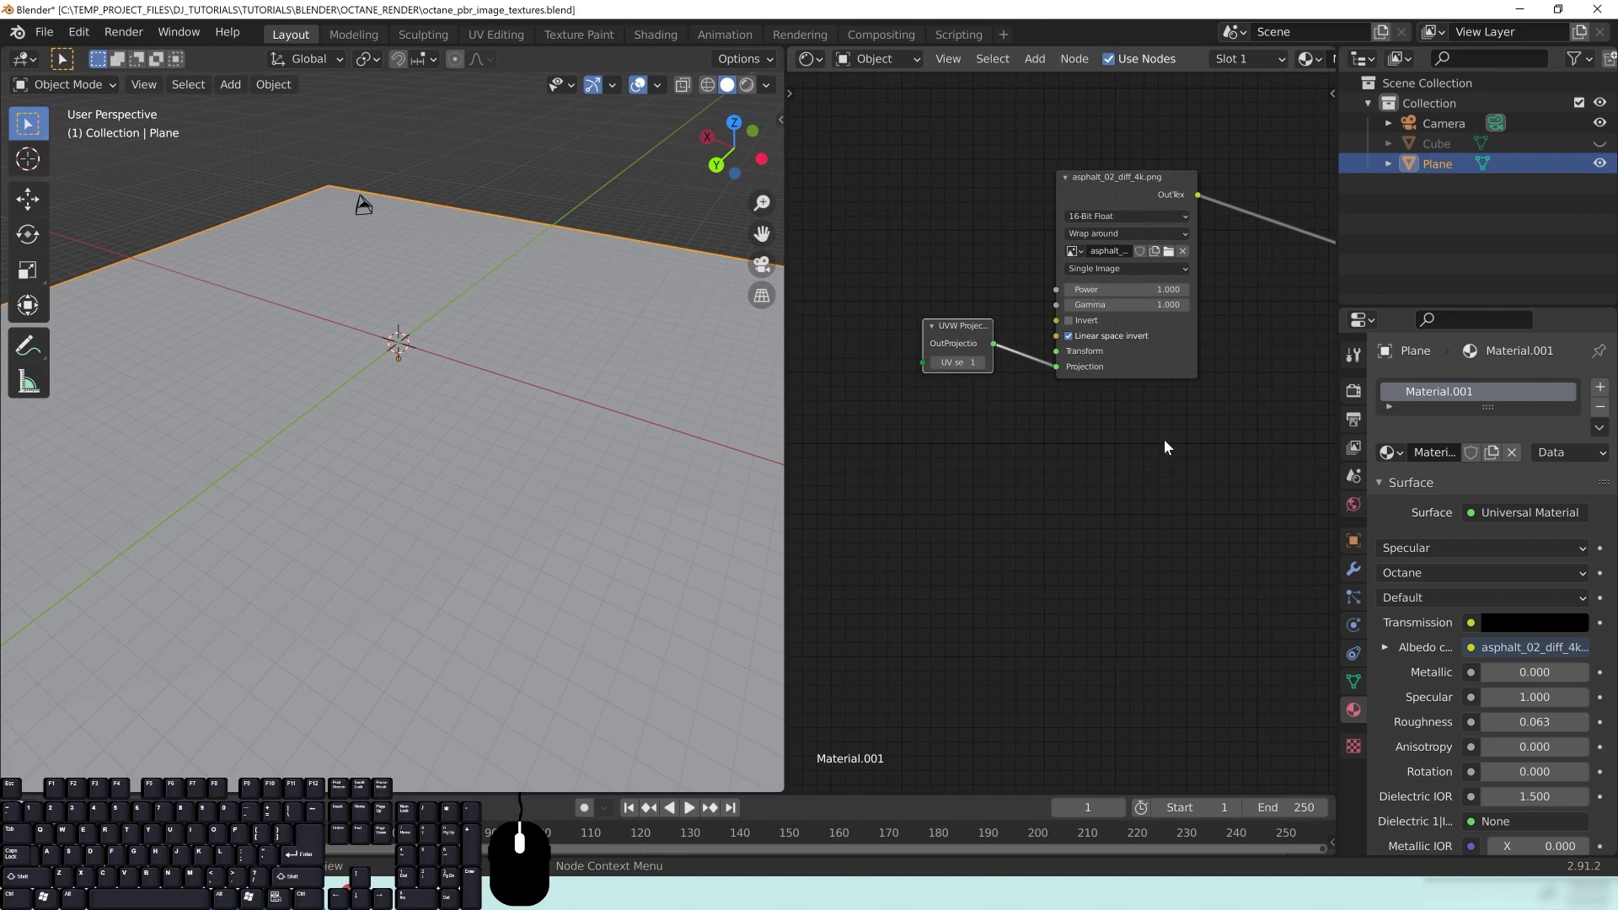
# Set the 3D viewport to rendered shading and frame the whole asphalt plane
pyautogui.moveTo(1022, 501); pyautogui.dragTo(1020, 499, button='middle')
pyautogui.press('z')
pyautogui.click(563, 313)
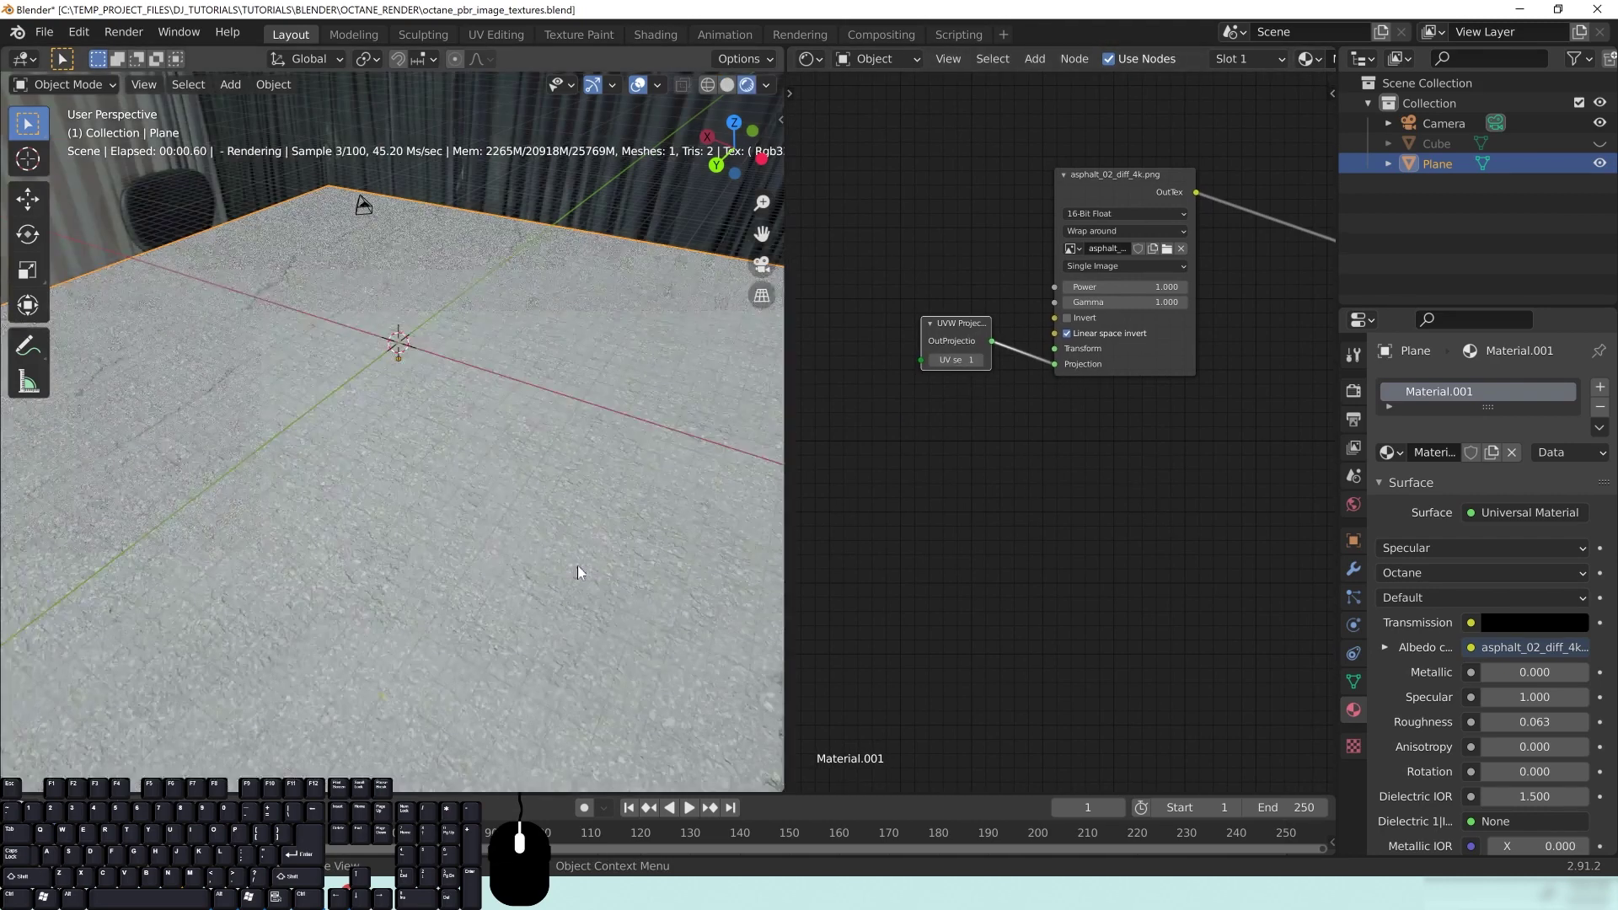
pyautogui.moveTo(569, 640); pyautogui.dragTo(377, 528, button='middle')
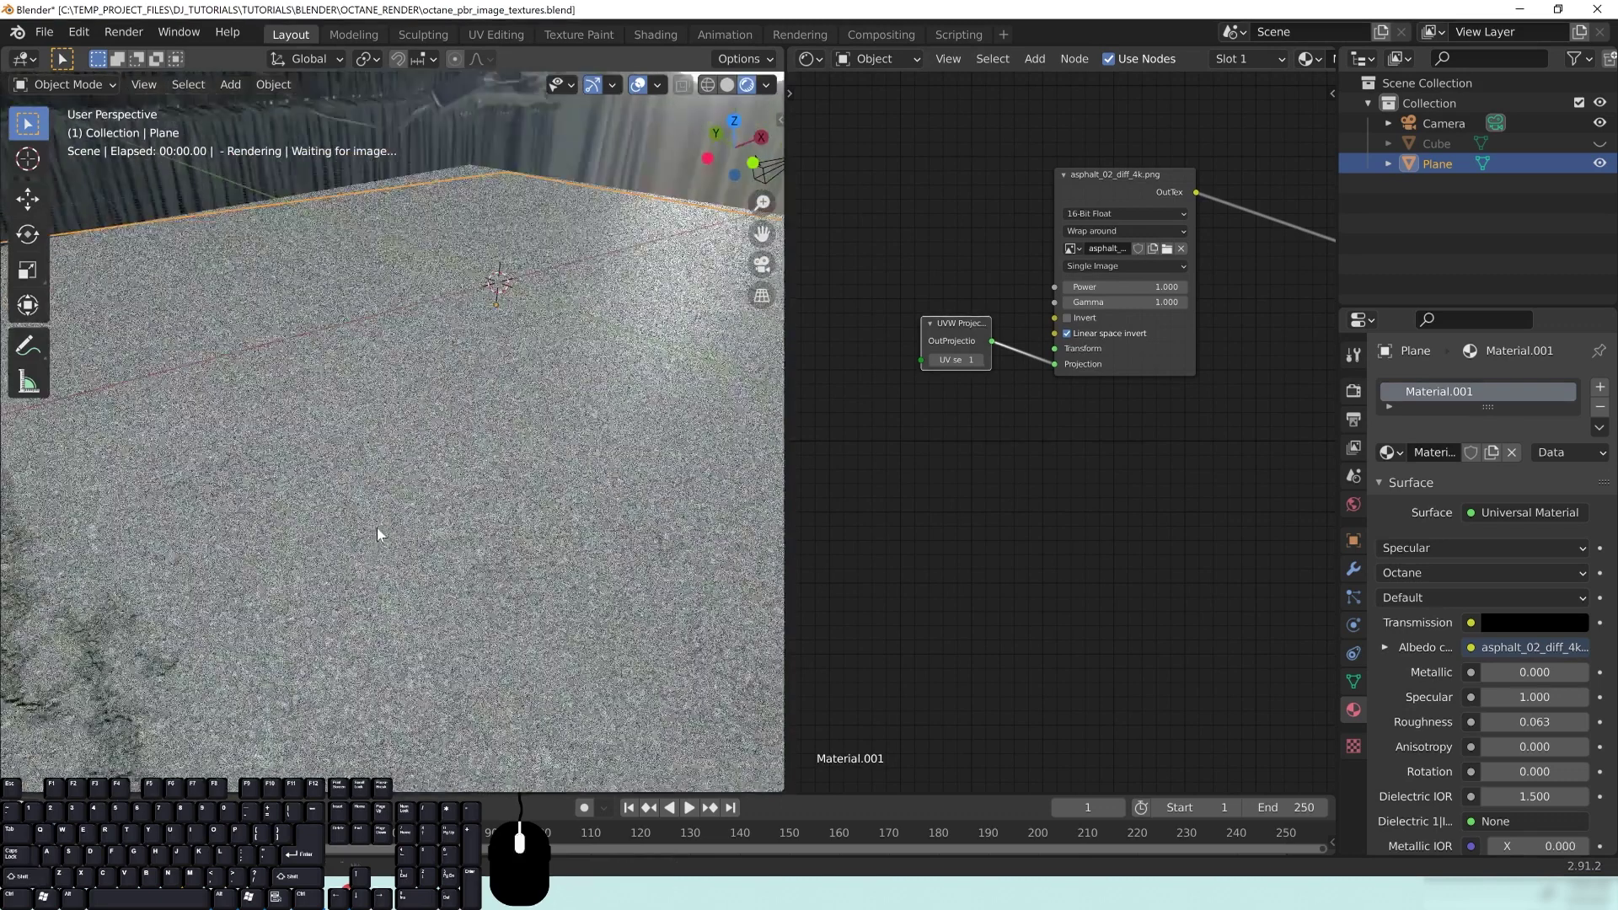
pyautogui.scroll(-3, 506, 480)
# Set the Gamma of the asphalt_02_diff_4k.png image texture to 2.2
pyautogui.click(1115, 303)
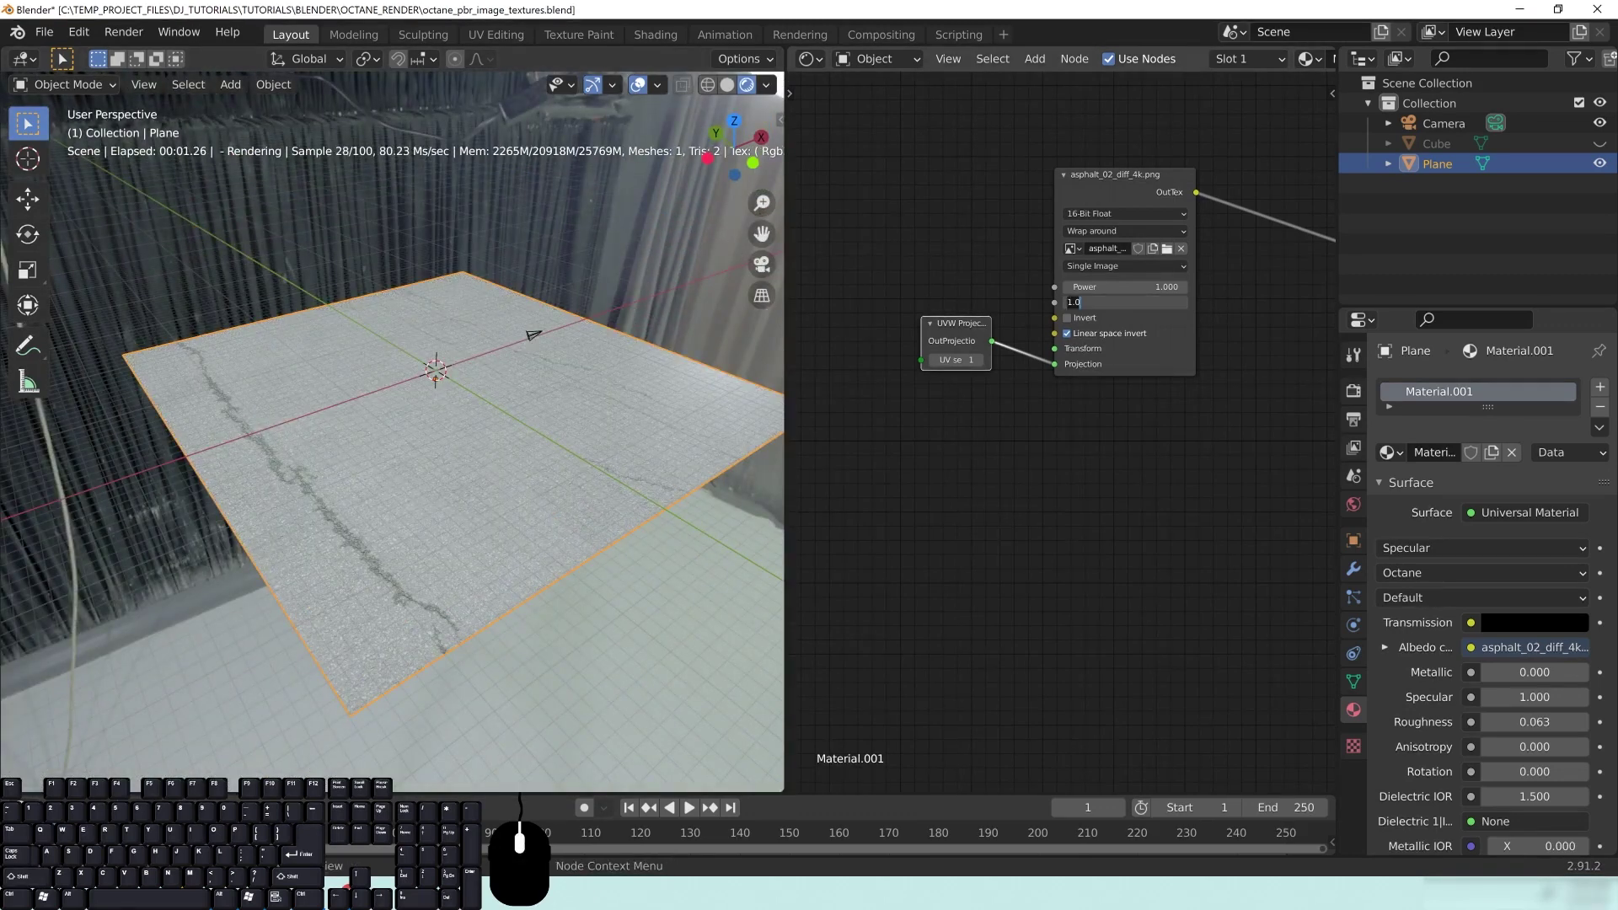
pyautogui.write('2.2')
pyautogui.press('Return')
# Examine the asphalt plane's color, cracks and light reflections from several angles in the rendered viewport
pyautogui.scroll(2, 1166, 543)
pyautogui.moveTo(469, 649); pyautogui.dragTo(637, 384, button='middle')
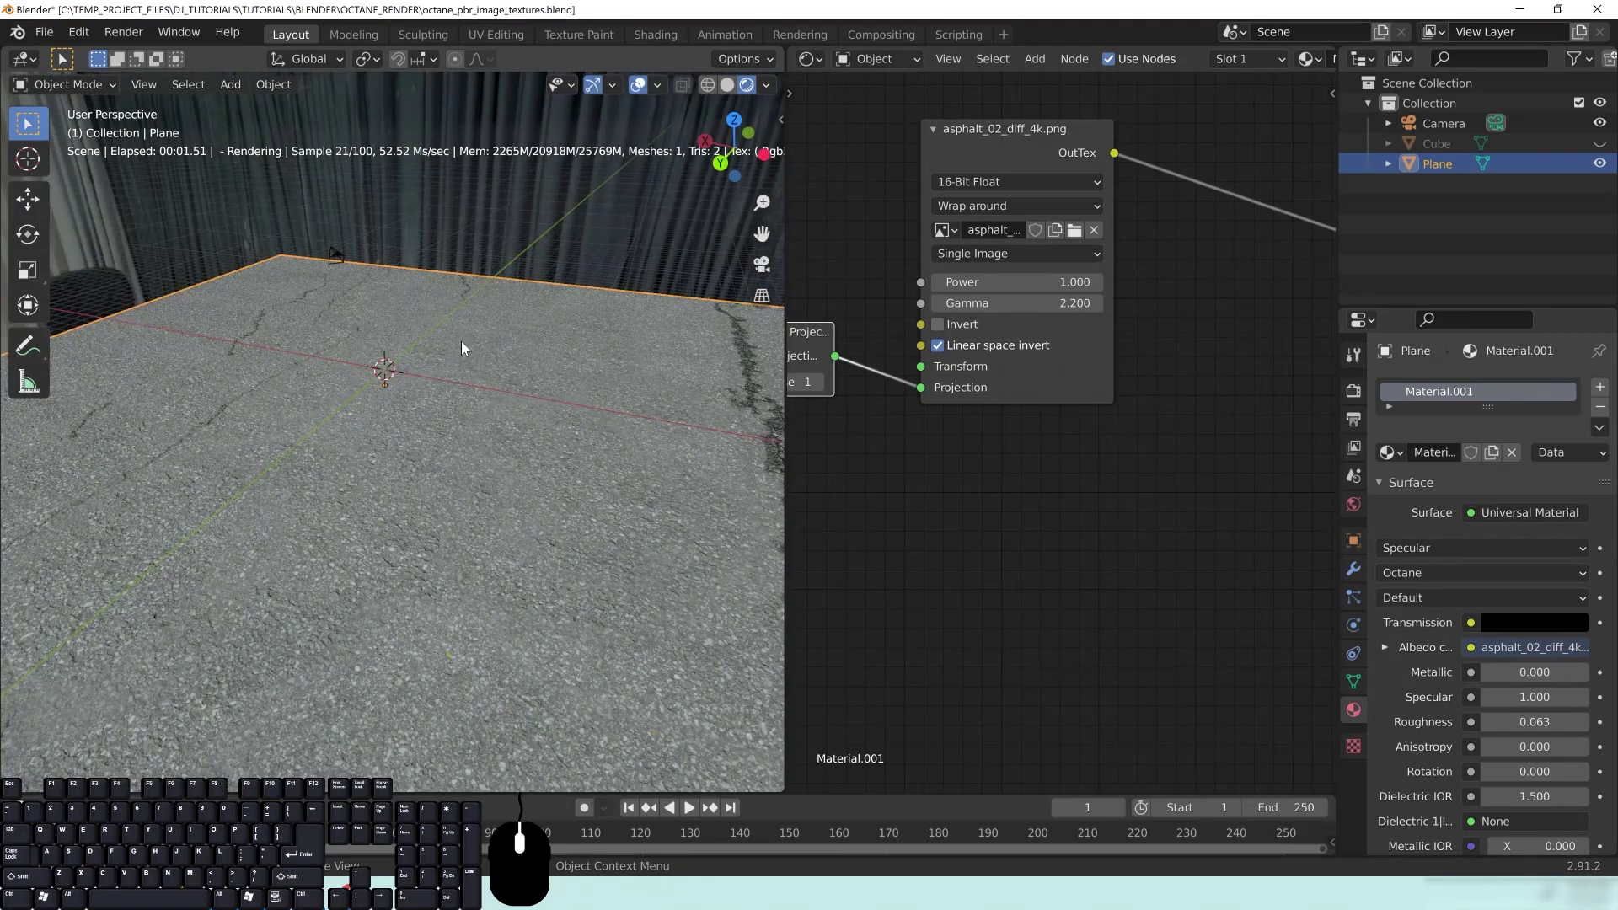
pyautogui.moveTo(632, 349); pyautogui.dragTo(371, 400, button='middle')
pyautogui.scroll(3, 556, 523)
pyautogui.moveTo(584, 514); pyautogui.dragTo(521, 479, button='middle')
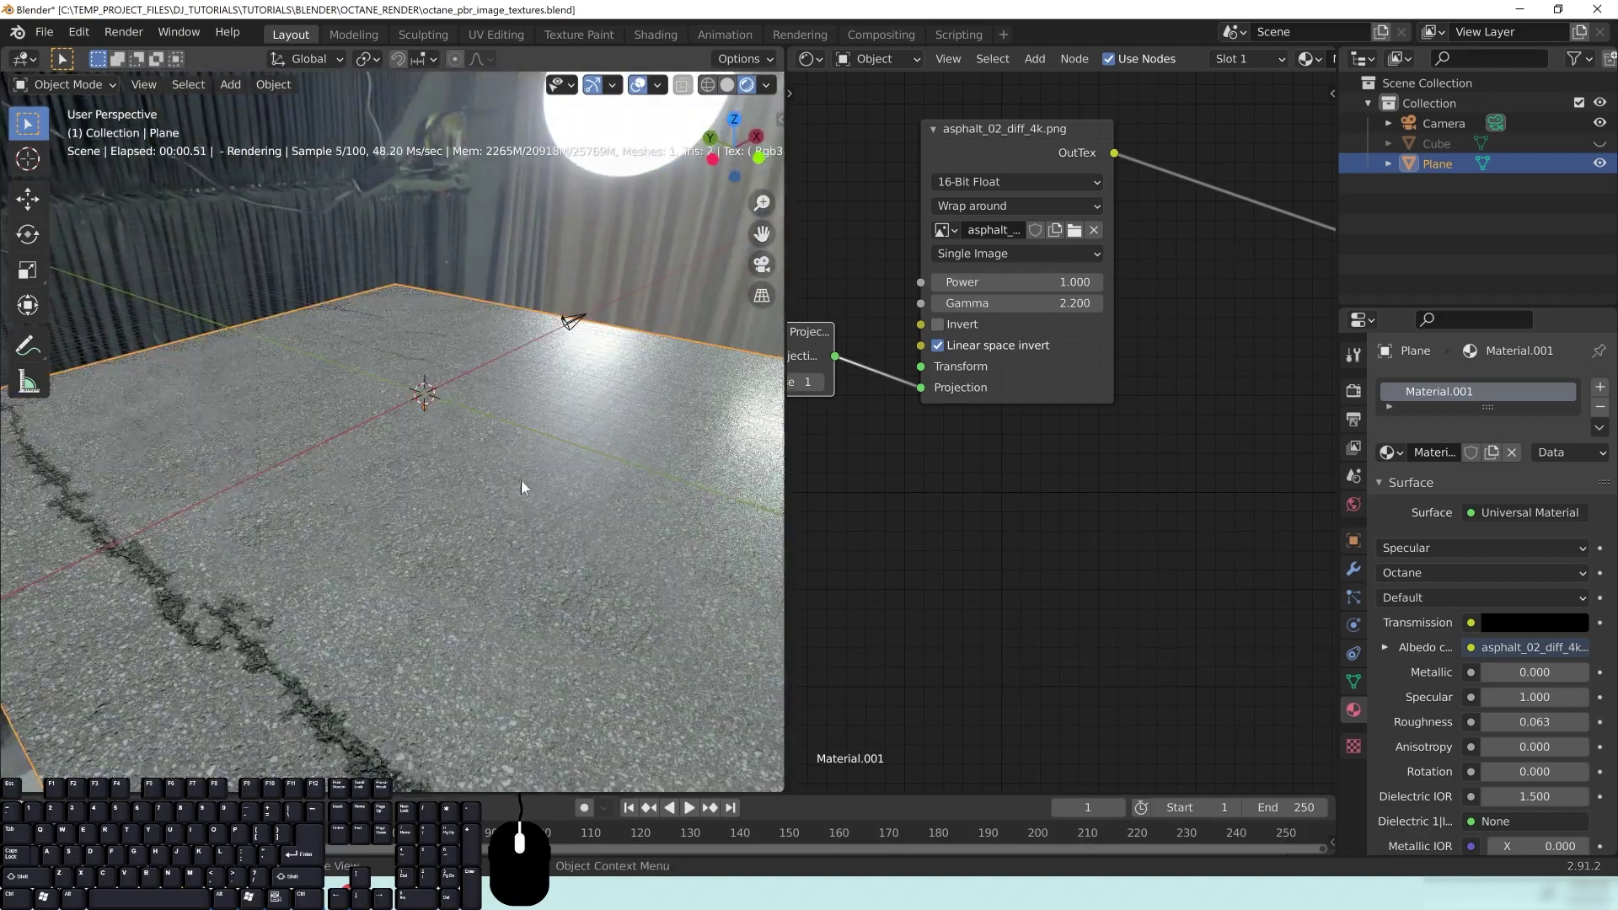
pyautogui.moveTo(544, 534); pyautogui.dragTo(343, 502, button='middle')
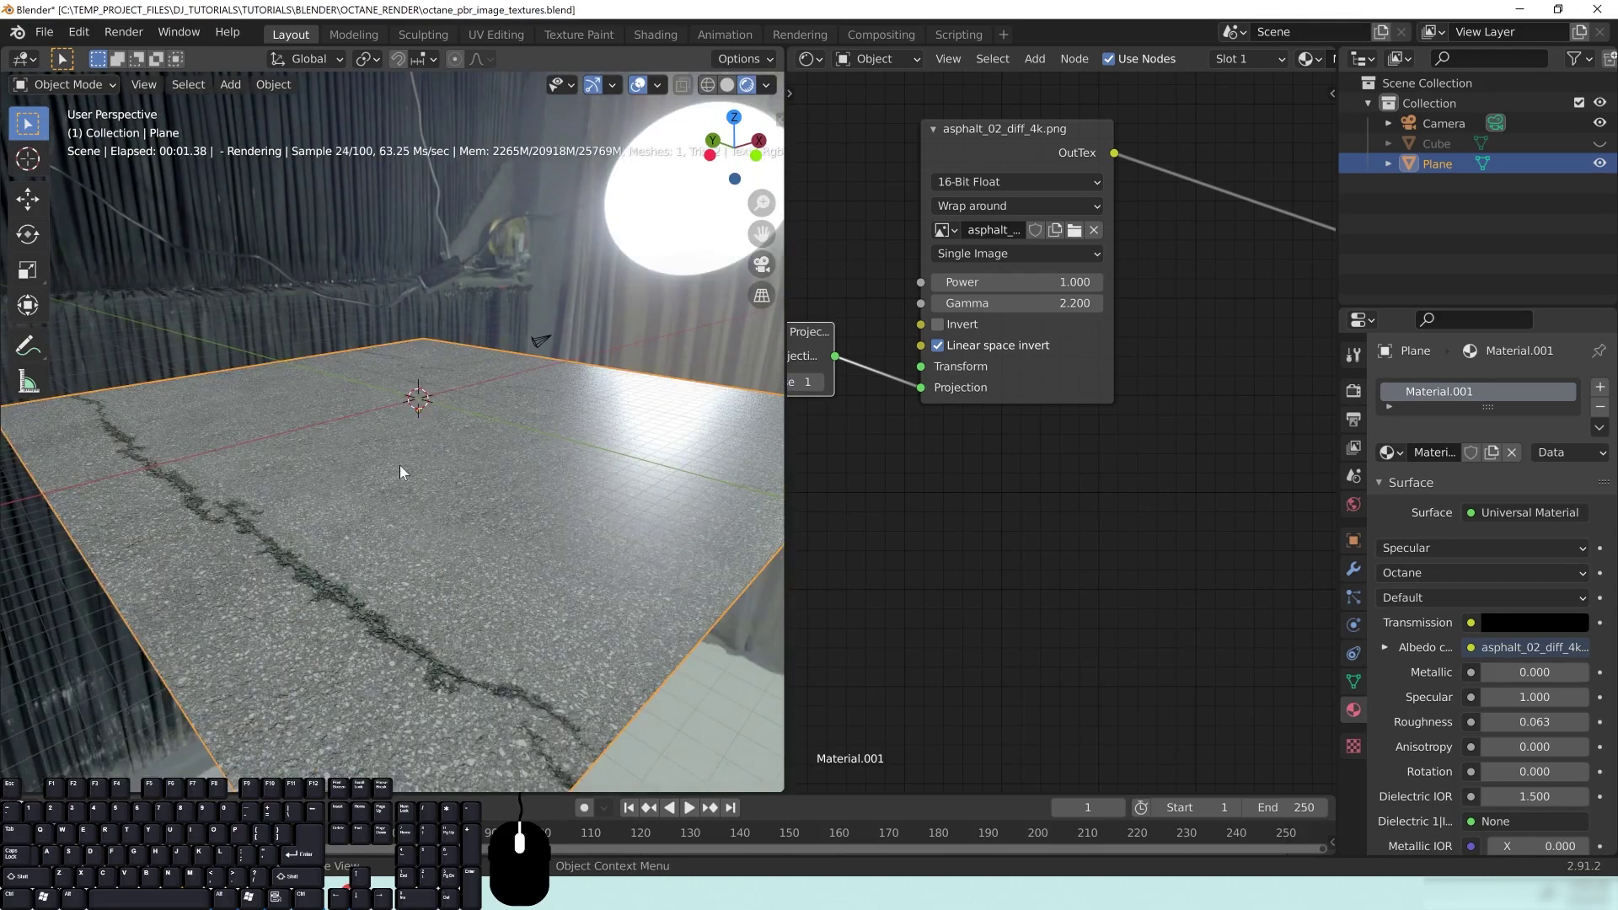
pyautogui.moveTo(339, 493)
pyautogui.mouseDown(button='middle')
pyautogui.moveTo(396, 463)
pyautogui.moveTo(315, 488)
pyautogui.moveTo(356, 467)
pyautogui.mouseUp(button='middle')
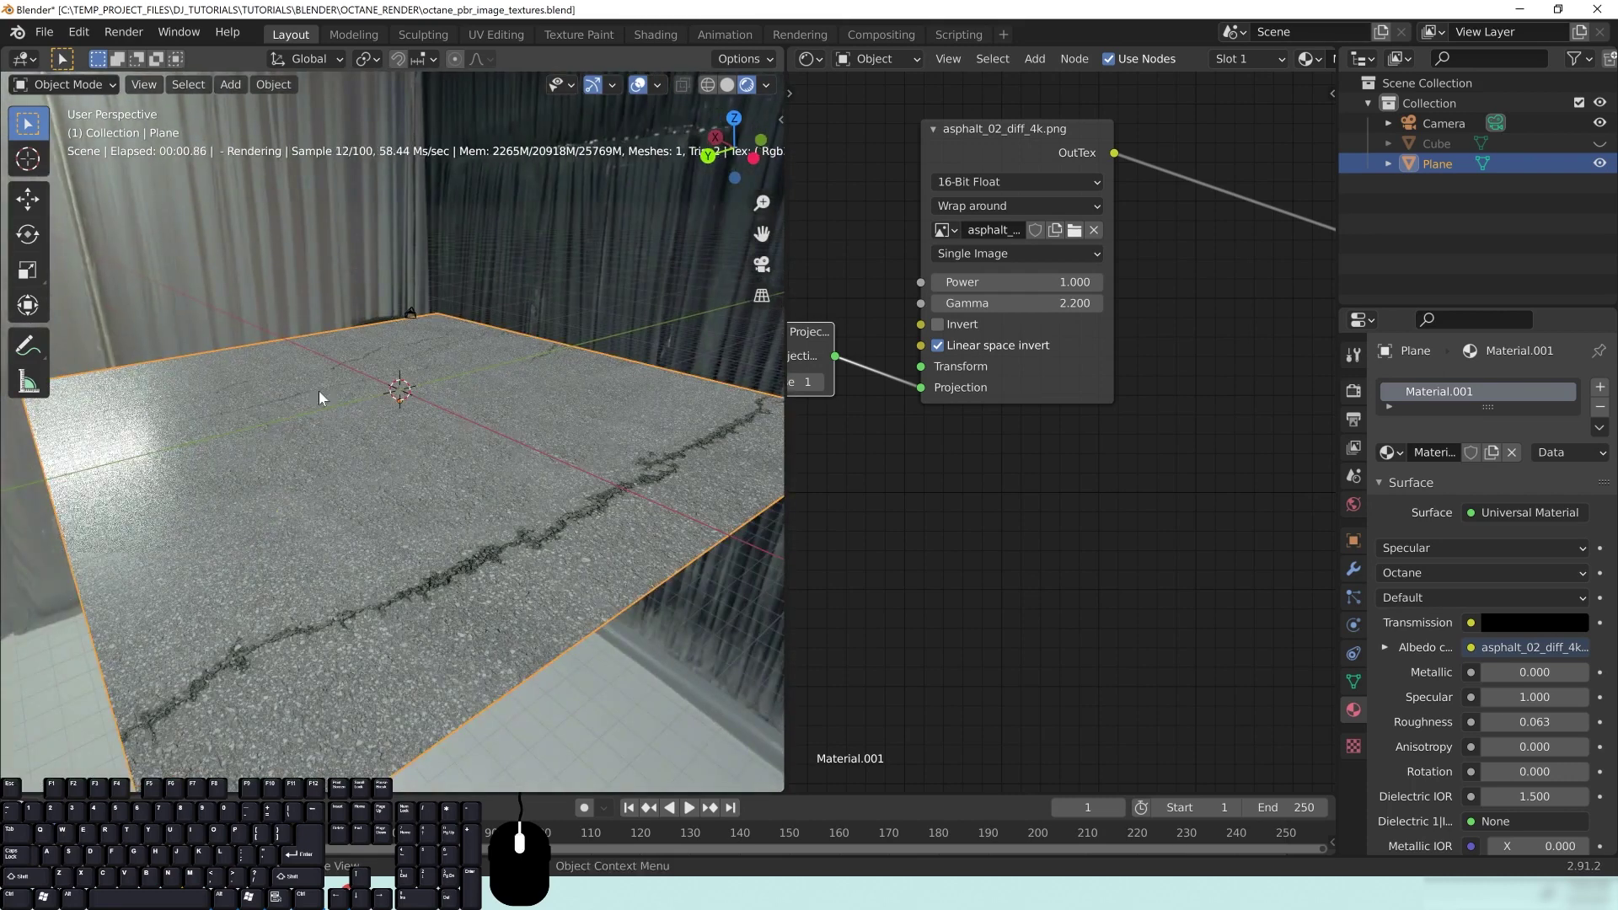
pyautogui.moveTo(575, 459); pyautogui.dragTo(599, 522, button='middle')
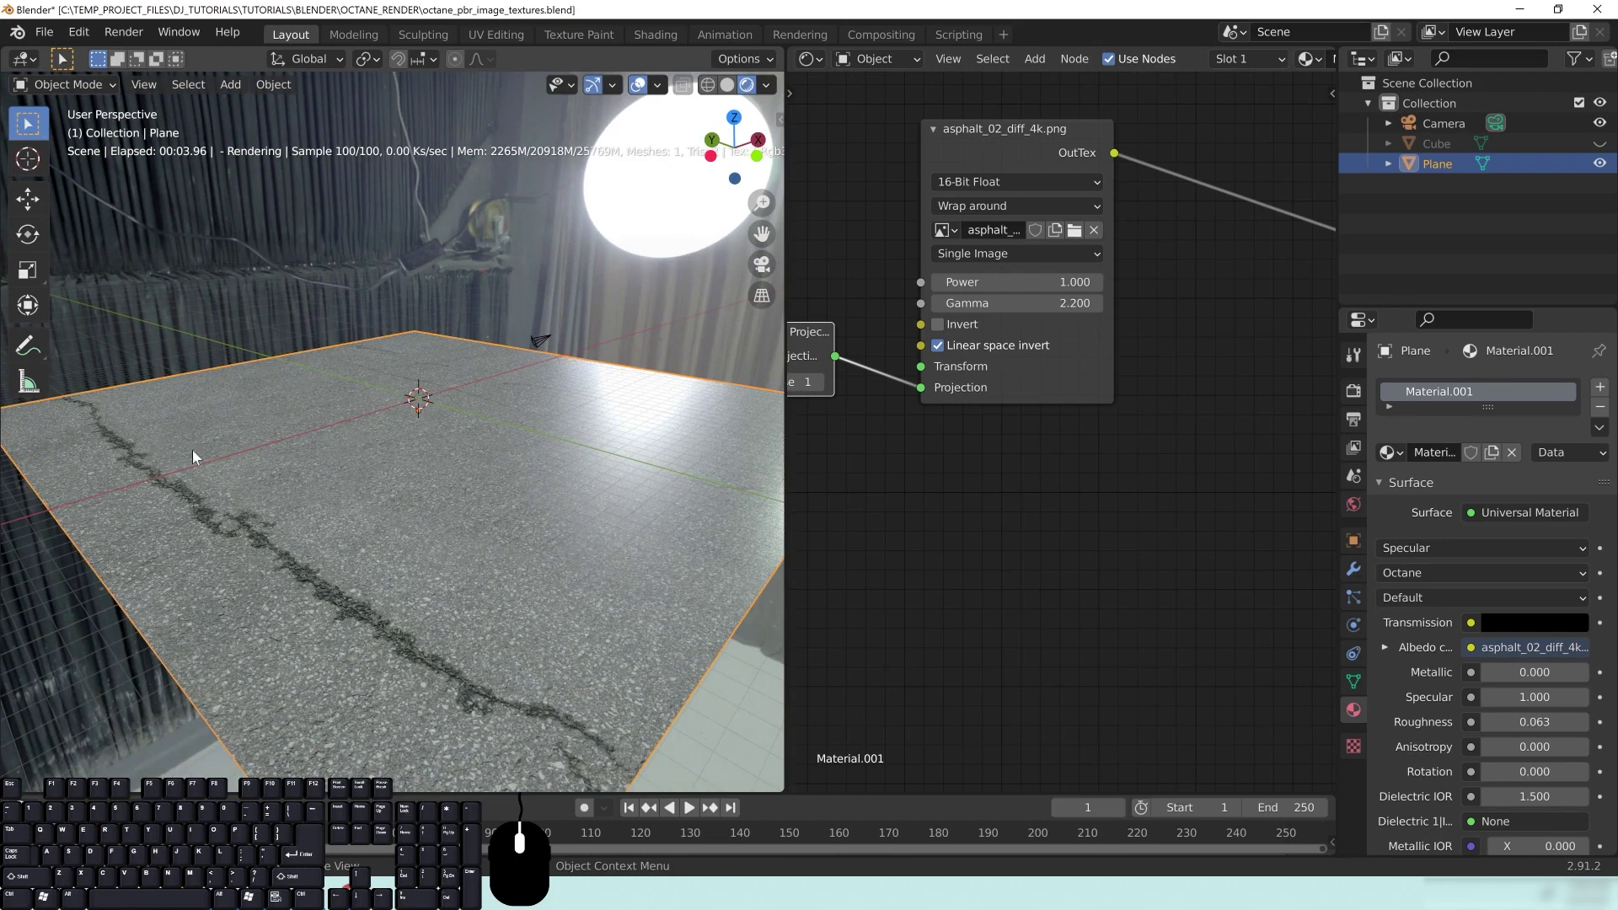
pyautogui.moveTo(484, 472); pyautogui.dragTo(505, 466, button='middle')
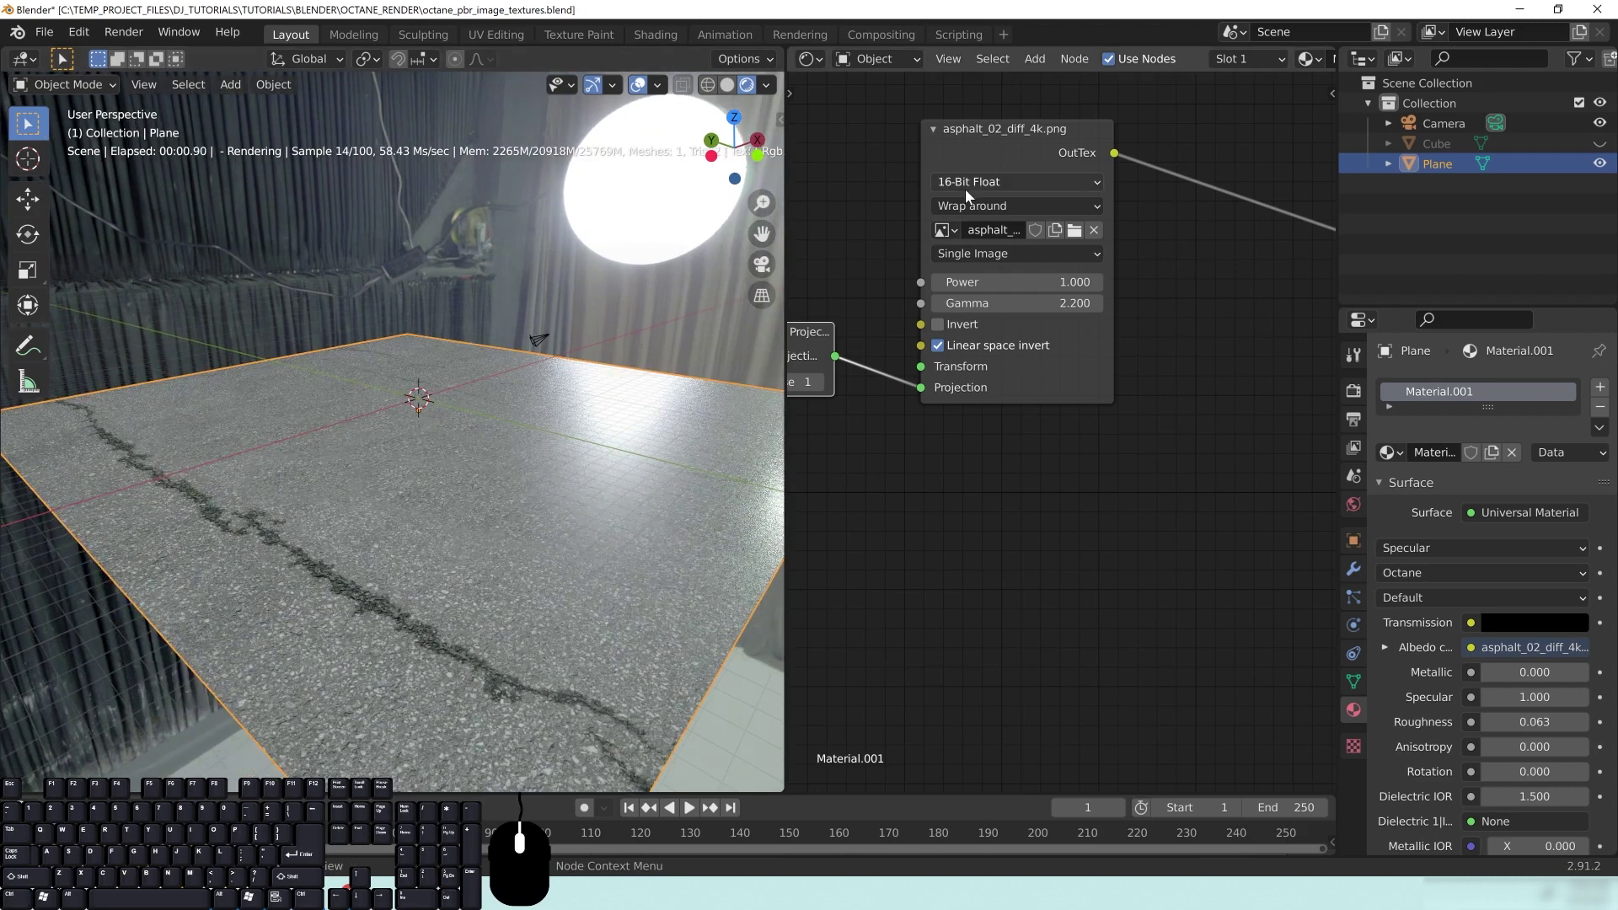
# Widen the asphalt_02_diff_4k.png node enough to show its full file name
pyautogui.moveTo(1110, 276); pyautogui.dragTo(1216, 281)
pyautogui.moveTo(1119, 349); pyautogui.dragTo(1156, 386, button='middle')
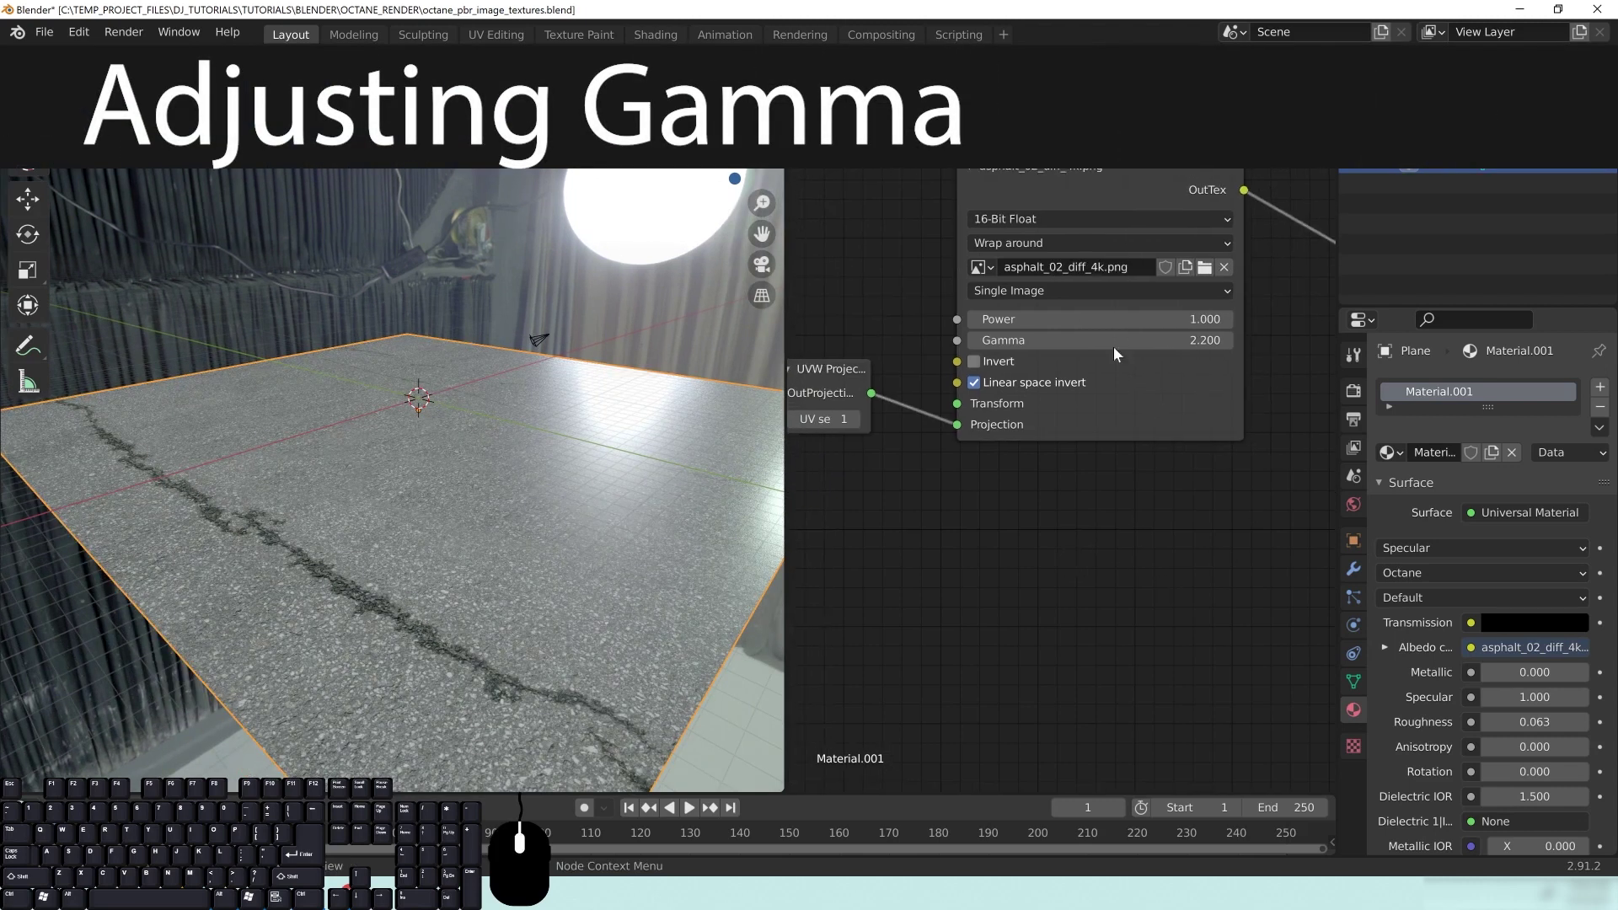
pyautogui.click(1047, 339)
pyautogui.click(1221, 341)
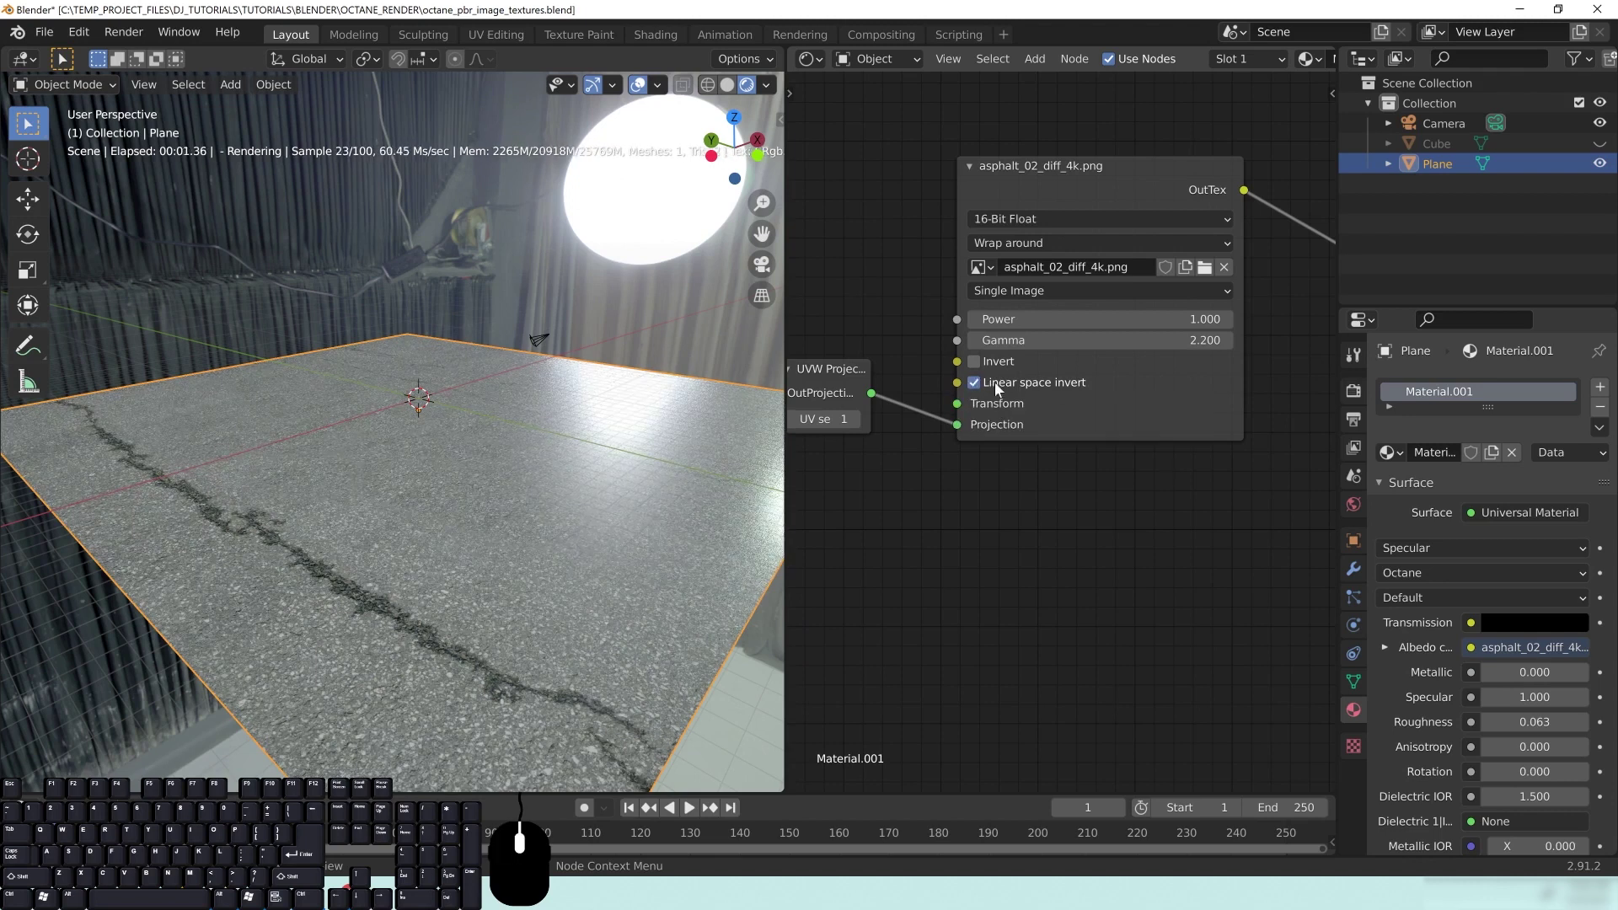
# Move the UVW Projection node closer to the asphalt_02_diff_4k.png node
pyautogui.moveTo(1120, 571); pyautogui.dragTo(1097, 601, button='middle')
pyautogui.moveTo(829, 406); pyautogui.dragTo(865, 396)
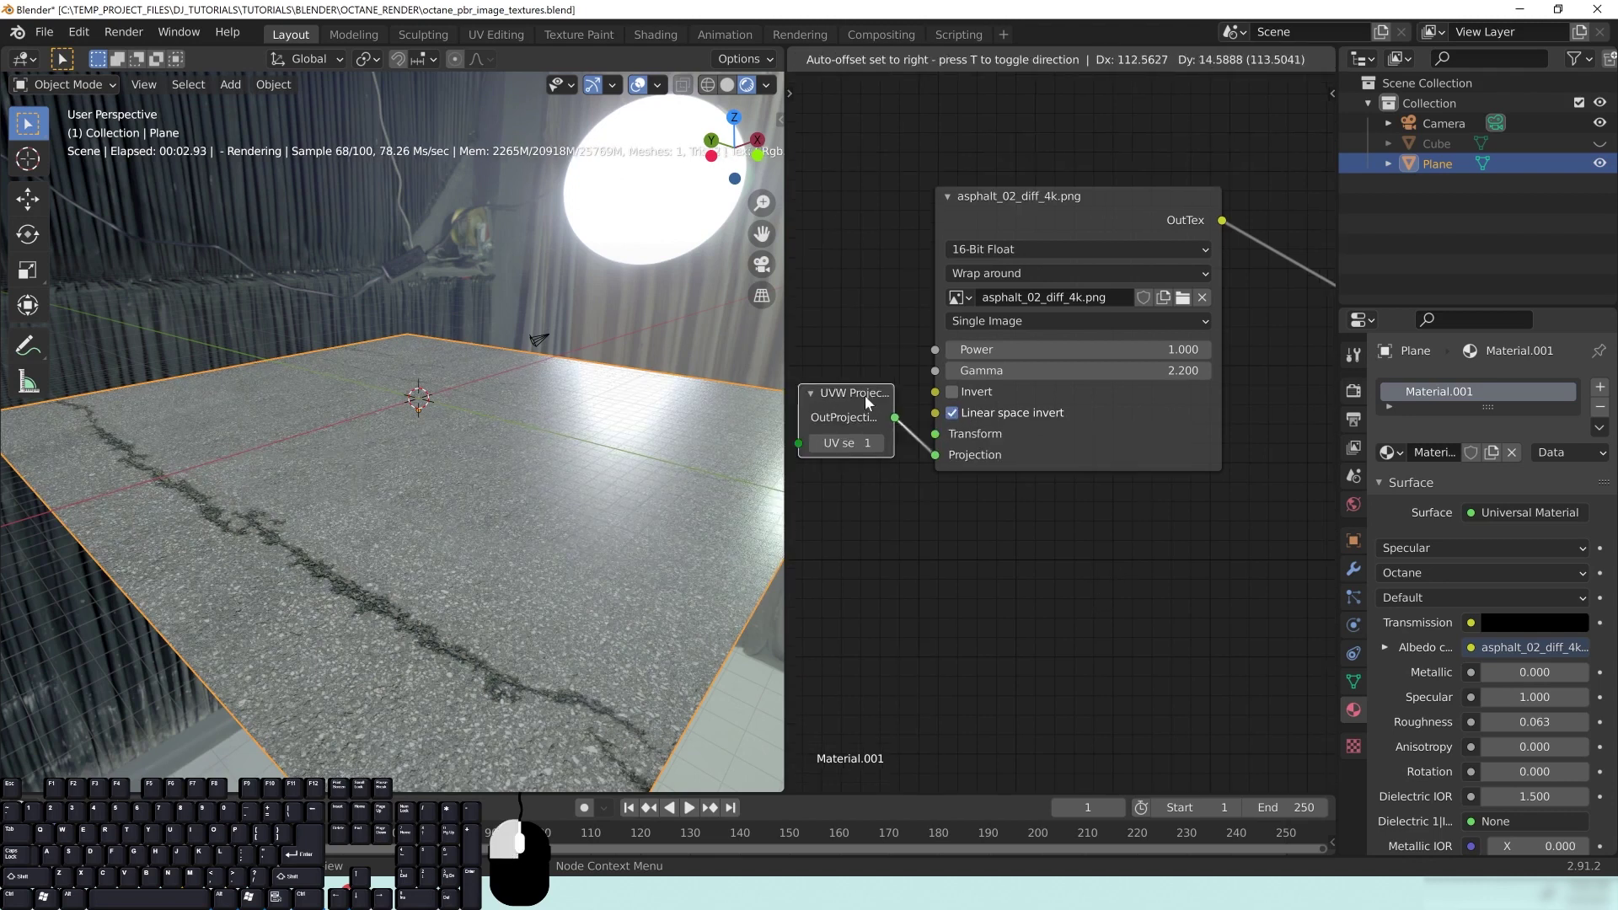
pyautogui.moveTo(1052, 307); pyautogui.dragTo(983, 322, button='middle')
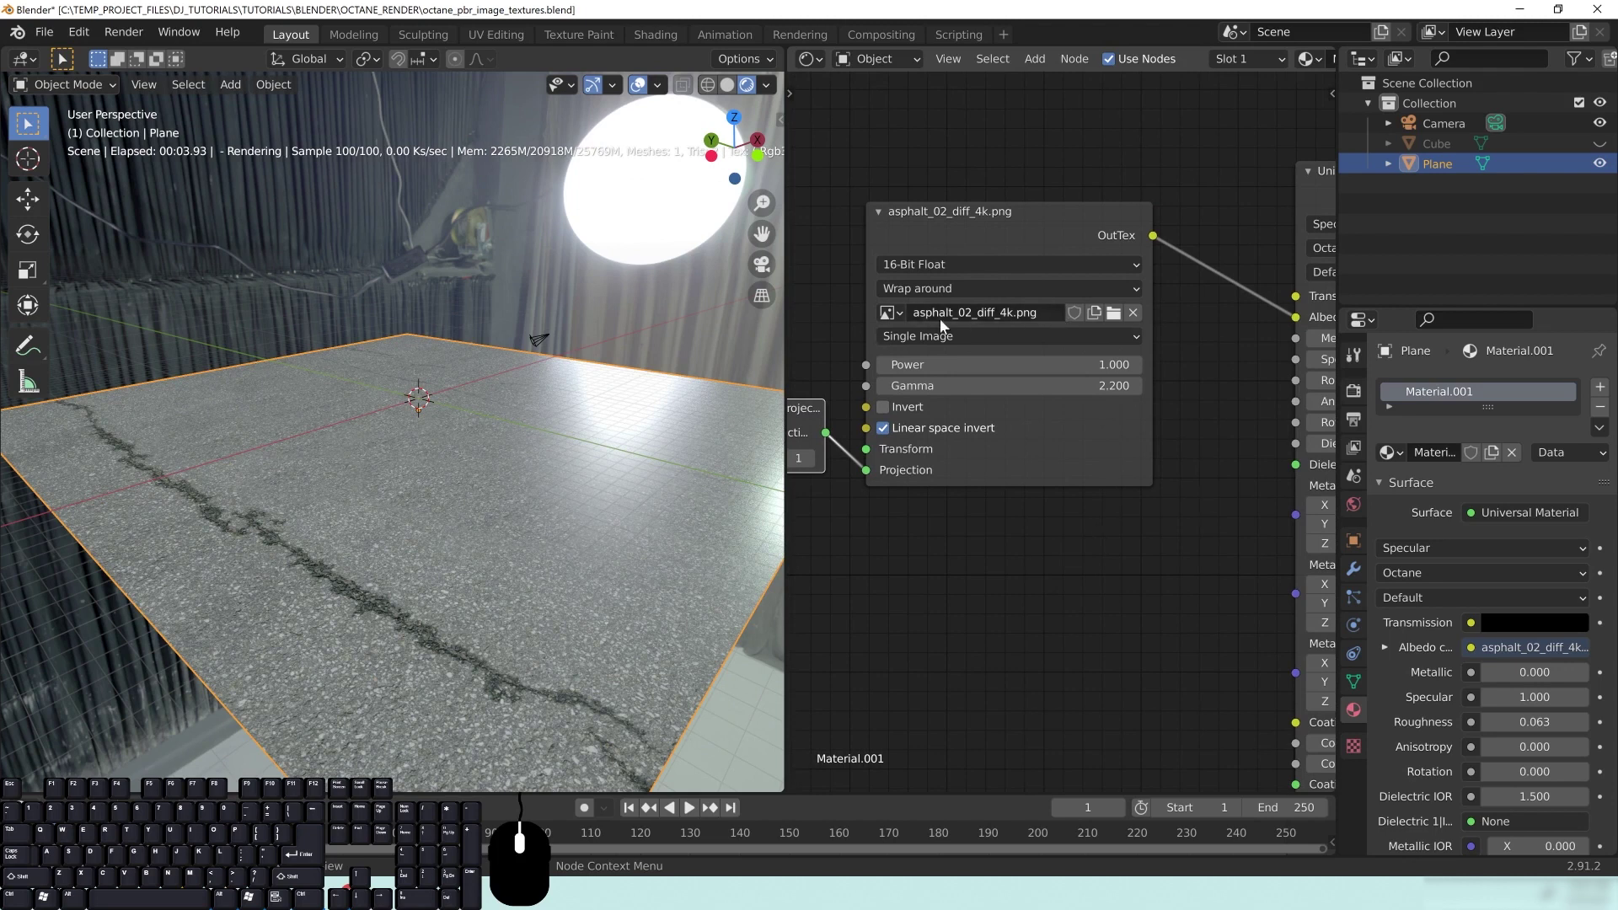
pyautogui.moveTo(1143, 588); pyautogui.dragTo(1155, 609, button='middle')
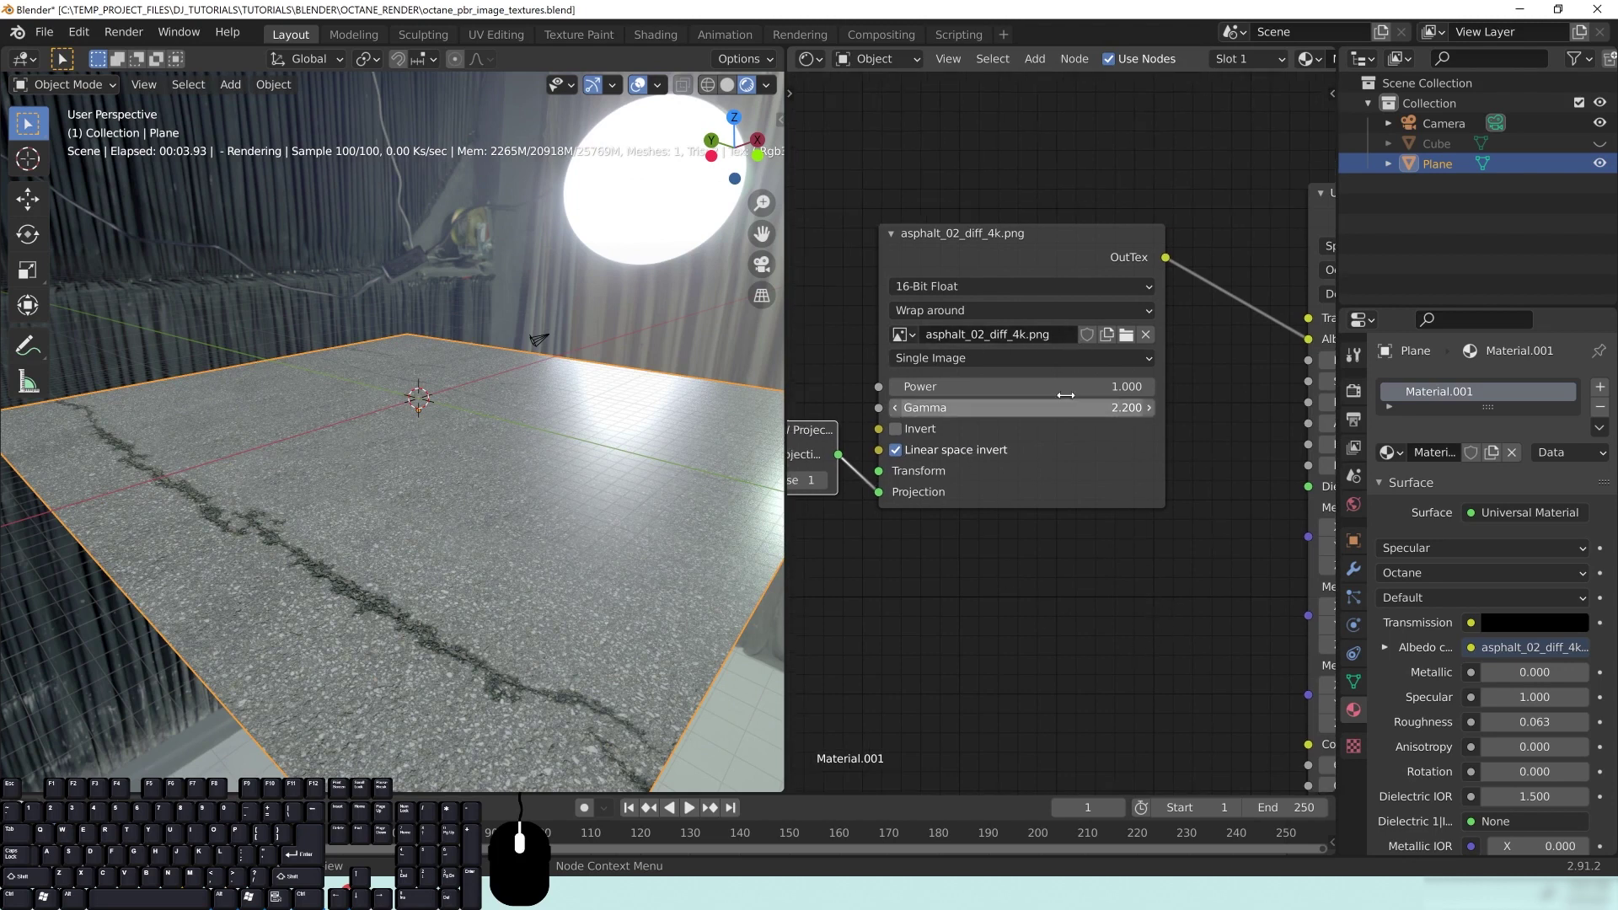
# Set the Gamma of the asphalt_02_diff_4k.png texture to 1 and view the plane from another side
pyautogui.click(984, 407)
pyautogui.write('1')
pyautogui.press('Return')
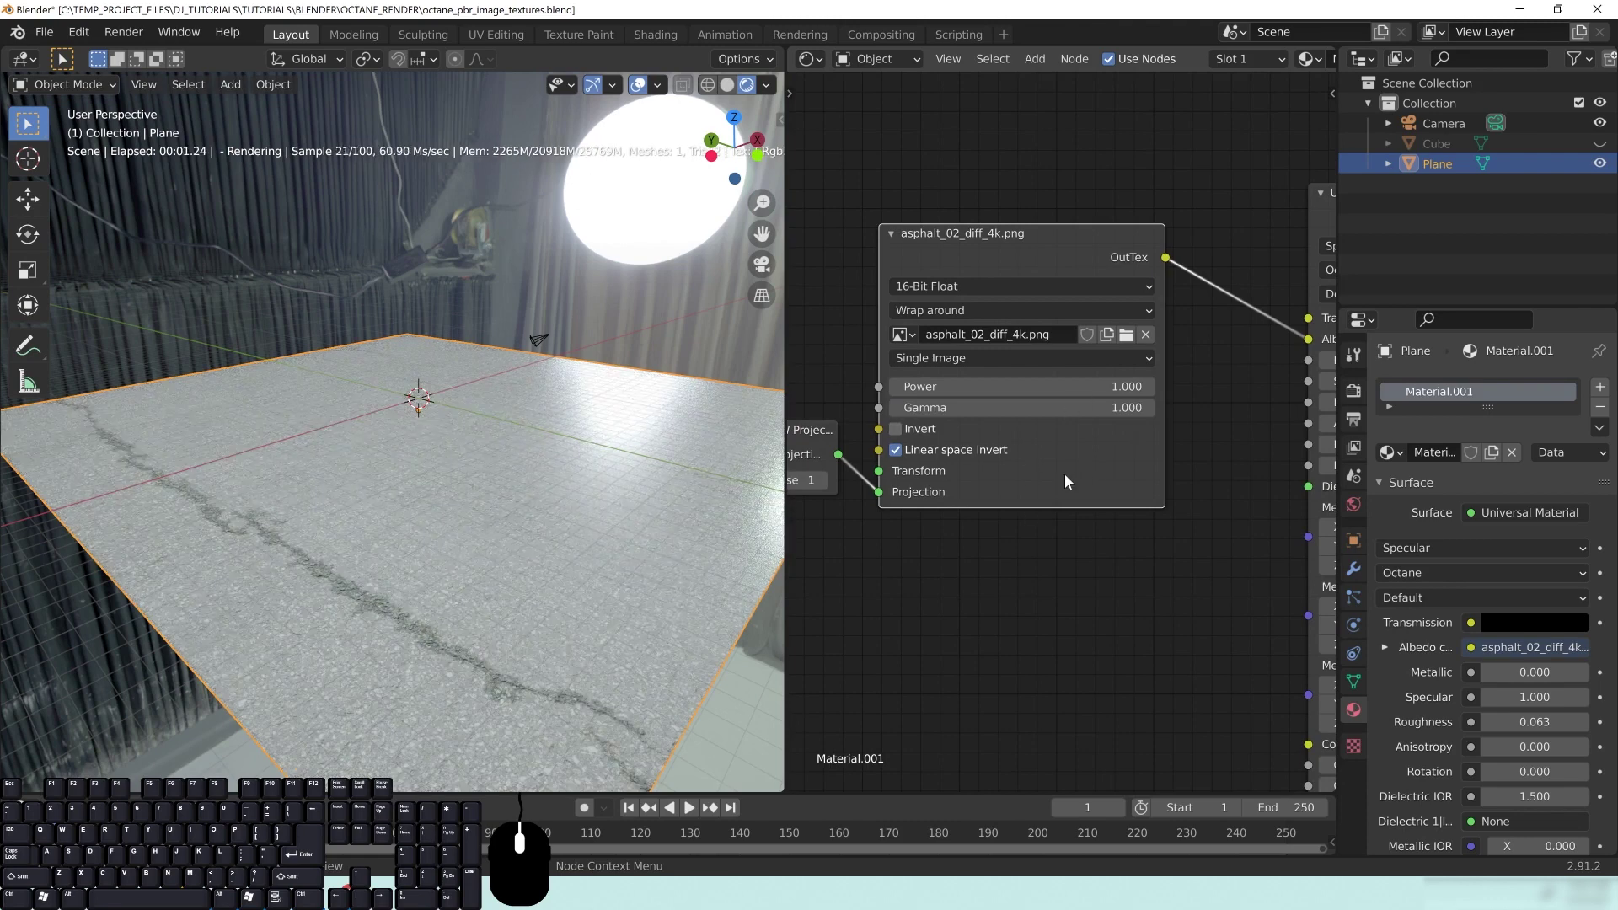
pyautogui.moveTo(362, 492); pyautogui.dragTo(761, 559, button='middle')
# Return the asphalt_02_diff_4k.png texture's Gamma to 2.2 and view the asphalt surface up close
pyautogui.click(1079, 408)
pyautogui.write('2.2')
pyautogui.press('Return')
pyautogui.scroll(3, 508, 529)
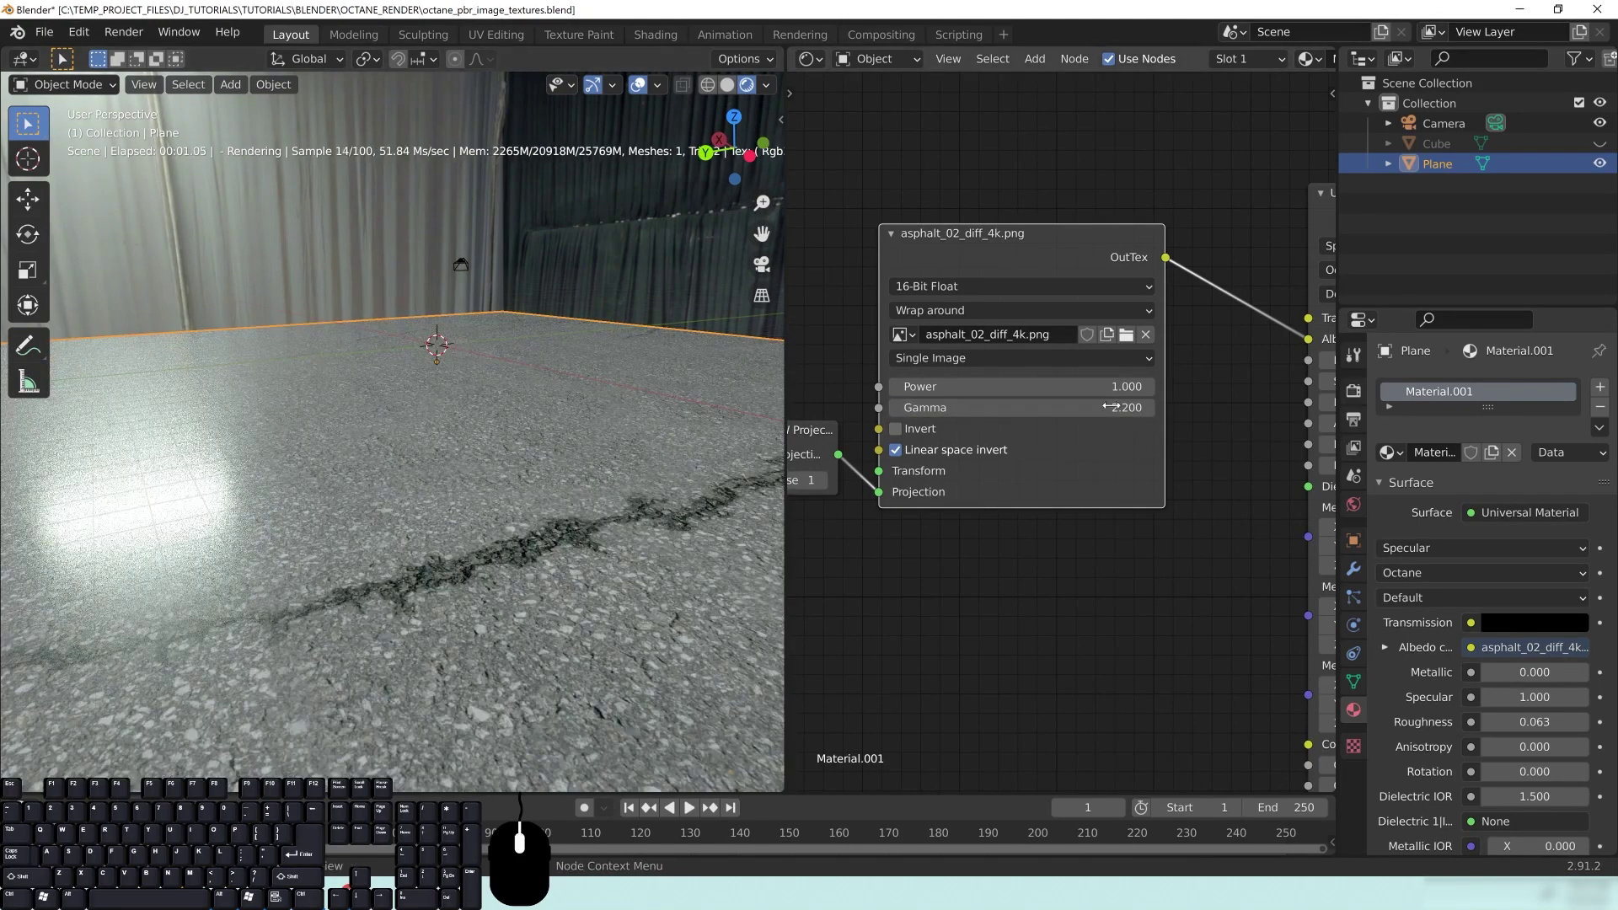
# Try a Gamma of 5 on the asphalt_02_diff_4k.png texture and inspect the plane from several distances and angles
pyautogui.click(1053, 408)
pyautogui.write('5.')
pyautogui.press('Return')
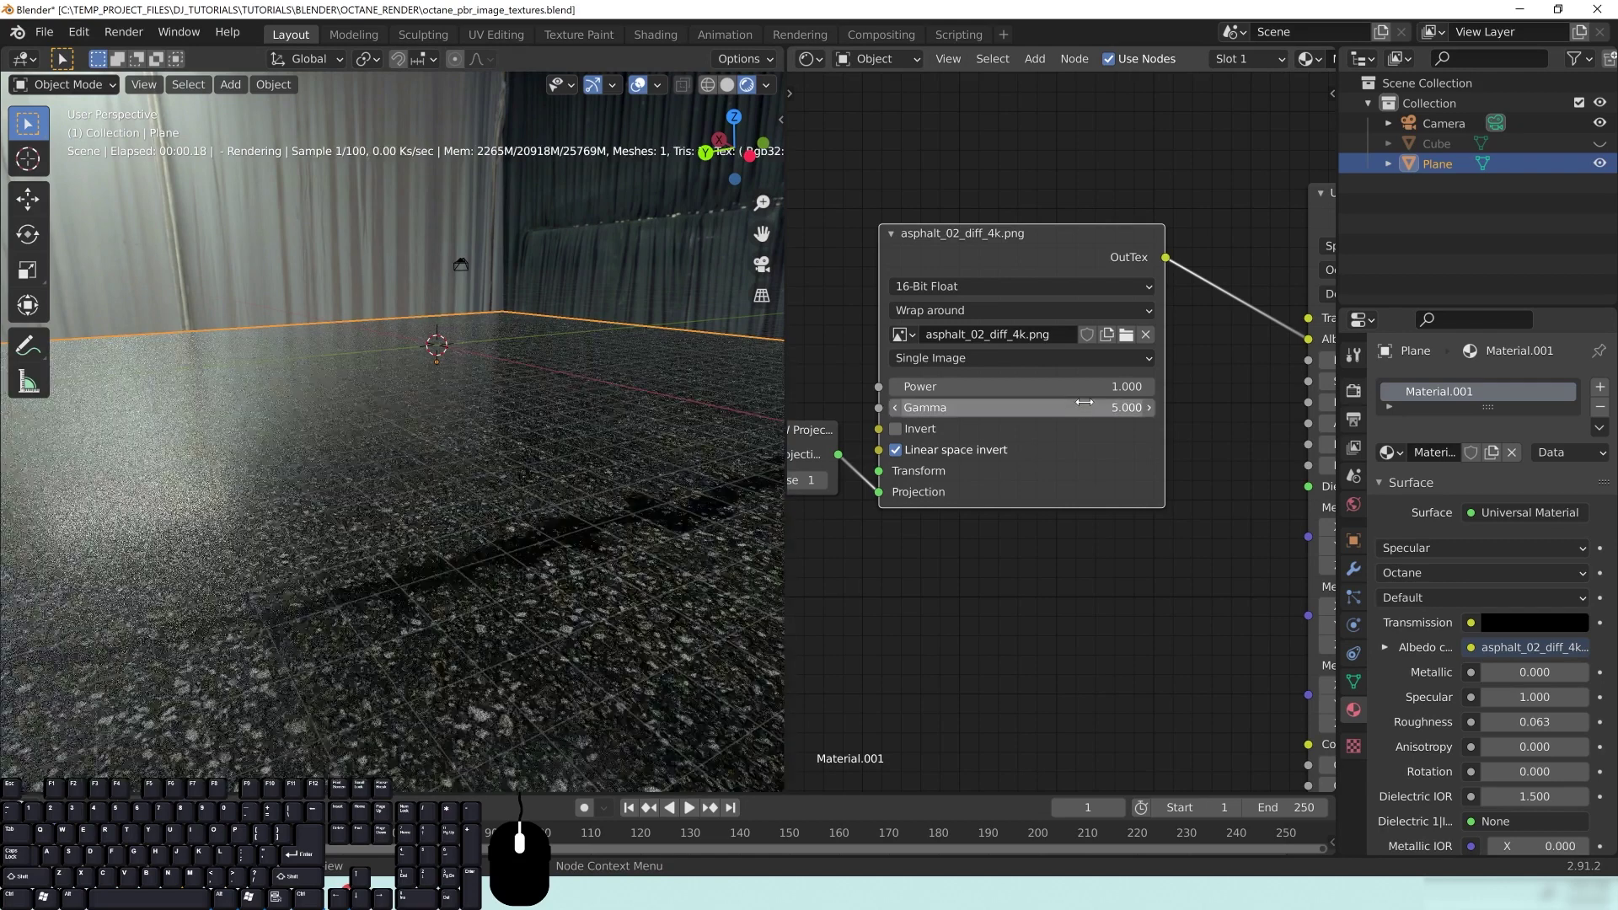
pyautogui.scroll(-3, 476, 541)
pyautogui.scroll(4, 490, 548)
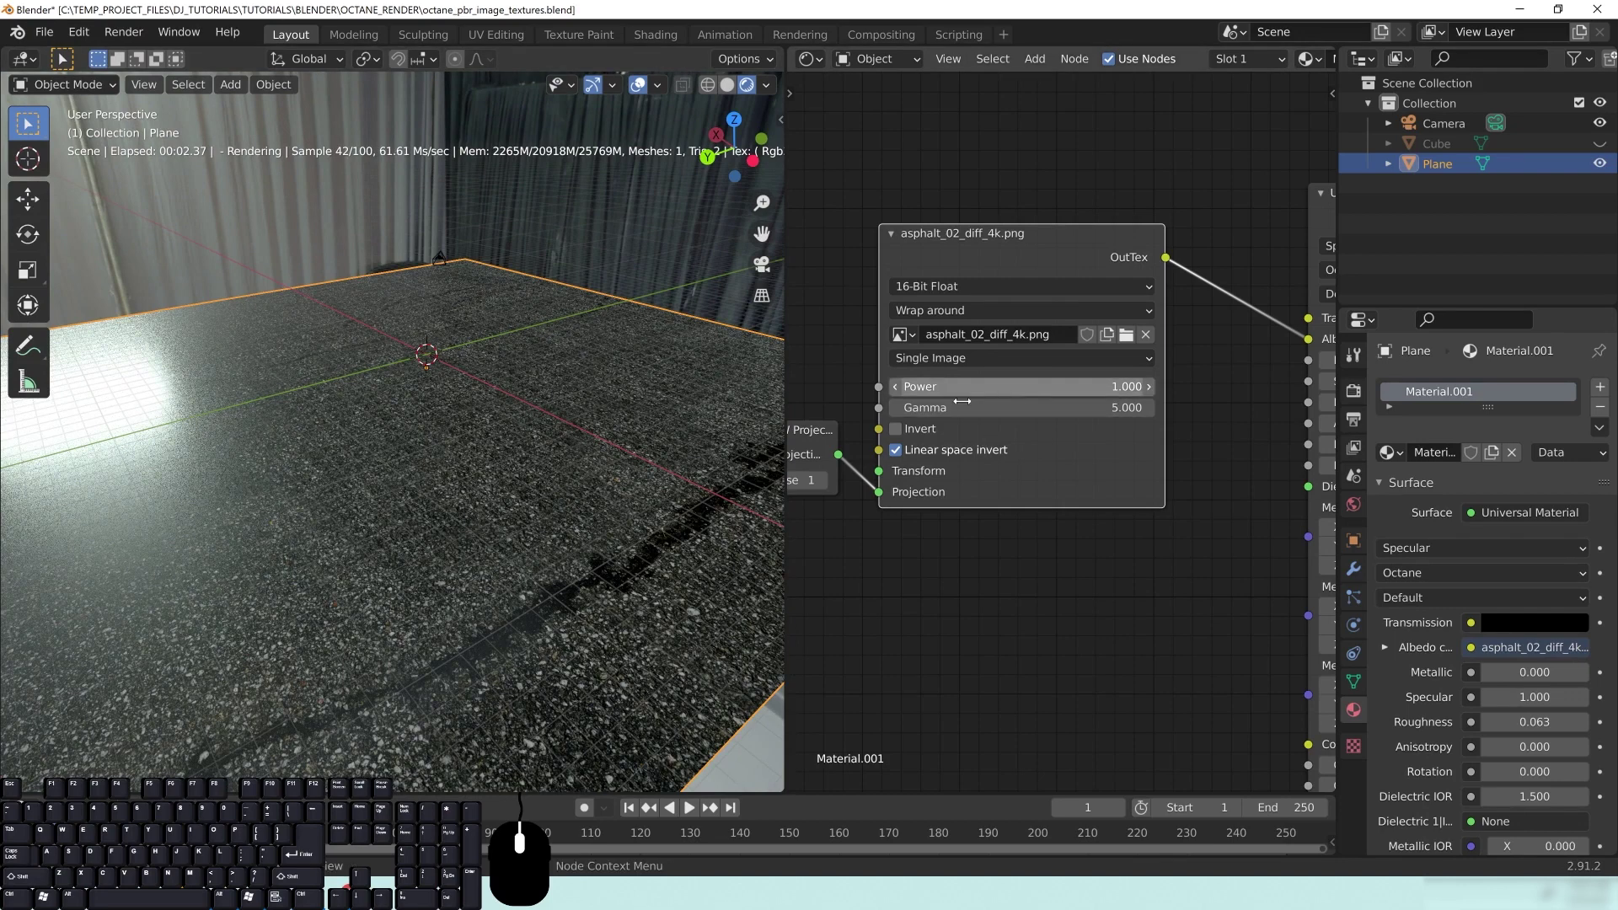
pyautogui.scroll(-1, 460, 590)
pyautogui.scroll(2, 494, 588)
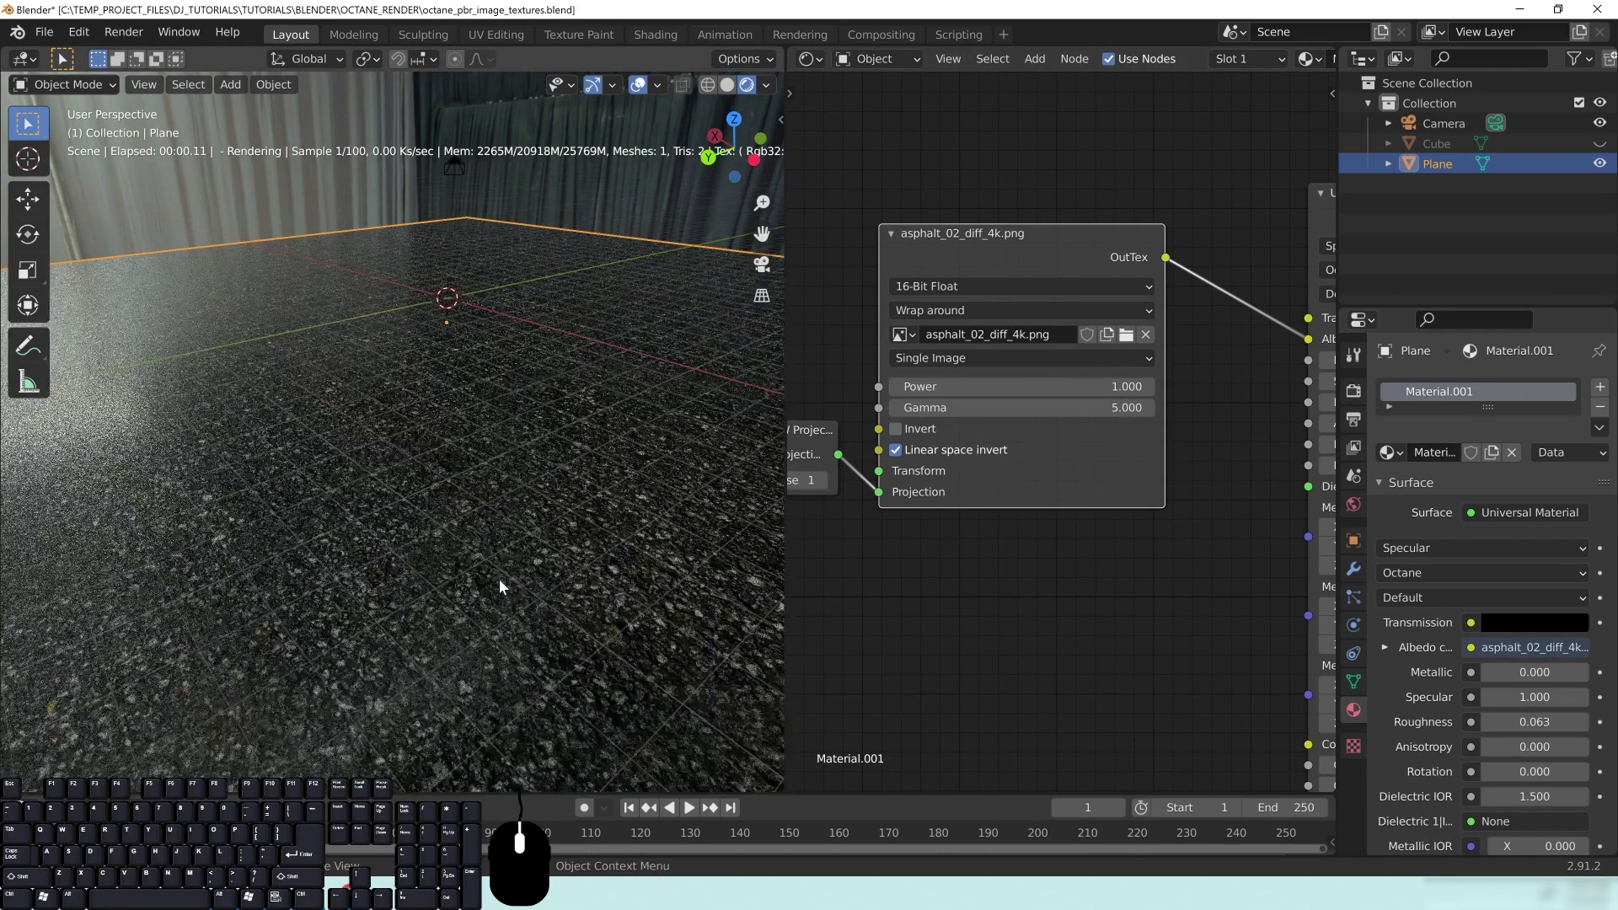
pyautogui.scroll(-4, 501, 492)
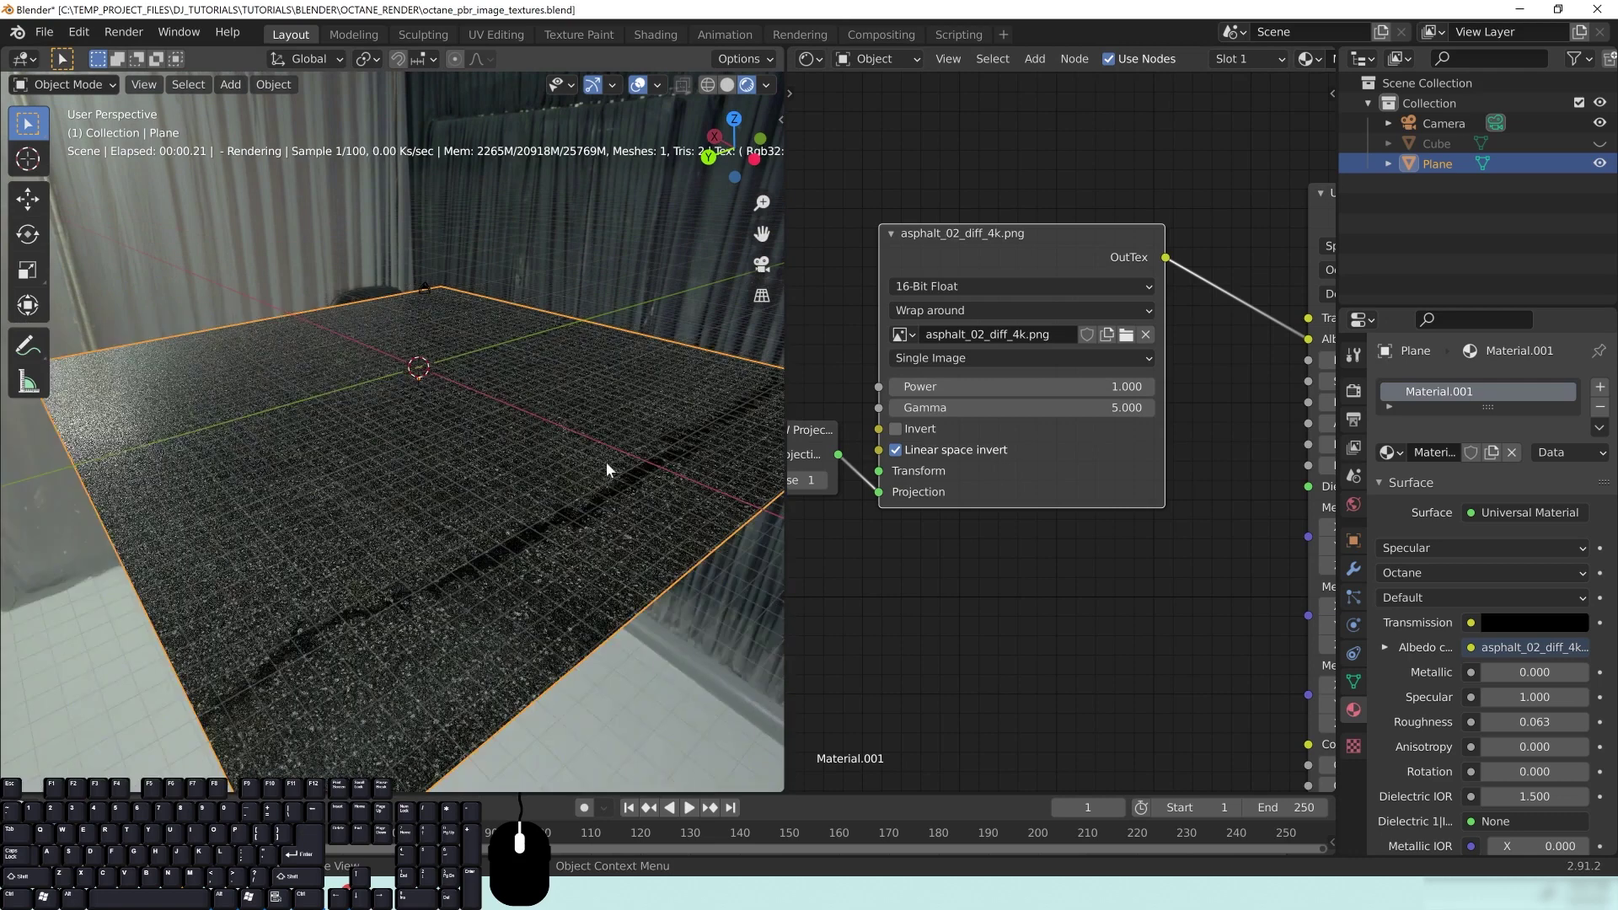
pyautogui.moveTo(627, 559); pyautogui.dragTo(428, 558, button='middle')
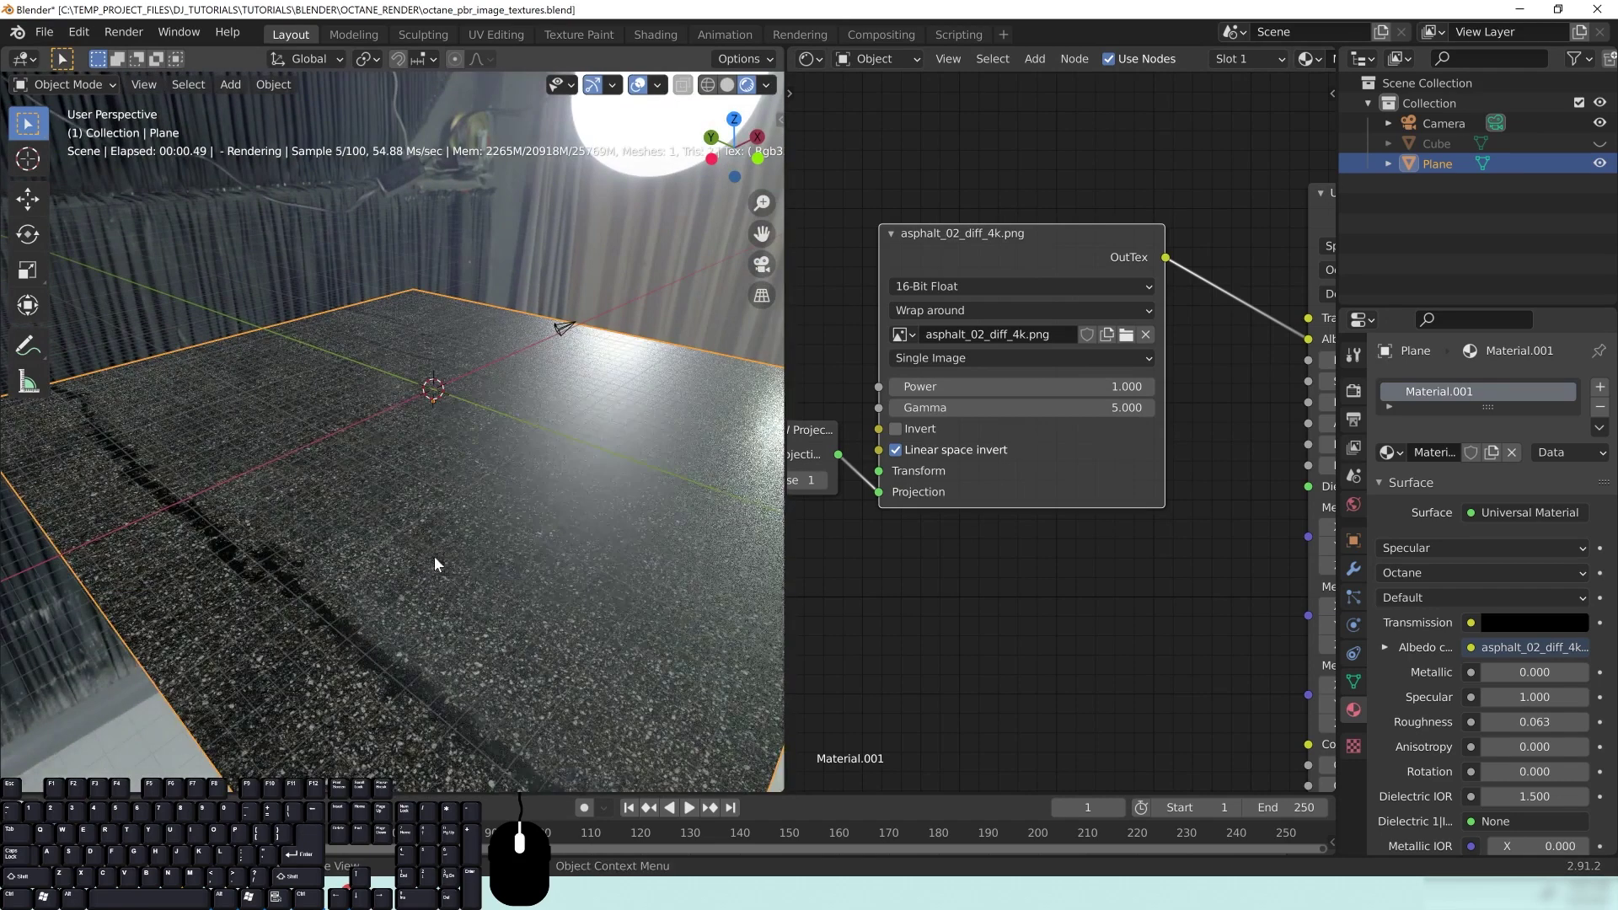
# Restore the Gamma of the asphalt_02_diff_4k.png texture to 2.2
pyautogui.click(1021, 407)
pyautogui.write('2.2')
pyautogui.press('Return')
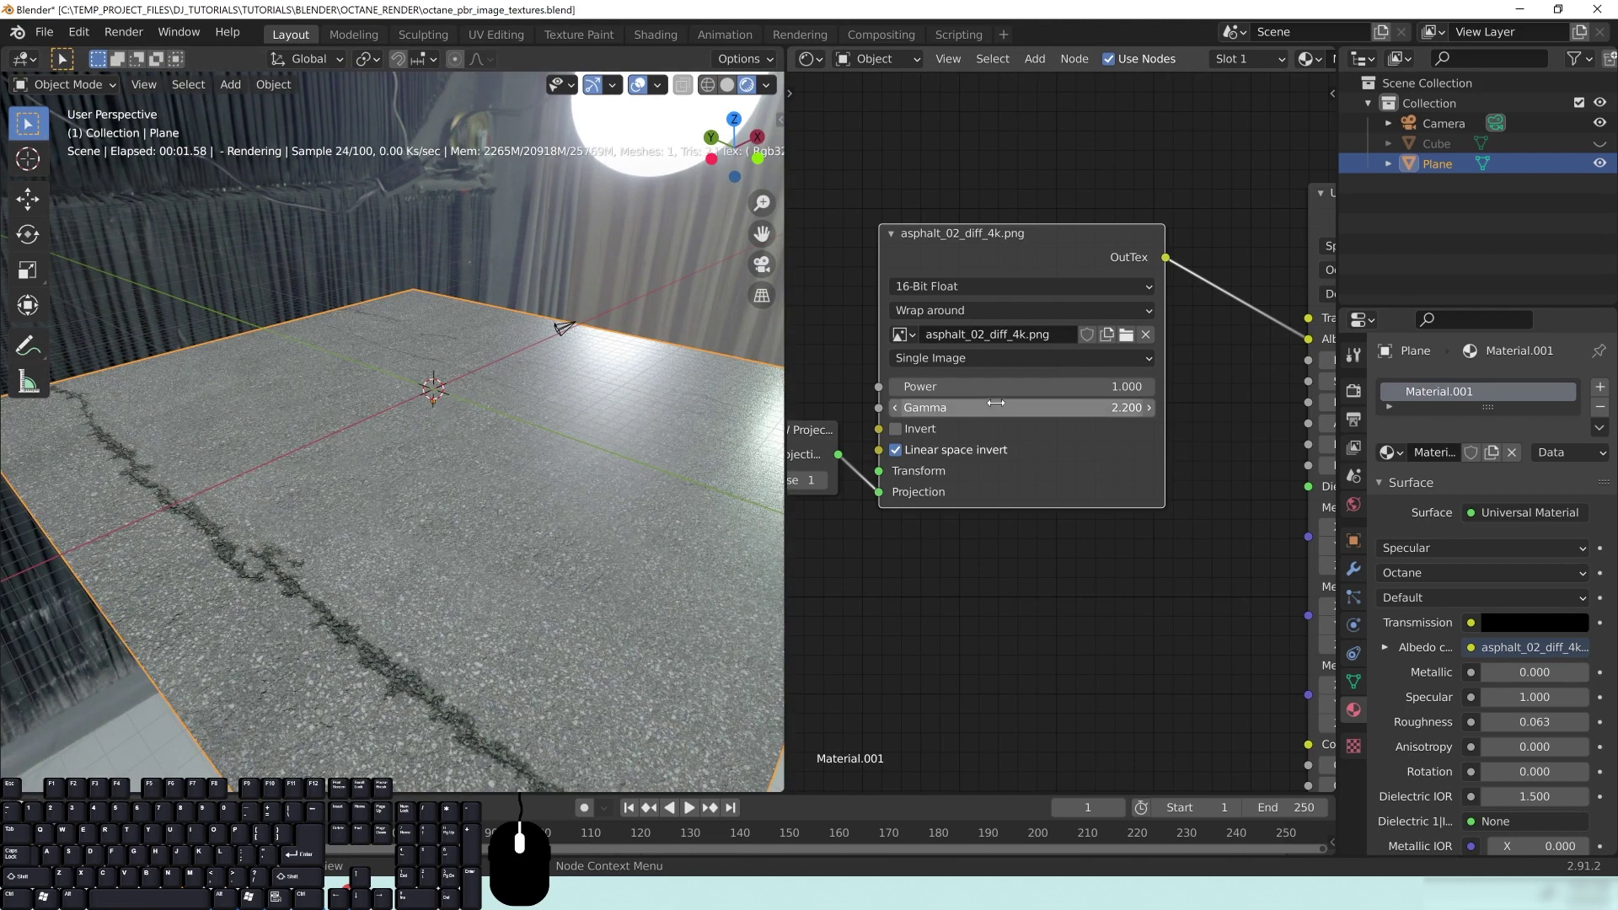
# Move the UVW Projection and asphalt_02_diff_4k.png nodes farther away from the Universal Material node
pyautogui.moveTo(1131, 671); pyautogui.dragTo(1077, 653, button='middle')
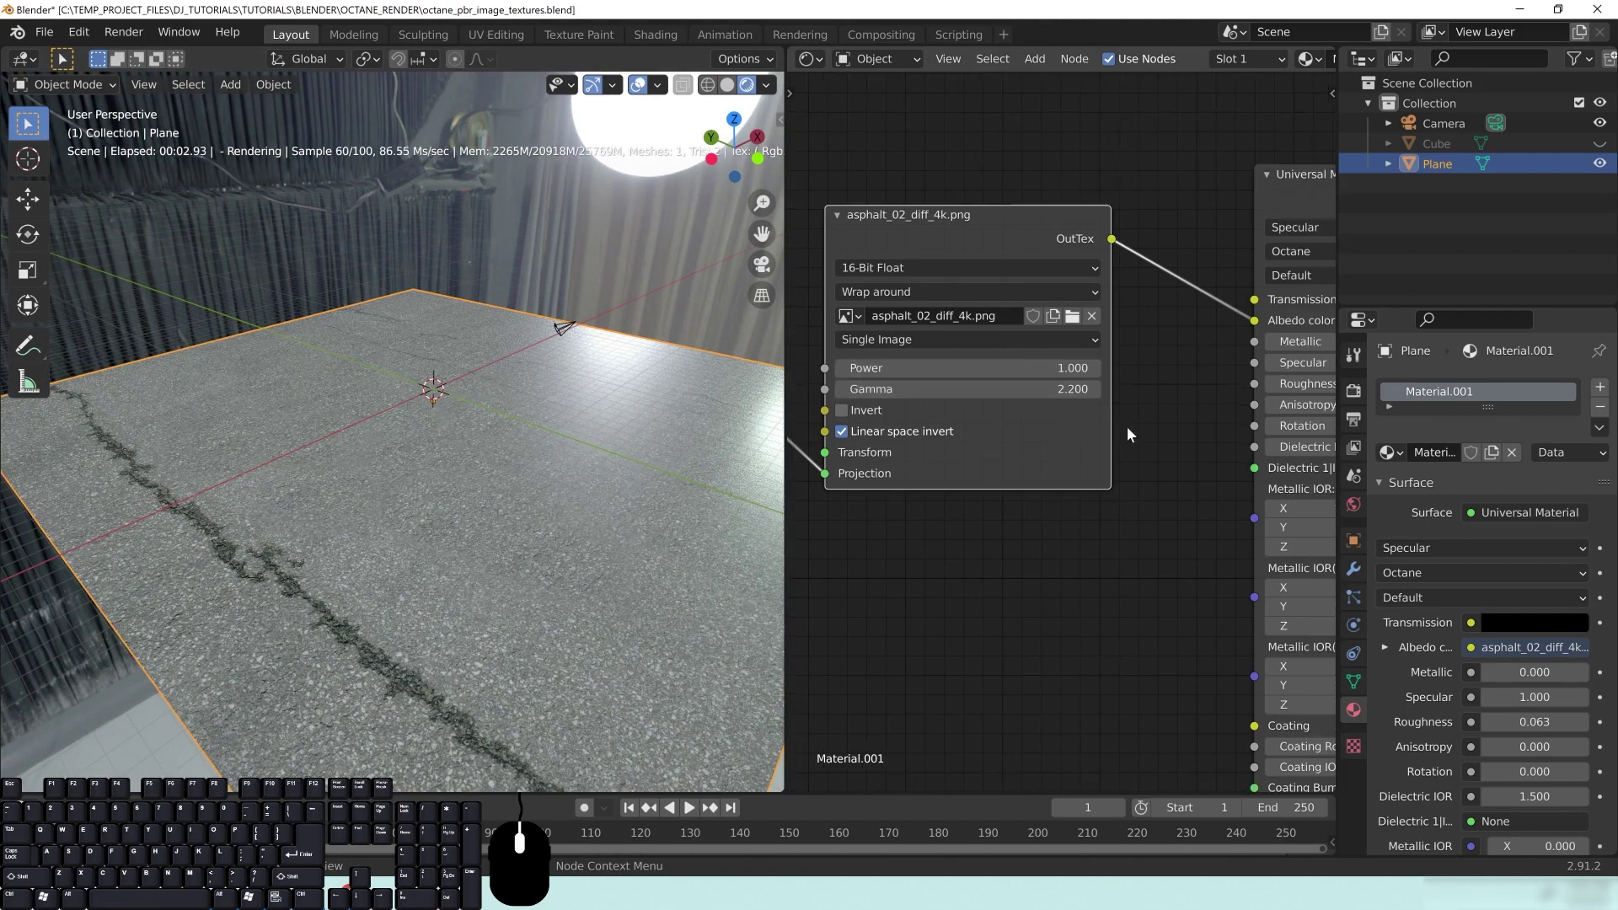
pyautogui.moveTo(967, 637); pyautogui.dragTo(1166, 596, button='middle')
pyautogui.scroll(-2, 1154, 590)
pyautogui.moveTo(988, 412); pyautogui.dragTo(860, 399)
pyautogui.moveTo(1152, 282); pyautogui.dragTo(1027, 278)
pyautogui.moveTo(1043, 575); pyautogui.dragTo(981, 597, button='middle')
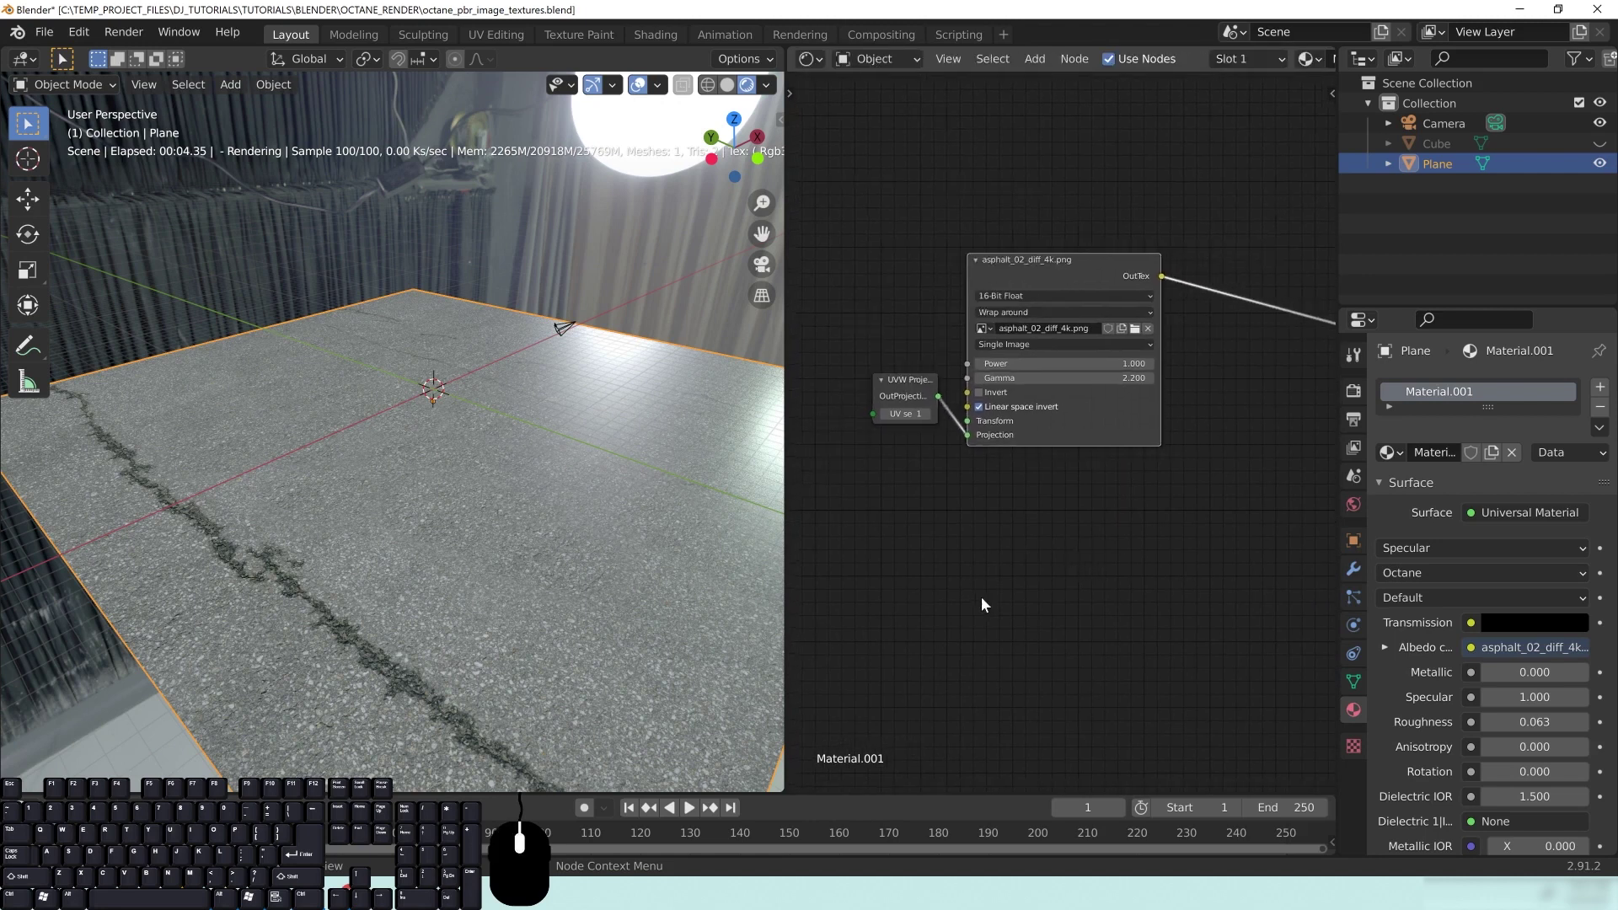
# Disconnect the UVW Projection node from the asphalt texture while in Solid shading, and return the viewport to Rendered shading
pyautogui.press('z')
pyautogui.click(552, 488)
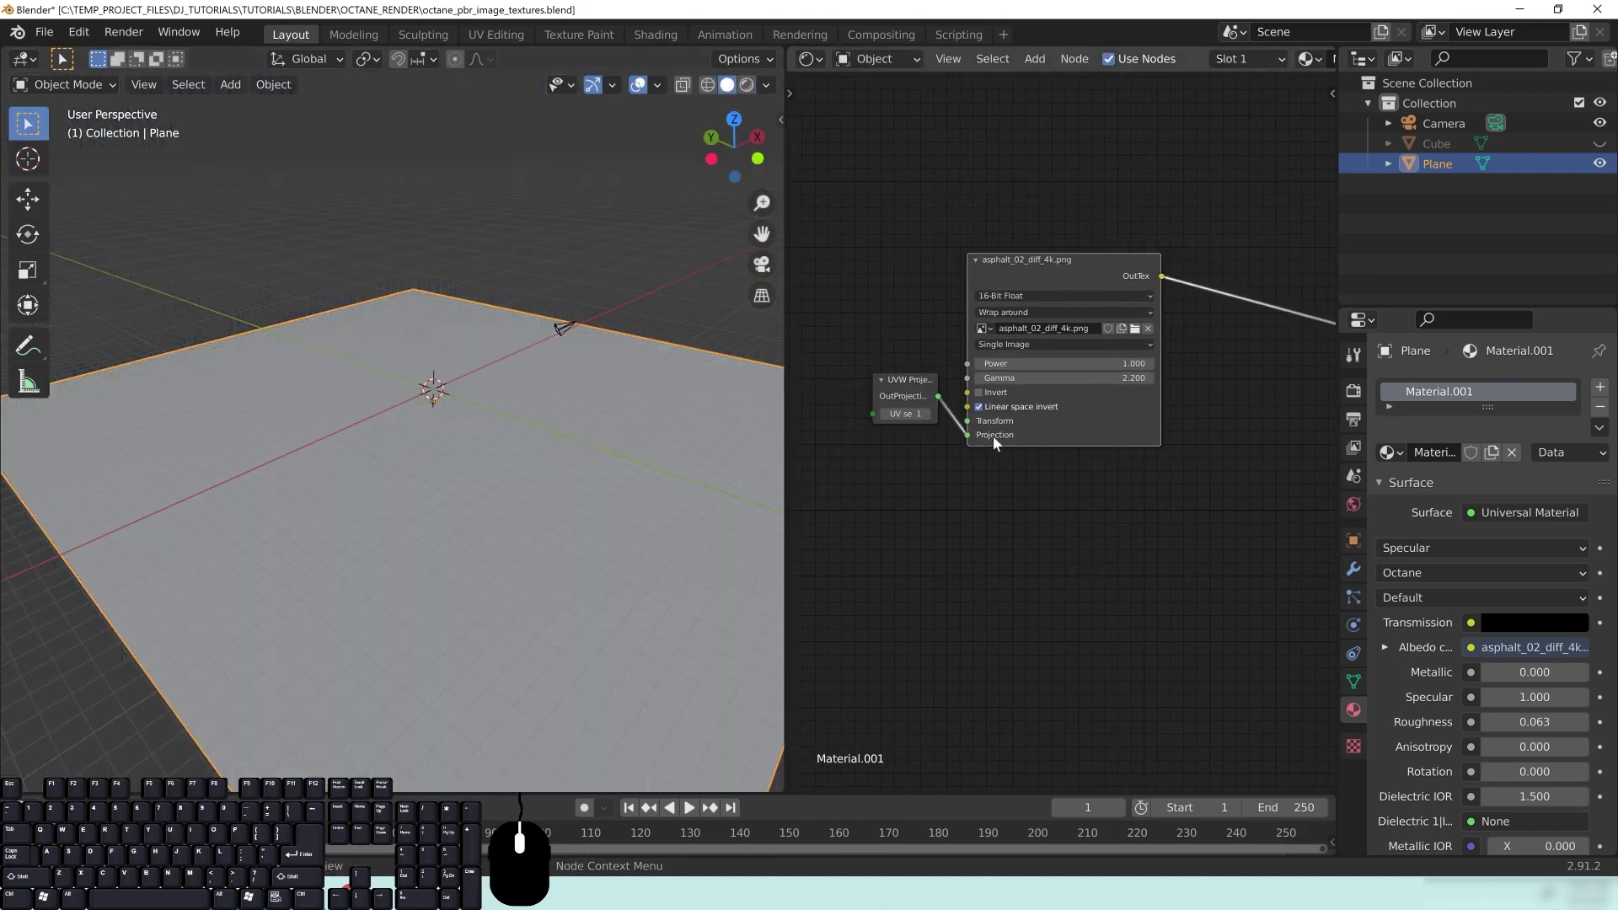
pyautogui.press('z')
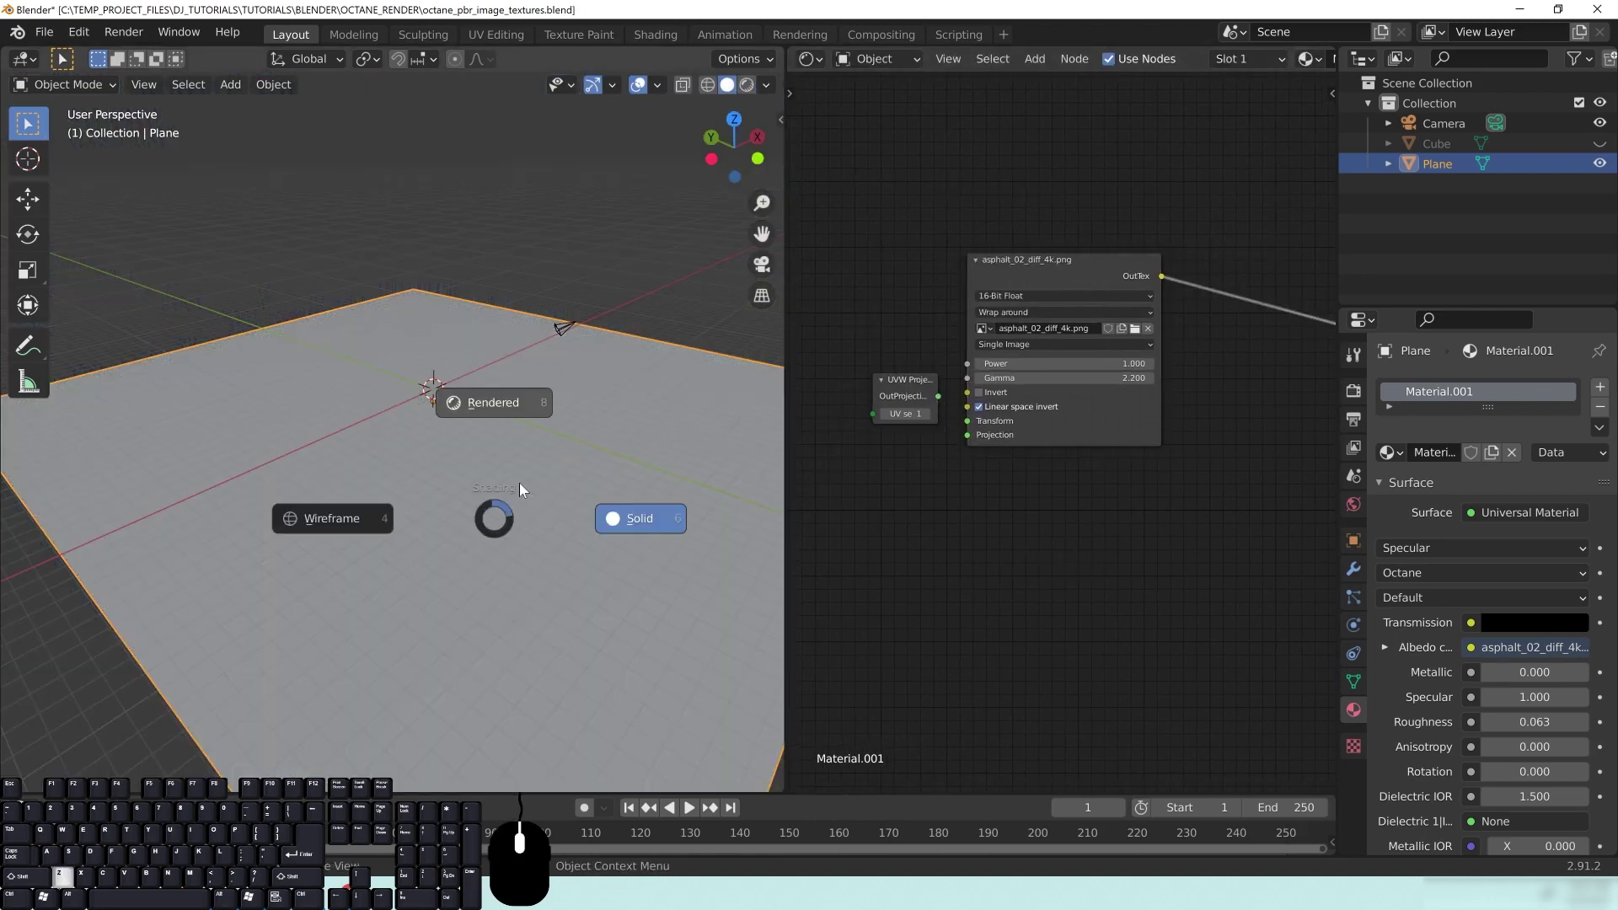
pyautogui.click(497, 398)
pyautogui.moveTo(1009, 512); pyautogui.dragTo(966, 499, button='middle')
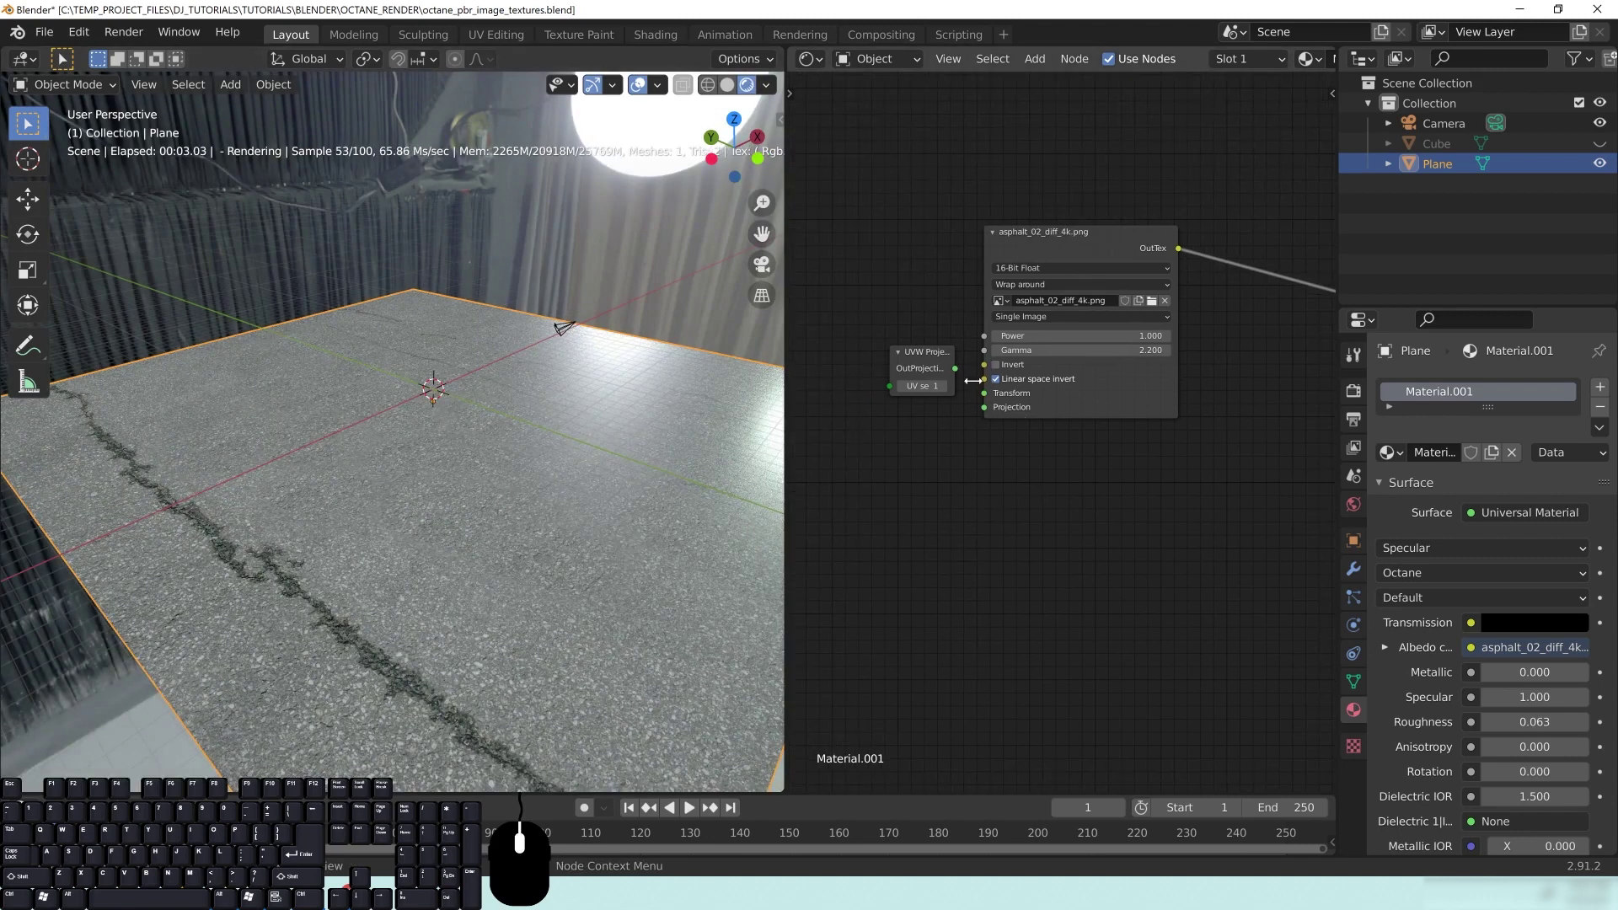
# Link the UVW Projection node's OutProjection to the asphalt texture's Projection input and space the two nodes farther apart
pyautogui.moveTo(955, 369); pyautogui.dragTo(983, 407)
pyautogui.moveTo(919, 357); pyautogui.dragTo(892, 368)
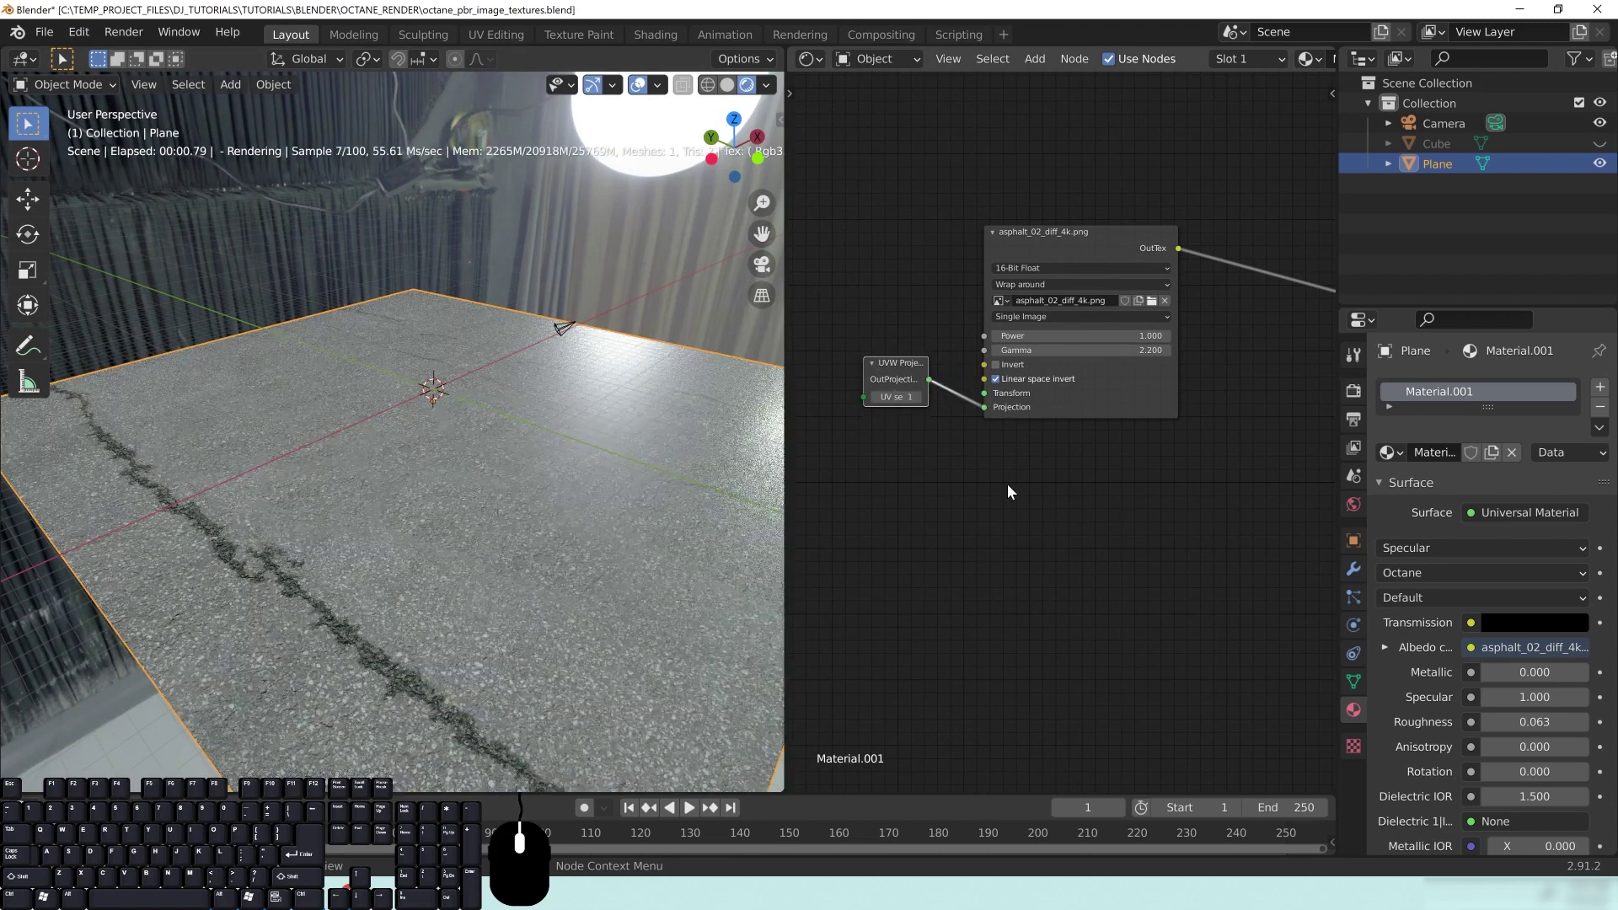
pyautogui.moveTo(1146, 511); pyautogui.dragTo(1062, 530, button='middle')
pyautogui.moveTo(467, 558); pyautogui.dragTo(455, 468, button='middle')
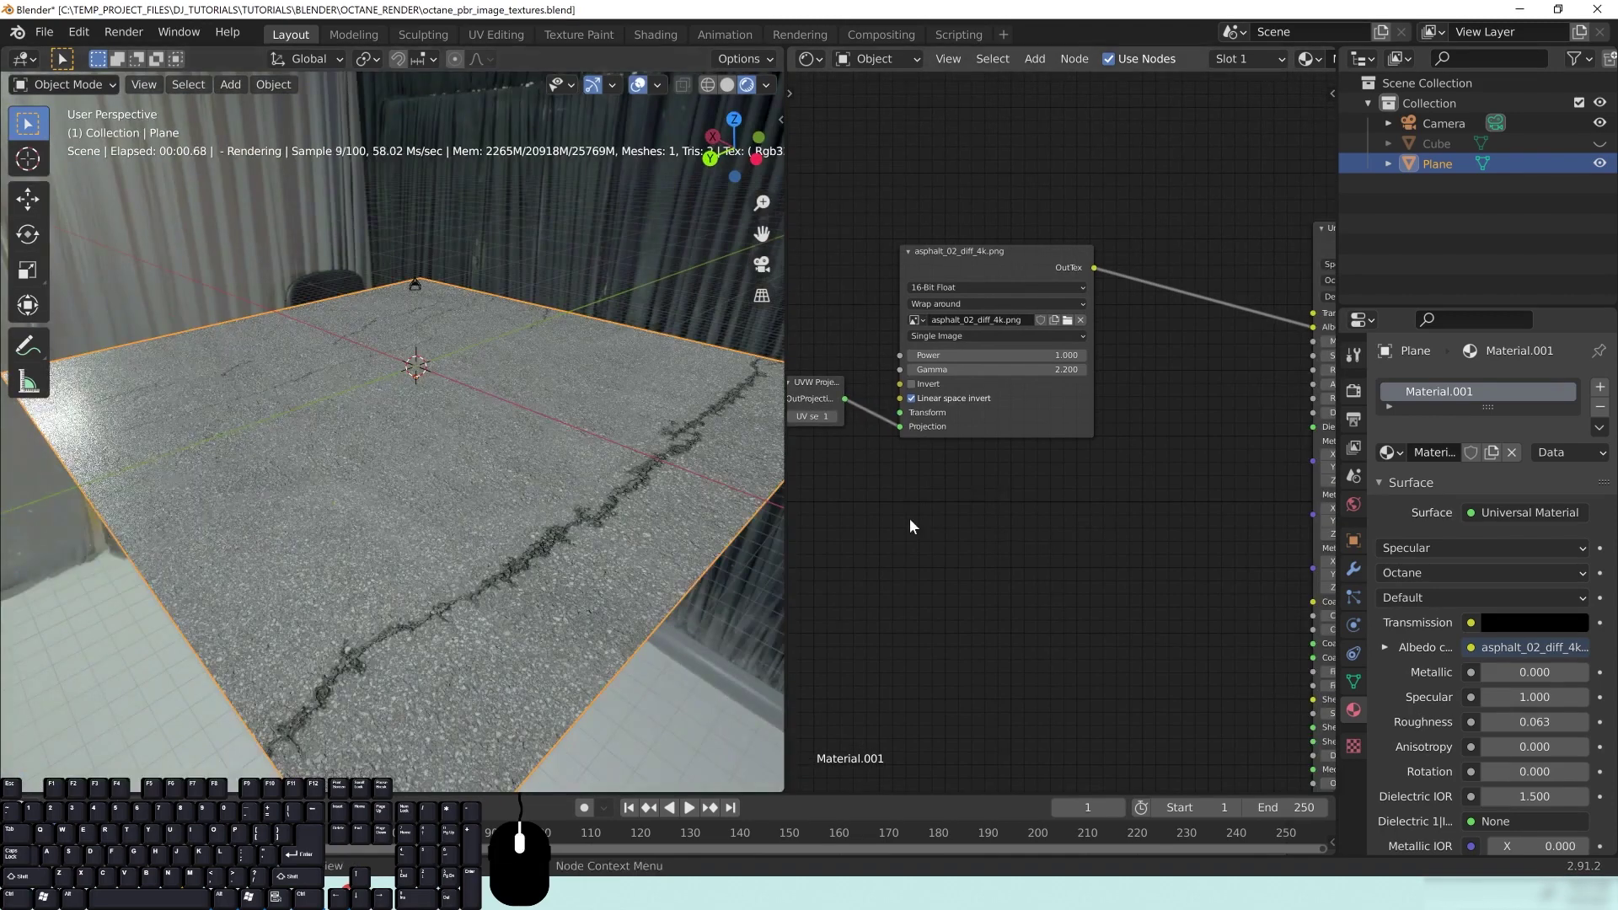
pyautogui.moveTo(909, 520); pyautogui.dragTo(945, 527, button='middle')
pyautogui.moveTo(844, 386); pyautogui.dragTo(820, 400)
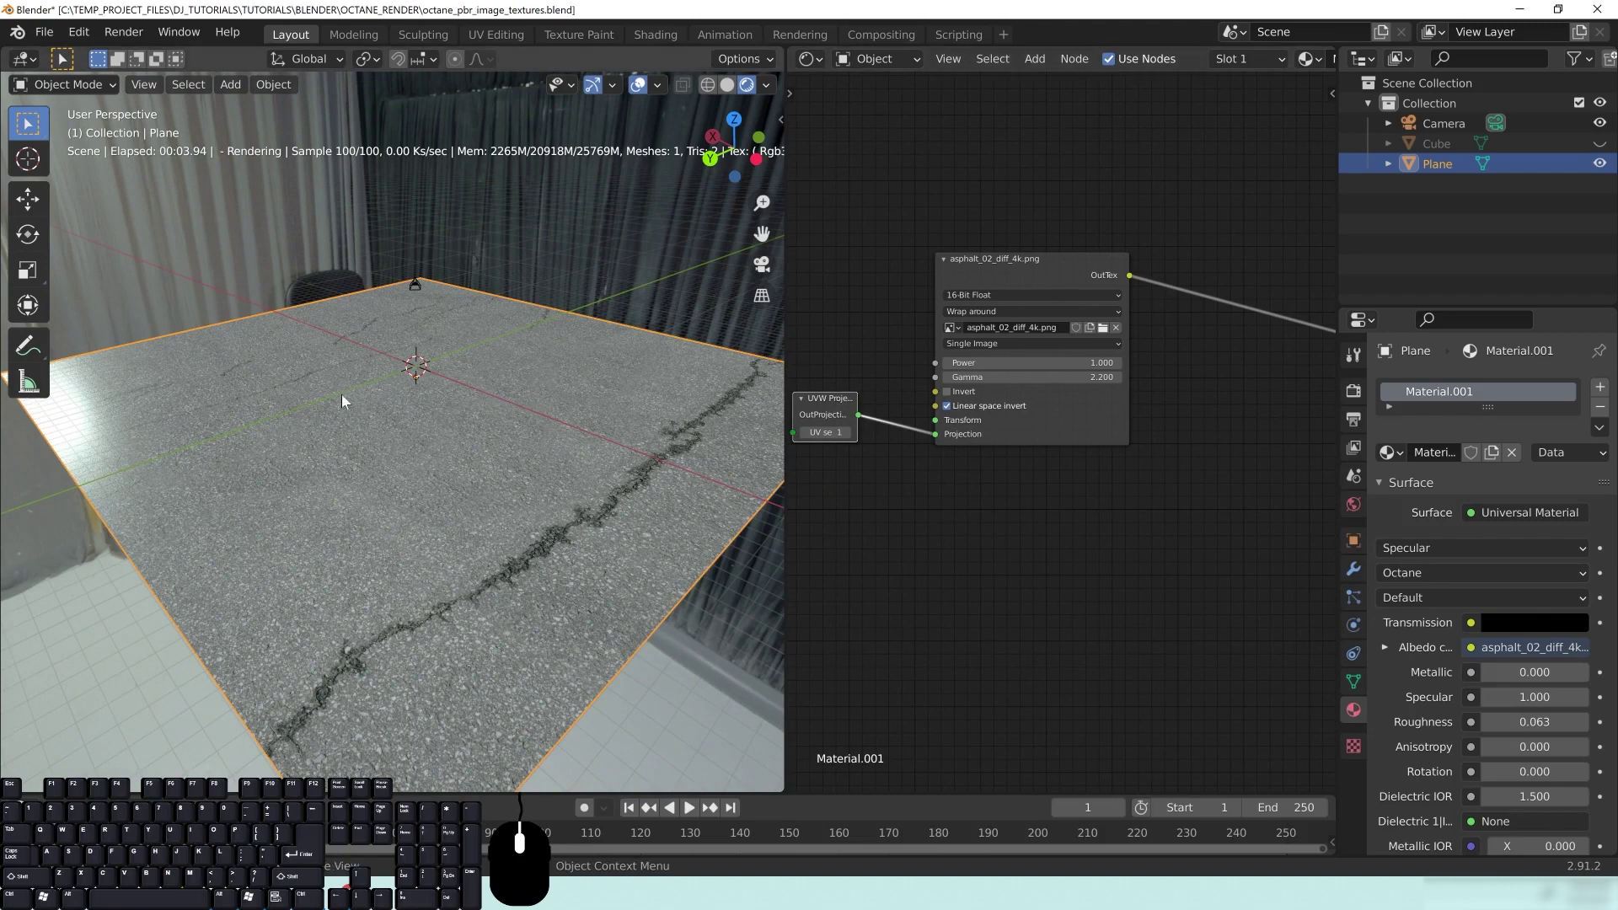
# Switch the viewport to Solid shading, check the plane's UV layout in the UV Editing workspace, and return to the Layout workspace
pyautogui.moveTo(433, 497); pyautogui.dragTo(871, 533, button='middle')
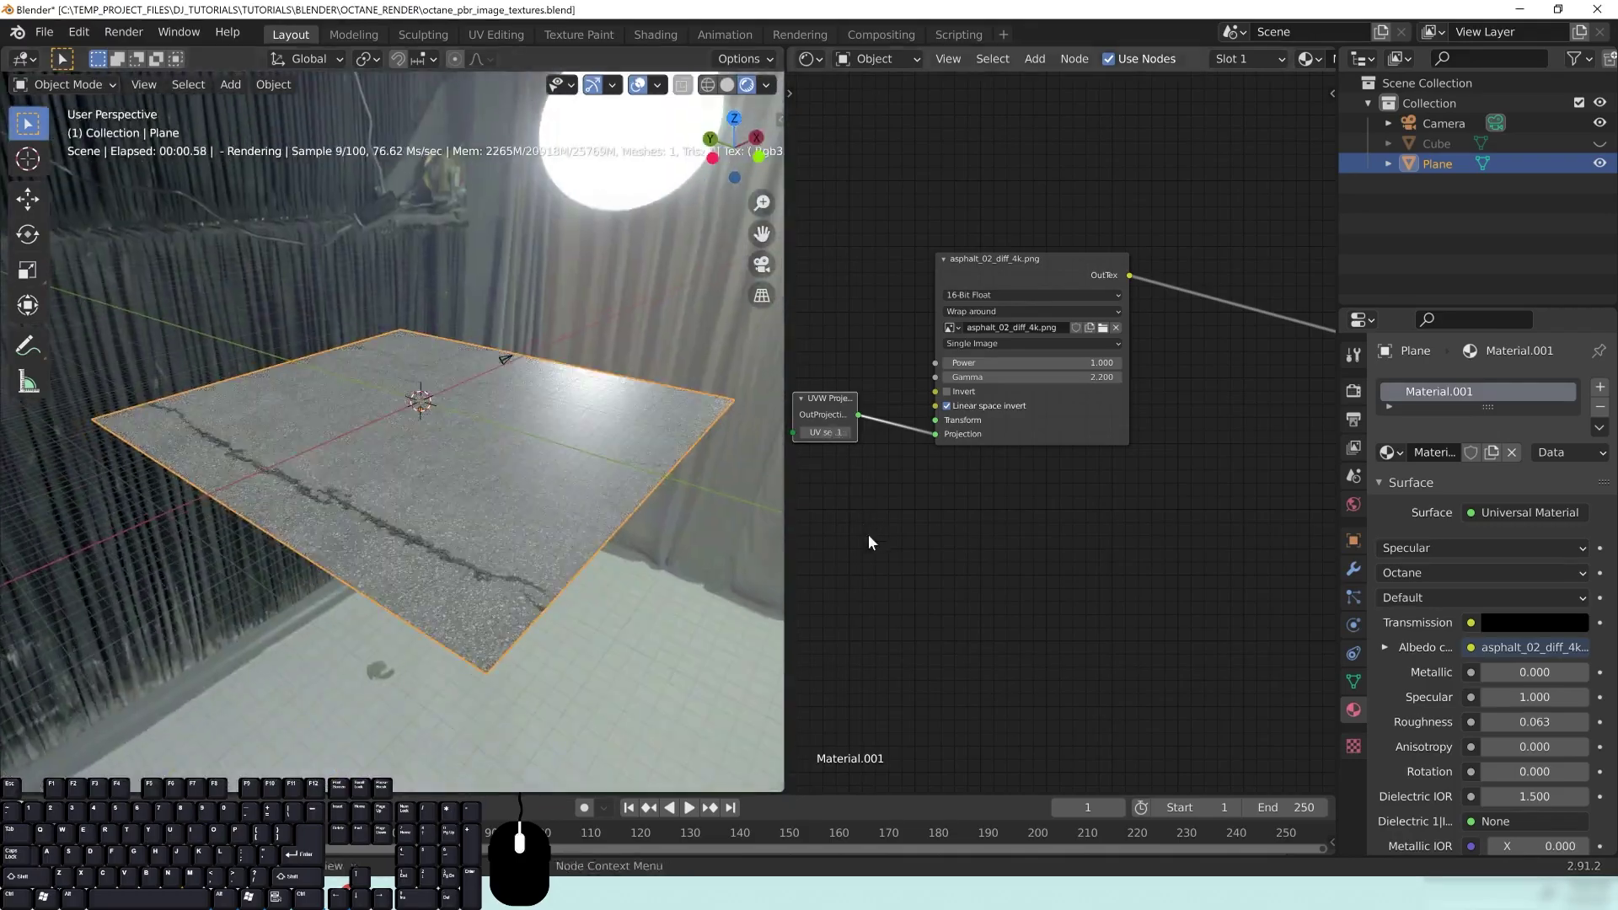
pyautogui.moveTo(337, 428); pyautogui.dragTo(458, 517, button='middle')
pyautogui.moveTo(563, 535); pyautogui.dragTo(531, 292, button='middle')
pyautogui.press('z')
pyautogui.click(616, 372)
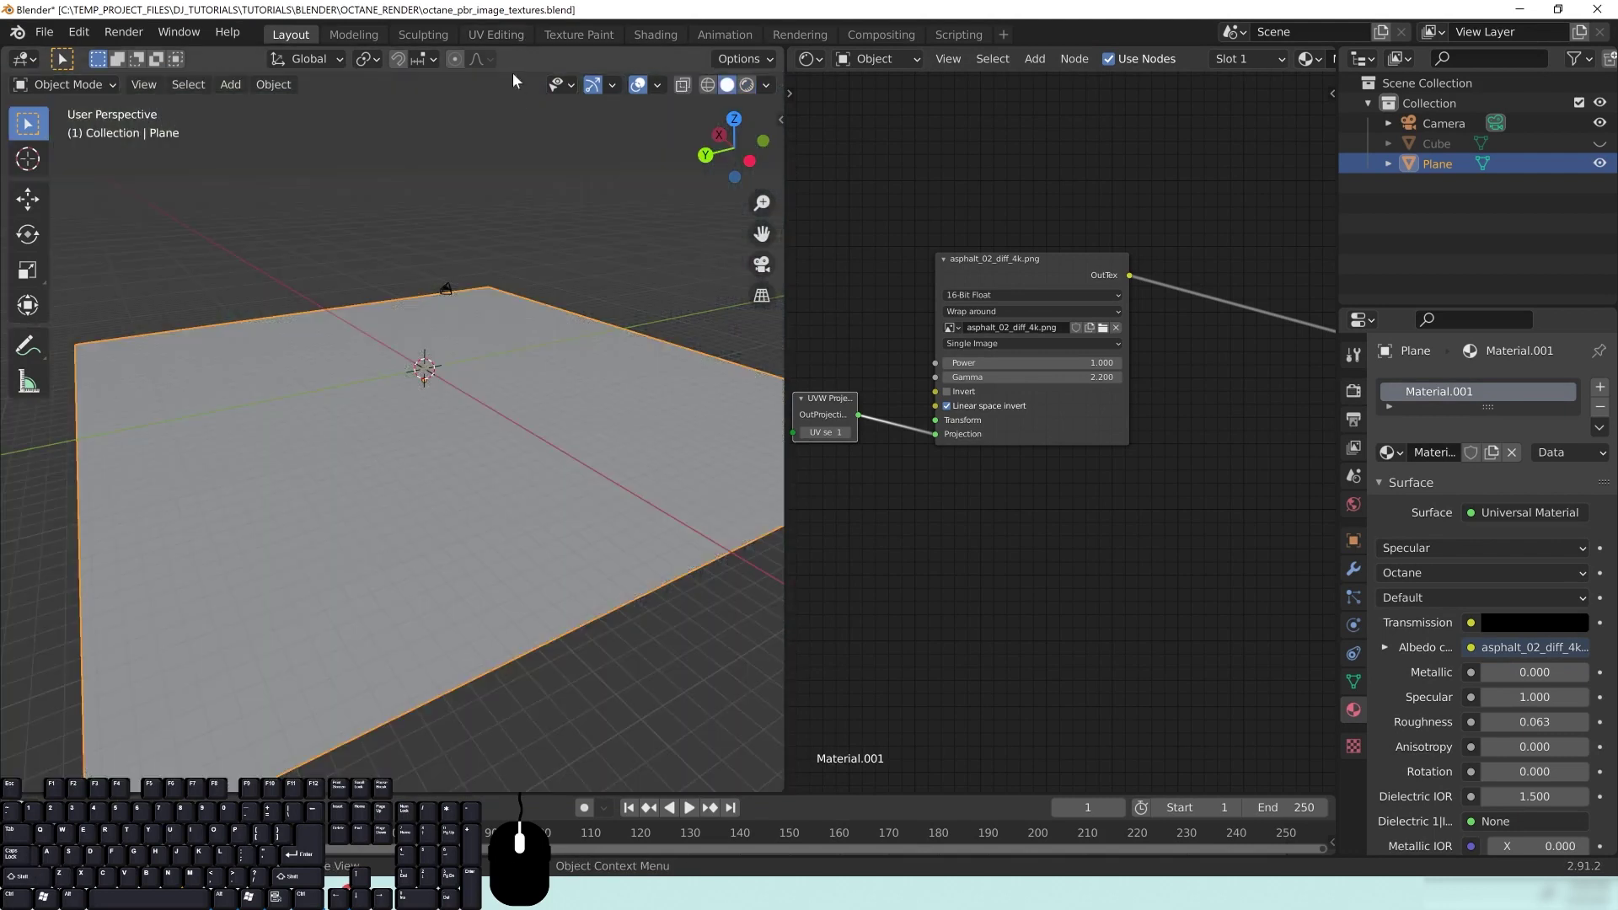
pyautogui.click(496, 34)
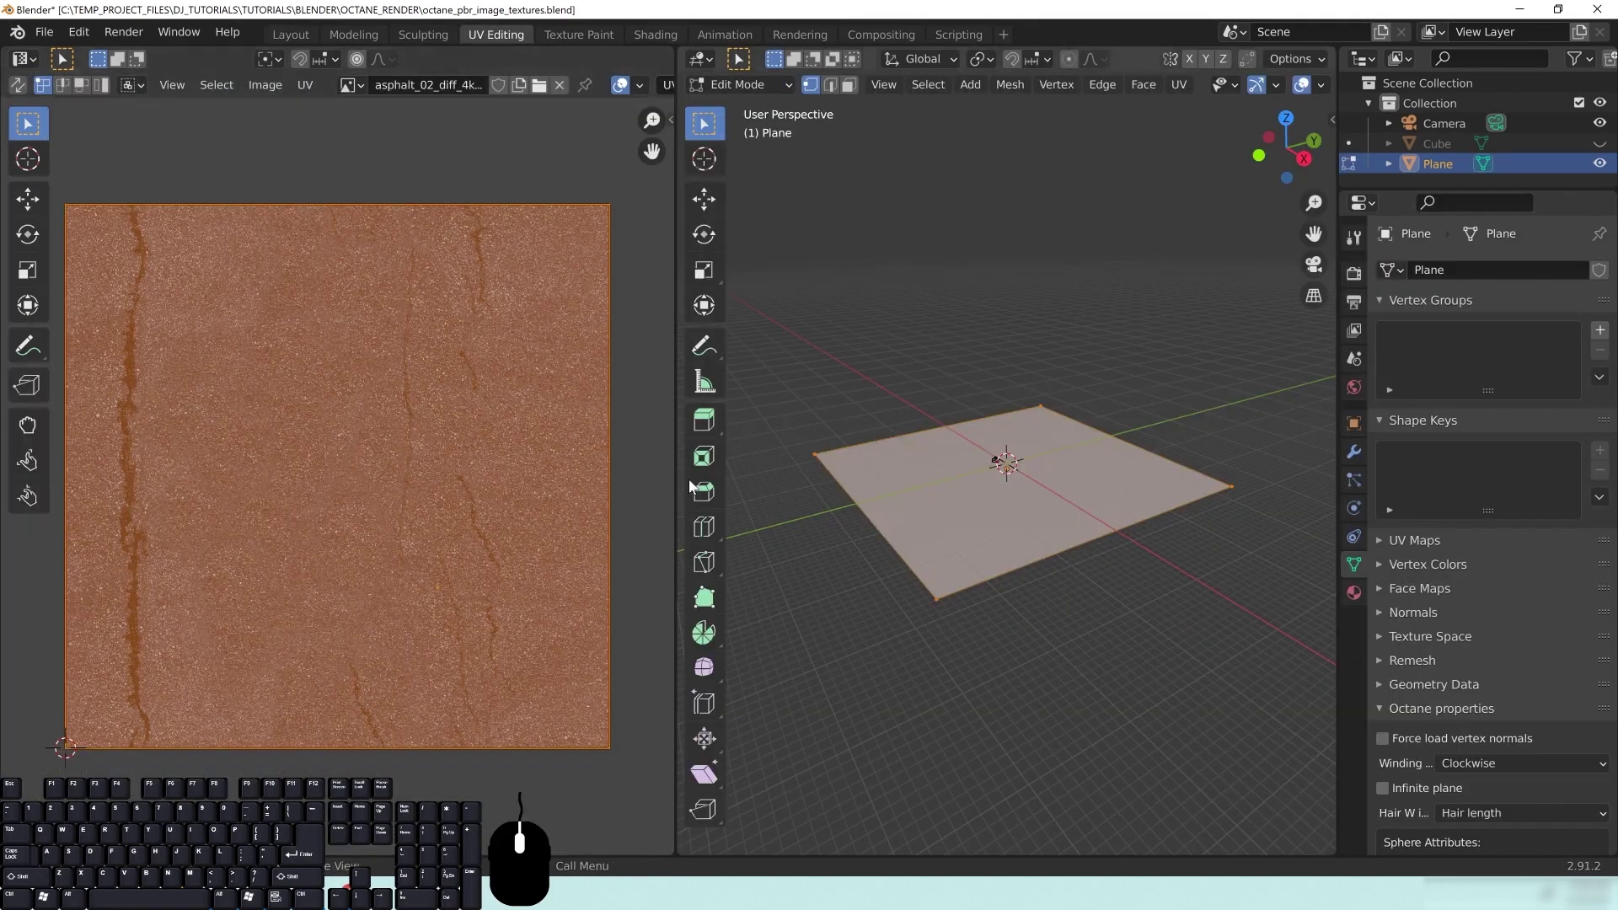
pyautogui.click(292, 33)
# Widen the UVW Projection node enough to show its full title and place it beside the asphalt texture's Projection input
pyautogui.moveTo(834, 403); pyautogui.dragTo(865, 380)
pyautogui.moveTo(996, 496); pyautogui.dragTo(1091, 491, button='middle')
pyautogui.moveTo(904, 396); pyautogui.dragTo(822, 401)
pyautogui.moveTo(934, 382); pyautogui.dragTo(955, 380)
pyautogui.moveTo(1160, 543); pyautogui.dragTo(979, 573, button='middle')
pyautogui.moveTo(860, 534); pyautogui.dragTo(1043, 517, button='middle')
pyautogui.click(904, 373)
pyautogui.moveTo(903, 378); pyautogui.dragTo(901, 410)
# Return the viewport to Rendered shading and examine the asphalt plane's cracks and reflections from several angles
pyautogui.press('z')
pyautogui.click(292, 378)
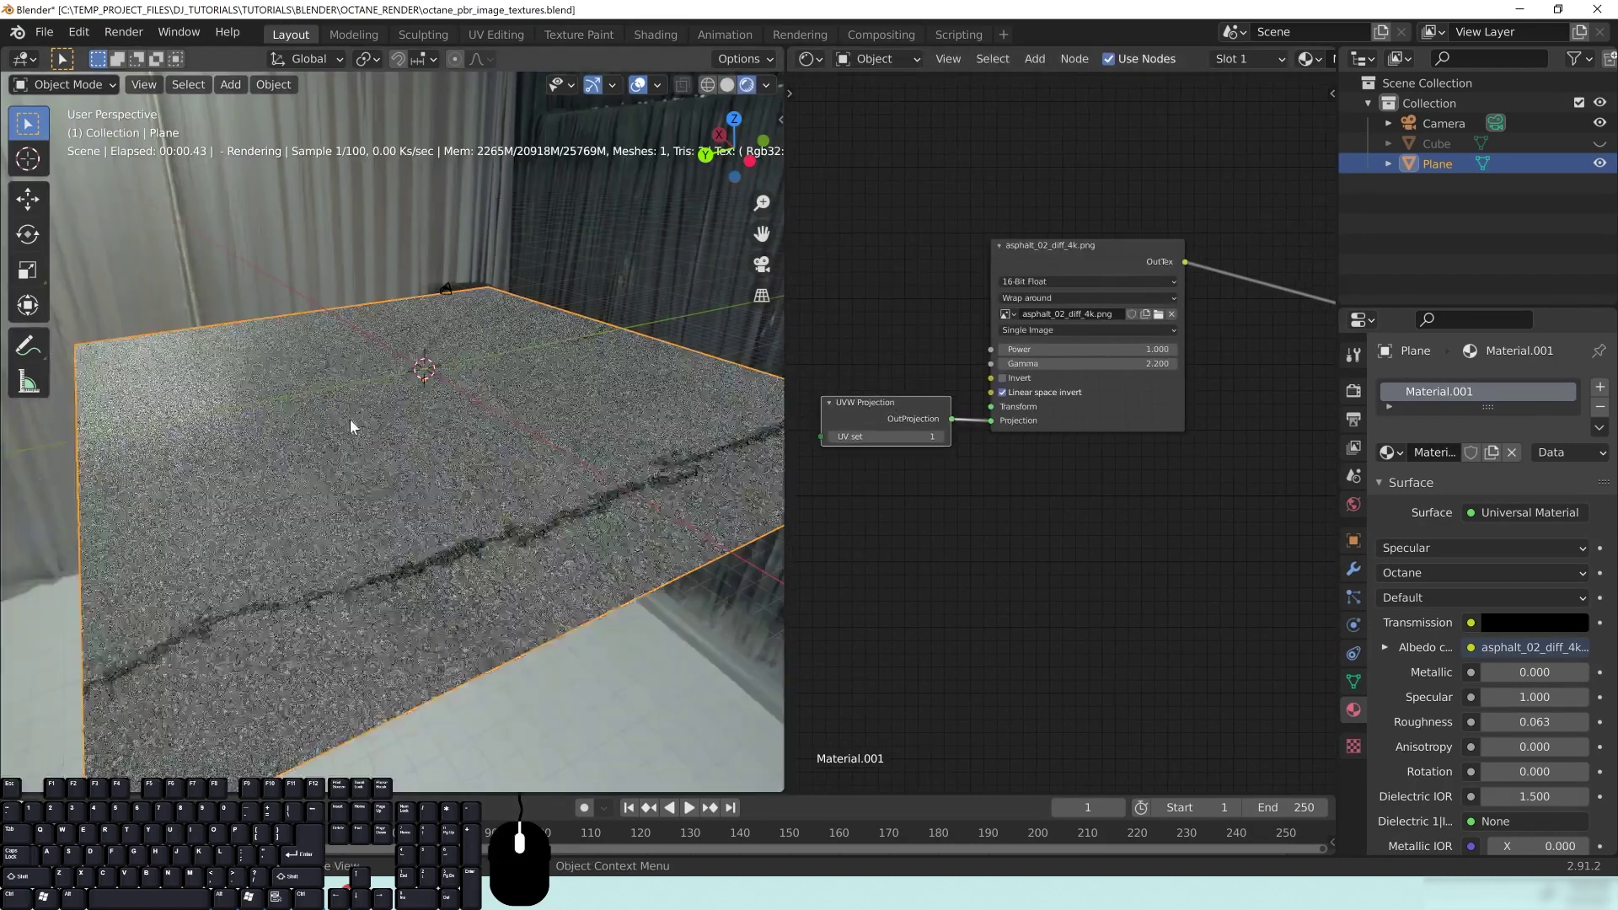
pyautogui.moveTo(371, 424); pyautogui.dragTo(547, 445, button='middle')
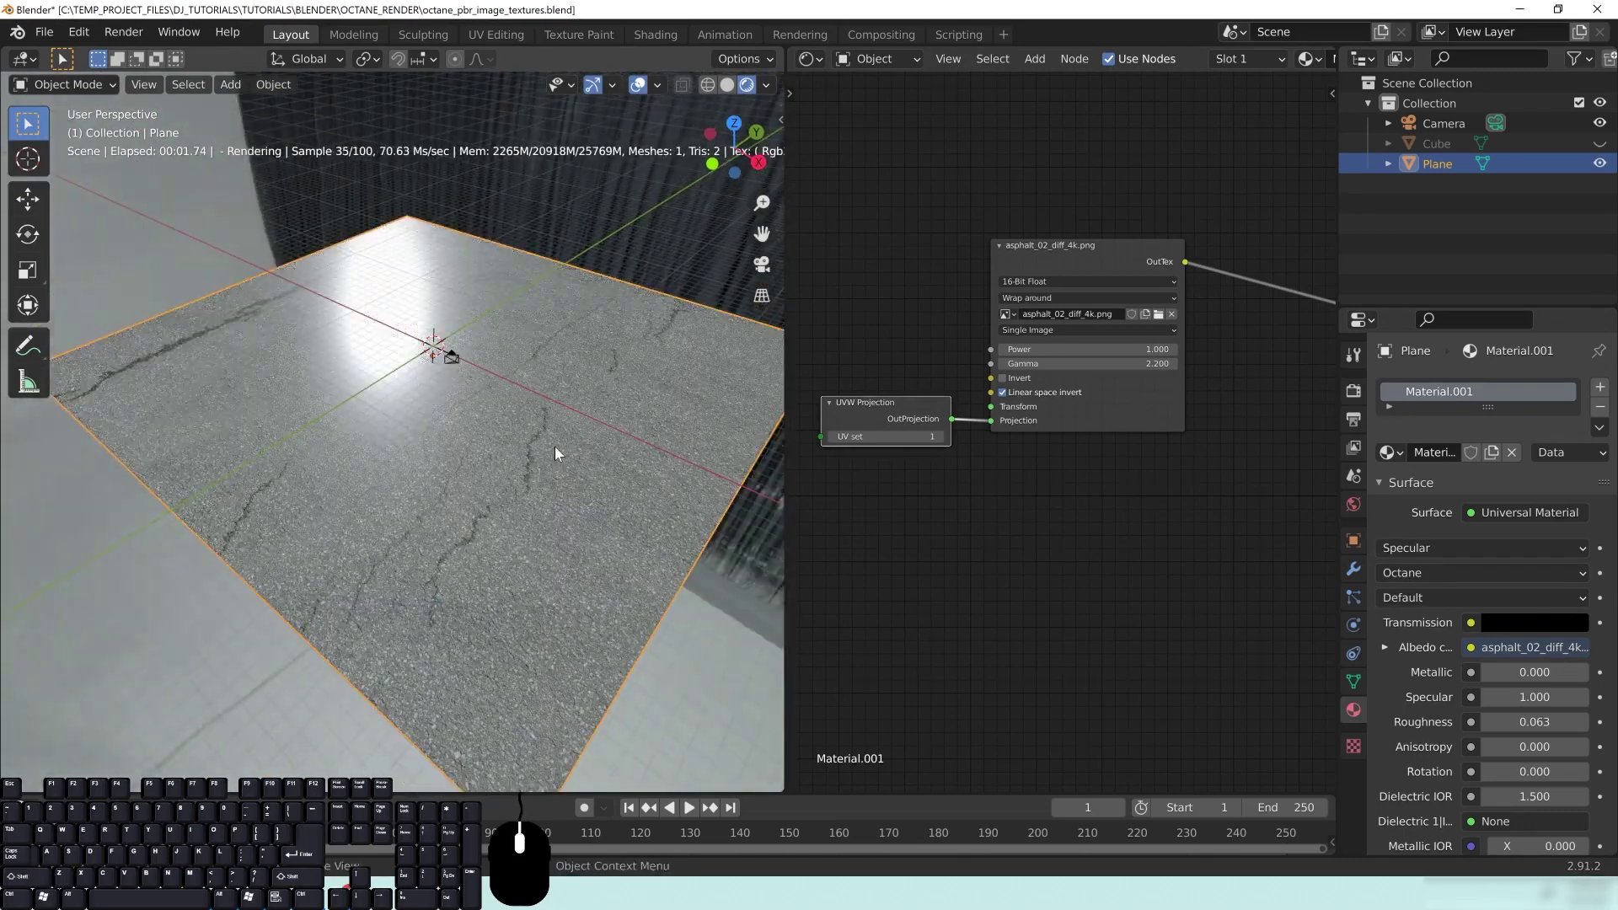
pyautogui.moveTo(579, 513); pyautogui.dragTo(670, 498, button='middle')
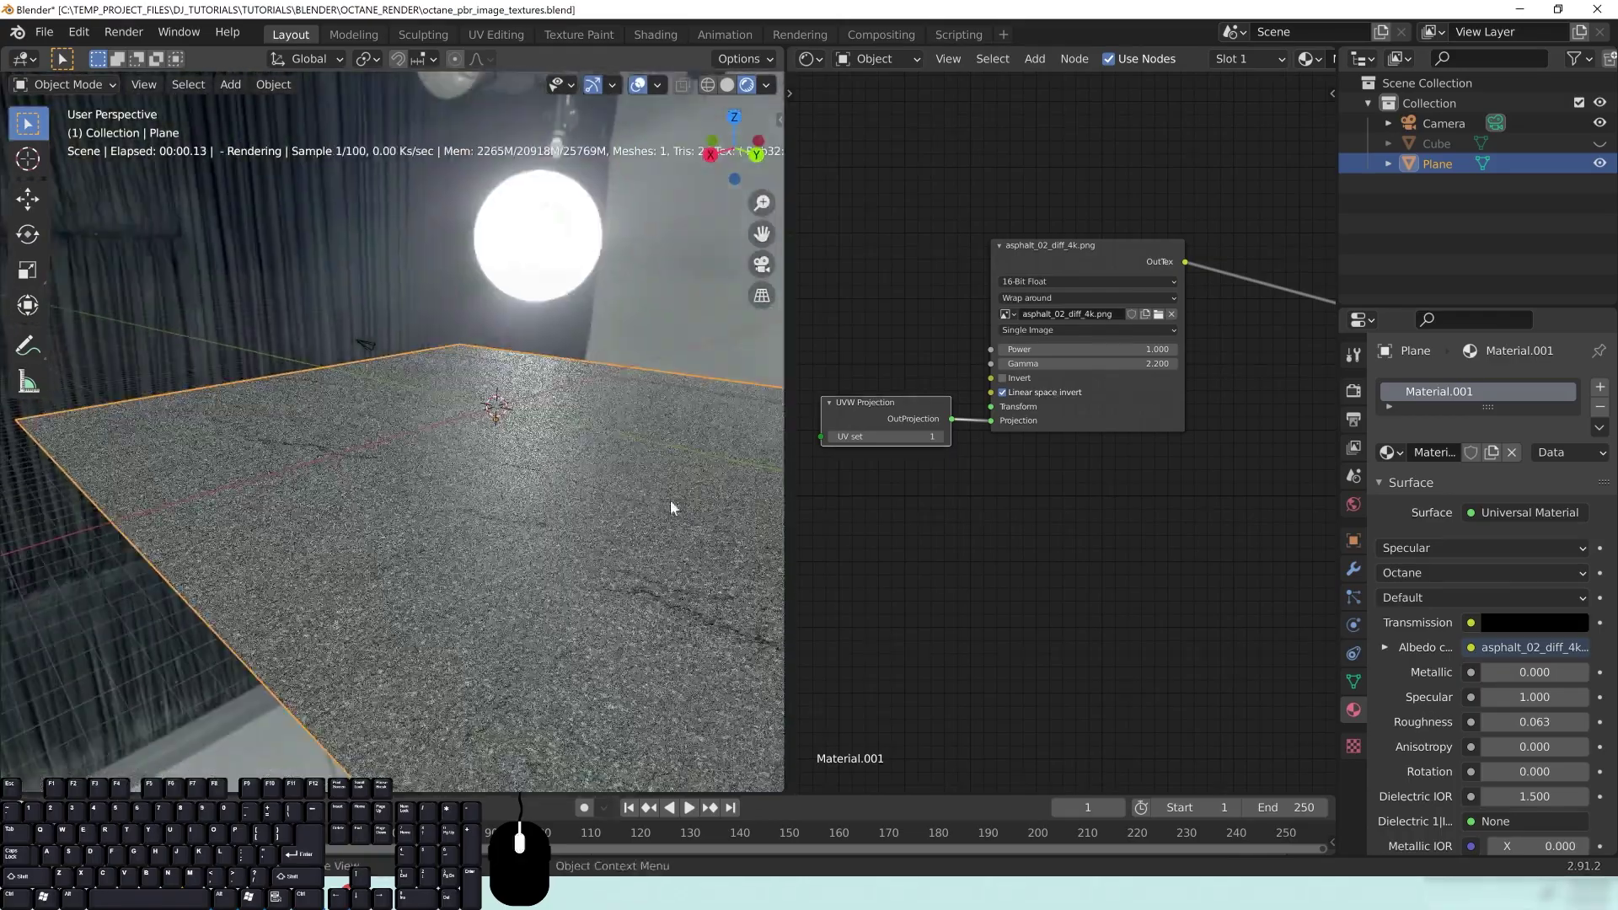
pyautogui.moveTo(521, 478); pyautogui.dragTo(470, 513, button='middle')
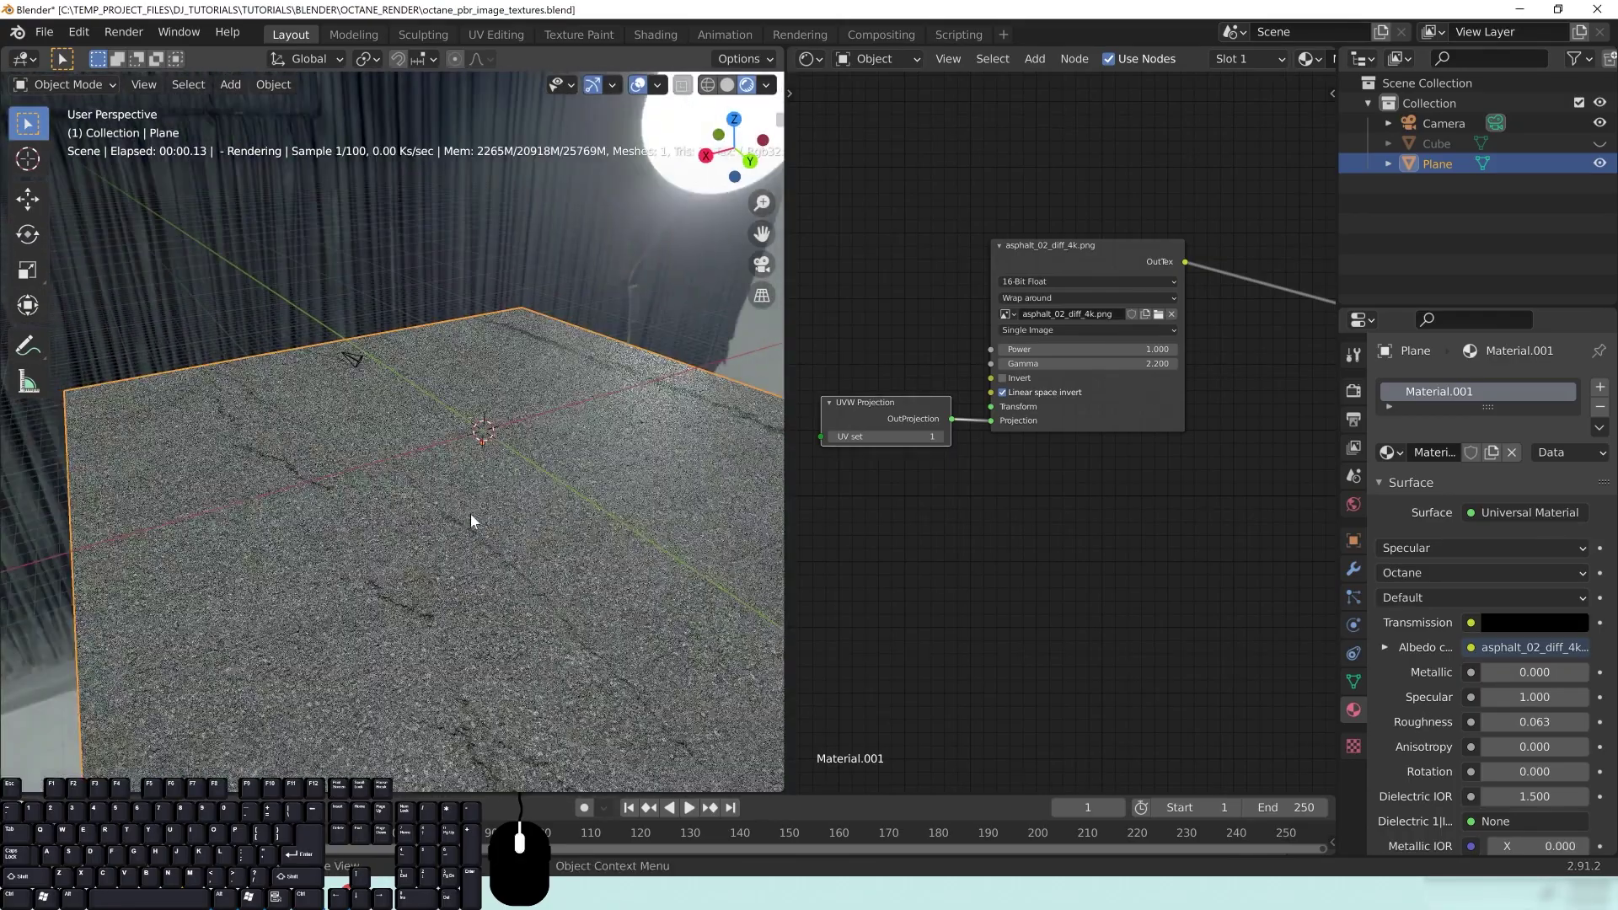
pyautogui.moveTo(563, 537); pyautogui.dragTo(500, 464, button='middle')
pyautogui.moveTo(596, 452); pyautogui.dragTo(472, 477, button='middle')
pyautogui.scroll(4, 477, 460)
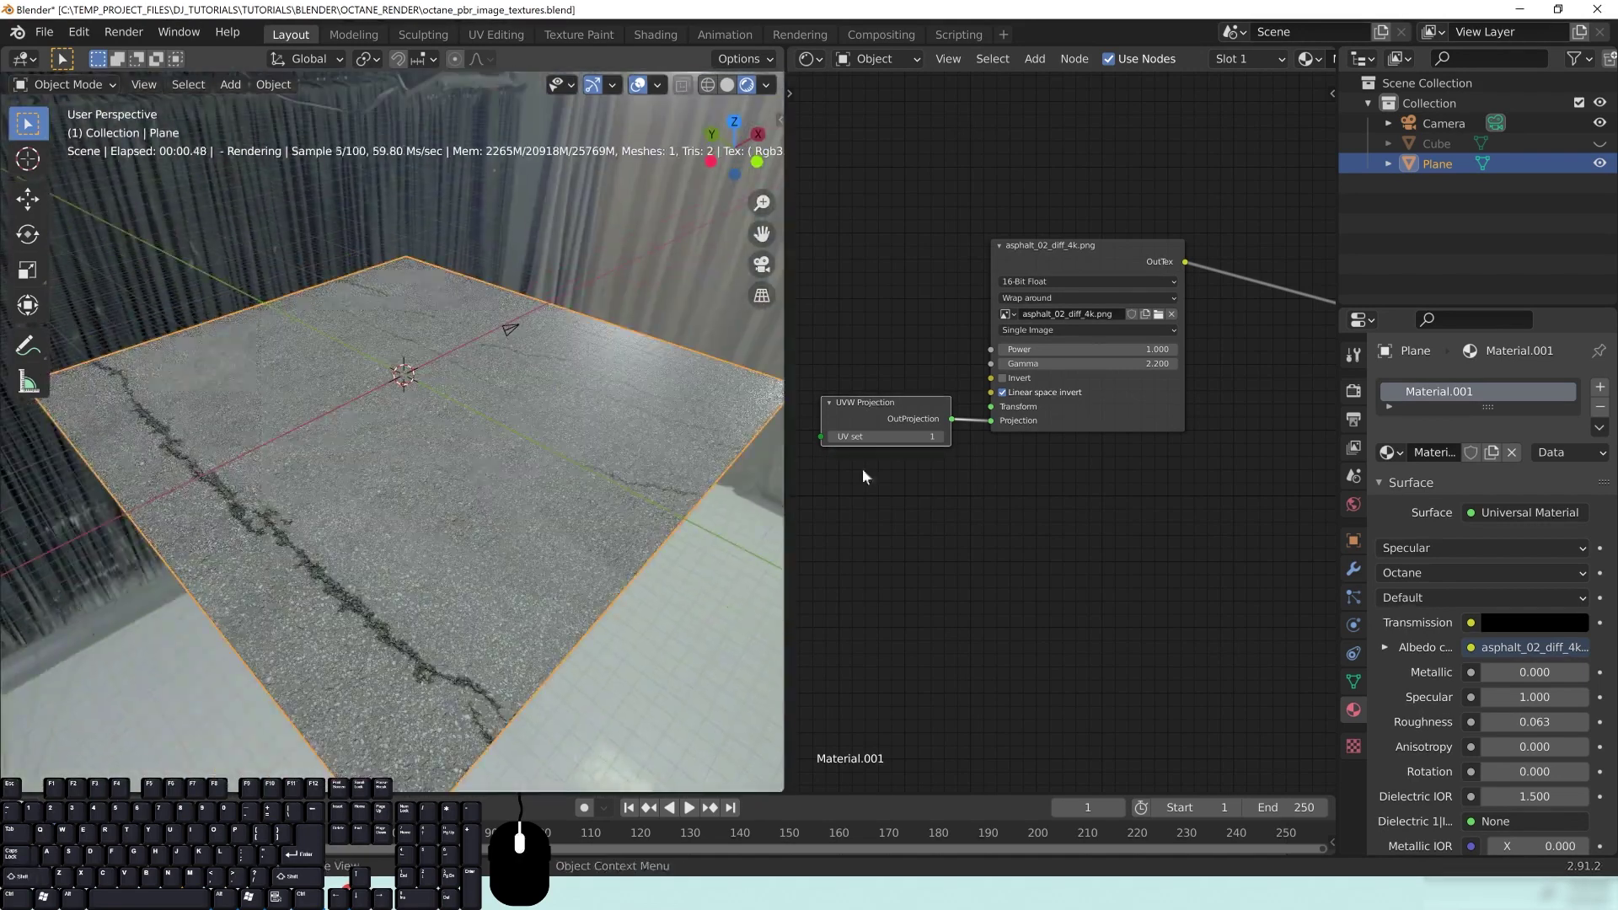
# Move the UVW Projection node below the asphalt texture node to free space beside its Transform input
pyautogui.moveTo(896, 543); pyautogui.dragTo(1040, 619, button='middle')
pyautogui.moveTo(1050, 392); pyautogui.dragTo(1139, 377, button='middle')
pyautogui.moveTo(1115, 465); pyautogui.dragTo(1087, 578)
pyautogui.moveTo(1221, 468); pyautogui.dragTo(996, 455)
pyautogui.moveTo(1125, 465); pyautogui.dragTo(1064, 461, button='middle')
# Add a Scale Transform node and link its OutTransform to the Transform input of the asphalt_02_diff_4k.png texture
pyautogui.hotkey('shift', 'a')
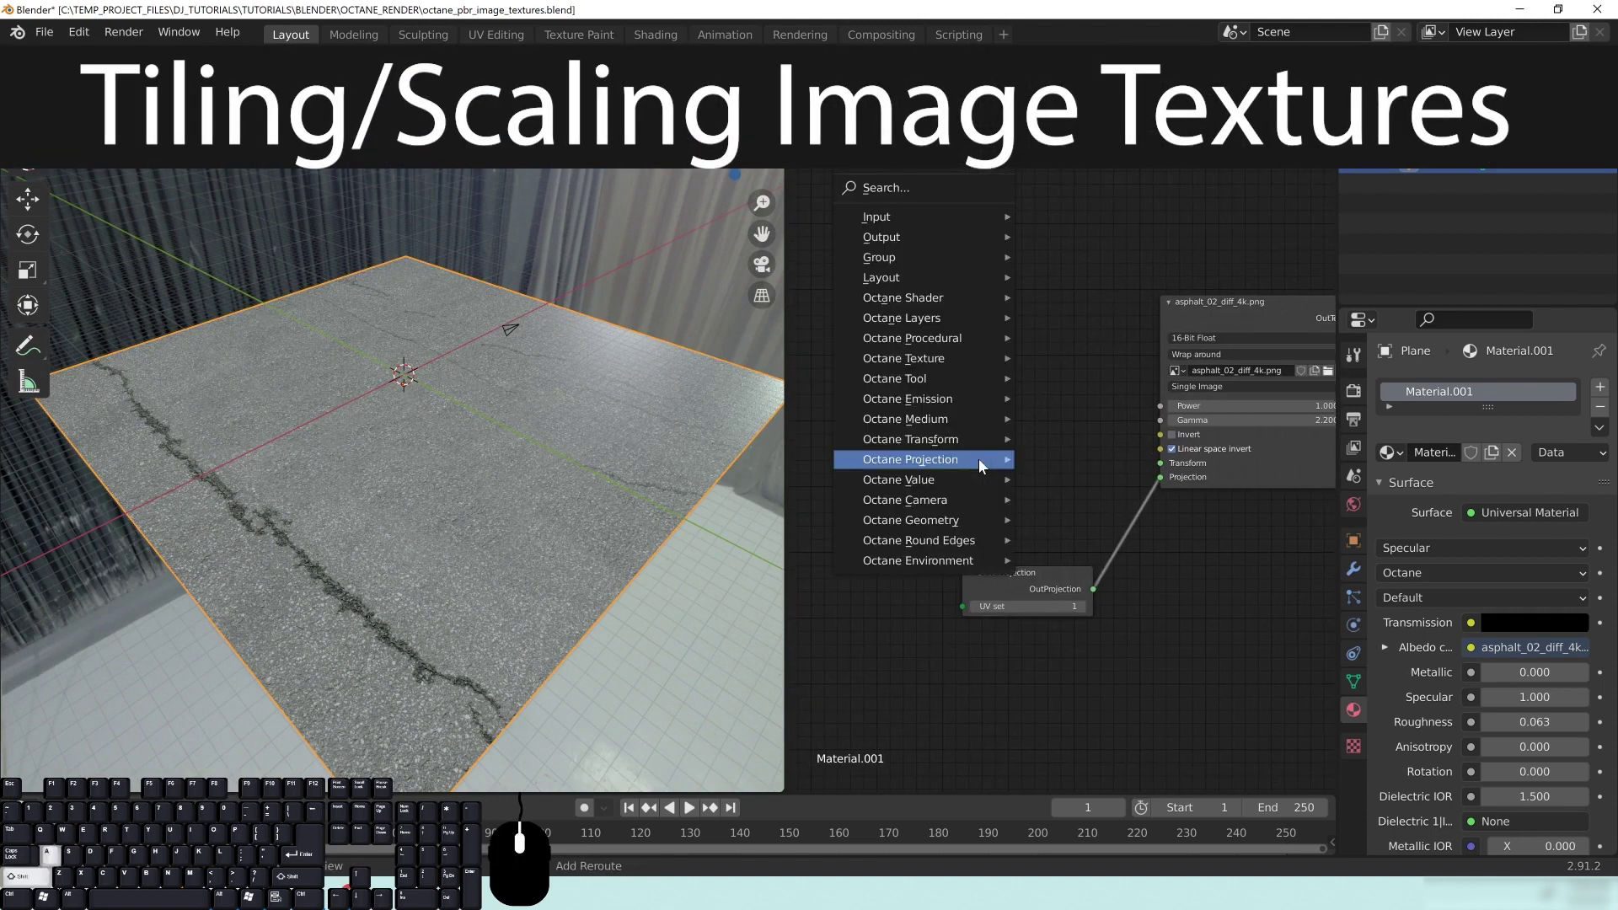
pyautogui.moveTo(969, 436)
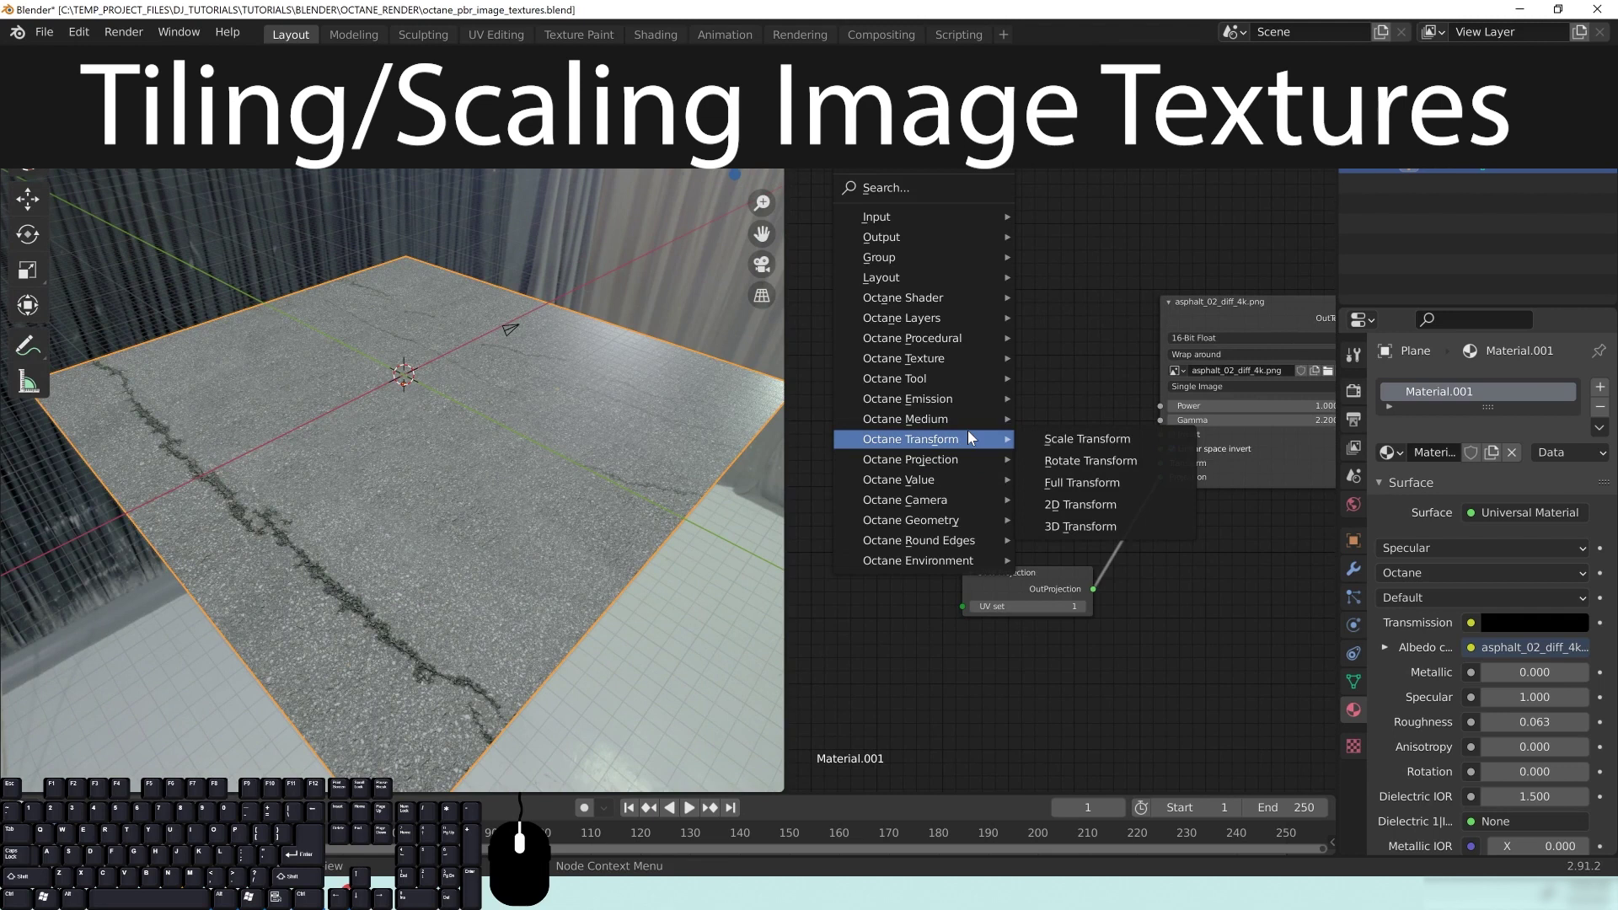
pyautogui.click(1073, 439)
pyautogui.click(999, 404)
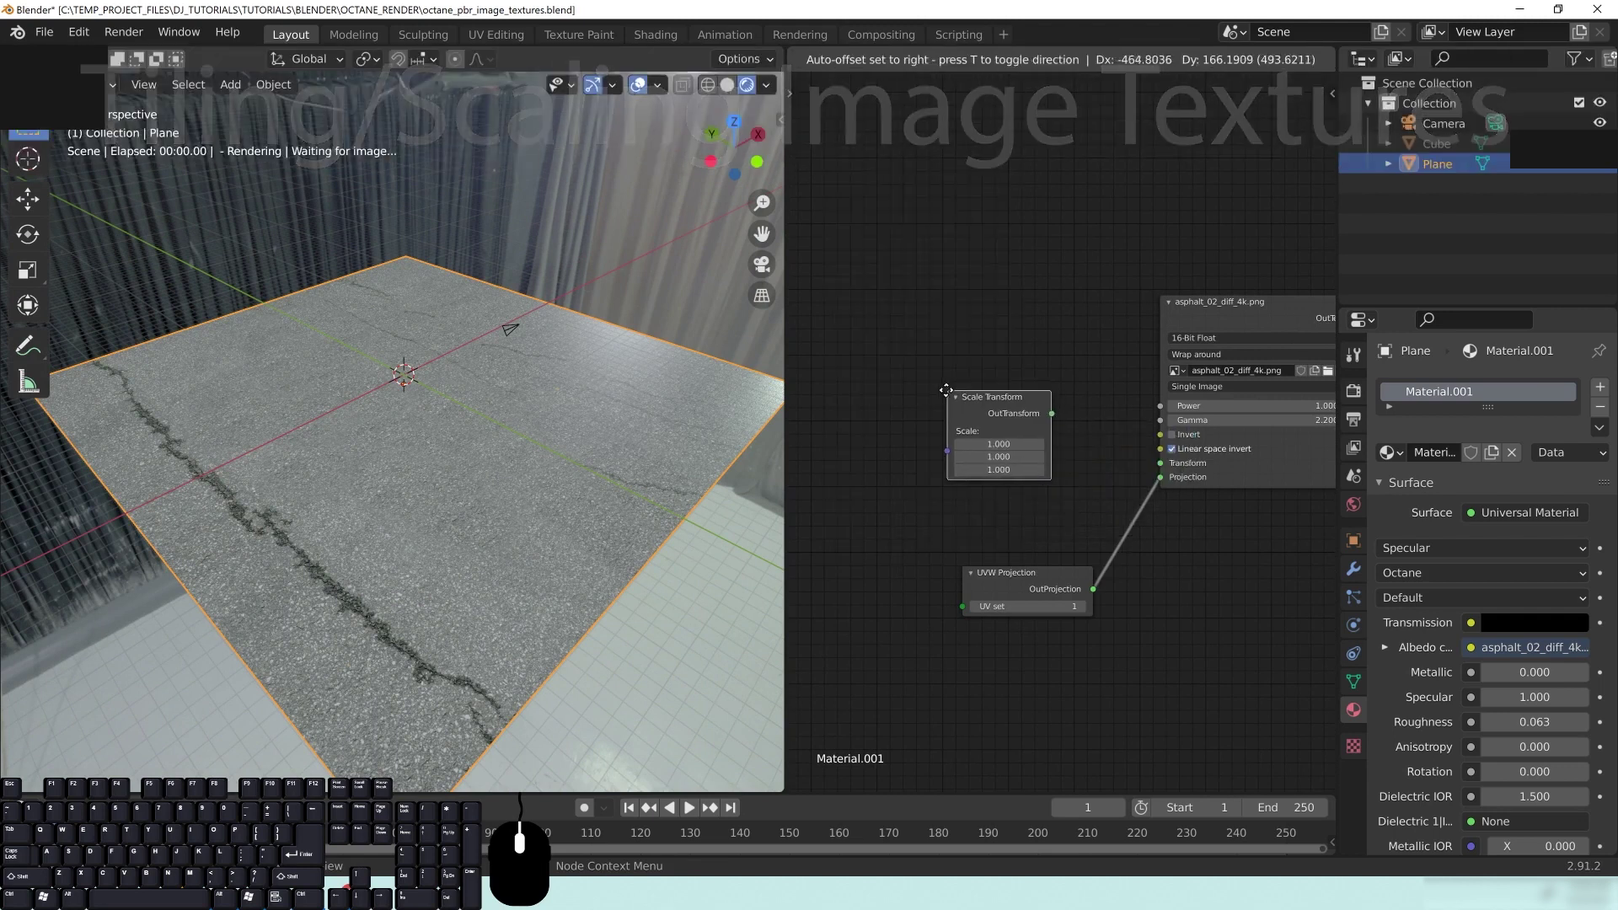
pyautogui.moveTo(1102, 485); pyautogui.dragTo(1025, 424, button='middle')
pyautogui.moveTo(973, 350); pyautogui.dragTo(1081, 399)
# Set all three Scale Transform values to 5 and inspect the enlarged asphalt texture on the plane
pyautogui.doubleClick(920, 381)
pyautogui.write('1.05')
pyautogui.press('Tab')
pyautogui.write('5')
pyautogui.press('Tab')
pyautogui.write('5')
pyautogui.press('Return')
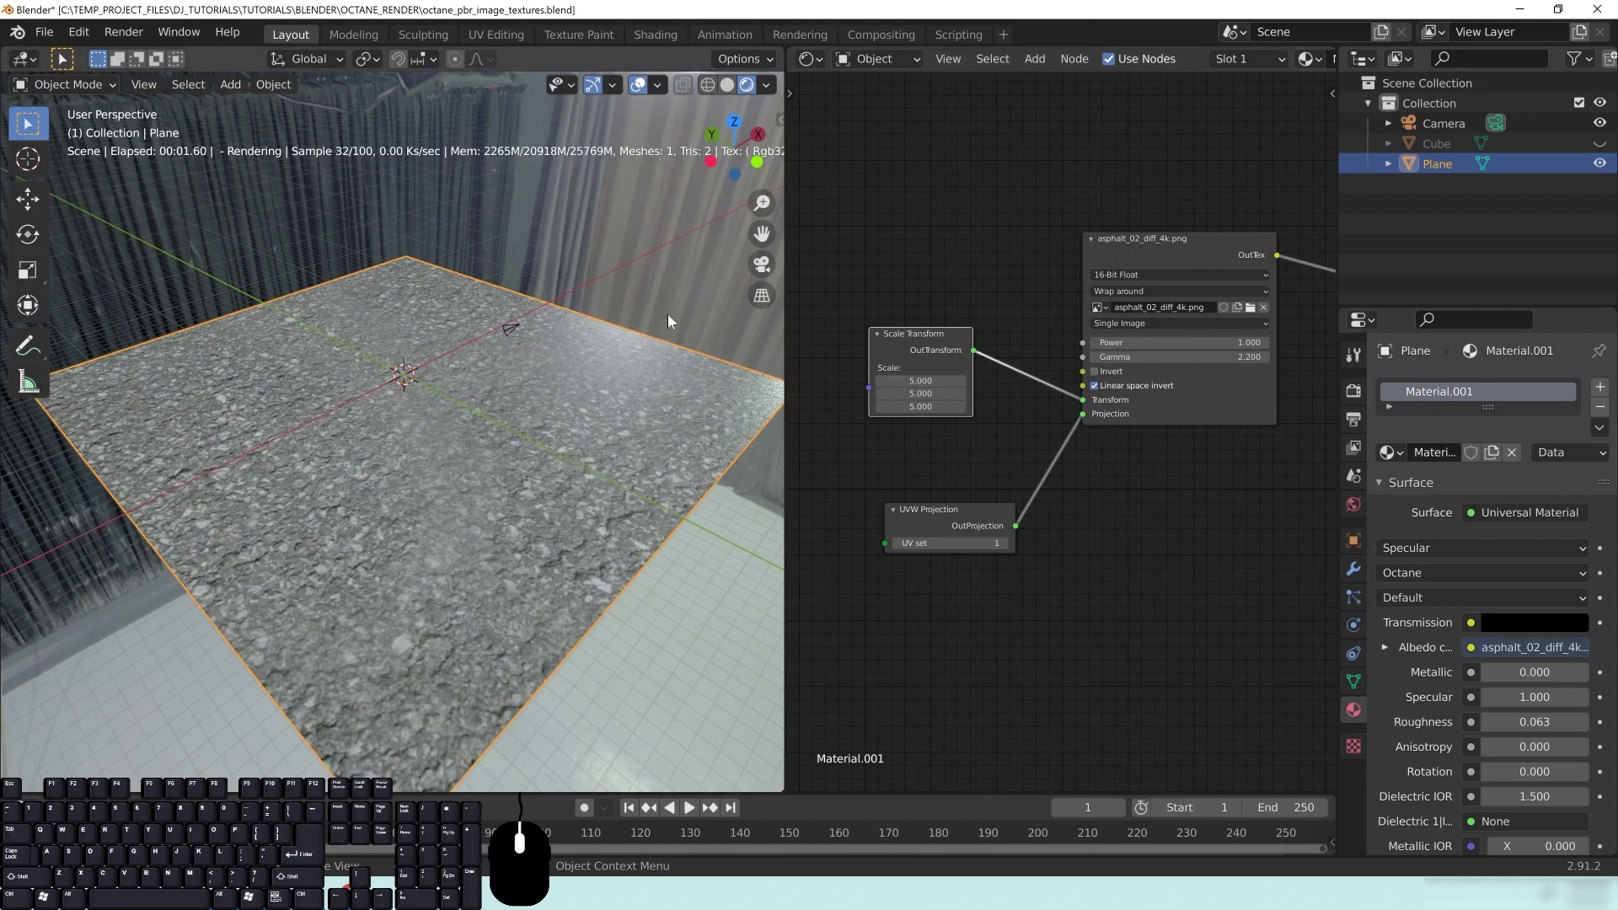
pyautogui.moveTo(470, 484); pyautogui.dragTo(497, 502, button='middle')
pyautogui.moveTo(406, 620); pyautogui.dragTo(487, 531, button='middle')
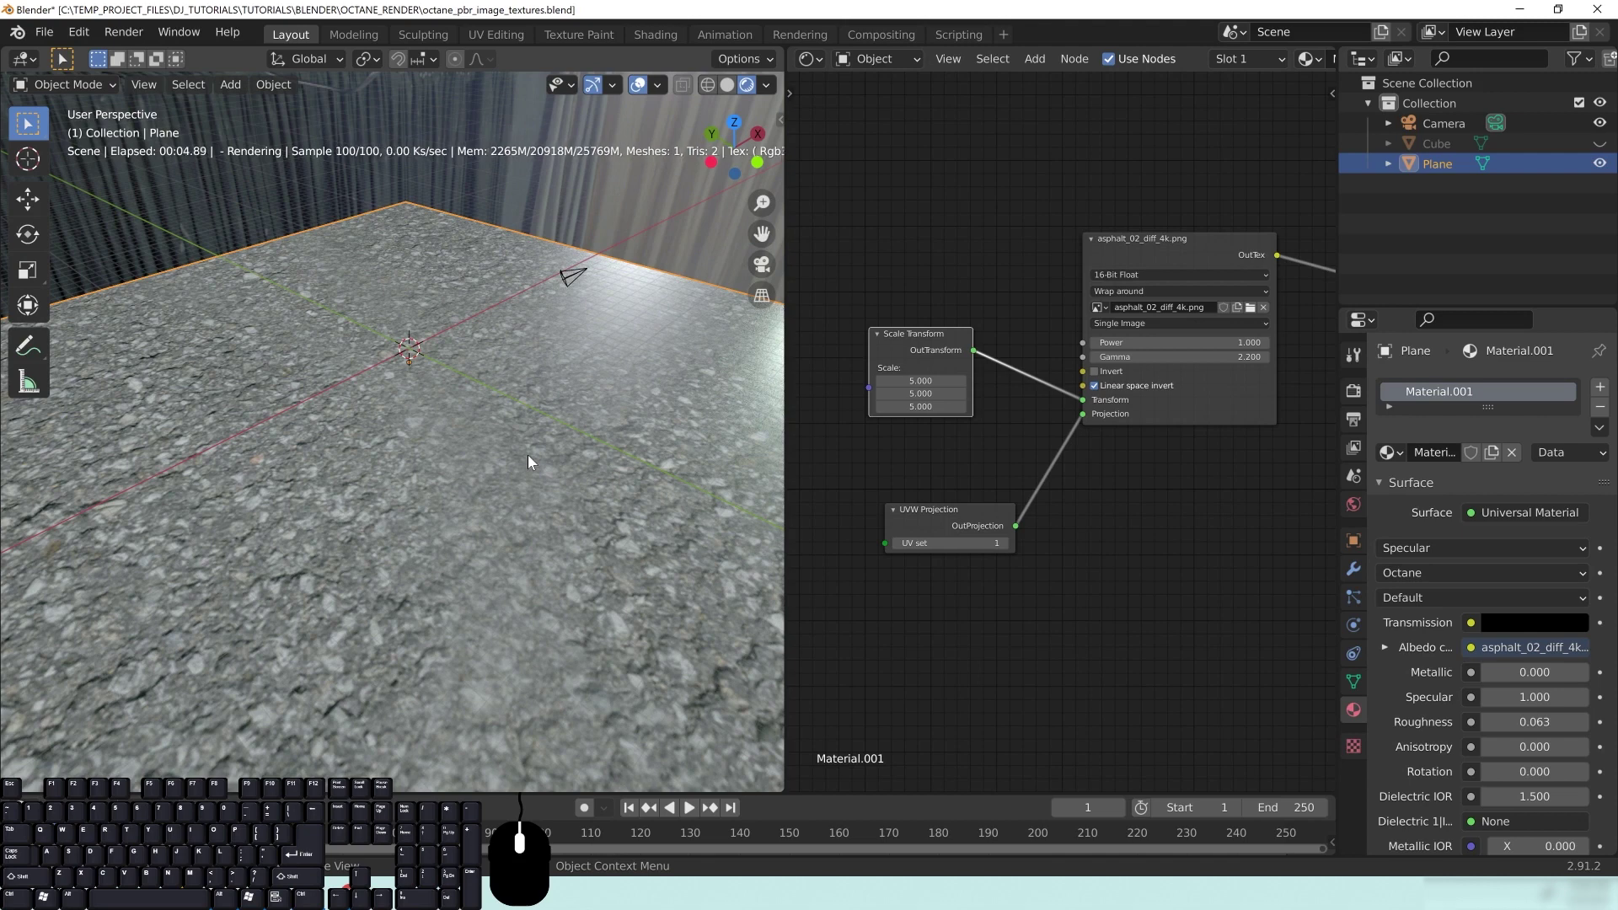
# Set all three Scale Transform values to 0.2 and inspect the texture tiling across the plane
pyautogui.moveTo(408, 522); pyautogui.dragTo(630, 352, button='middle')
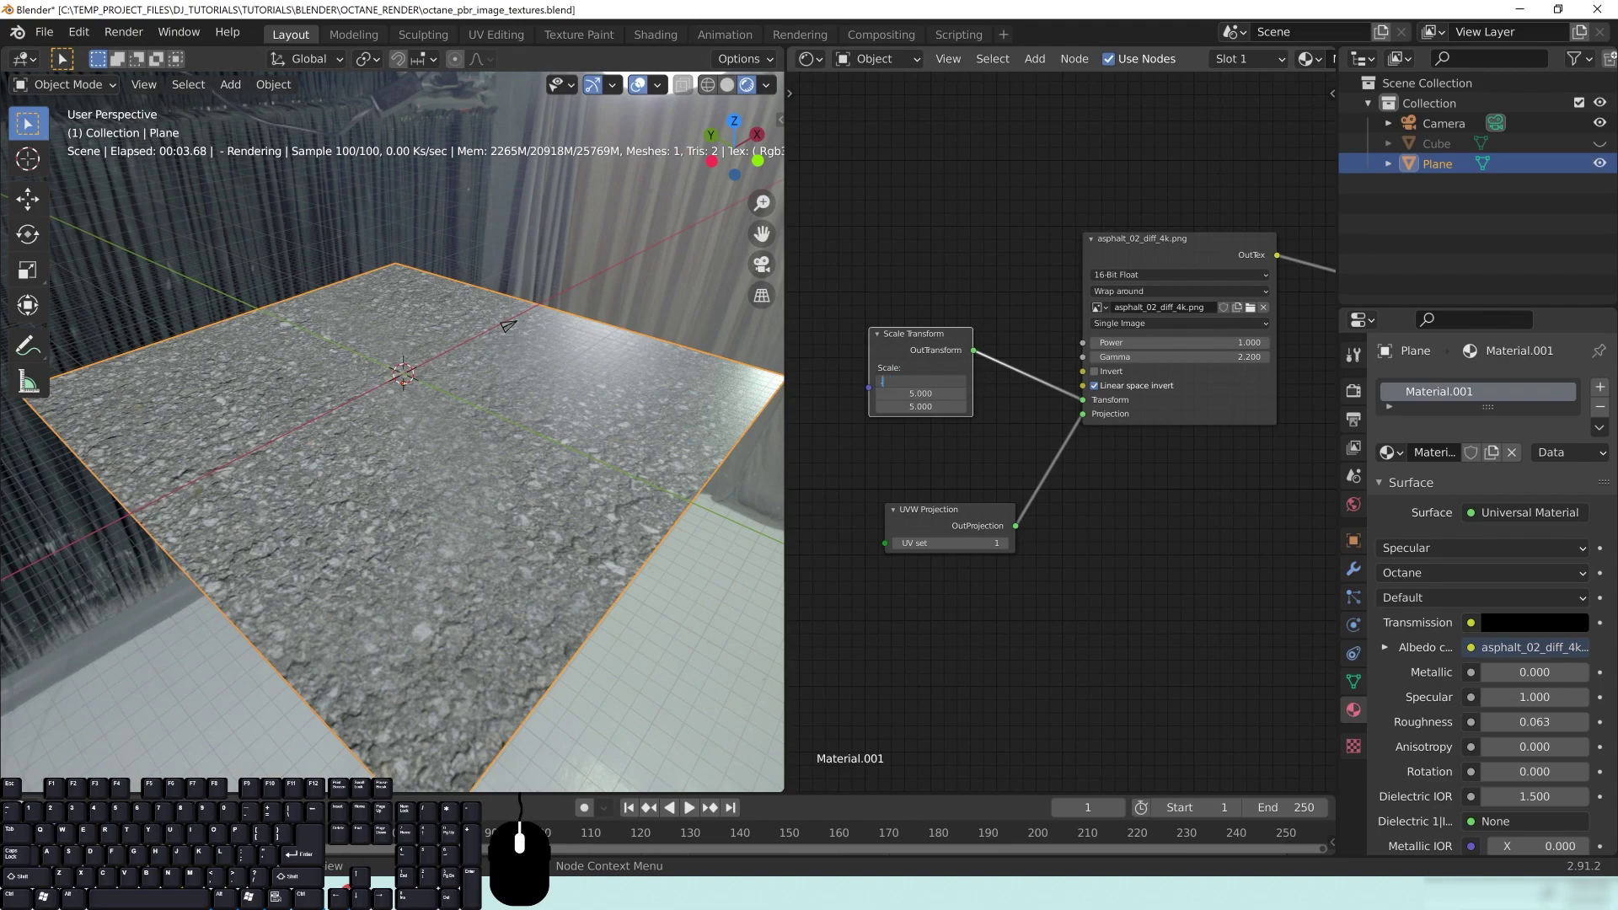
pyautogui.write('0.2')
pyautogui.press('Return')
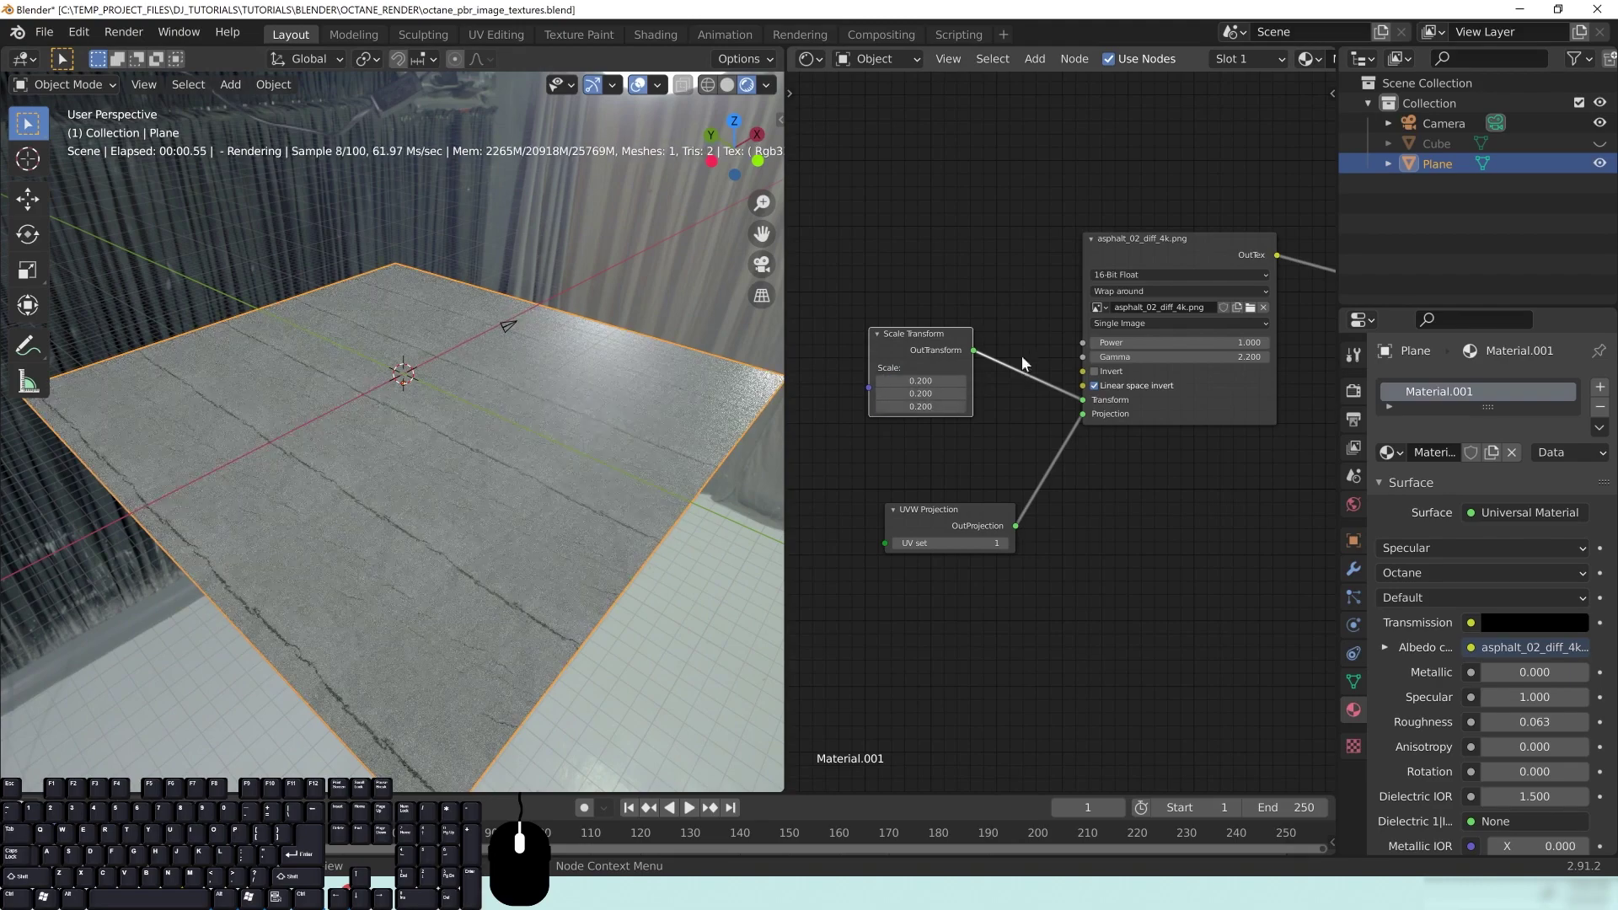
pyautogui.moveTo(671, 614); pyautogui.dragTo(437, 550, button='middle')
pyautogui.moveTo(541, 362); pyautogui.dragTo(497, 476, button='middle')
pyautogui.moveTo(612, 506); pyautogui.dragTo(482, 476, button='middle')
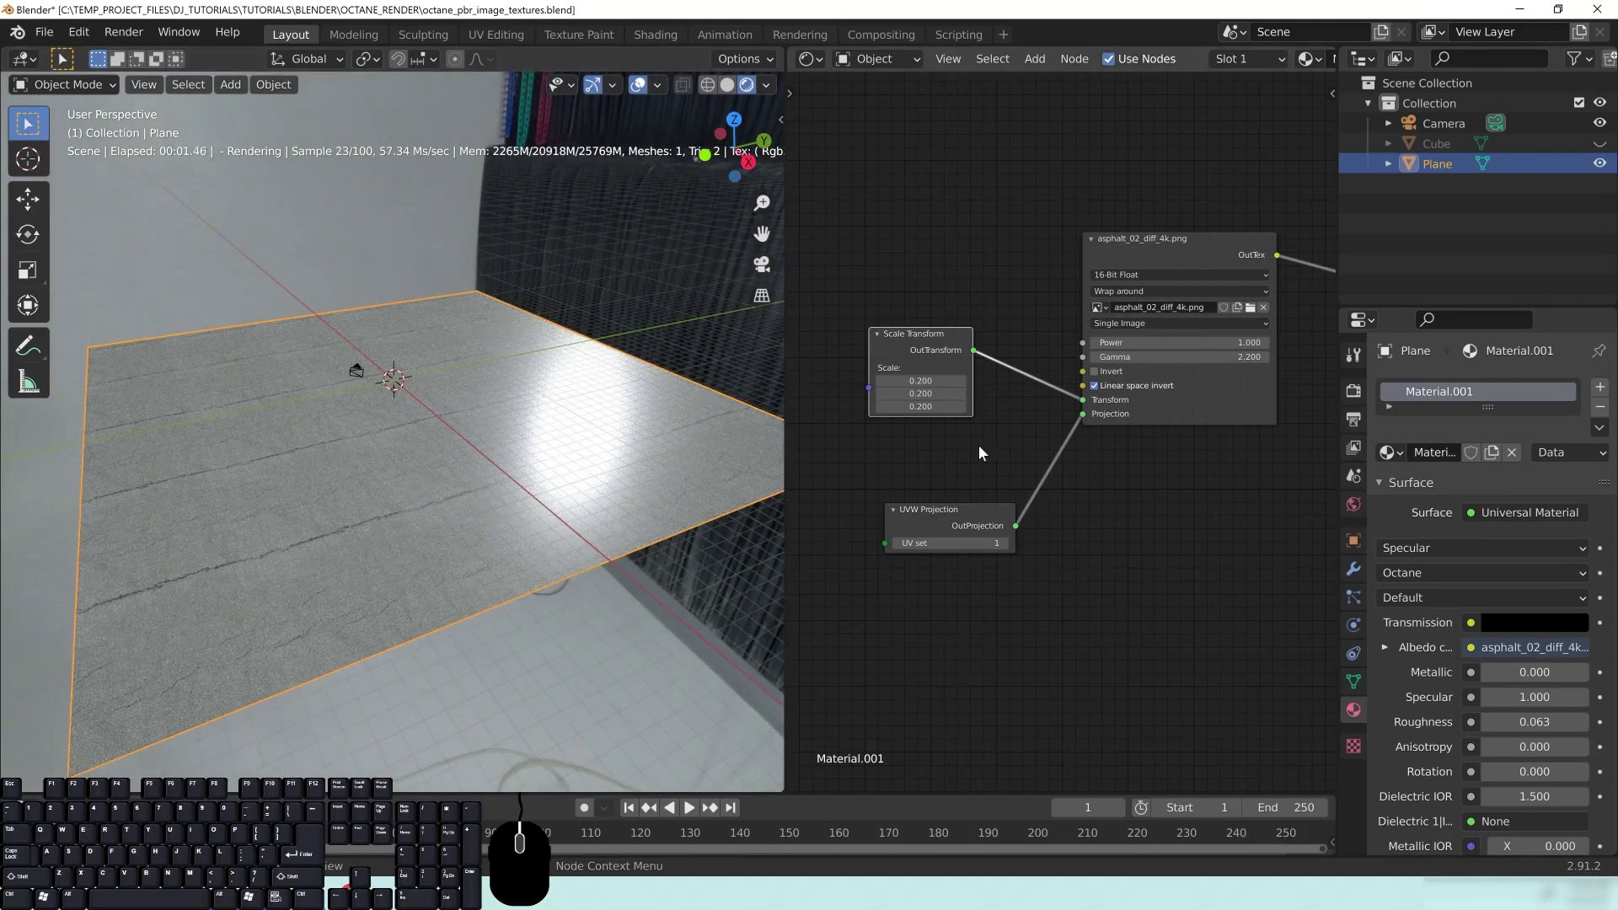
# Set the first Scale Transform value to 0.5 and the second to 0.05 for uneven texture tiling
pyautogui.moveTo(1015, 465); pyautogui.dragTo(1023, 464, button='middle')
pyautogui.press('BackSpace')
pyautogui.write('5')
pyautogui.press('Return')
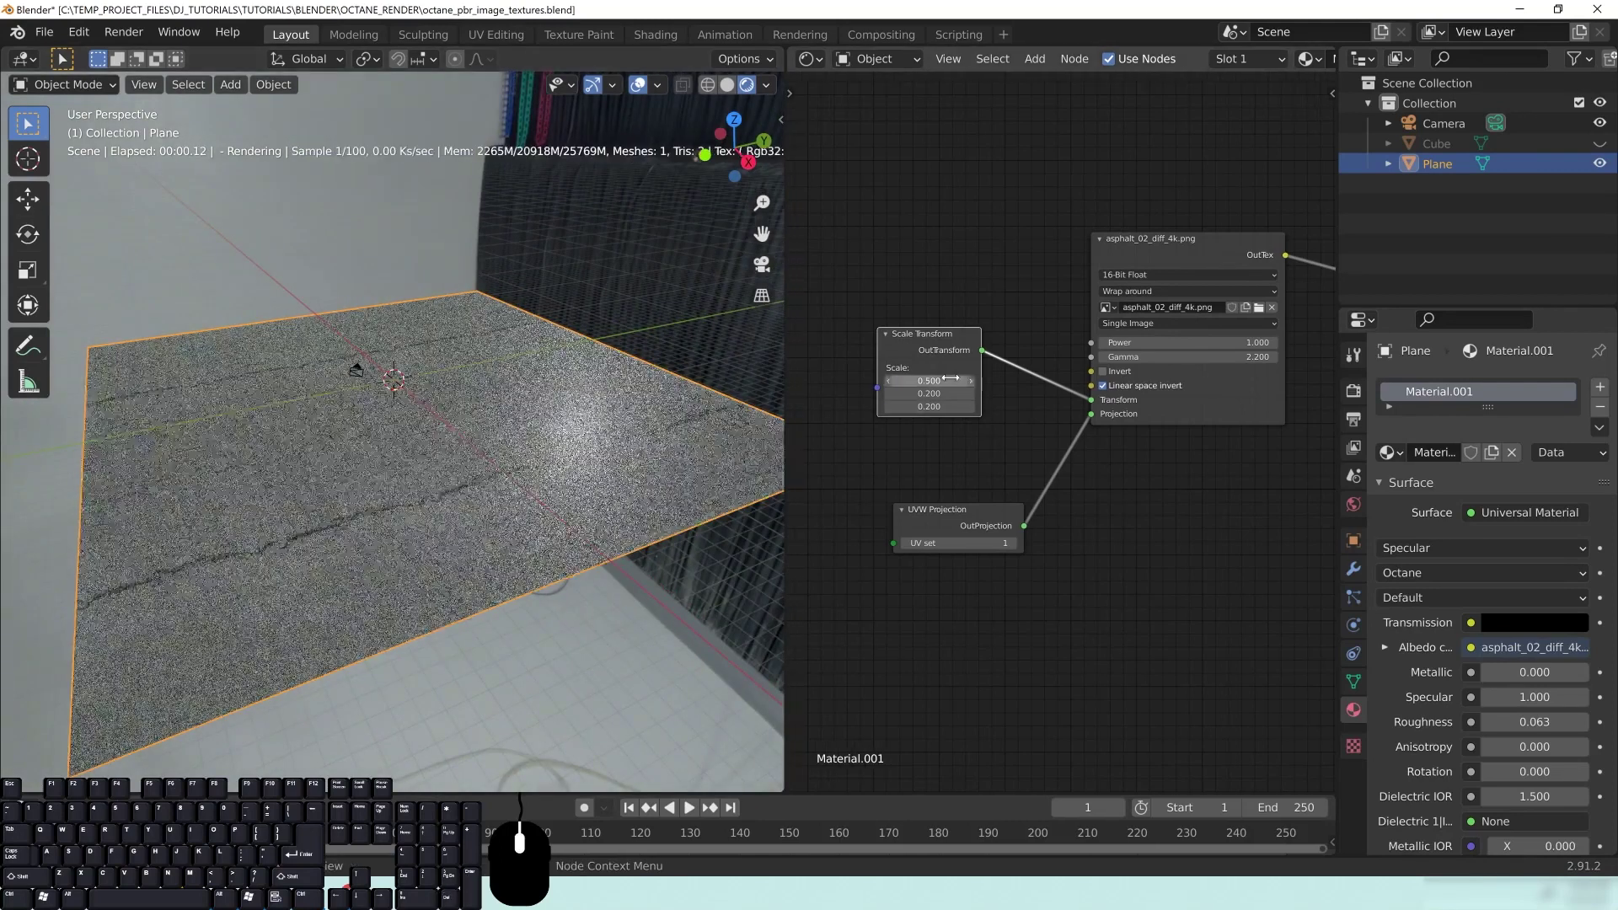
pyautogui.doubleClick(934, 392)
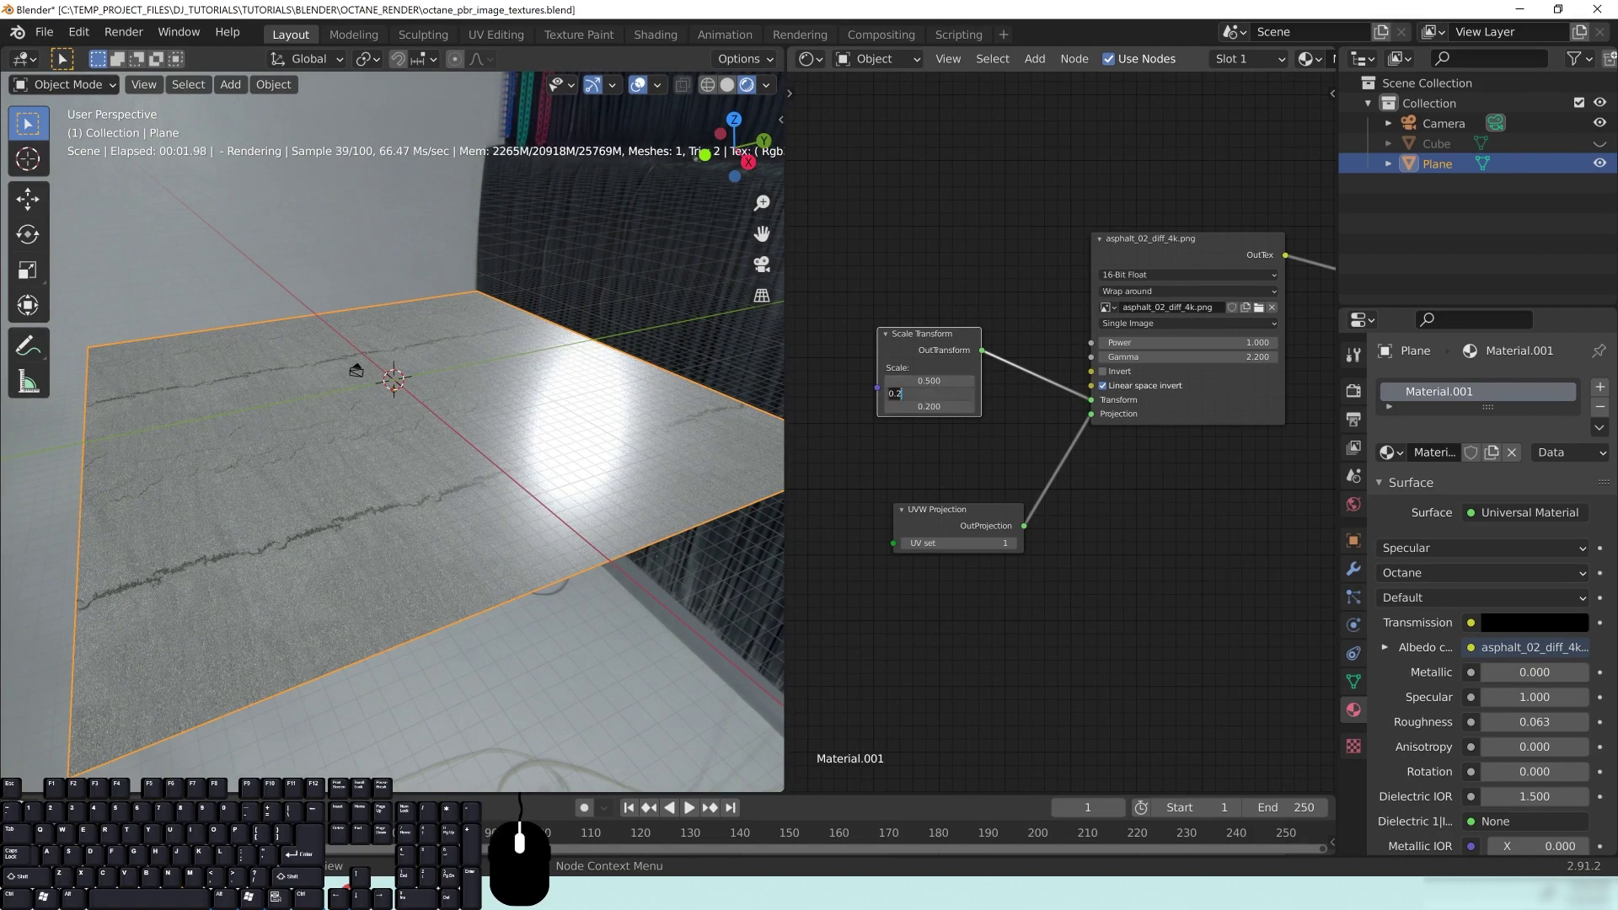
pyautogui.write('0.05')
pyautogui.press('Return')
pyautogui.moveTo(387, 460); pyautogui.dragTo(367, 474, button='middle')
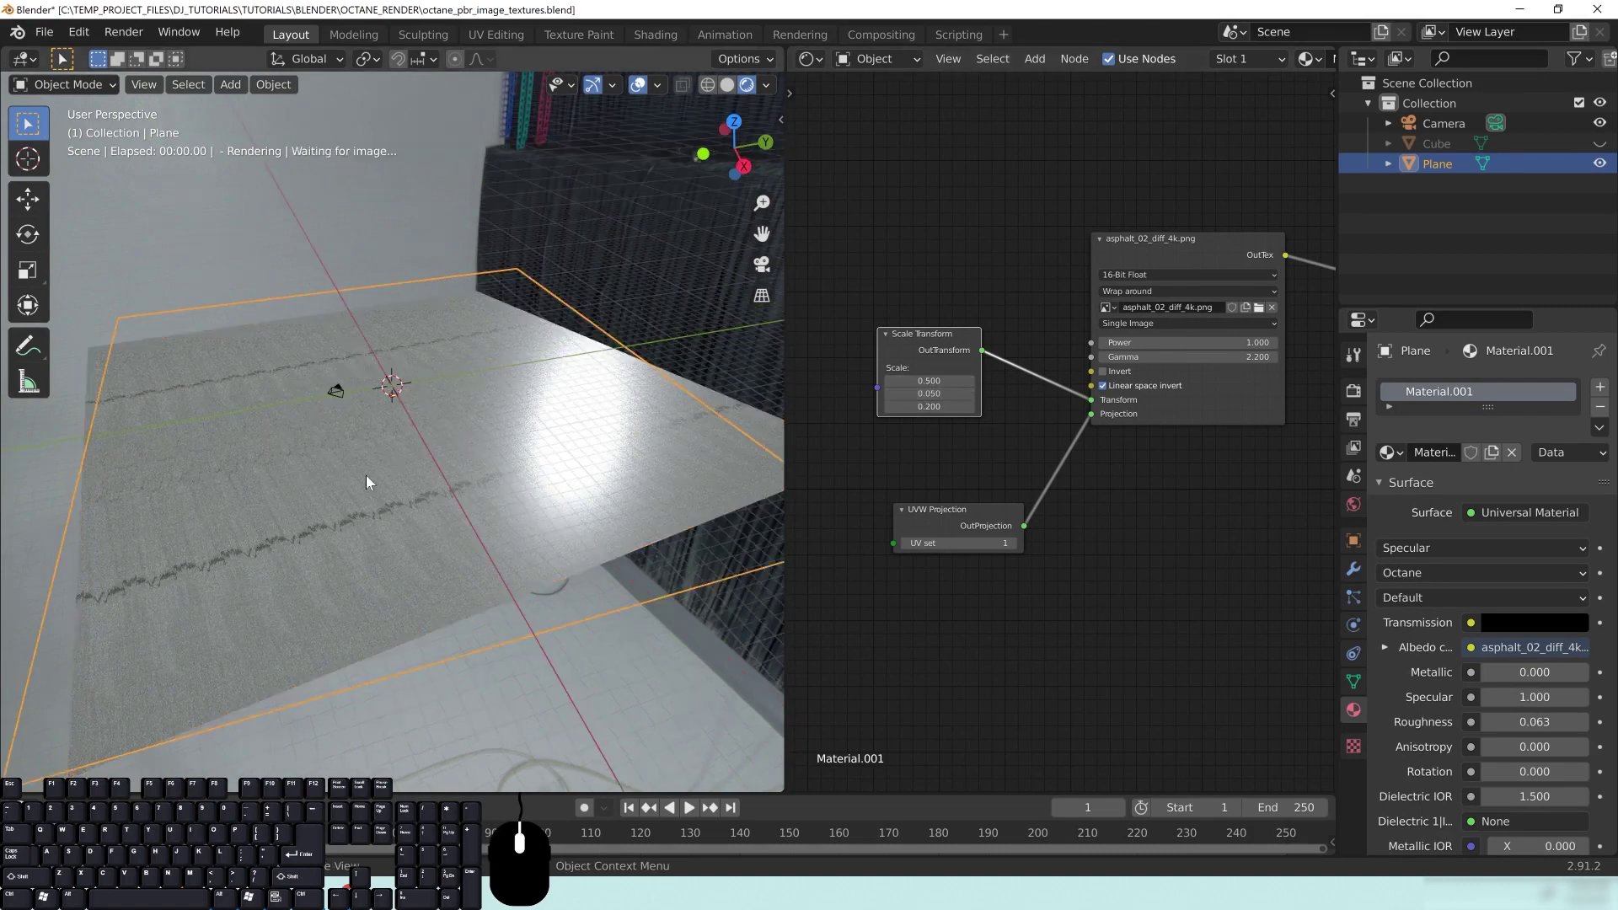
# Set all three Scale Transform values to 0.2 for even texture tiling across the plane
pyautogui.scroll(4, 427, 541)
pyautogui.moveTo(516, 588); pyautogui.dragTo(530, 579, button='middle')
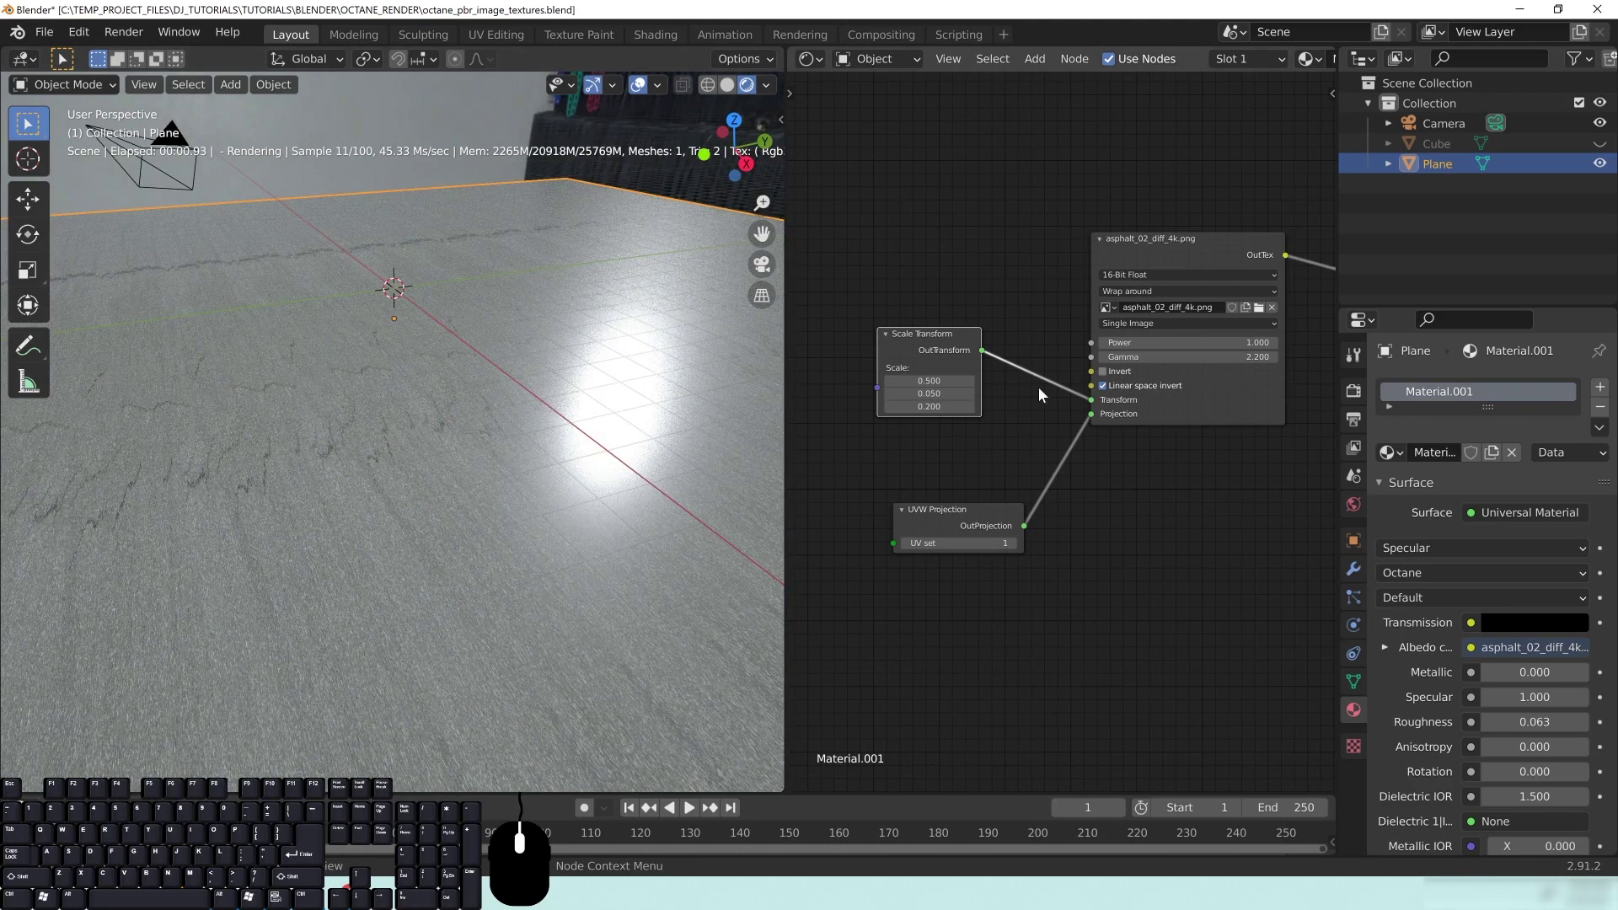
pyautogui.moveTo(982, 382); pyautogui.dragTo(1035, 384)
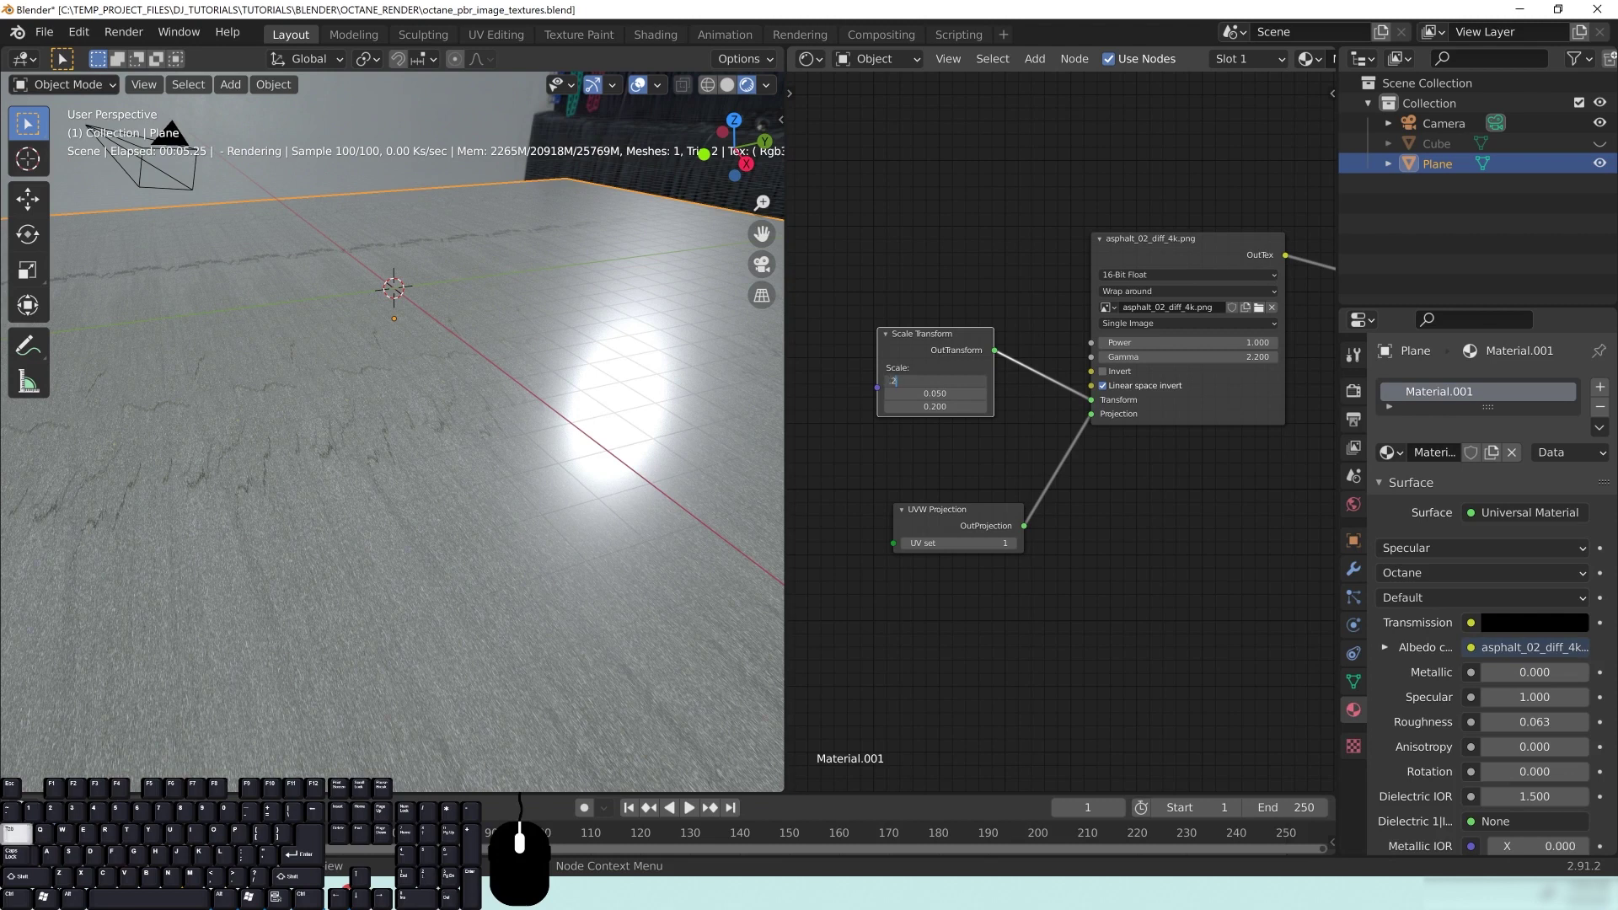
pyautogui.press('Tab')
pyautogui.write('.2')
pyautogui.press('Tab')
pyautogui.write('12')
pyautogui.press('Return')
# Rearrange the Scale Transform, UVW Projection and asphalt_02_diff_4k.png nodes with more space beside the Universal Material
pyautogui.moveTo(935, 335); pyautogui.dragTo(881, 266)
pyautogui.moveTo(958, 512); pyautogui.dragTo(853, 410)
pyautogui.moveTo(1070, 483); pyautogui.dragTo(978, 494, button='middle')
pyautogui.moveTo(1125, 250); pyautogui.dragTo(1035, 250)
pyautogui.scroll(-3, 1078, 506)
pyautogui.scroll(-3, 1072, 522)
pyautogui.moveTo(1105, 536); pyautogui.dragTo(1049, 517, button='middle')
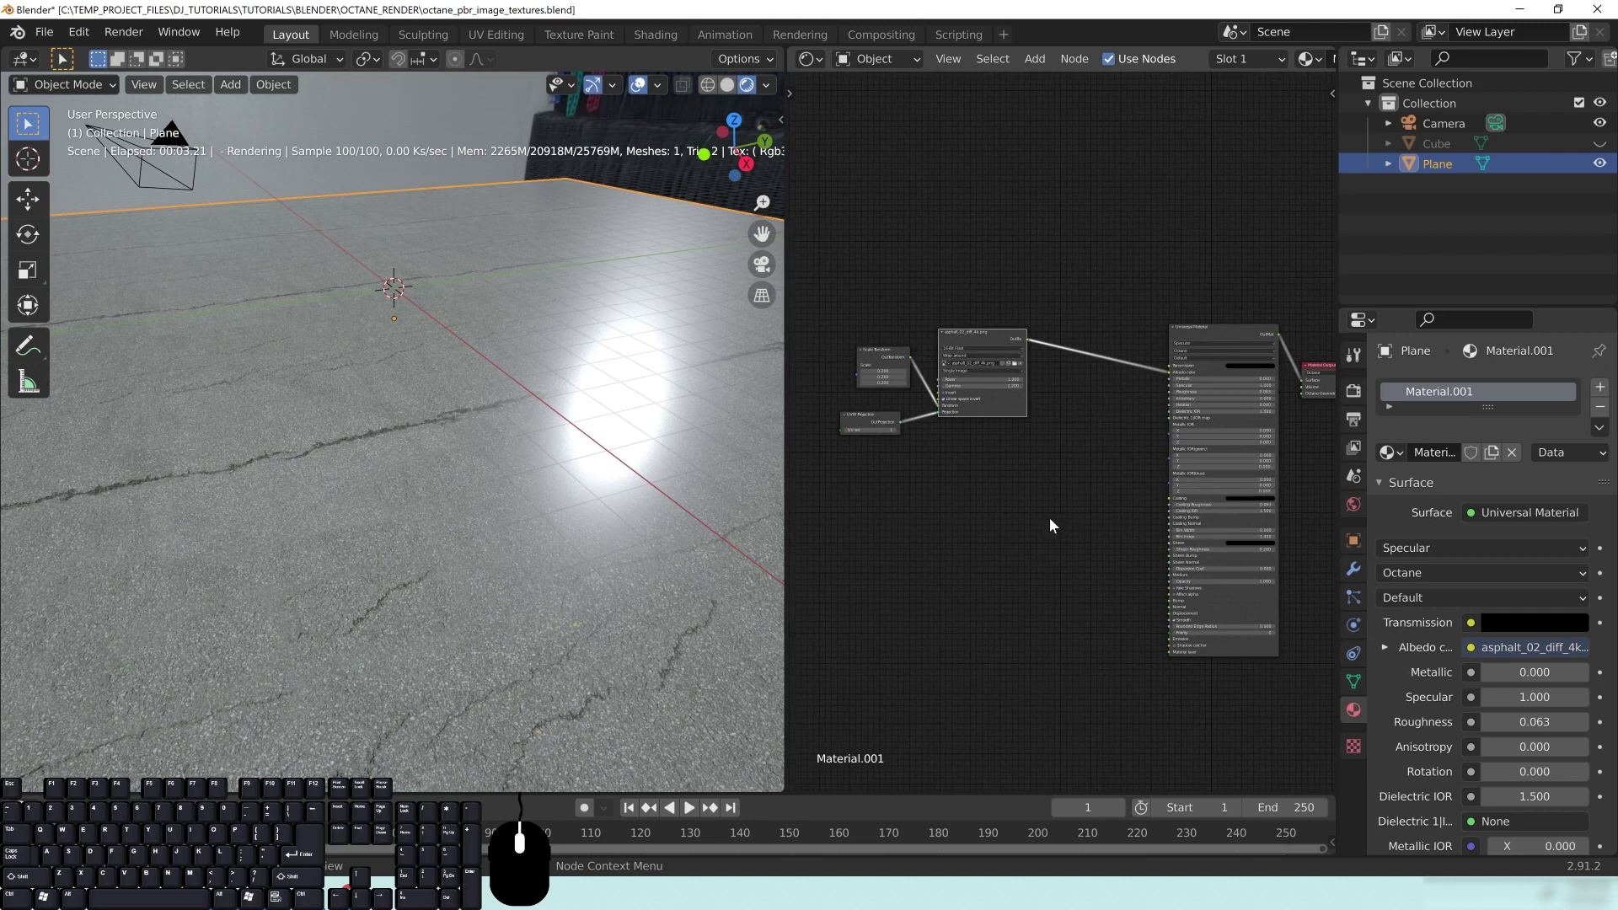
pyautogui.moveTo(1092, 397); pyautogui.dragTo(1055, 399, button='middle')
pyautogui.moveTo(942, 336); pyautogui.dragTo(989, 336)
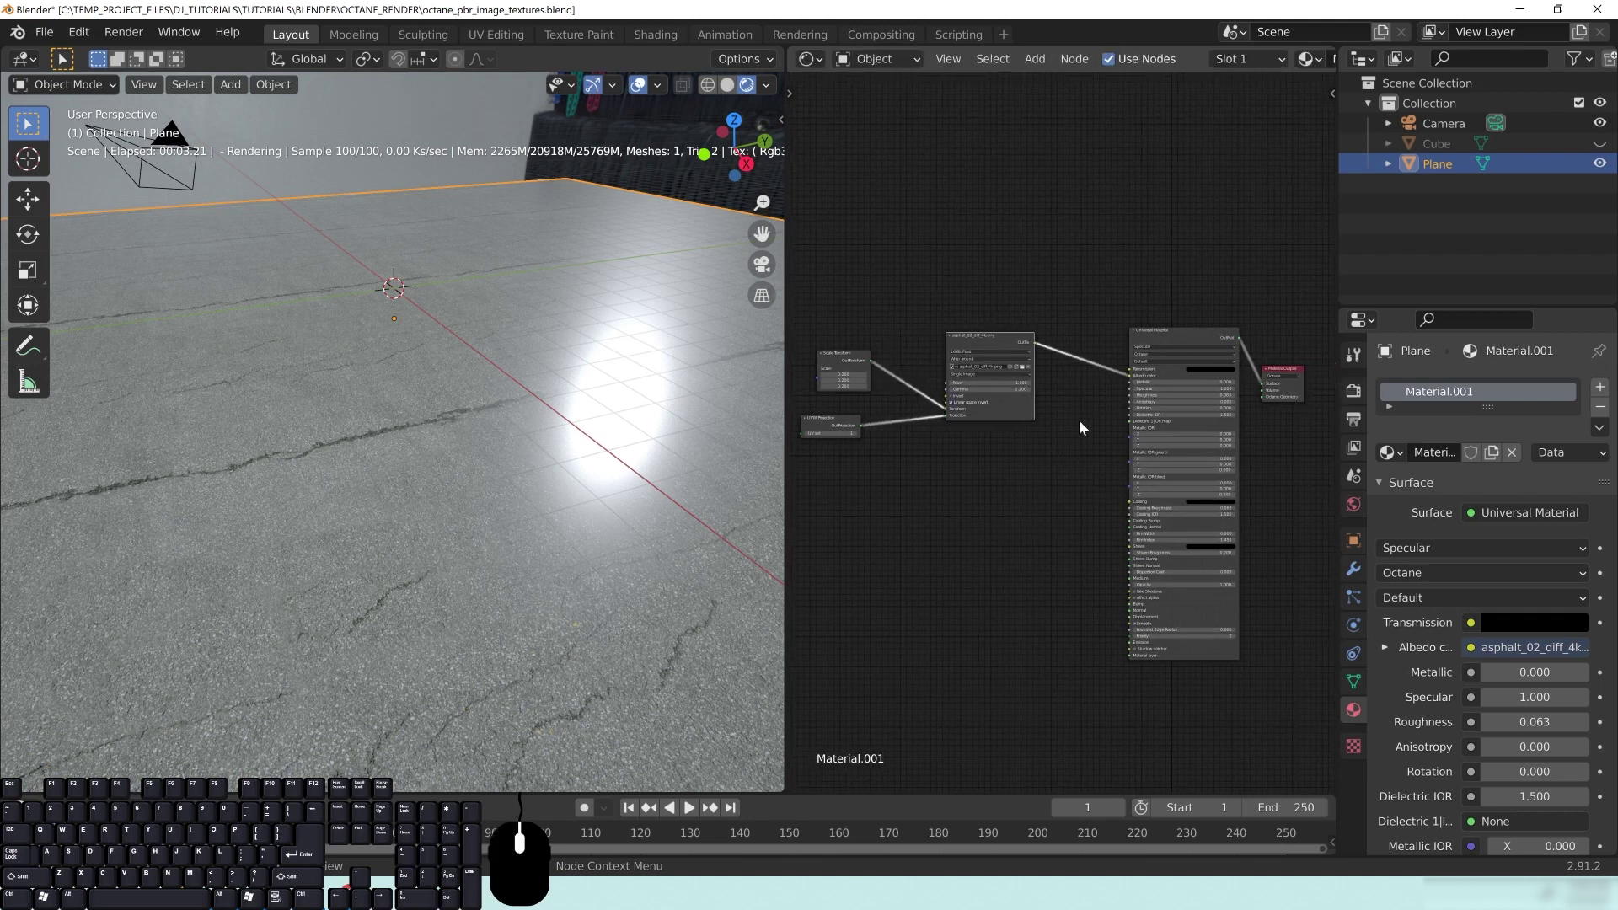
pyautogui.scroll(2, 1078, 419)
pyautogui.moveTo(933, 305); pyautogui.dragTo(946, 343)
# Set all three Scale Transform values to 0.5 and inspect the asphalt texture on the plane
pyautogui.moveTo(255, 442); pyautogui.dragTo(550, 551, button='middle')
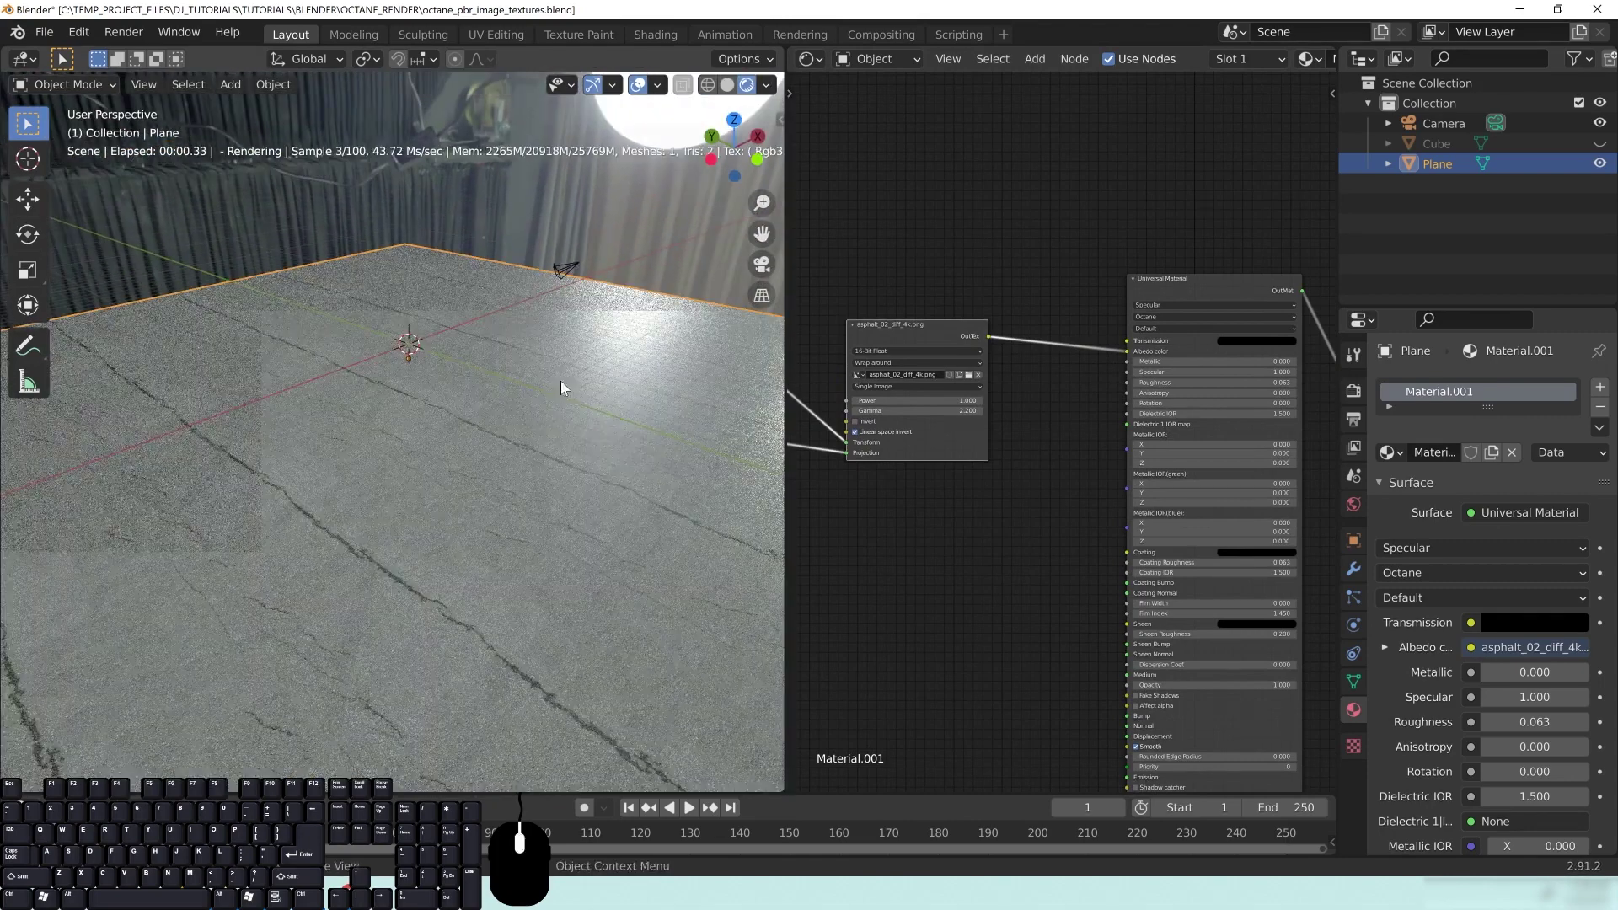
pyautogui.moveTo(964, 534); pyautogui.dragTo(1228, 536, button='middle')
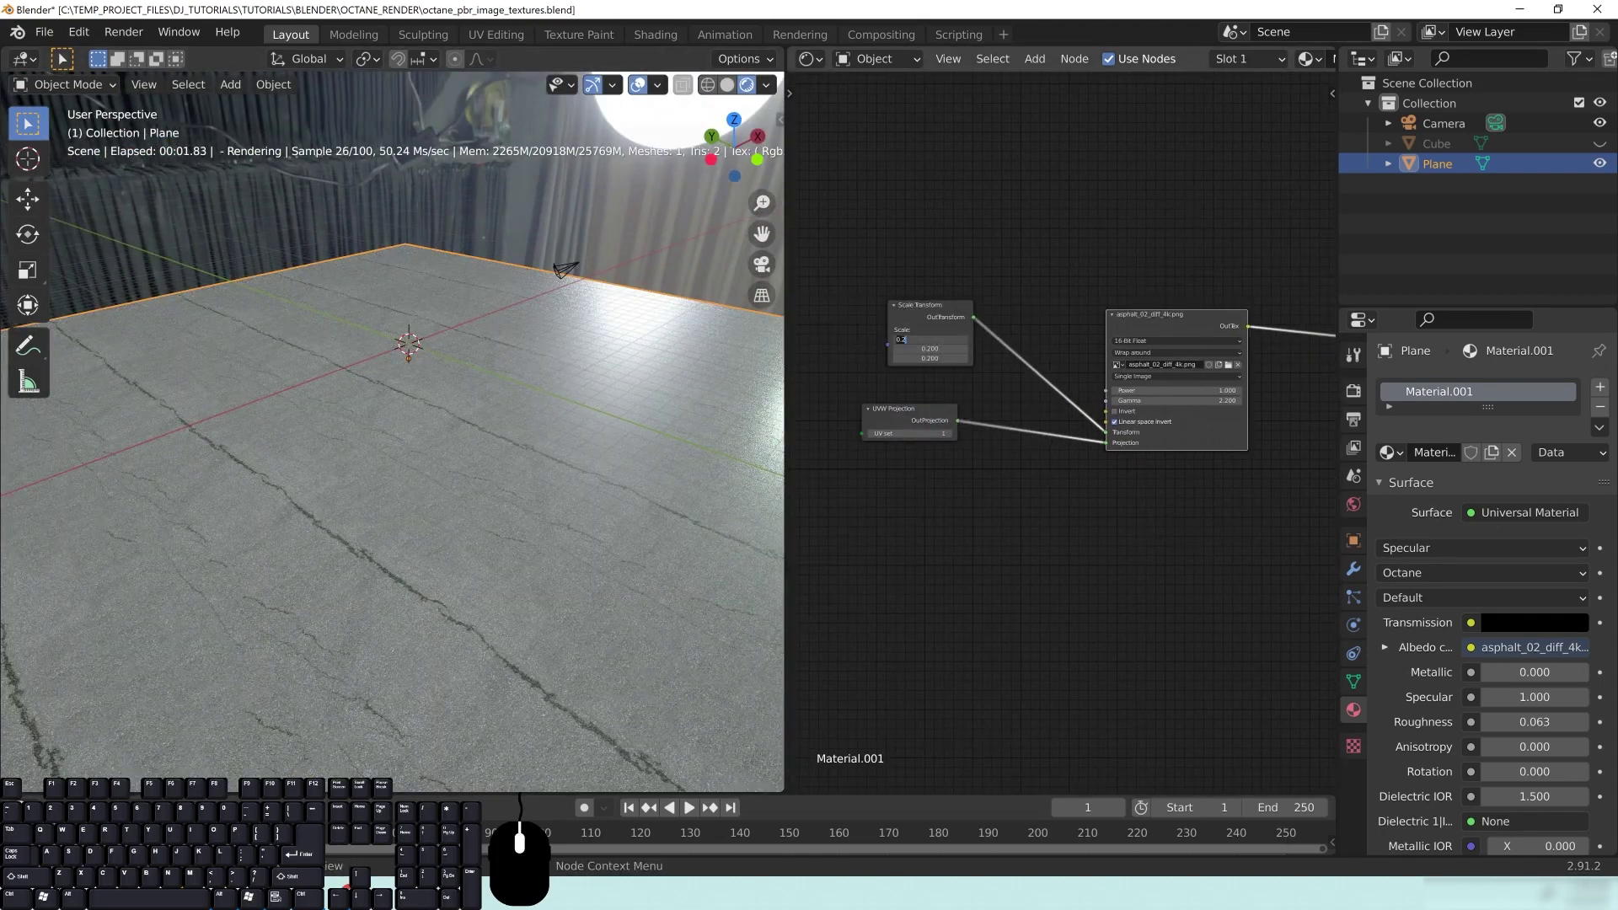
pyautogui.press('Return')
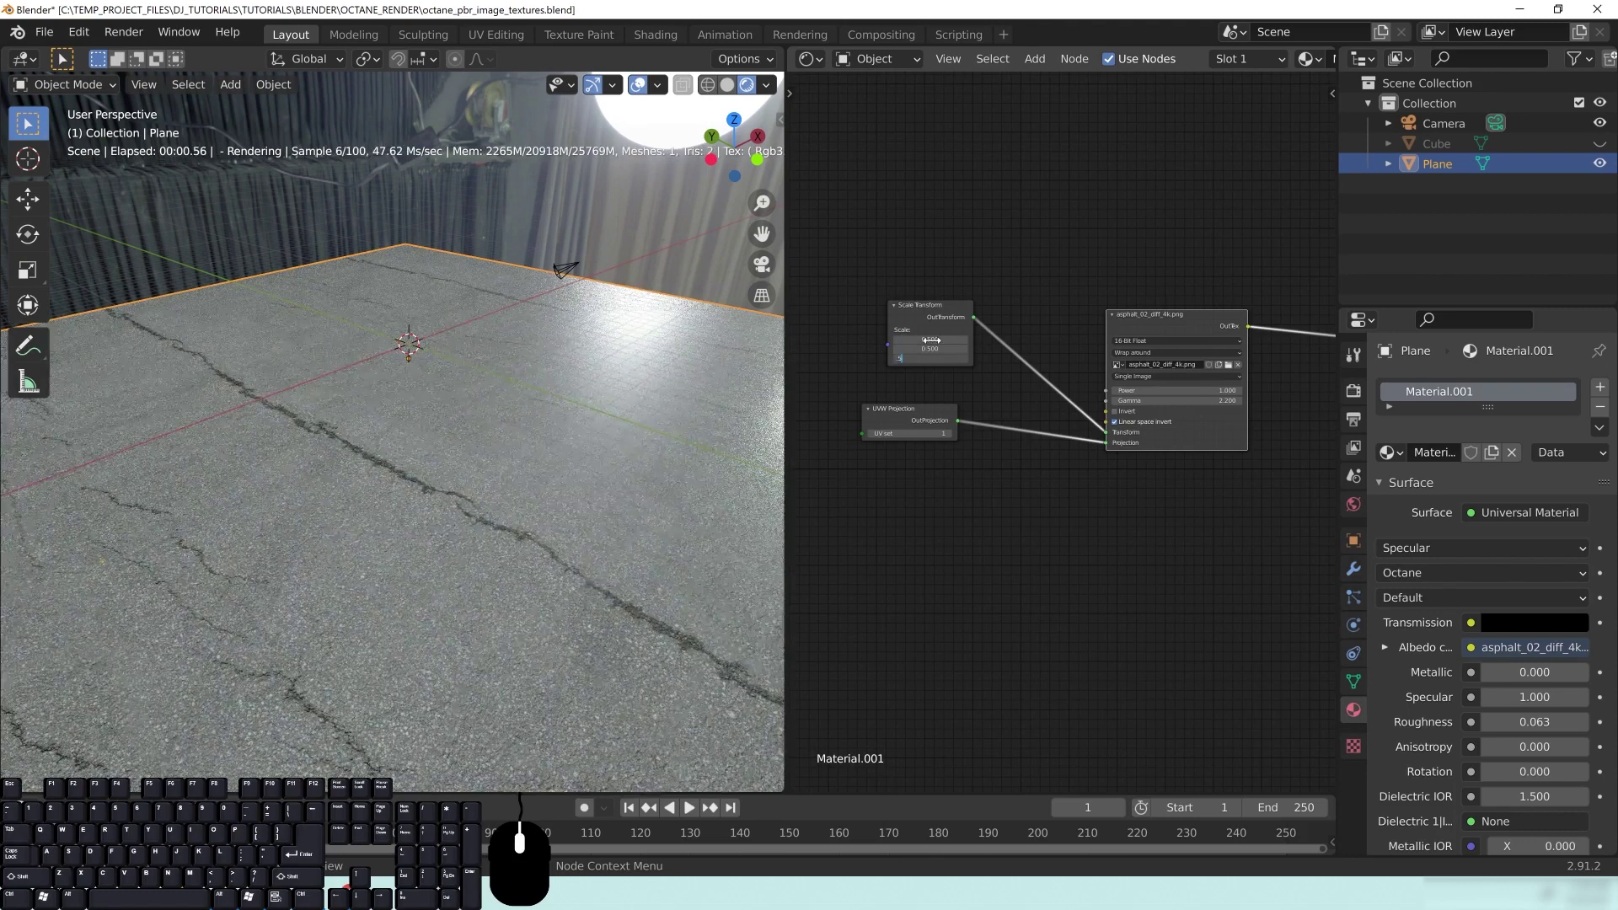
pyautogui.moveTo(460, 428); pyautogui.dragTo(467, 431, button='middle')
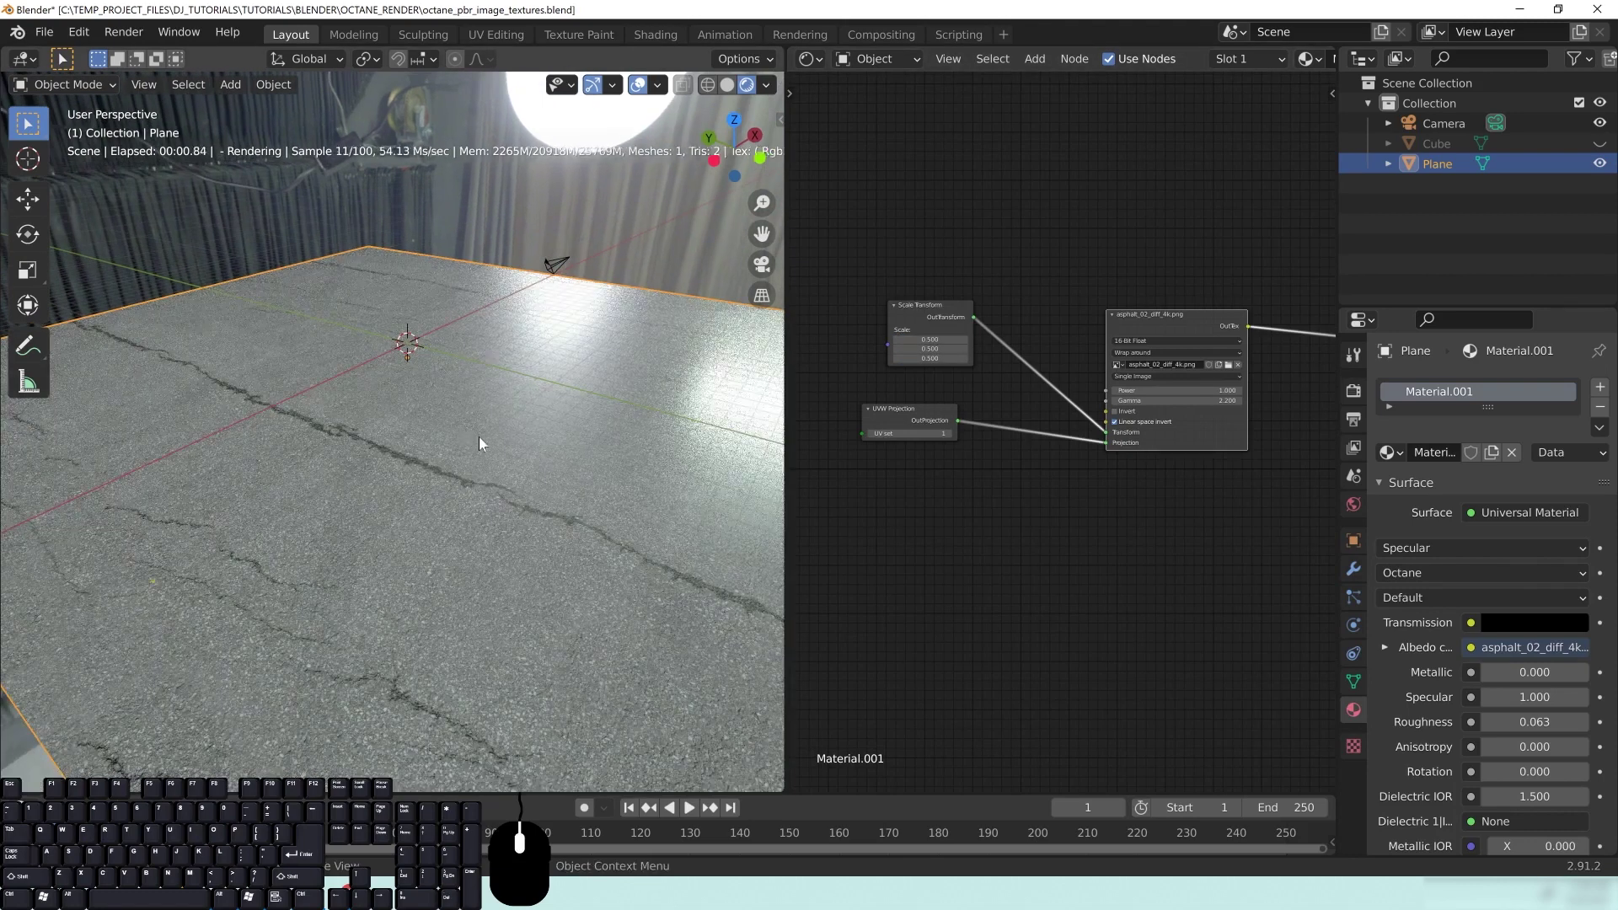
# Duplicate the asphalt_02_diff_4k.png image texture node and place the copy below the original
pyautogui.moveTo(1019, 570); pyautogui.dragTo(904, 556, button='middle')
pyautogui.moveTo(1065, 301); pyautogui.dragTo(1093, 250)
pyautogui.hotkey('shift', 'd')
pyautogui.click(1097, 403)
pyautogui.scroll(3, 1139, 642)
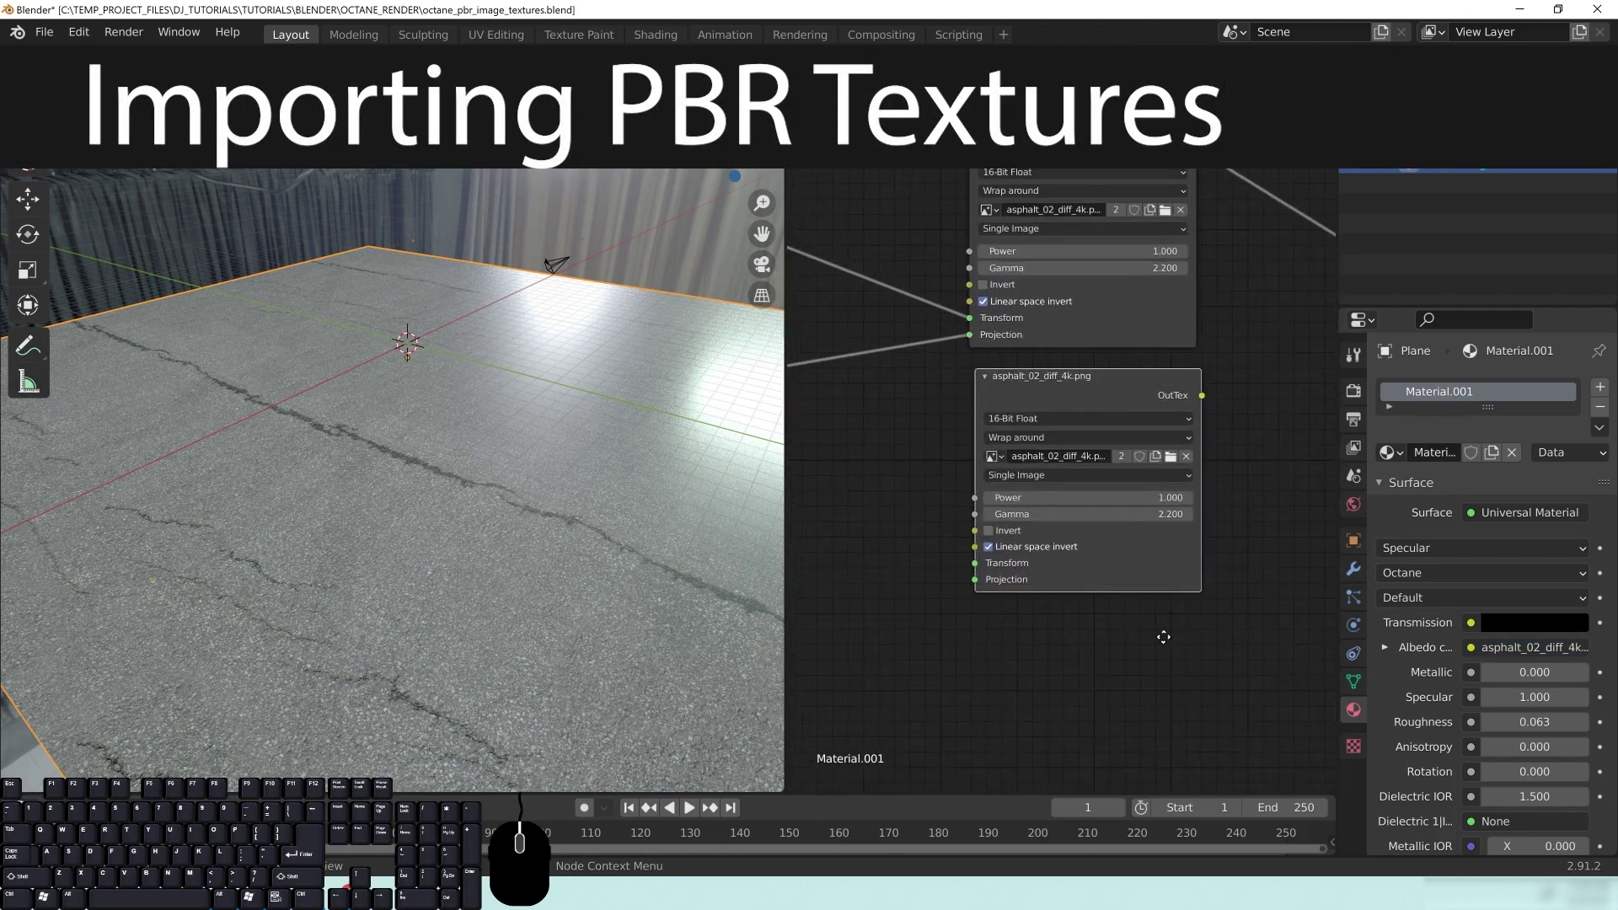
# Load asphalt_02_rough_4k.png from the asphalt_02_4k_png folder into the duplicated texture node
pyautogui.click(1164, 453)
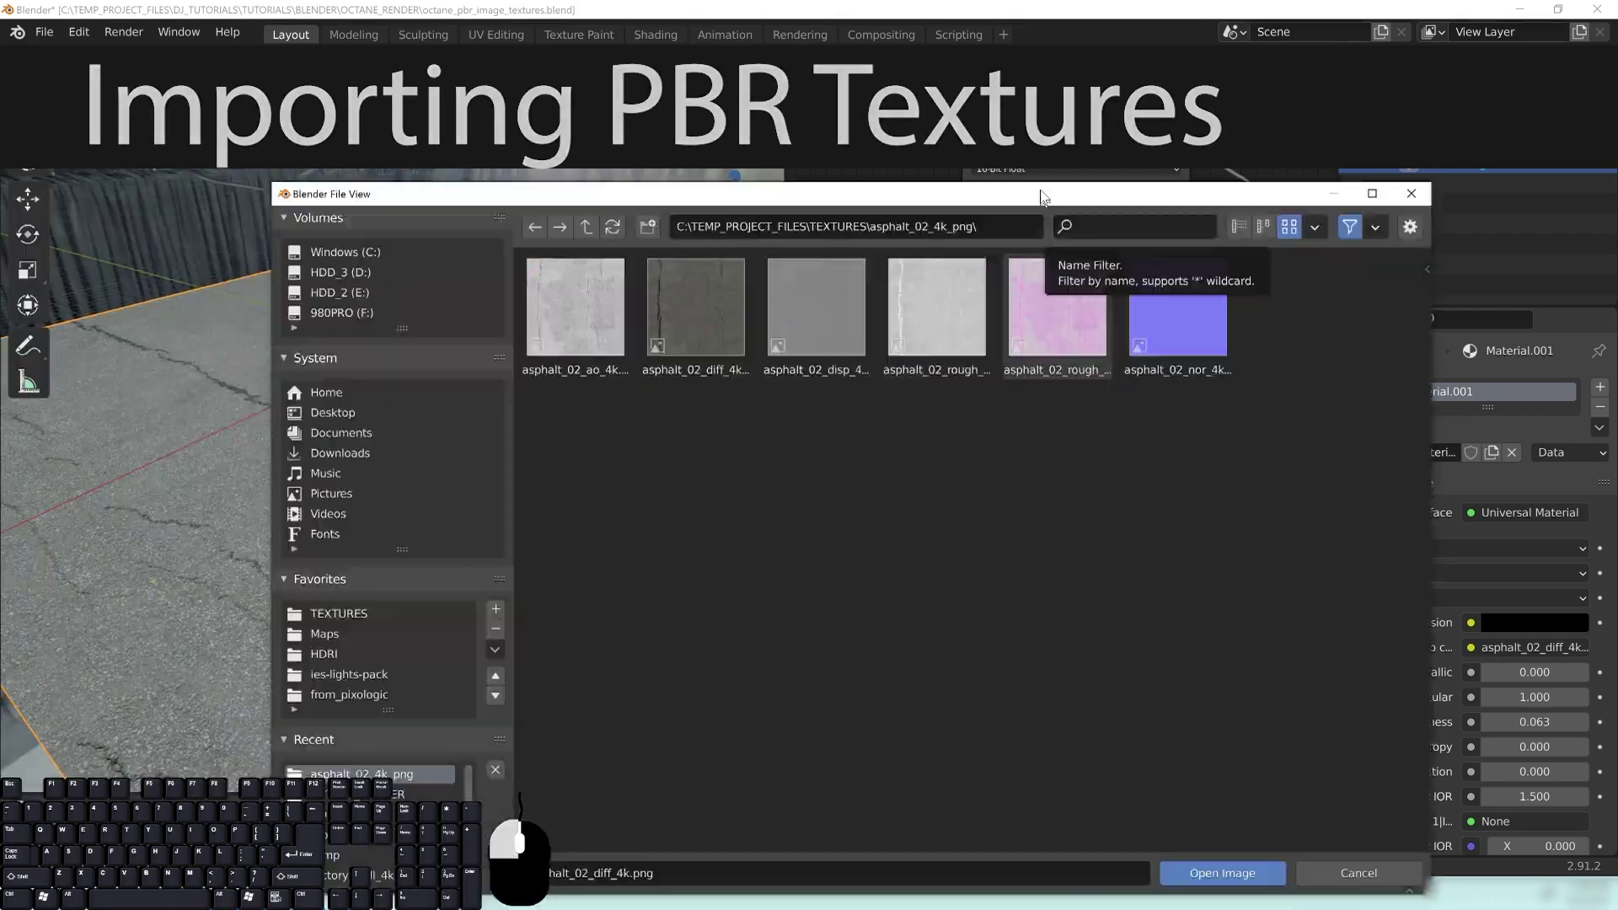
pyautogui.moveTo(1044, 194); pyautogui.dragTo(1031, 152)
pyautogui.click(586, 297)
pyautogui.click(932, 295)
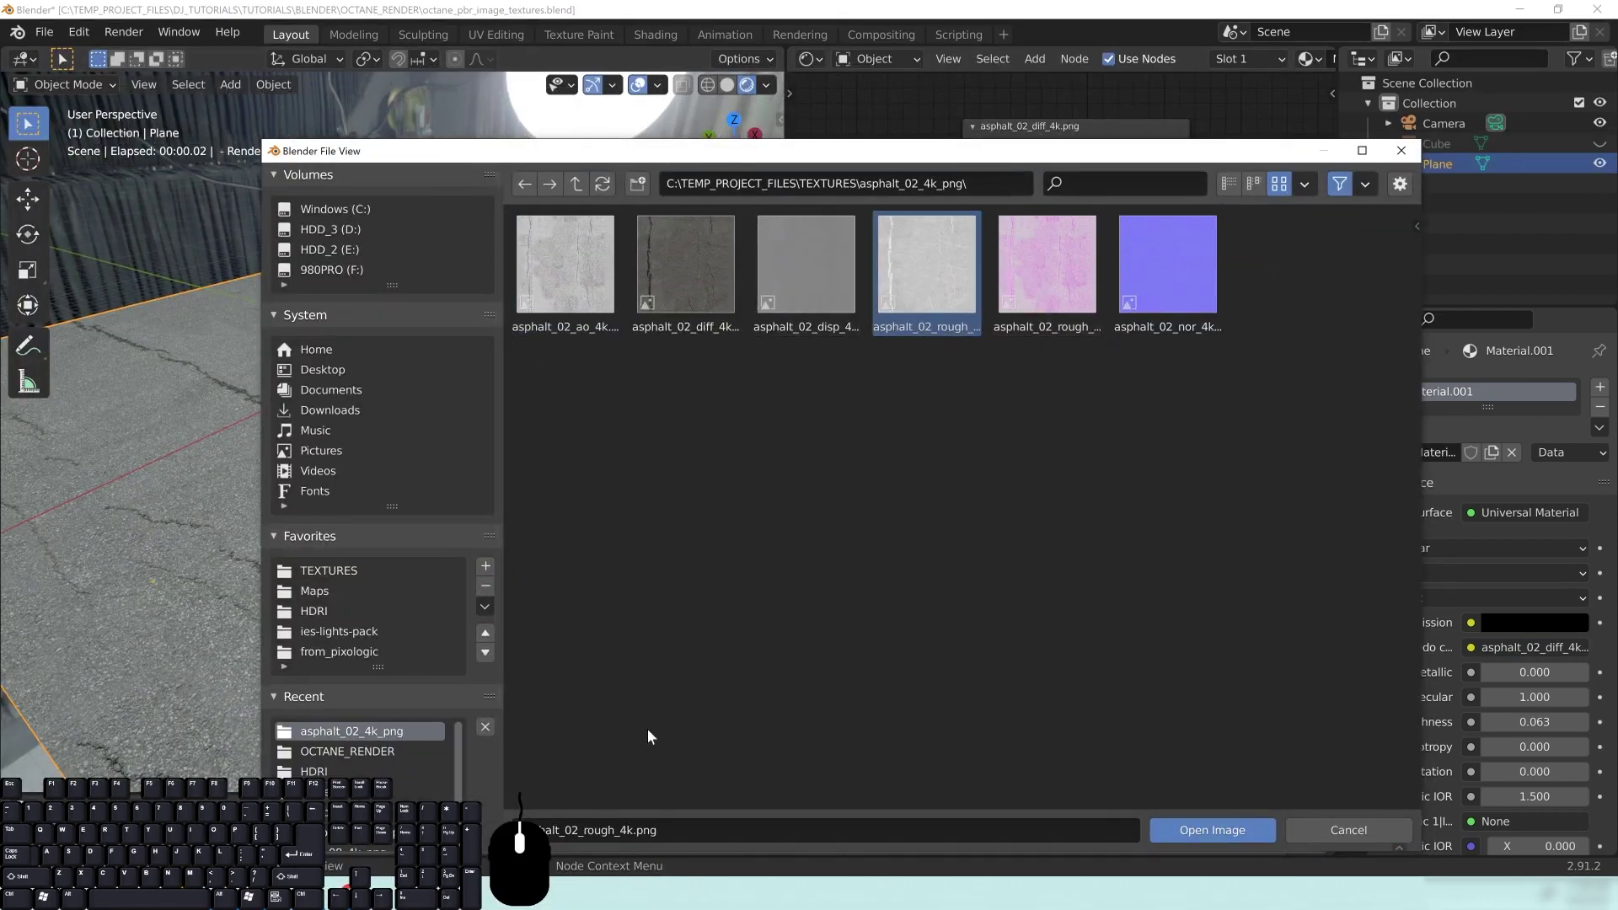
pyautogui.click(1211, 837)
# Link the OutTex of asphalt_02_rough_4k.png to the Roughness input of the Universal Material
pyautogui.moveTo(1207, 592); pyautogui.dragTo(1084, 553, button='middle')
pyautogui.moveTo(1131, 354); pyautogui.dragTo(1030, 336, button='middle')
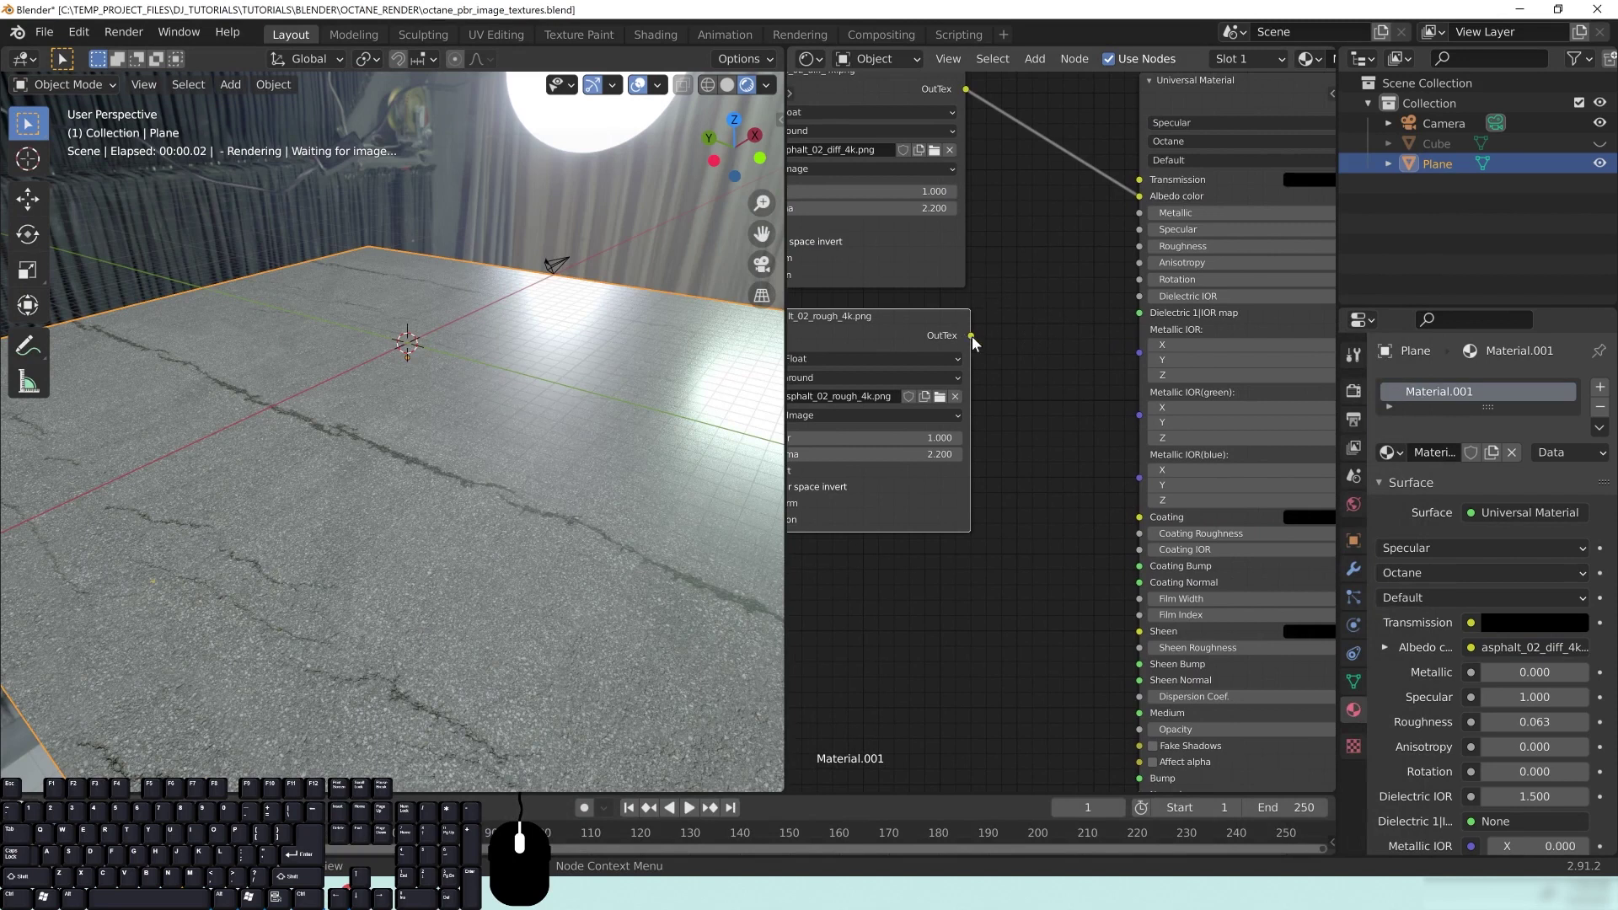
pyautogui.moveTo(1124, 251); pyautogui.dragTo(1129, 249)
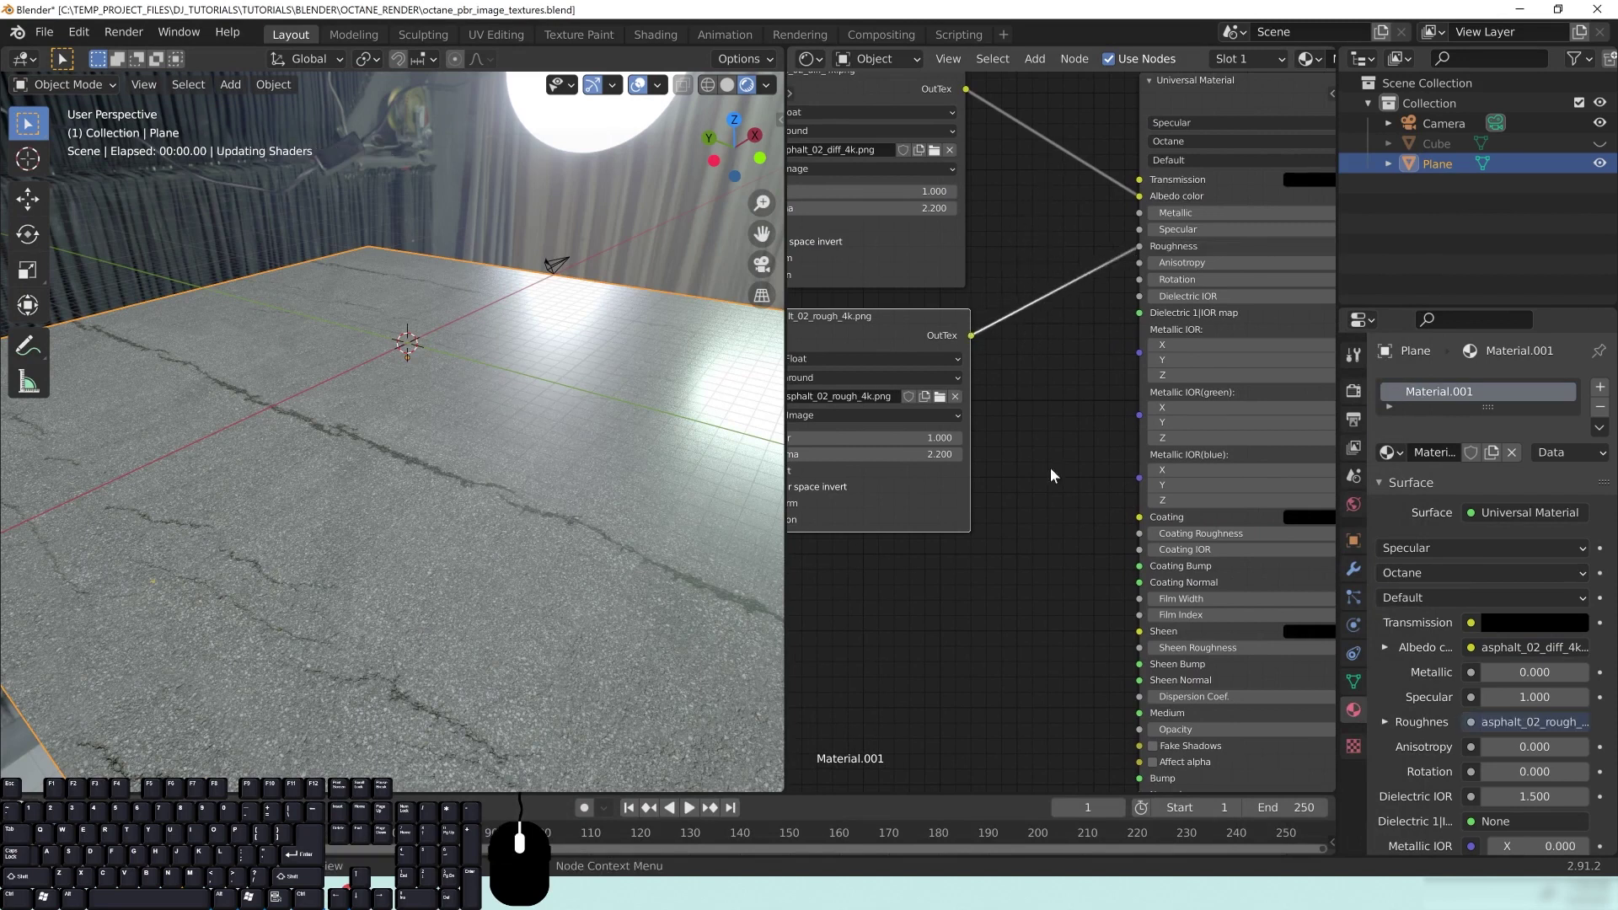
# Link the UVW Projection and Scale Transform outputs to the Projection and Transform inputs of the asphalt_02_rough_4k.png texture
pyautogui.moveTo(873, 667); pyautogui.dragTo(1016, 639, button='middle')
pyautogui.moveTo(958, 576); pyautogui.dragTo(988, 585, button='middle')
pyautogui.moveTo(1053, 312); pyautogui.dragTo(1038, 318)
pyautogui.moveTo(922, 227); pyautogui.dragTo(1109, 169, button='middle')
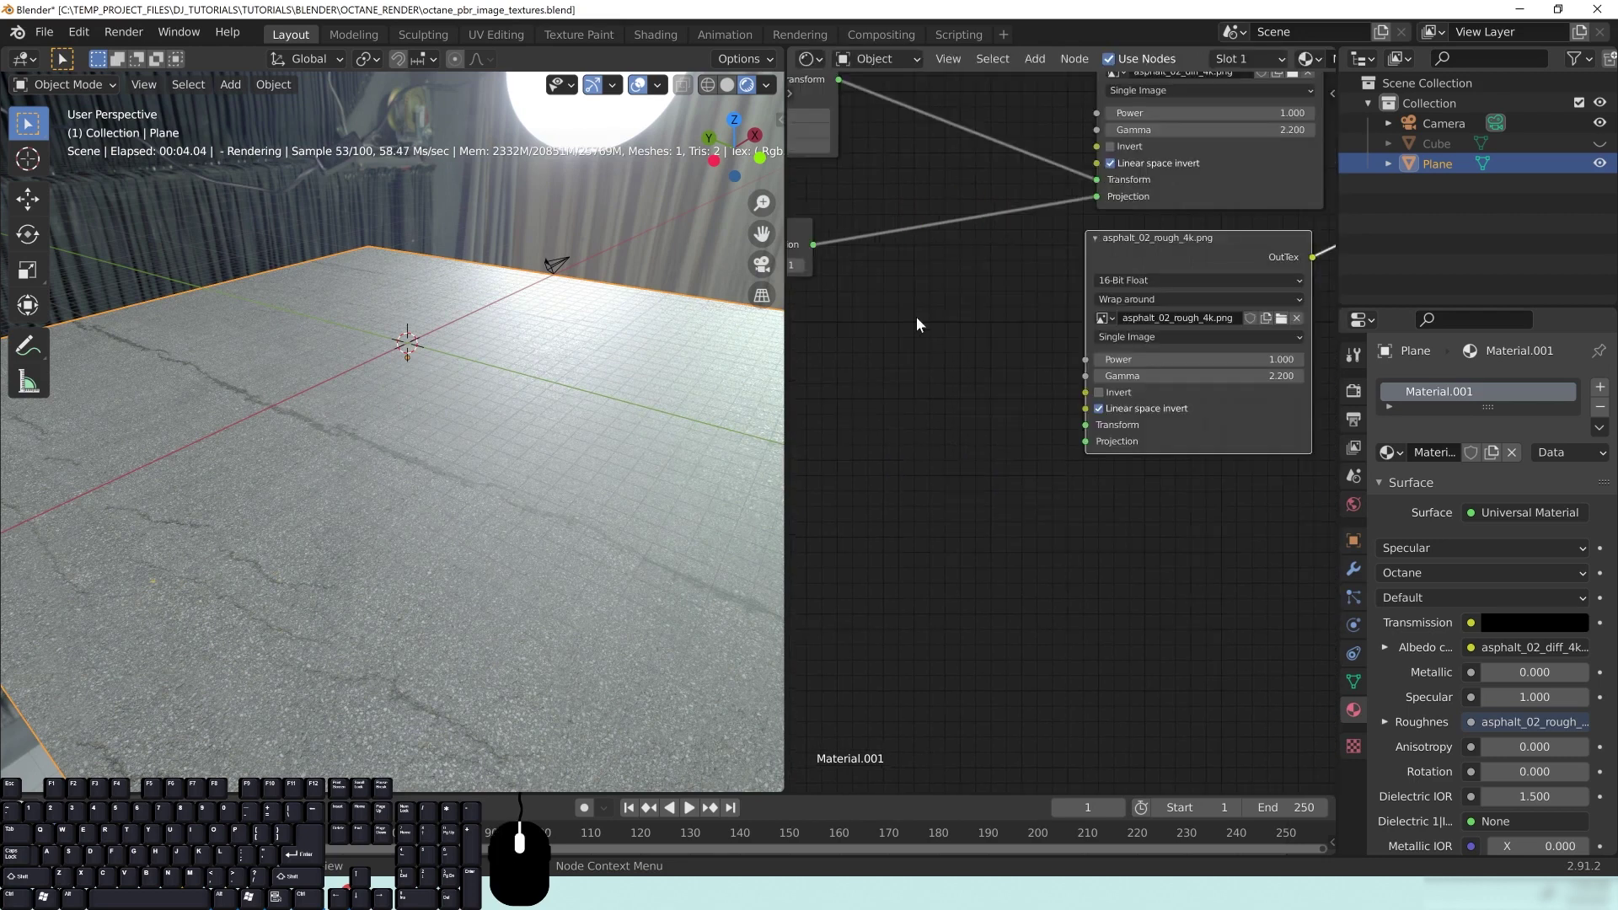
pyautogui.moveTo(917, 324); pyautogui.dragTo(969, 280, button='middle')
pyautogui.moveTo(864, 200); pyautogui.dragTo(1137, 397)
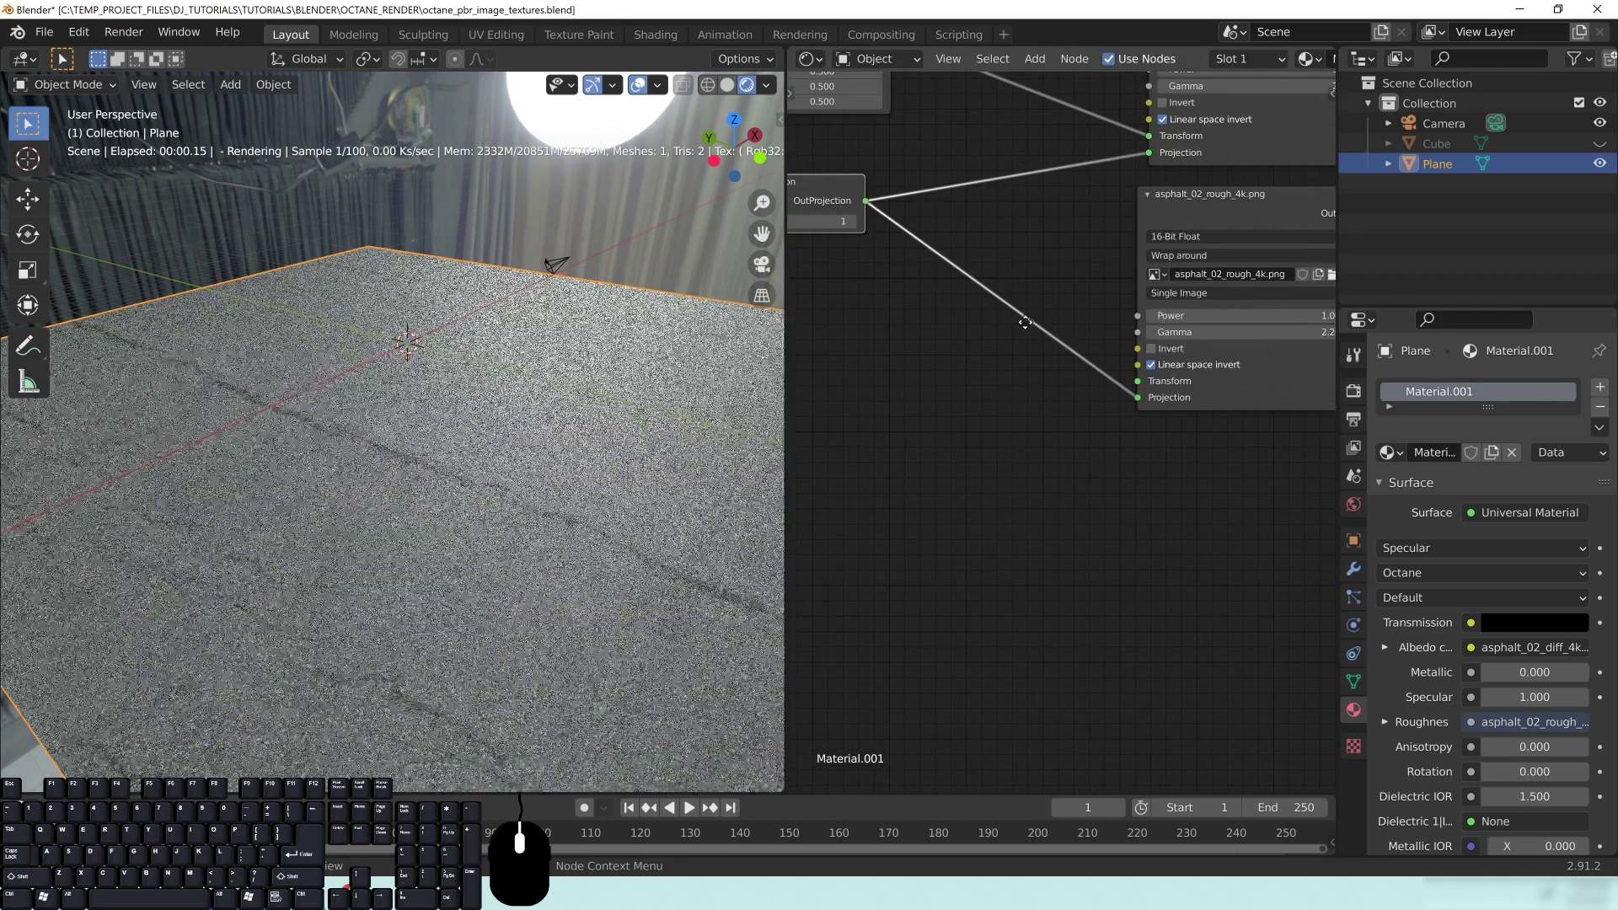
pyautogui.moveTo(1024, 322); pyautogui.dragTo(1027, 452, button='middle')
pyautogui.moveTo(893, 165); pyautogui.dragTo(1140, 511)
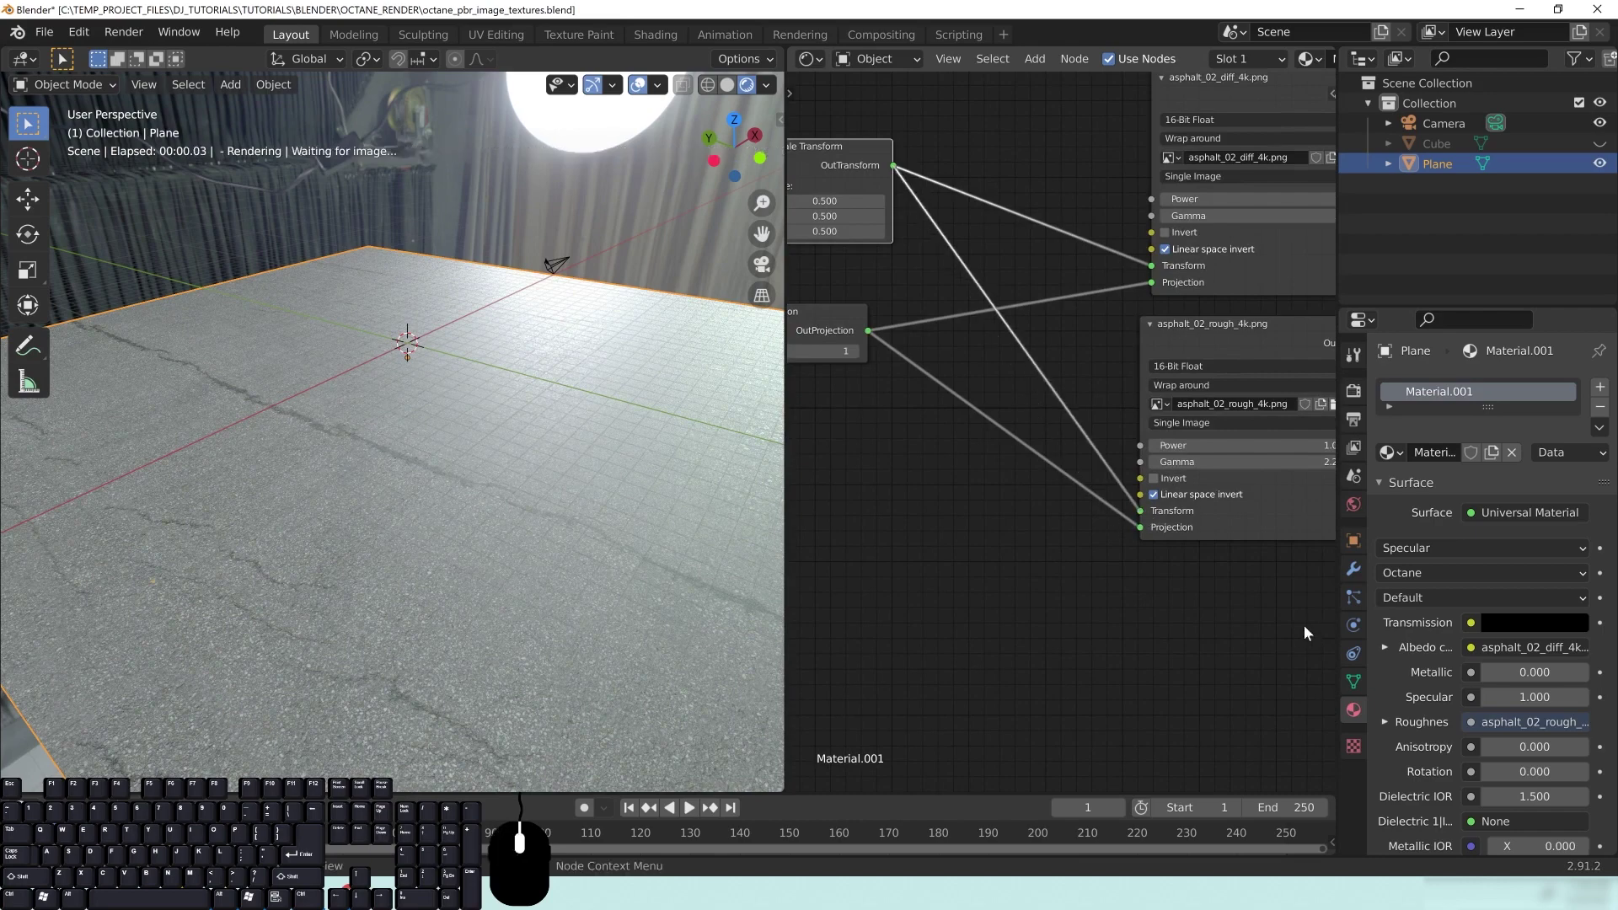
pyautogui.moveTo(1303, 625); pyautogui.dragTo(901, 684, button='middle')
pyautogui.moveTo(1076, 481); pyautogui.dragTo(1092, 481, button='middle')
pyautogui.moveTo(548, 523); pyautogui.dragTo(419, 441, button='middle')
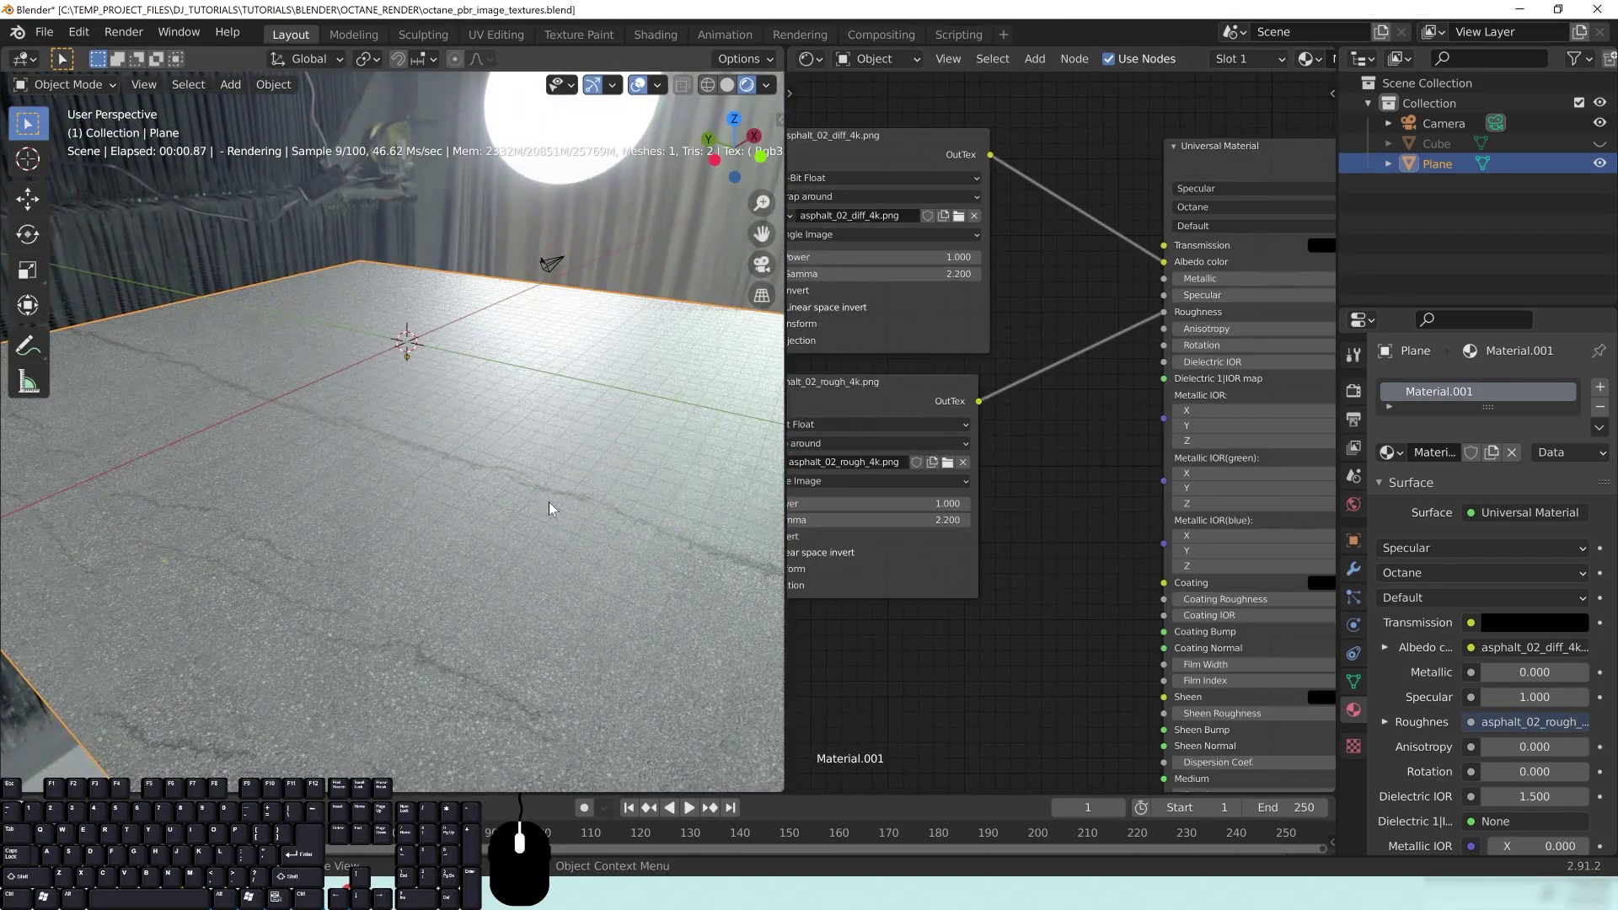
# Tidy the node layout by moving the UVW Projection, Scale Transform and asphalt_02_rough_4k.png nodes
pyautogui.moveTo(1029, 477); pyautogui.dragTo(1075, 441, button='middle')
pyautogui.moveTo(988, 645); pyautogui.dragTo(1116, 641, button='middle')
pyautogui.moveTo(875, 490)
pyautogui.mouseDown(button='middle')
pyautogui.moveTo(1098, 444)
pyautogui.moveTo(1234, 445)
pyautogui.mouseUp(button='middle')
pyautogui.moveTo(909, 315); pyautogui.dragTo(903, 435)
pyautogui.moveTo(914, 154); pyautogui.dragTo(865, 241)
pyautogui.moveTo(1237, 516); pyautogui.dragTo(1027, 510, button='middle')
pyautogui.click(1174, 328)
pyautogui.moveTo(1174, 329); pyautogui.dragTo(1177, 321)
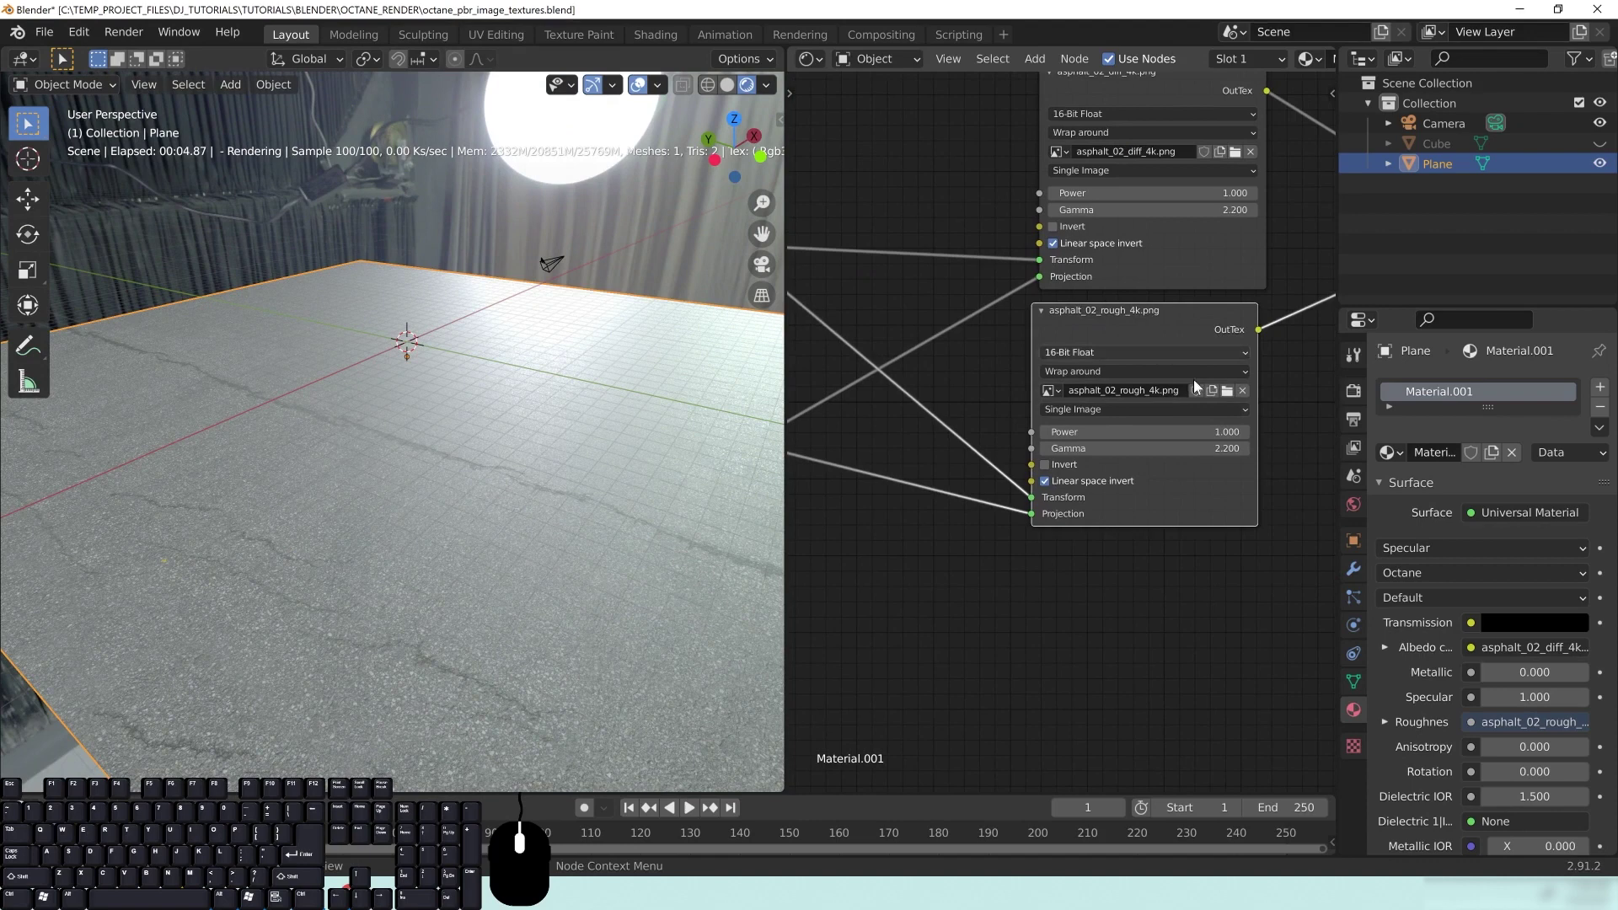
# Examine the roughness map's effect on the plane's reflections from several viewing angles
pyautogui.moveTo(1193, 574); pyautogui.dragTo(1002, 582, button='middle')
pyautogui.moveTo(1147, 463); pyautogui.dragTo(1102, 462, button='middle')
pyautogui.moveTo(501, 573); pyautogui.dragTo(565, 563, button='middle')
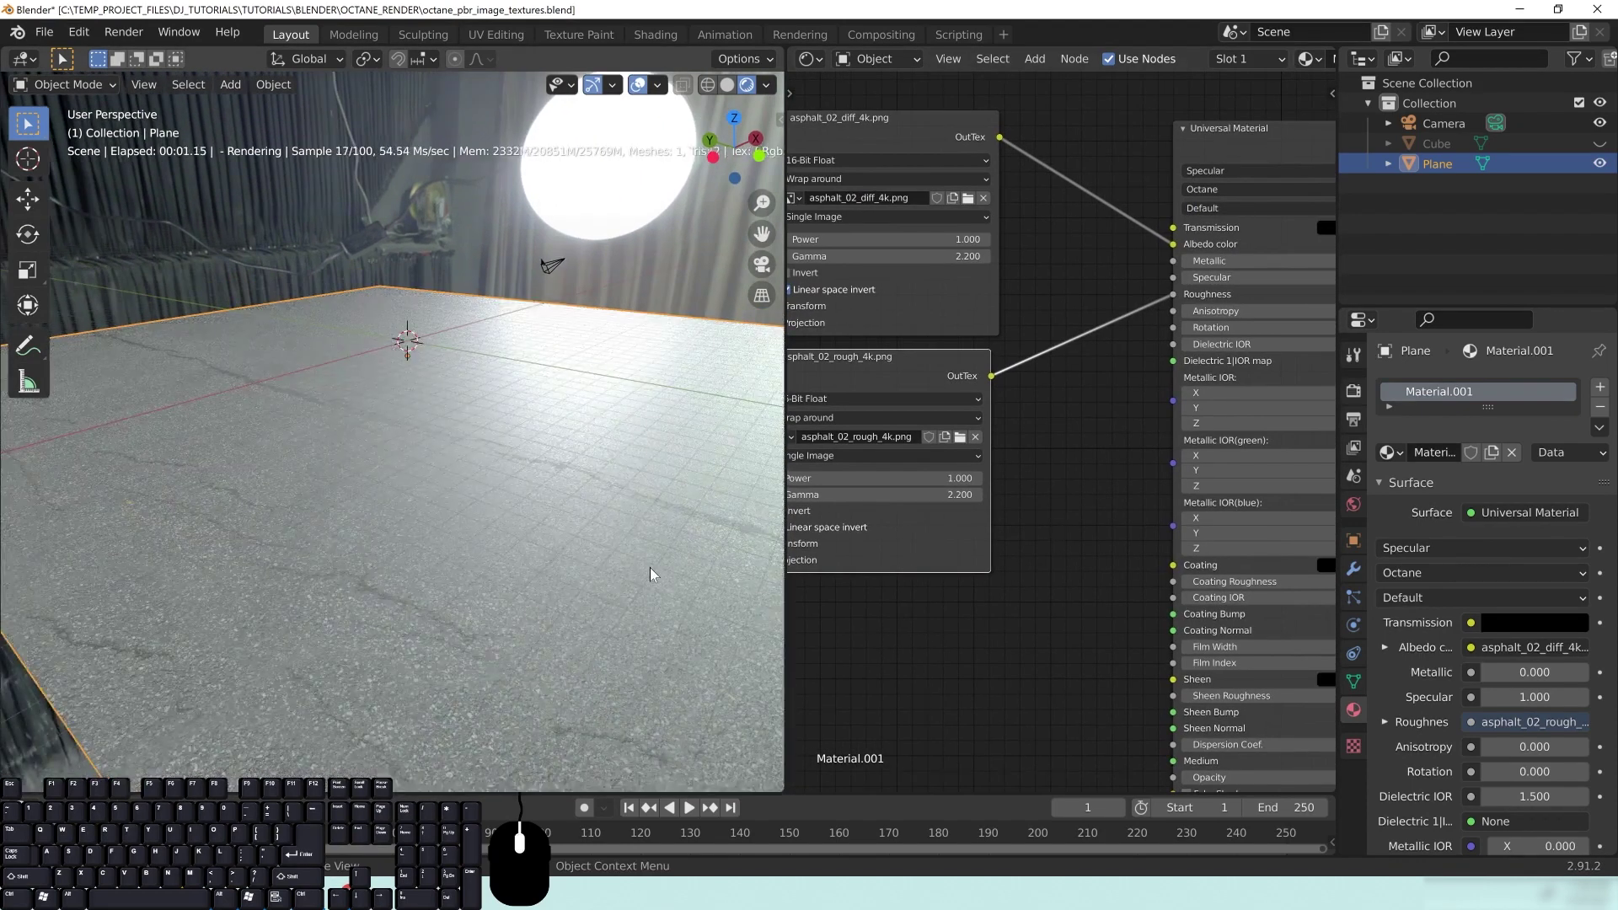
pyautogui.moveTo(680, 548); pyautogui.dragTo(582, 558, button='middle')
pyautogui.hotkey('shift', 'a')
pyautogui.moveTo(1059, 423)
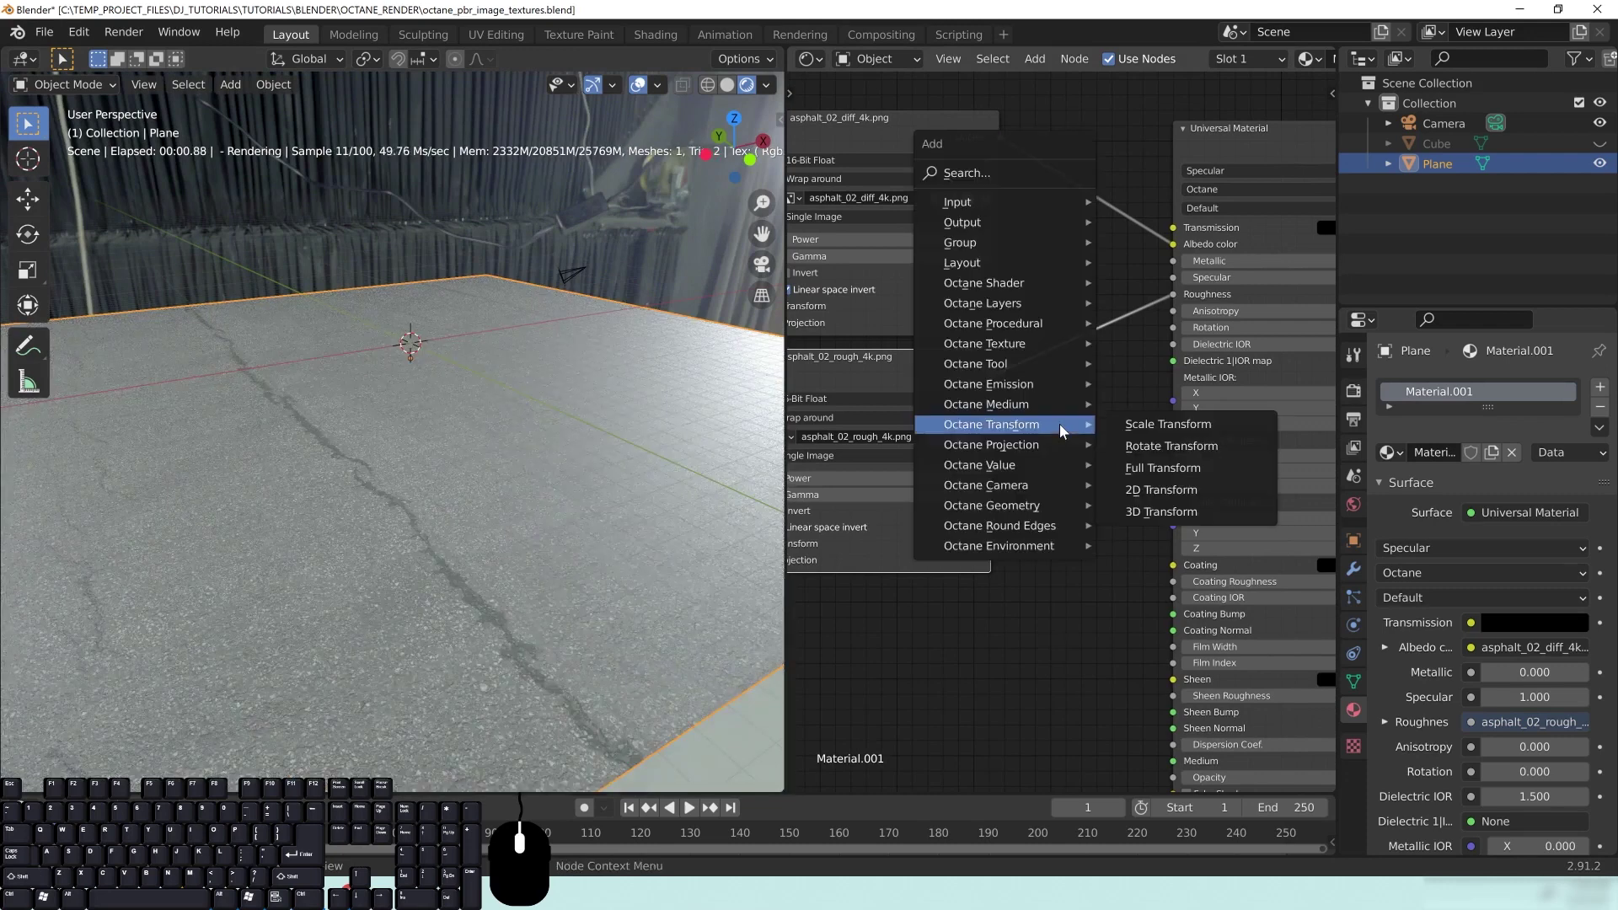
pyautogui.moveTo(438, 519); pyautogui.dragTo(541, 474, button='middle')
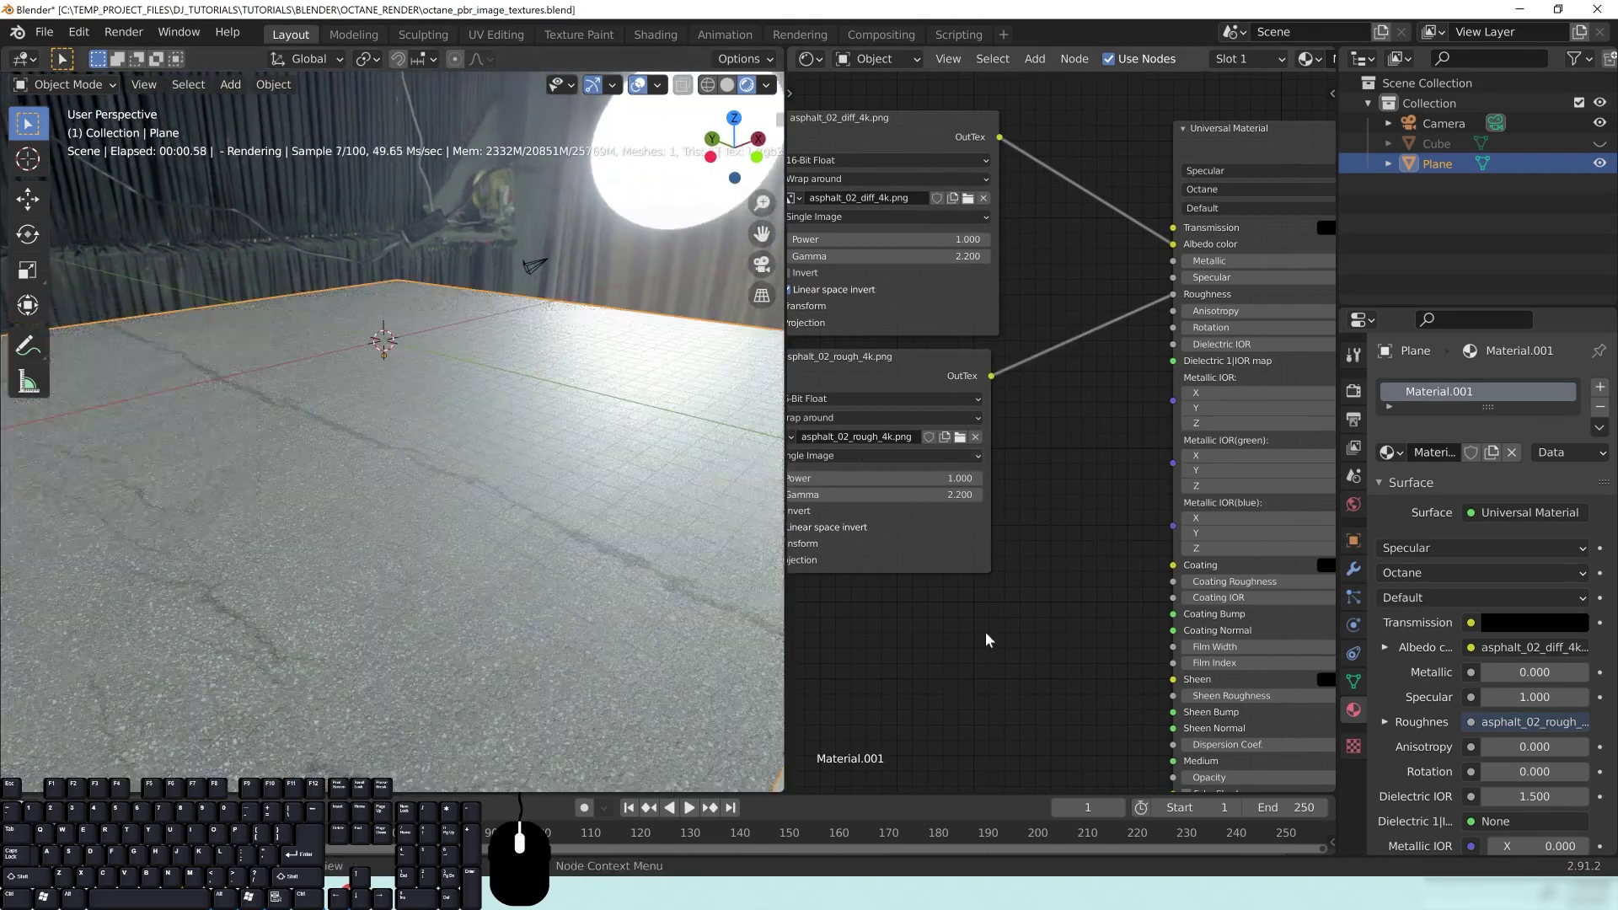
pyautogui.moveTo(950, 632); pyautogui.dragTo(1023, 625, button='middle')
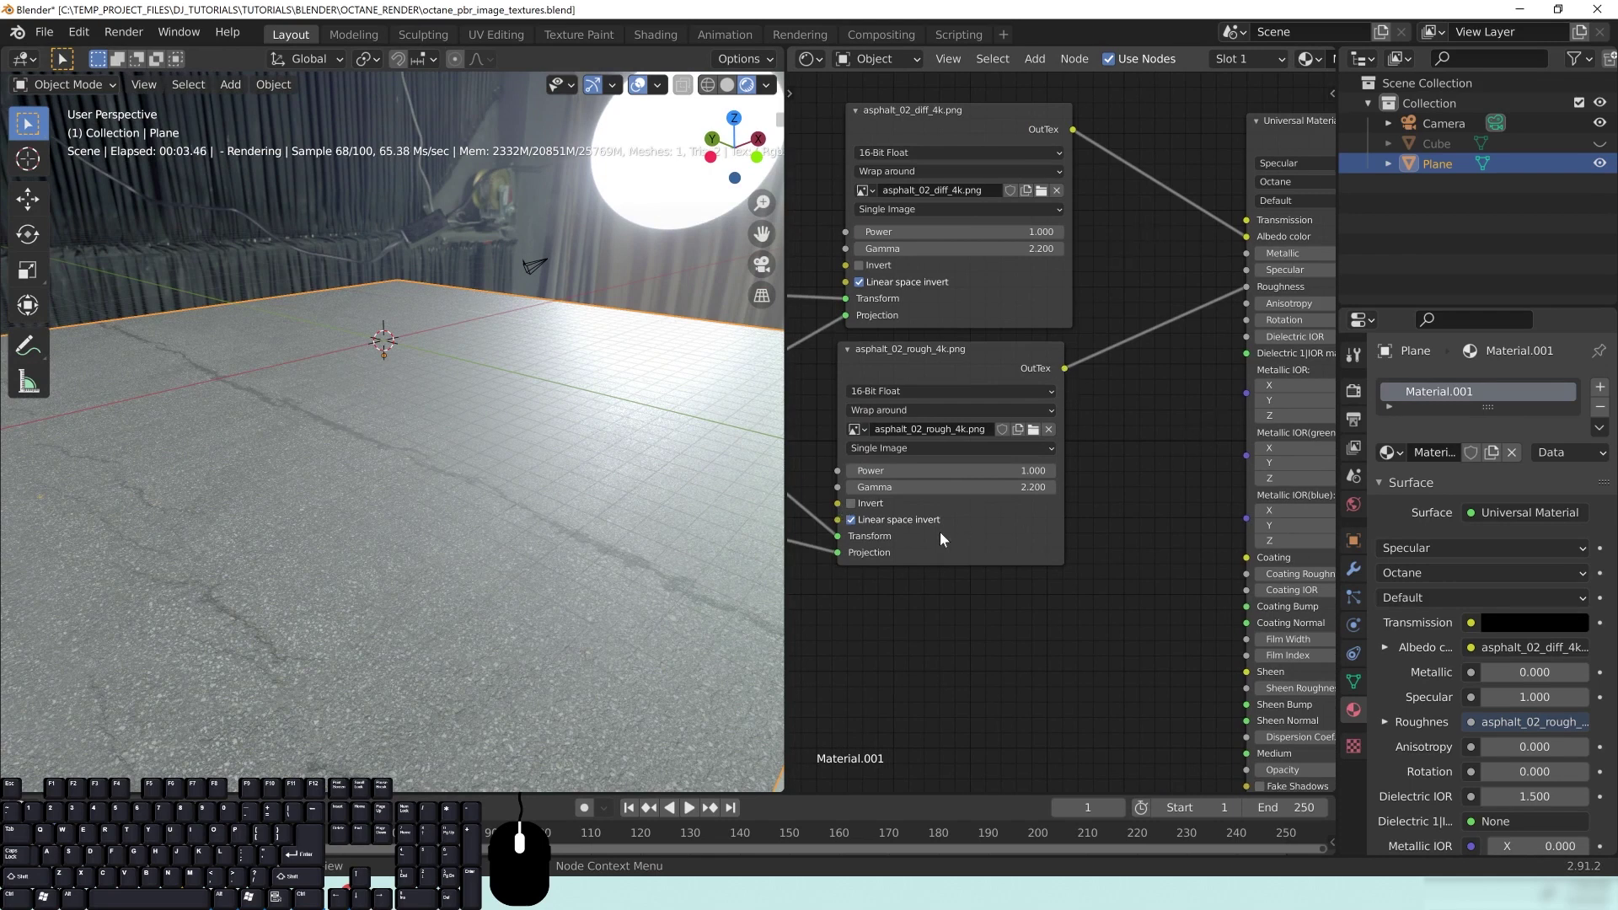
# Try Invert on the asphalt_02_rough_4k.png texture, inspect the plane's reflections, and switch Invert off again
pyautogui.click(852, 503)
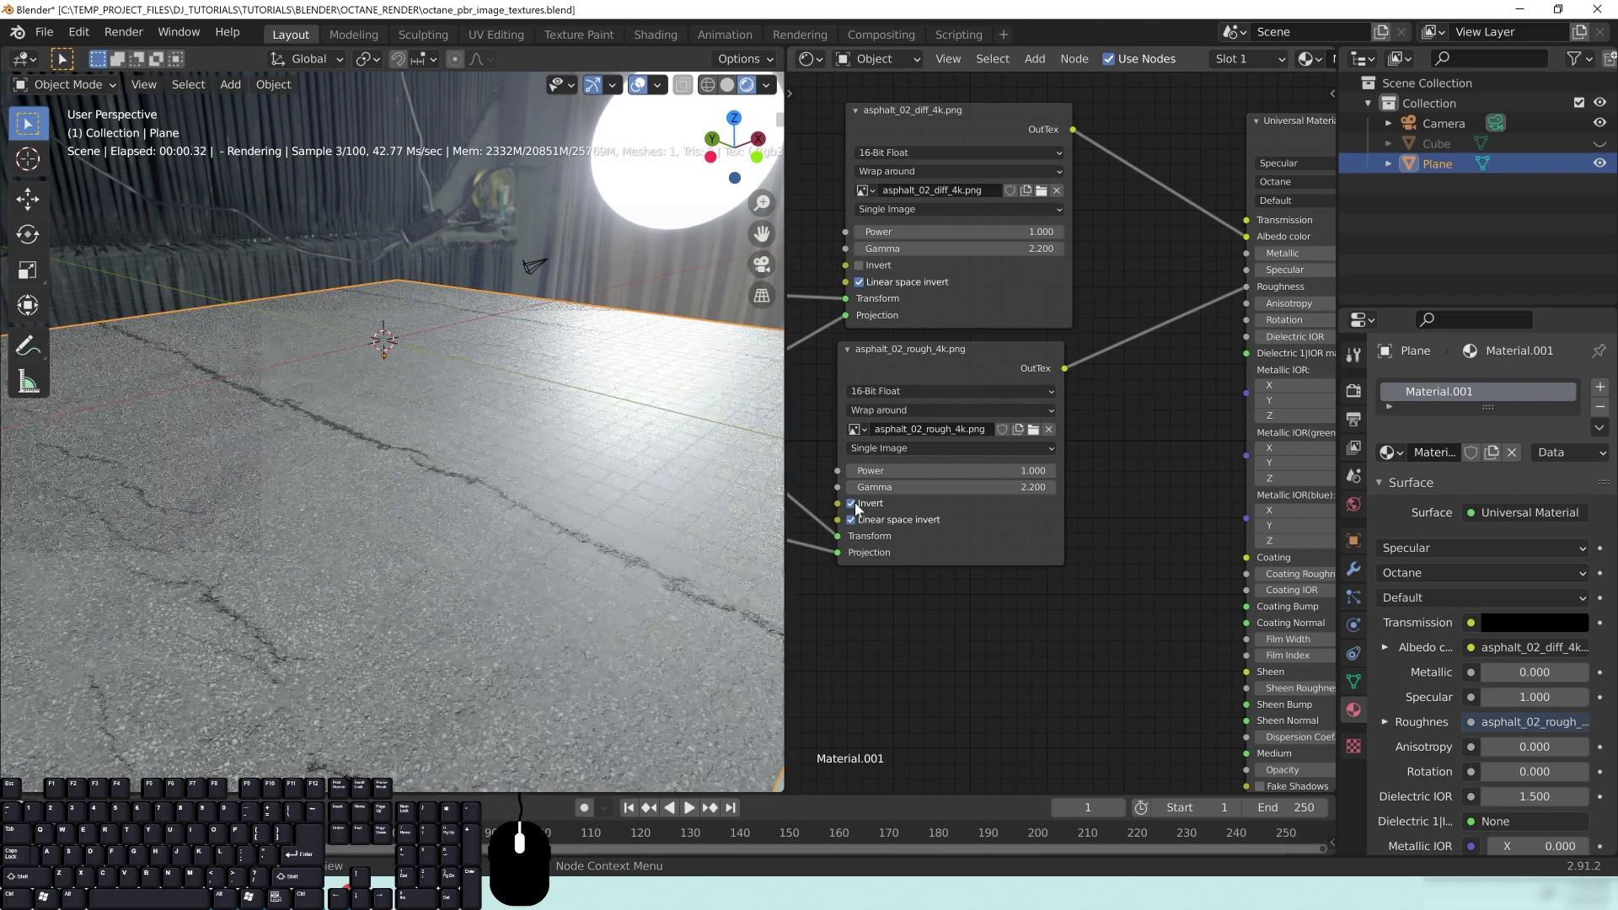
pyautogui.keyDown('shift'); pyautogui.moveTo(622, 584); pyautogui.dragTo(595, 498, button='middle'); pyautogui.keyUp('shift')
pyautogui.scroll(3, 581, 539)
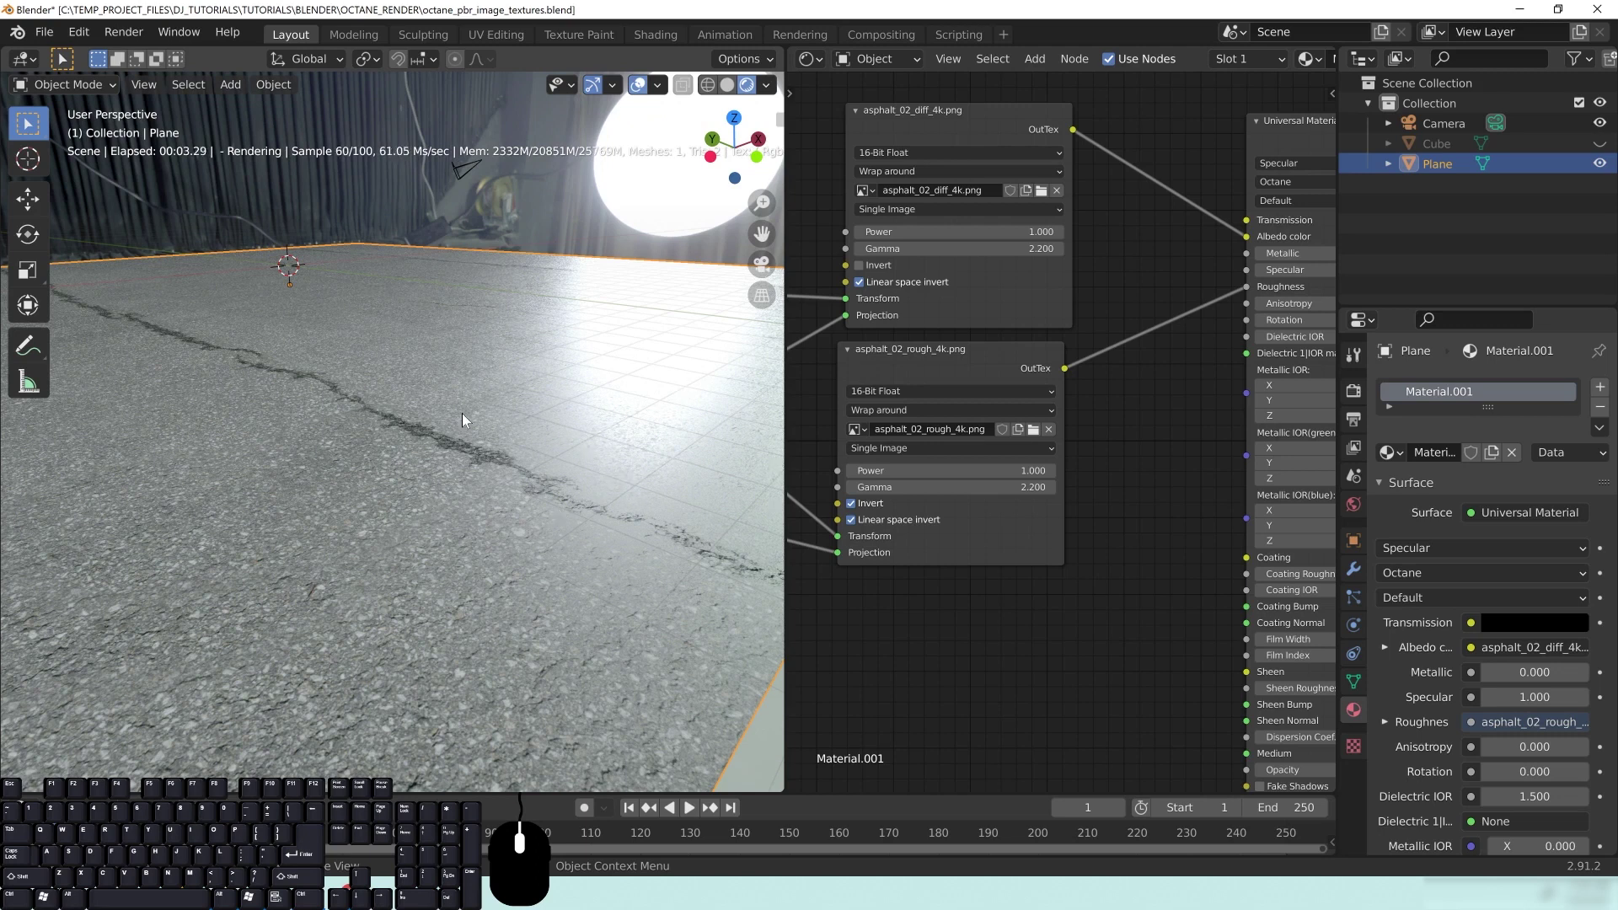
pyautogui.moveTo(952, 598); pyautogui.dragTo(988, 605, button='middle')
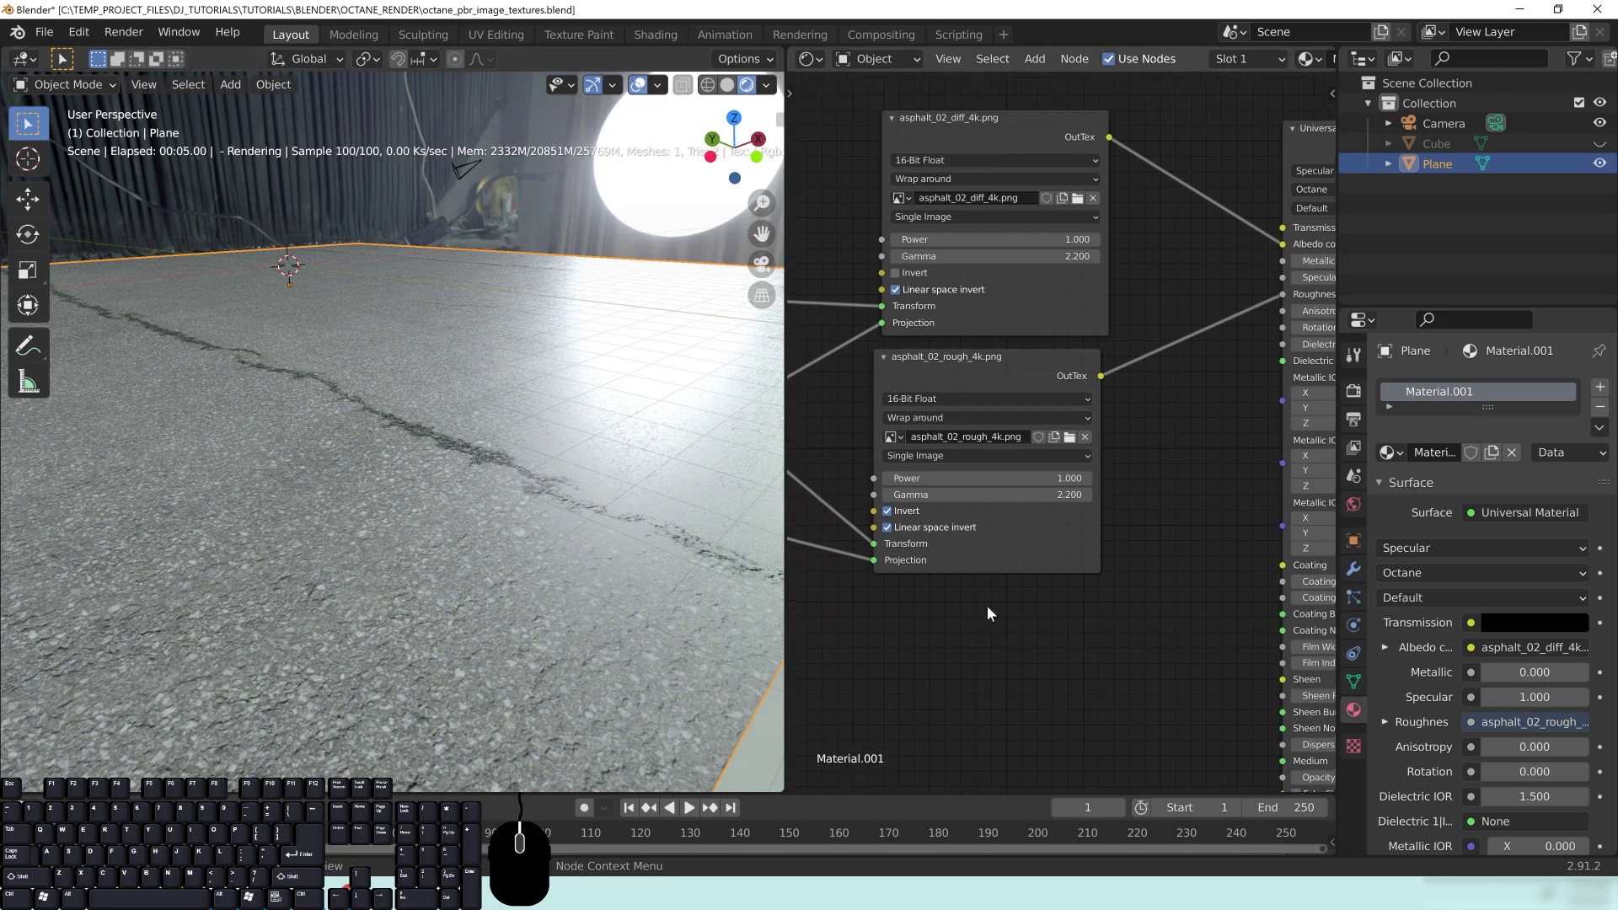
pyautogui.click(890, 514)
# Set the Gamma of the asphalt_02_rough_4k.png texture to 1
pyautogui.moveTo(1184, 466); pyautogui.dragTo(1163, 471, button='middle')
pyautogui.click(1006, 501)
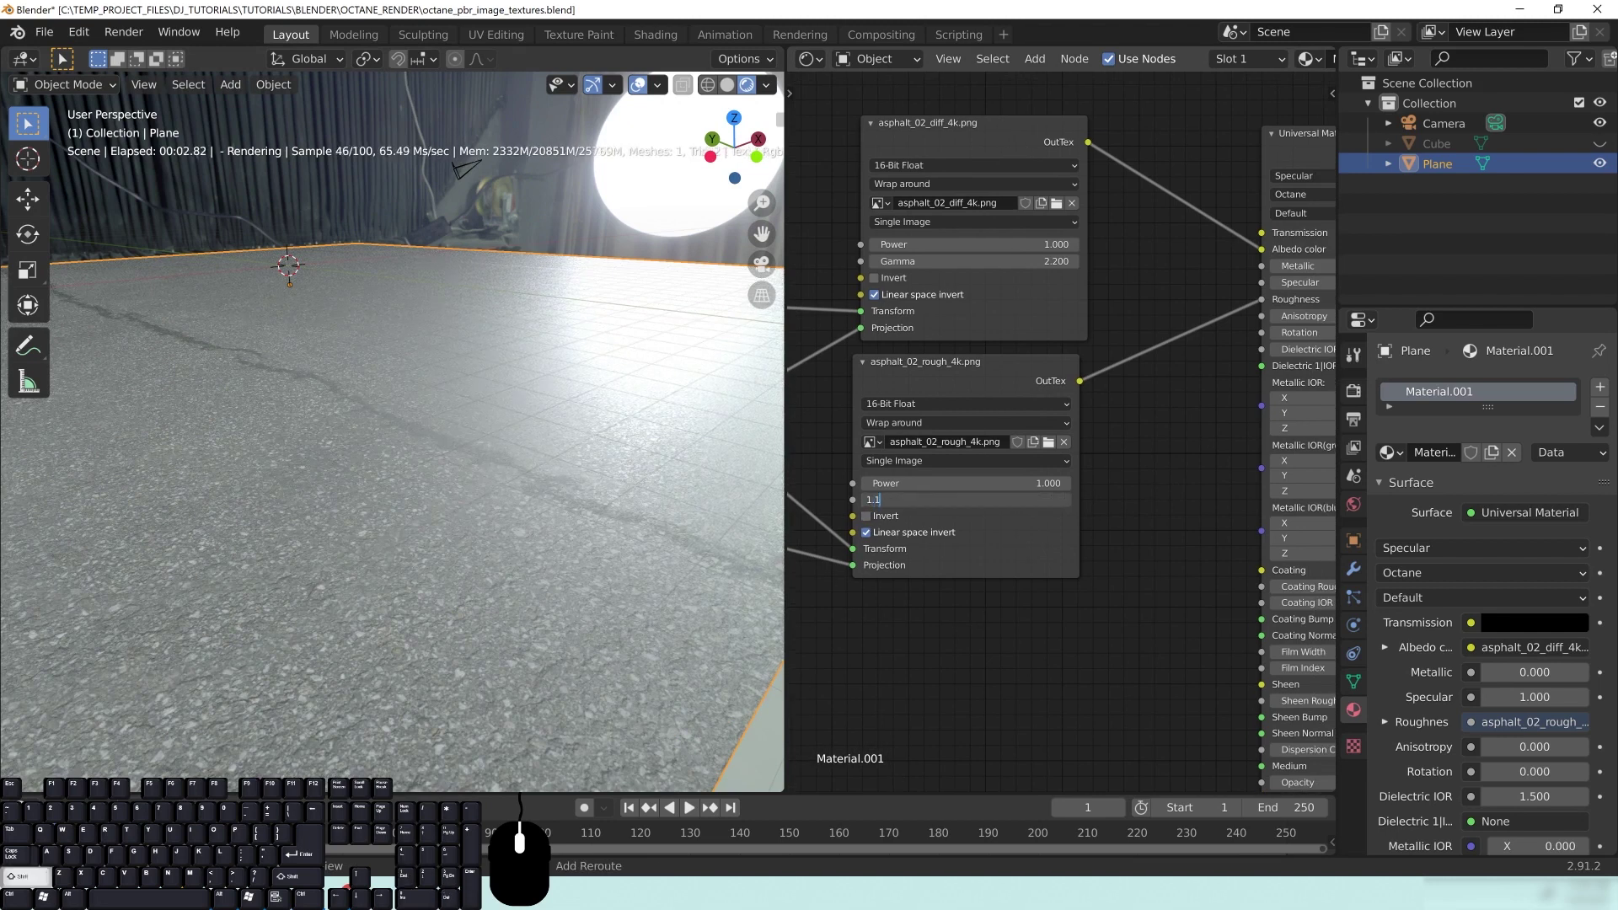
pyautogui.write('1')
pyautogui.press('Return')
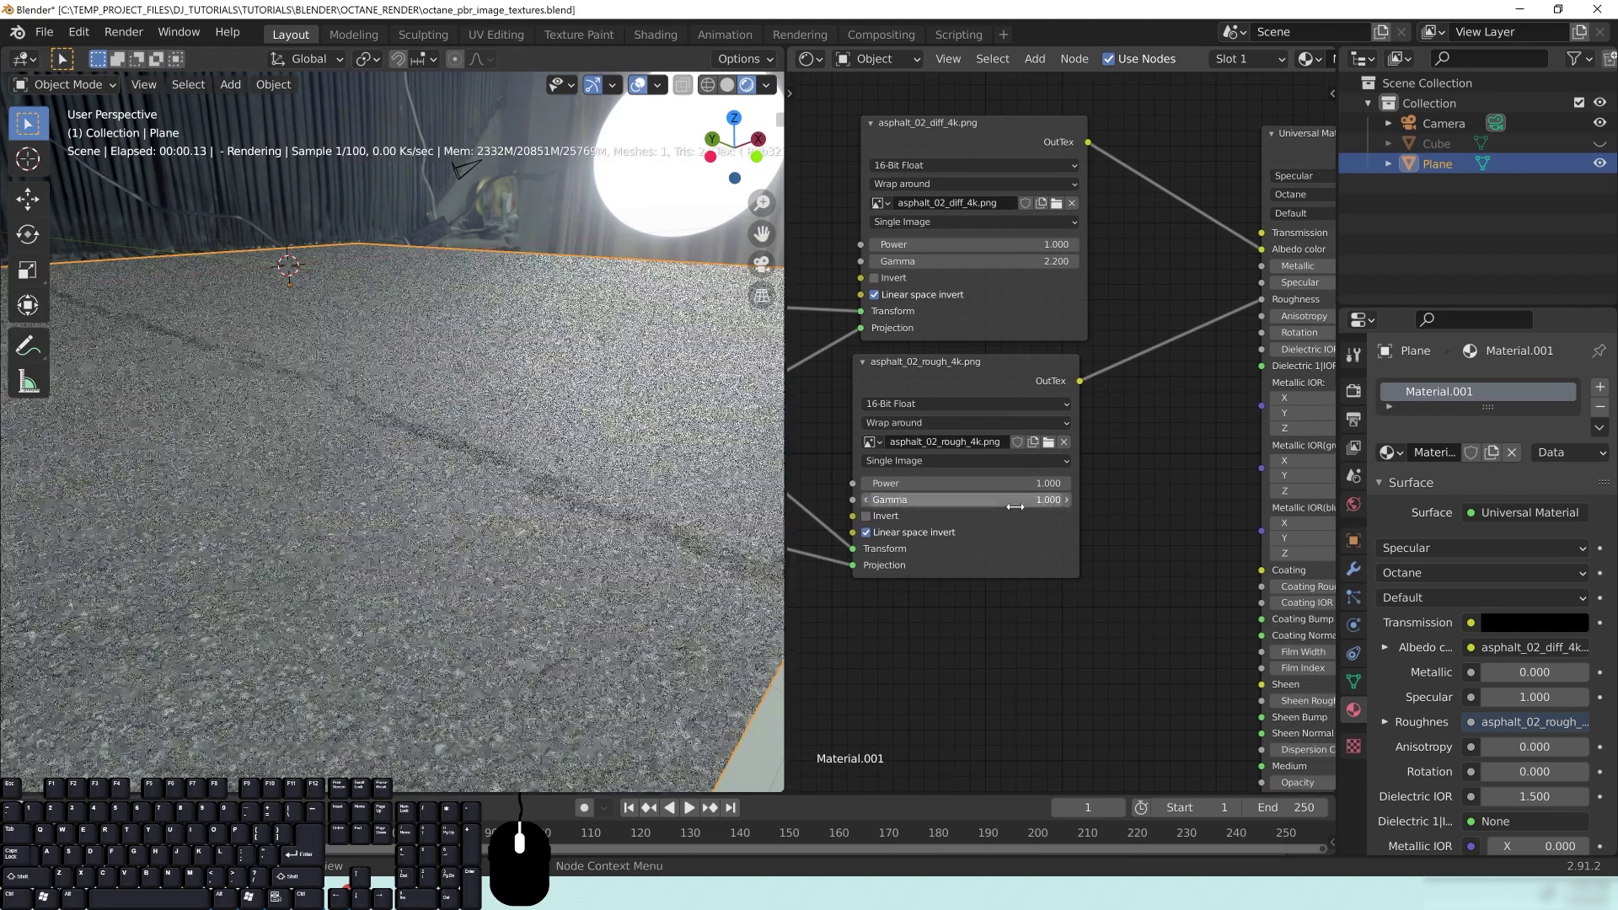
# Move the roughness texture's link from Roughness to the Albedo color input and inspect the map on the plane
pyautogui.moveTo(1229, 305); pyautogui.dragTo(1184, 358, button='middle')
pyautogui.moveTo(1221, 358); pyautogui.dragTo(1215, 360)
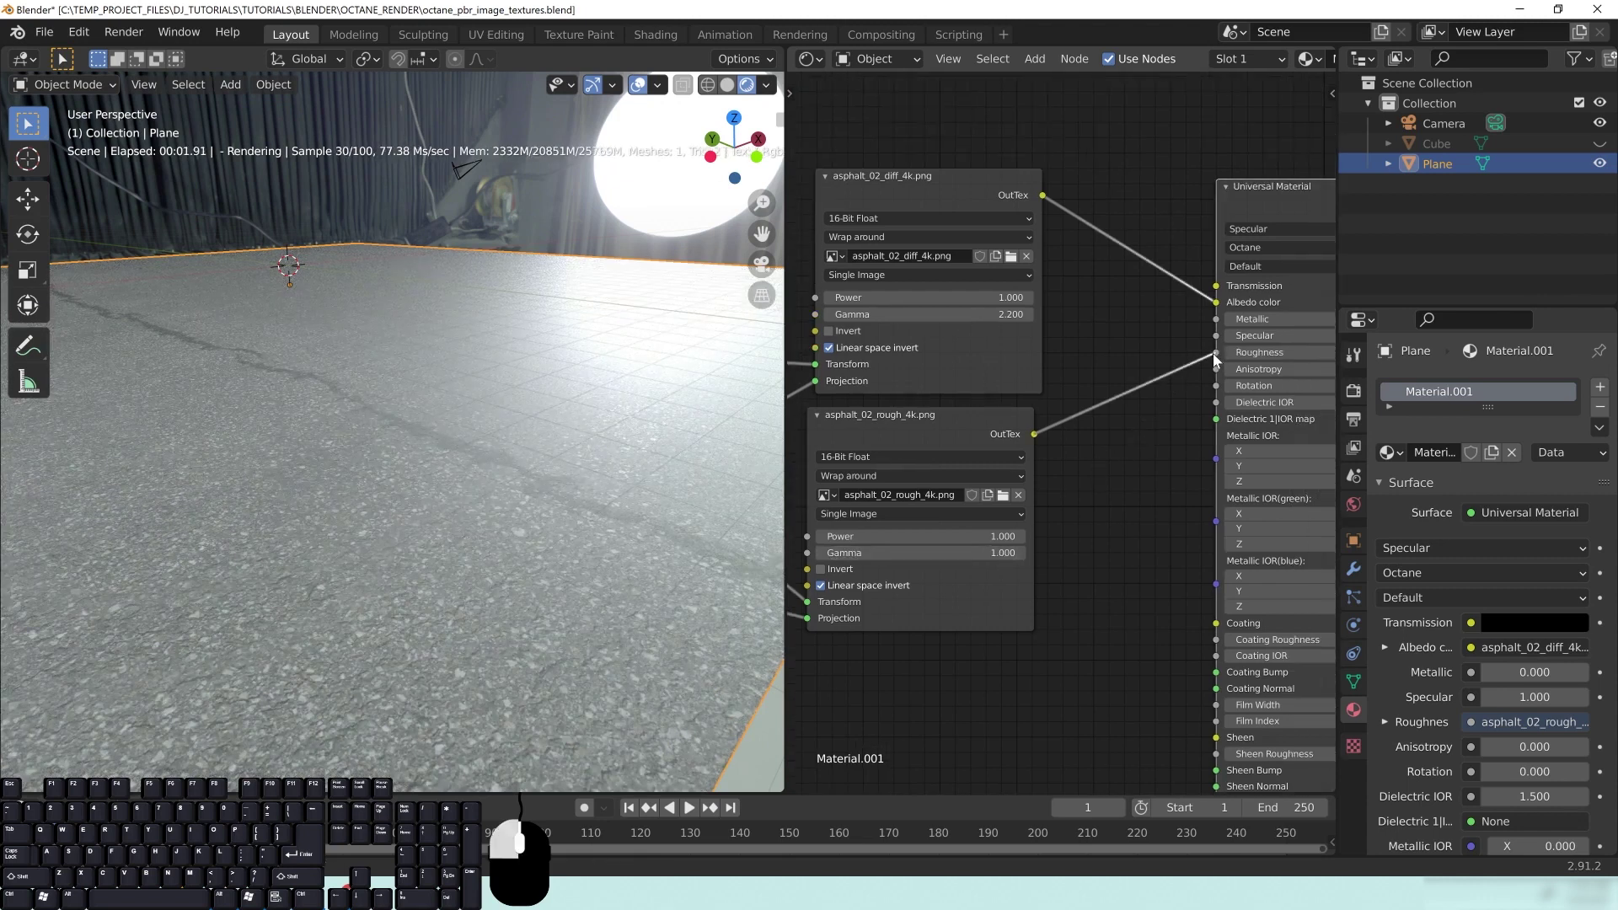
pyautogui.moveTo(1207, 305); pyautogui.dragTo(1215, 302)
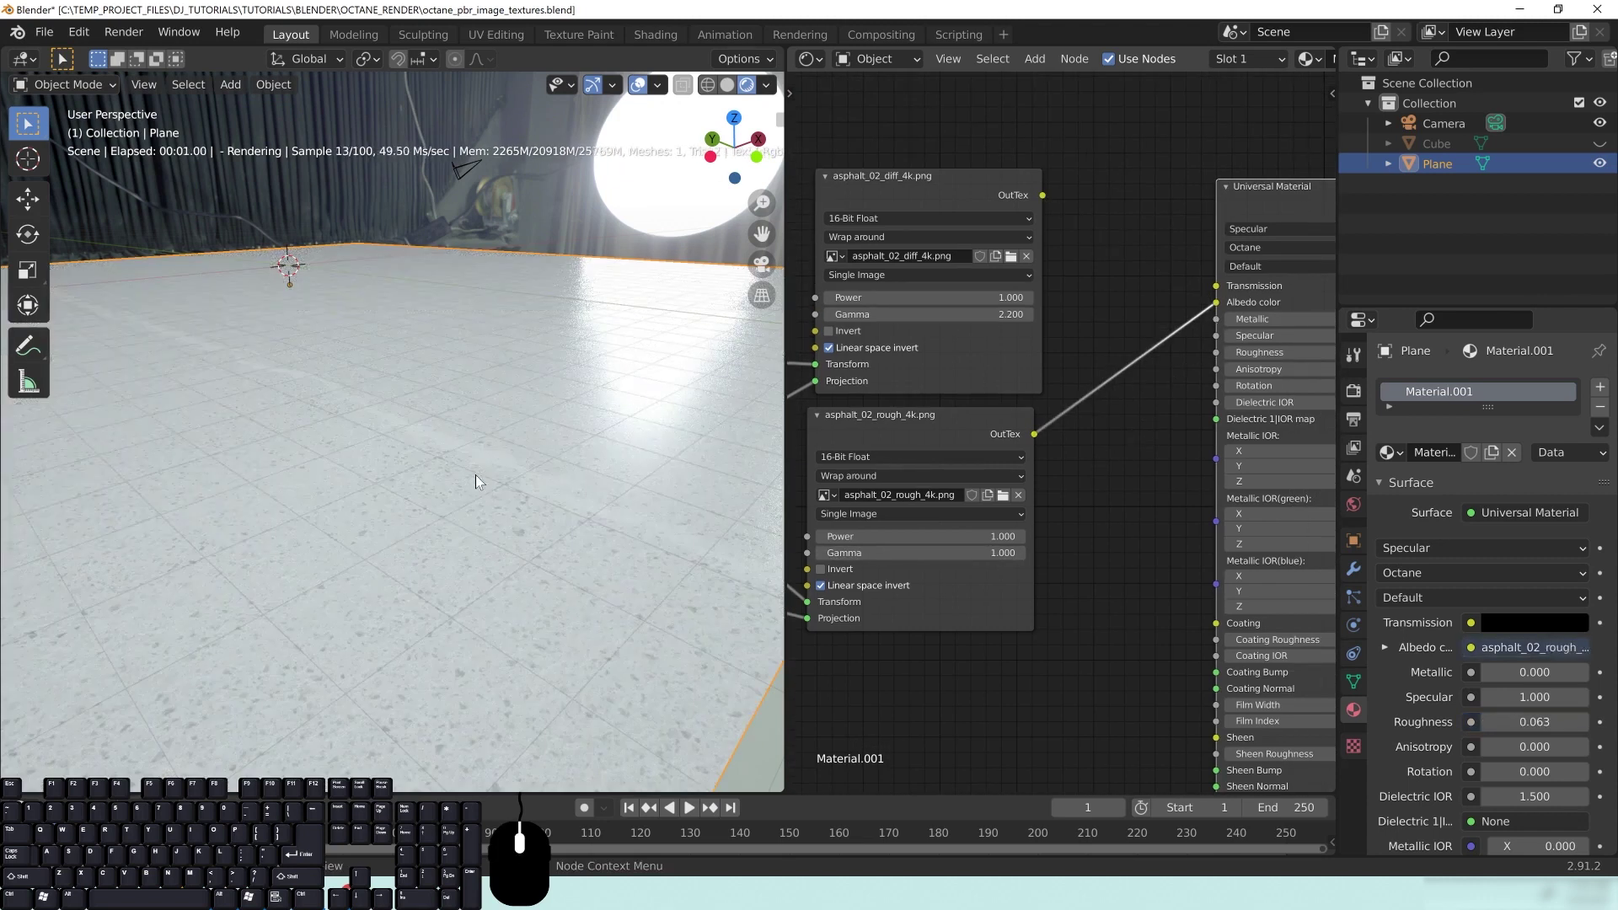
pyautogui.scroll(-3, 475, 481)
pyautogui.moveTo(482, 473); pyautogui.dragTo(462, 655, button='middle')
pyautogui.scroll(3, 583, 503)
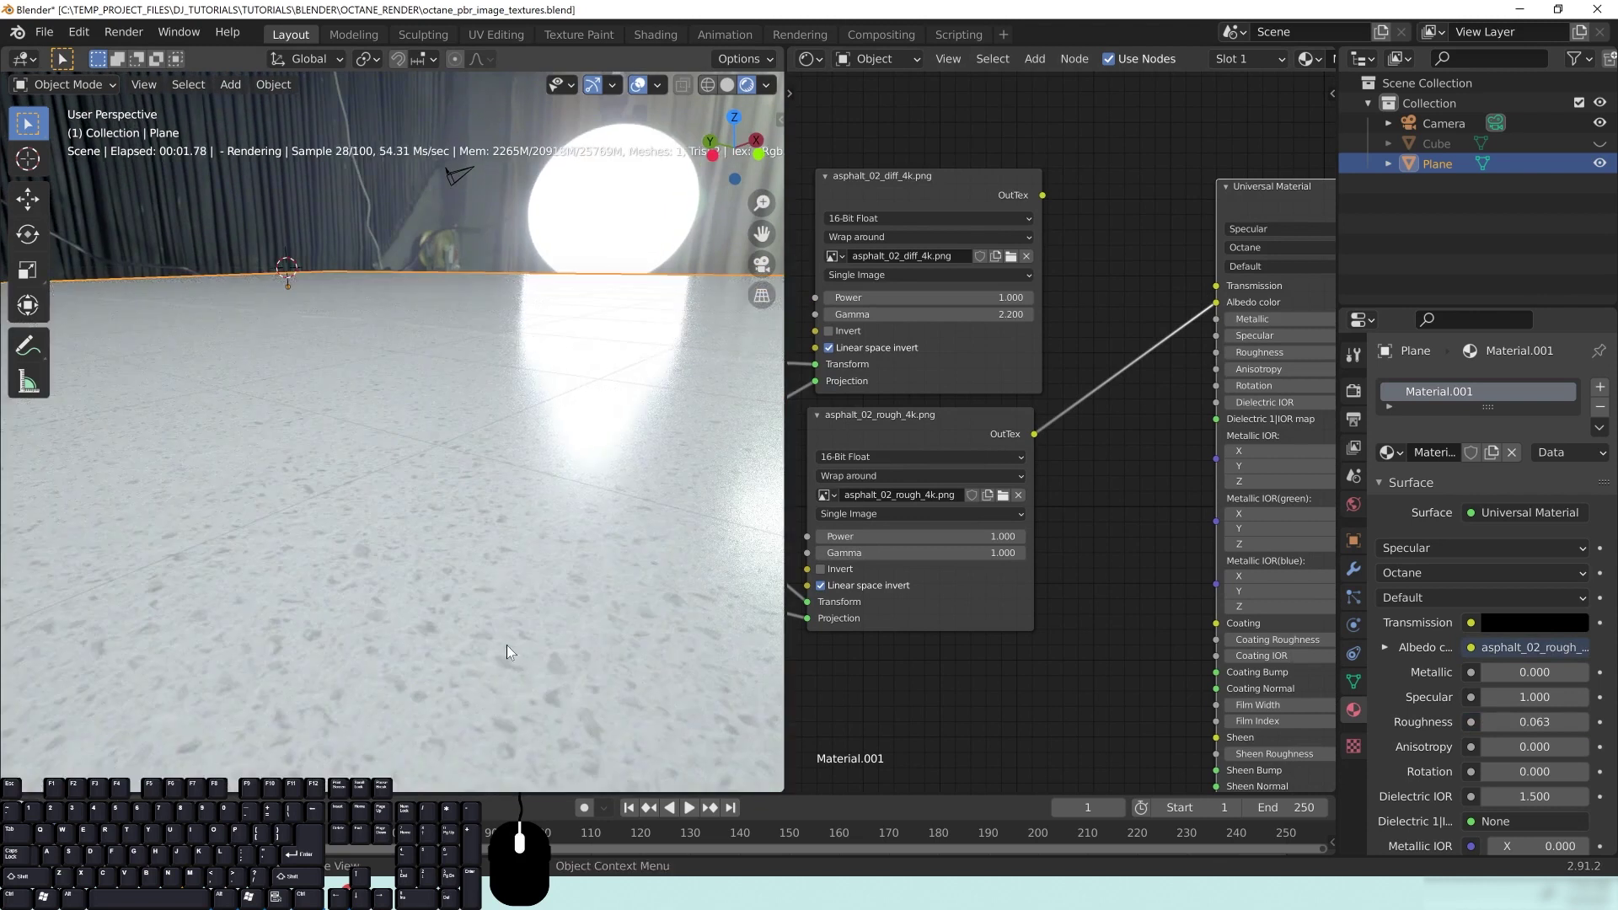
# Link the asphalt_02_rough_4k.png texture to Roughness as well, keeping its Albedo color link, and inspect the plane
pyautogui.moveTo(1043, 444); pyautogui.dragTo(984, 446, button='middle')
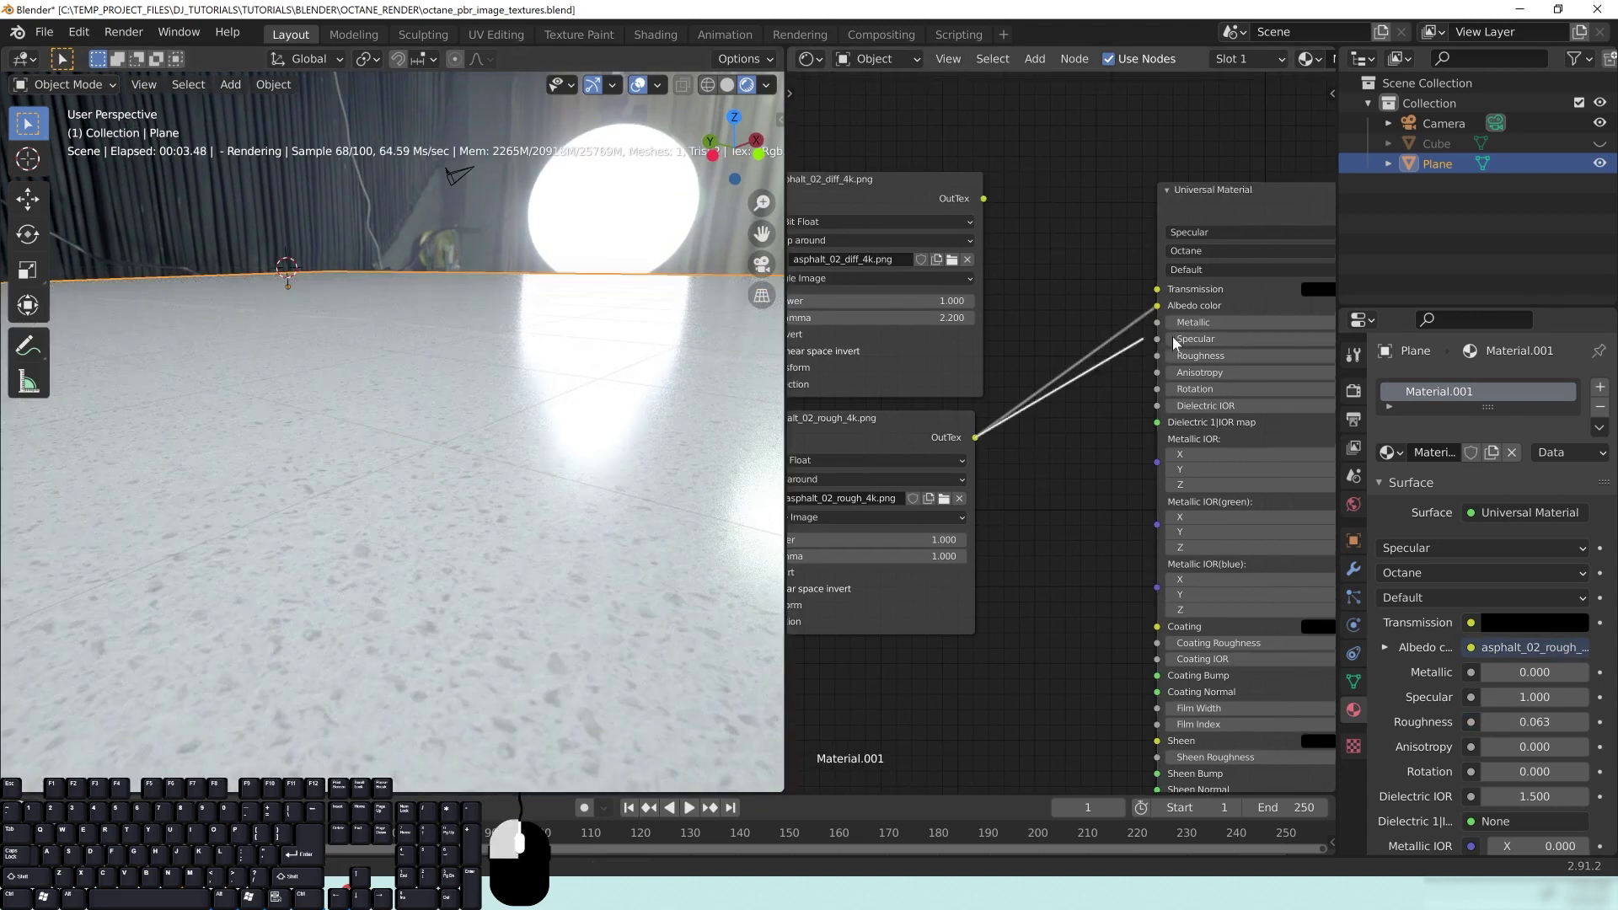
pyautogui.moveTo(1158, 360); pyautogui.dragTo(1157, 357)
pyautogui.moveTo(1121, 508); pyautogui.dragTo(1149, 484, button='middle')
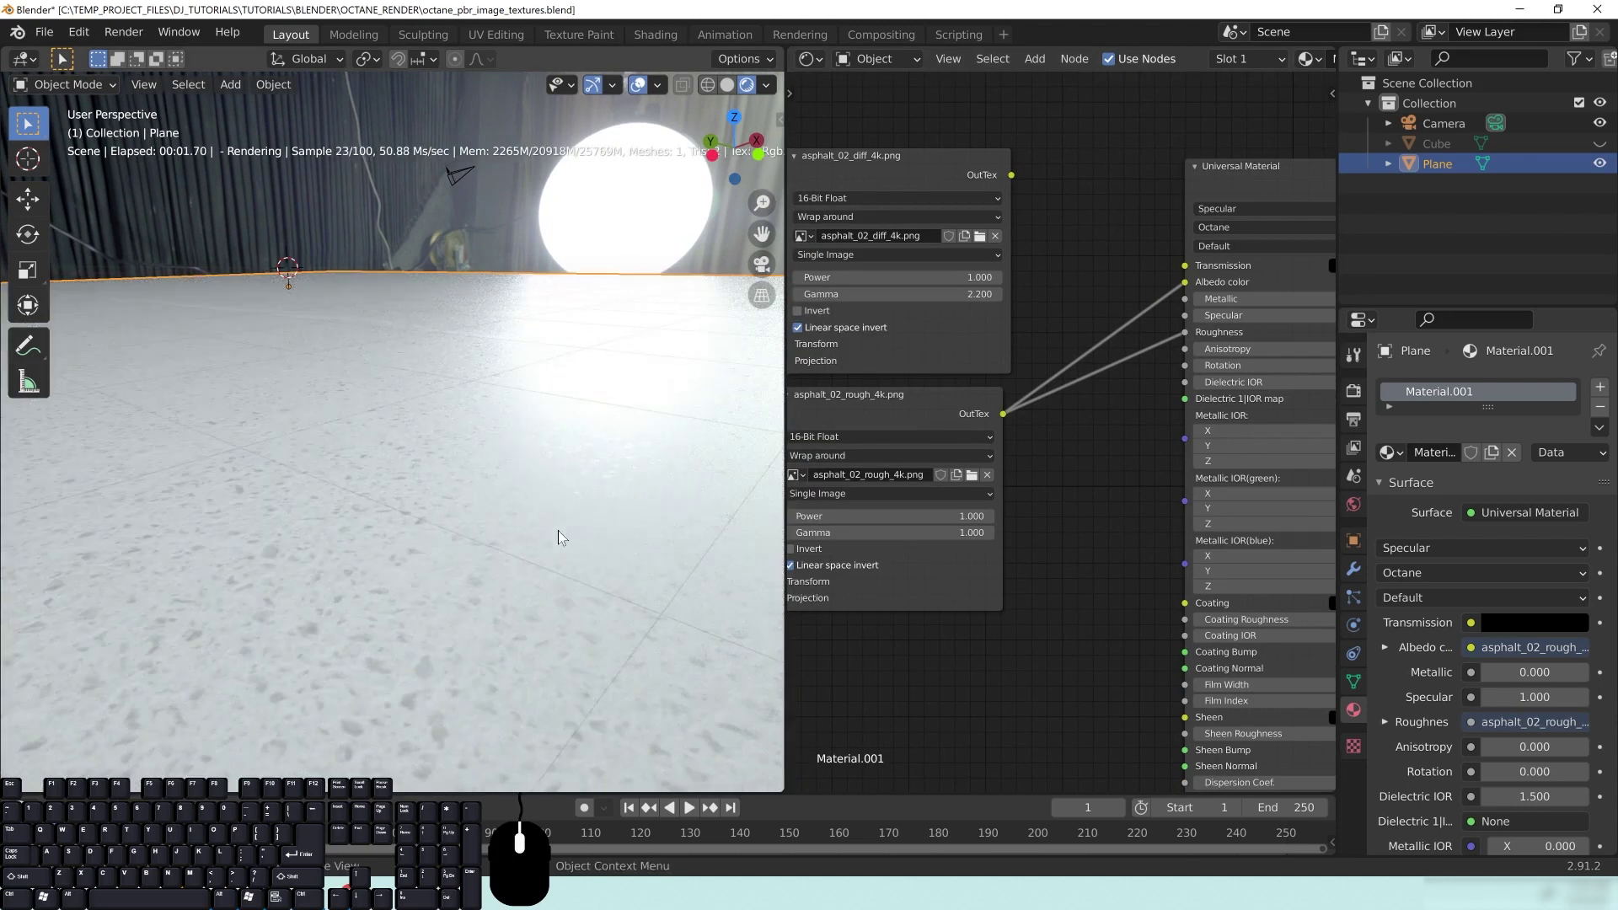
# Insert a Gradient Tex node between the asphalt_02_rough_4k.png texture and Roughness, and move its black stop to position 0.614
pyautogui.moveTo(1074, 504); pyautogui.dragTo(973, 487, button='middle')
pyautogui.hotkey('shift', 'a')
pyautogui.moveTo(973, 487)
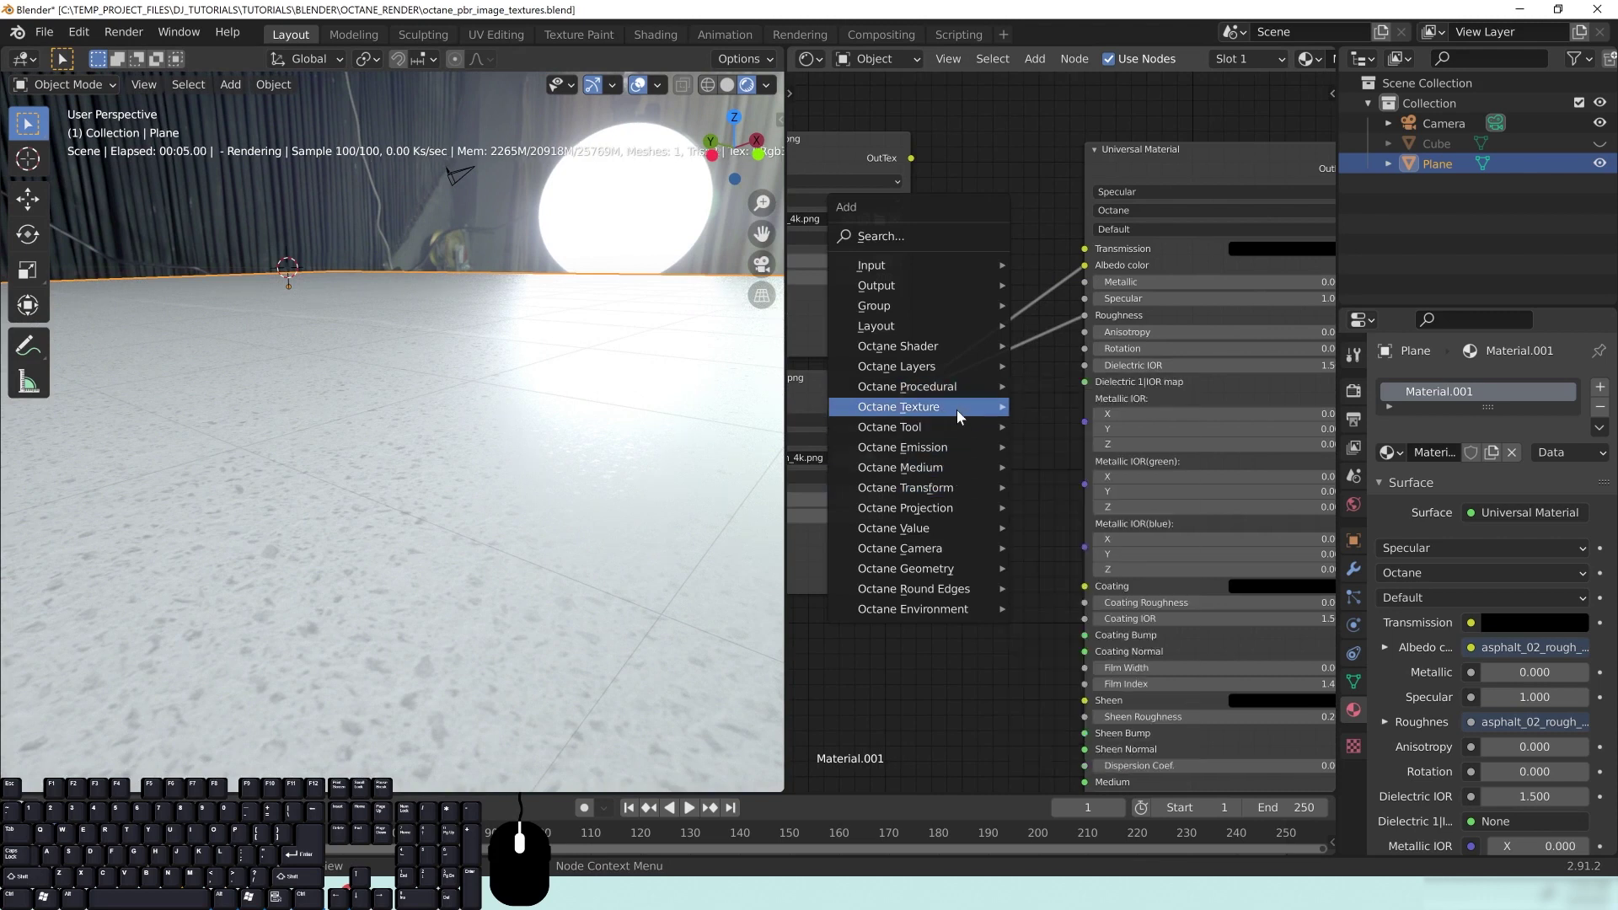
pyautogui.moveTo(954, 386)
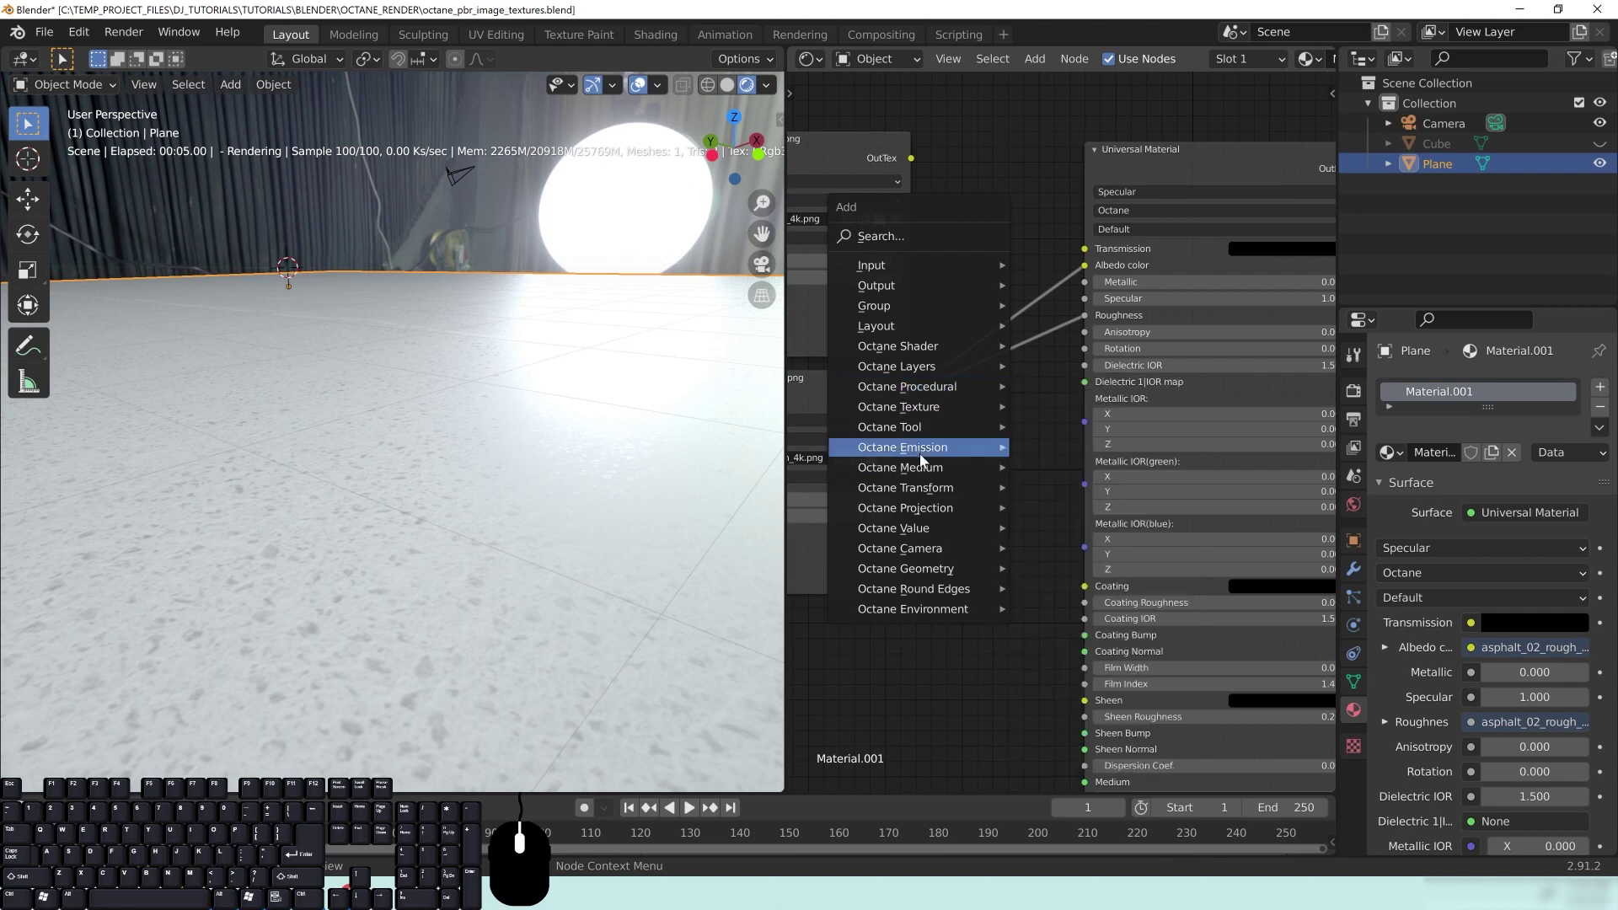
pyautogui.moveTo(888, 428)
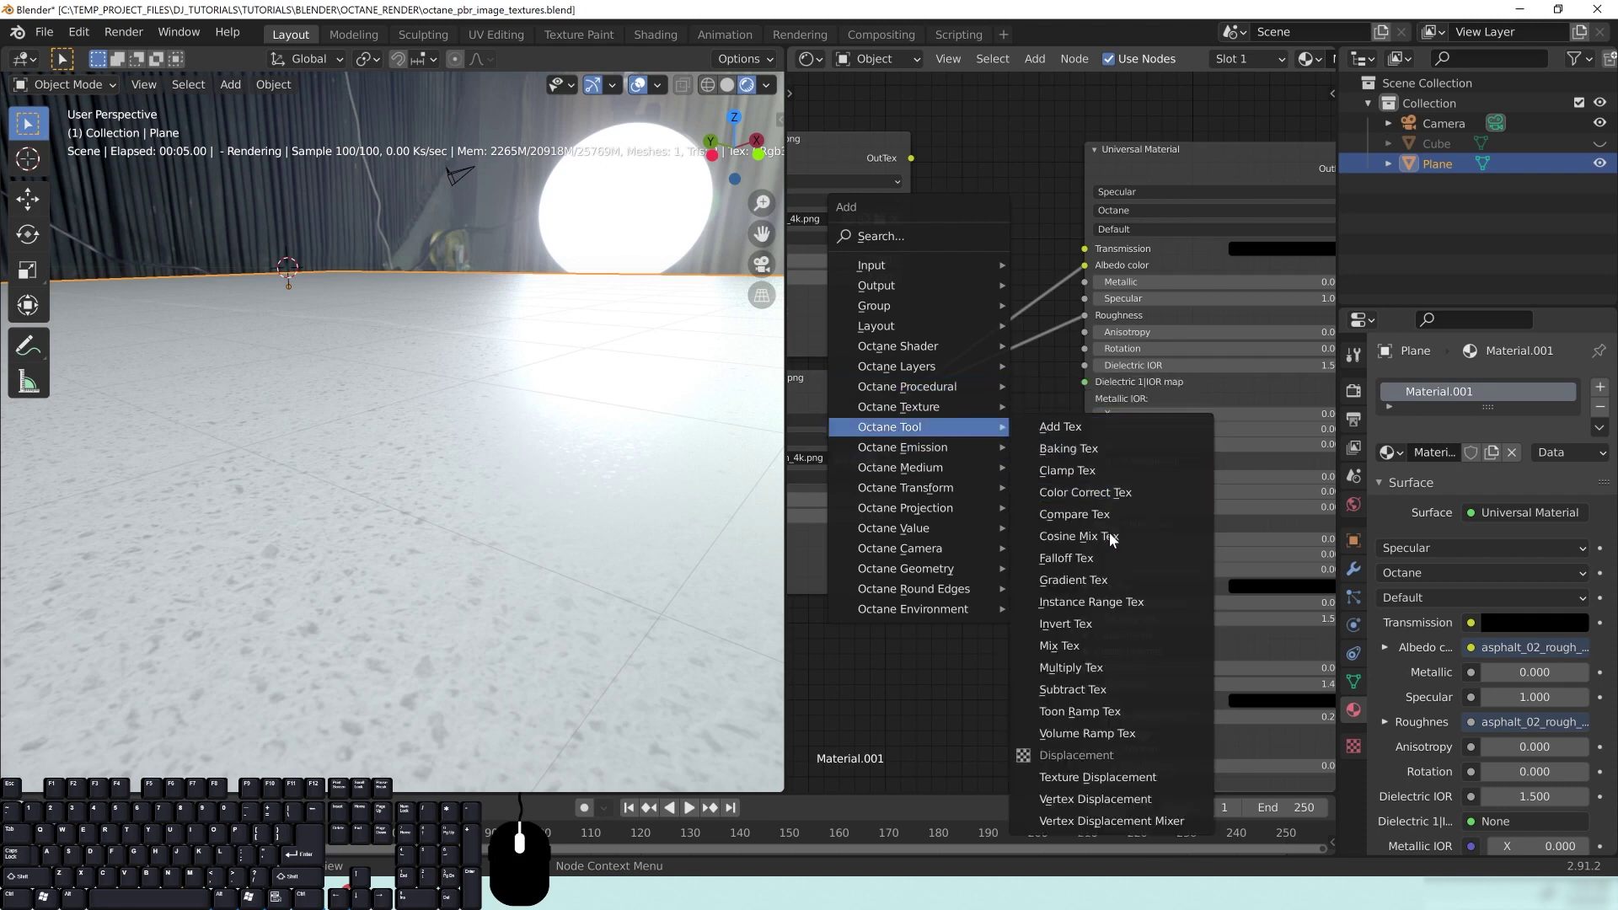
pyautogui.click(1108, 580)
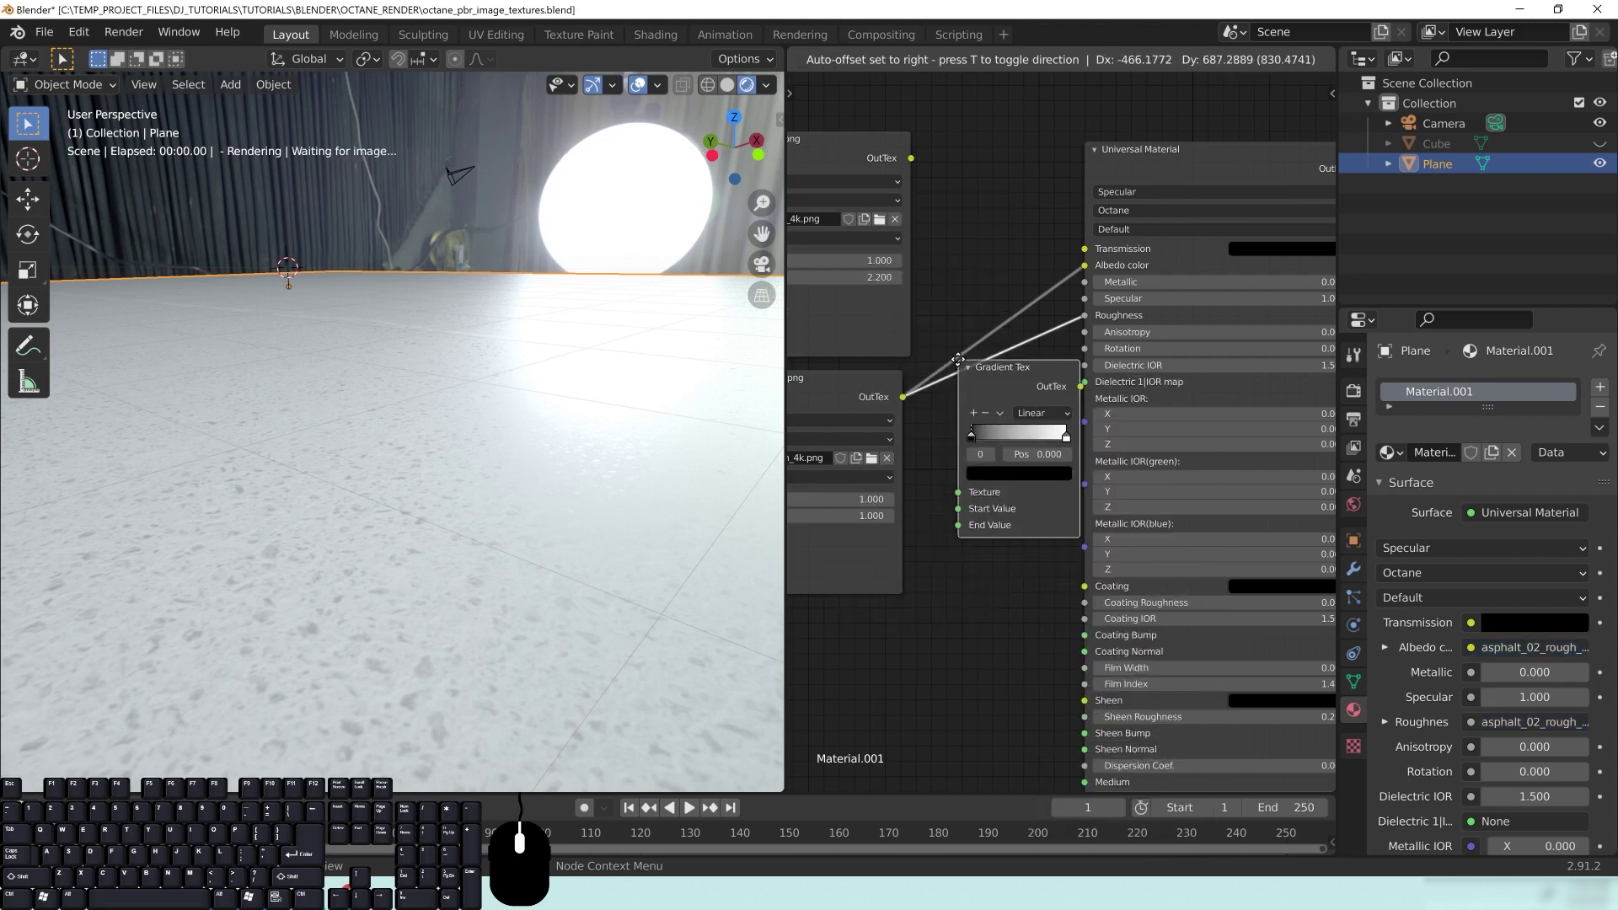
pyautogui.click(961, 348)
pyautogui.moveTo(982, 434); pyautogui.dragTo(1035, 436)
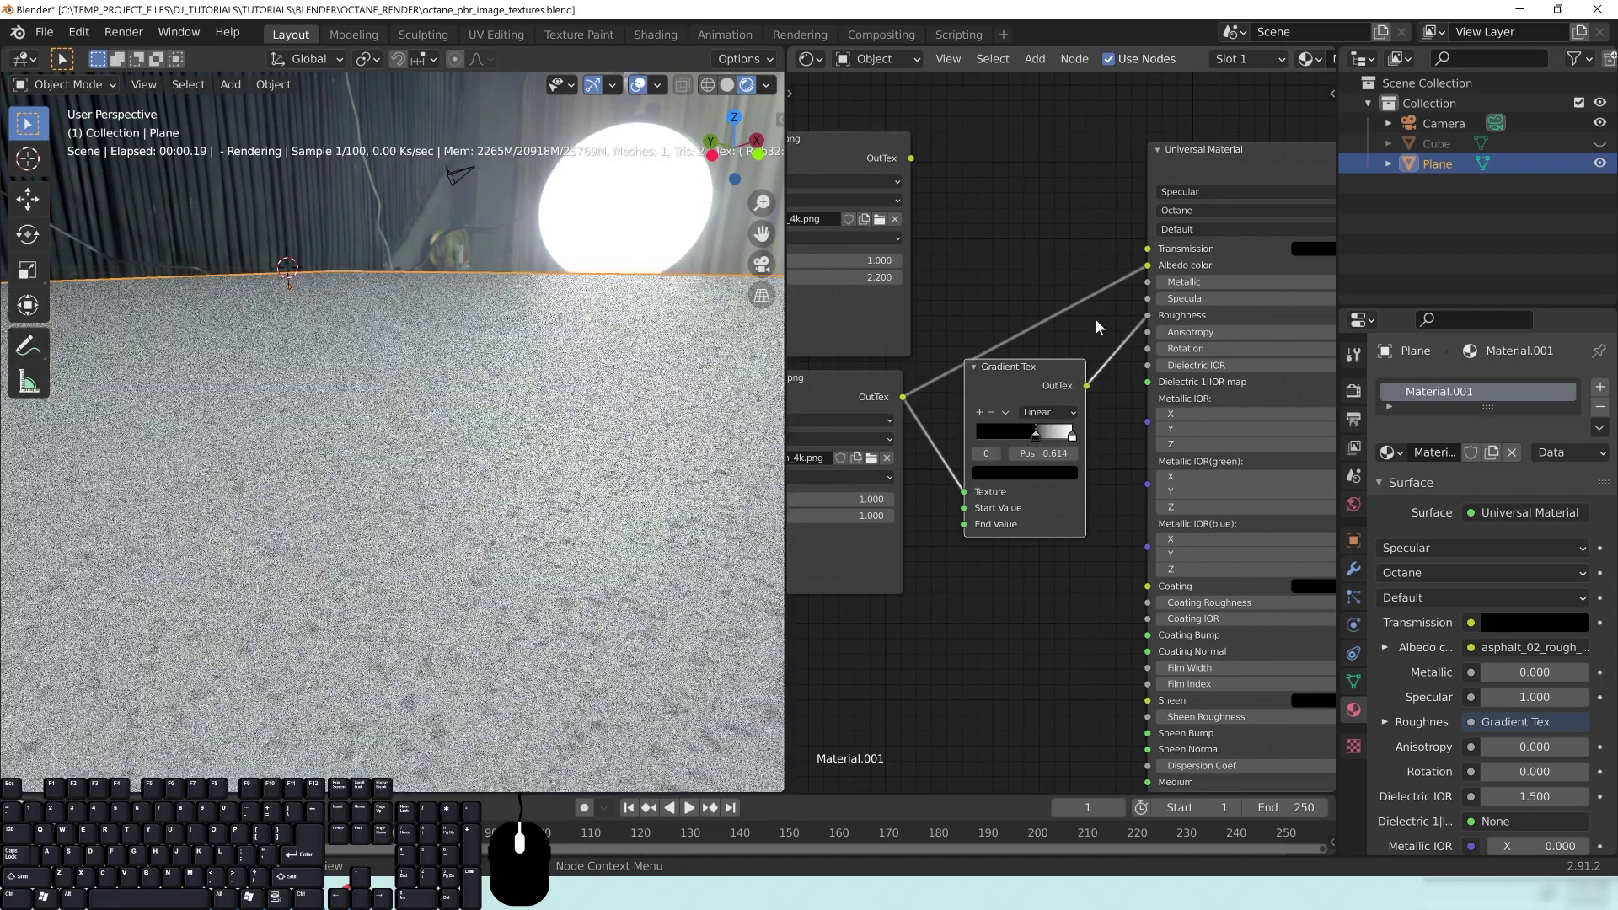
# Link the Gradient Tex output to Albedo color as well, move the black stop to position 0.719, and inspect the plane
pyautogui.moveTo(1102, 357); pyautogui.dragTo(1148, 265)
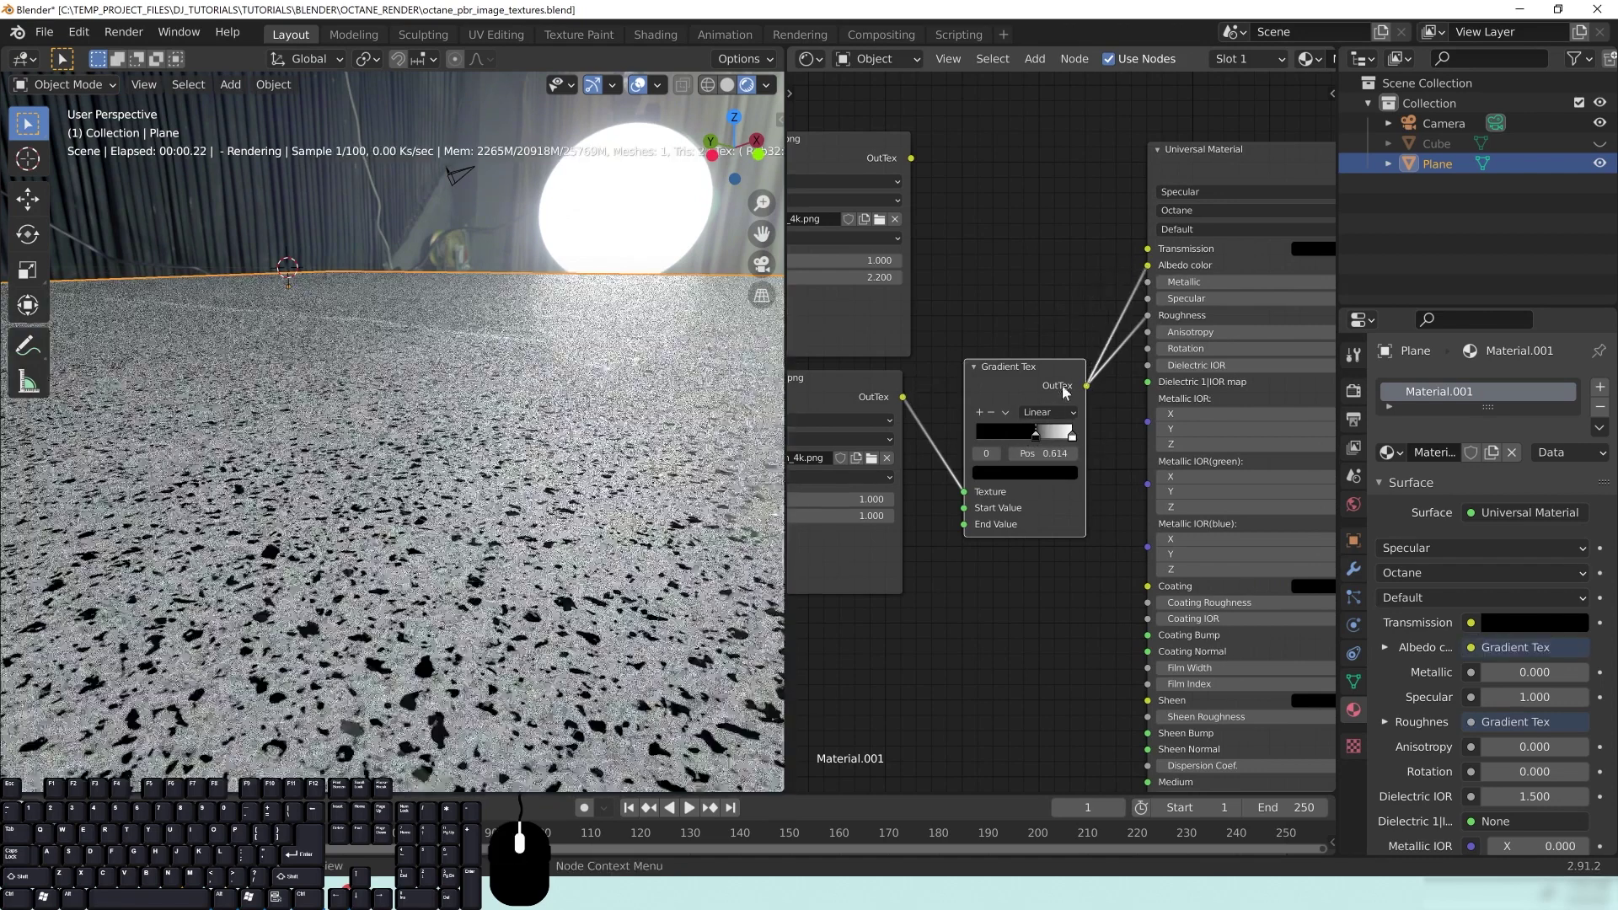
pyautogui.moveTo(1033, 462); pyautogui.dragTo(1050, 404)
pyautogui.moveTo(633, 567); pyautogui.dragTo(624, 520, button='middle')
pyautogui.moveTo(1079, 553)
pyautogui.mouseDown(button='middle')
pyautogui.moveTo(1200, 543)
pyautogui.moveTo(1086, 563)
pyautogui.mouseUp(button='middle')
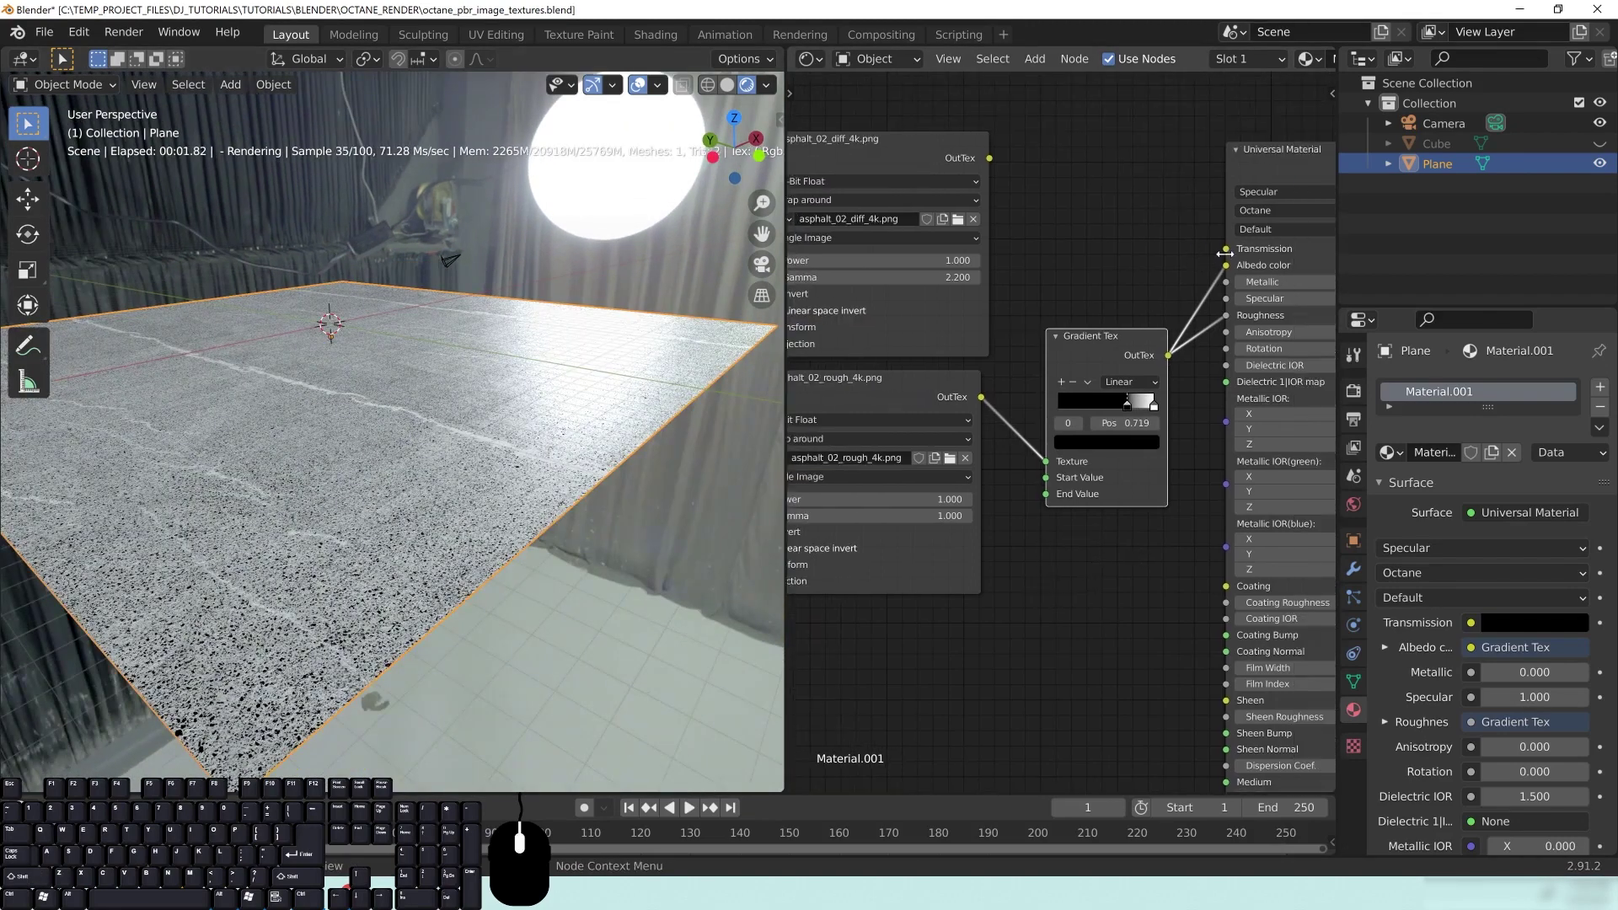
# Link the asphalt_02_diff_4k.png texture to the Albedo color input and inspect the plane's reflections up close
pyautogui.moveTo(989, 157); pyautogui.dragTo(1226, 265)
pyautogui.scroll(3, 472, 563)
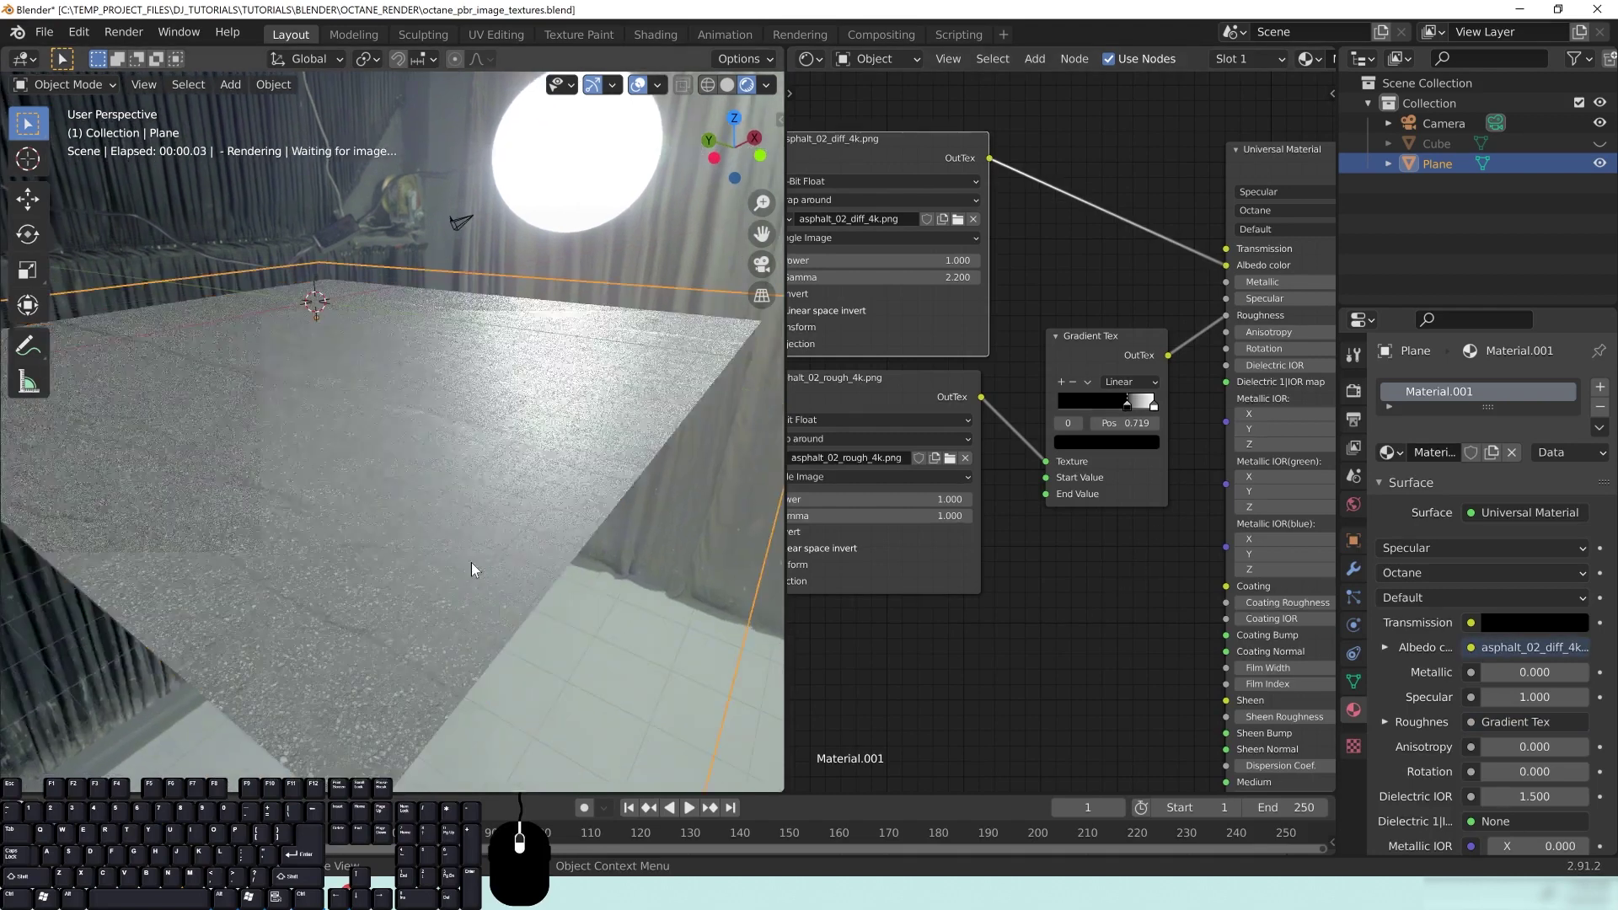
pyautogui.scroll(-3, 538, 558)
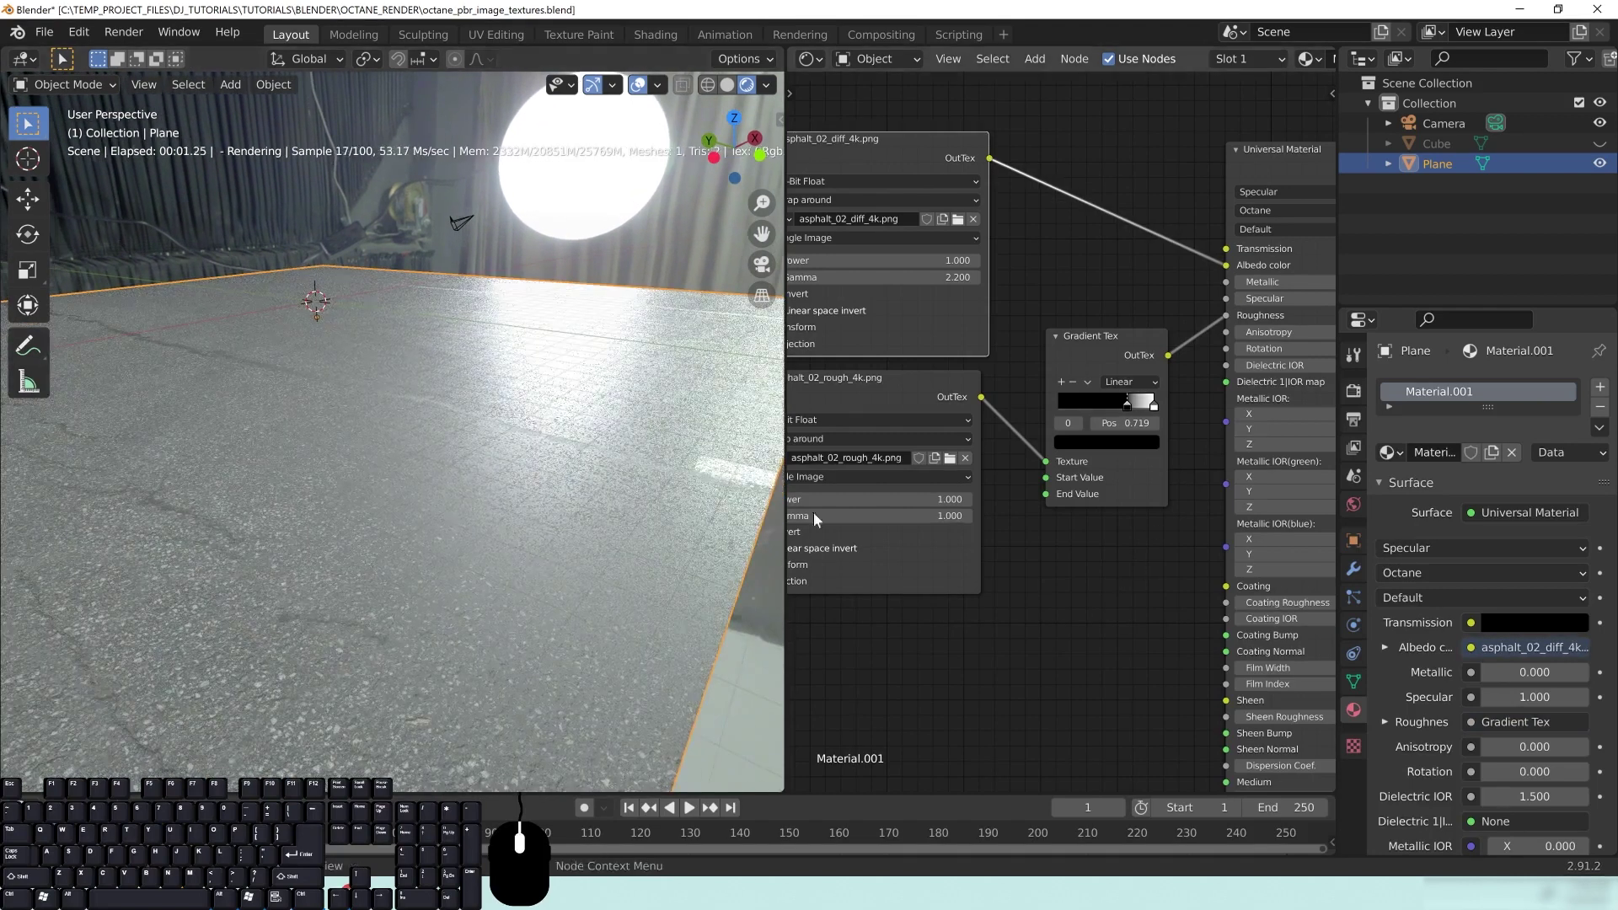
pyautogui.scroll(-1, 447, 519)
pyautogui.scroll(1, 443, 517)
pyautogui.moveTo(443, 517); pyautogui.dragTo(507, 548, button='middle')
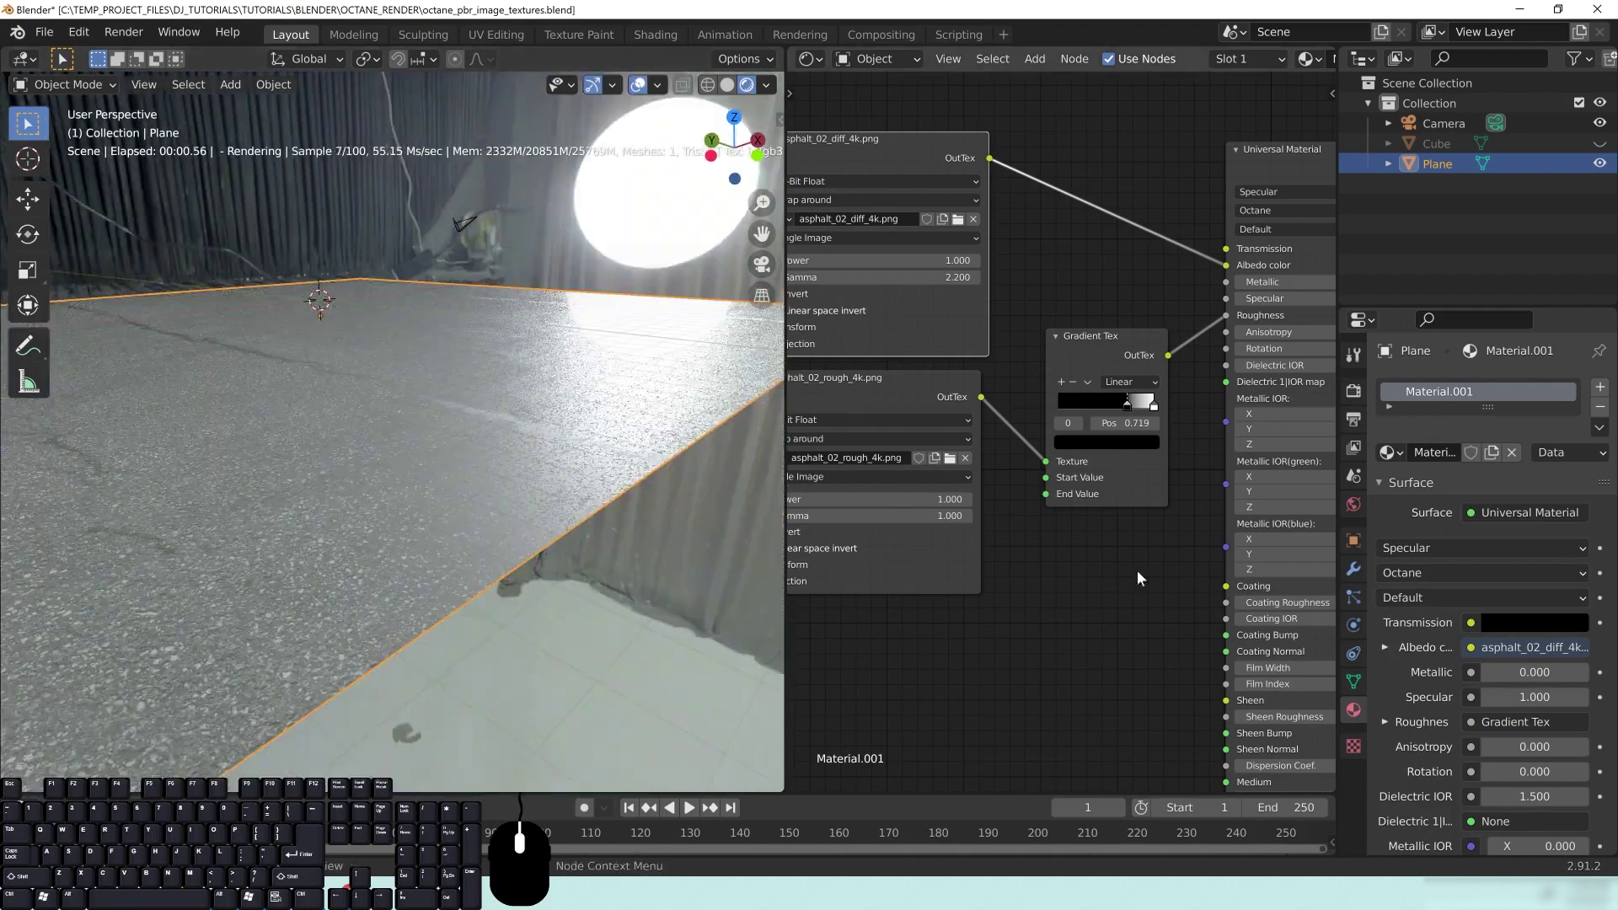
# Move the gradient's black stop to position 0.168 and set the asphalt_02_rough_4k.png texture's Gamma to 2.2
pyautogui.moveTo(1109, 535); pyautogui.dragTo(1127, 530, button='middle')
pyautogui.moveTo(1087, 406); pyautogui.dragTo(1077, 406)
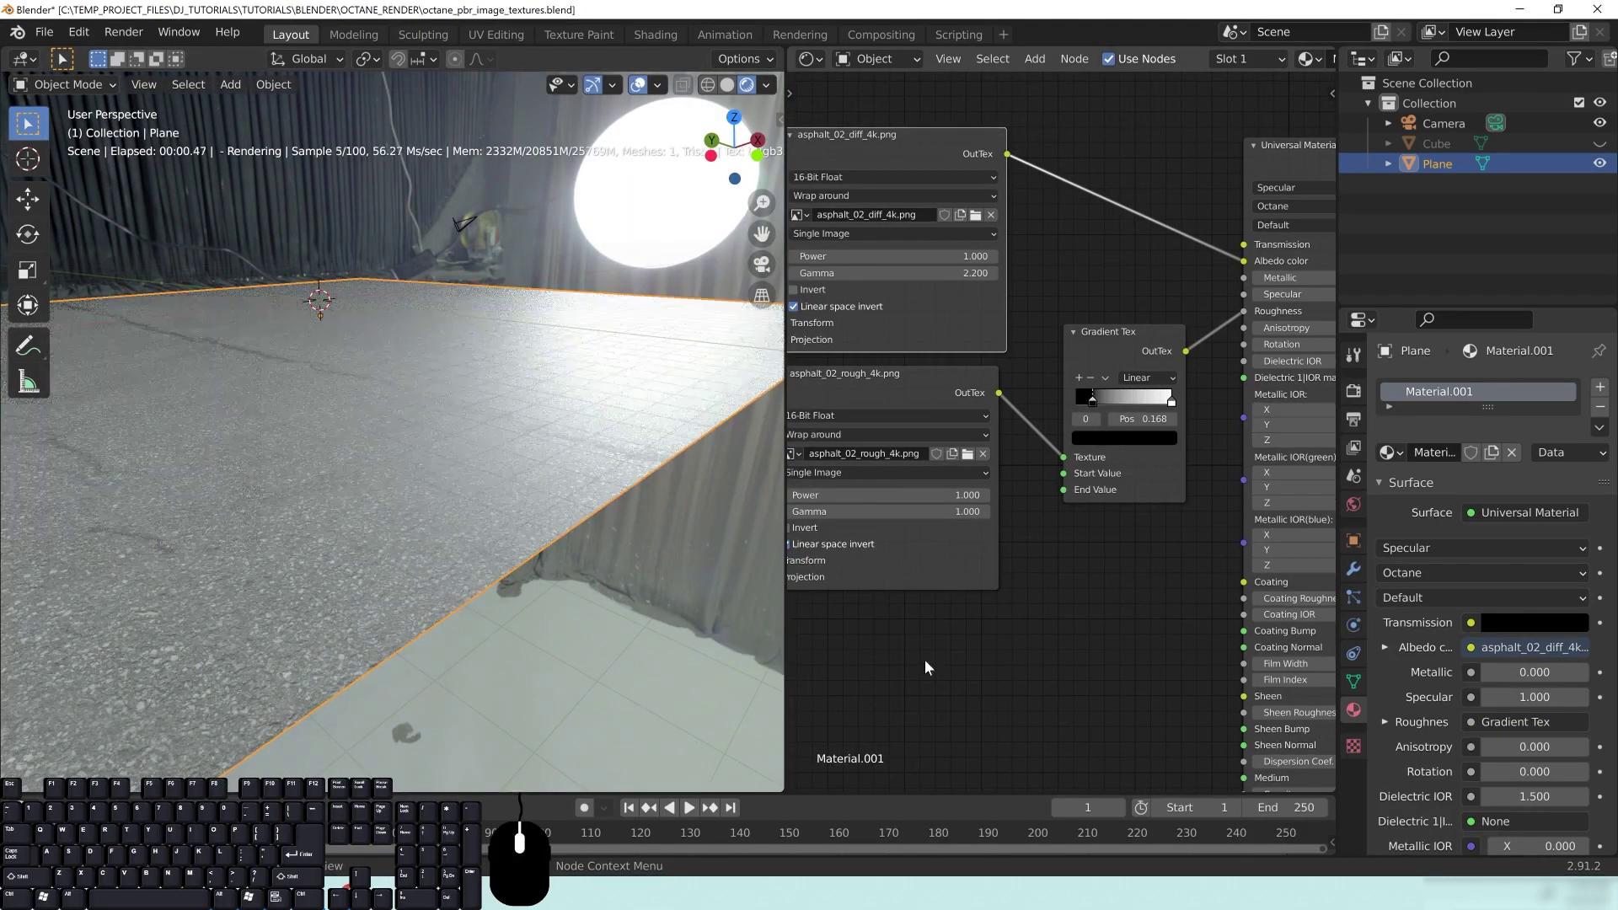
pyautogui.moveTo(841, 387); pyautogui.dragTo(933, 367, button='middle')
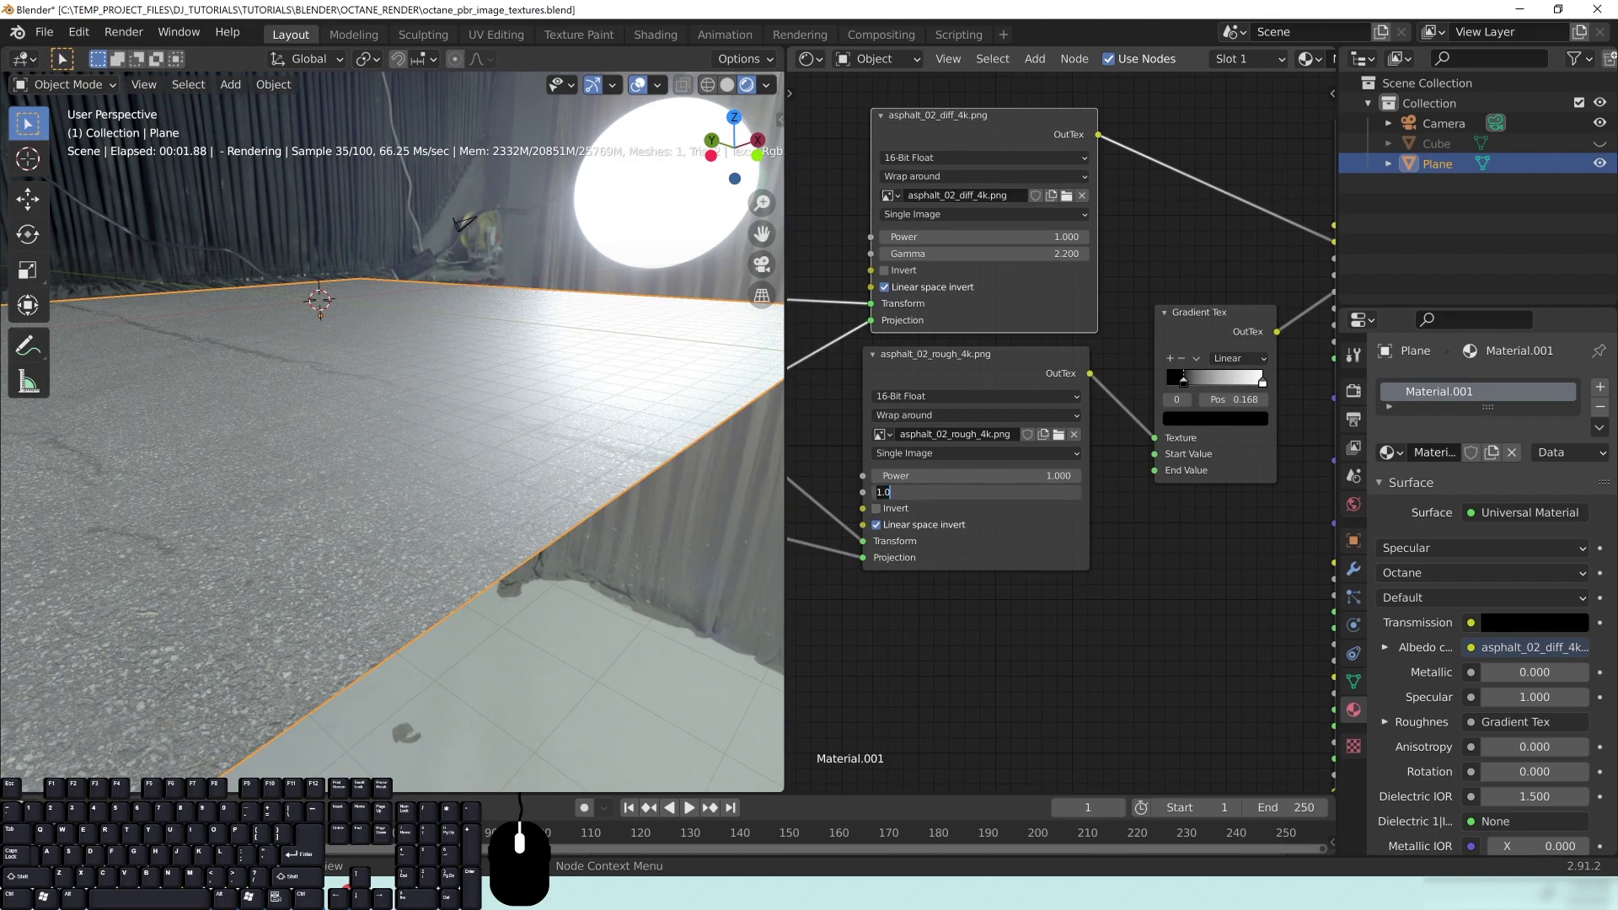
pyautogui.press('Return')
pyautogui.moveTo(1026, 375); pyautogui.dragTo(1023, 377, button='middle')
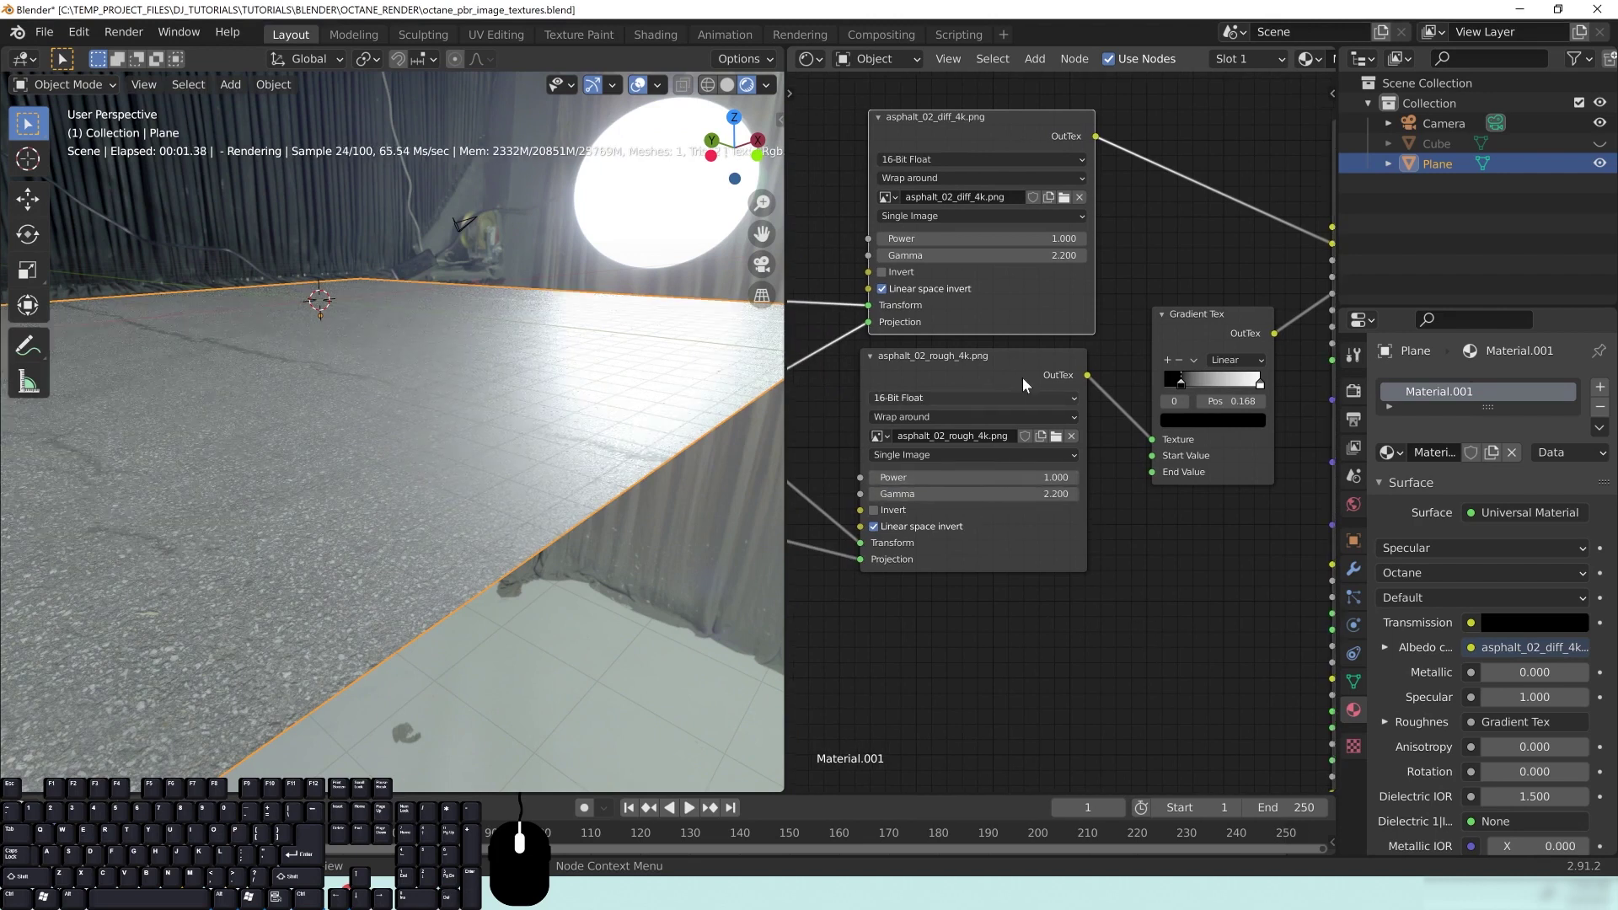
pyautogui.moveTo(1030, 380); pyautogui.dragTo(1047, 396)
# Move the gradient's black stop to position 0 and darken its white stop to light grey
pyautogui.moveTo(1175, 447); pyautogui.dragTo(1137, 465, button='middle')
pyautogui.moveTo(1142, 403); pyautogui.dragTo(1124, 403)
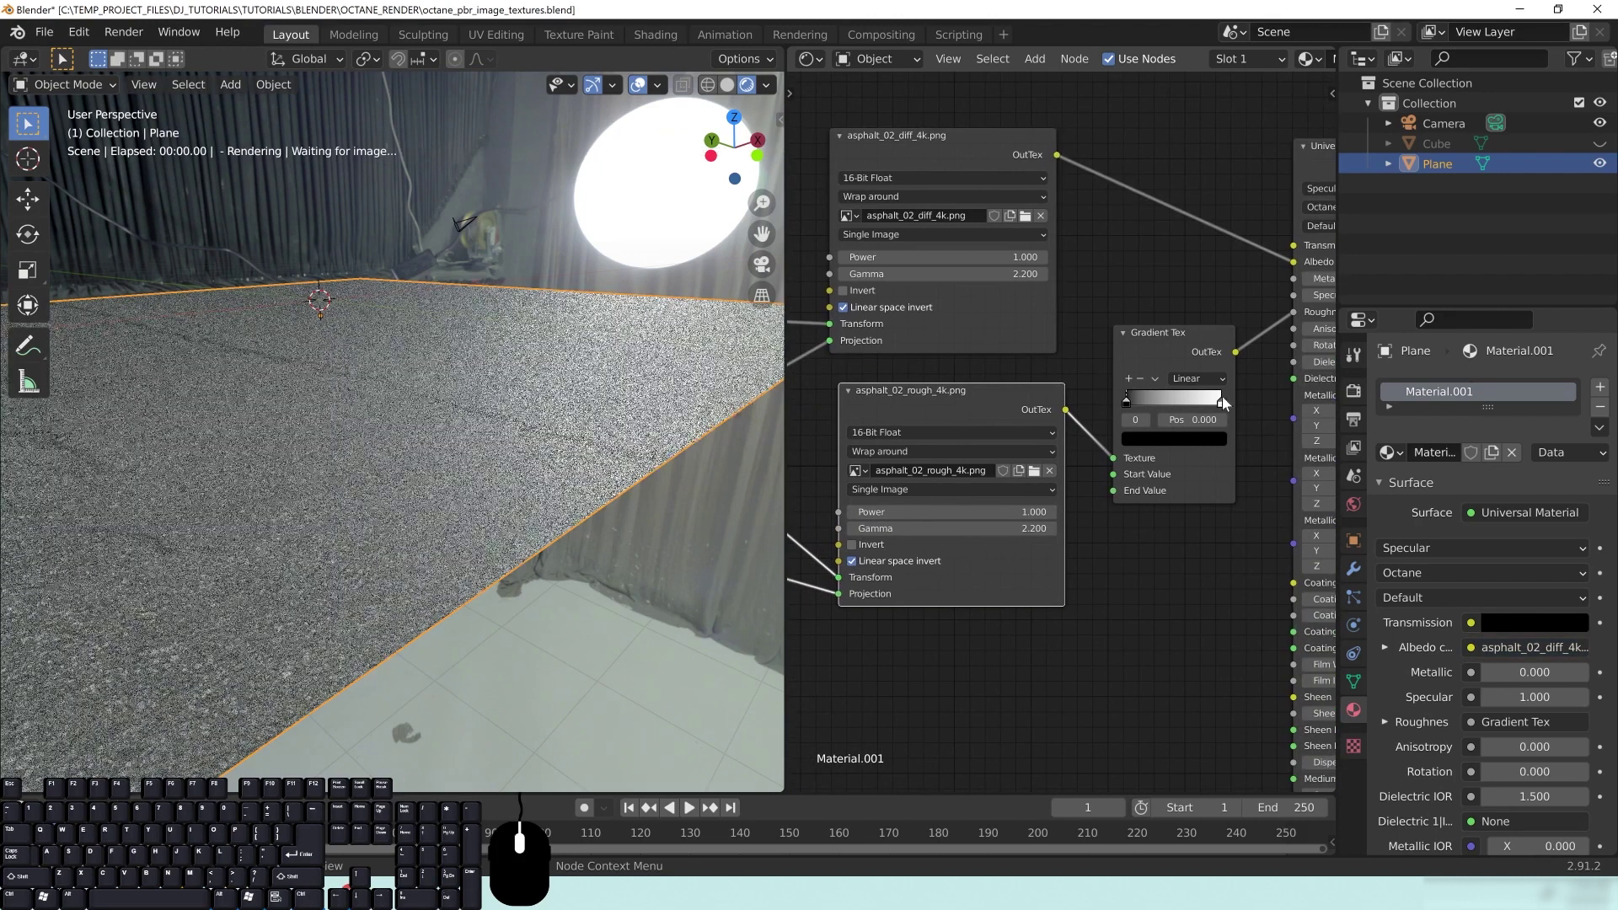
pyautogui.click(1219, 402)
pyautogui.click(1174, 438)
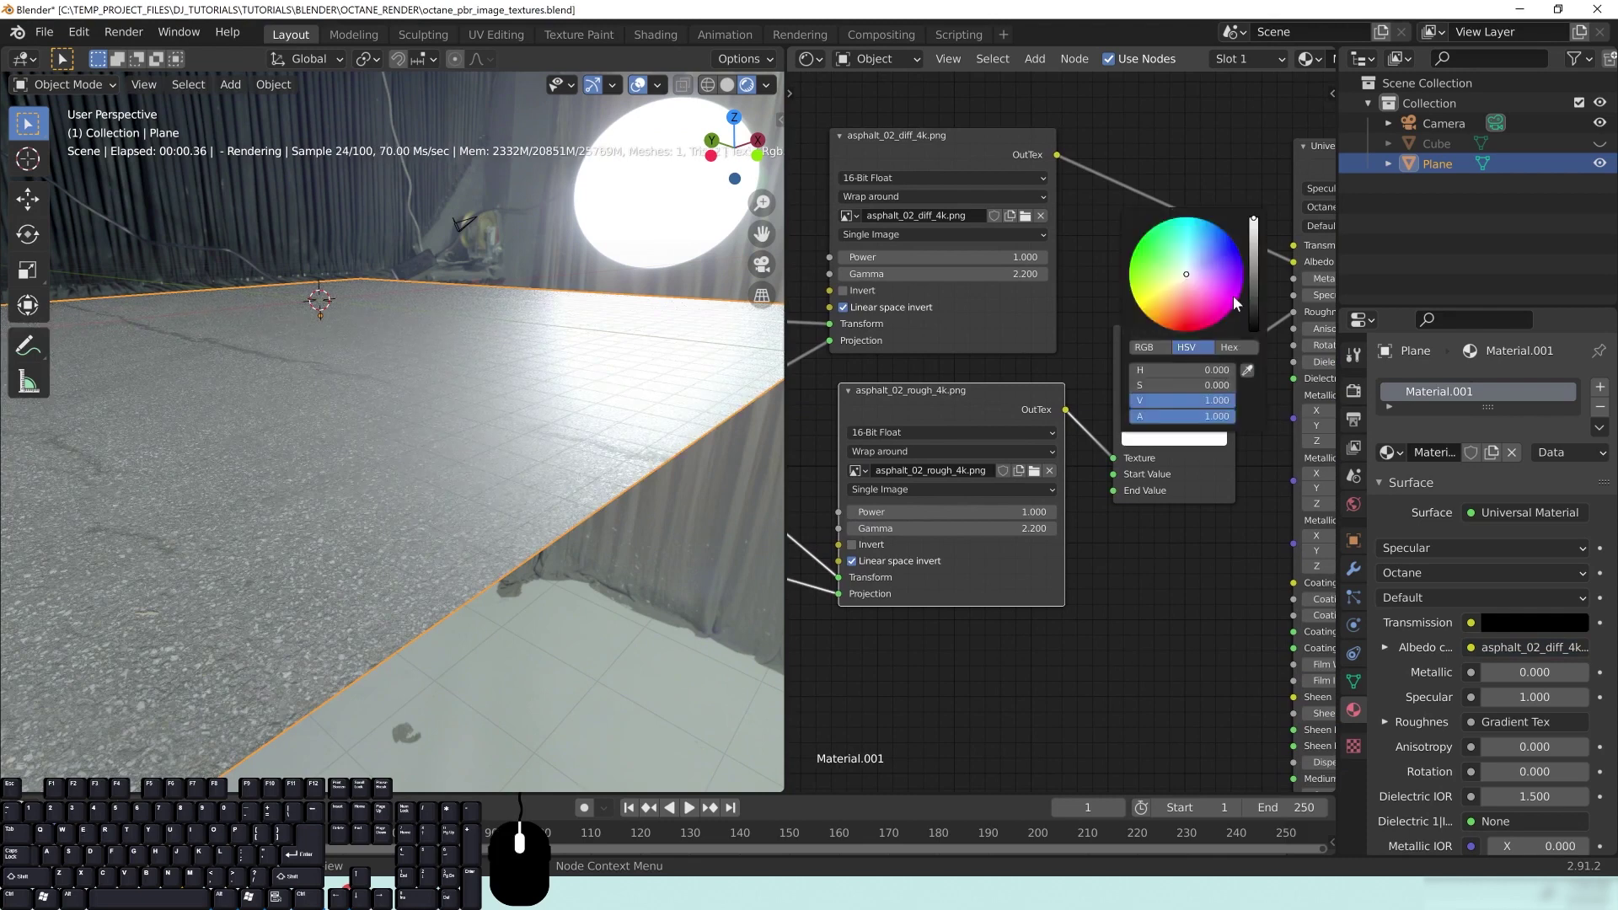
pyautogui.moveTo(1255, 278); pyautogui.dragTo(1254, 259)
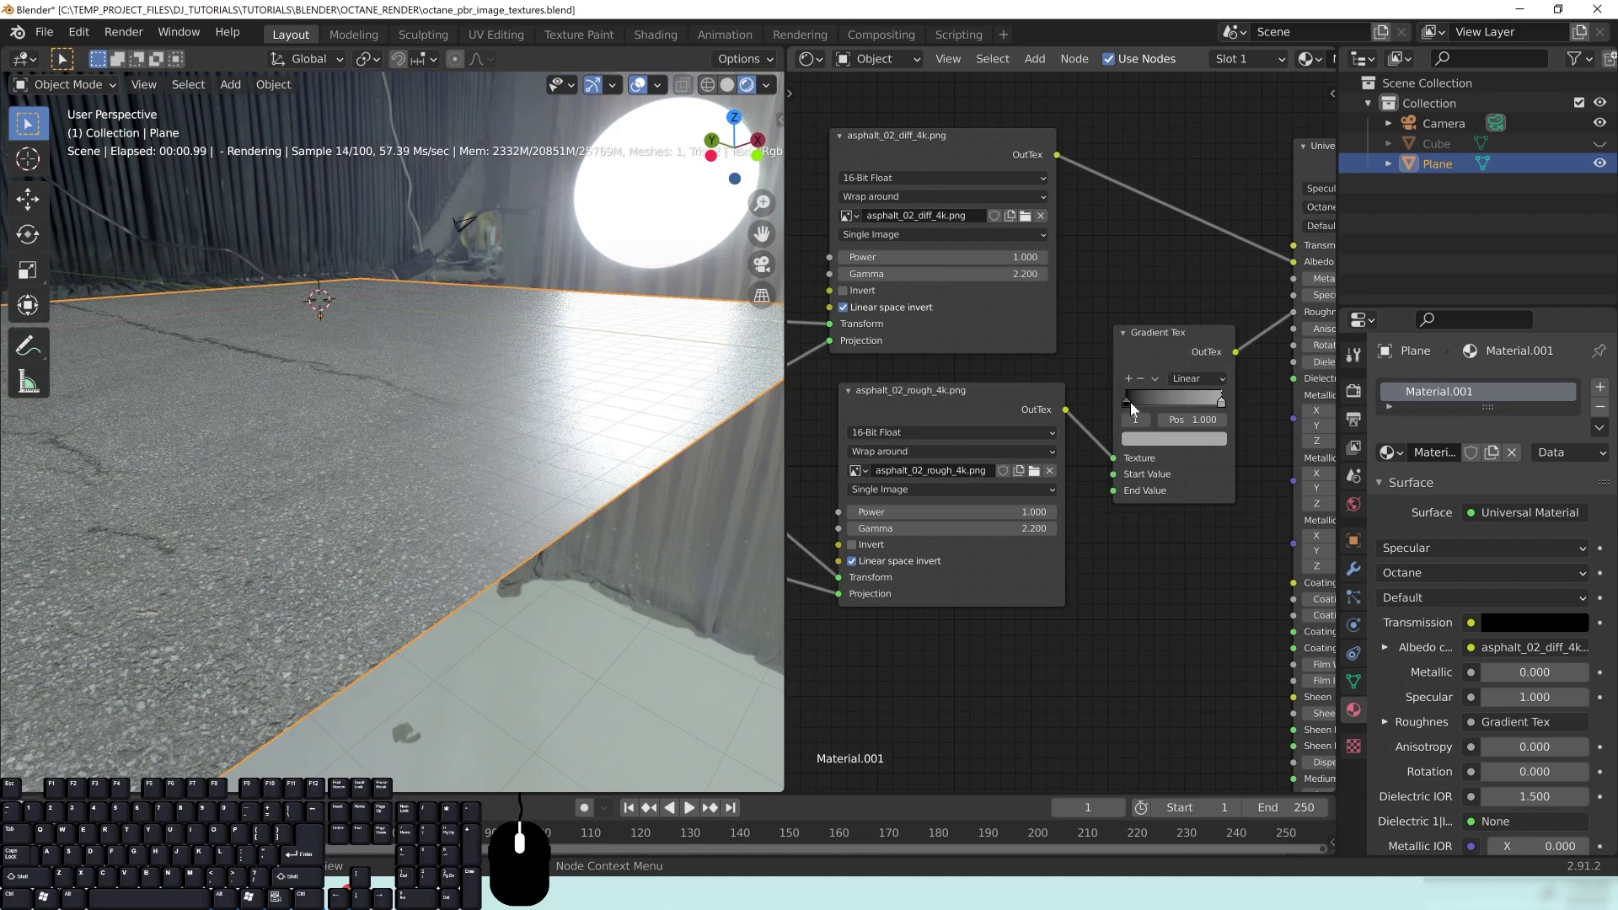
# Move the gradient's black stop to position 0.144 and lighten its color slightly to dark grey
pyautogui.moveTo(1130, 402); pyautogui.dragTo(1144, 401)
pyautogui.click(1168, 440)
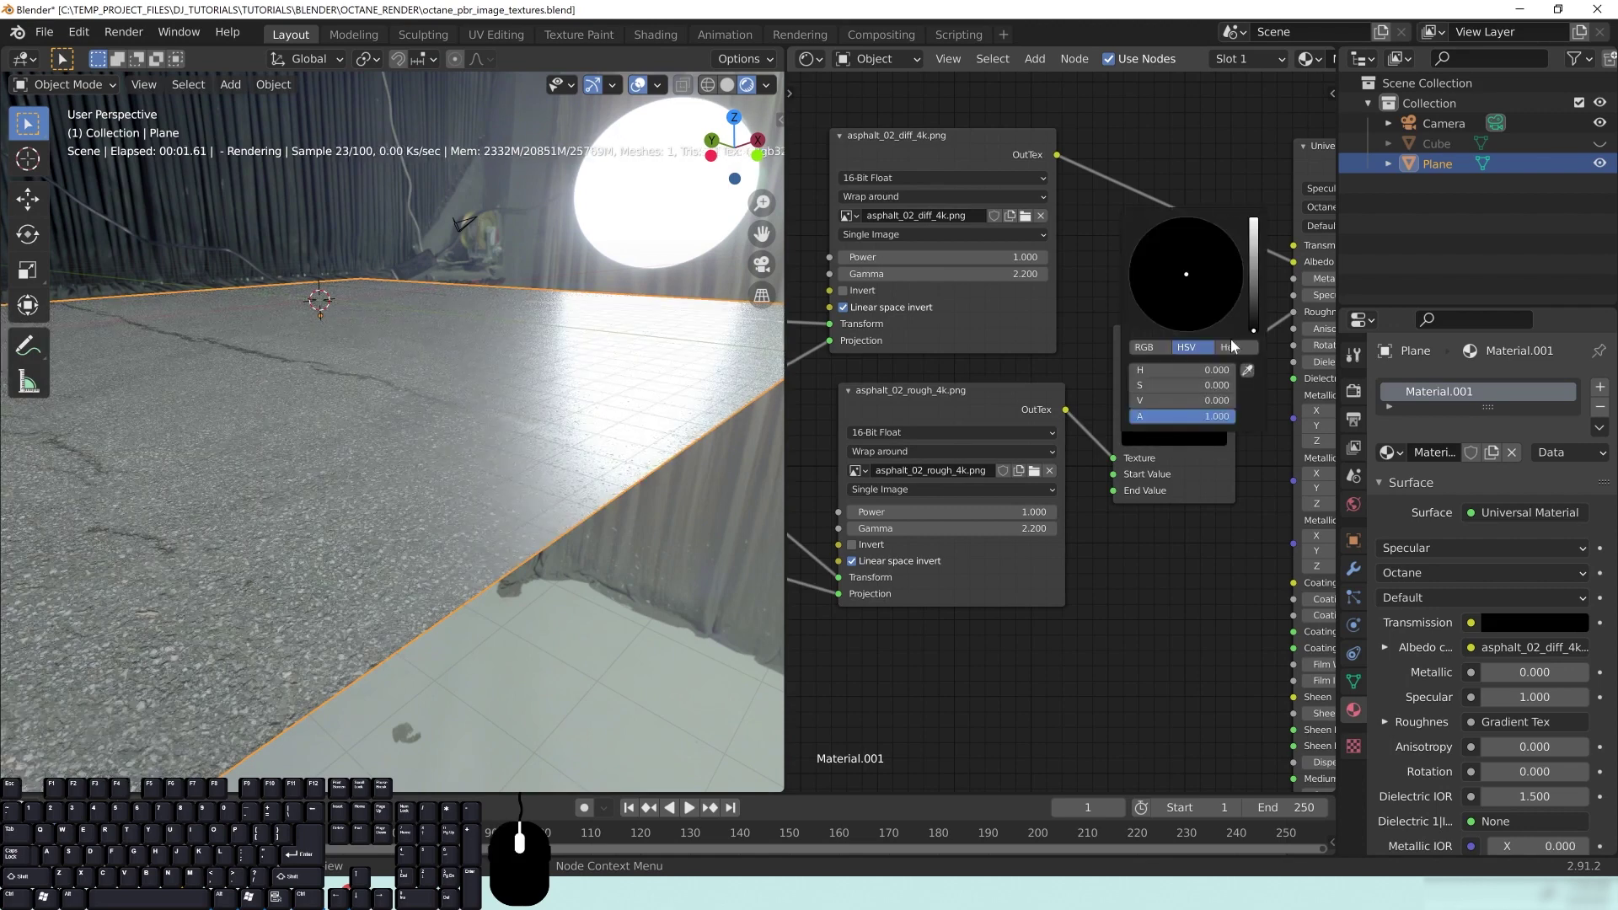
pyautogui.moveTo(1252, 330); pyautogui.dragTo(1252, 322)
# Set the Gamma of the asphalt_02_diff_4k.png texture to 3 and inspect the plane
pyautogui.moveTo(413, 474)
pyautogui.mouseDown(button='middle')
pyautogui.moveTo(371, 494)
pyautogui.moveTo(430, 480)
pyautogui.mouseUp(button='middle')
pyautogui.moveTo(1191, 271); pyautogui.dragTo(1217, 322, button='middle')
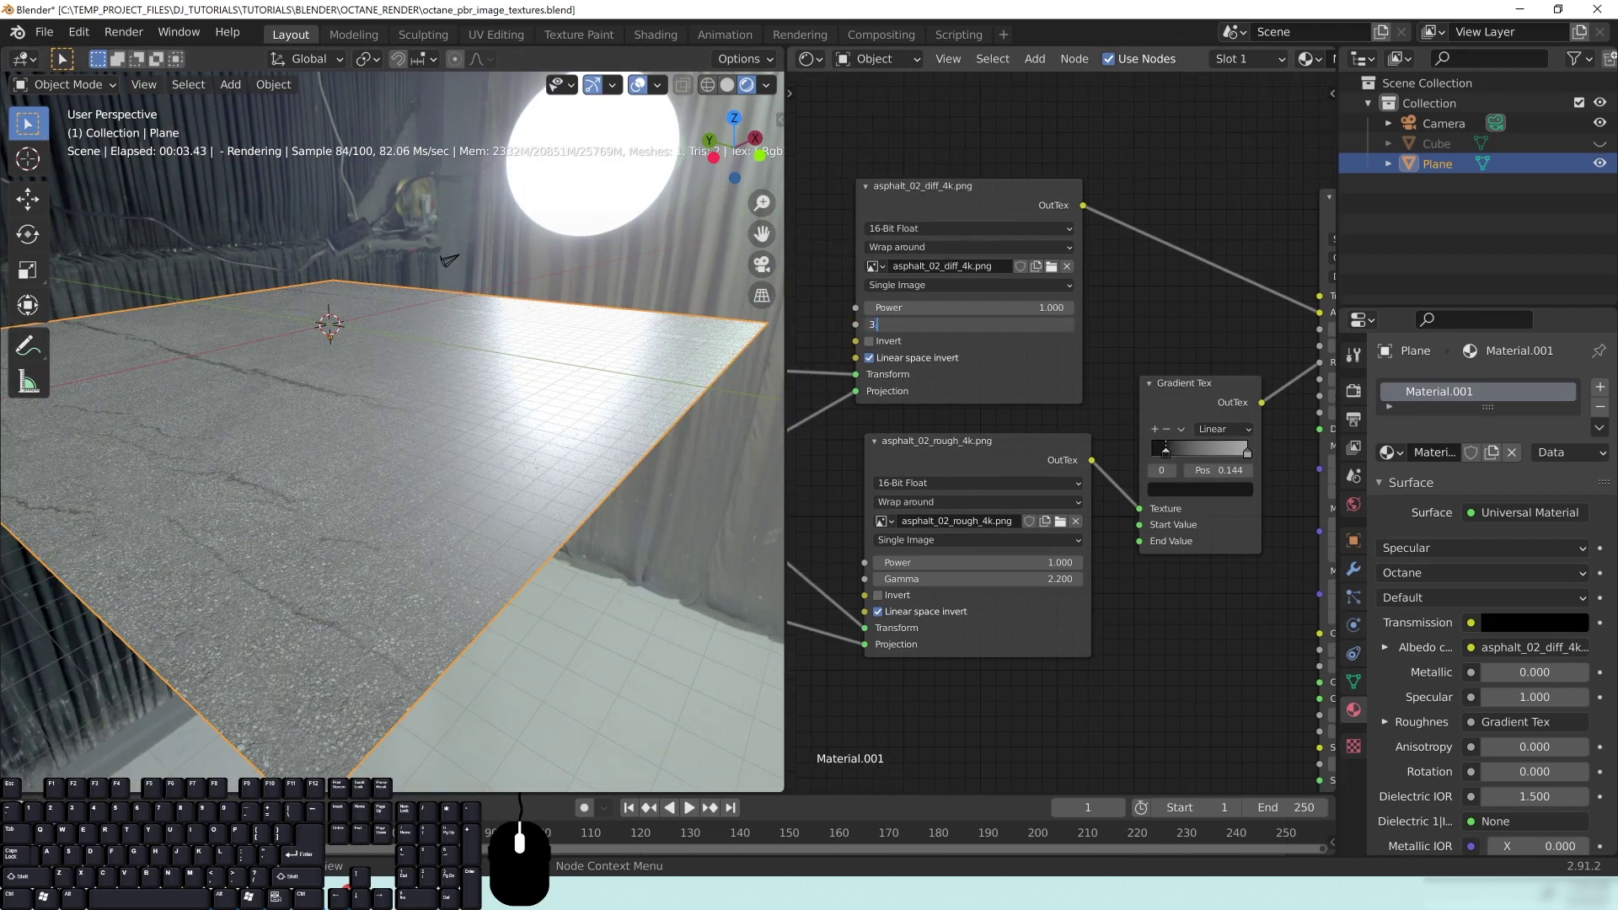
pyautogui.press('Return')
pyautogui.moveTo(411, 479); pyautogui.dragTo(539, 512, button='middle')
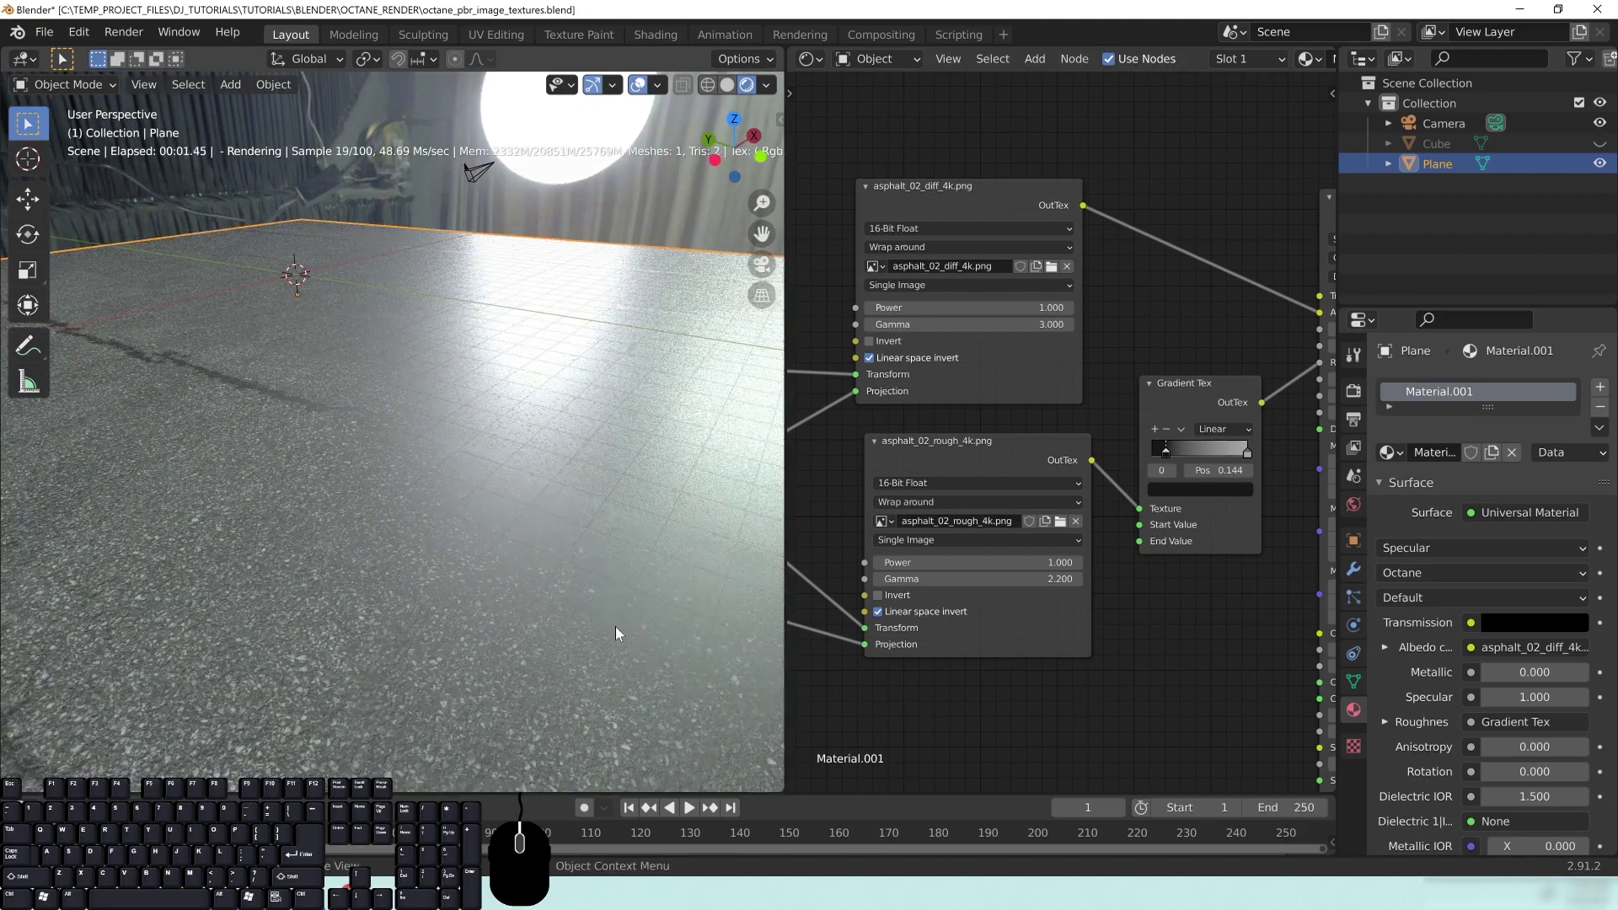
pyautogui.scroll(-5, 615, 625)
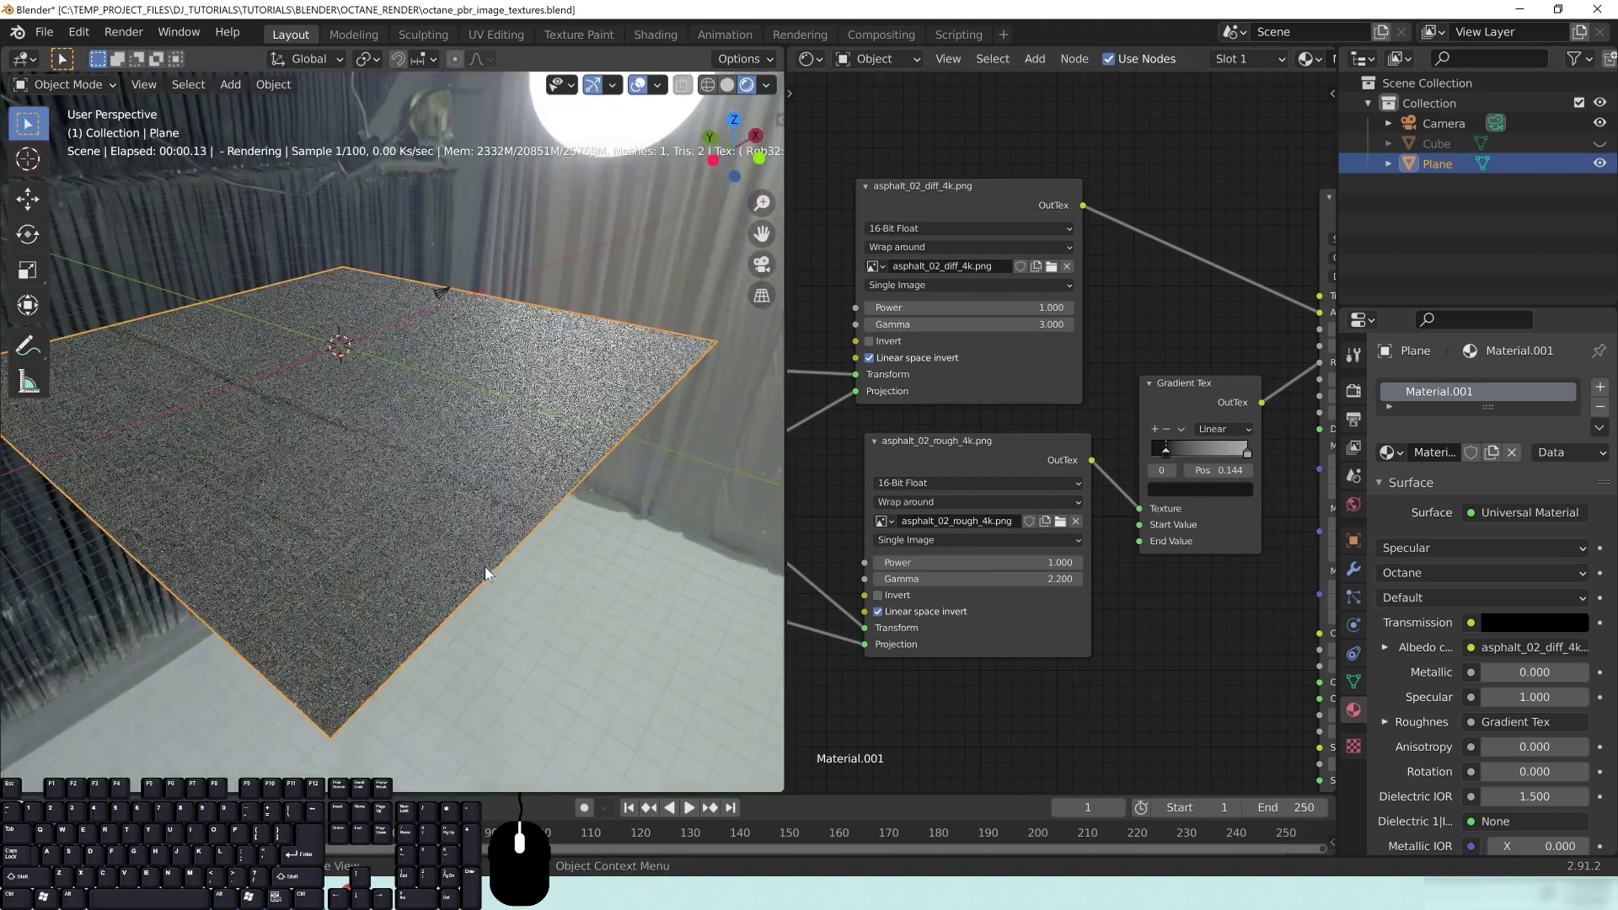
# Move the Material Output and Universal Material nodes farther away from the texture nodes
pyautogui.moveTo(1148, 608); pyautogui.dragTo(948, 479, button='middle')
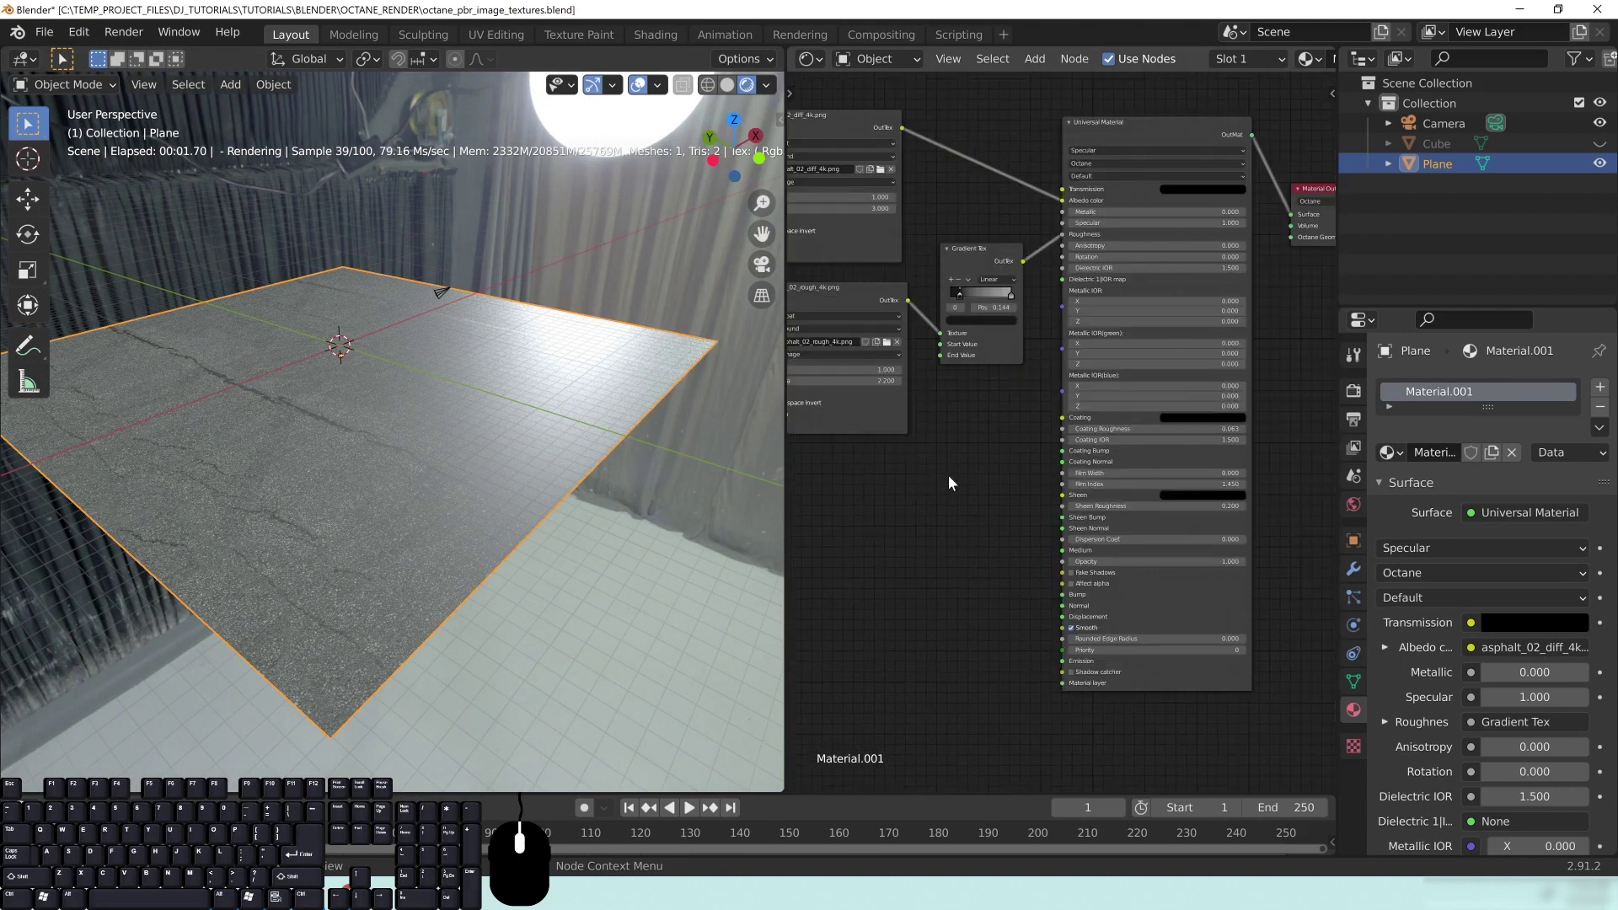
pyautogui.moveTo(1286, 359); pyautogui.dragTo(1120, 438, button='middle')
pyautogui.moveTo(1175, 267); pyautogui.dragTo(1260, 269)
pyautogui.moveTo(964, 202); pyautogui.dragTo(1018, 197)
pyautogui.moveTo(924, 542); pyautogui.dragTo(1293, 448, button='middle')
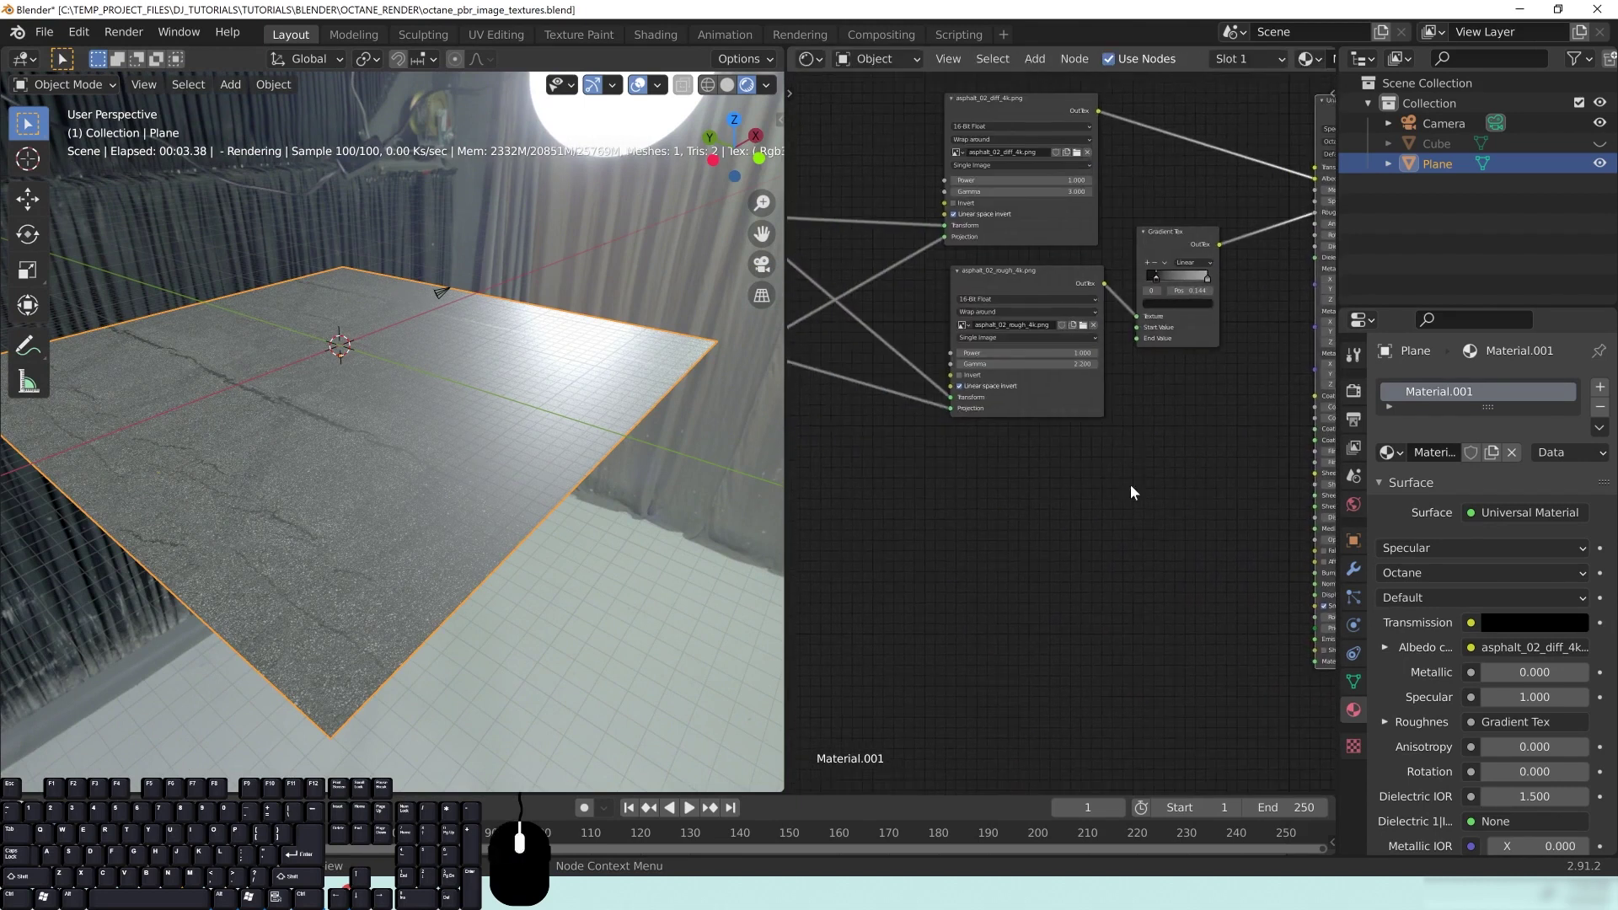
# Duplicate the asphalt_02_rough_4k.png texture node and link the existing transform and projection nodes to the copy's Transform and Projection inputs
pyautogui.moveTo(1129, 484); pyautogui.dragTo(1216, 446, button='middle')
pyautogui.hotkey('shift', 'd')
pyautogui.click(1082, 413)
pyautogui.moveTo(855, 185); pyautogui.dragTo(899, 161, button='middle')
pyautogui.moveTo(863, 154); pyautogui.dragTo(1087, 512)
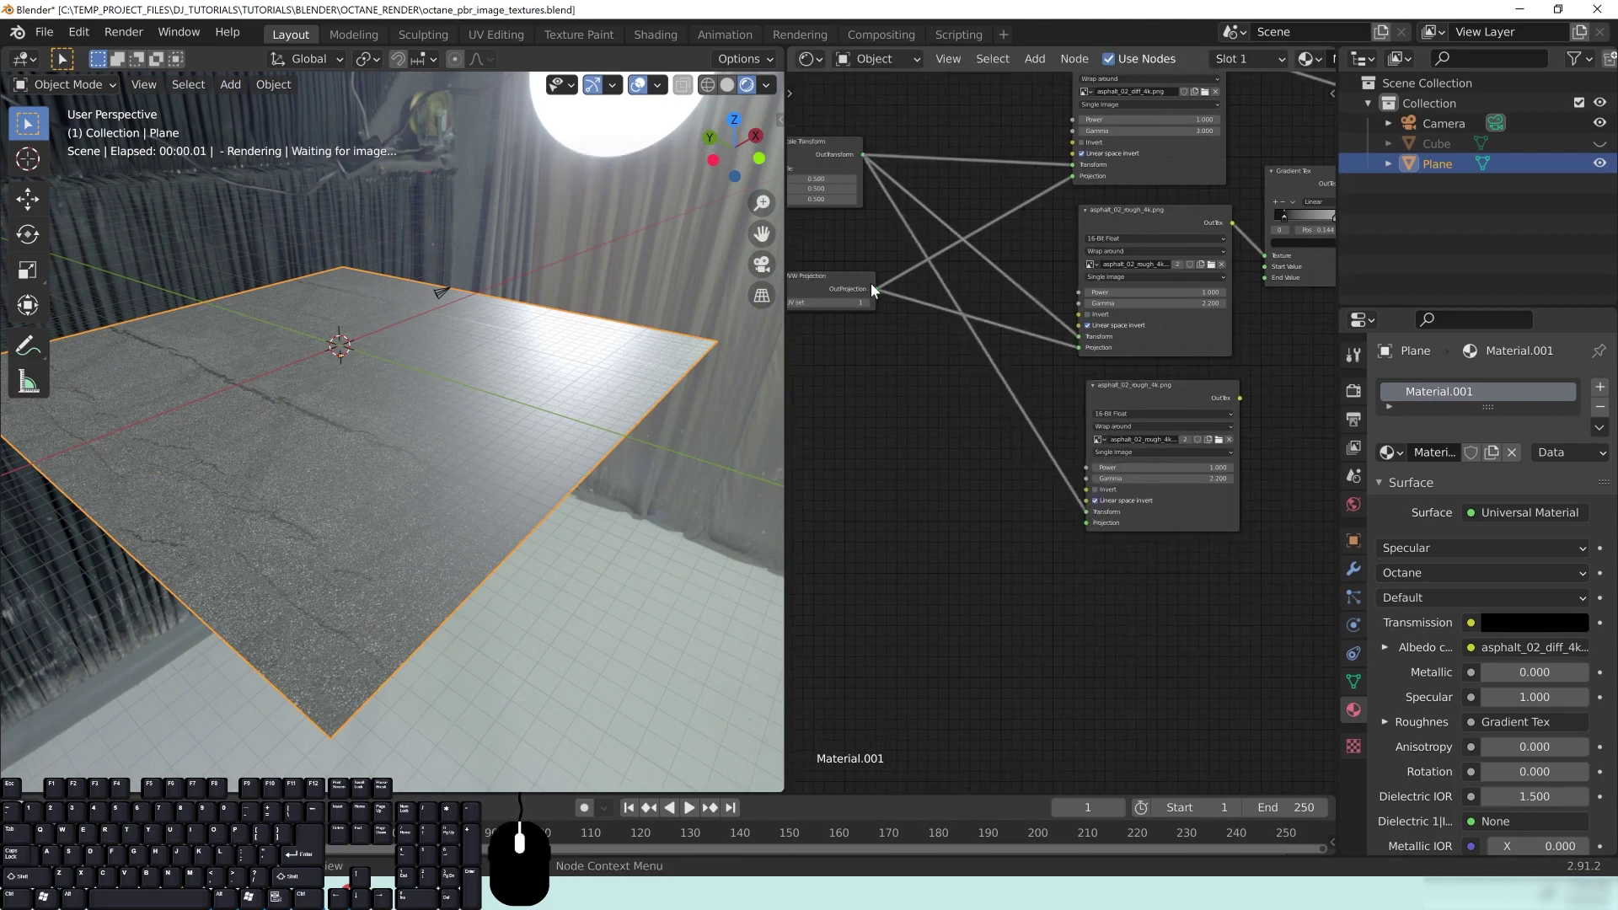
pyautogui.moveTo(871, 283); pyautogui.dragTo(1082, 523)
# Load the normal map asphalt_02_nor_4k.png from the asphalt_02_4k_png folder into the duplicated texture node
pyautogui.keyDown('ctrl'); pyautogui.hscroll(5, 979, 628); pyautogui.keyUp('ctrl')
pyautogui.moveTo(1059, 449); pyautogui.dragTo(1056, 456, button='middle')
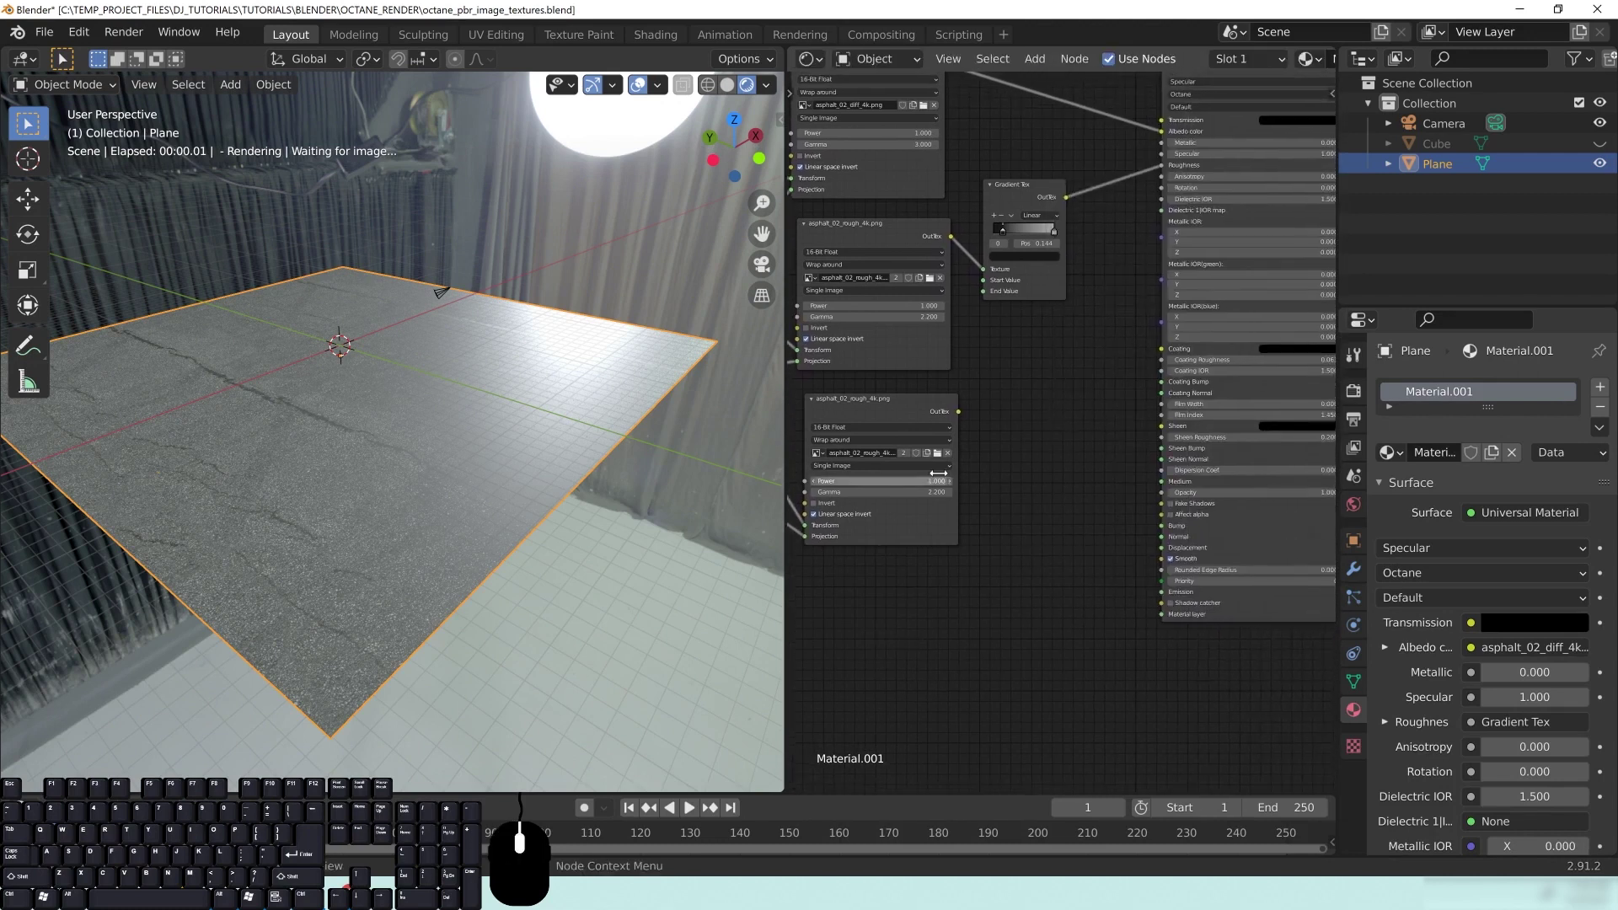
pyautogui.moveTo(0, 219); pyautogui.dragTo(994, 124)
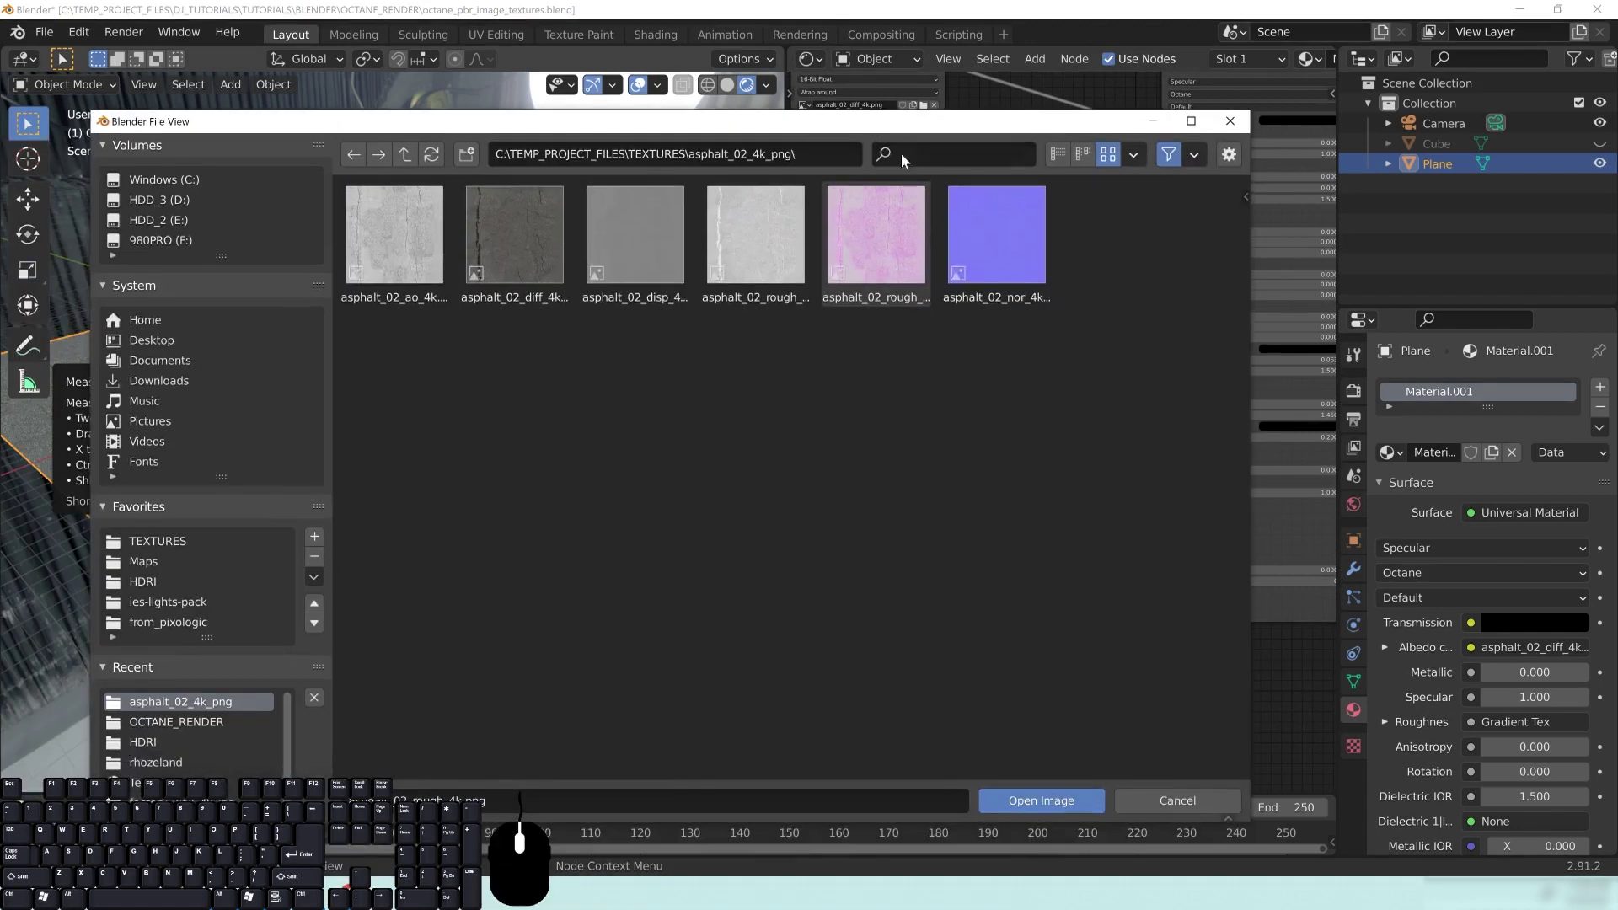
pyautogui.doubleClick(1003, 240)
# Link the asphalt_02_nor_4k.png texture to the Universal Material's Normal input and inspect the surface relief on the plane
pyautogui.moveTo(1025, 528); pyautogui.dragTo(1008, 428, button='middle')
pyautogui.scroll(3, 1029, 526)
pyautogui.scroll(1, 1029, 526)
pyautogui.moveTo(950, 329); pyautogui.dragTo(1154, 550)
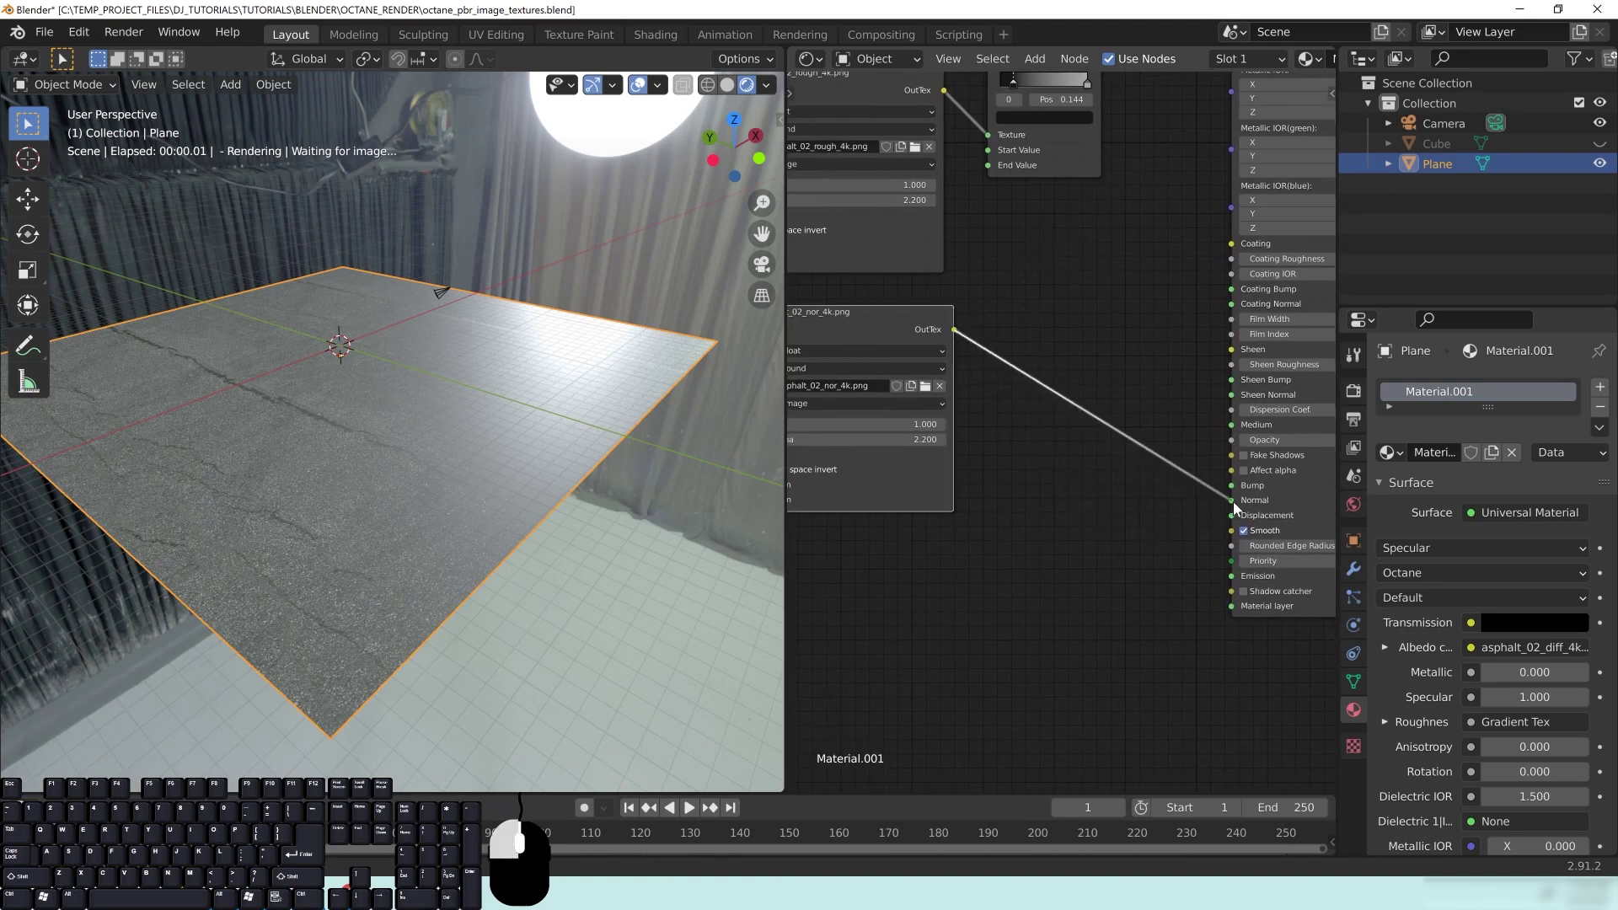
pyautogui.moveTo(1232, 502); pyautogui.dragTo(1232, 501)
pyautogui.moveTo(360, 492); pyautogui.dragTo(448, 511, button='middle')
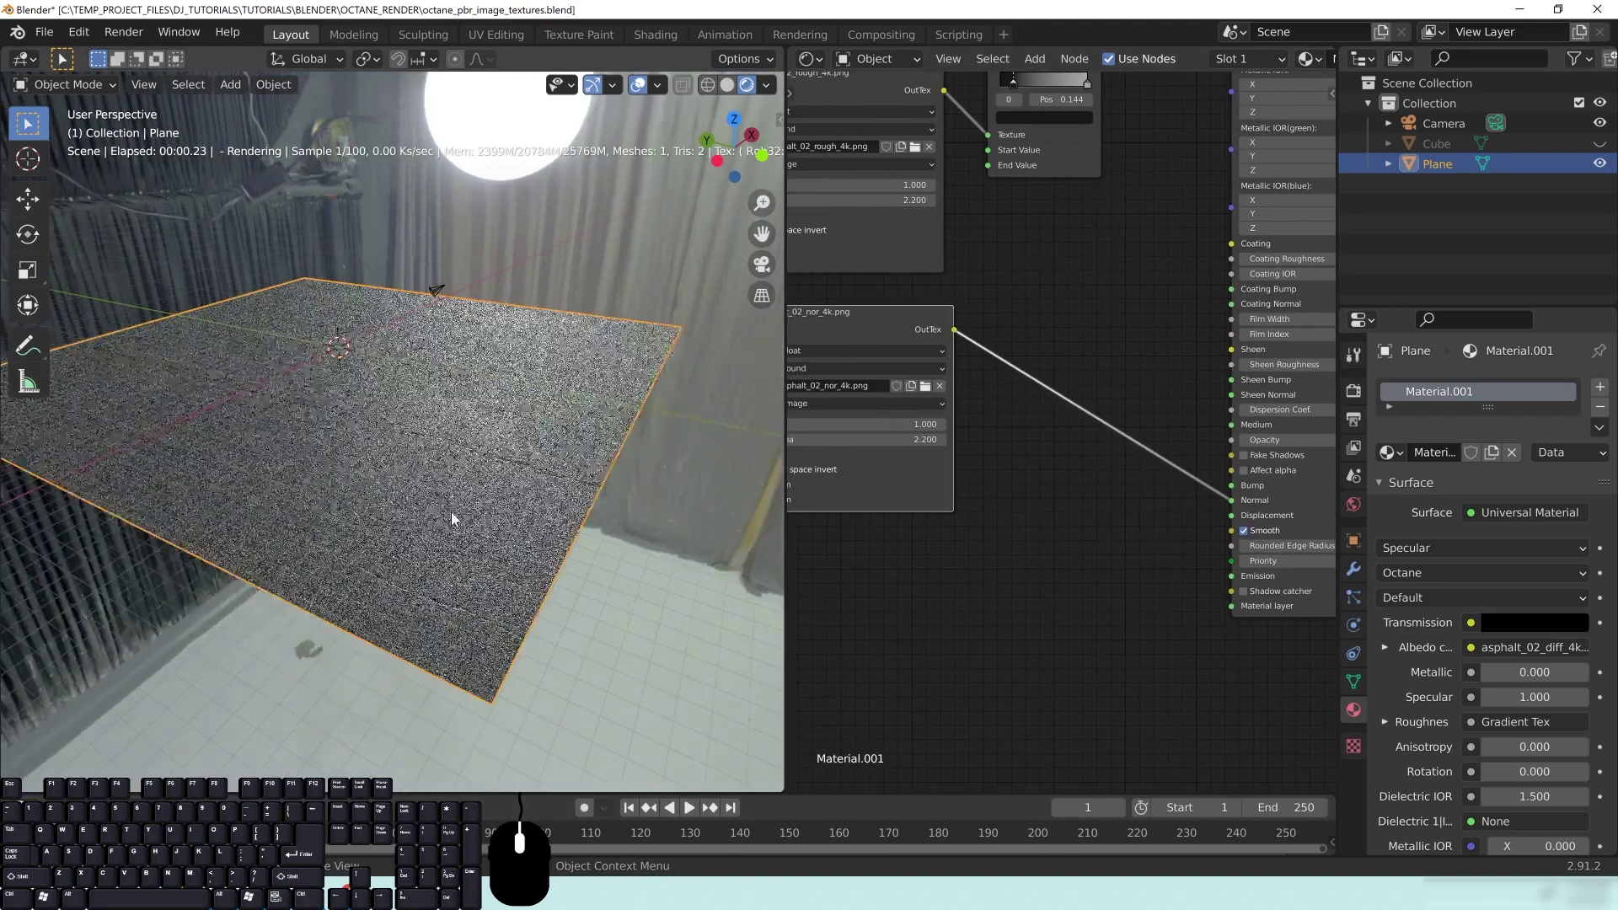
pyautogui.scroll(3, 575, 563)
pyautogui.moveTo(575, 564); pyautogui.dragTo(607, 604, button='middle')
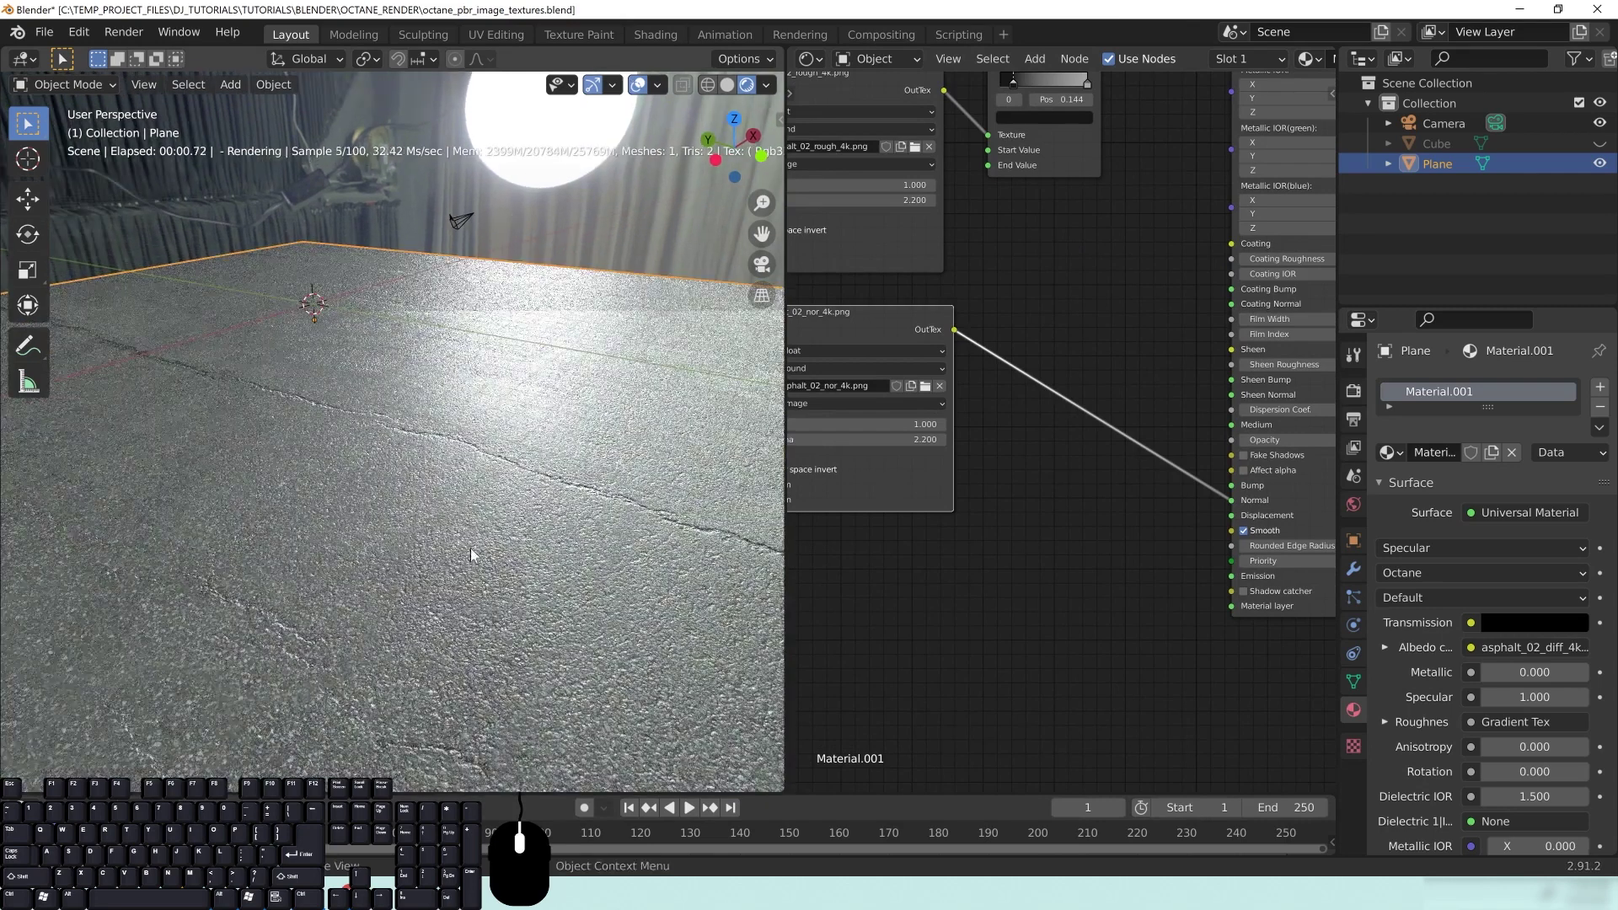
pyautogui.moveTo(442, 536); pyautogui.dragTo(433, 533, button='middle')
# Try a Gamma of 1.1 on the asphalt_02_nor_4k.png texture, and set it back to 2.2
pyautogui.moveTo(965, 588); pyautogui.dragTo(1078, 577, button='middle')
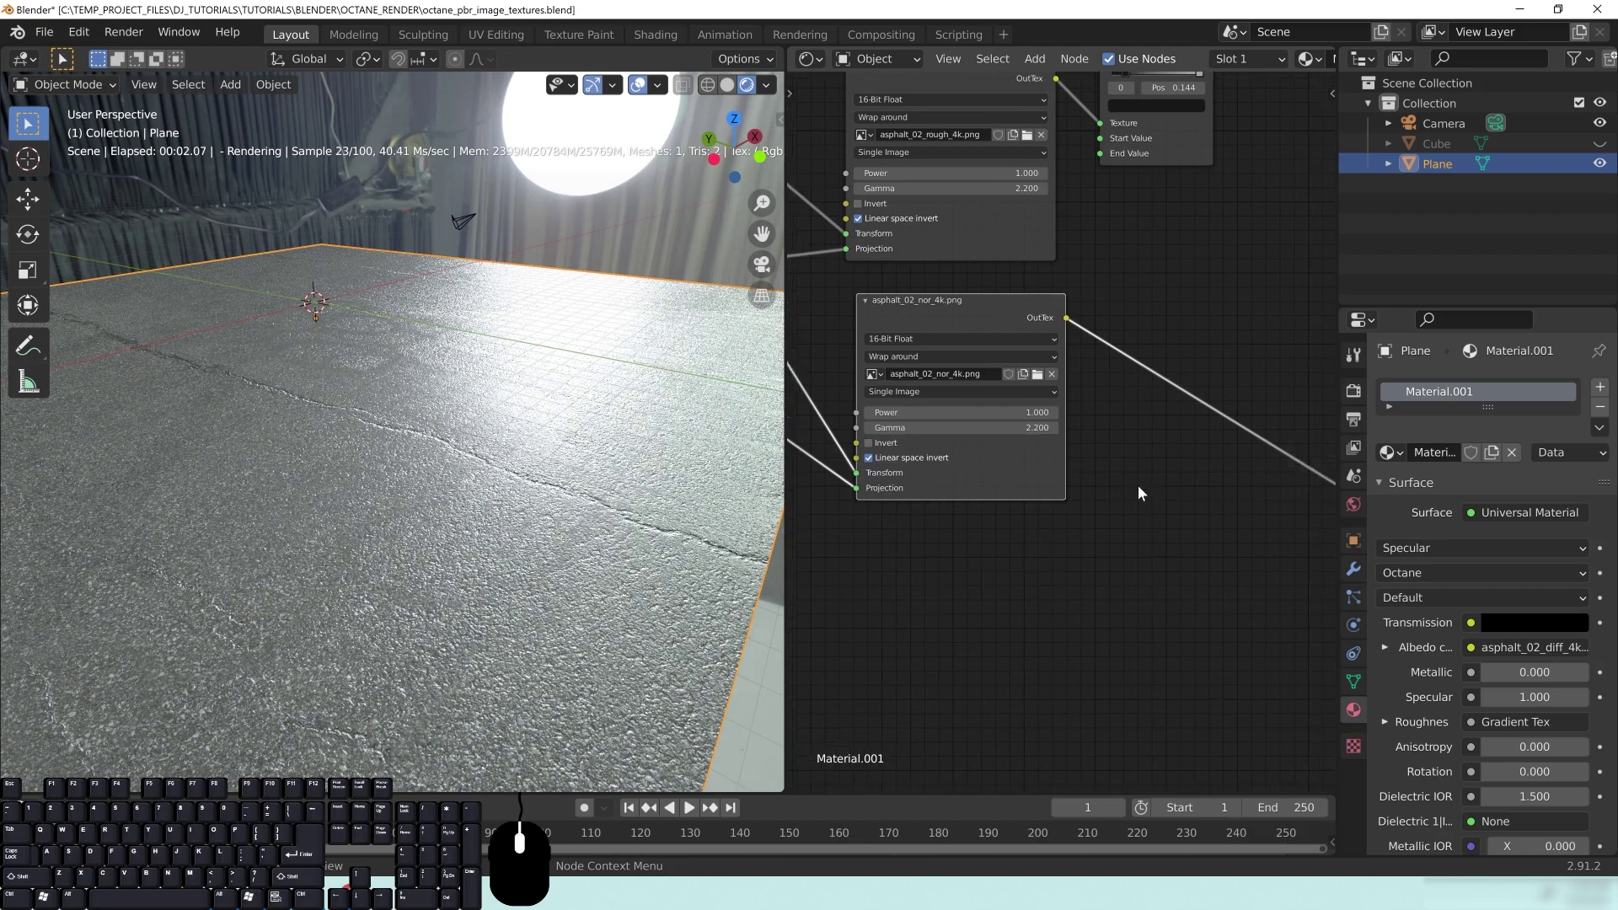
pyautogui.write('.1')
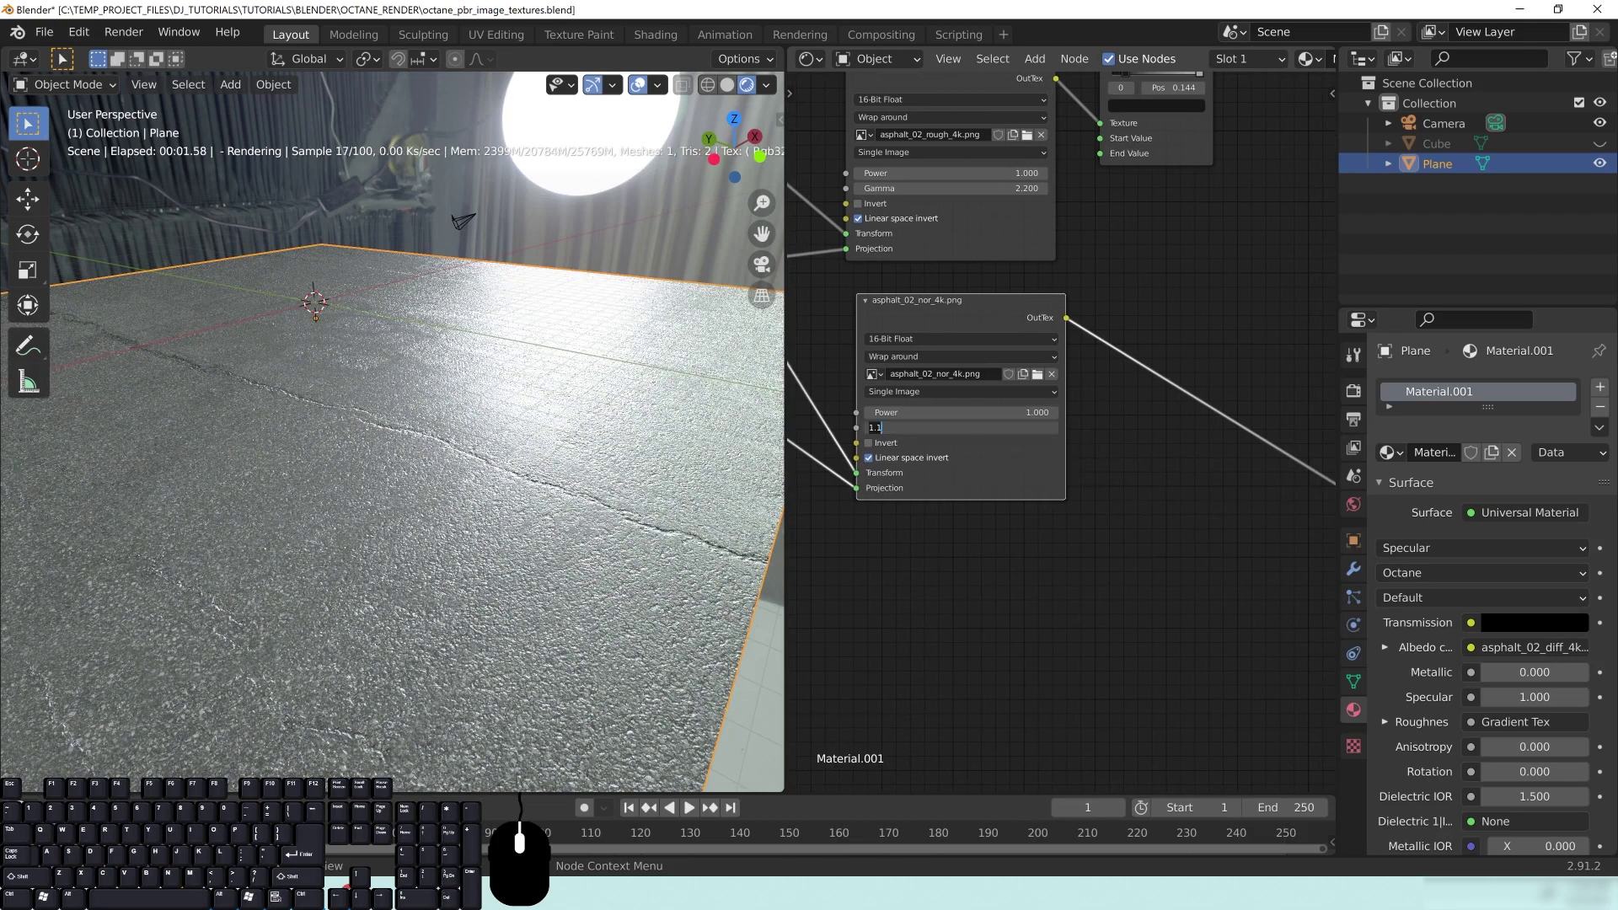
pyautogui.press('Return')
pyautogui.moveTo(1010, 431); pyautogui.dragTo(924, 418, button='middle')
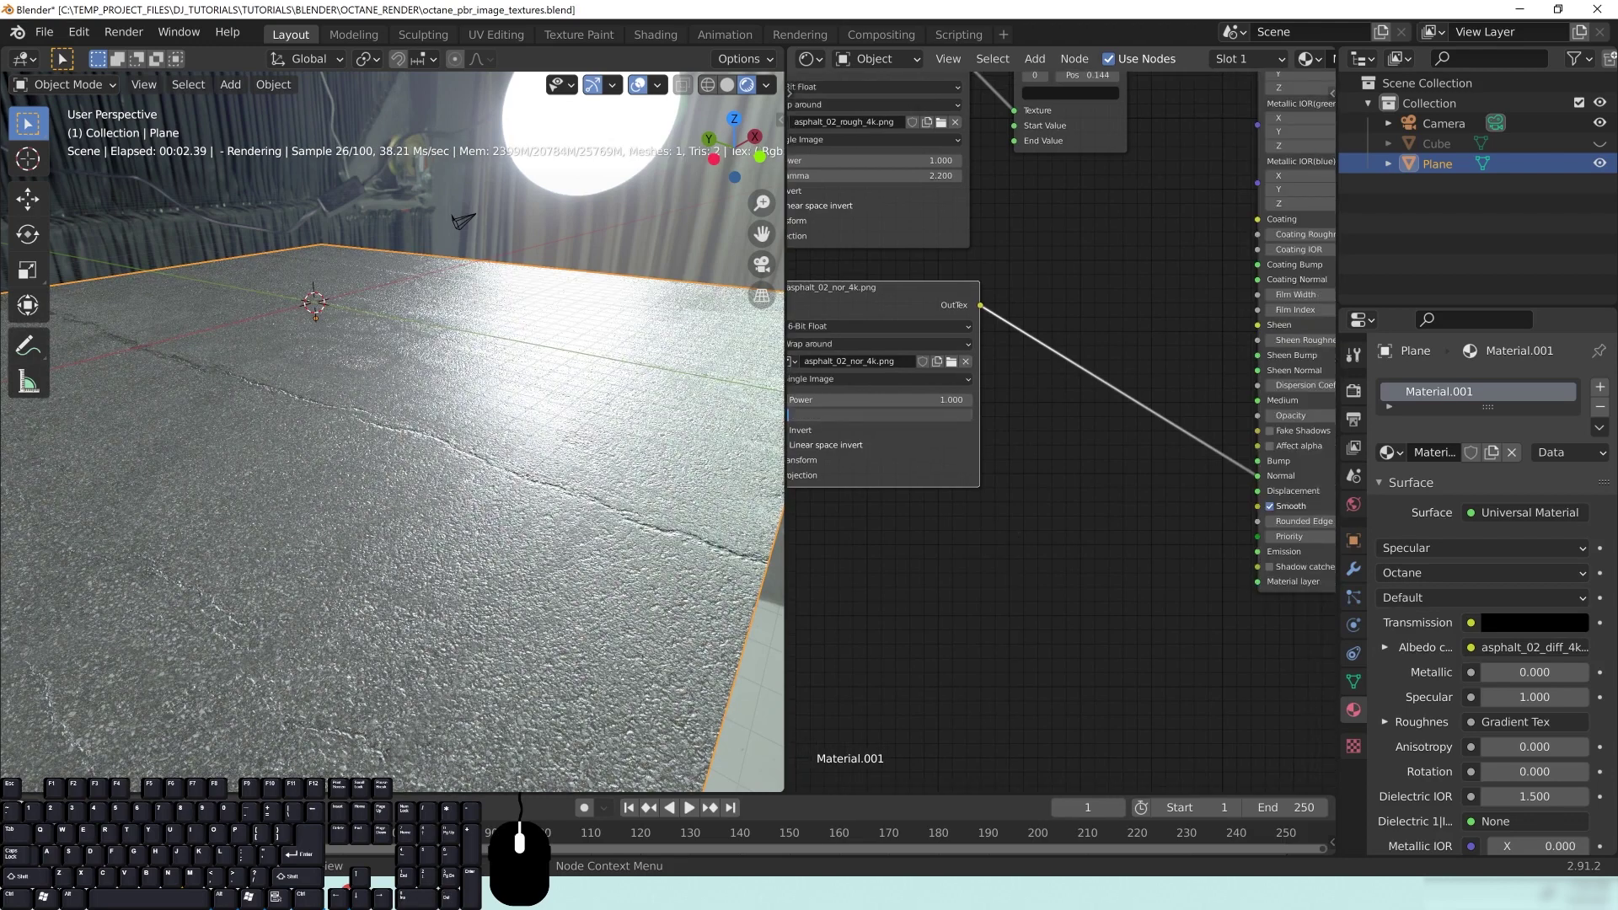
pyautogui.write('.2')
pyautogui.press('Return')
# Insert a Mix Tex node between the asphalt_02_nor_4k.png texture and the Normal input, feeding the normal map into Texture1
pyautogui.moveTo(951, 568); pyautogui.dragTo(1076, 587, button='middle')
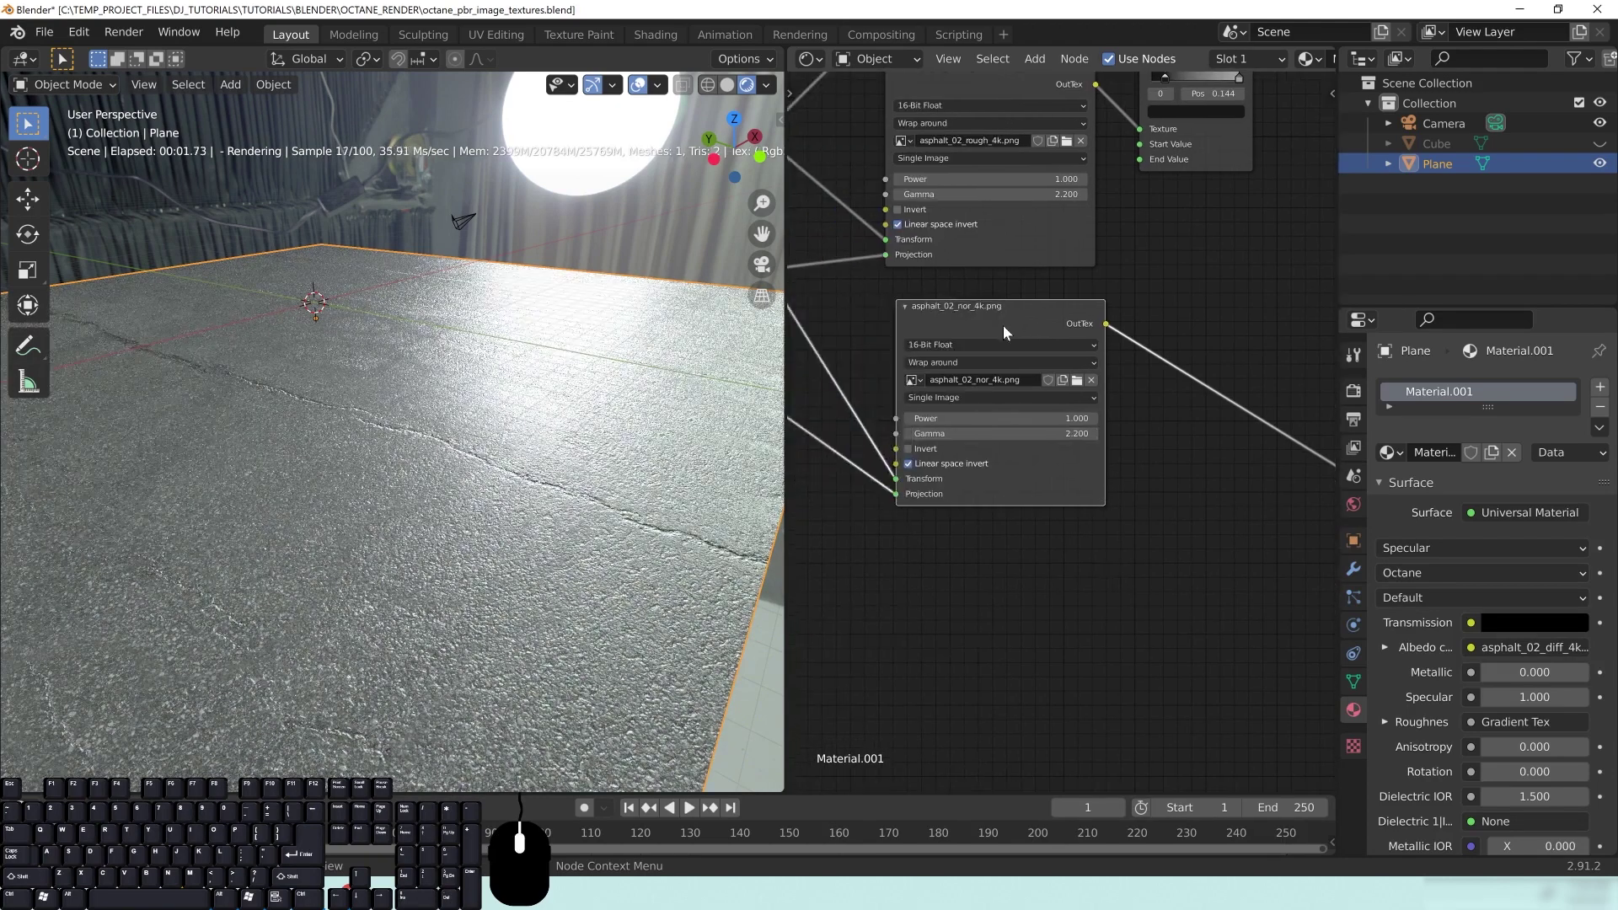
pyautogui.moveTo(996, 306); pyautogui.dragTo(981, 306)
pyautogui.click(974, 392)
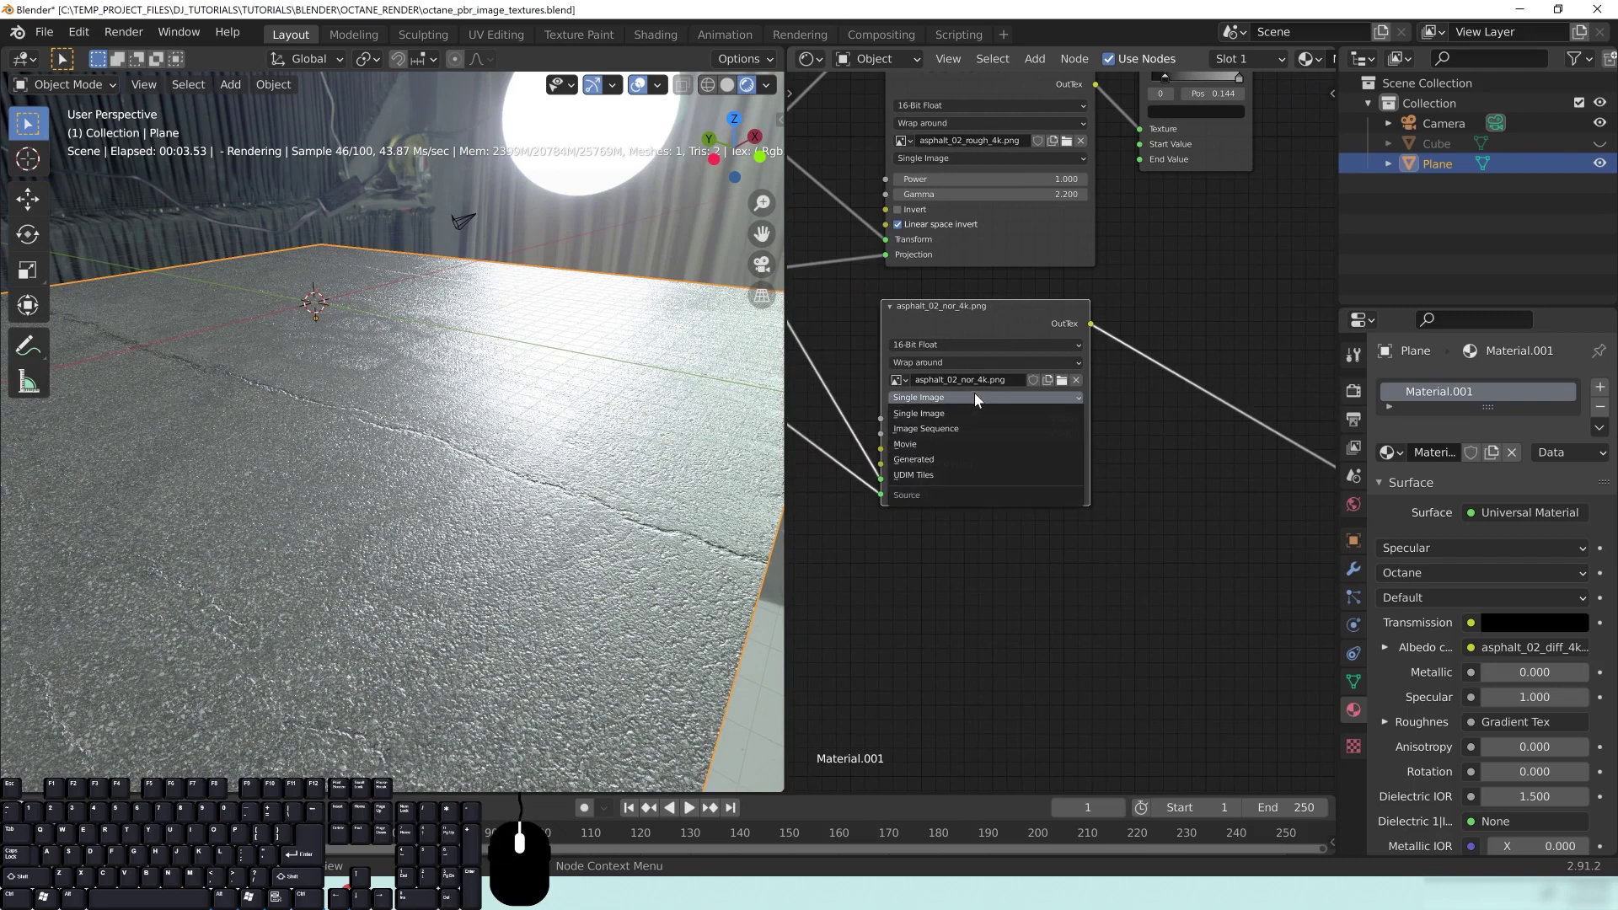
pyautogui.moveTo(1171, 519); pyautogui.dragTo(1078, 500, button='middle')
pyautogui.hotkey('shift', 'a')
pyautogui.moveTo(1078, 502)
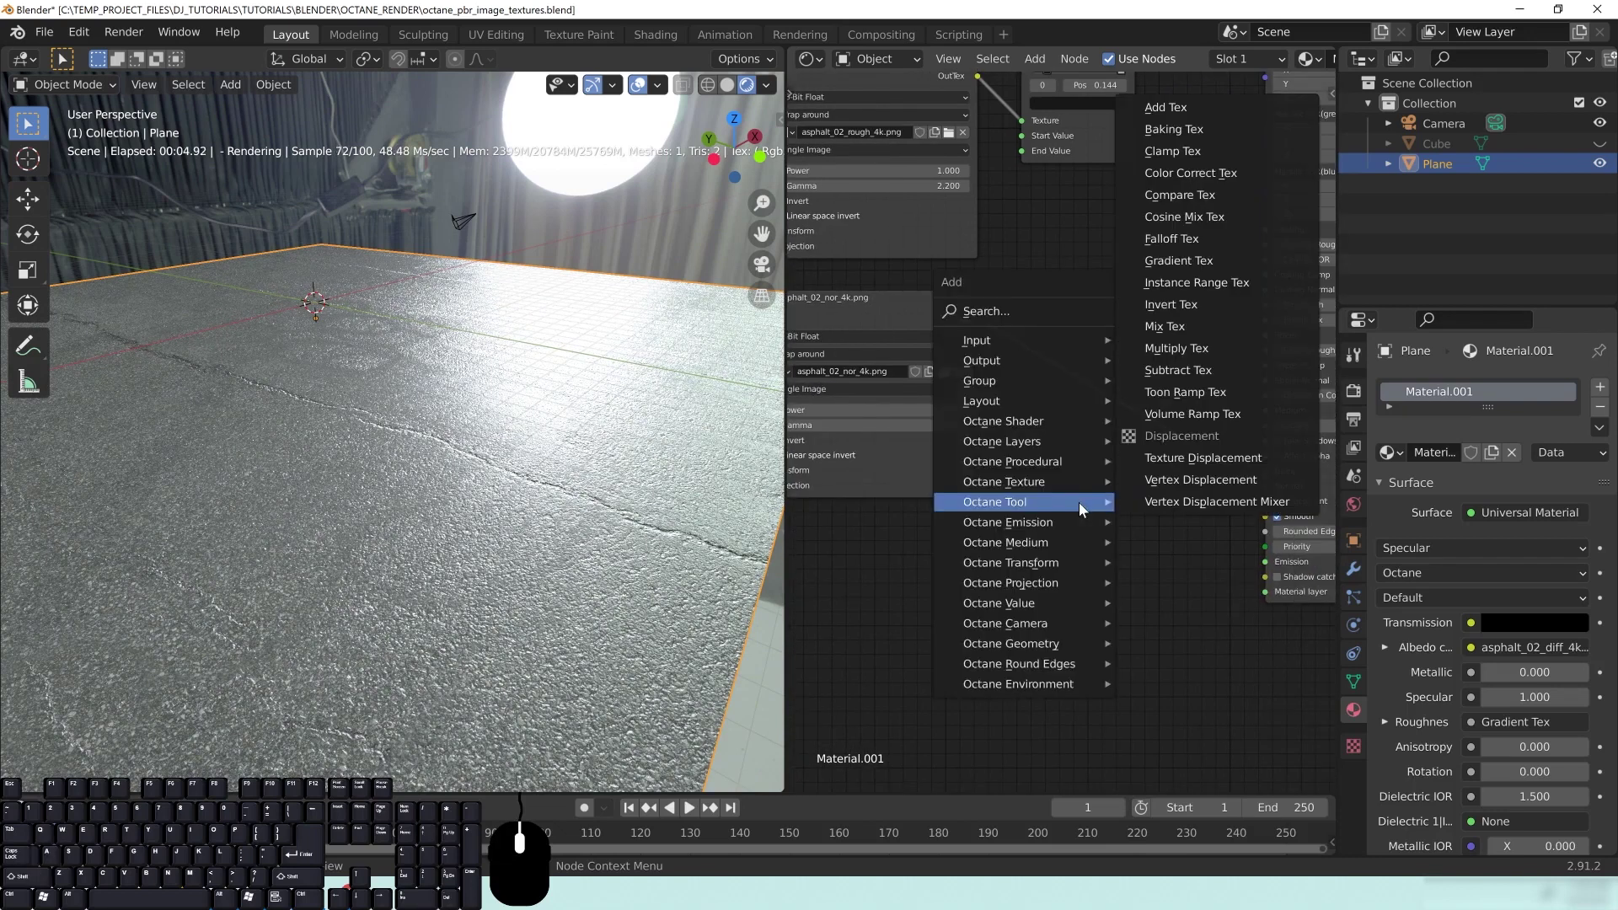
pyautogui.click(1196, 330)
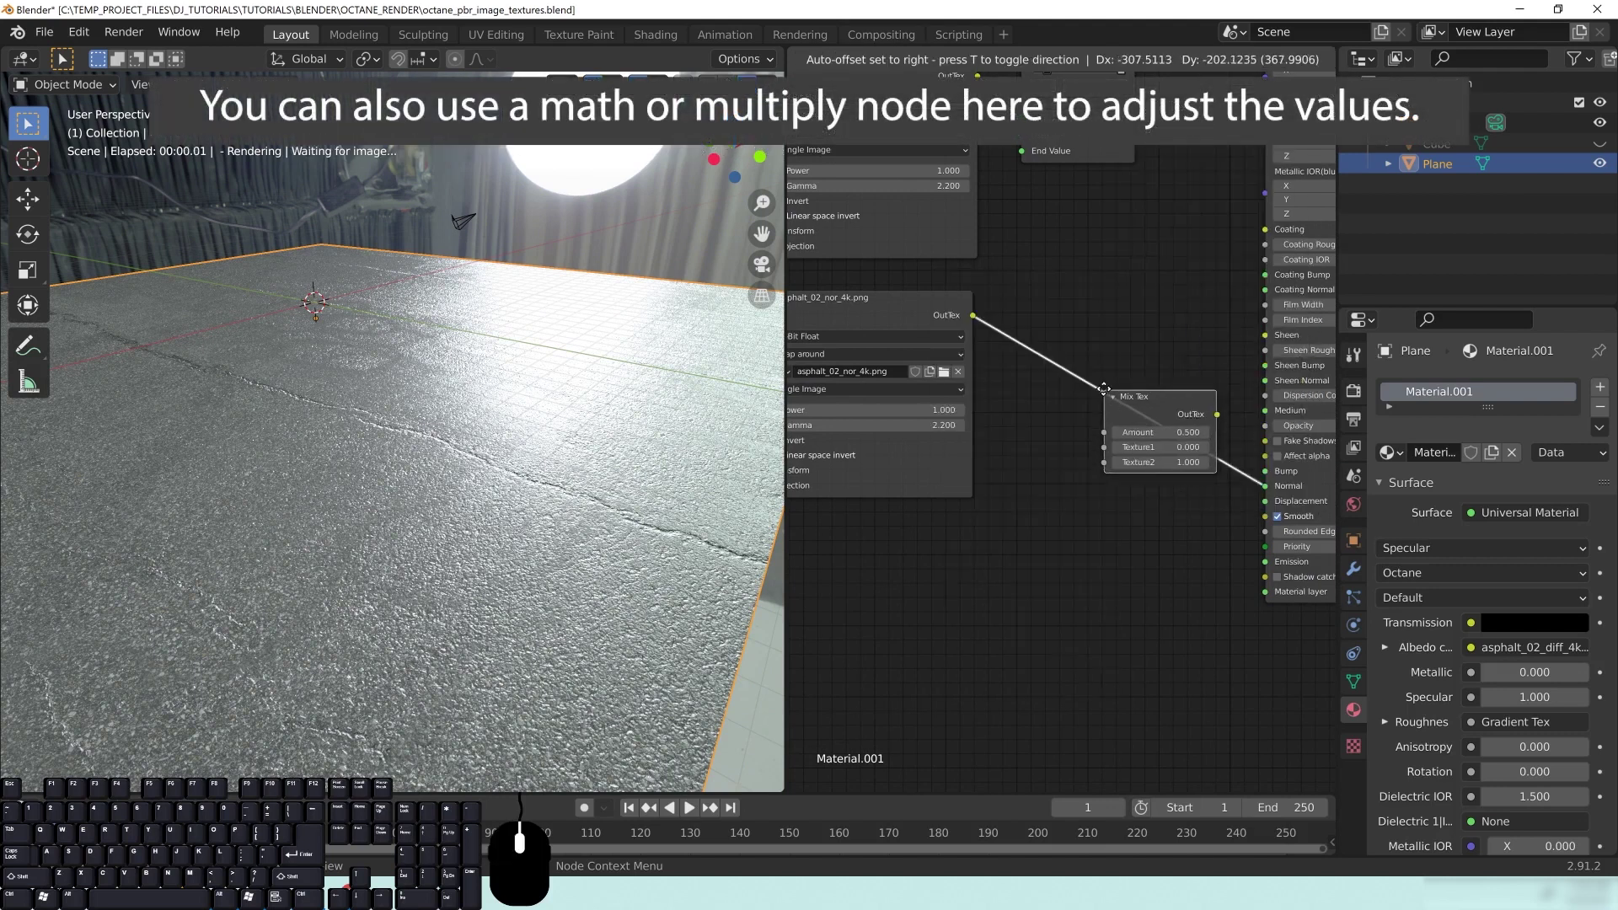
pyautogui.click(1102, 386)
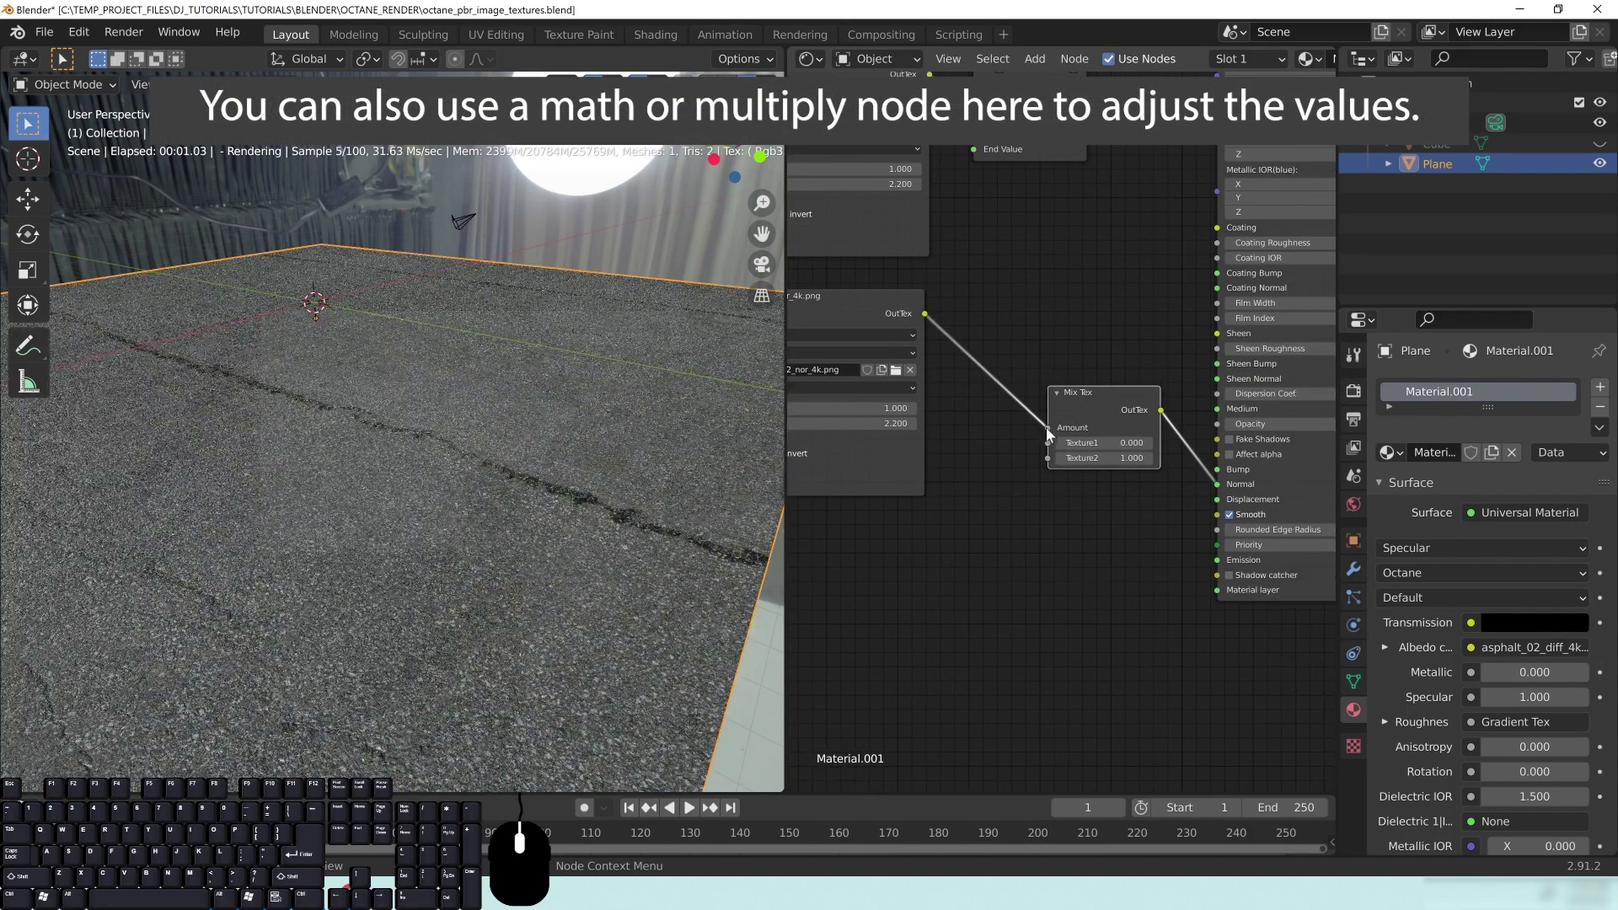
pyautogui.moveTo(1045, 426)
pyautogui.mouseDown()
pyautogui.moveTo(991, 450)
pyautogui.moveTo(1048, 441)
pyautogui.mouseUp()
pyautogui.moveTo(1103, 554); pyautogui.dragTo(1069, 543, button='middle')
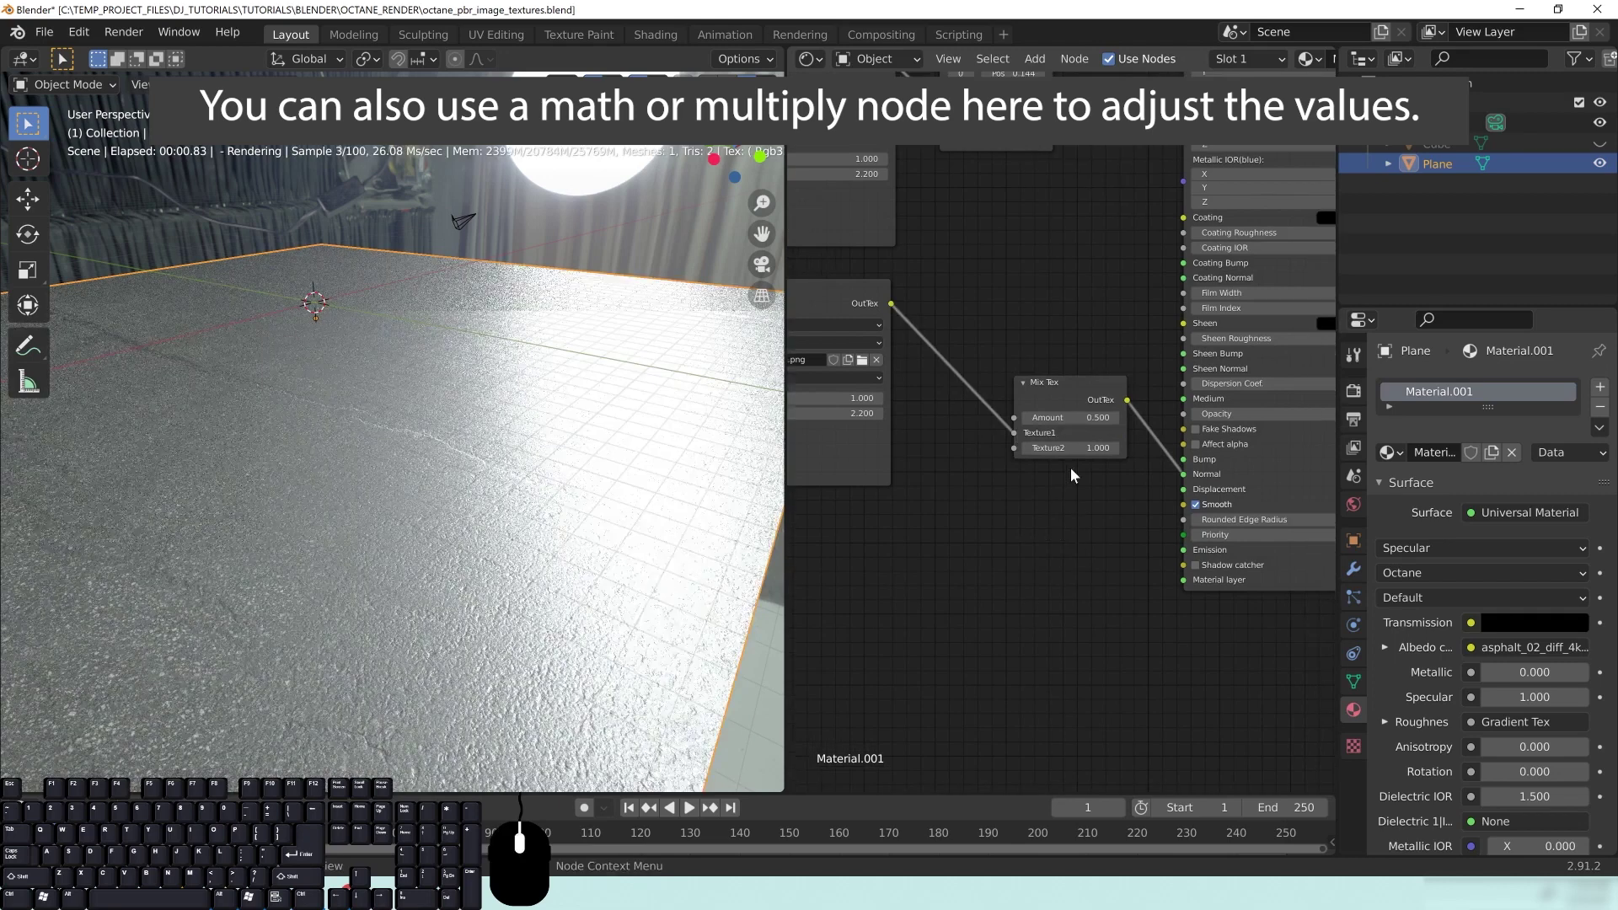
# Try a Texture2 value of 0.1 on the Mix Tex node, restore it to 1, and set the Amount to 0
pyautogui.write('0.1')
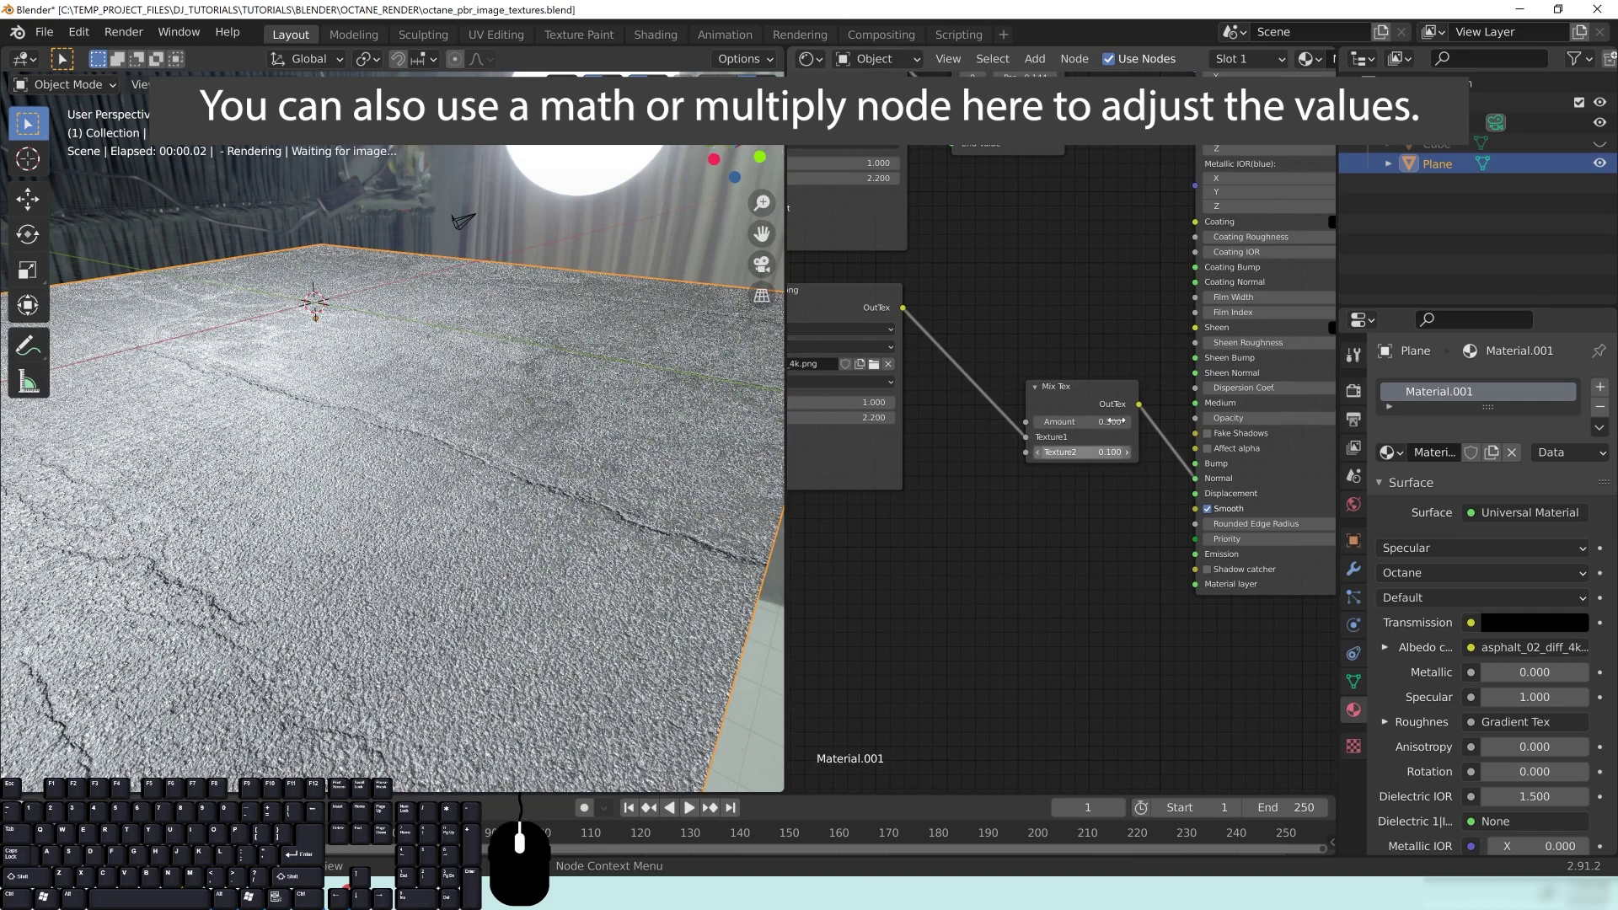
pyautogui.click(1087, 452)
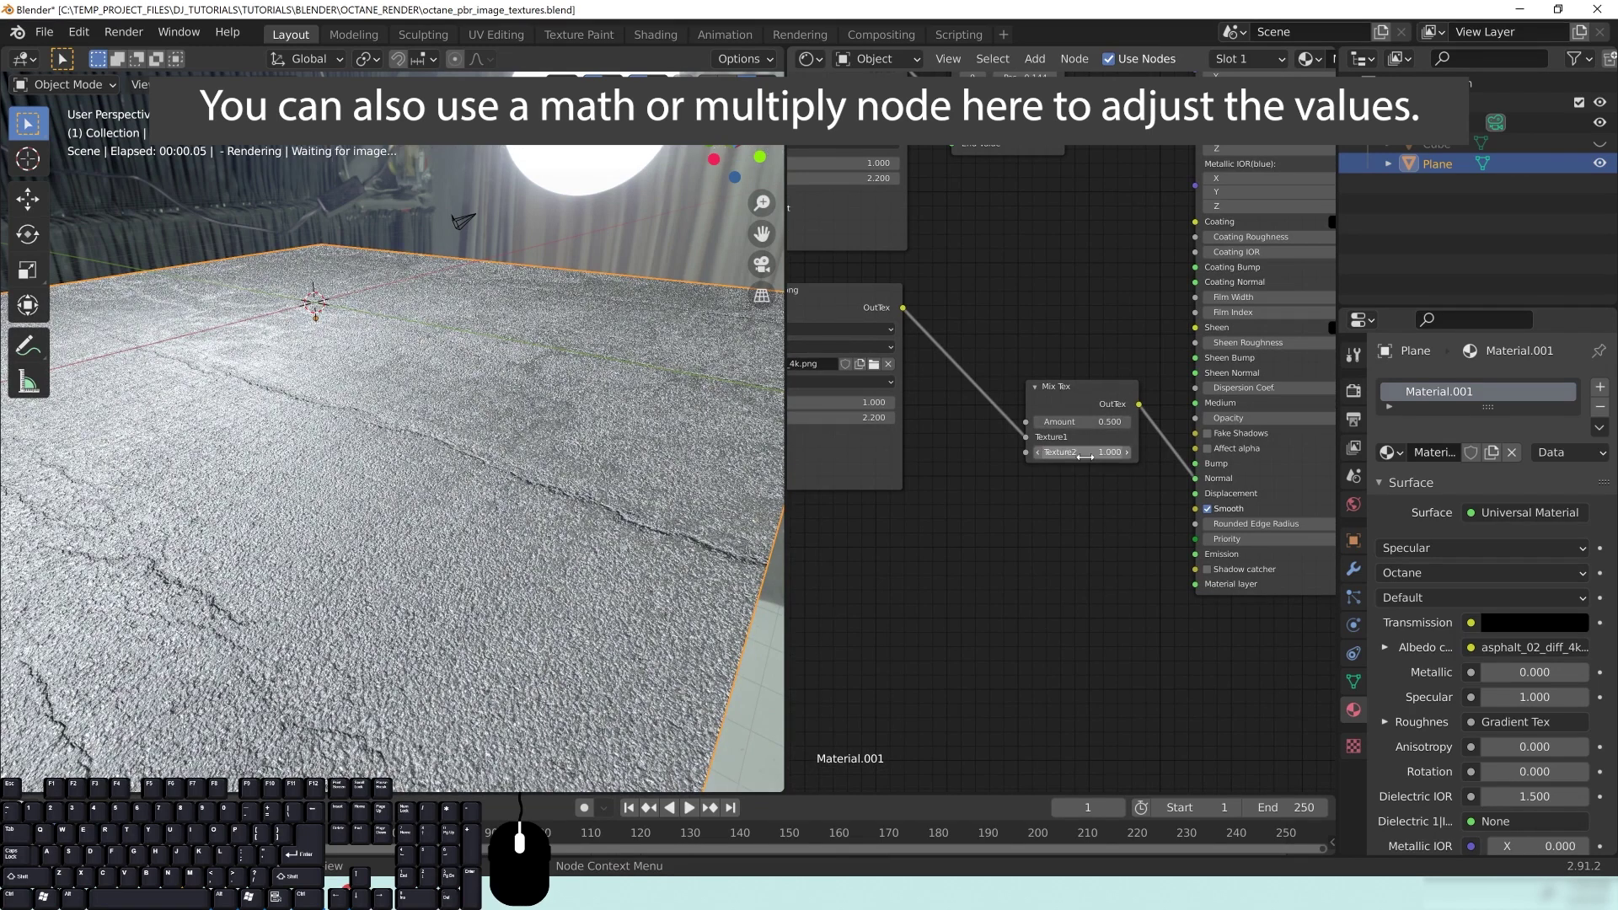
pyautogui.click(1097, 422)
pyautogui.write('.')
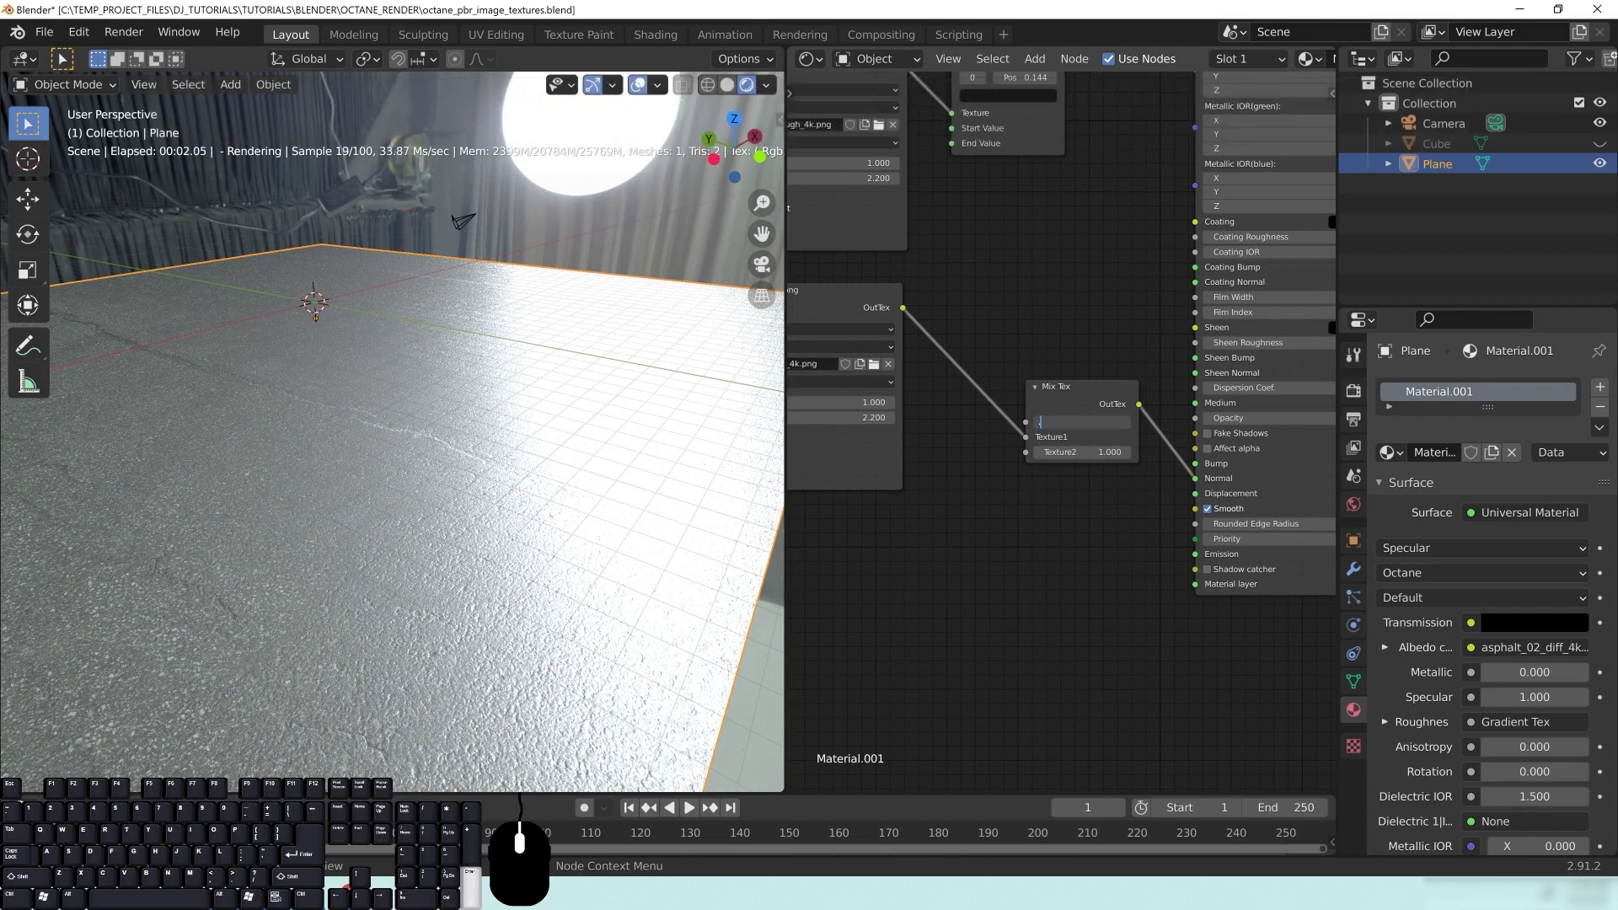
pyautogui.write('0')
pyautogui.press('Return')
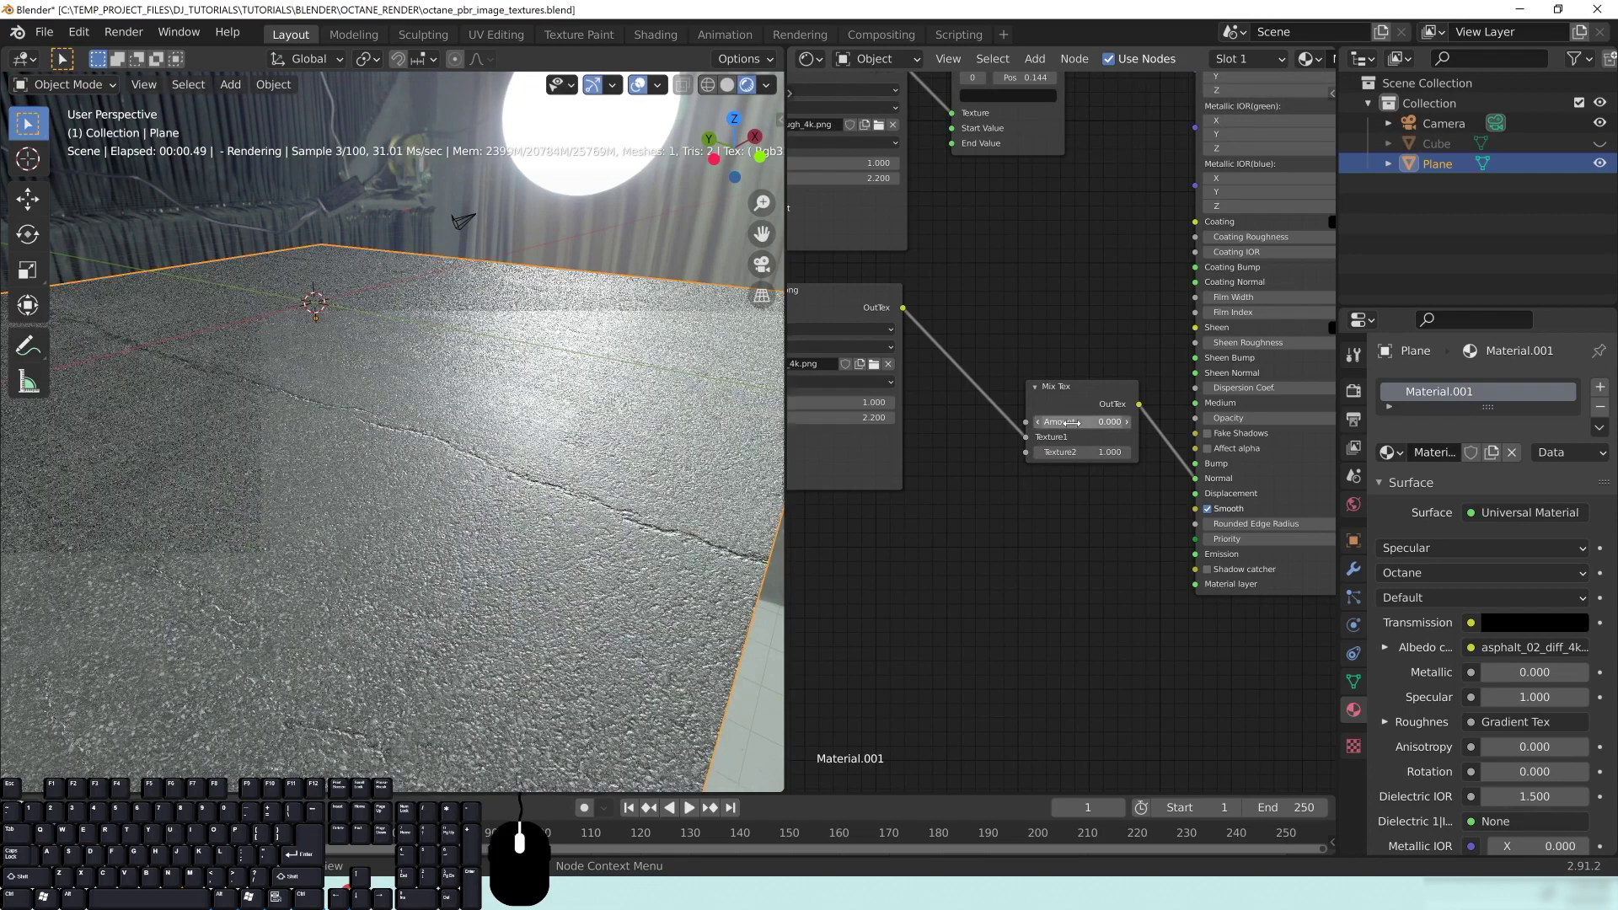
pyautogui.moveTo(1074, 424)
pyautogui.mouseDown()
pyautogui.moveTo(1162, 424)
pyautogui.moveTo(1076, 424)
pyautogui.mouseUp()
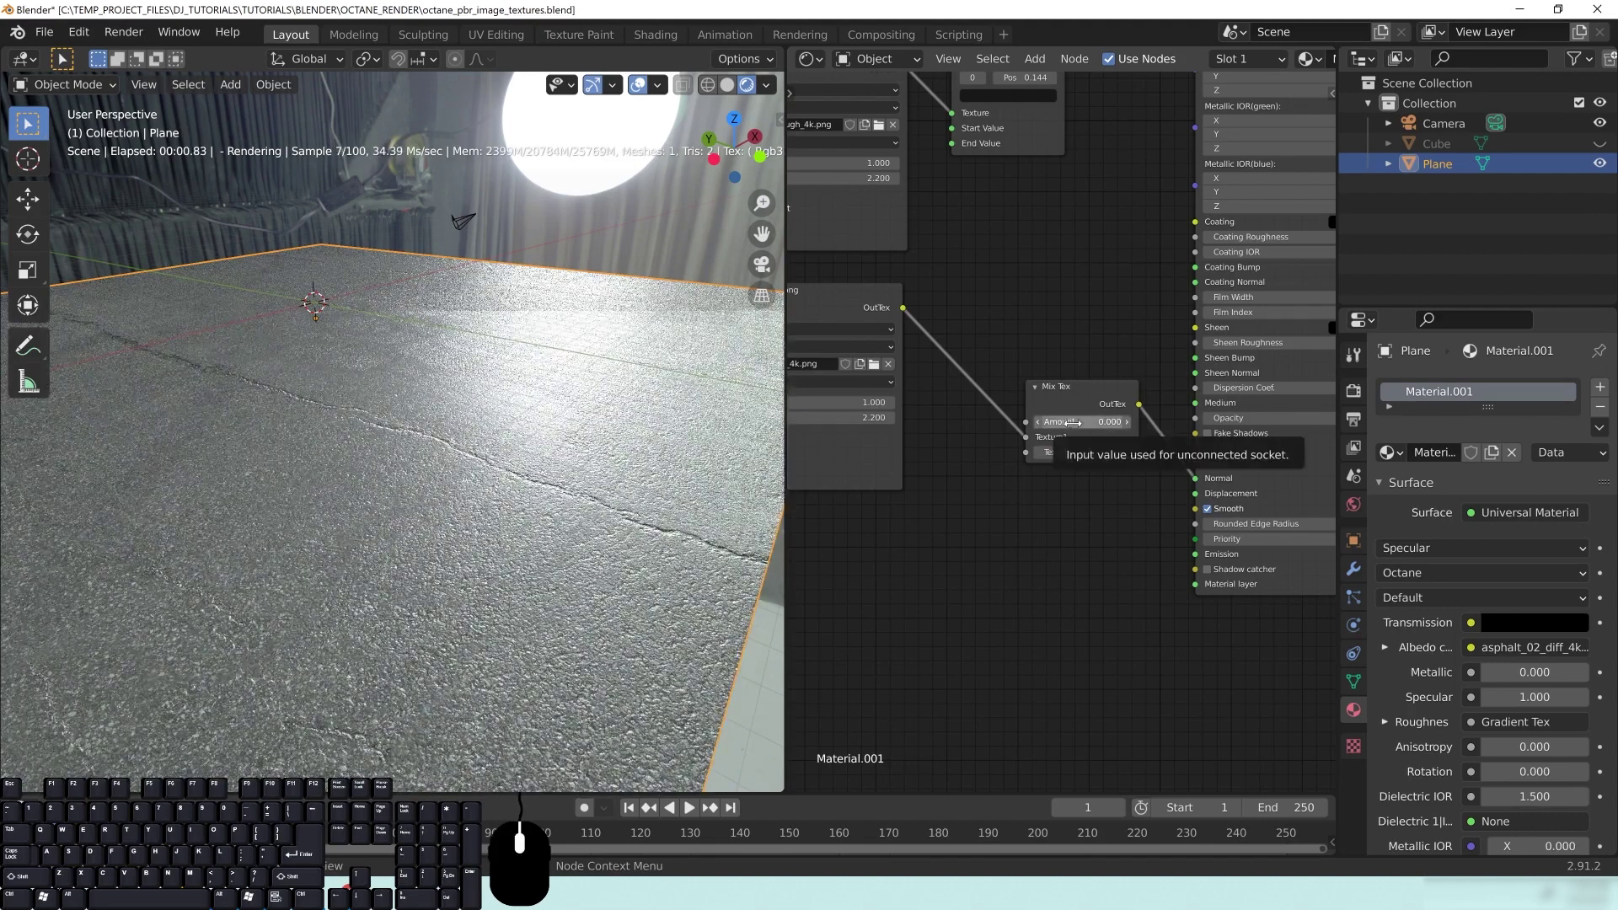
pyautogui.scroll(2, 523, 489)
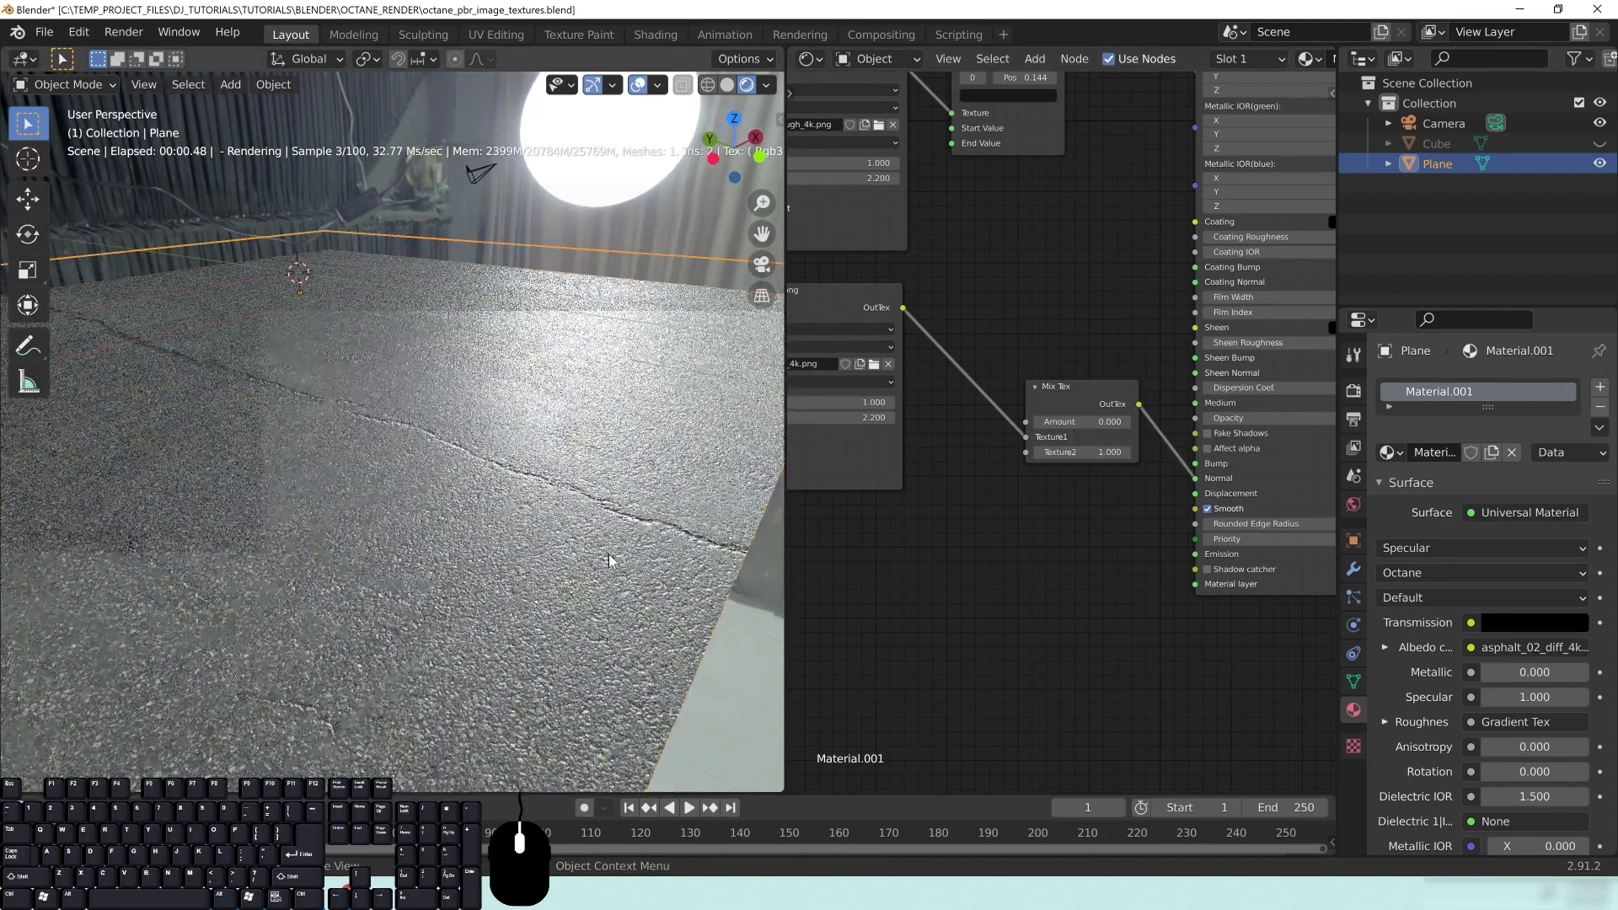
# Move the roughness Gradient Tex's black stop to the start of the ramp, and reposition the Mix Tex node
pyautogui.moveTo(1126, 226); pyautogui.dragTo(1098, 376, button='middle')
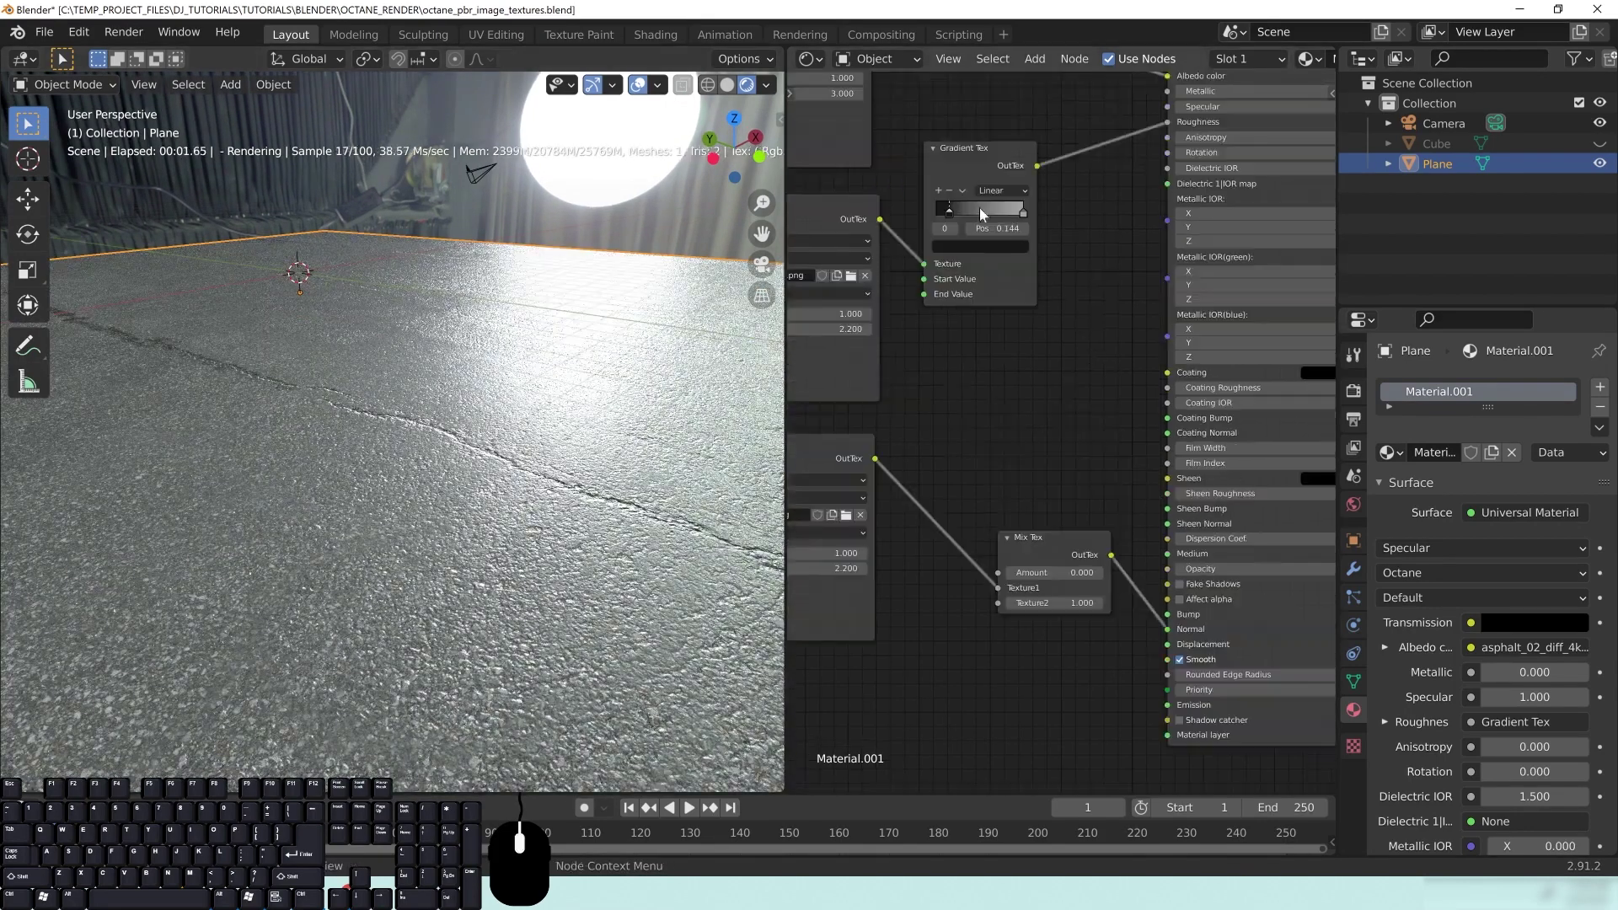
pyautogui.click(1007, 246)
pyautogui.moveTo(1054, 81); pyautogui.dragTo(1057, 38)
pyautogui.moveTo(1043, 555); pyautogui.dragTo(1078, 511, button='middle')
pyautogui.moveTo(1078, 511); pyautogui.dragTo(1050, 508)
pyautogui.moveTo(1101, 566); pyautogui.dragTo(1061, 562, button='middle')
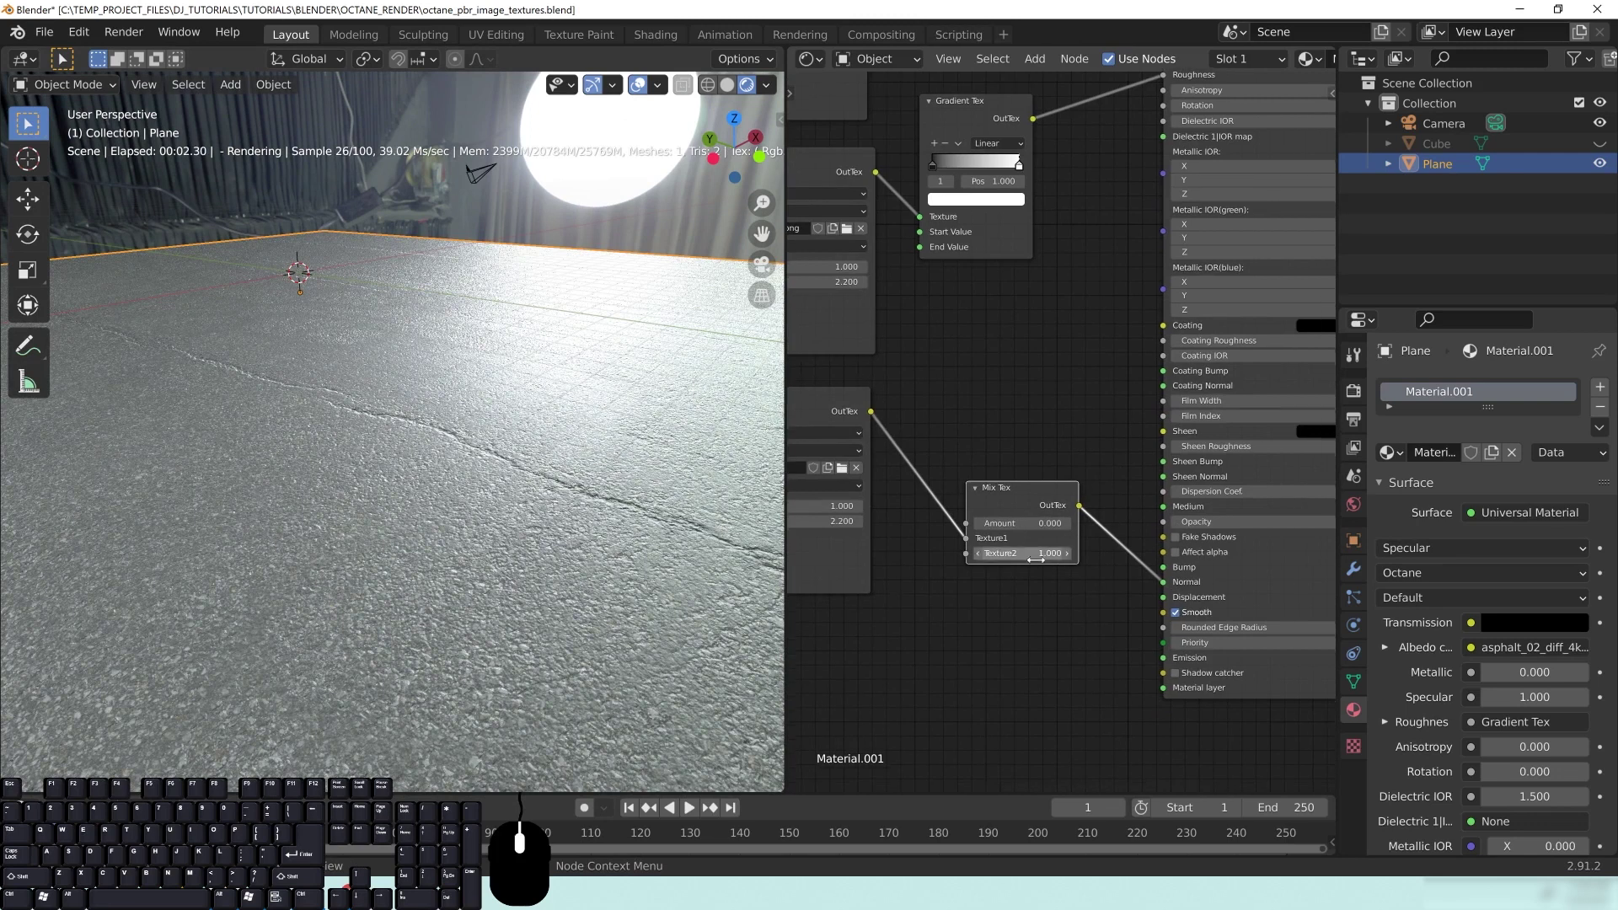
# Try stronger mix amounts such as 0.5 on the Mix Tex node, and set its Amount to 0.1
pyautogui.write('.5')
pyautogui.press('Return')
pyautogui.click(1040, 524)
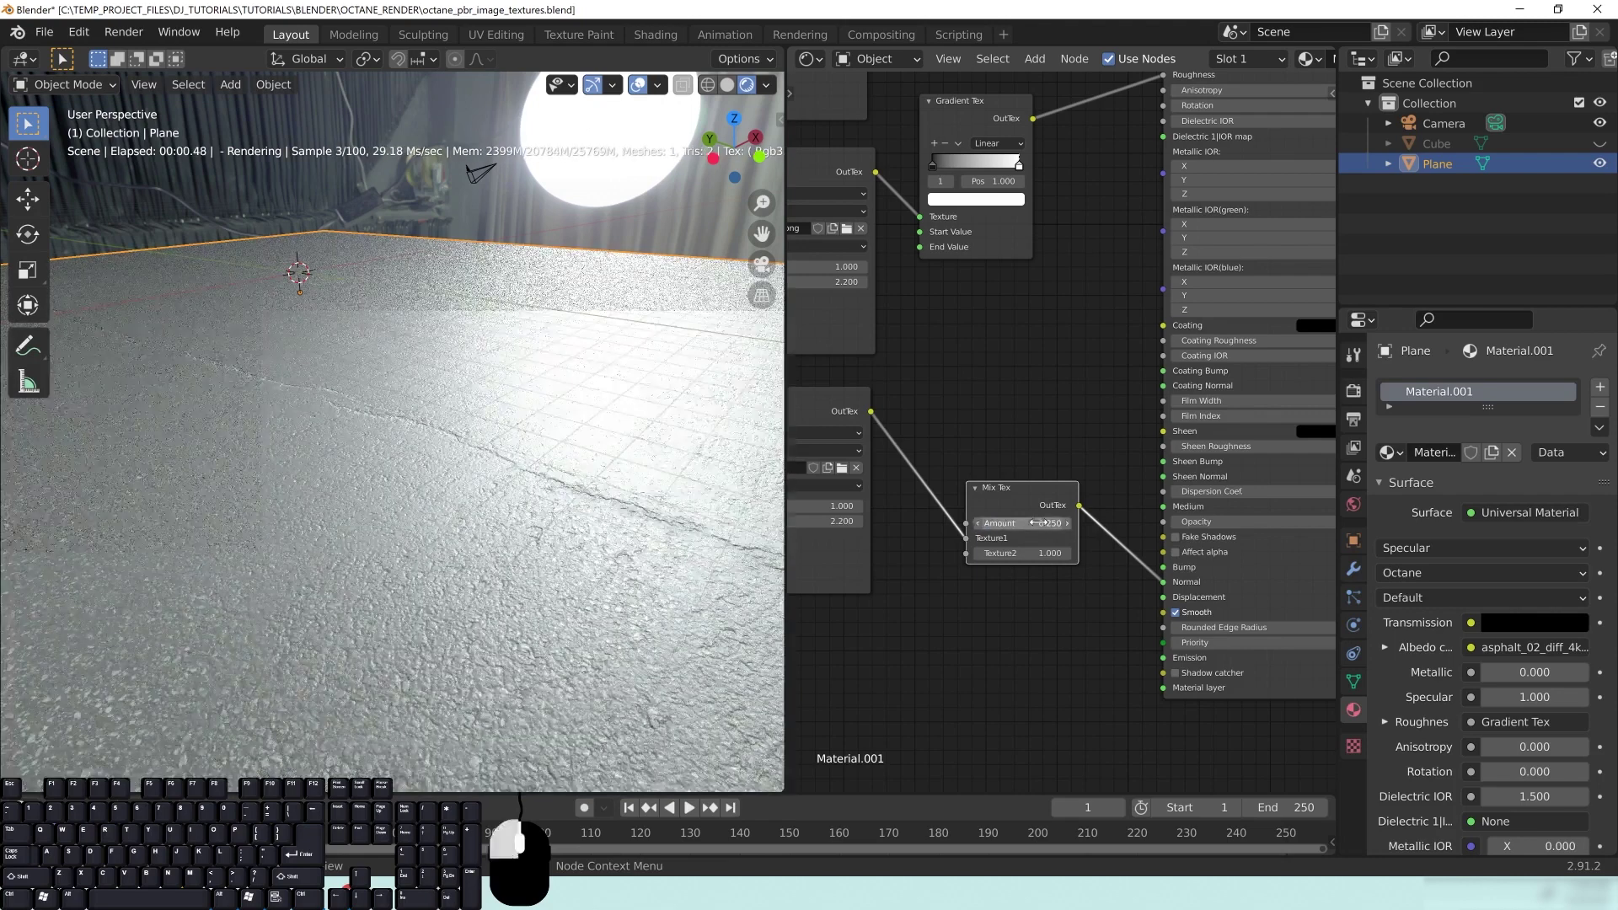
pyautogui.click(1040, 524)
pyautogui.press('Return')
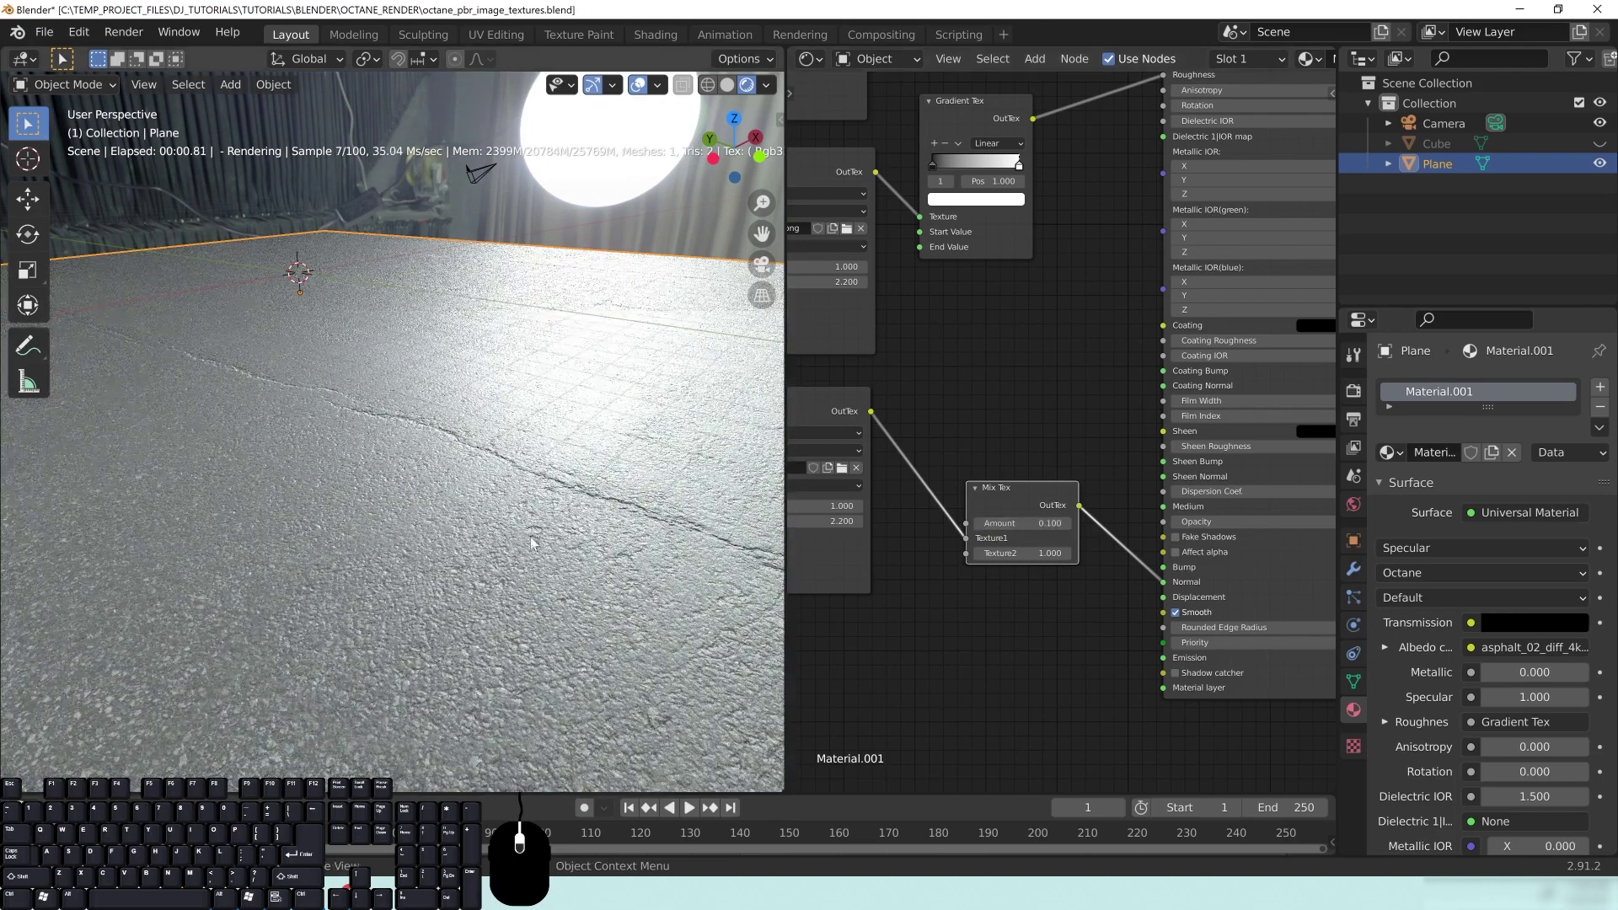
# Rearrange the asphalt_02_nor_4k.png and Mix Tex nodes, and try pulling a link from the Universal Material's Bump input
pyautogui.scroll(-5, 522, 538)
pyautogui.moveTo(482, 543); pyautogui.dragTo(427, 566, button='middle')
pyautogui.moveTo(764, 416); pyautogui.dragTo(886, 401, button='middle')
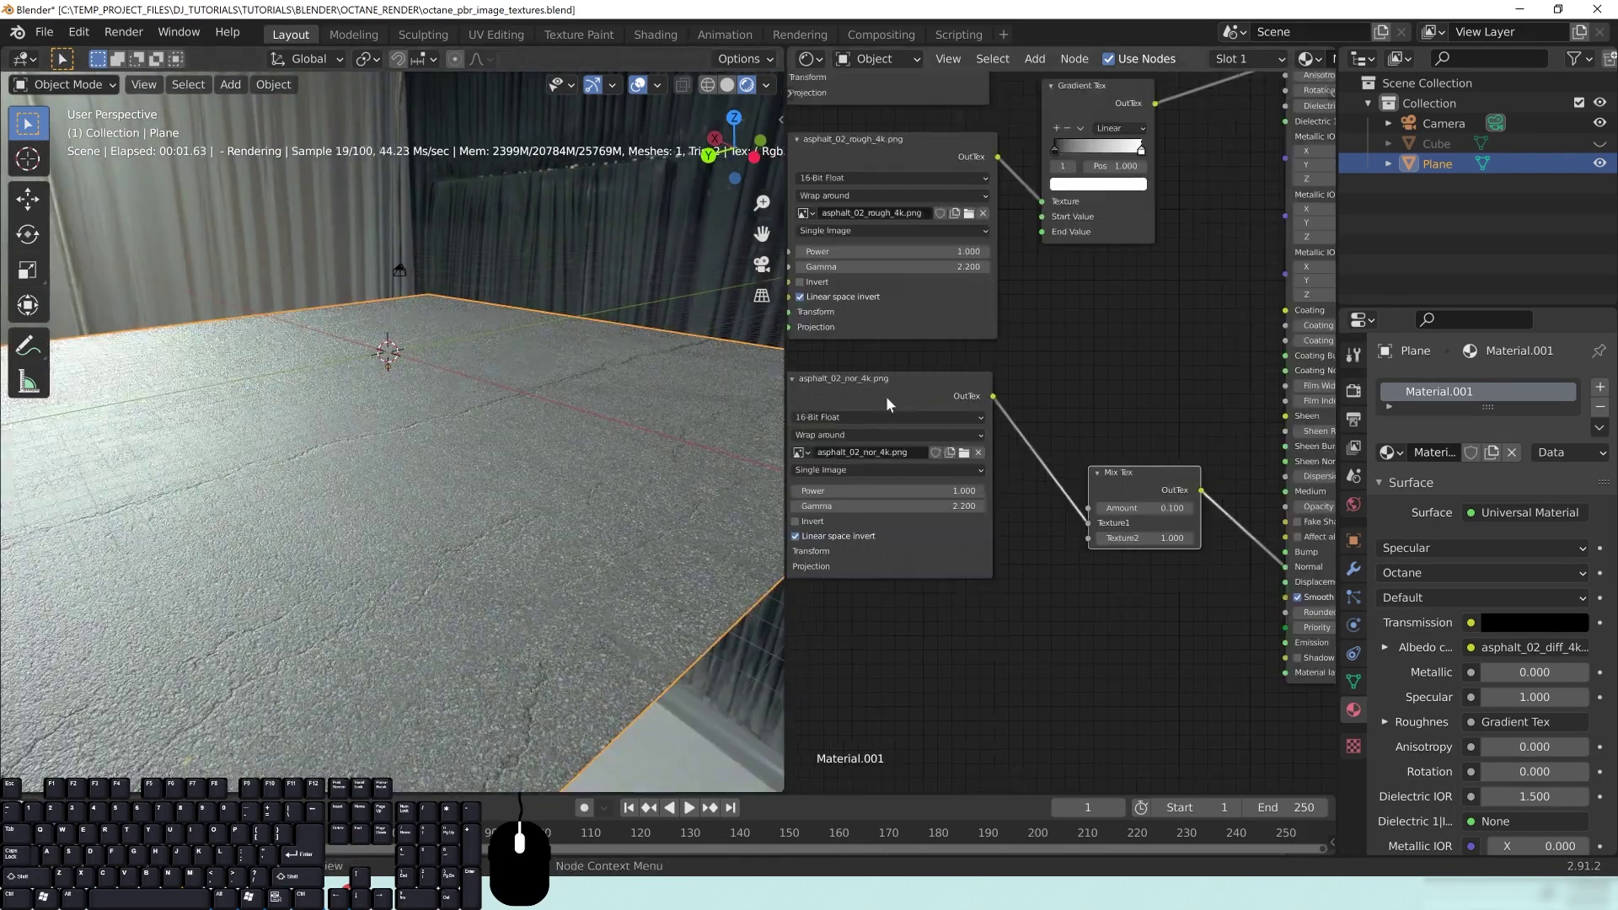
pyautogui.moveTo(942, 359); pyautogui.dragTo(894, 394)
pyautogui.moveTo(894, 394); pyautogui.dragTo(968, 340, button='middle')
pyautogui.moveTo(922, 327); pyautogui.dragTo(905, 327)
pyautogui.moveTo(1182, 557); pyautogui.dragTo(853, 359, button='middle')
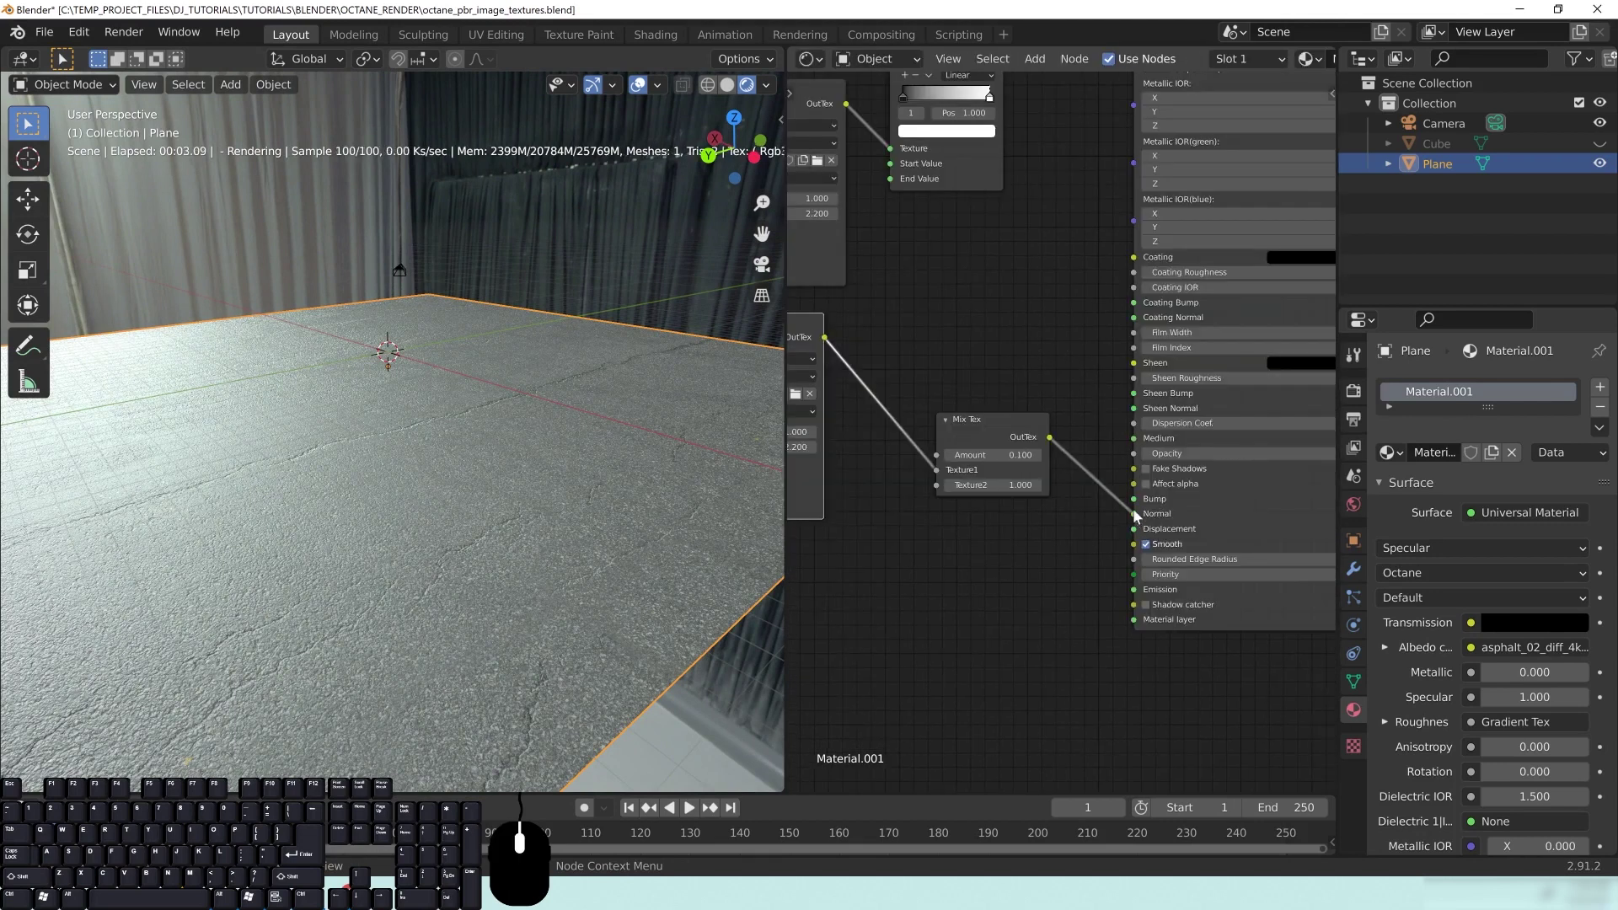
pyautogui.moveTo(1132, 492); pyautogui.dragTo(1094, 457)
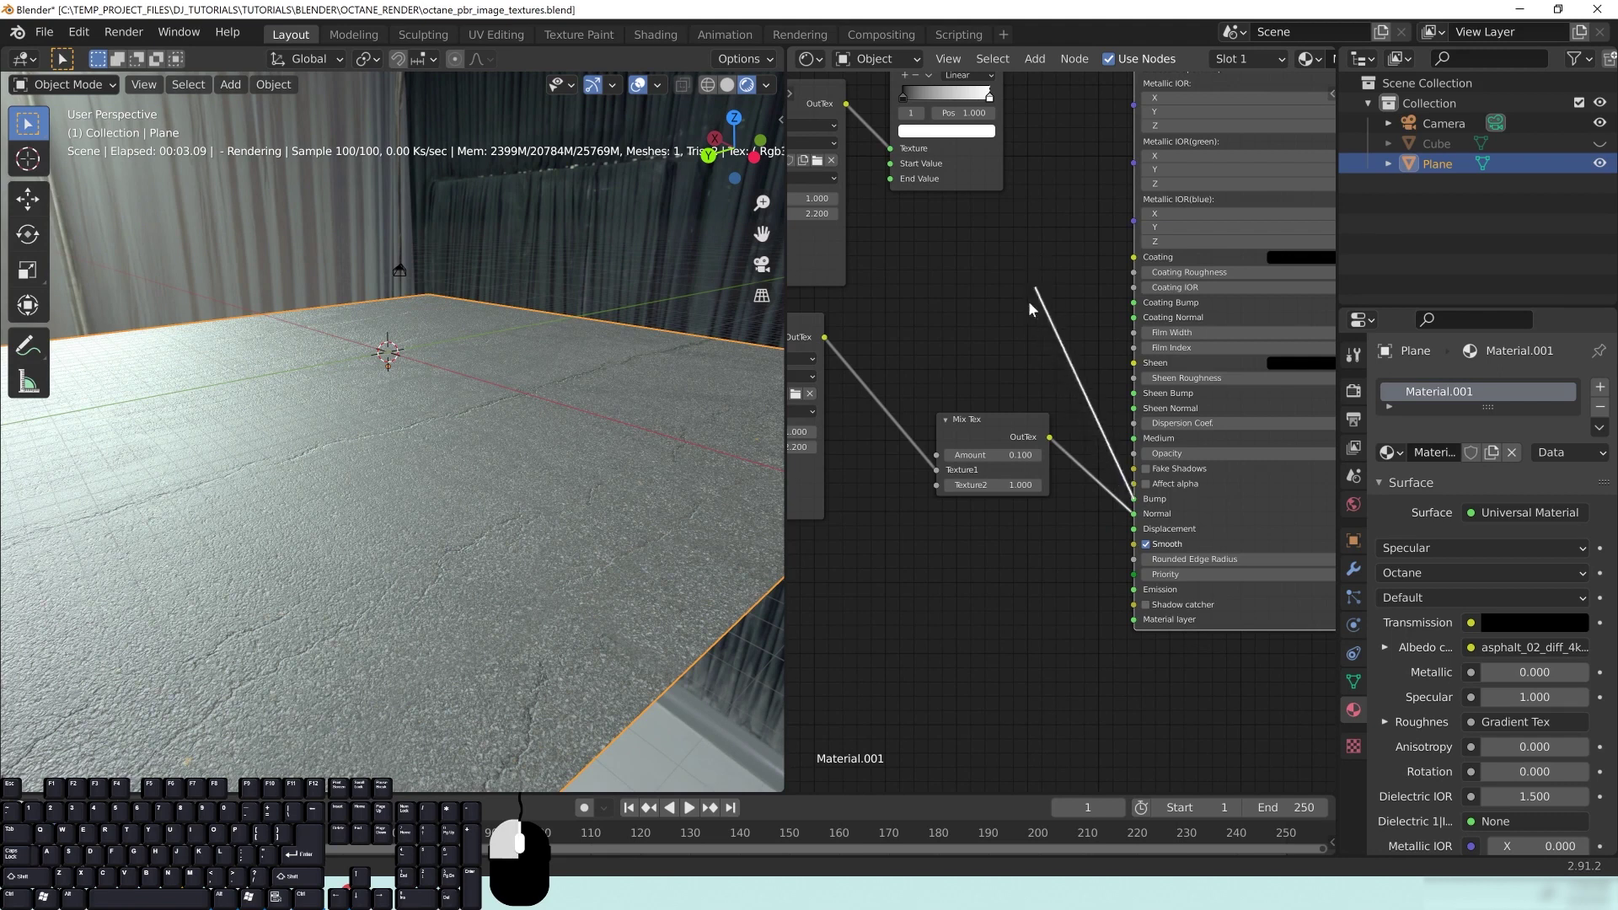
pyautogui.moveTo(983, 427); pyautogui.dragTo(967, 507)
pyautogui.moveTo(839, 419); pyautogui.dragTo(966, 347, button='middle')
pyautogui.moveTo(889, 263); pyautogui.dragTo(880, 413)
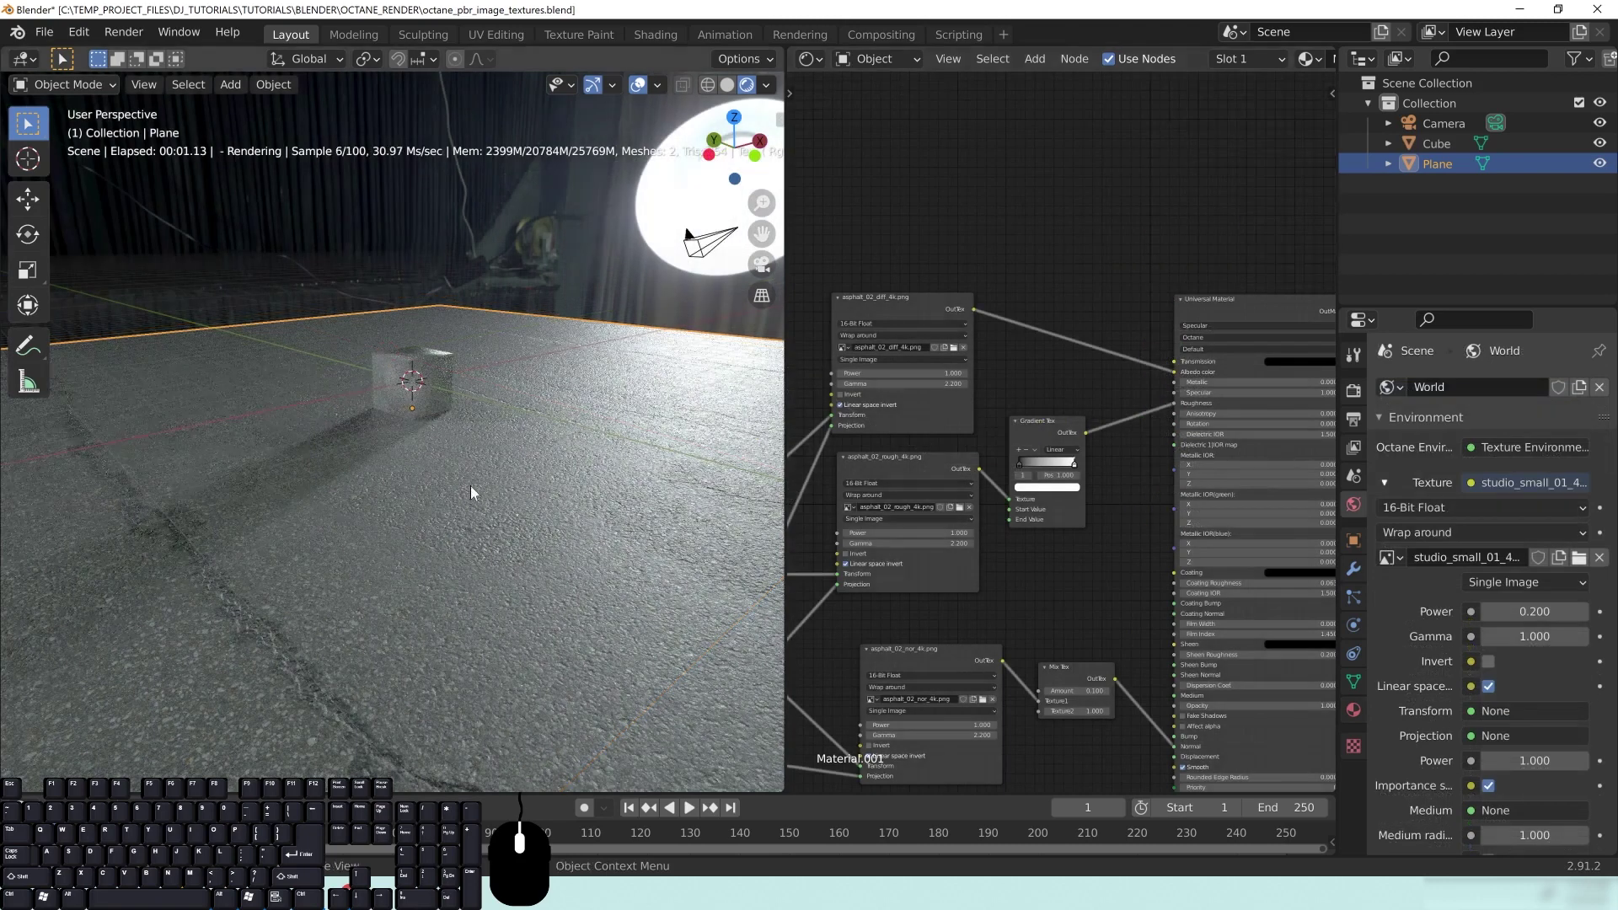
# Insert a Color Correct Tex node between the asphalt_02_diff_4k.png texture and the Universal Material's Albedo color input
pyautogui.moveTo(470, 485); pyautogui.dragTo(545, 561, button='middle')
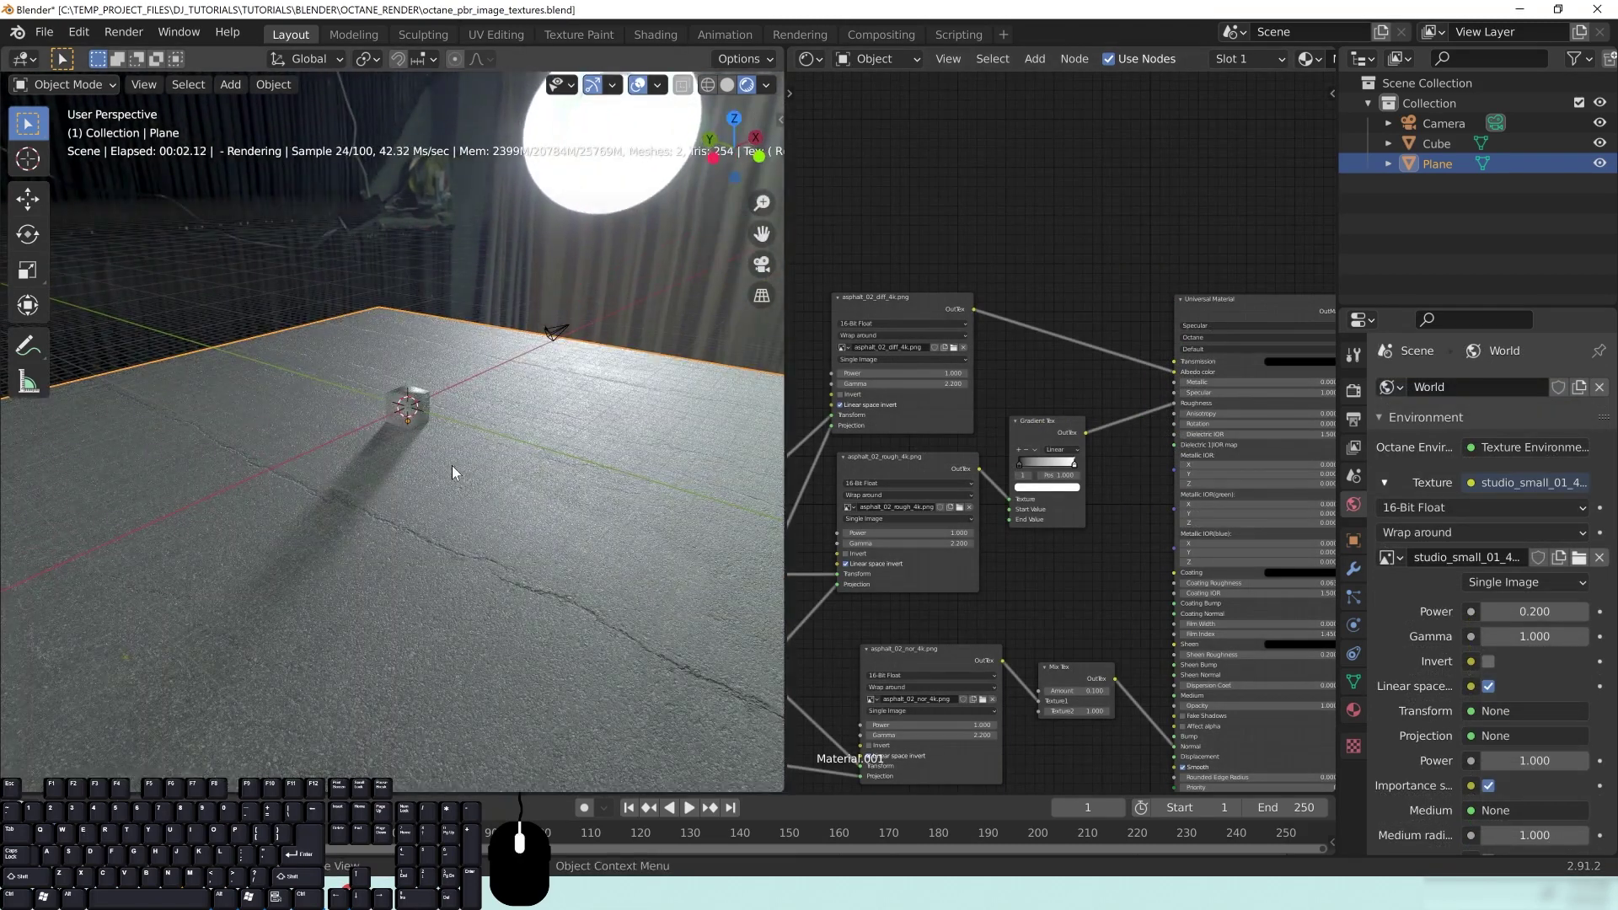
pyautogui.moveTo(440, 448); pyautogui.dragTo(488, 522, button='middle')
pyautogui.moveTo(552, 640); pyautogui.dragTo(638, 570, button='middle')
pyautogui.moveTo(488, 540); pyautogui.dragTo(398, 537, button='middle')
pyautogui.moveTo(543, 555); pyautogui.dragTo(560, 424, button='middle')
pyautogui.moveTo(1036, 391); pyautogui.dragTo(1067, 443, button='middle')
pyautogui.moveTo(963, 346); pyautogui.dragTo(964, 336)
pyautogui.moveTo(1062, 393); pyautogui.dragTo(1016, 395, button='middle')
pyautogui.hotkey('shift', 'a')
pyautogui.moveTo(1053, 332)
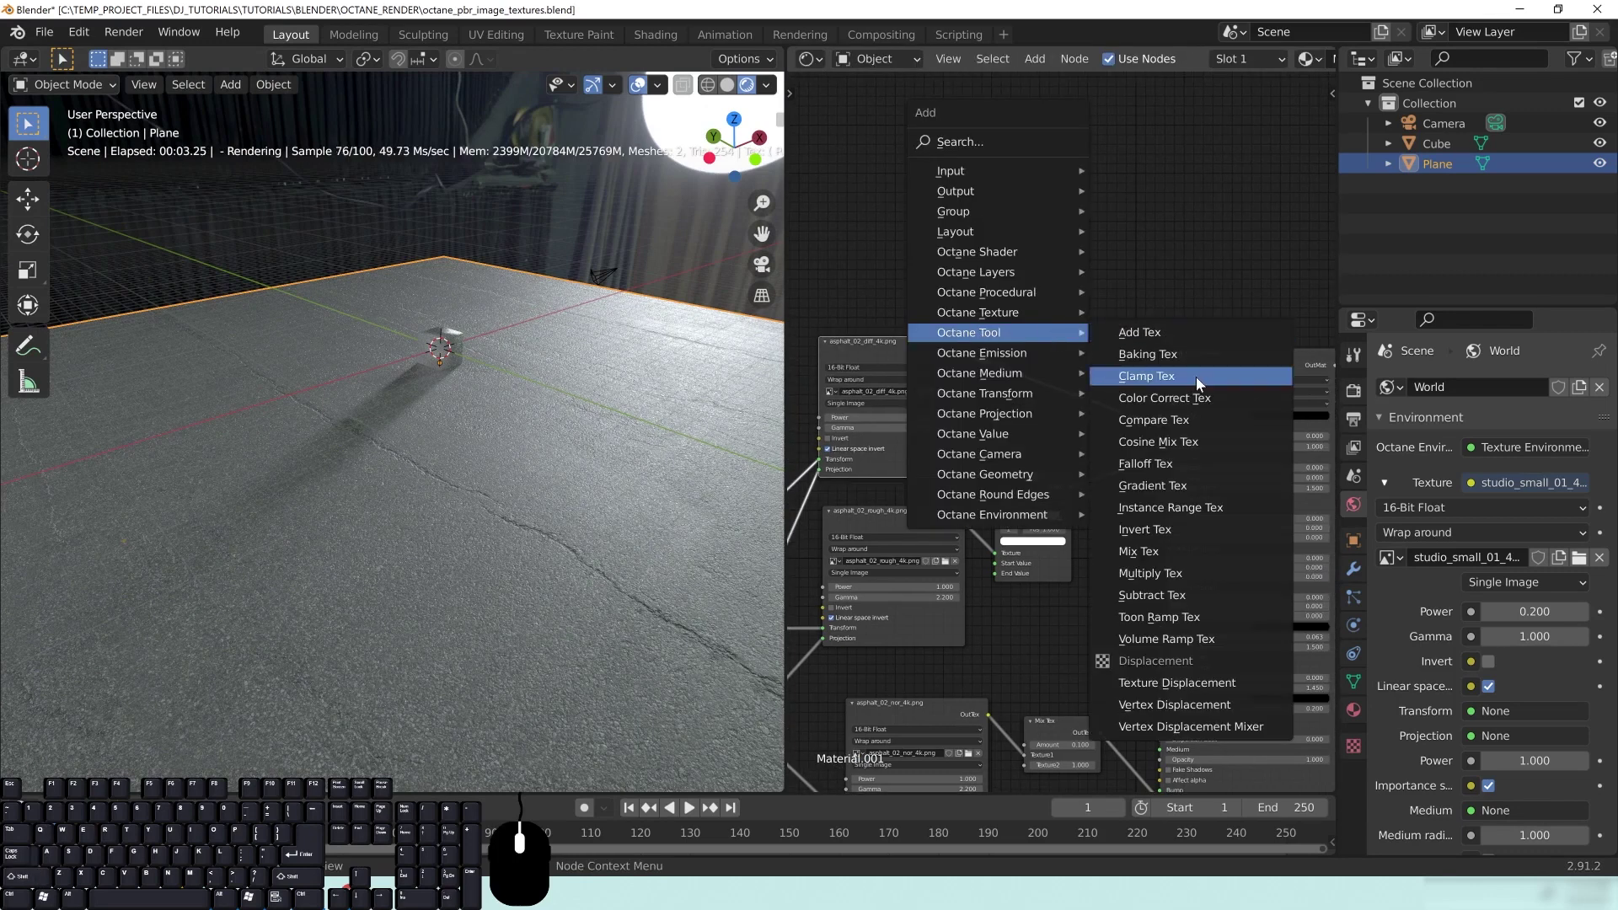
pyautogui.click(1154, 398)
pyautogui.click(1011, 337)
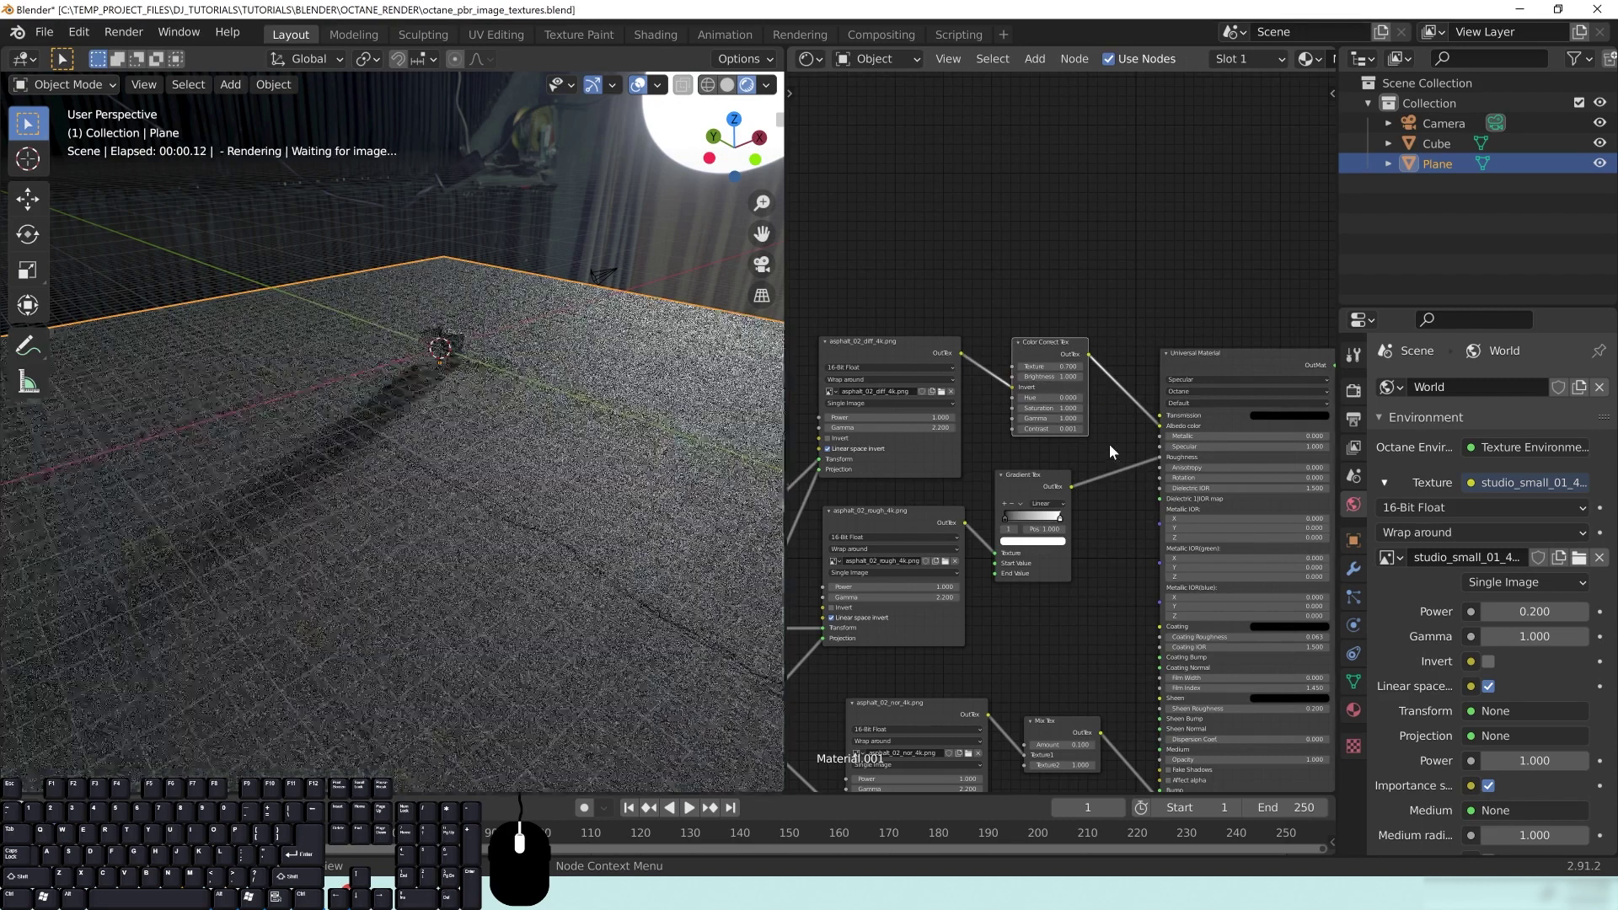
# Move the diffuse texture's link from the Color Correct Tex node's Invert input to its Texture input
pyautogui.moveTo(1109, 443); pyautogui.dragTo(1044, 497, button='middle')
pyautogui.scroll(2, 1044, 504)
pyautogui.moveTo(939, 414)
pyautogui.mouseDown()
pyautogui.moveTo(866, 383)
pyautogui.moveTo(937, 367)
pyautogui.moveTo(940, 383)
pyautogui.mouseUp()
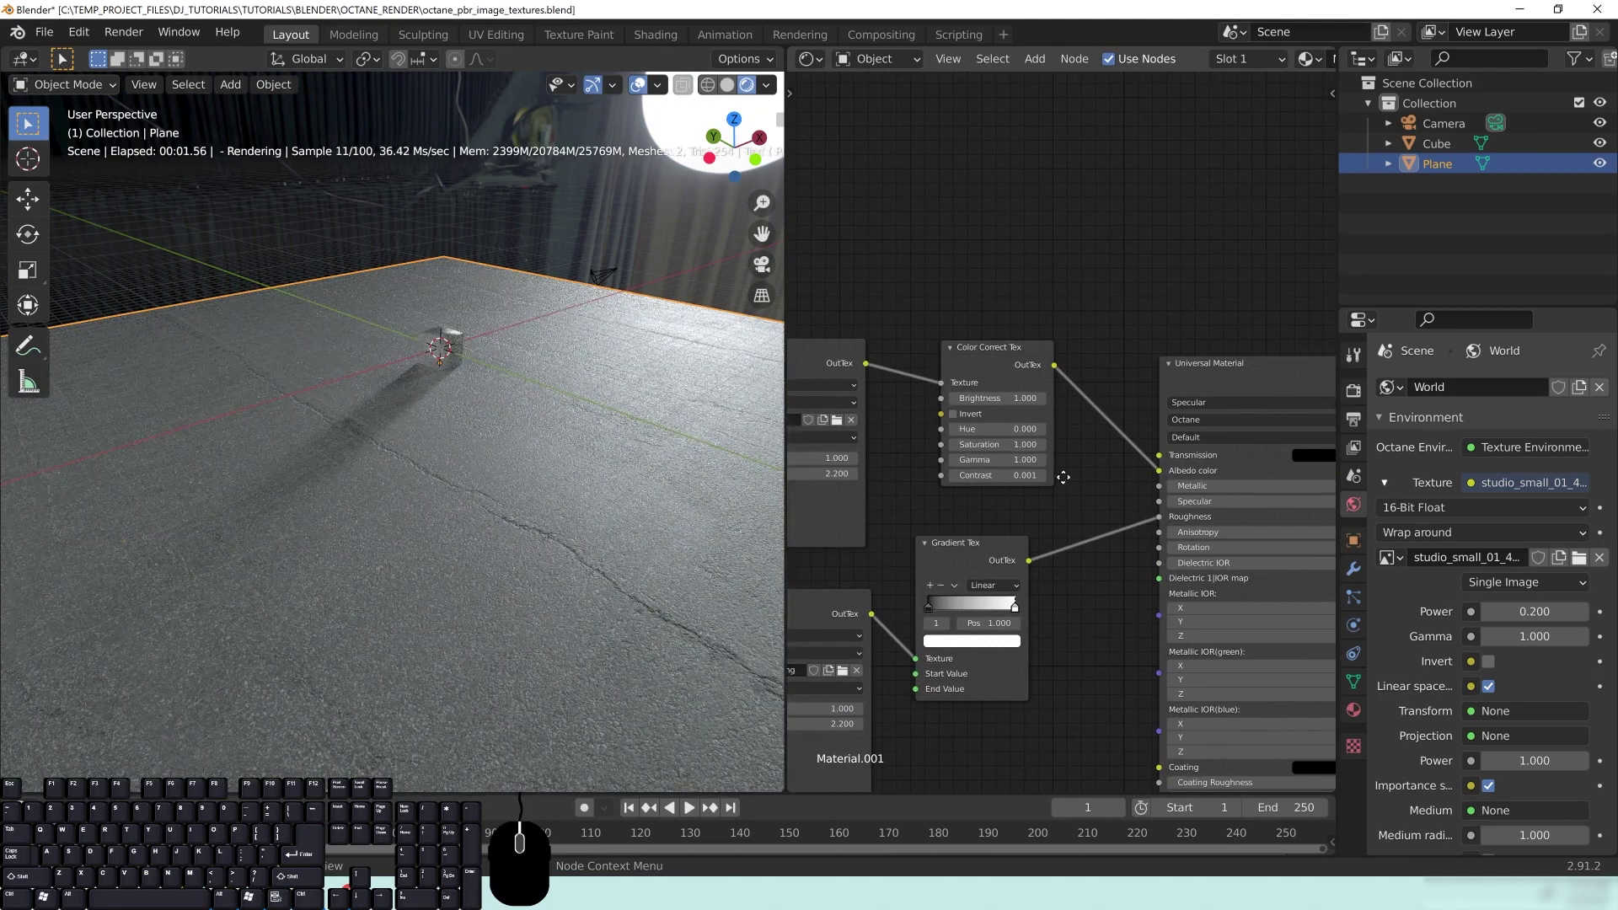
# Try a different Saturation on the Color Correct Tex node, and set it back to 1
pyautogui.scroll(2, 1063, 477)
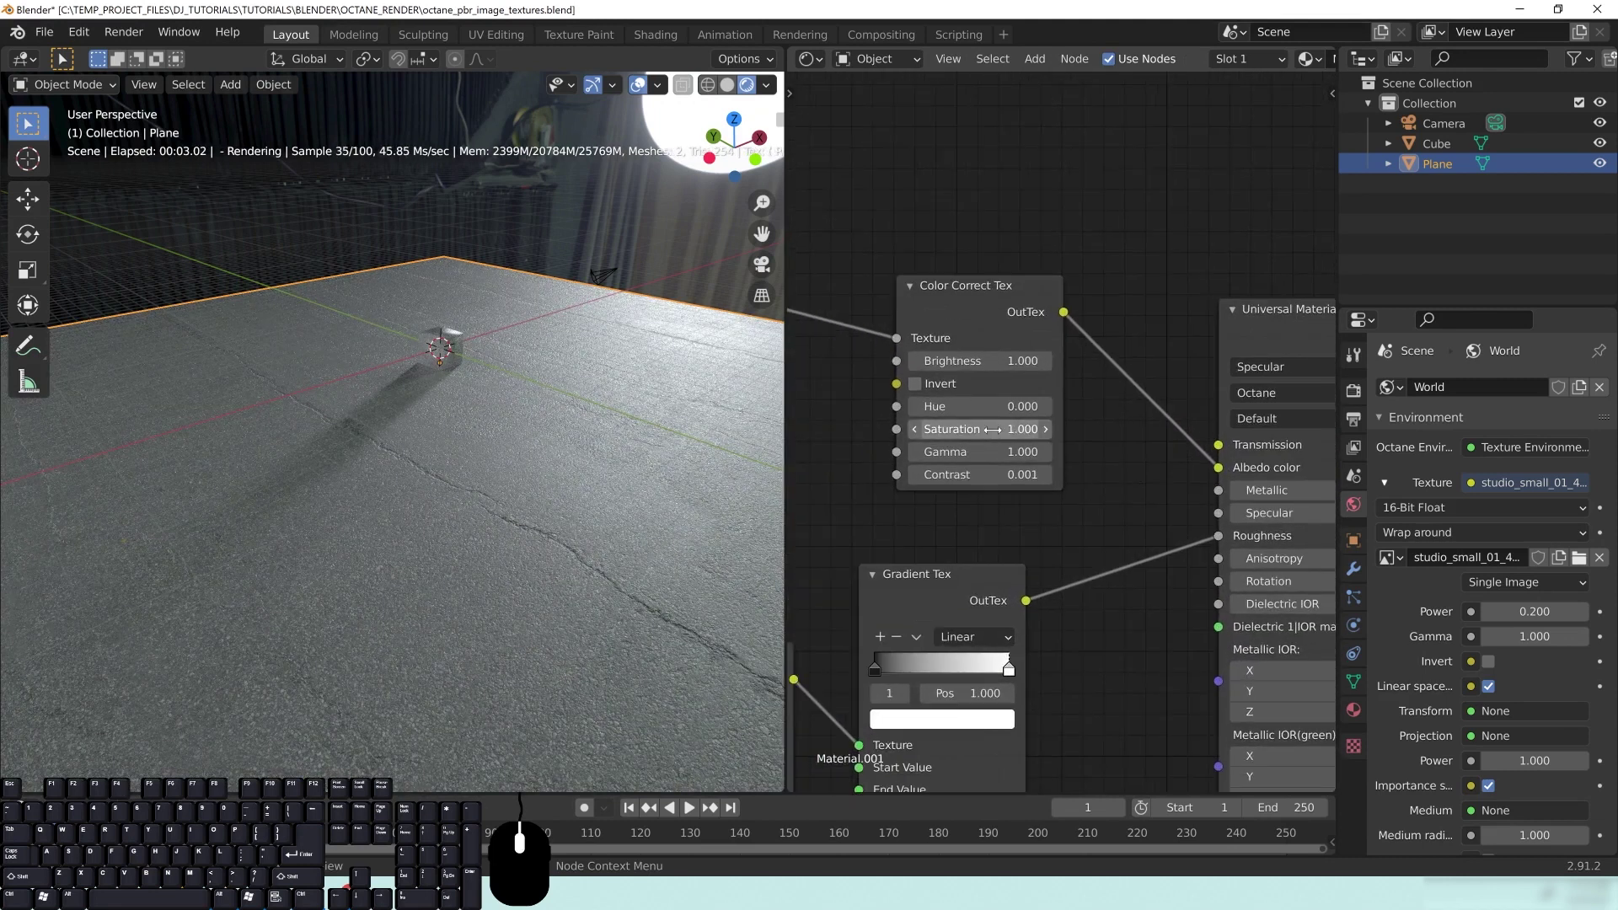
pyautogui.press('Return')
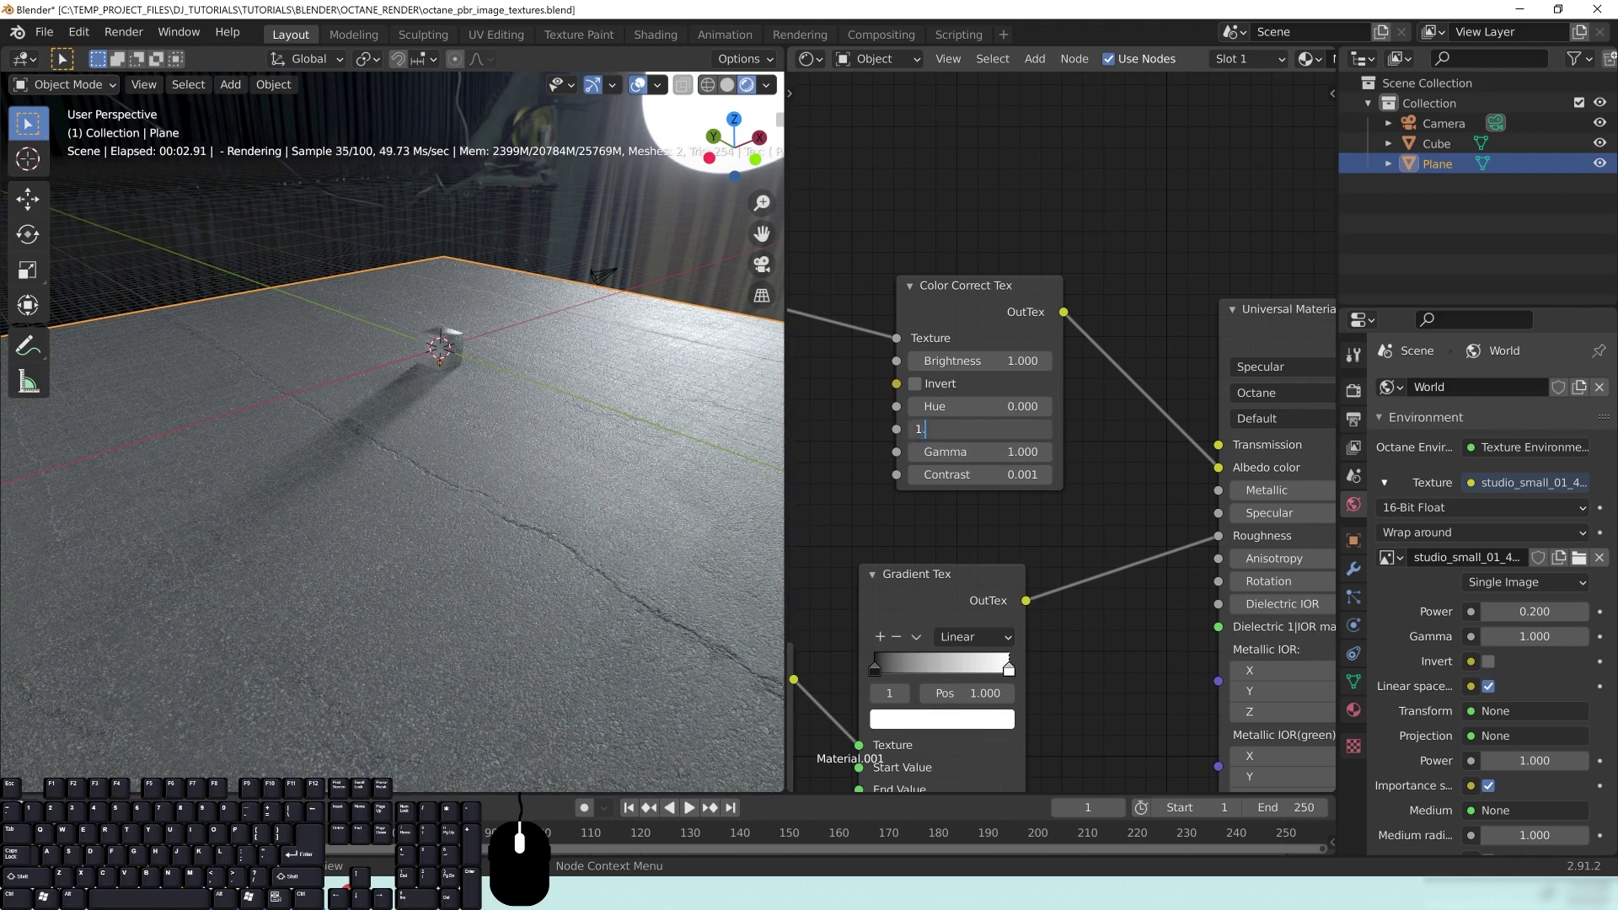
pyautogui.press('Return')
# Set the Color Correct Tex node's Gamma to 1.5 and inspect the asphalt plane
pyautogui.moveTo(972, 555); pyautogui.dragTo(1009, 507, button='middle')
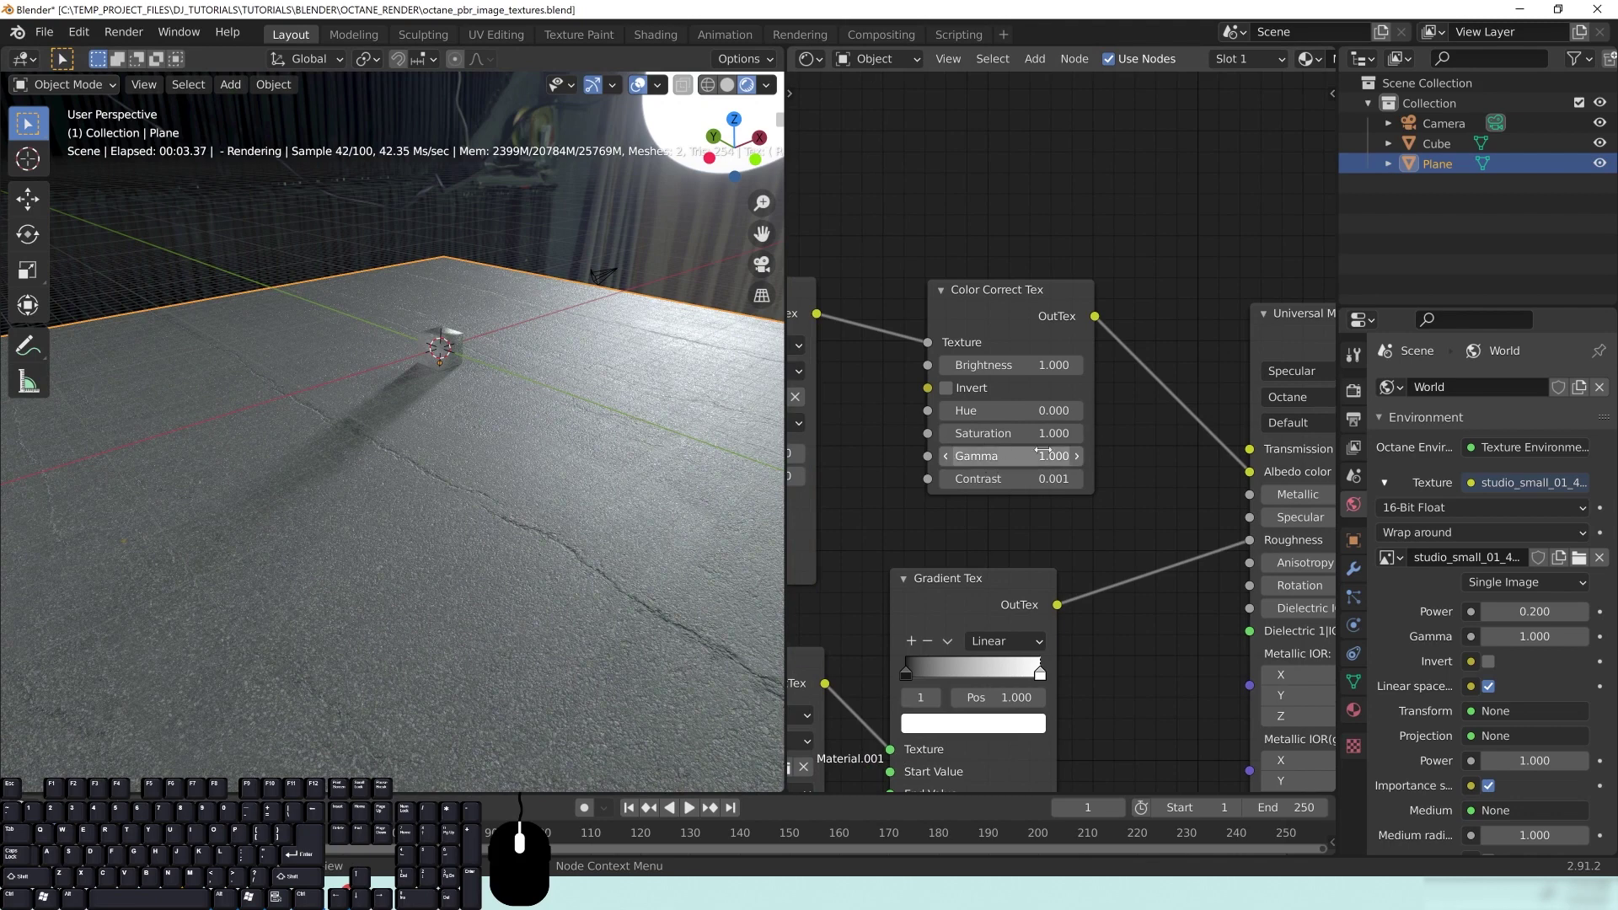
pyautogui.click(1076, 457)
pyautogui.click(1077, 458)
pyautogui.click(1077, 458)
pyautogui.click(1076, 458)
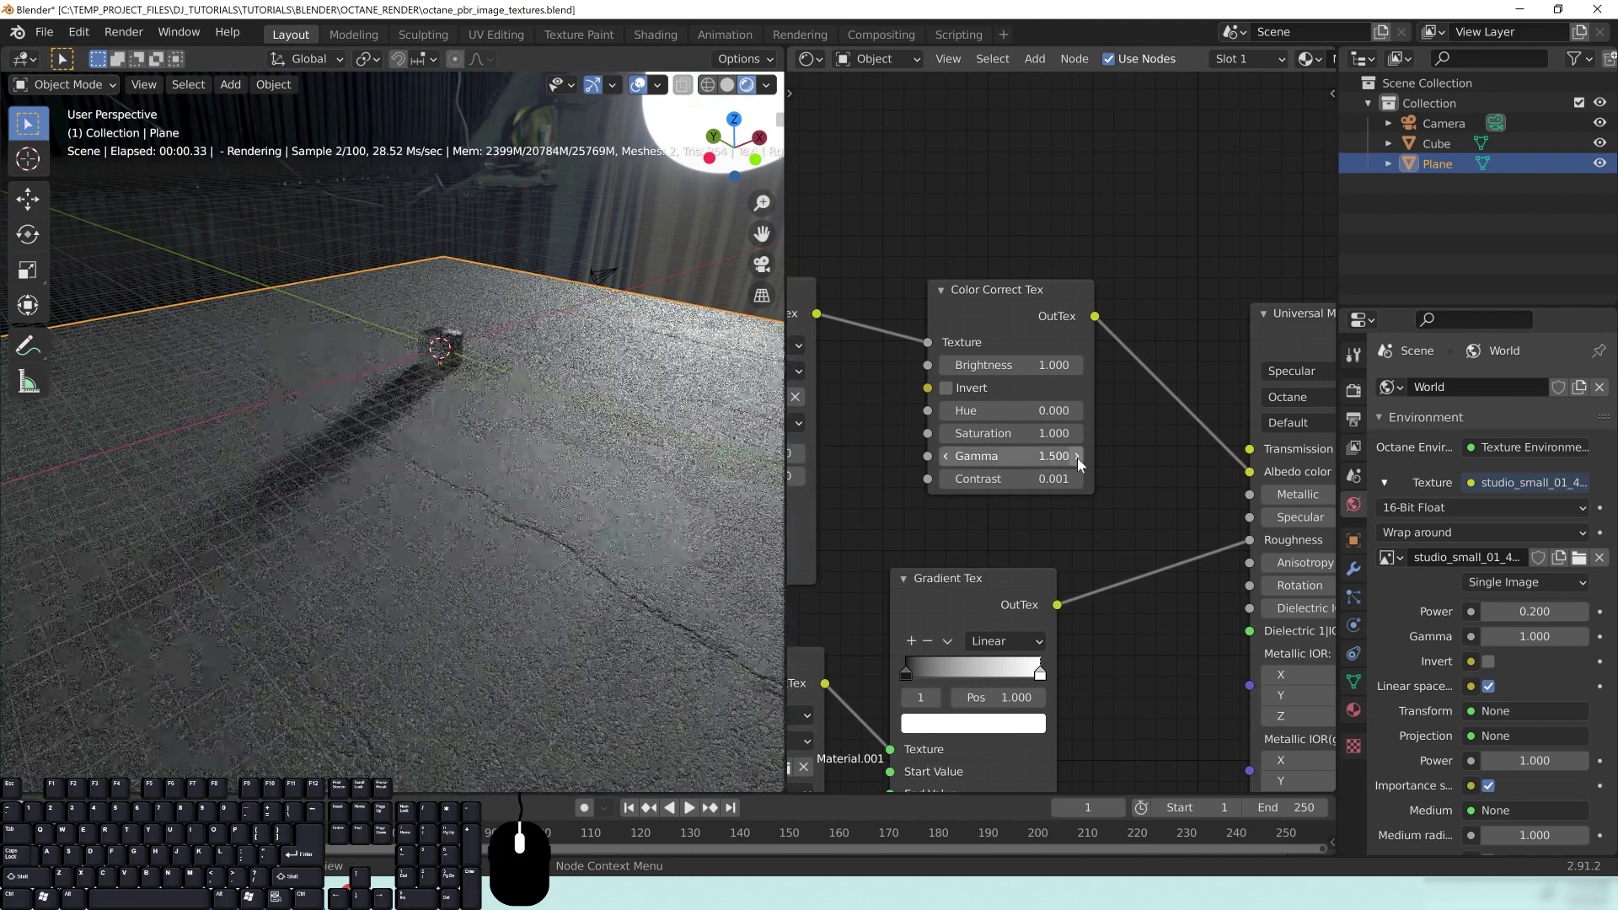
pyautogui.moveTo(535, 595); pyautogui.dragTo(478, 560, button='middle')
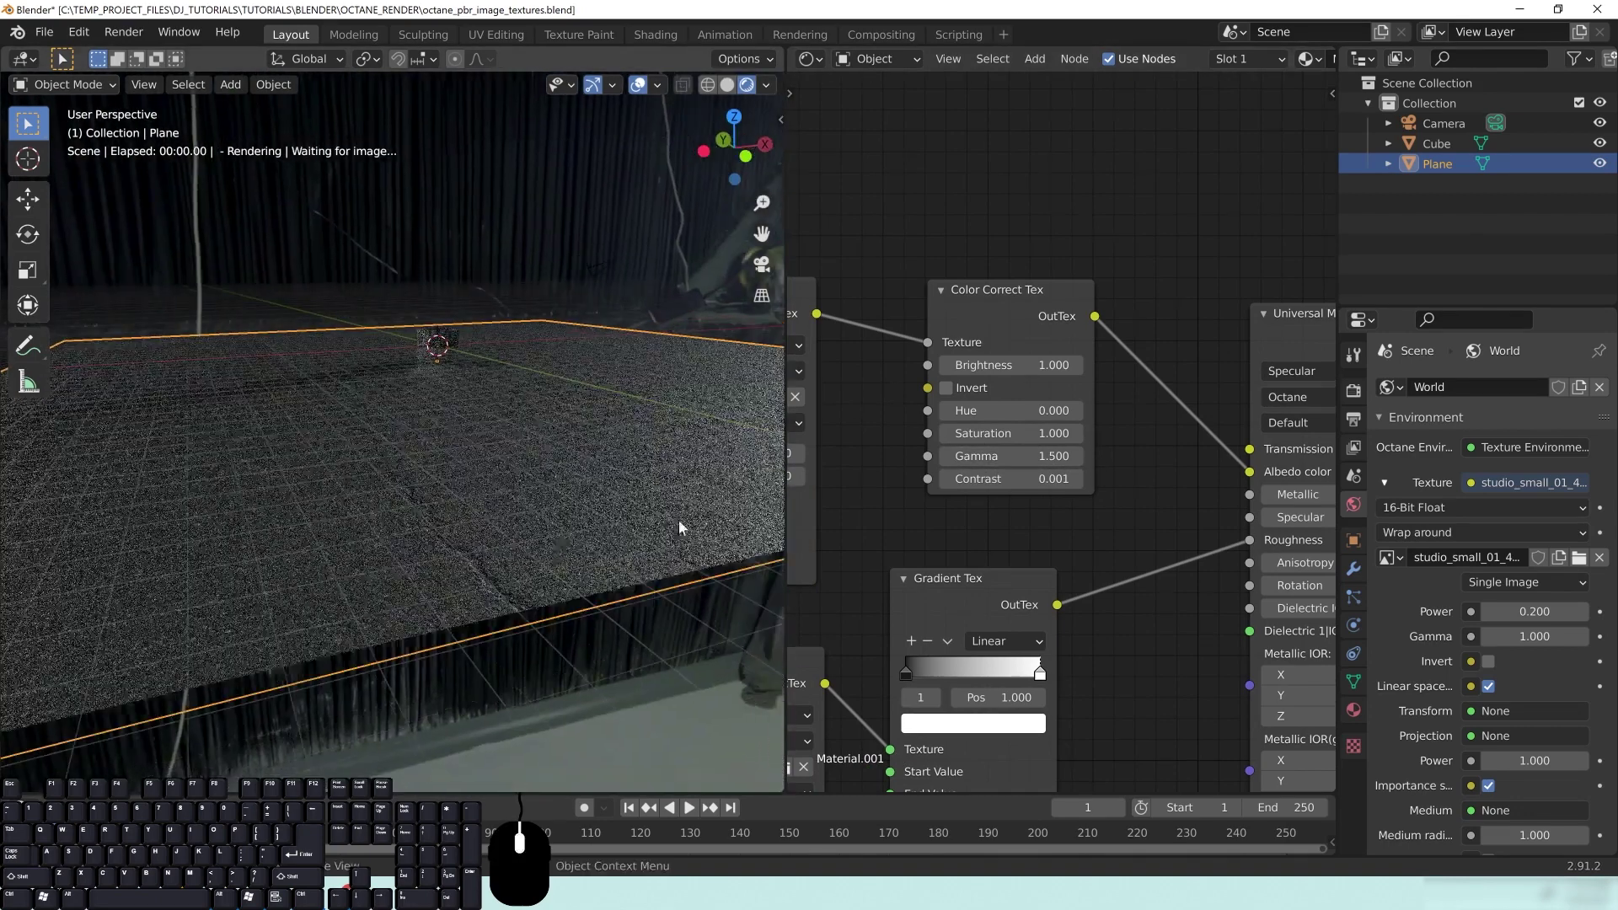
# Raise the Color Correct Tex node's Contrast to 0.701 and inspect the asphalt surface
pyautogui.click(1079, 481)
pyautogui.click(1079, 481)
pyautogui.click(1079, 481)
pyautogui.click(1080, 481)
pyautogui.click(1079, 482)
pyautogui.click(1079, 481)
pyautogui.click(1079, 481)
pyautogui.moveTo(669, 489); pyautogui.dragTo(685, 503, button='middle')
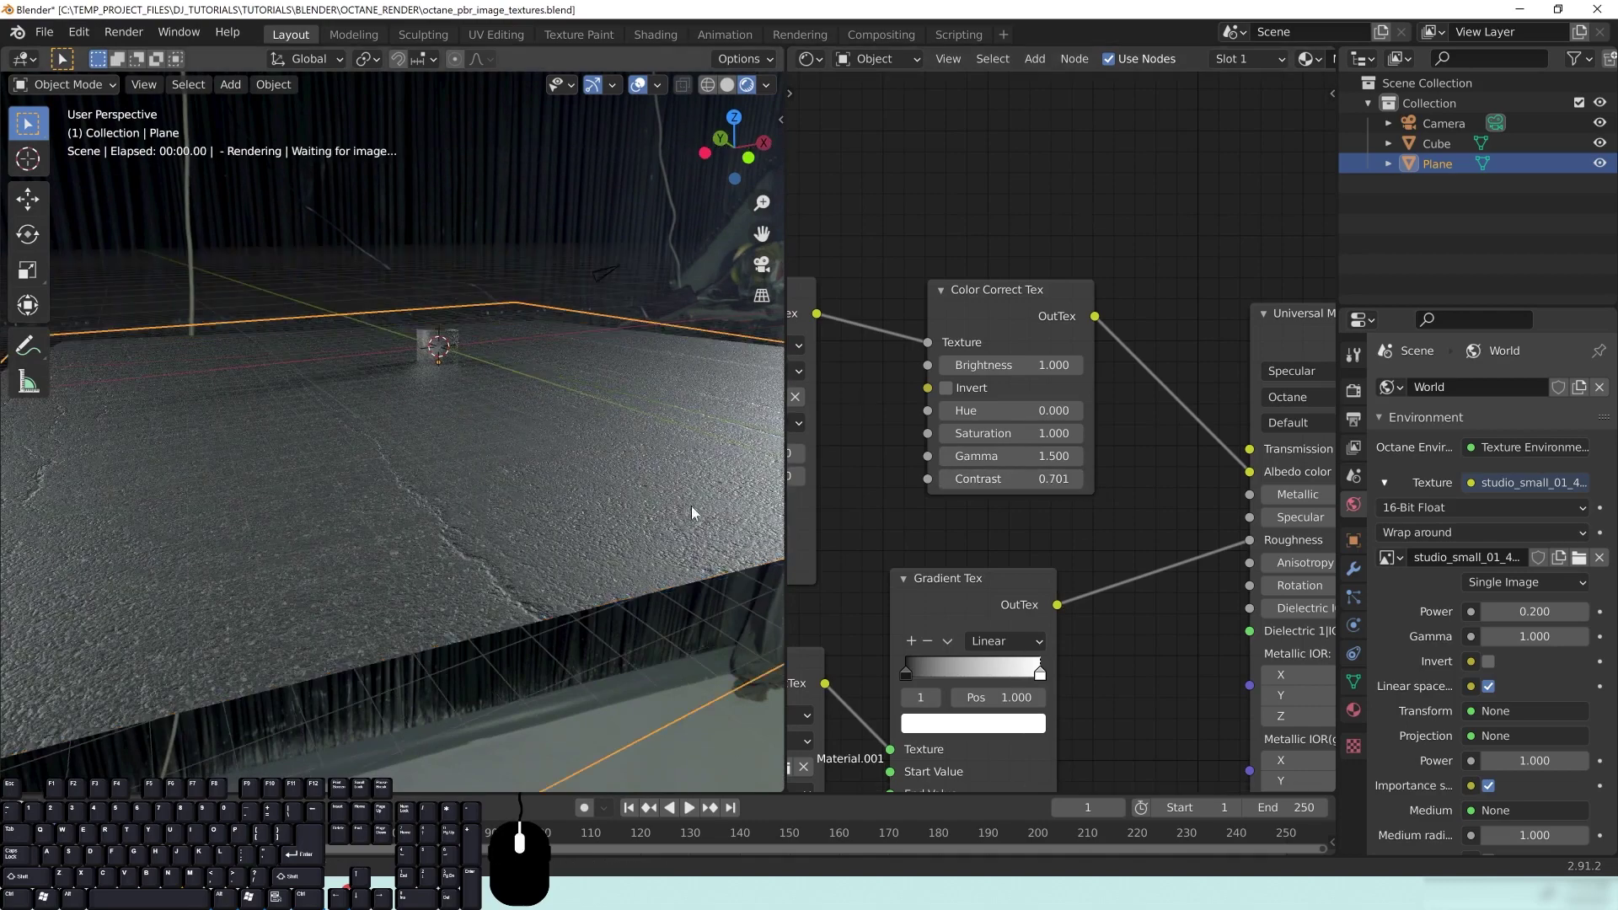
# Try a Hue of 0.8 on the Color Correct Tex node, and set it back to 0
pyautogui.click(1077, 411)
pyautogui.click(1077, 411)
pyautogui.click(1077, 411)
pyautogui.click(1077, 411)
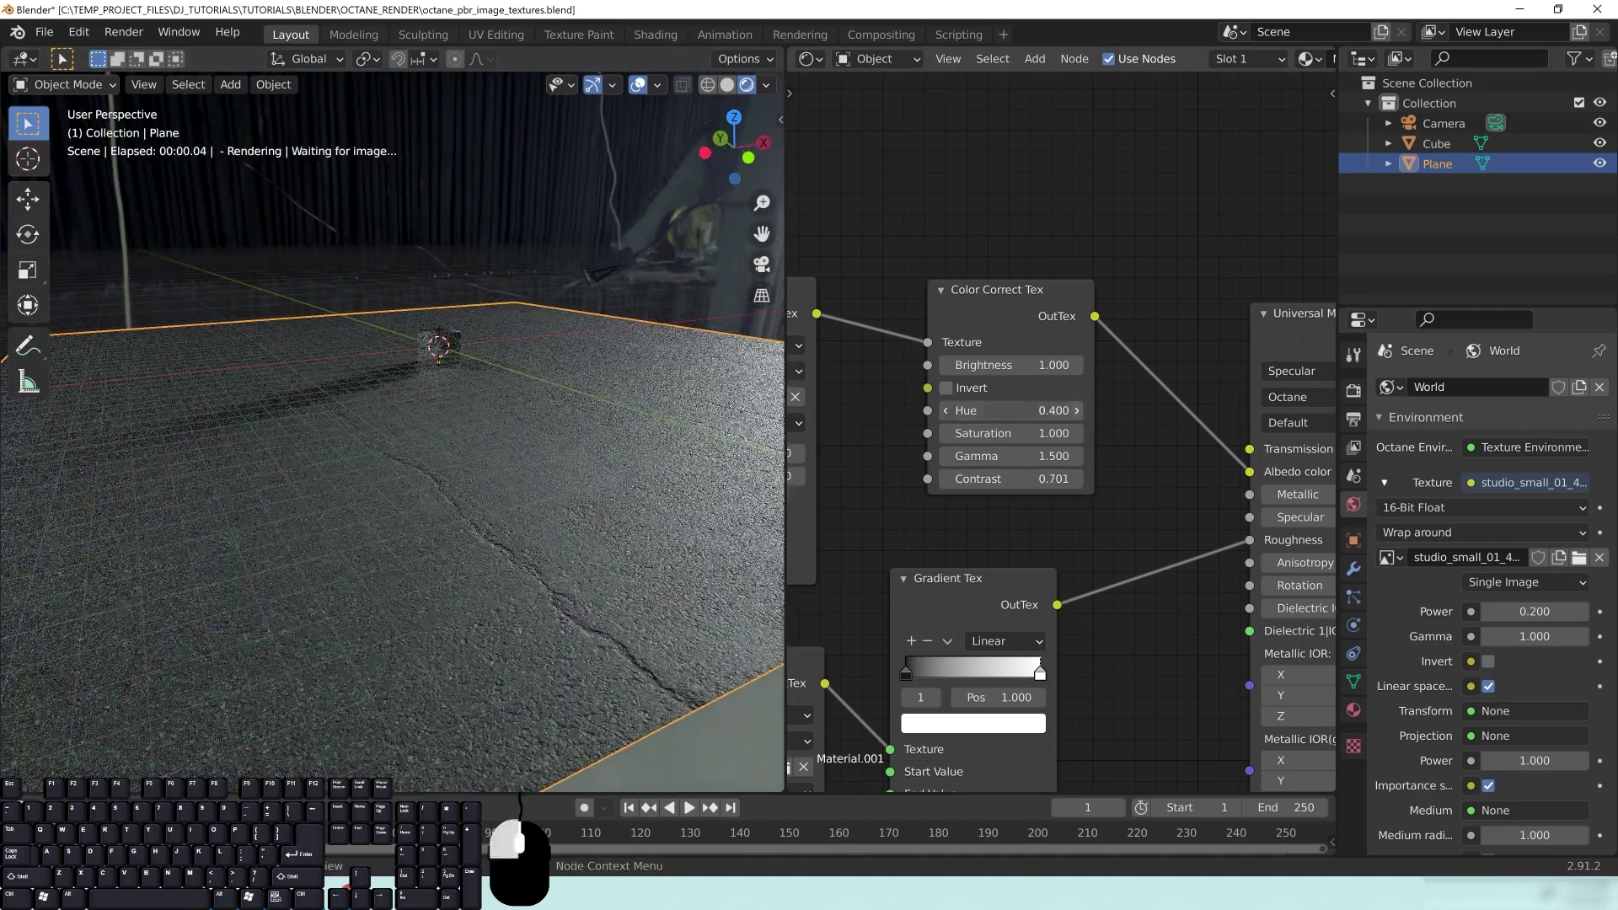
pyautogui.click(1077, 411)
pyautogui.click(1076, 412)
pyautogui.click(1077, 411)
pyautogui.click(1077, 411)
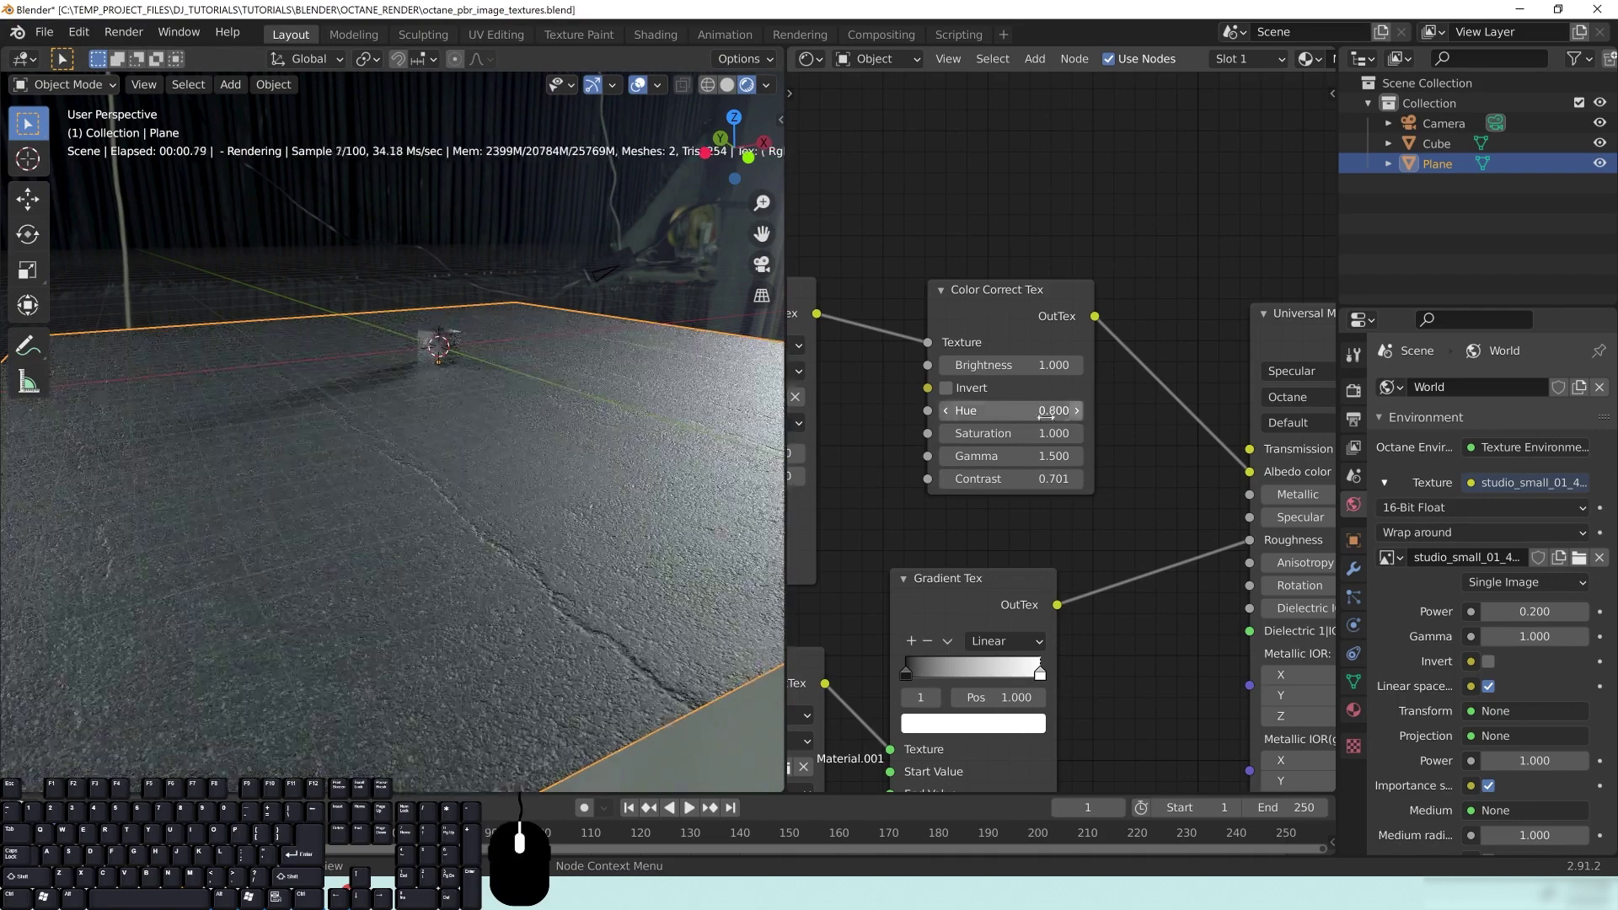
pyautogui.click(1068, 415)
pyautogui.write('0')
pyautogui.press('Return')
# Inspect the corrected asphalt around the cube, and reposition the Color Correct Tex and asphalt_02_diff_4k.png nodes for a clearer layout
pyautogui.moveTo(567, 506); pyautogui.dragTo(568, 589, button='middle')
pyautogui.moveTo(746, 533); pyautogui.dragTo(715, 478, button='middle')
pyautogui.scroll(3, 575, 519)
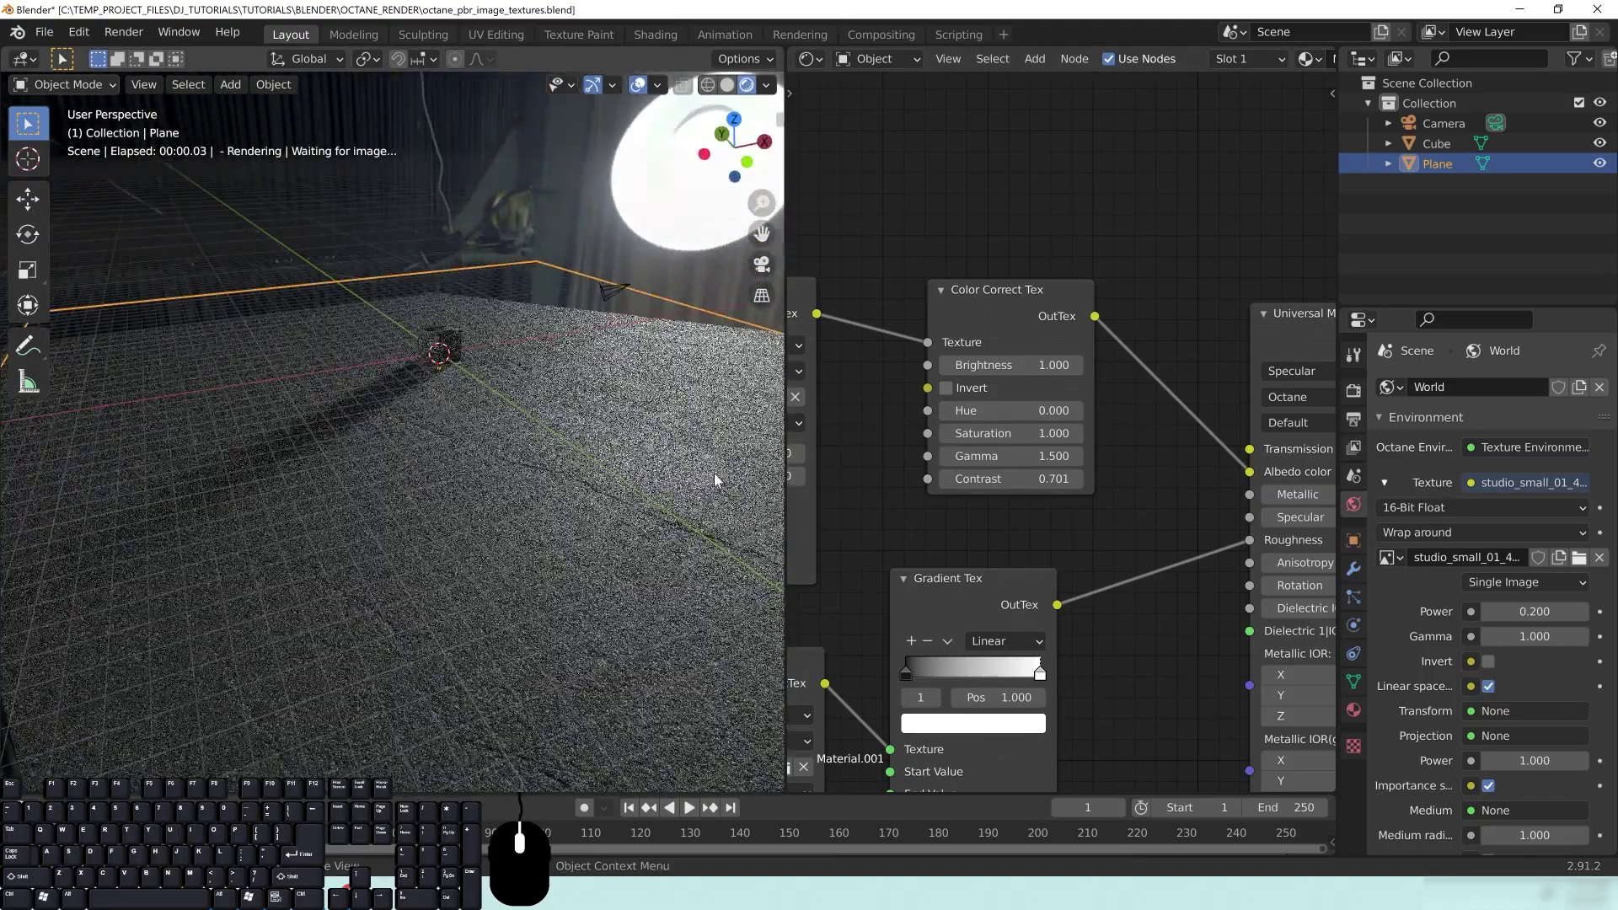
pyautogui.moveTo(1156, 524); pyautogui.dragTo(1118, 538, button='middle')
pyautogui.moveTo(1008, 284); pyautogui.dragTo(992, 330)
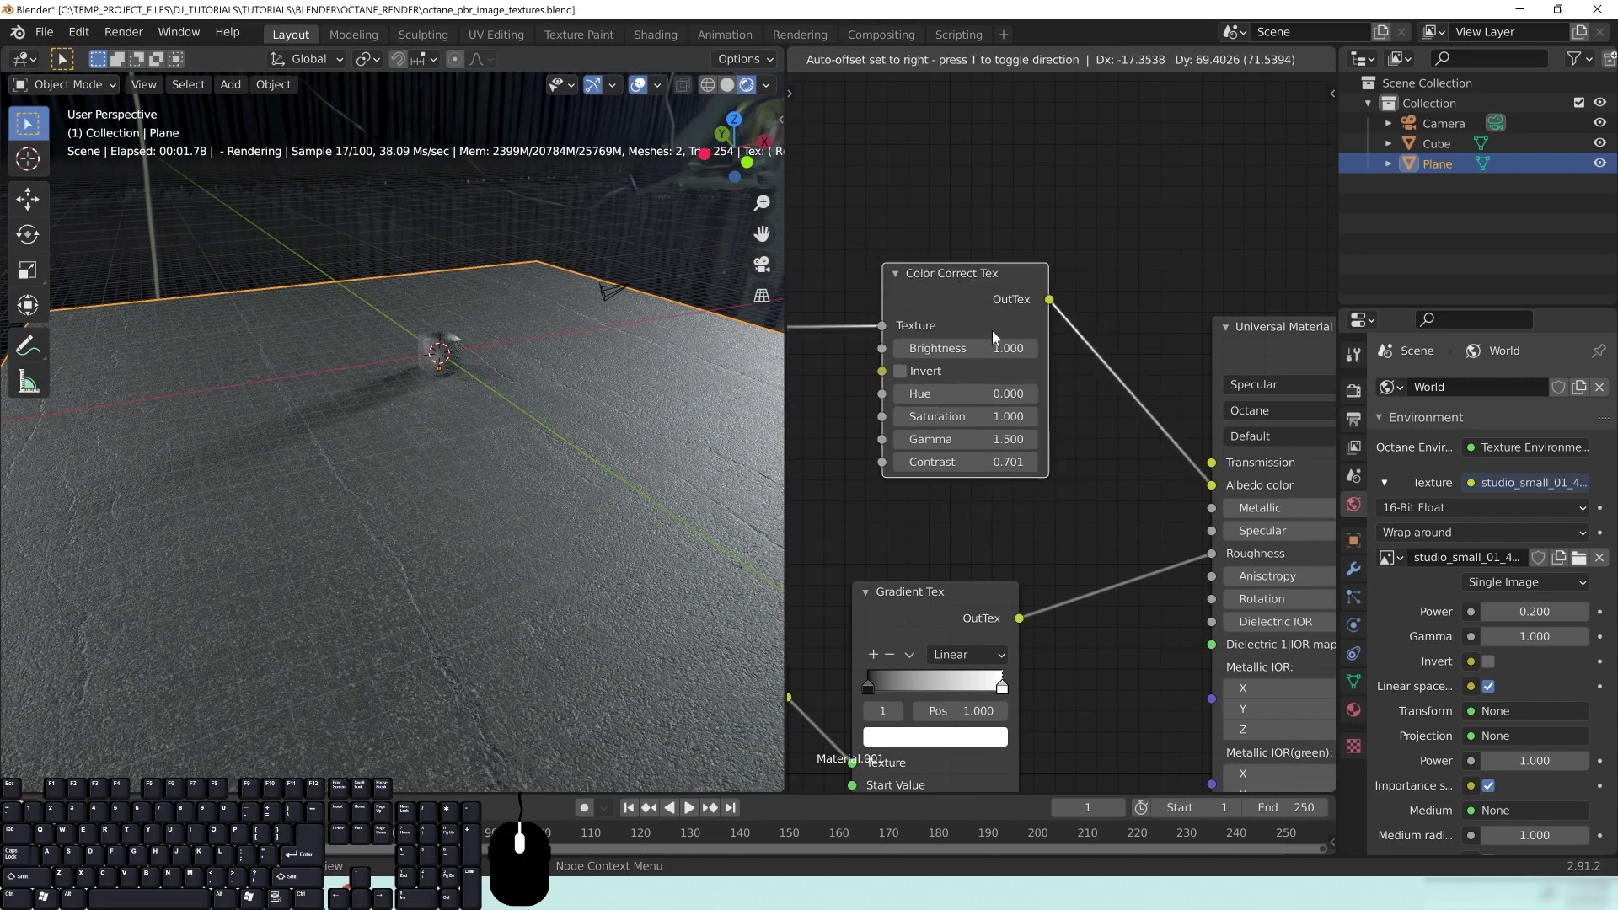
pyautogui.scroll(-4, 1165, 509)
pyautogui.moveTo(1035, 591); pyautogui.dragTo(1130, 557, button='middle')
pyautogui.moveTo(908, 320); pyautogui.dragTo(824, 341)
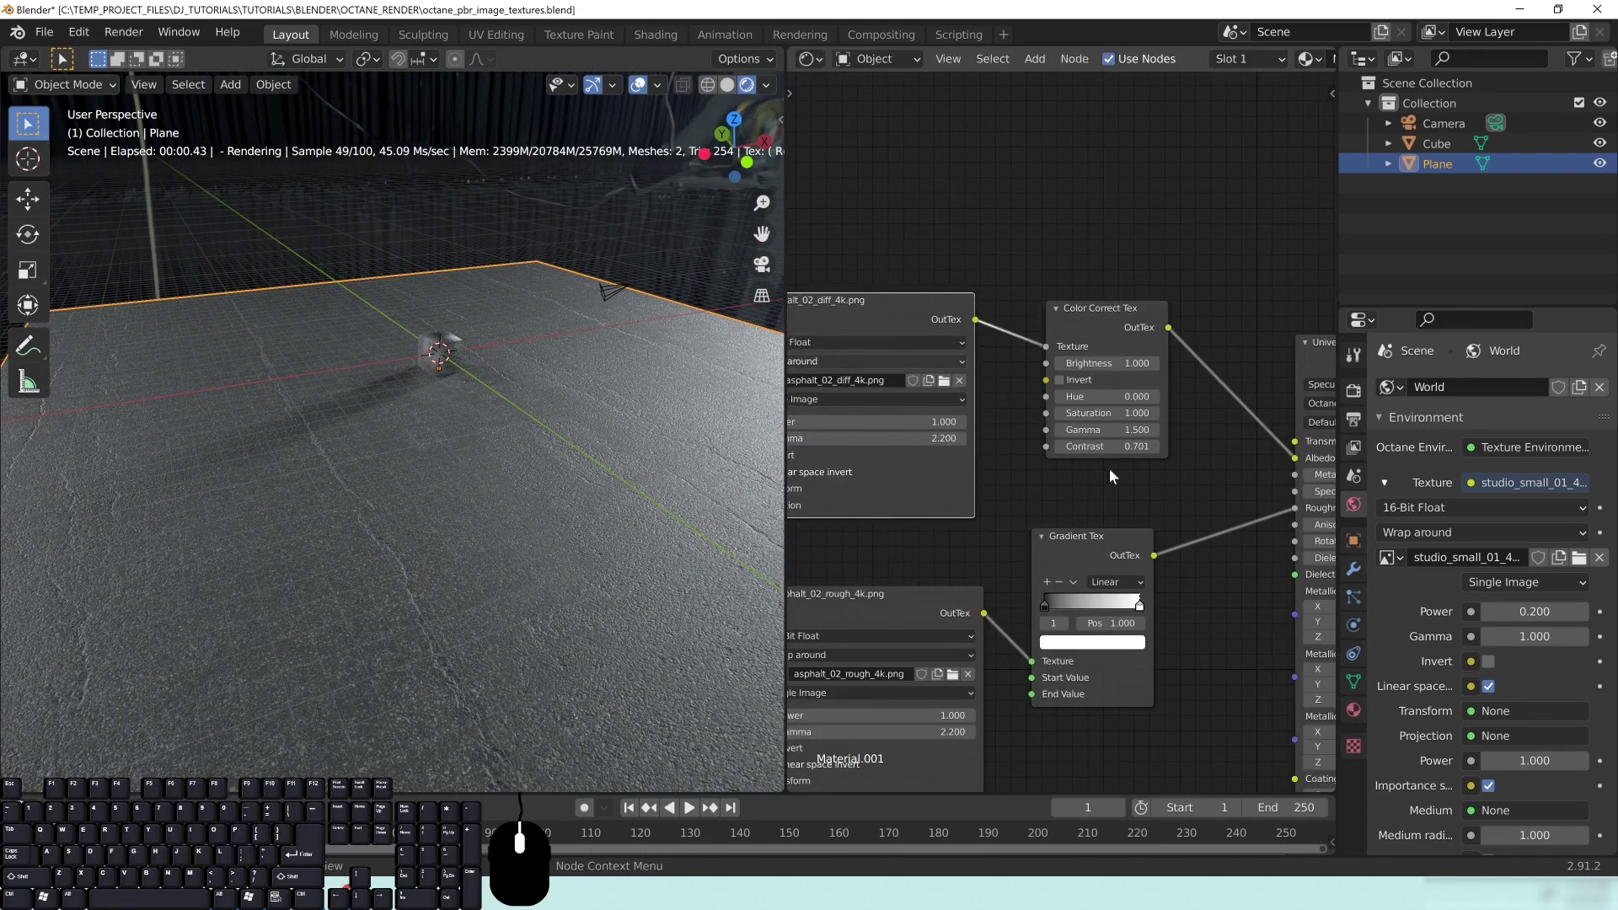
# Reposition the Color Correct Tex node slightly, inspect the asphalt plane around the cube, and save the file
pyautogui.moveTo(1169, 583); pyautogui.dragTo(1055, 580, button='middle')
pyautogui.moveTo(538, 568); pyautogui.dragTo(573, 557, button='middle')
pyautogui.moveTo(988, 318); pyautogui.dragTo(1004, 312)
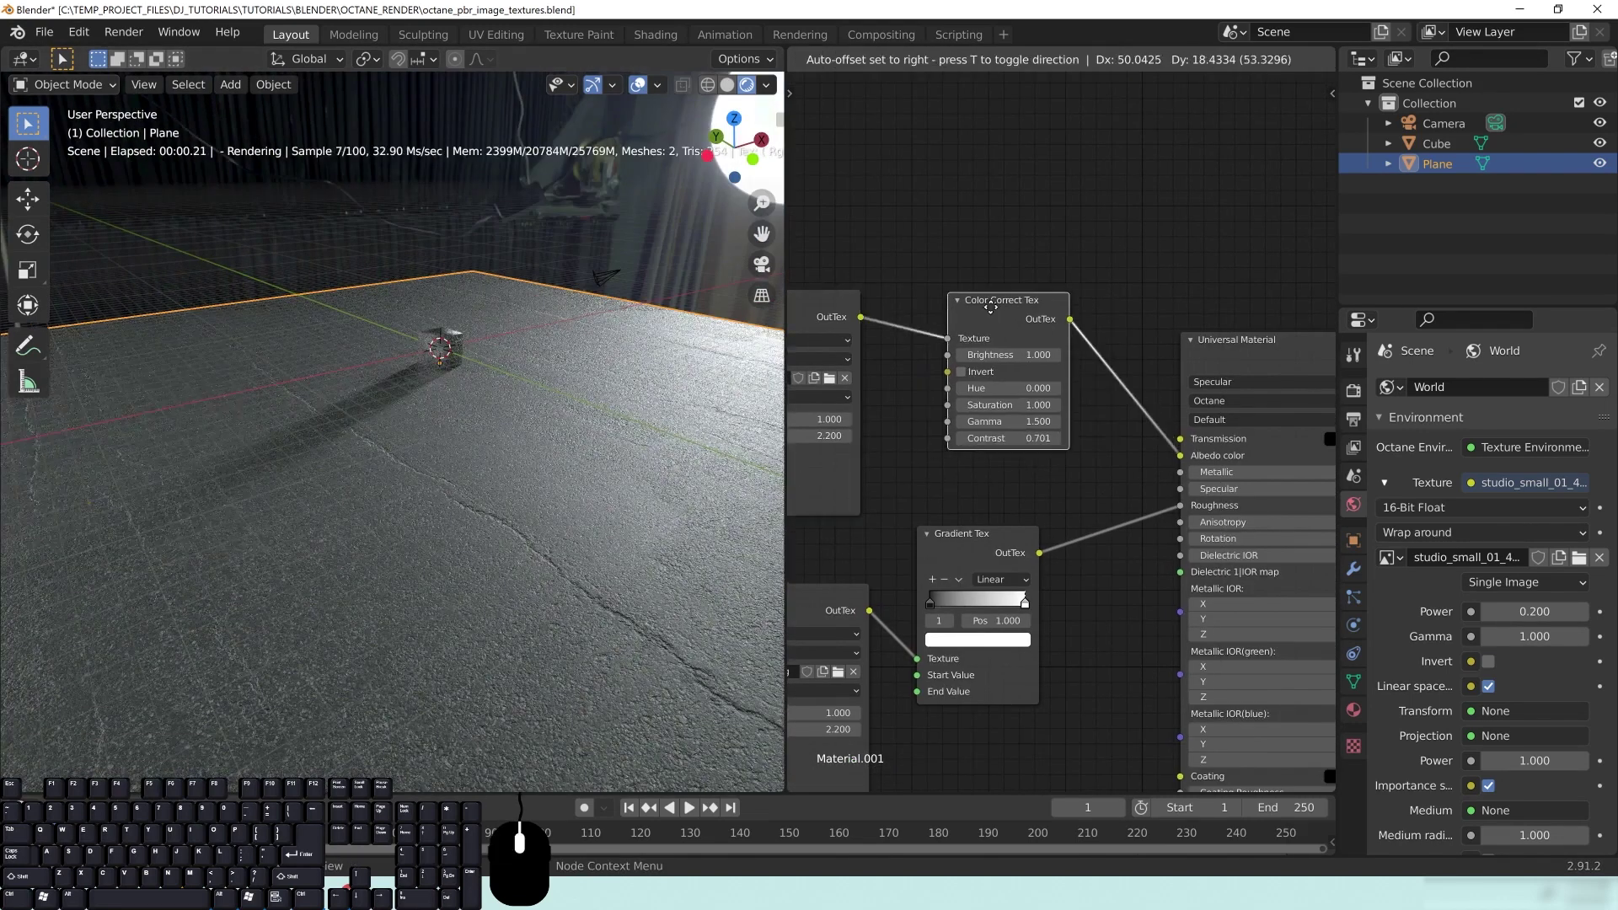
pyautogui.moveTo(512, 509); pyautogui.dragTo(466, 560, button='middle')
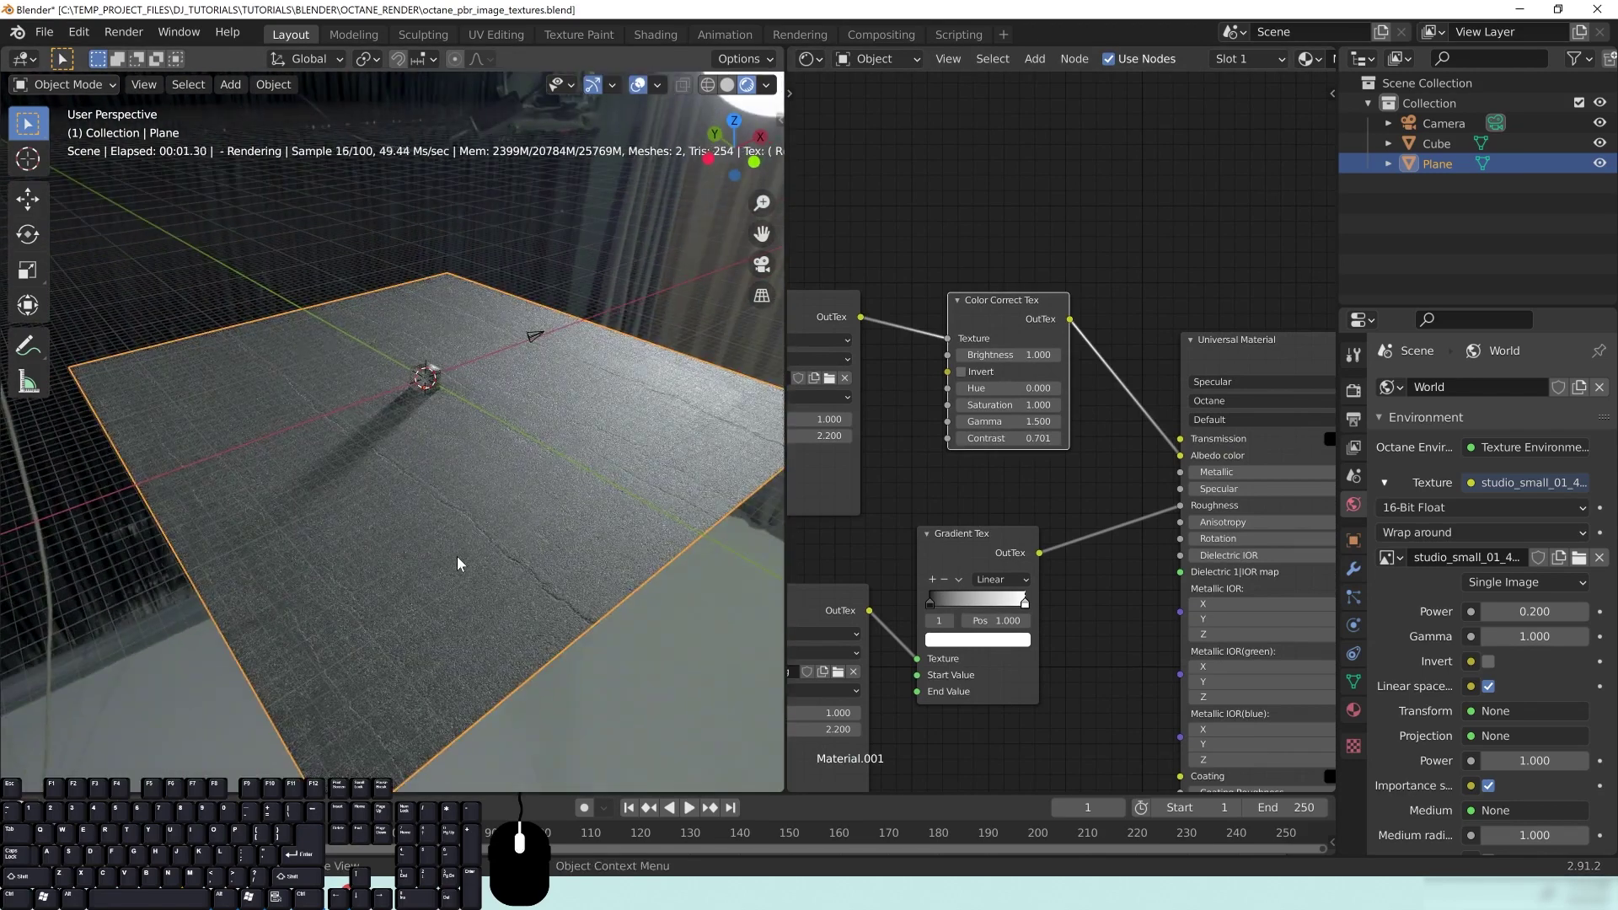
pyautogui.scroll(3, 457, 556)
pyautogui.hotkey('ctrl', 's')
# Select the cube and rename its material to cube
pyautogui.click(427, 394)
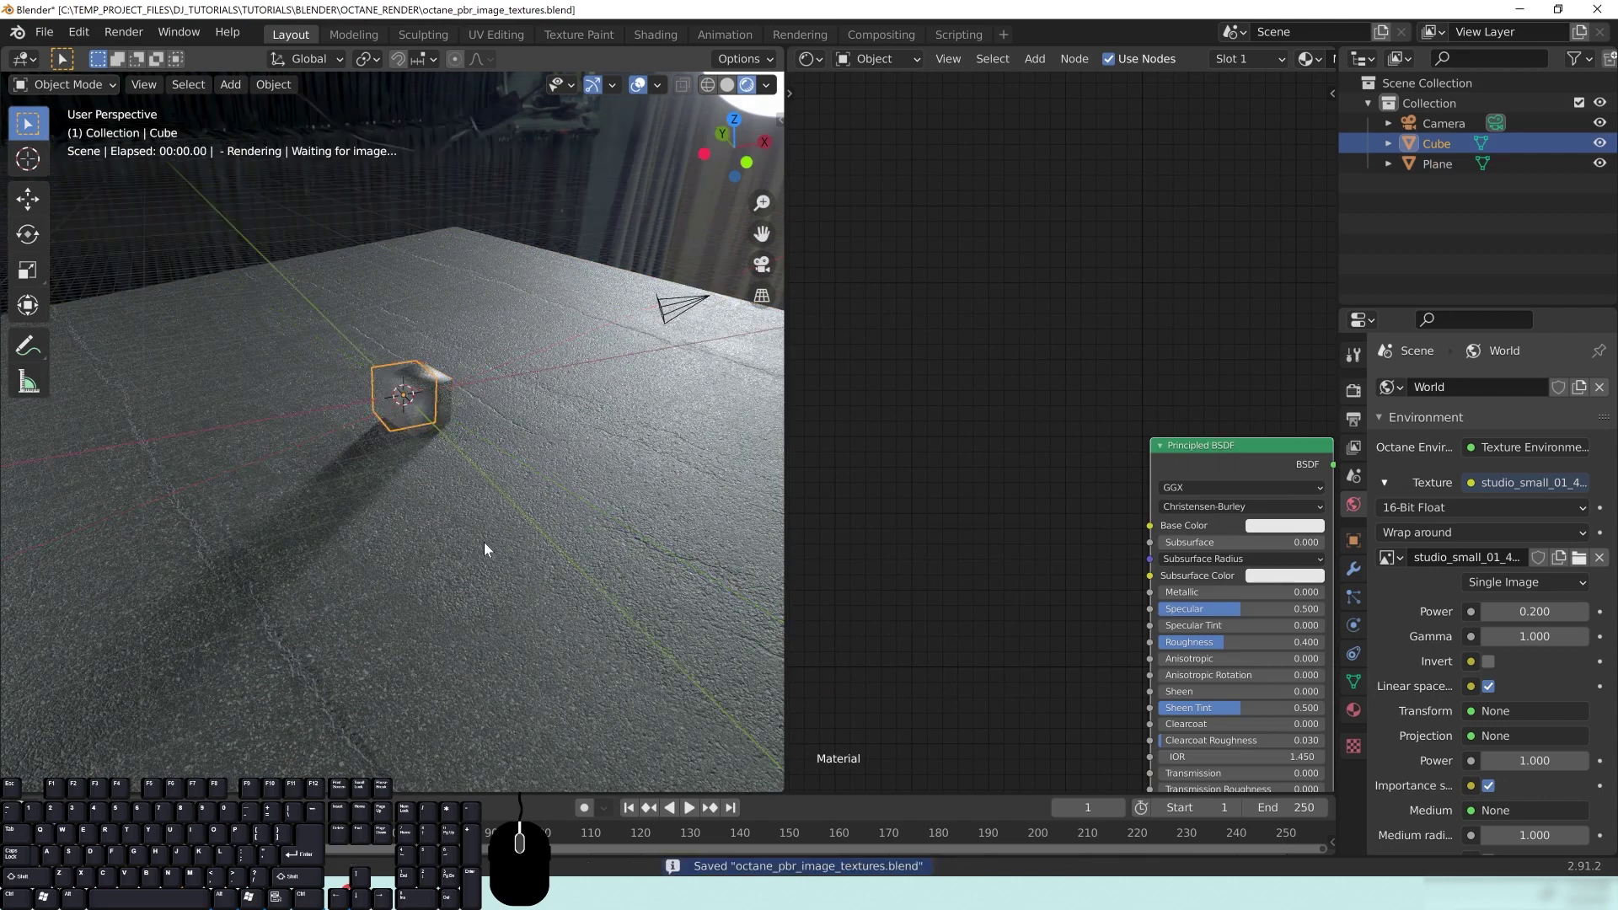
pyautogui.moveTo(483, 543); pyautogui.dragTo(412, 522, button='middle')
pyautogui.moveTo(1065, 678); pyautogui.dragTo(913, 405, button='middle')
pyautogui.moveTo(910, 229); pyautogui.dragTo(945, 260, button='middle')
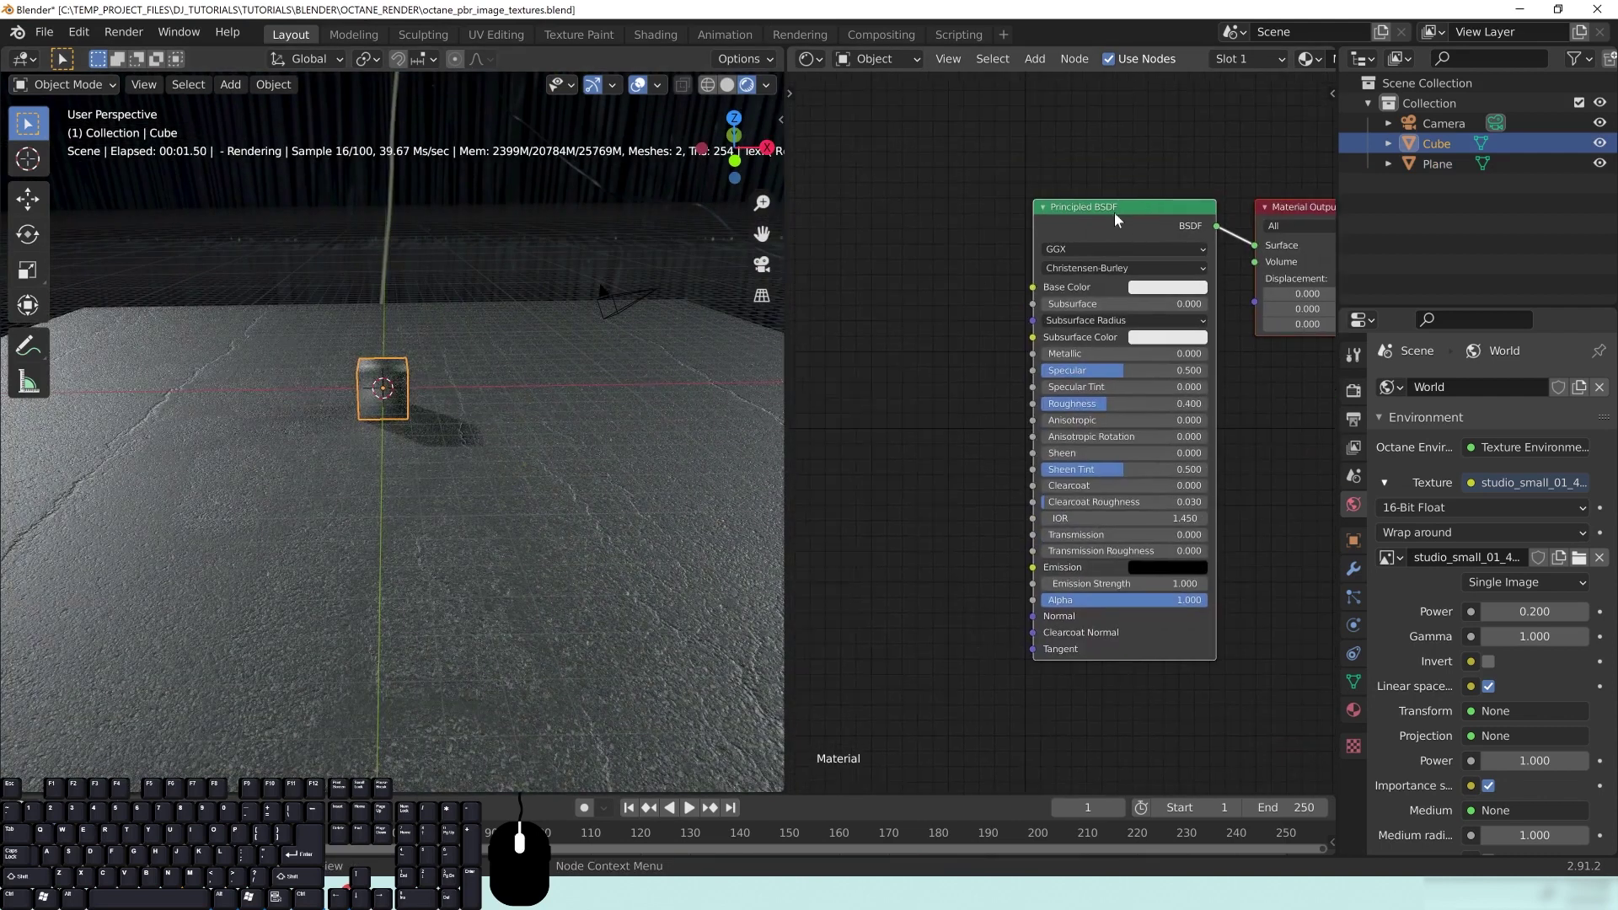
pyautogui.moveTo(979, 482); pyautogui.dragTo(937, 444, button='middle')
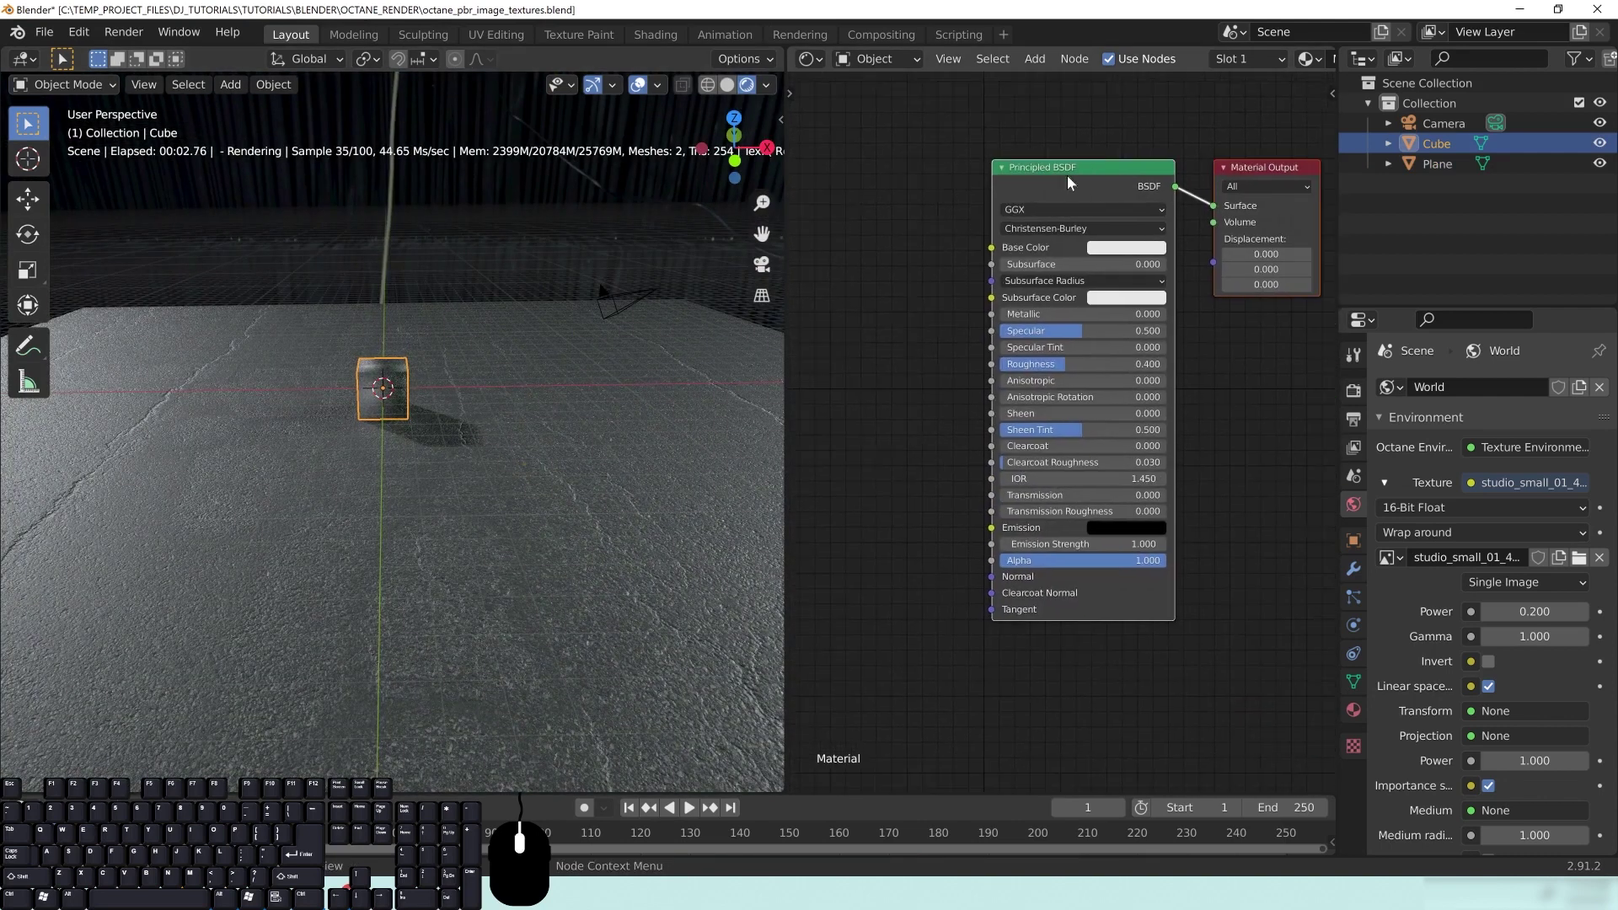
pyautogui.click(1353, 710)
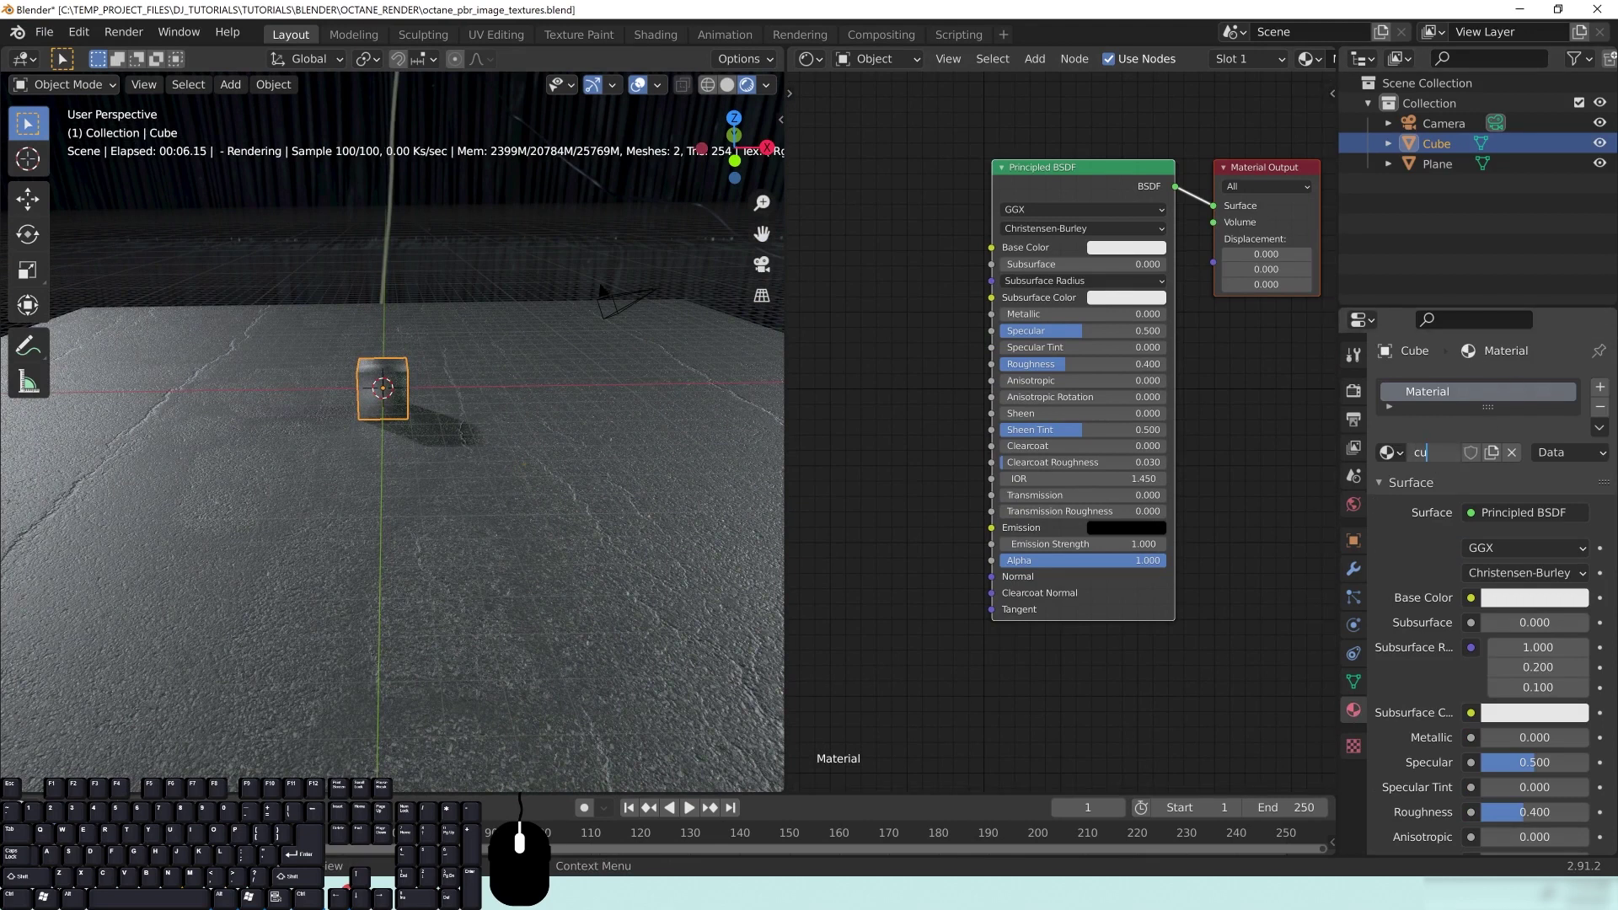
pyautogui.press('Return')
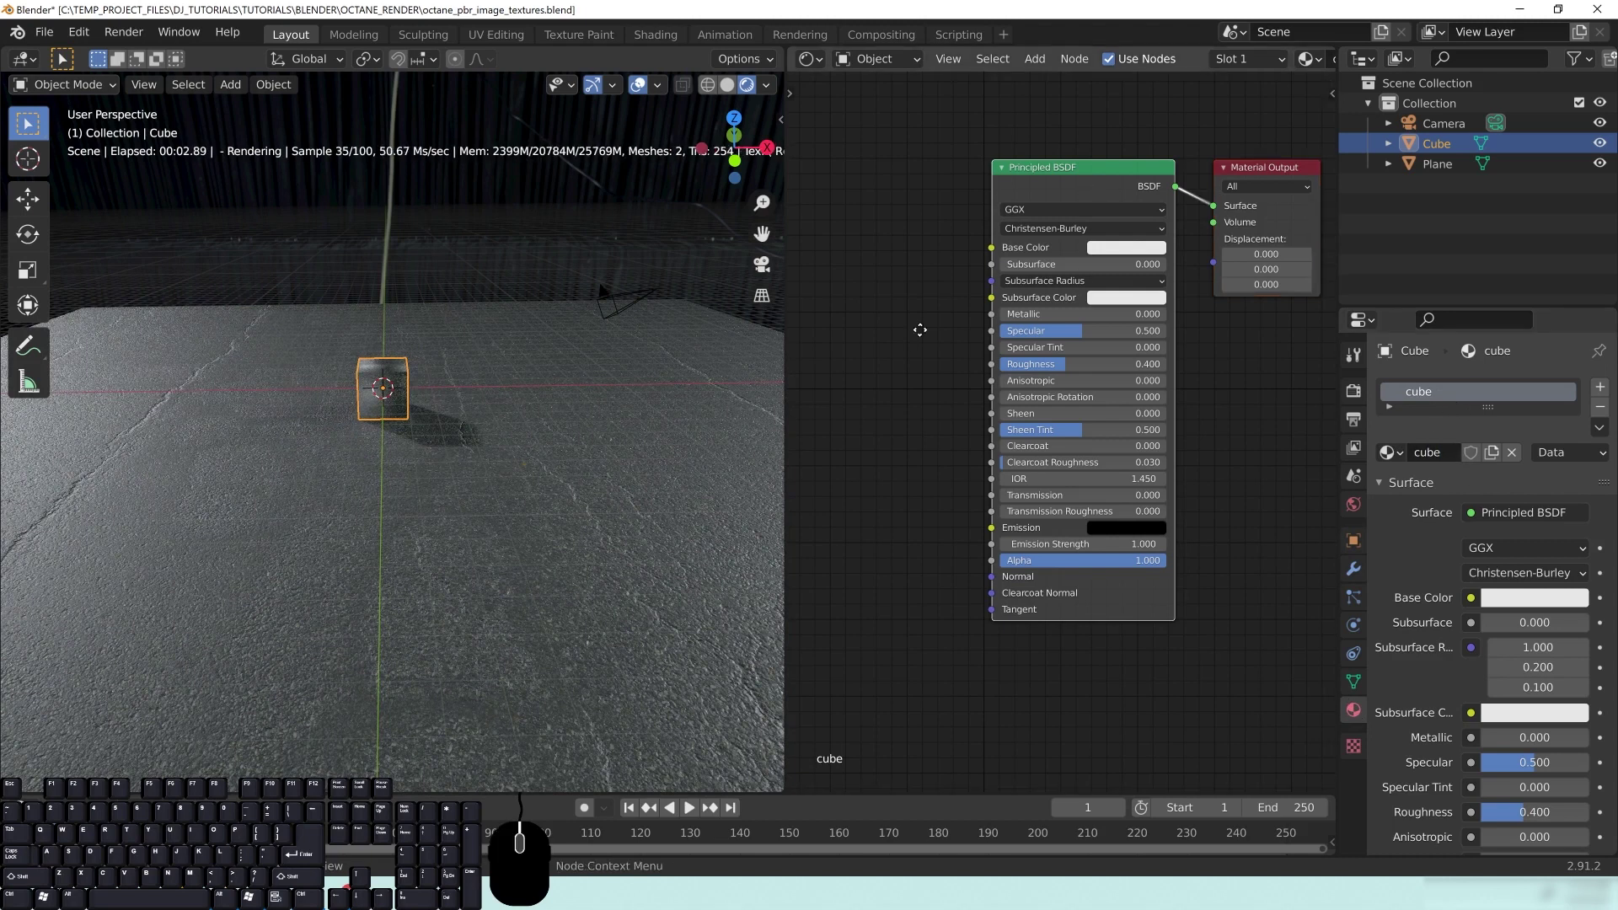
# Replace the cube's Principled BSDF with an Octane Universal Material connected to the Material Output's Surface
pyautogui.click(1072, 241)
pyautogui.press('Delete')
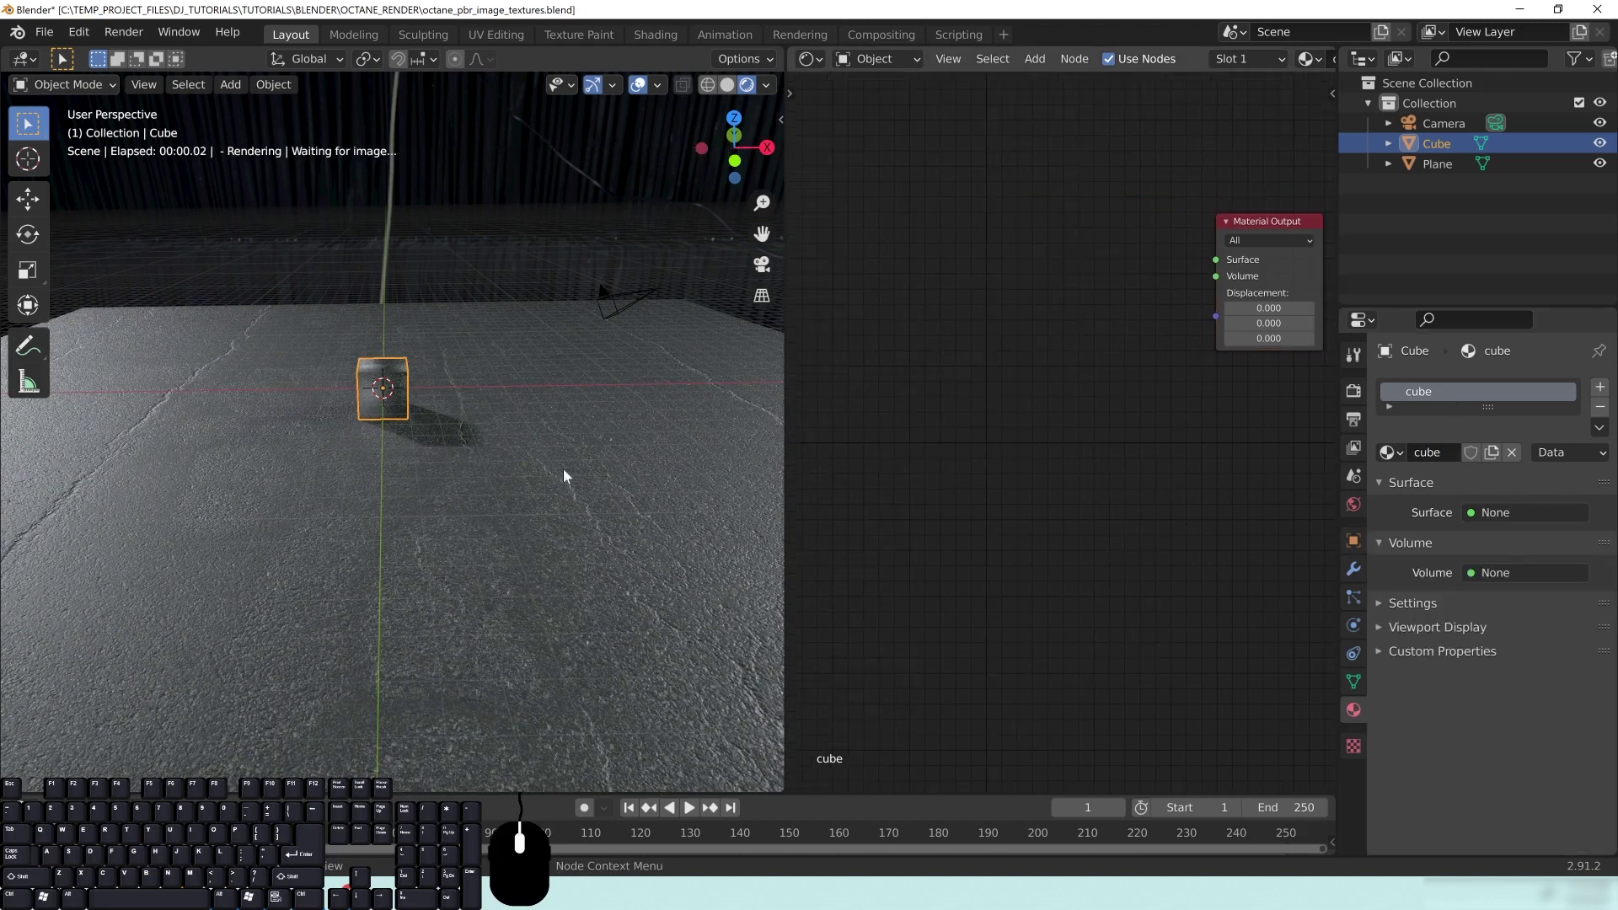
pyautogui.hotkey('shift', 'a')
pyautogui.moveTo(869, 223)
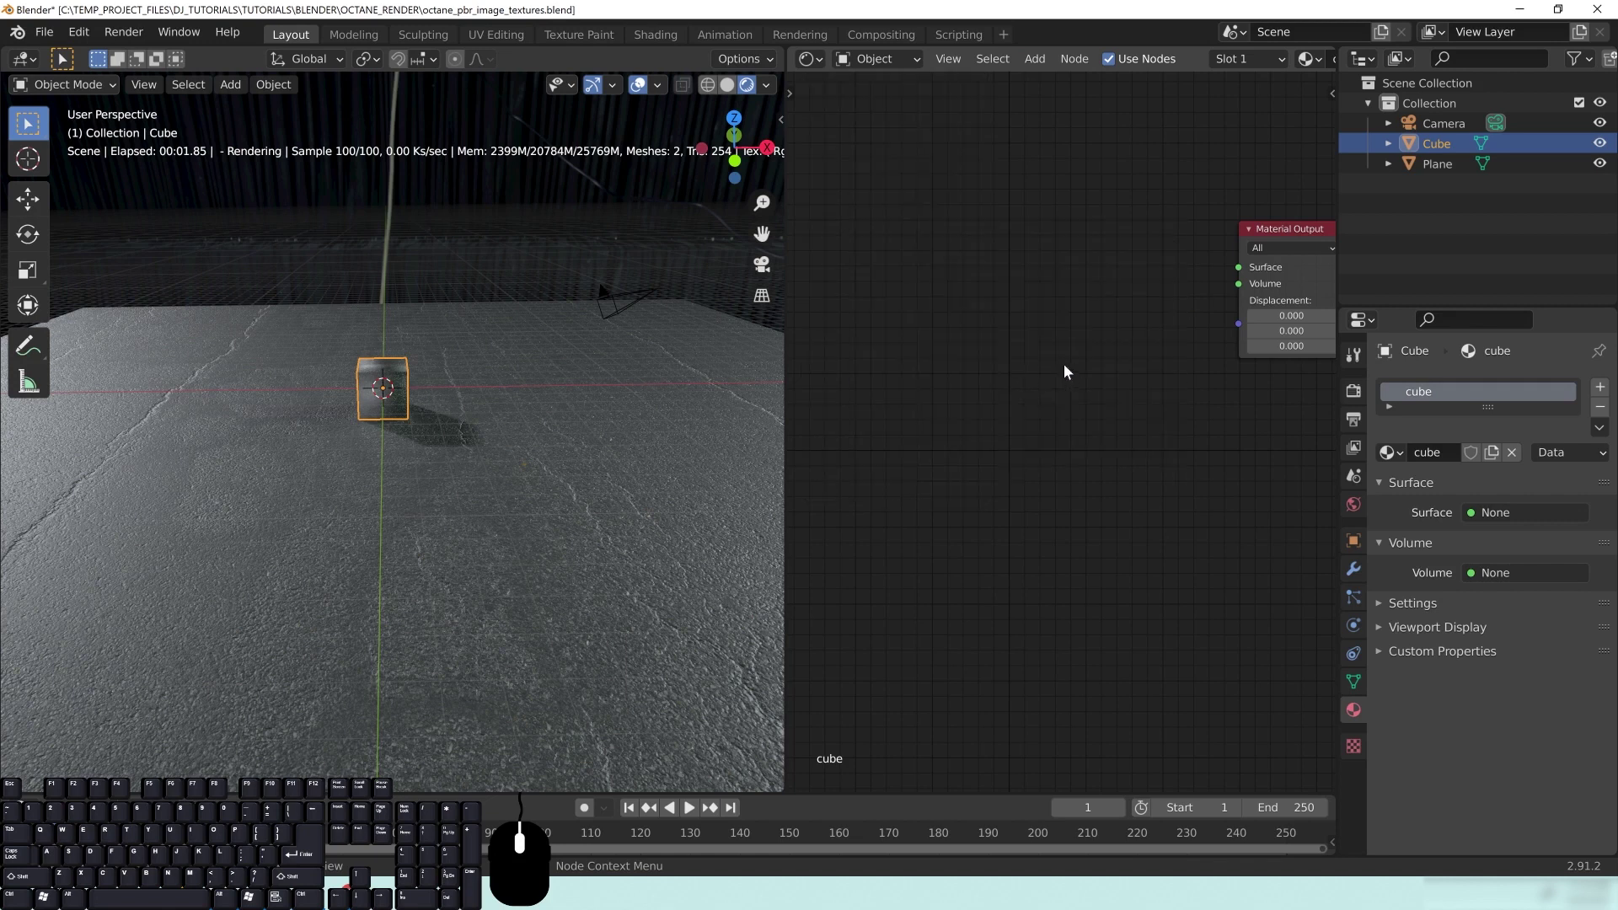
pyautogui.hotkey('shift', 'a')
pyautogui.moveTo(1018, 278)
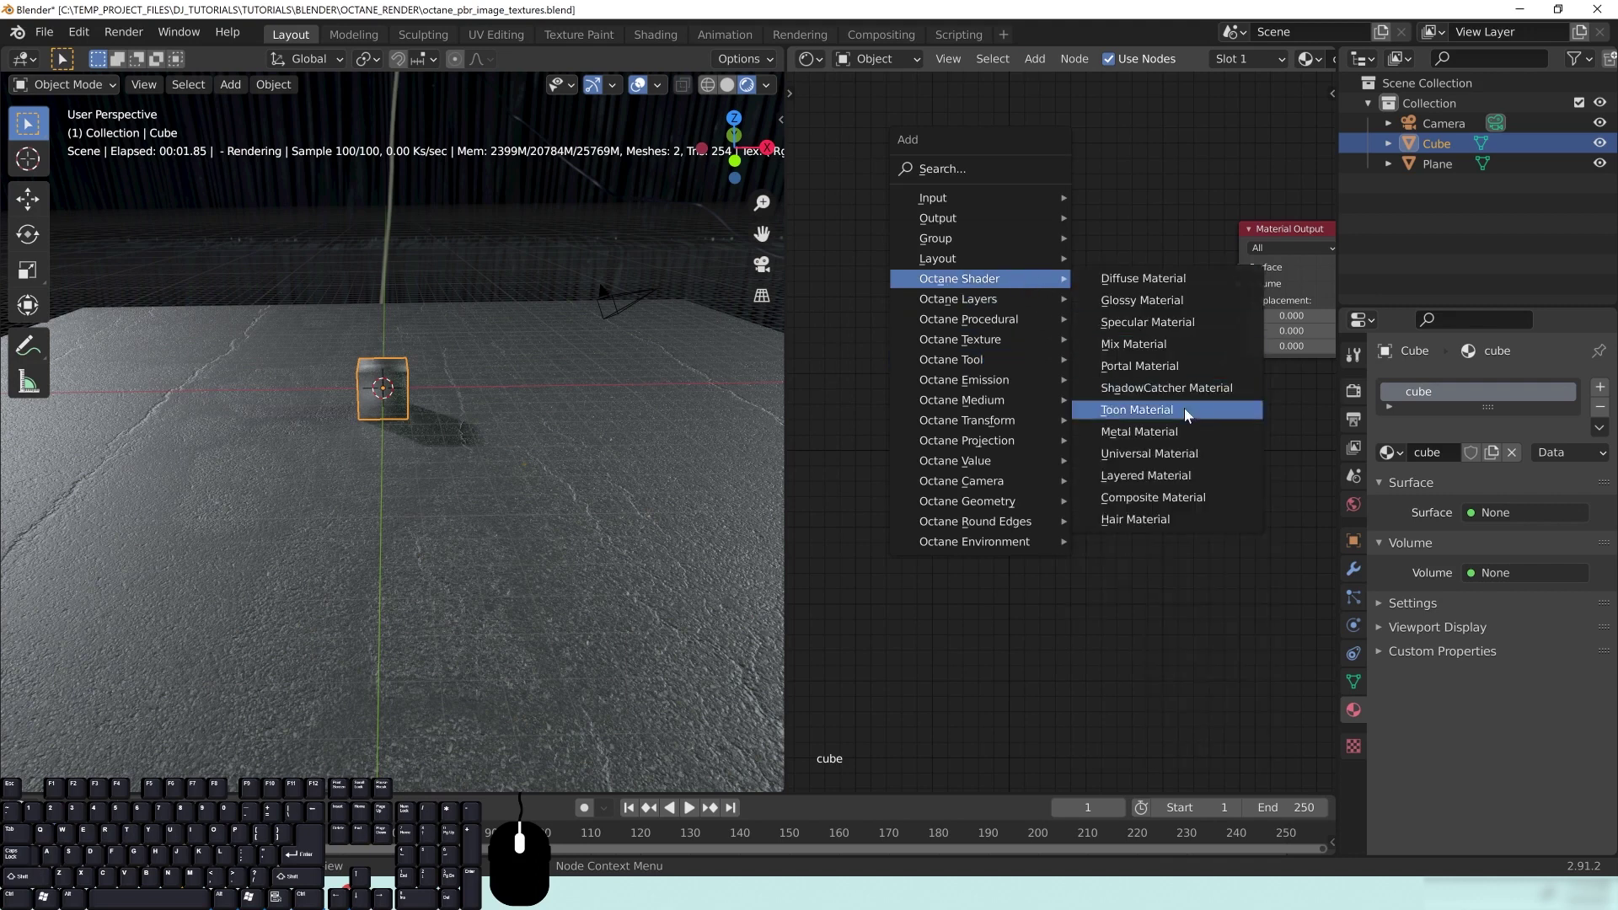
pyautogui.click(1151, 455)
pyautogui.moveTo(983, 155); pyautogui.dragTo(1123, 252)
pyautogui.press('Home')
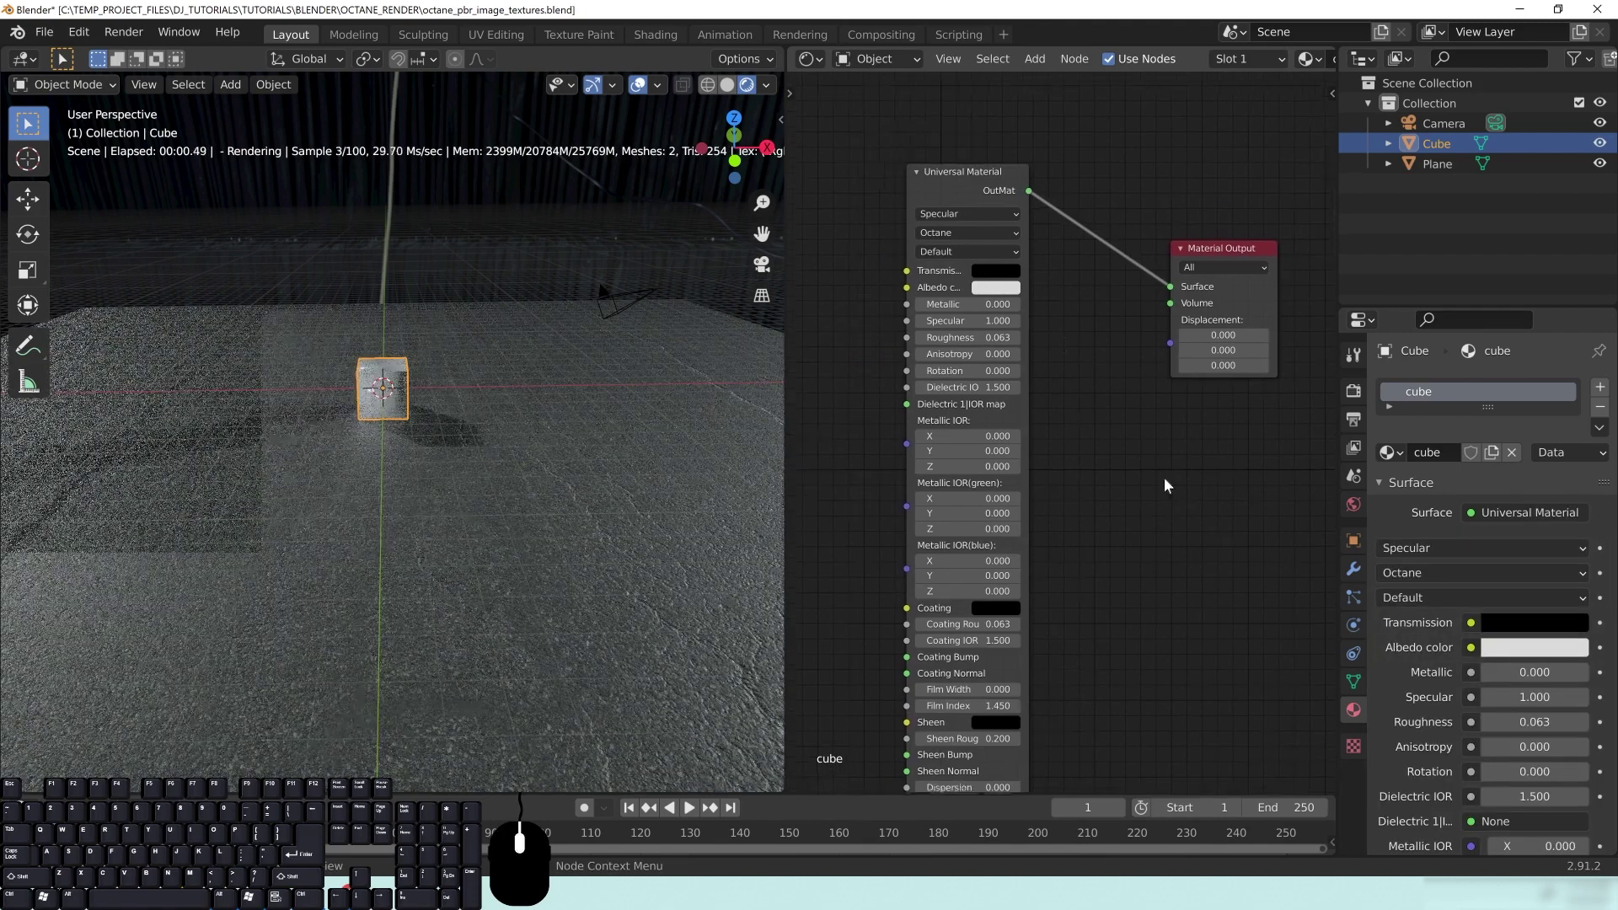
# Set the cube's Universal Material Albedo color to orange and inspect the cube up close
pyautogui.click(1000, 291)
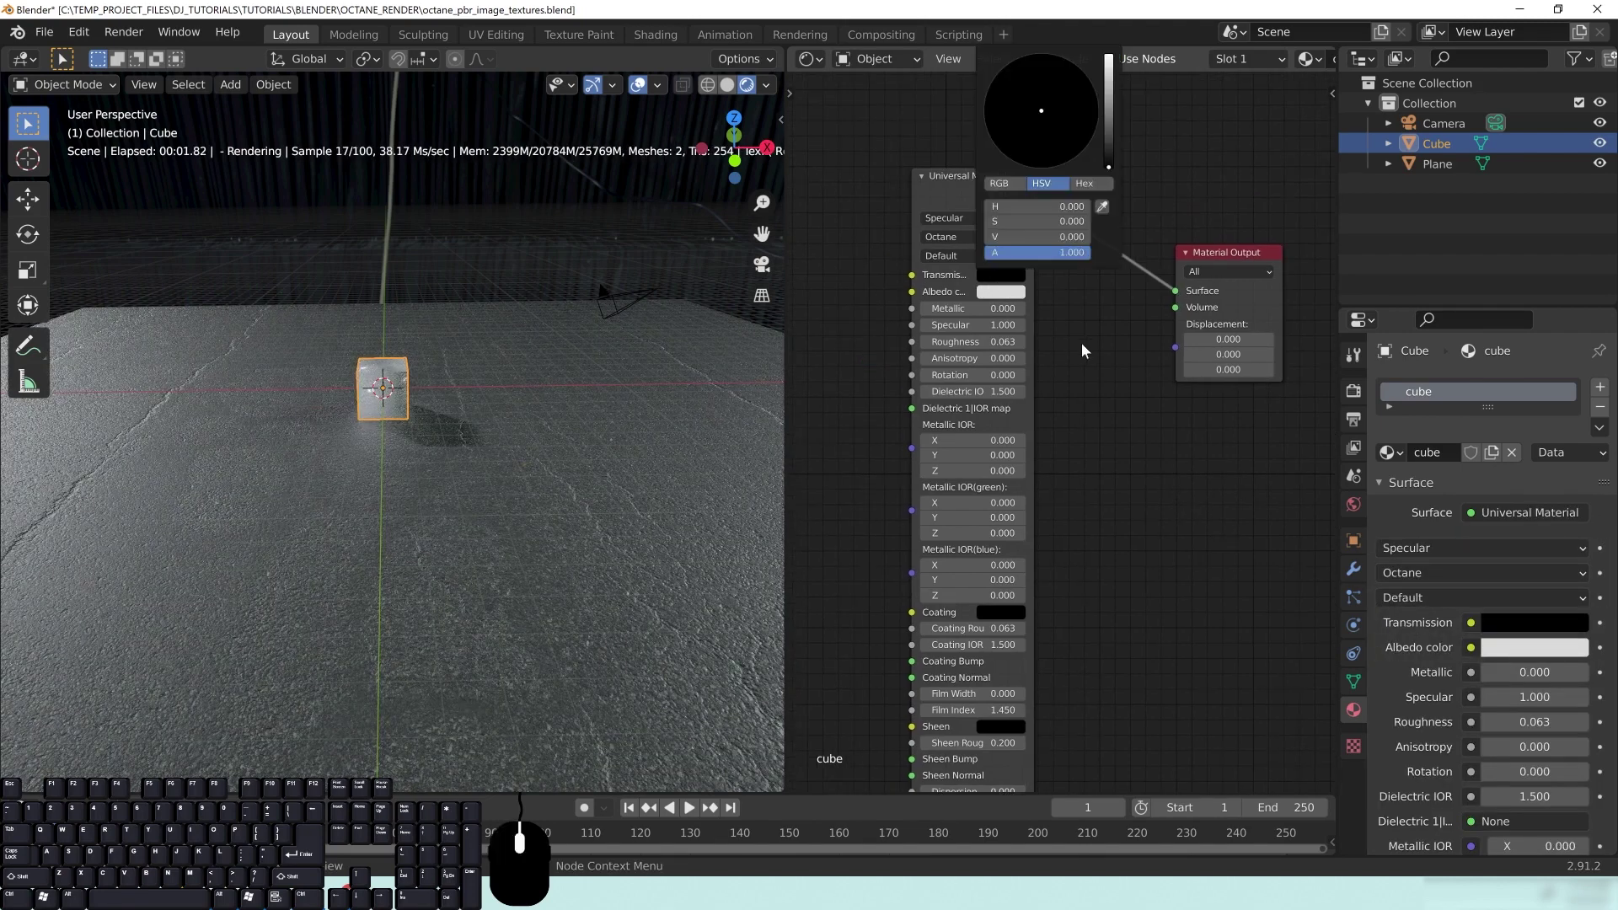
pyautogui.click(1000, 291)
pyautogui.click(1030, 175)
pyautogui.moveTo(559, 432); pyautogui.dragTo(614, 508, button='middle')
pyautogui.scroll(2, 619, 524)
# Turn off Smooth on the cube's Universal Material, inspect the cube's faces, and save the file
pyautogui.moveTo(1196, 497); pyautogui.dragTo(1214, 192, button='middle')
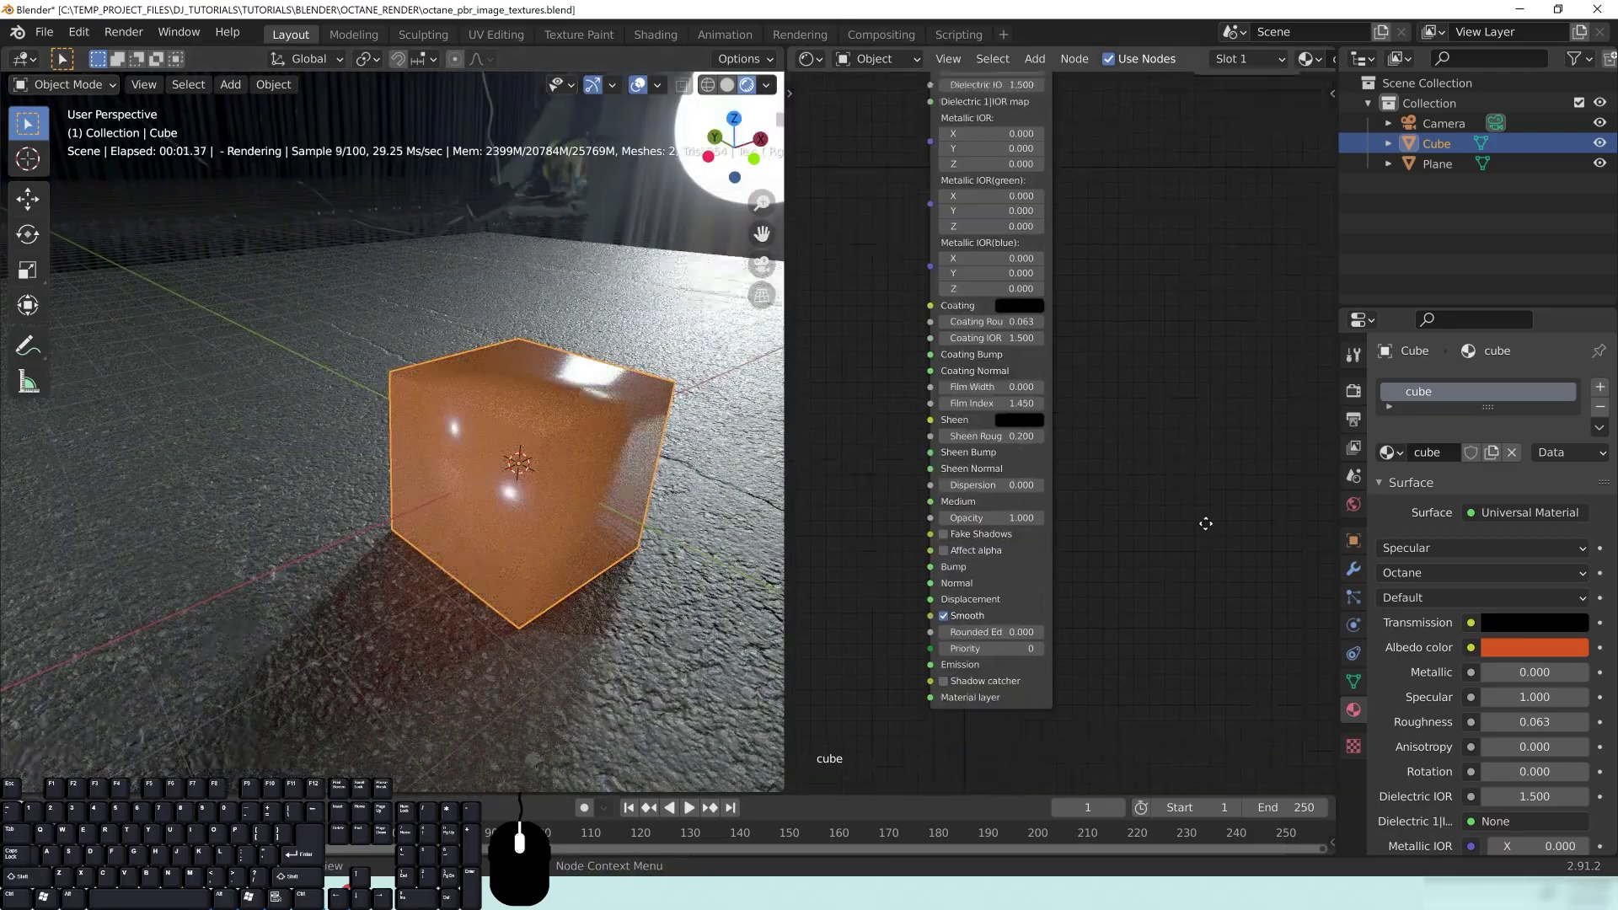
pyautogui.moveTo(1207, 538); pyautogui.dragTo(1195, 516, button='middle')
pyautogui.click(929, 594)
pyautogui.moveTo(600, 493); pyautogui.dragTo(475, 492, button='middle')
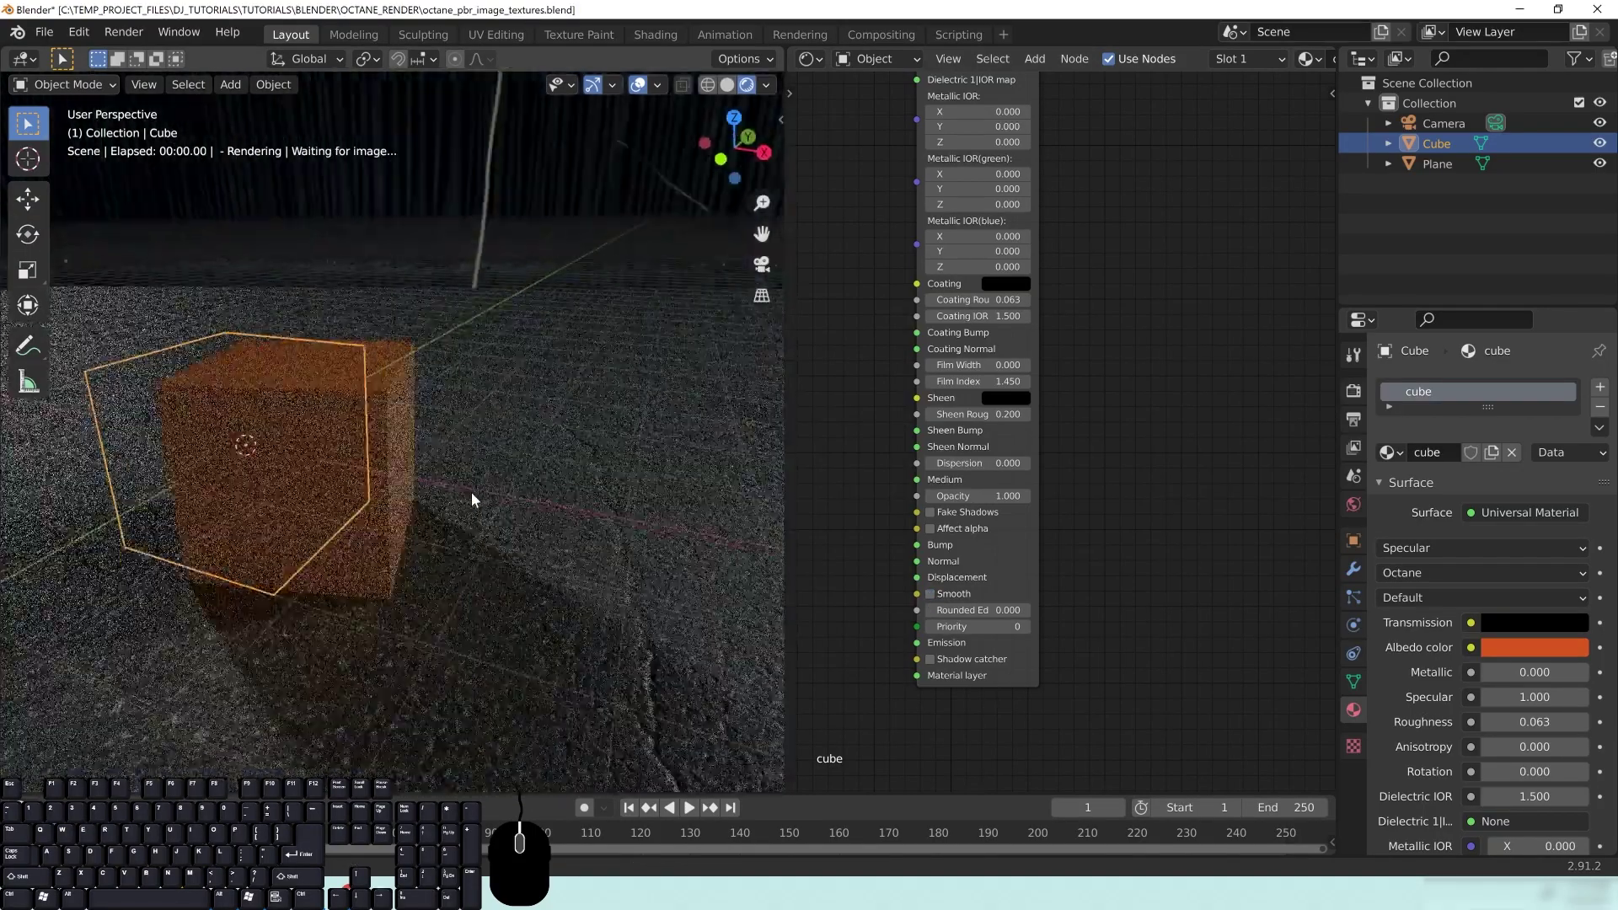
pyautogui.scroll(5, 458, 422)
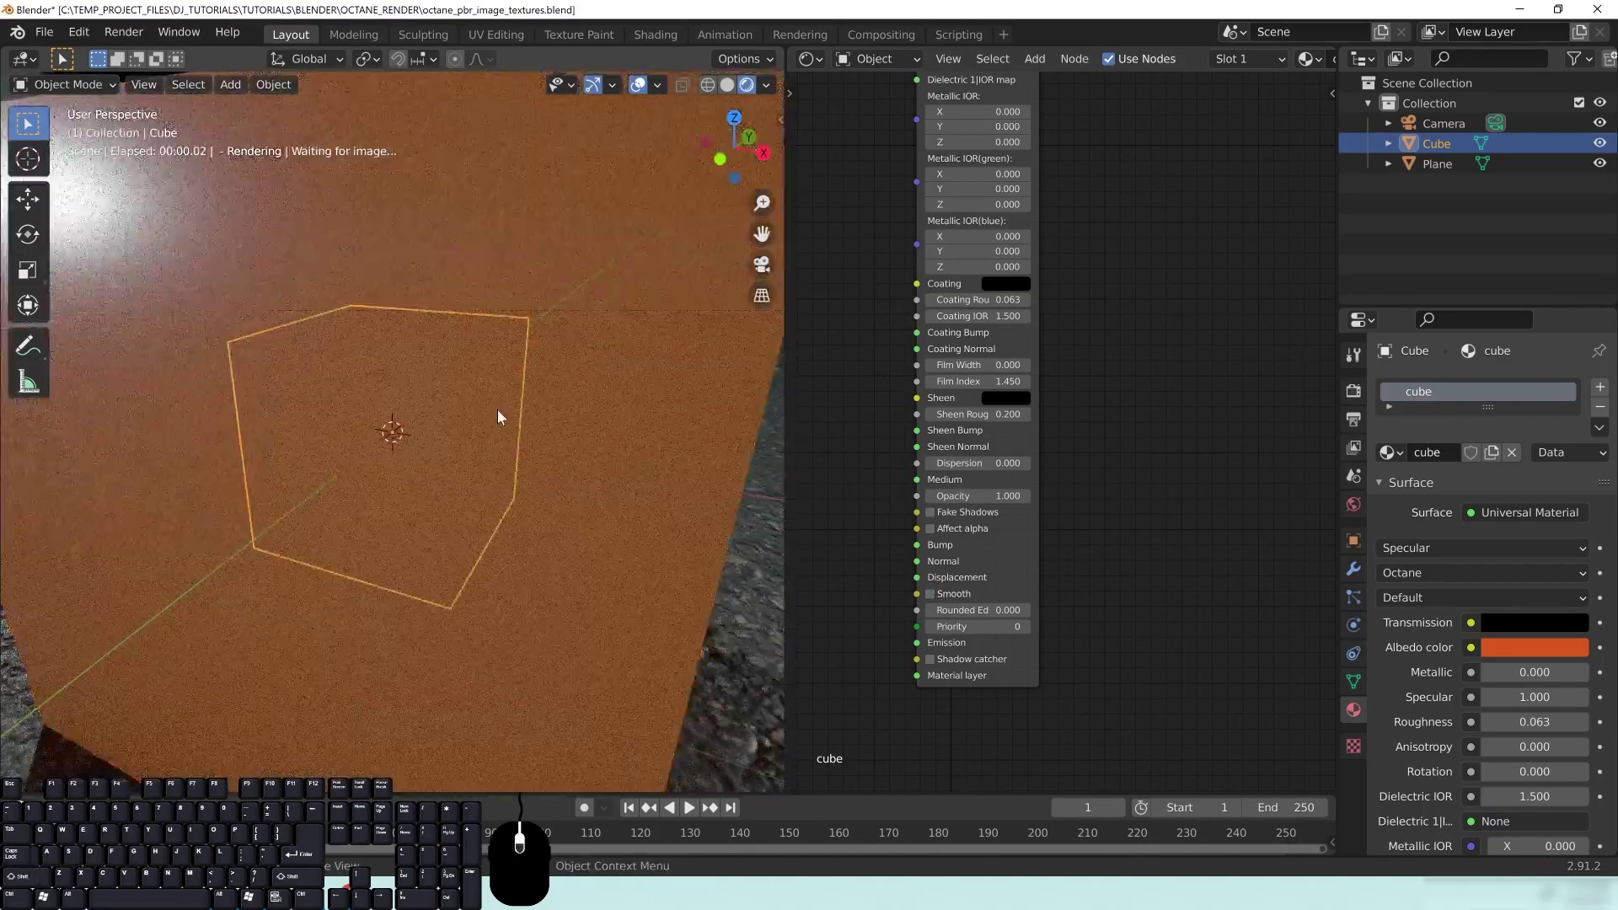
pyautogui.scroll(-7, 497, 416)
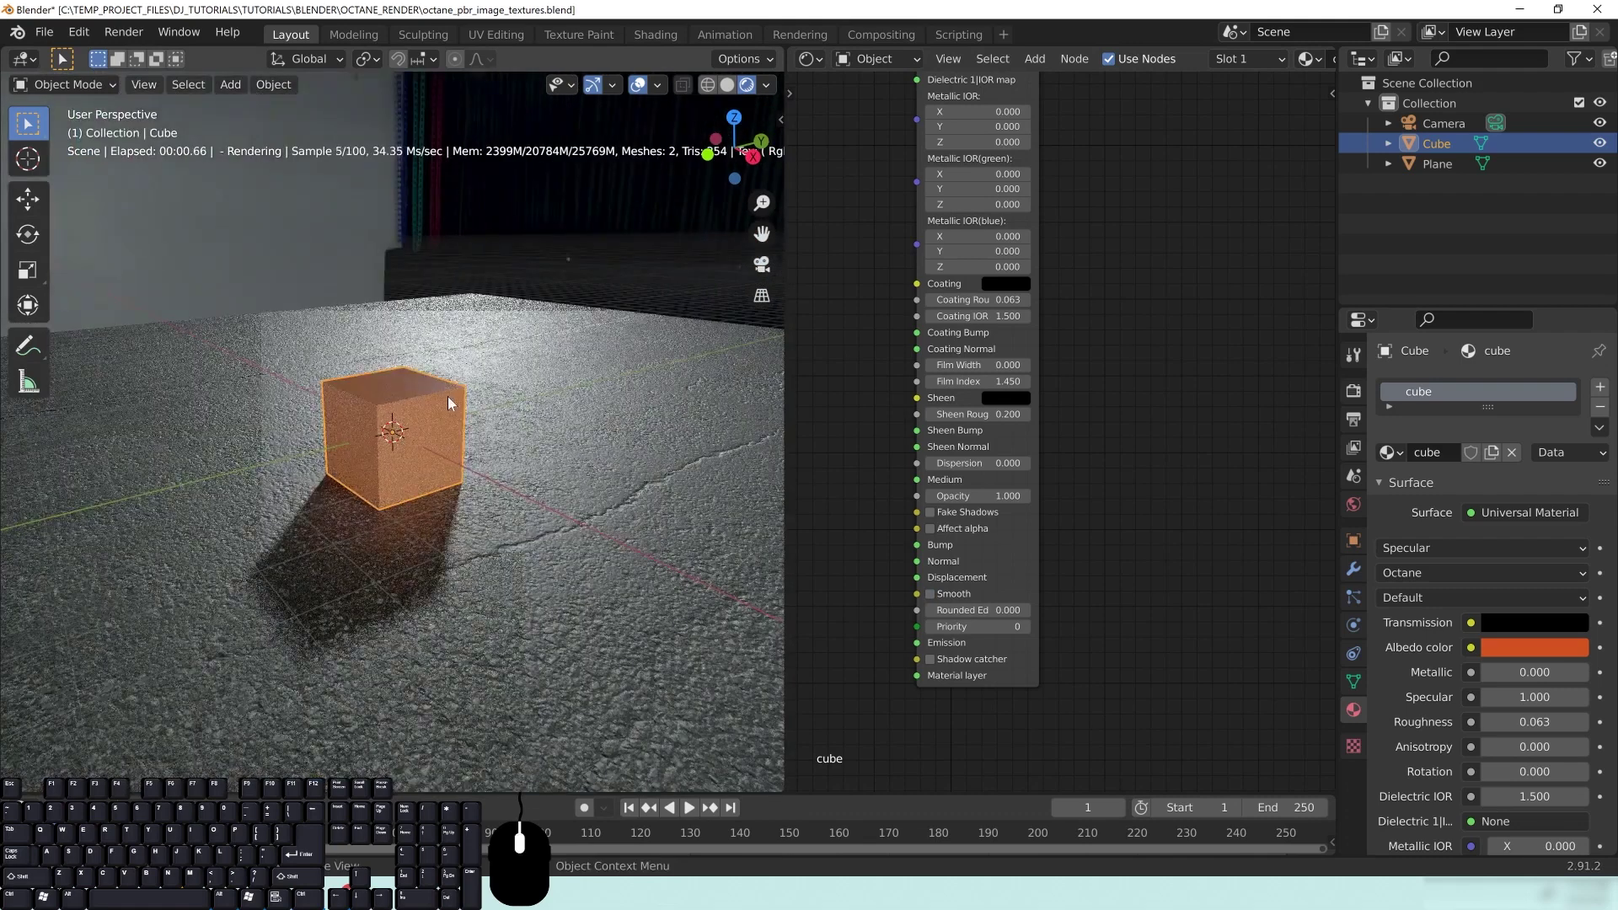
pyautogui.hotkey('ctrl', 's')
# Try a white Coating color on the cube's Universal Material
pyautogui.moveTo(879, 345); pyautogui.dragTo(964, 519, button='middle')
pyautogui.moveTo(1230, 361); pyautogui.dragTo(1199, 384, button='middle')
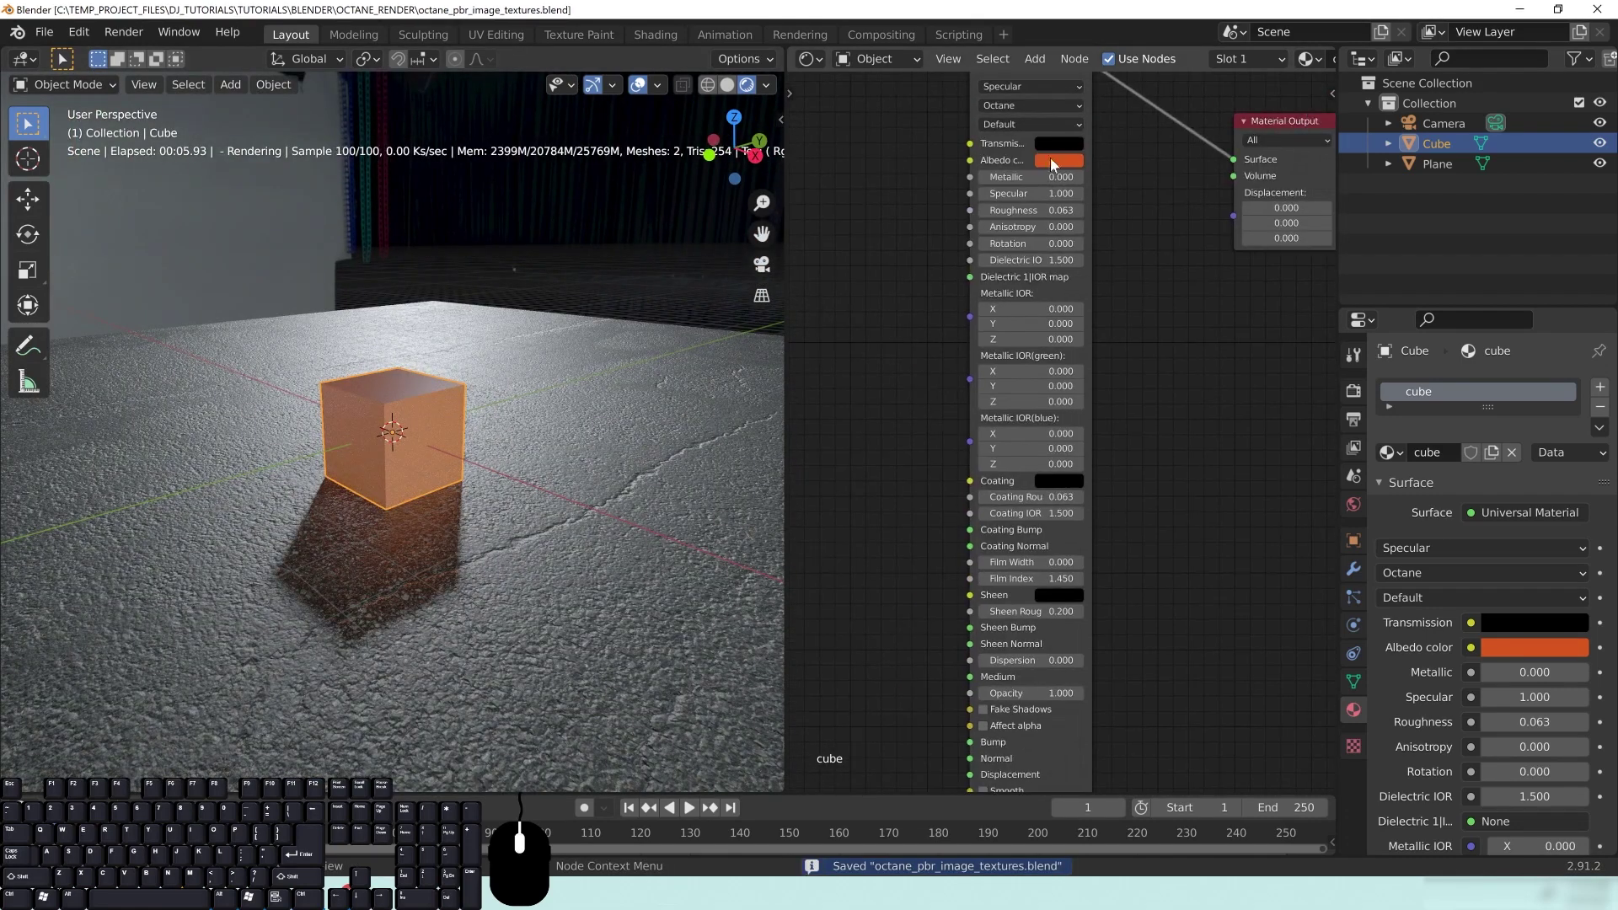
pyautogui.moveTo(1160, 532); pyautogui.dragTo(1125, 457, button='middle')
pyautogui.click(1017, 408)
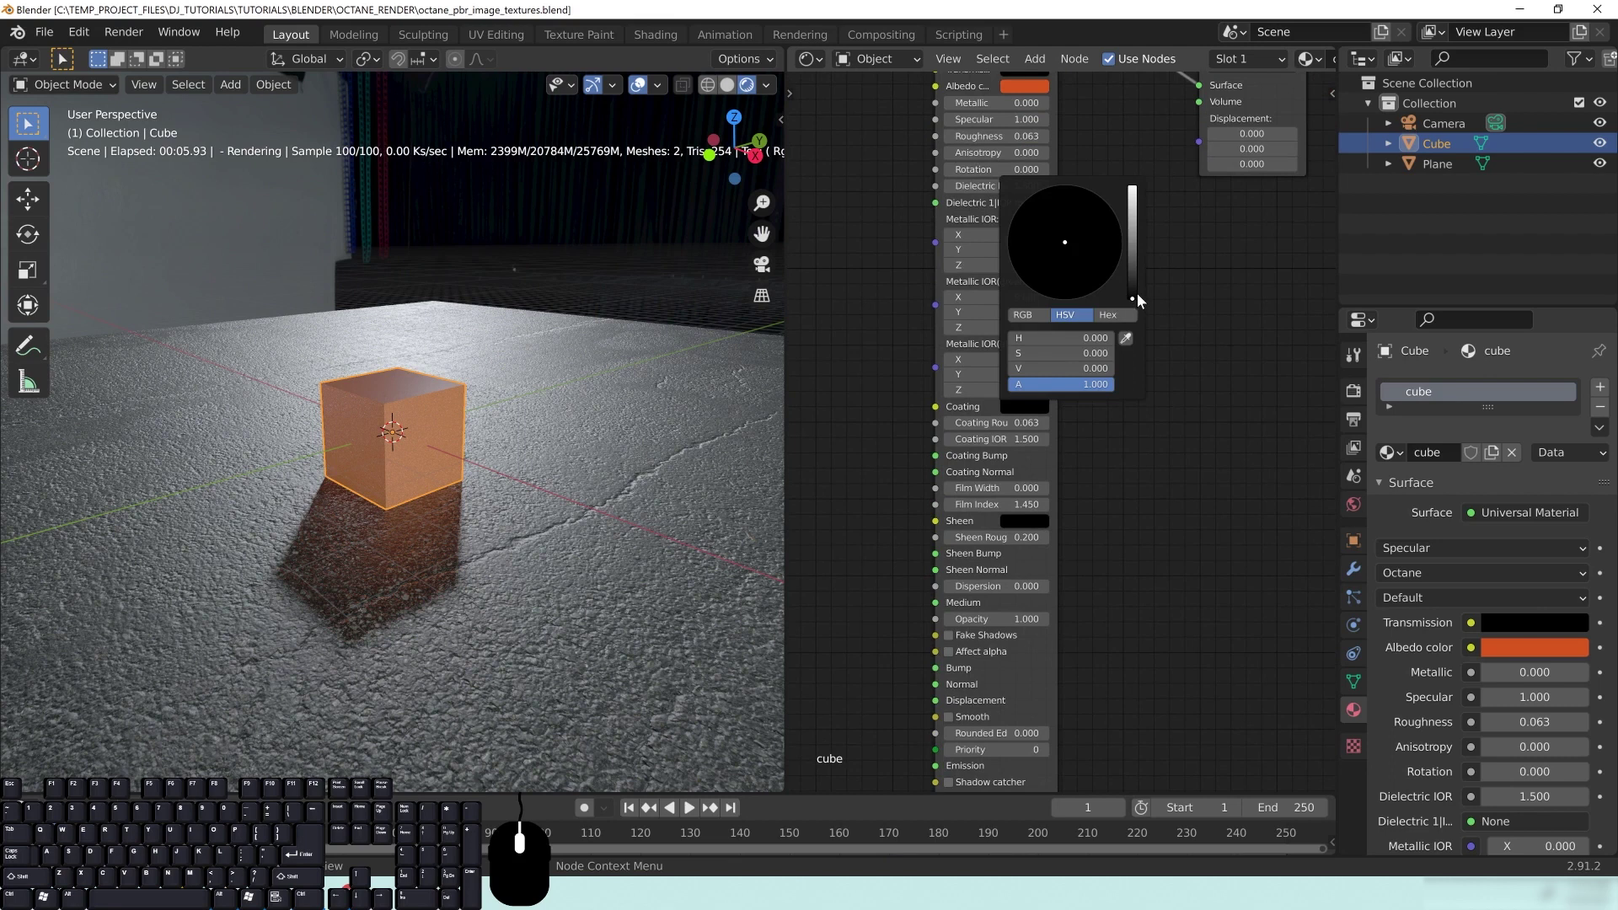
pyautogui.moveTo(1134, 291); pyautogui.dragTo(1133, 189)
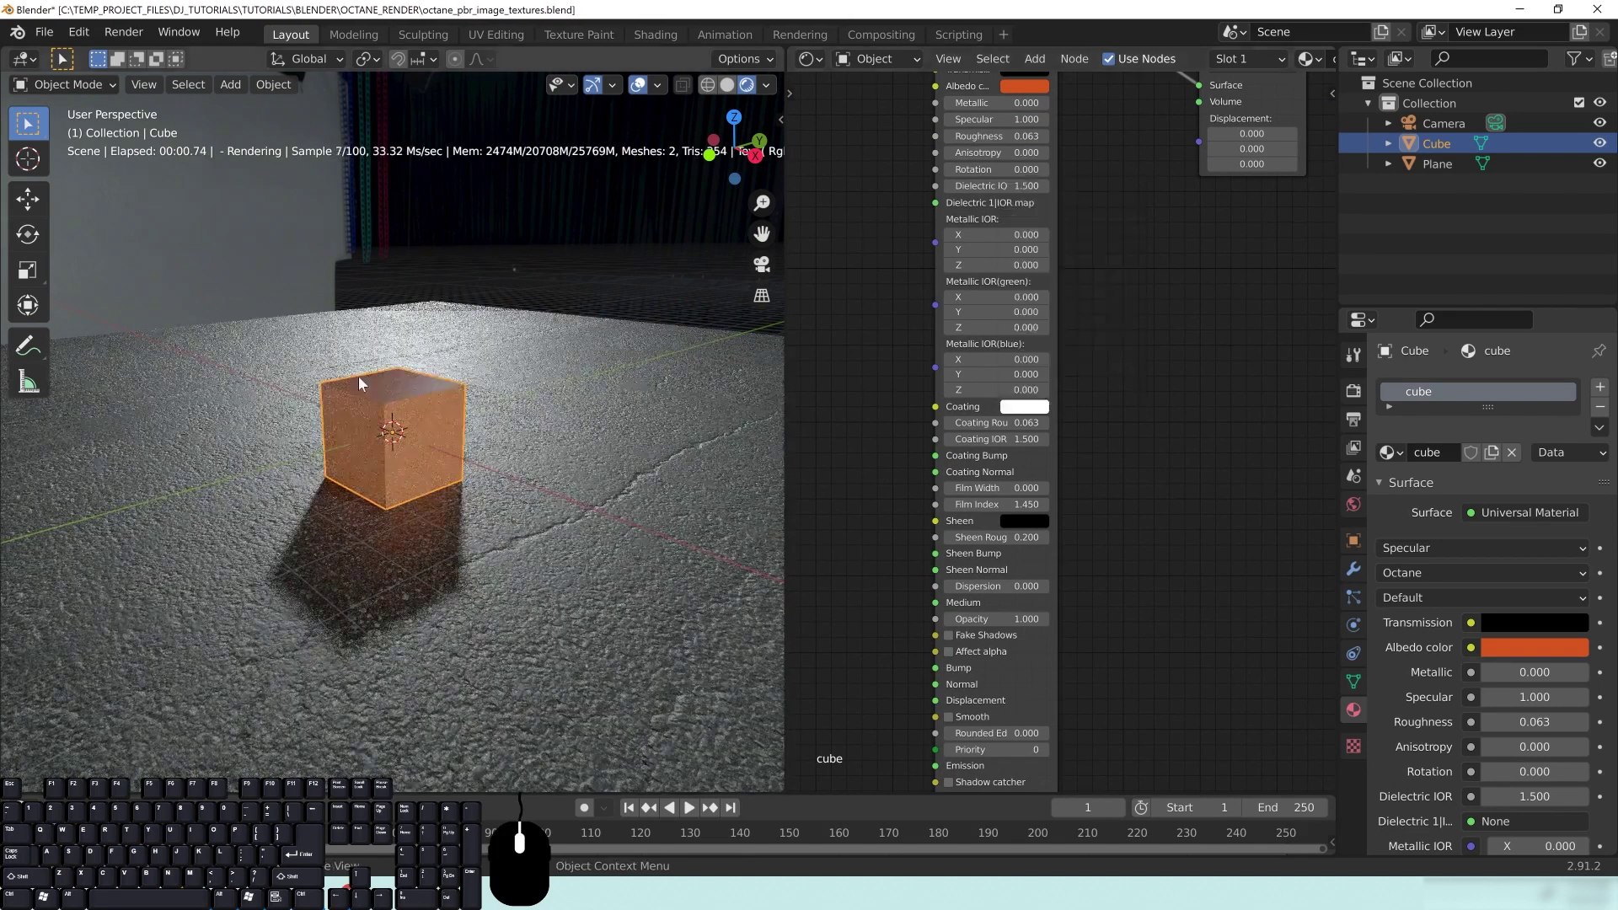
pyautogui.click(1007, 410)
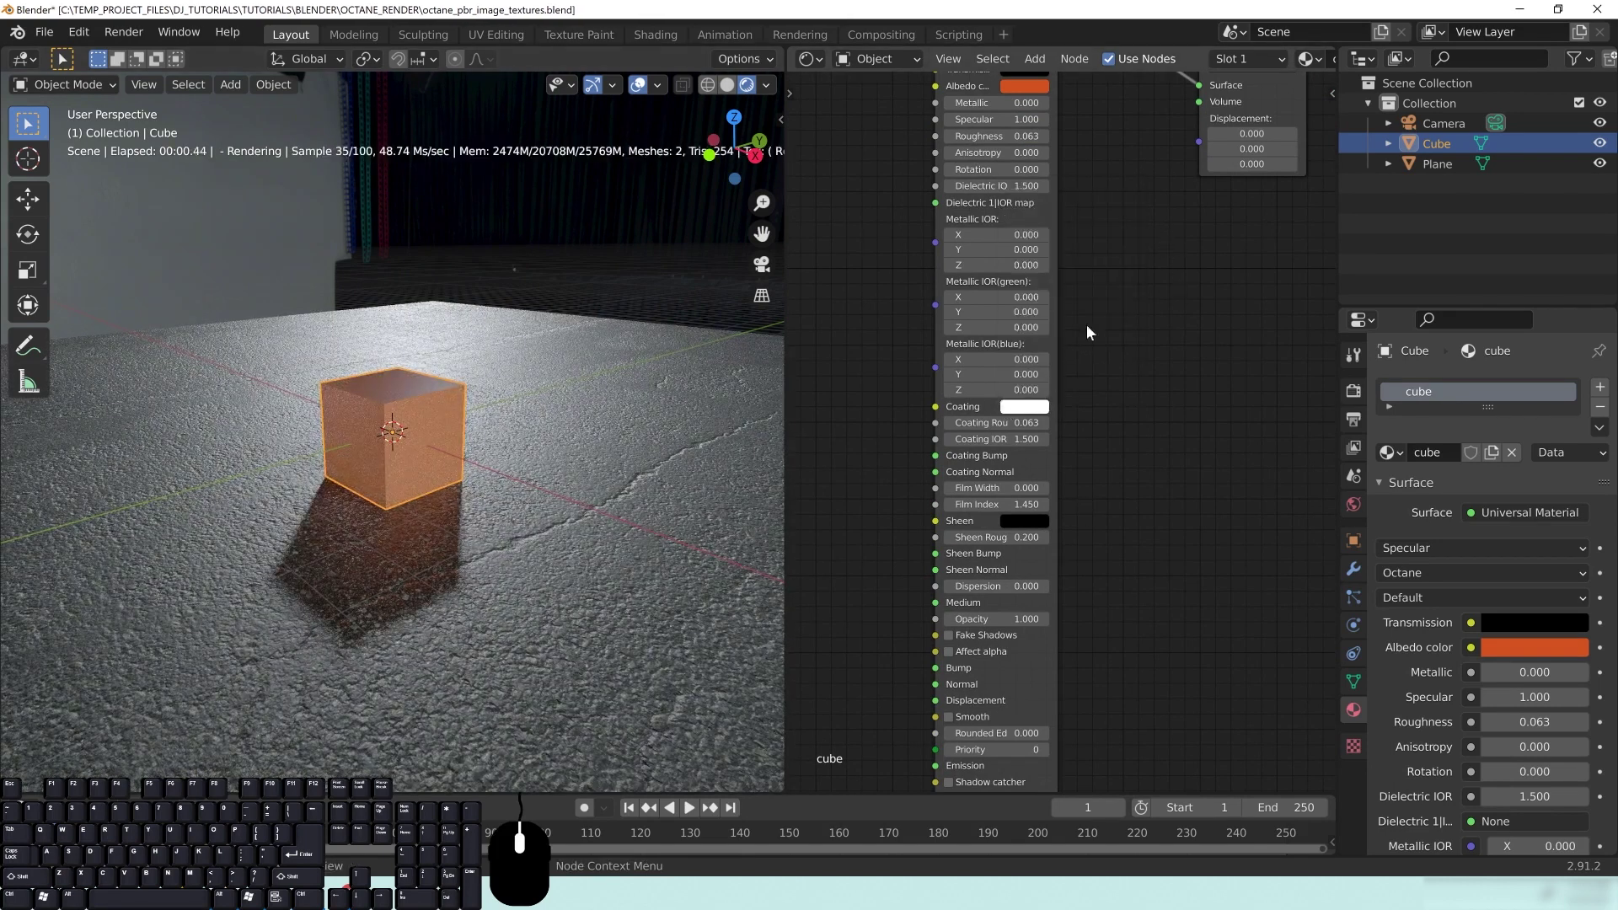
pyautogui.click(1024, 408)
pyautogui.moveTo(1133, 268); pyautogui.dragTo(1132, 186)
# Try tinting the Coating color light blue and a fully saturated blue while viewing the cube up close
pyautogui.click(1017, 406)
pyautogui.moveTo(1070, 252)
pyautogui.mouseDown()
pyautogui.moveTo(1058, 295)
pyautogui.moveTo(1075, 232)
pyautogui.mouseUp()
pyautogui.scroll(3, 472, 421)
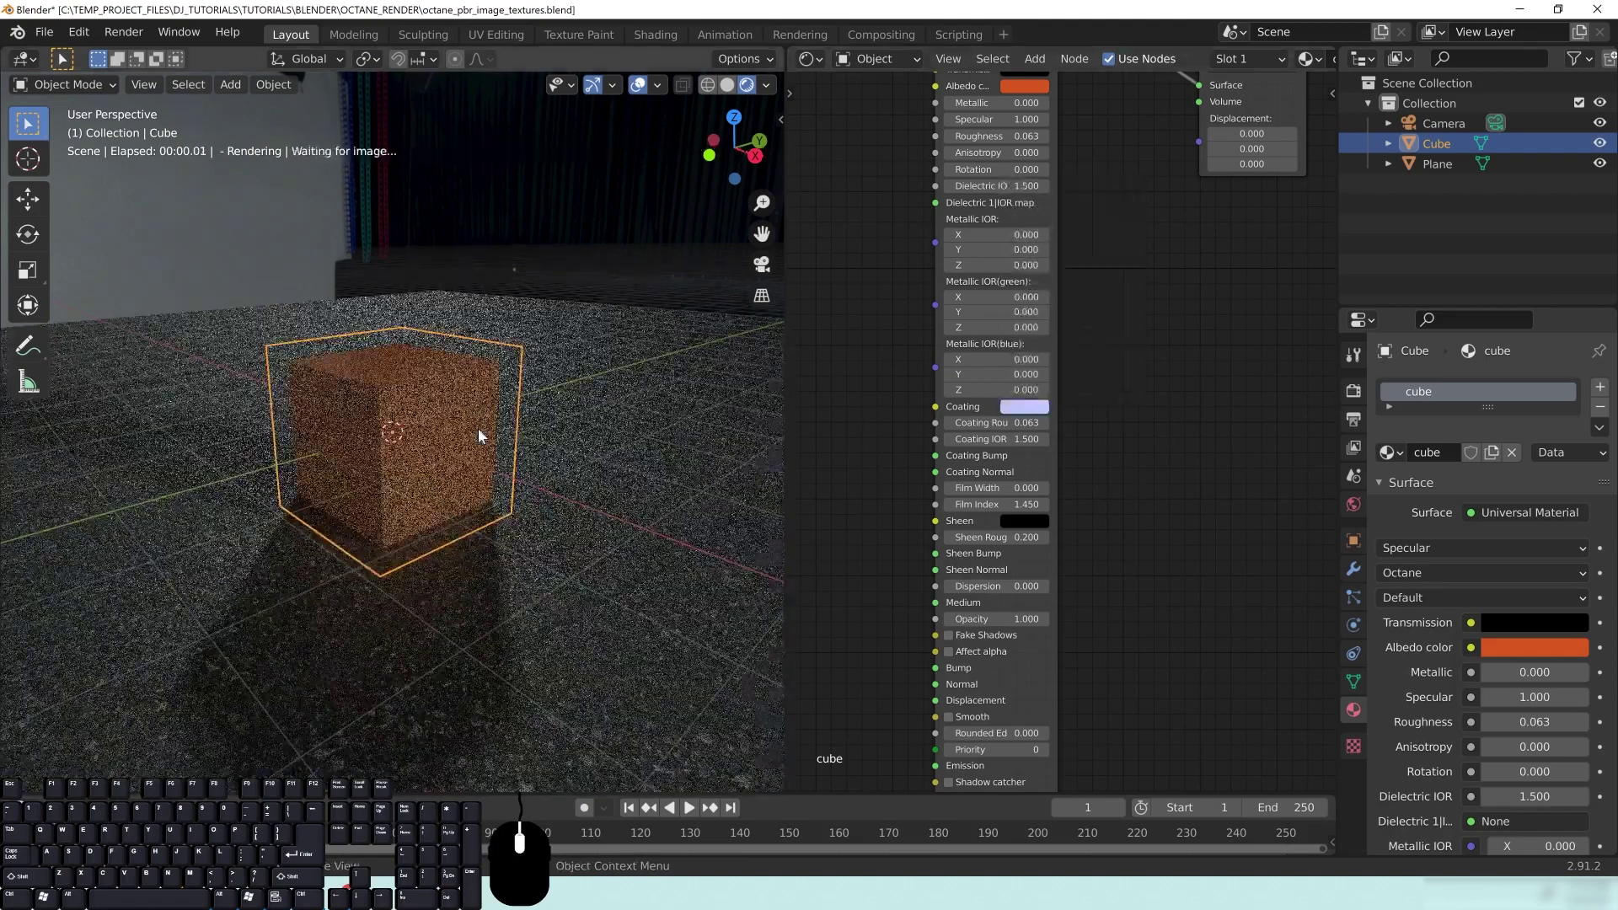
pyautogui.scroll(2, 469, 412)
pyautogui.click(1015, 407)
pyautogui.moveTo(1087, 353); pyautogui.dragTo(1110, 353)
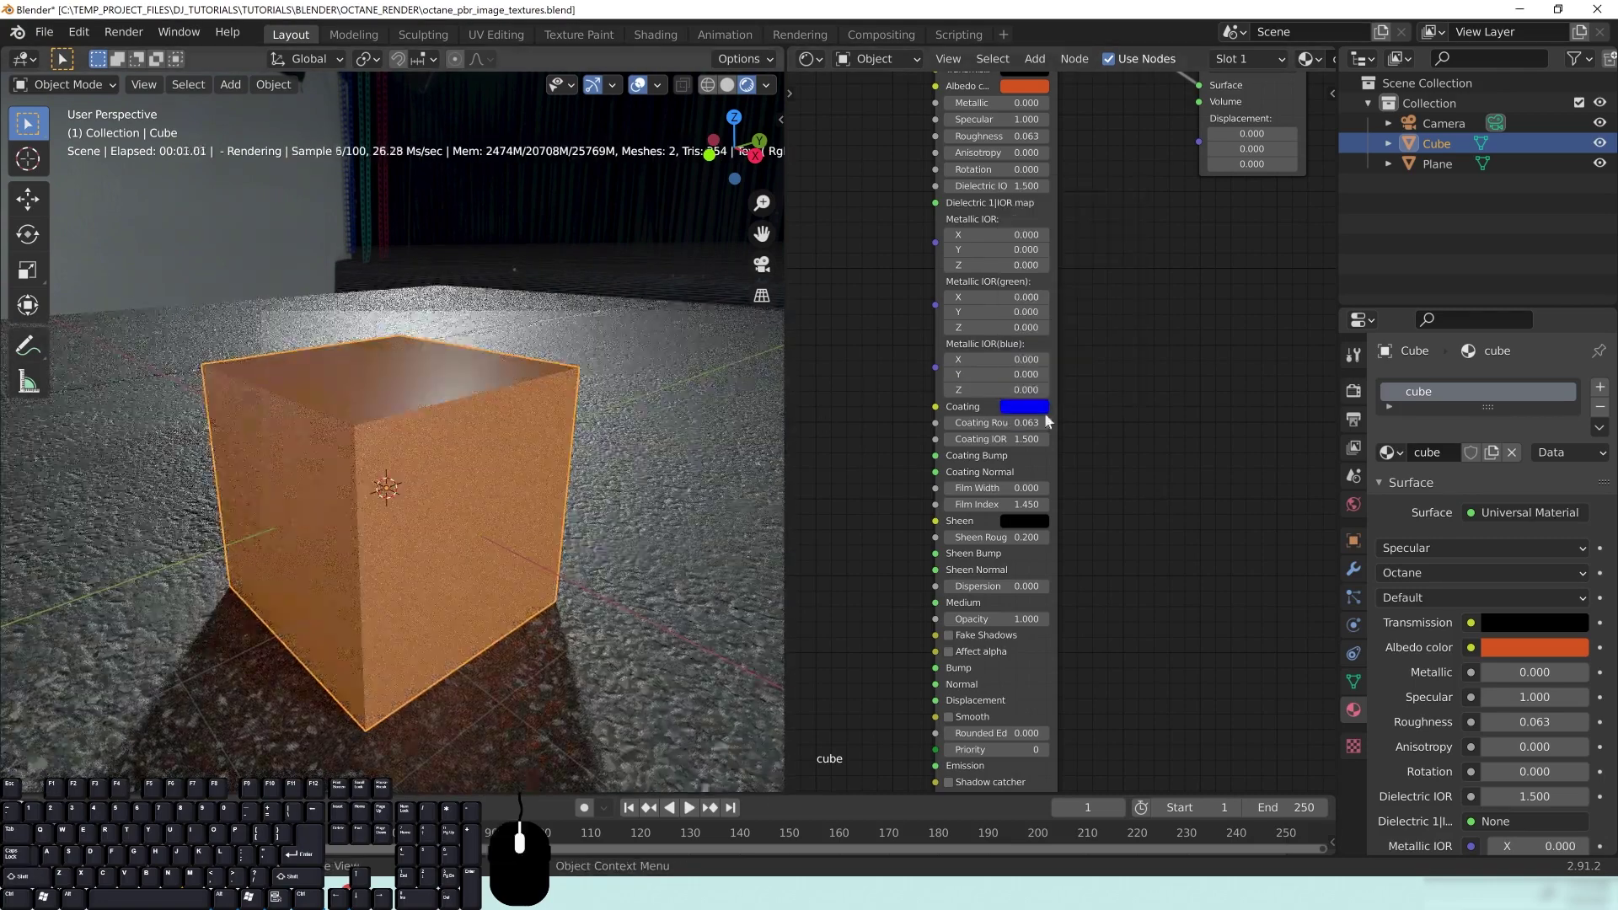
# Try azure and orange Coating colors on the cube's Universal Material, and set the Coating back to black
pyautogui.click(1024, 407)
pyautogui.moveTo(1065, 241); pyautogui.dragTo(1093, 193)
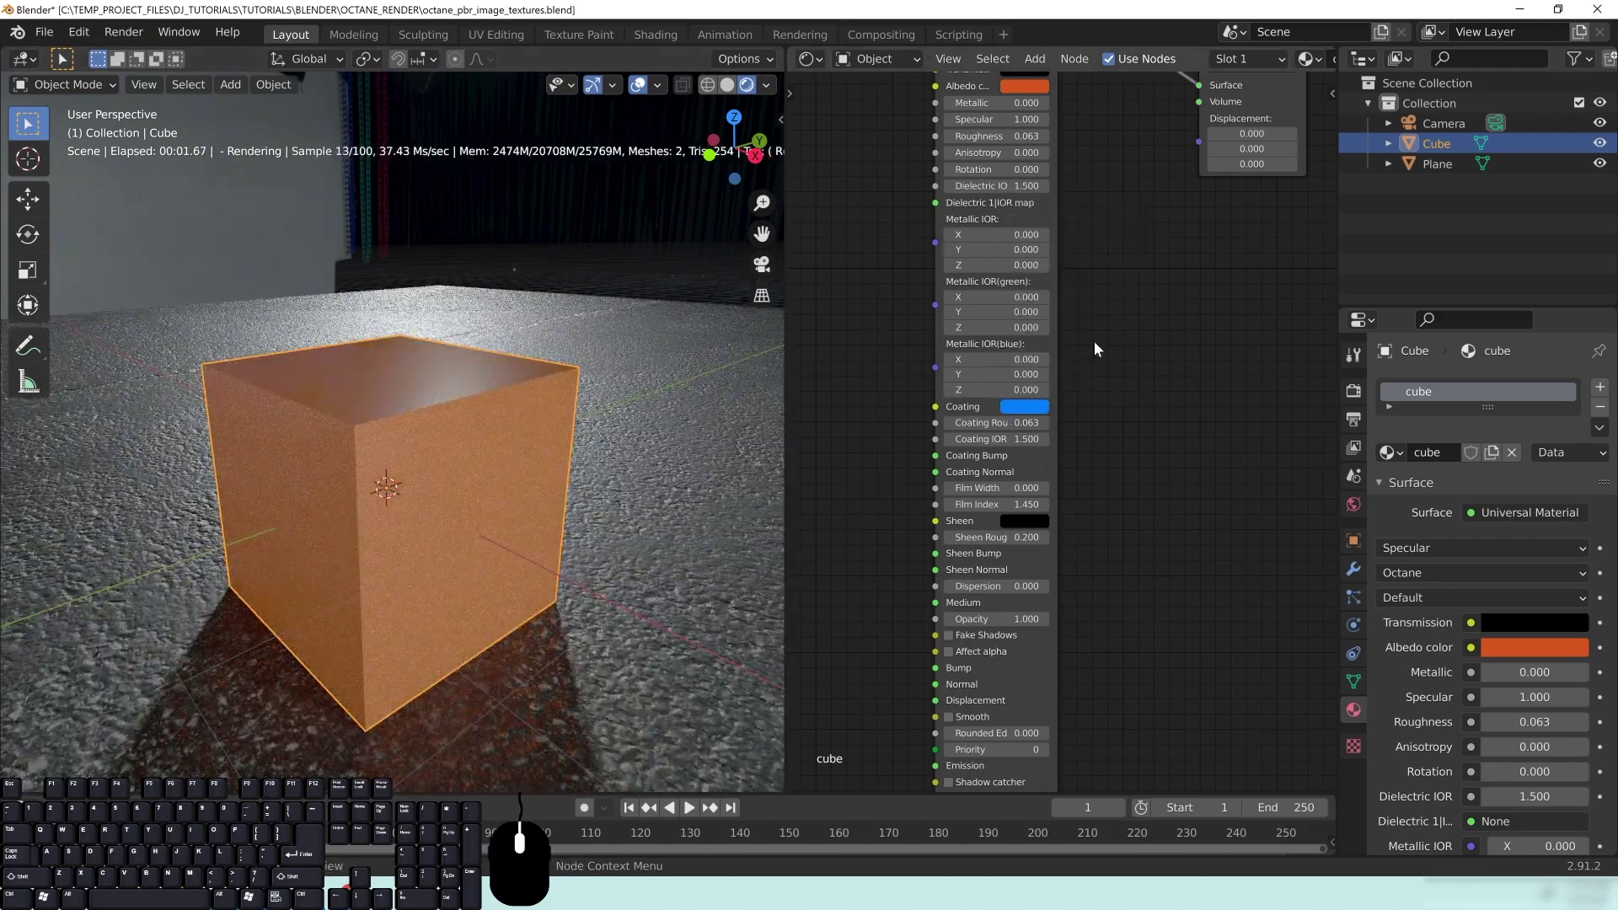
pyautogui.click(1025, 407)
pyautogui.moveTo(1094, 194); pyautogui.dragTo(1036, 293)
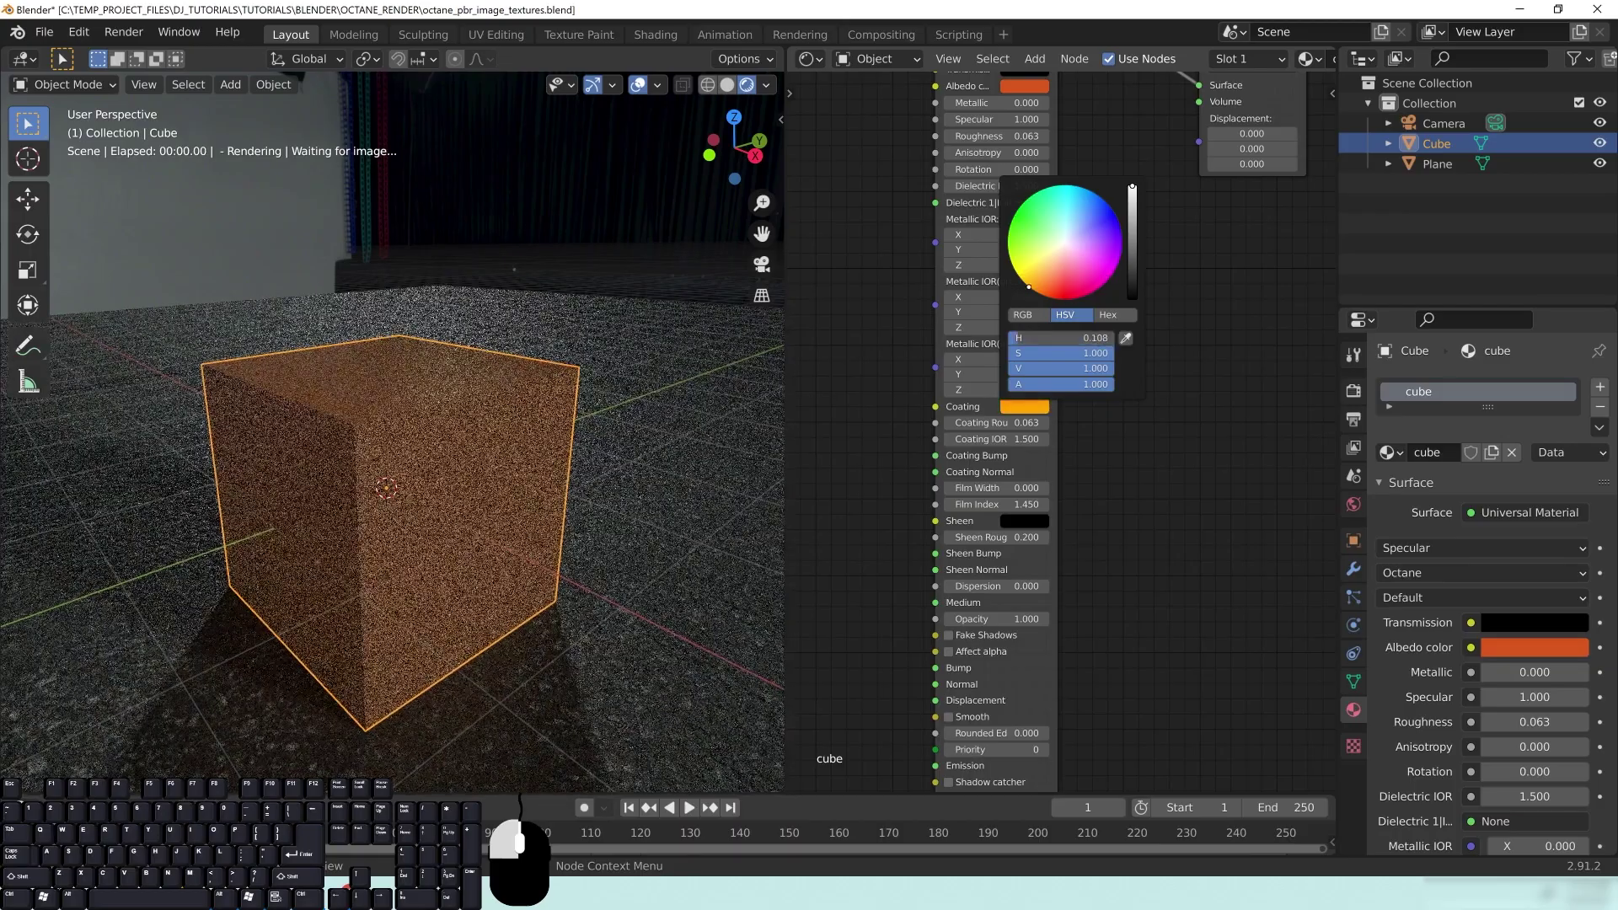
pyautogui.click(1020, 405)
pyautogui.moveTo(1139, 226); pyautogui.dragTo(1143, 313)
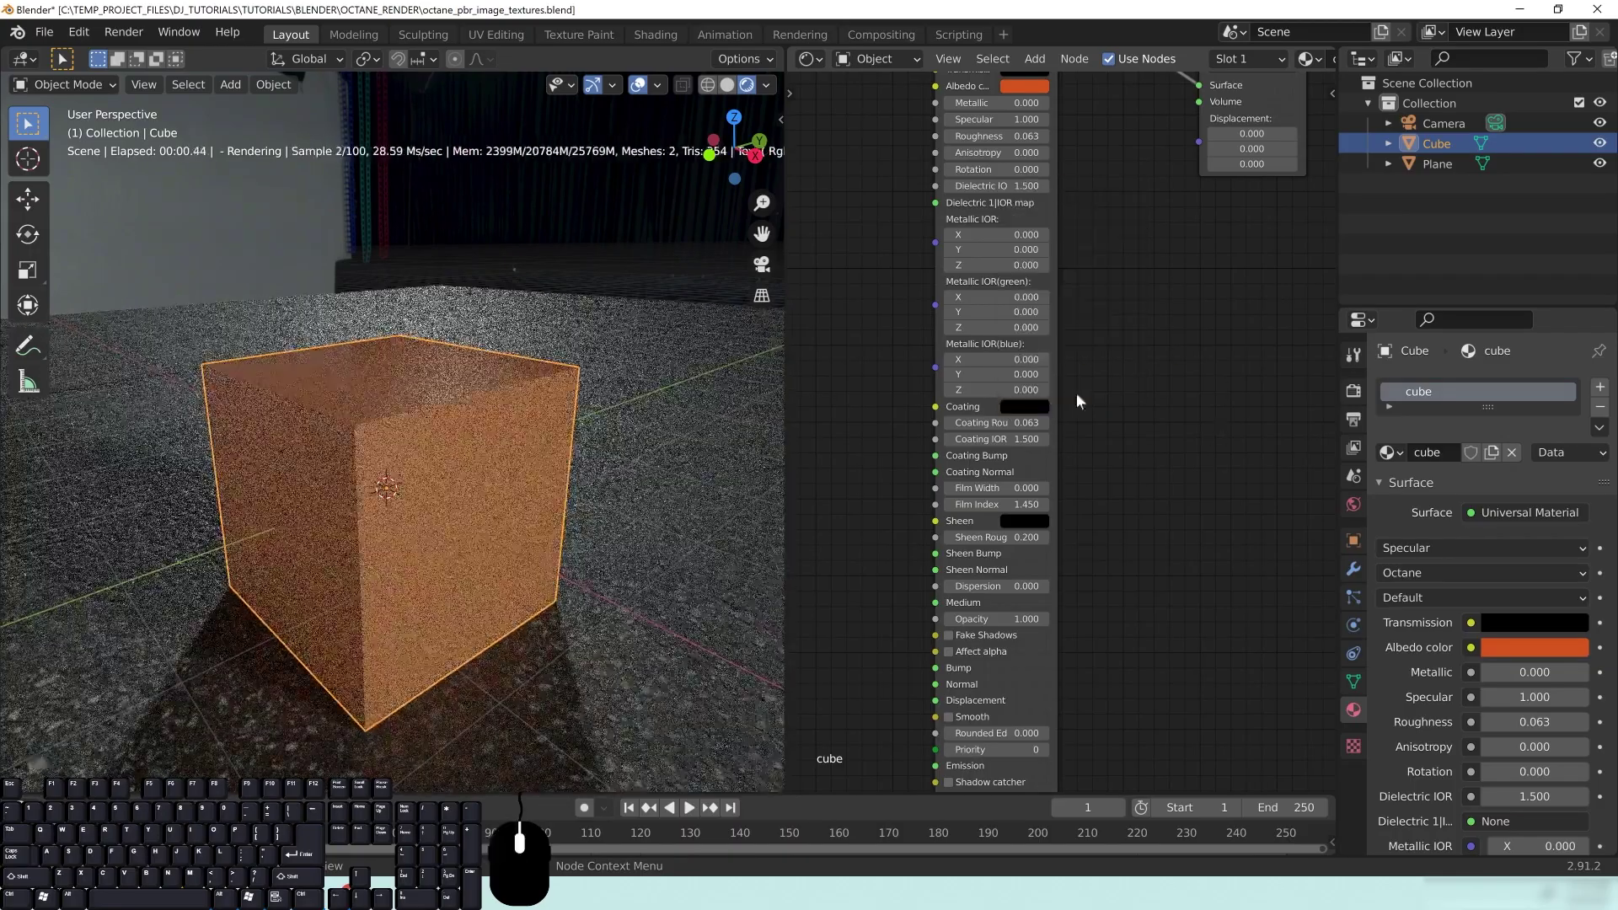
# Clear space in front of the Universal Material node and switch the viewport to solid shading
pyautogui.moveTo(1097, 279); pyautogui.dragTo(1109, 419, button='middle')
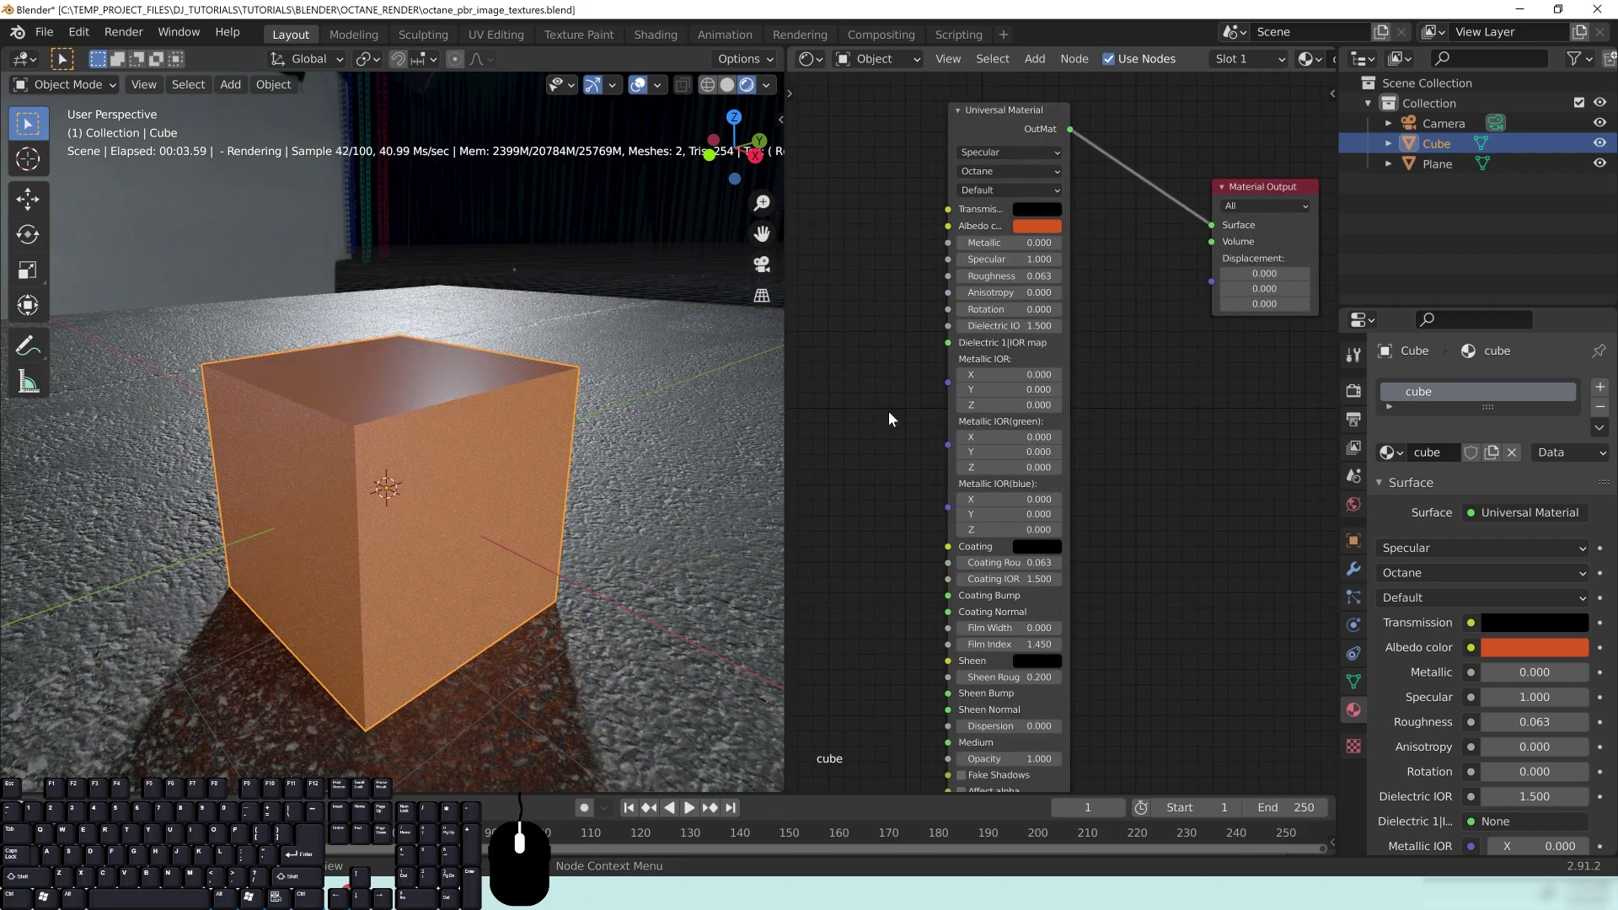
pyautogui.moveTo(1140, 313); pyautogui.dragTo(1365, 257, button='middle')
pyautogui.scroll(-4, 1144, 408)
pyautogui.moveTo(1112, 454); pyautogui.dragTo(1067, 437, button='middle')
pyautogui.scroll(-1, 1029, 450)
pyautogui.scroll(-2, 455, 469)
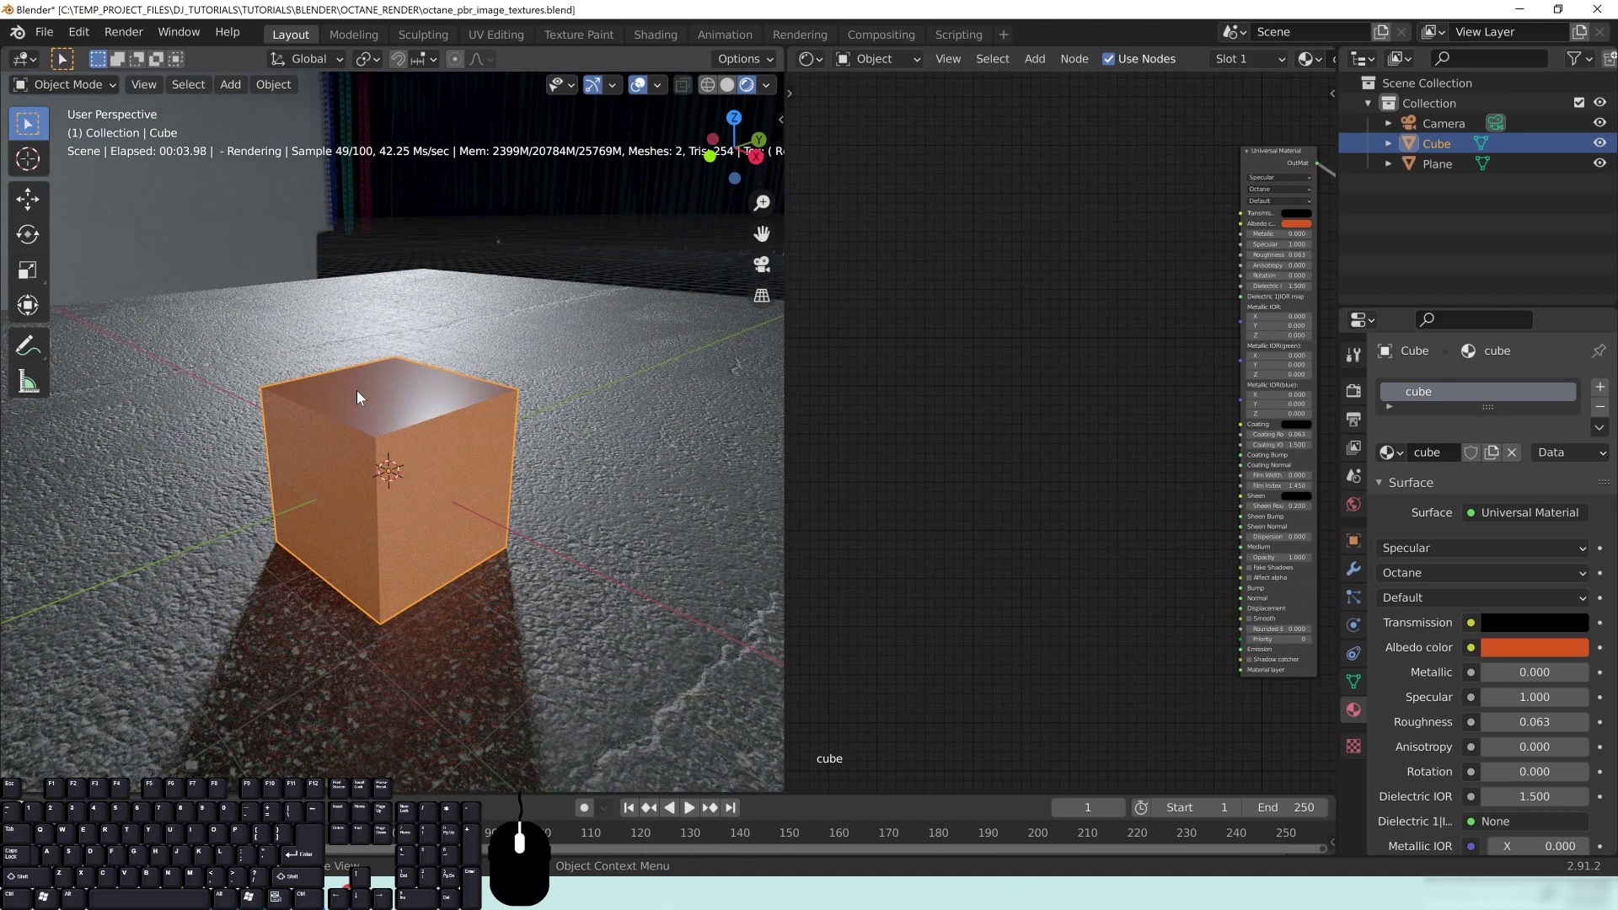
pyautogui.press('z')
pyautogui.click(588, 341)
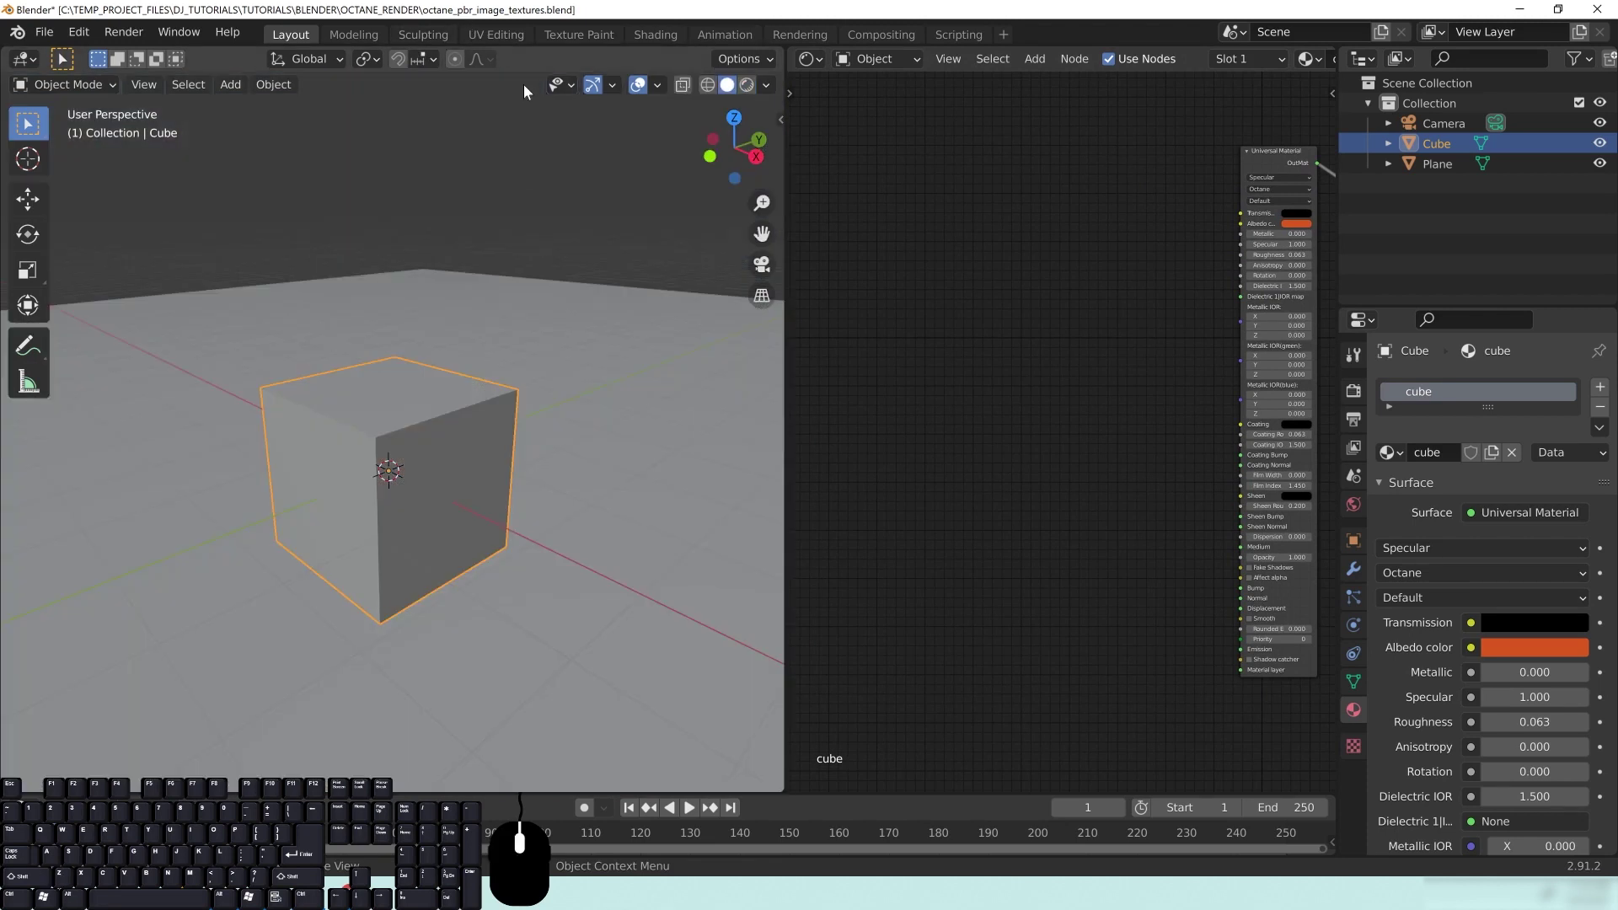
# Examine the cube's UV layout in the UV Editing workspace and return to the Layout workspace
pyautogui.click(484, 33)
pyautogui.scroll(7, 371, 522)
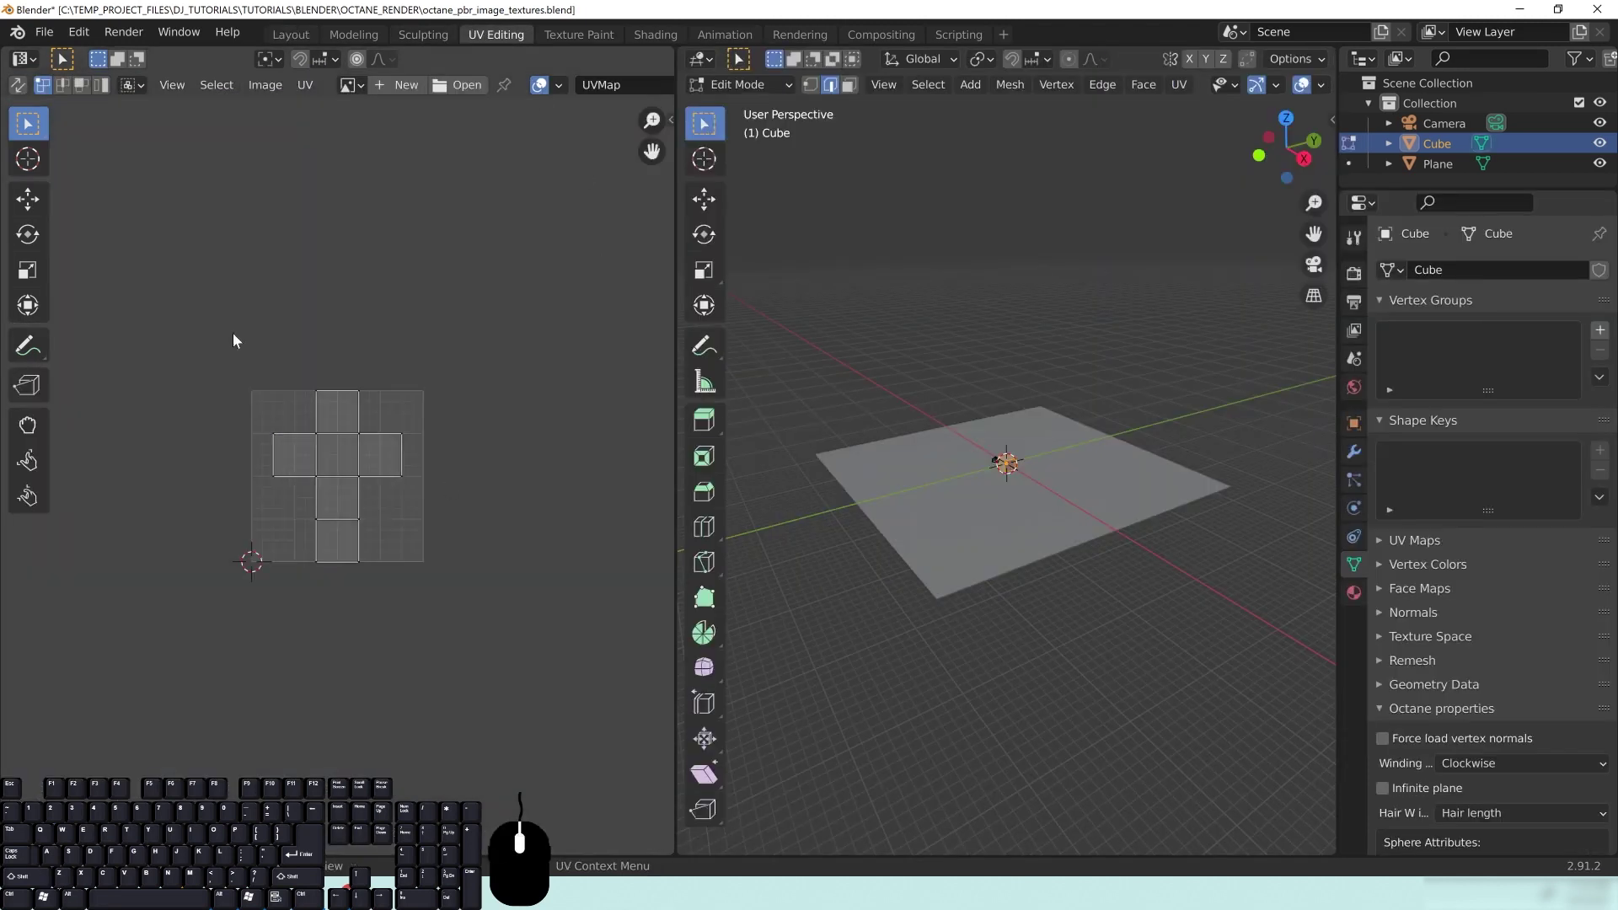
pyautogui.click(291, 33)
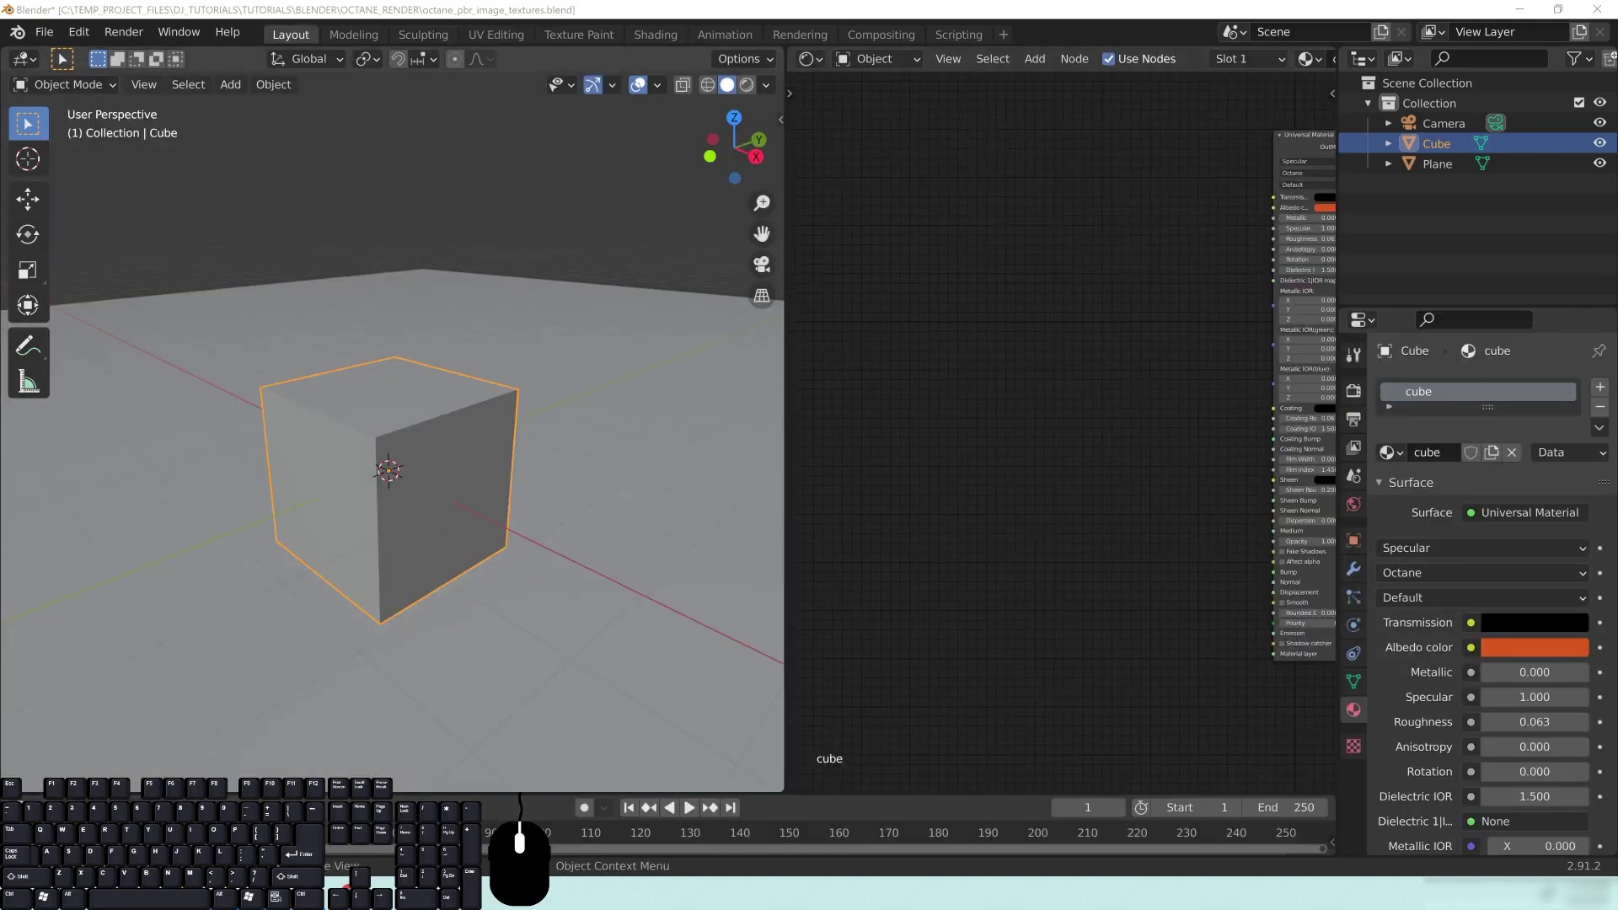
# Switch to File Explorer, open the rock_06_png texture folder, and select the rock_06 diff, nor, rough and spec 4k images
pyautogui.moveTo(0, 80); pyautogui.dragTo(866, 89)
pyautogui.moveTo(1298, 254); pyautogui.dragTo(672, 317)
pyautogui.scroll(-1, 299, 520)
pyautogui.scroll(-1, 299, 520)
pyautogui.doubleClick(249, 470)
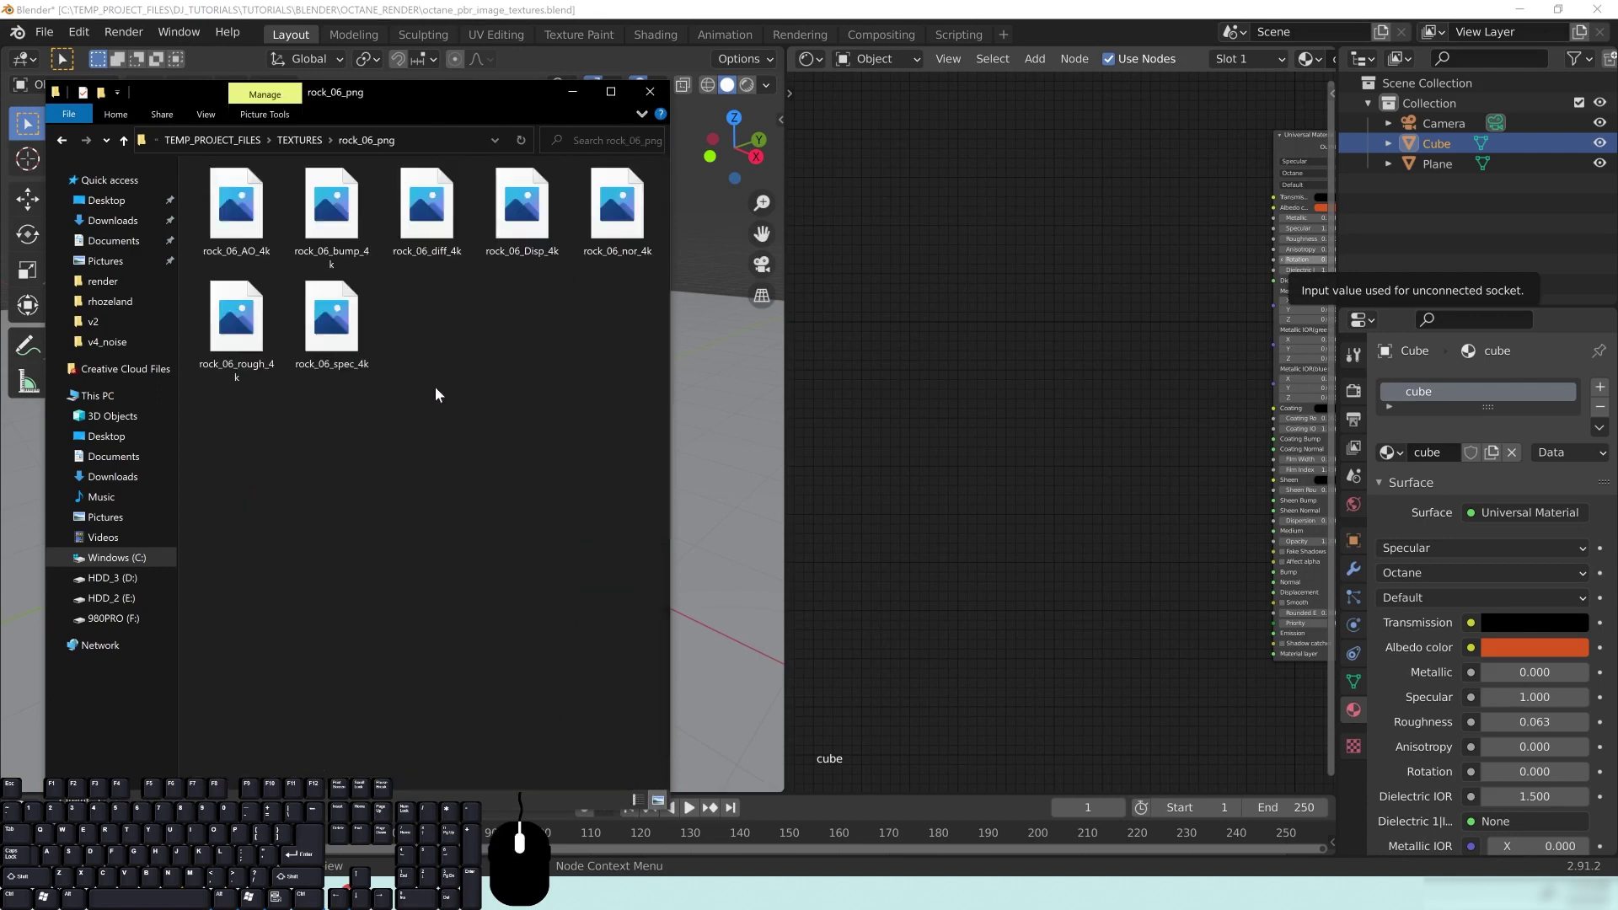
pyautogui.click(438, 200)
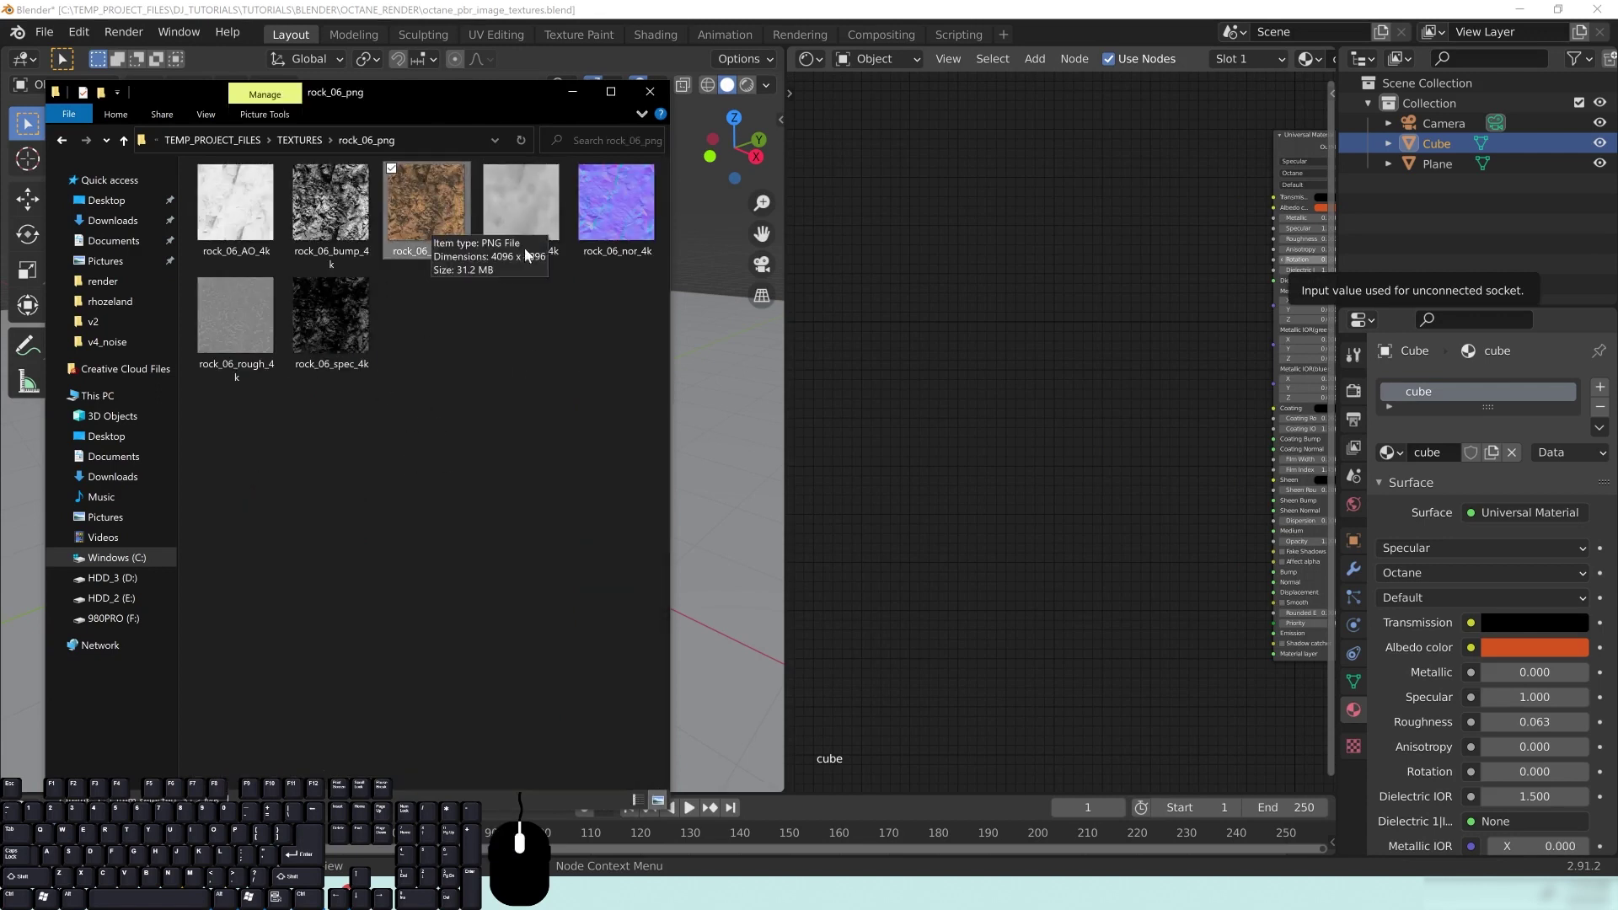
pyautogui.keyDown('ctrl'); pyautogui.click(623, 197); pyautogui.keyUp('ctrl')
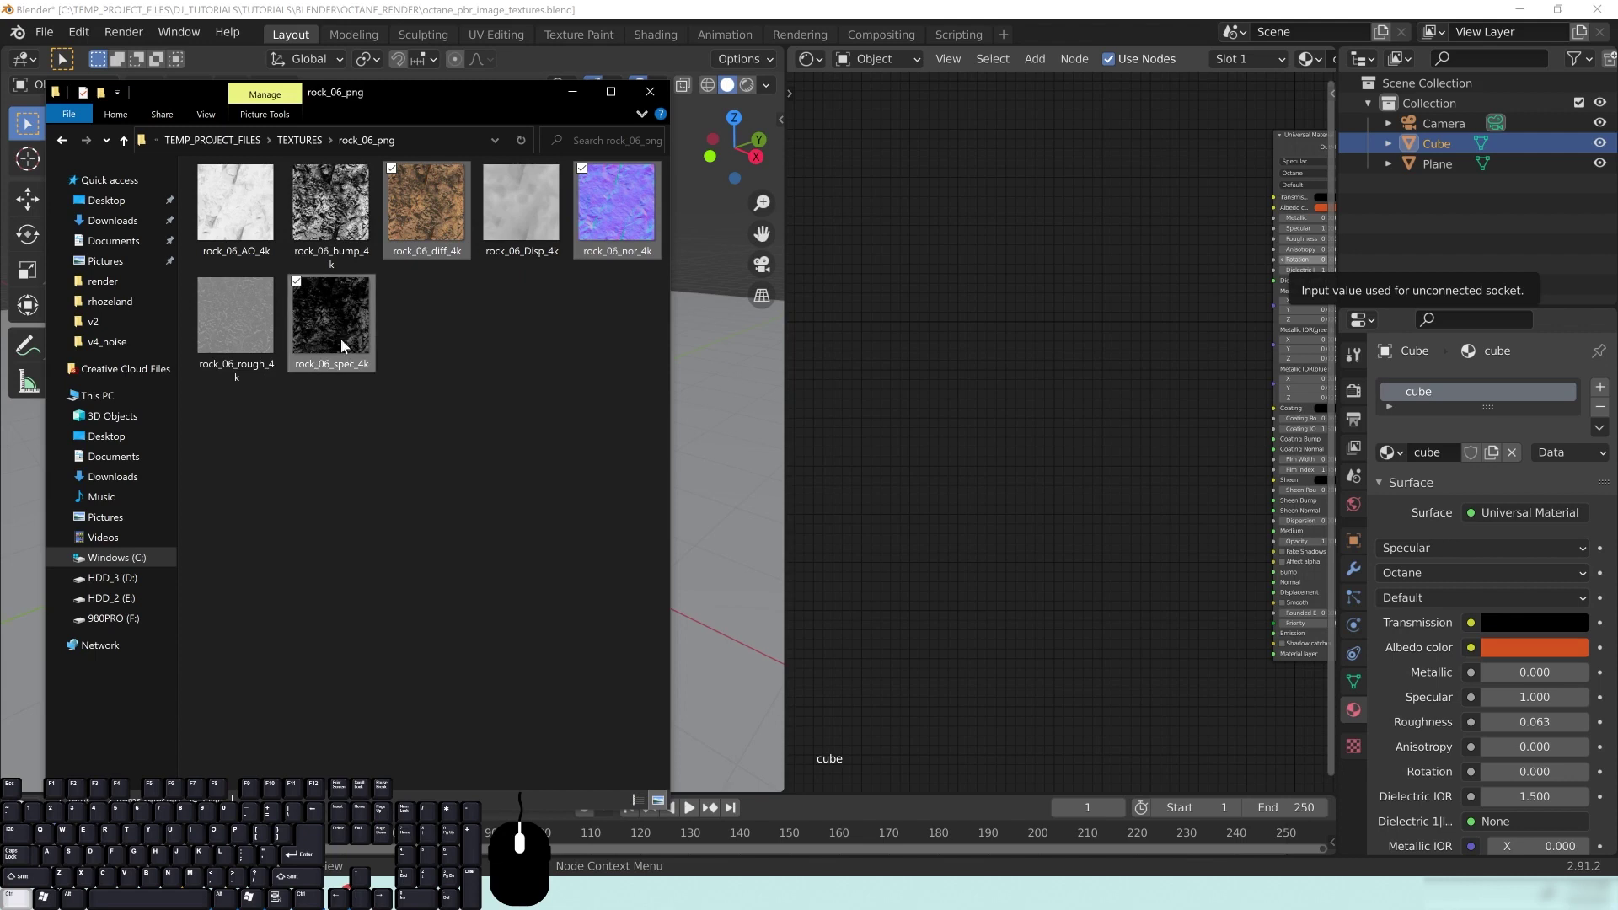
pyautogui.keyDown('ctrl'); pyautogui.click(243, 311); pyautogui.keyUp('ctrl')
pyautogui.keyDown('ctrl'); pyautogui.click(359, 350); pyautogui.keyUp('ctrl')
# Try to bring the selected rock_06 images into the cube's shader node graph, and delete the rock_06_diff_4k.png node
pyautogui.moveTo(361, 357); pyautogui.dragTo(910, 216)
pyautogui.click(1155, 407)
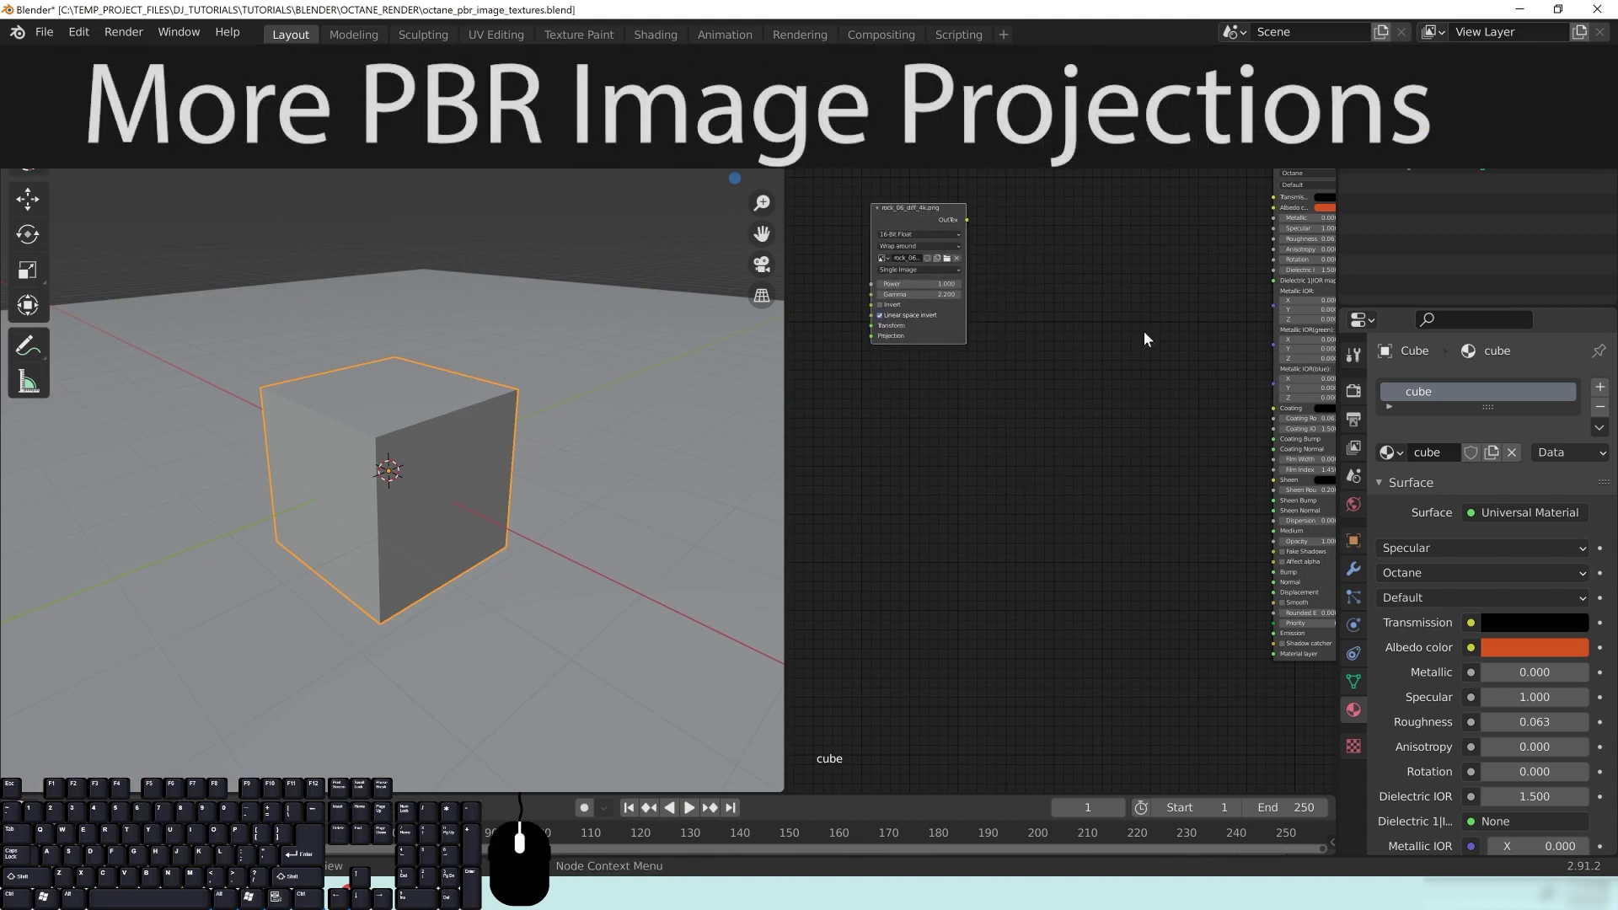
pyautogui.click(929, 214)
pyautogui.press('x')
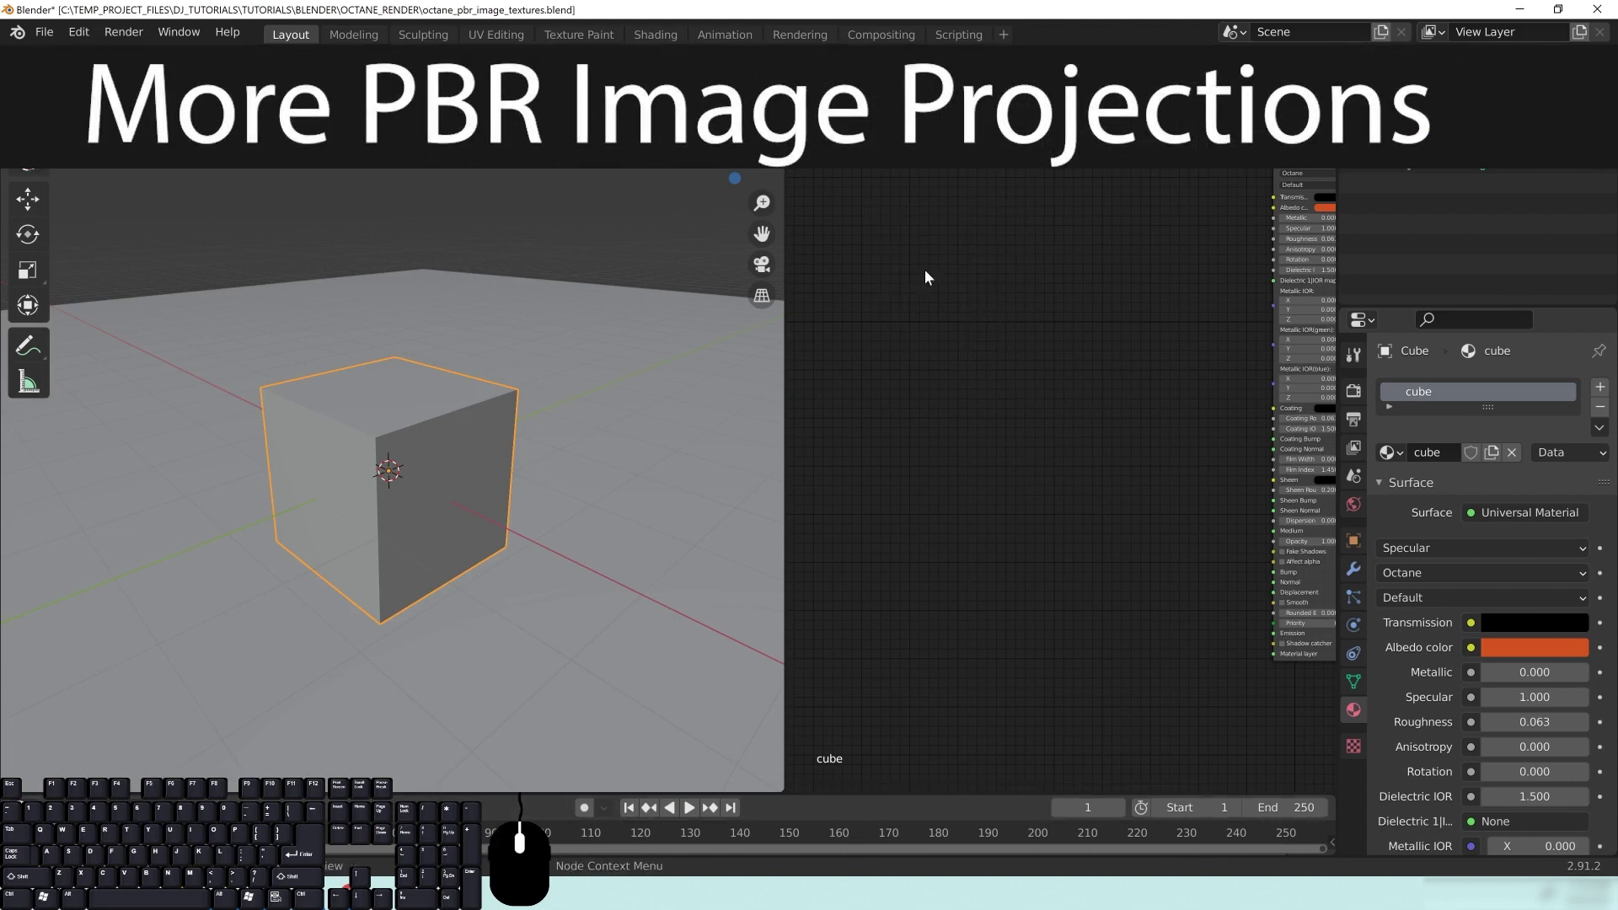
# Bring the rock_06_diff_4k and rock_06_spec_4k images from File Explorer into the cube's node graph as separate image nodes
pyautogui.click(291, 894)
pyautogui.click(533, 405)
pyautogui.moveTo(429, 244); pyautogui.dragTo(930, 167)
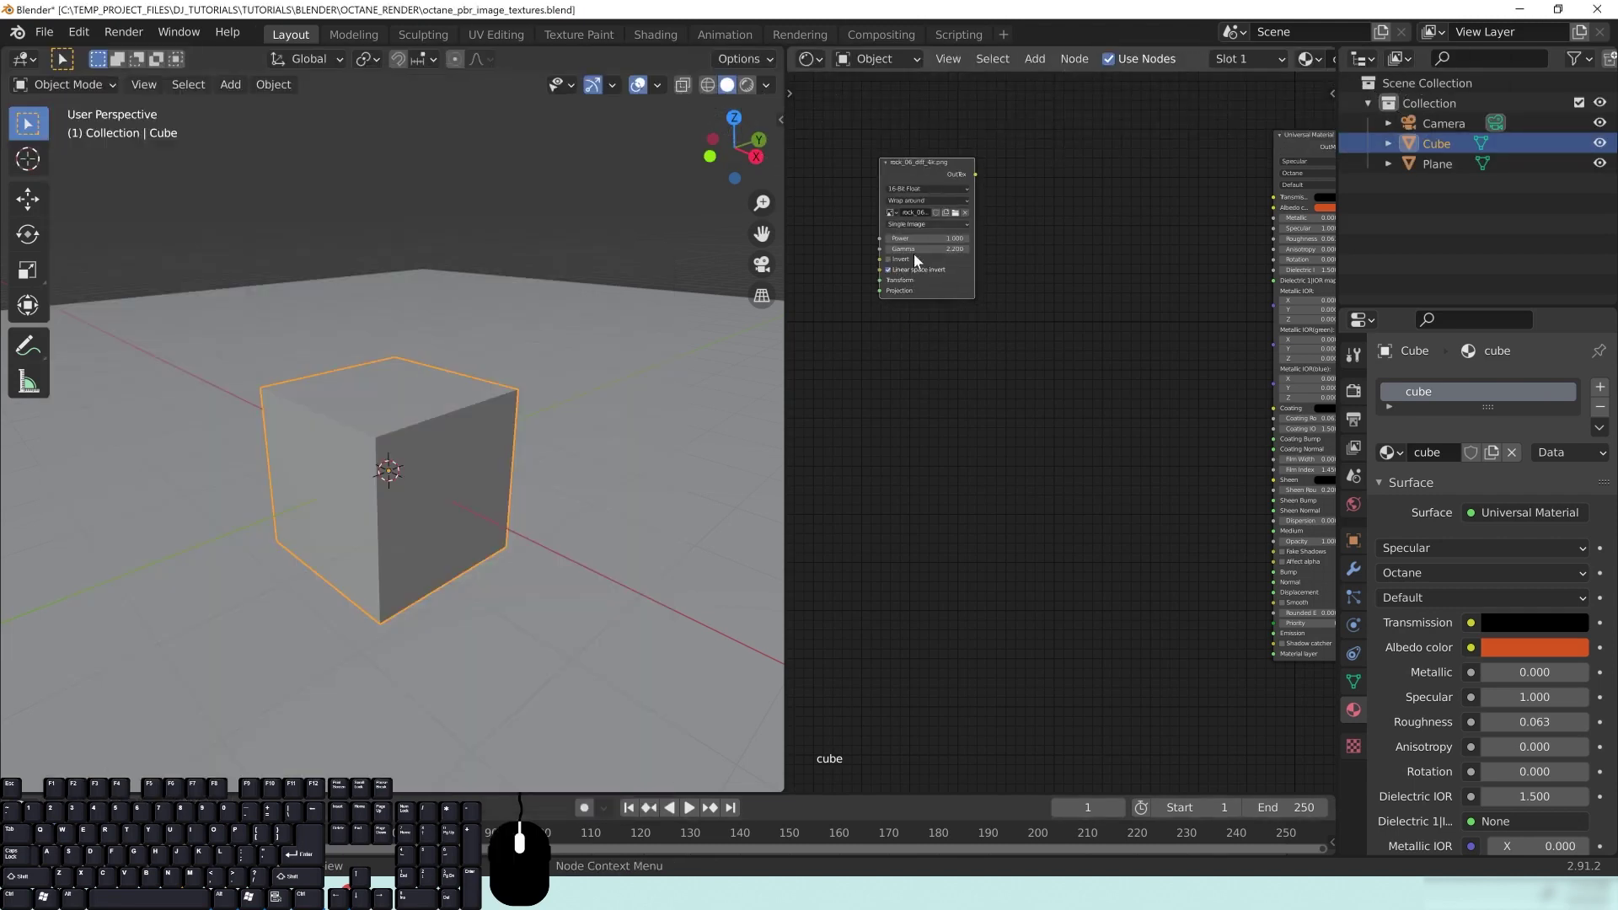
pyautogui.click(291, 893)
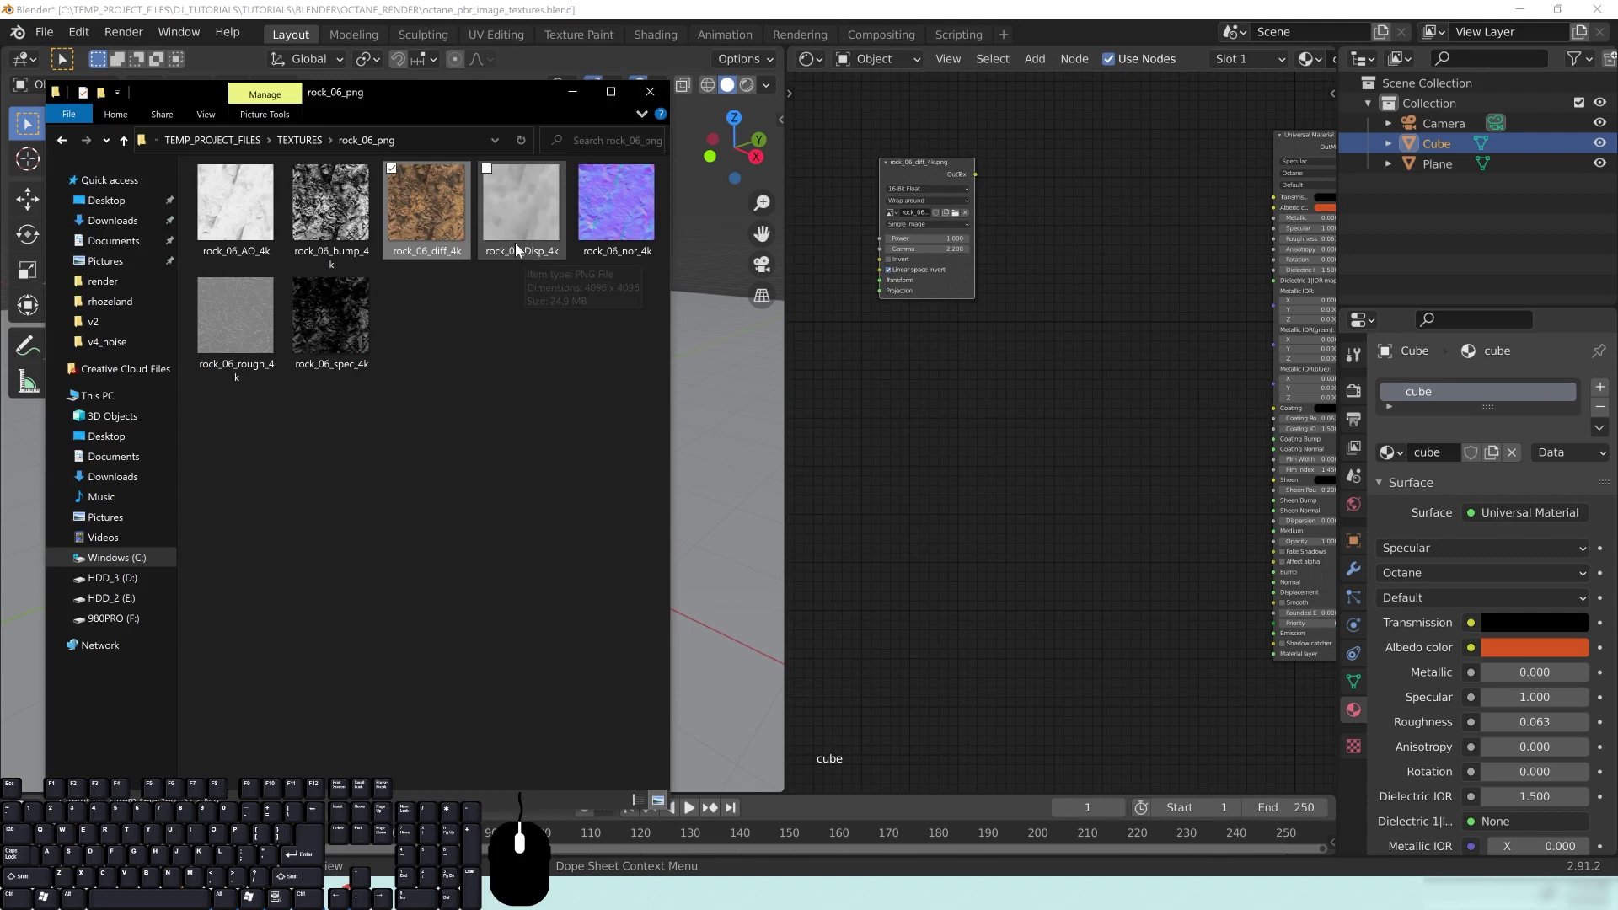
pyautogui.moveTo(323, 316); pyautogui.dragTo(930, 323)
# Bring the rock_06_nor_4k and rock_06_rough_4k images into the node graph and stack all four image nodes in a column
pyautogui.click(291, 893)
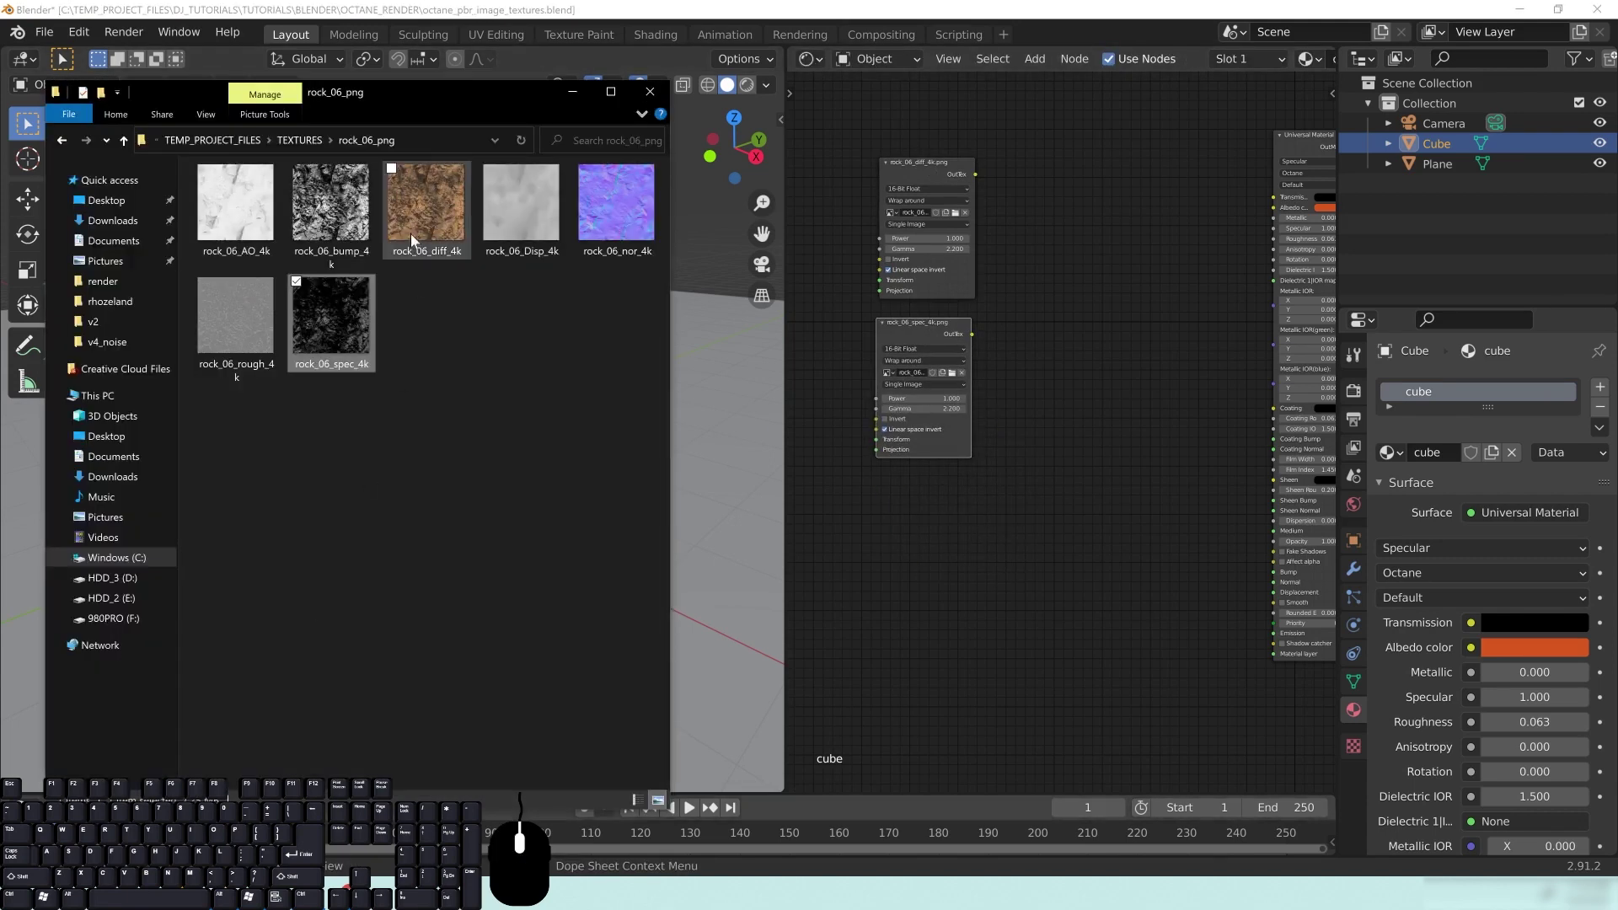
pyautogui.moveTo(413, 89); pyautogui.dragTo(453, 88)
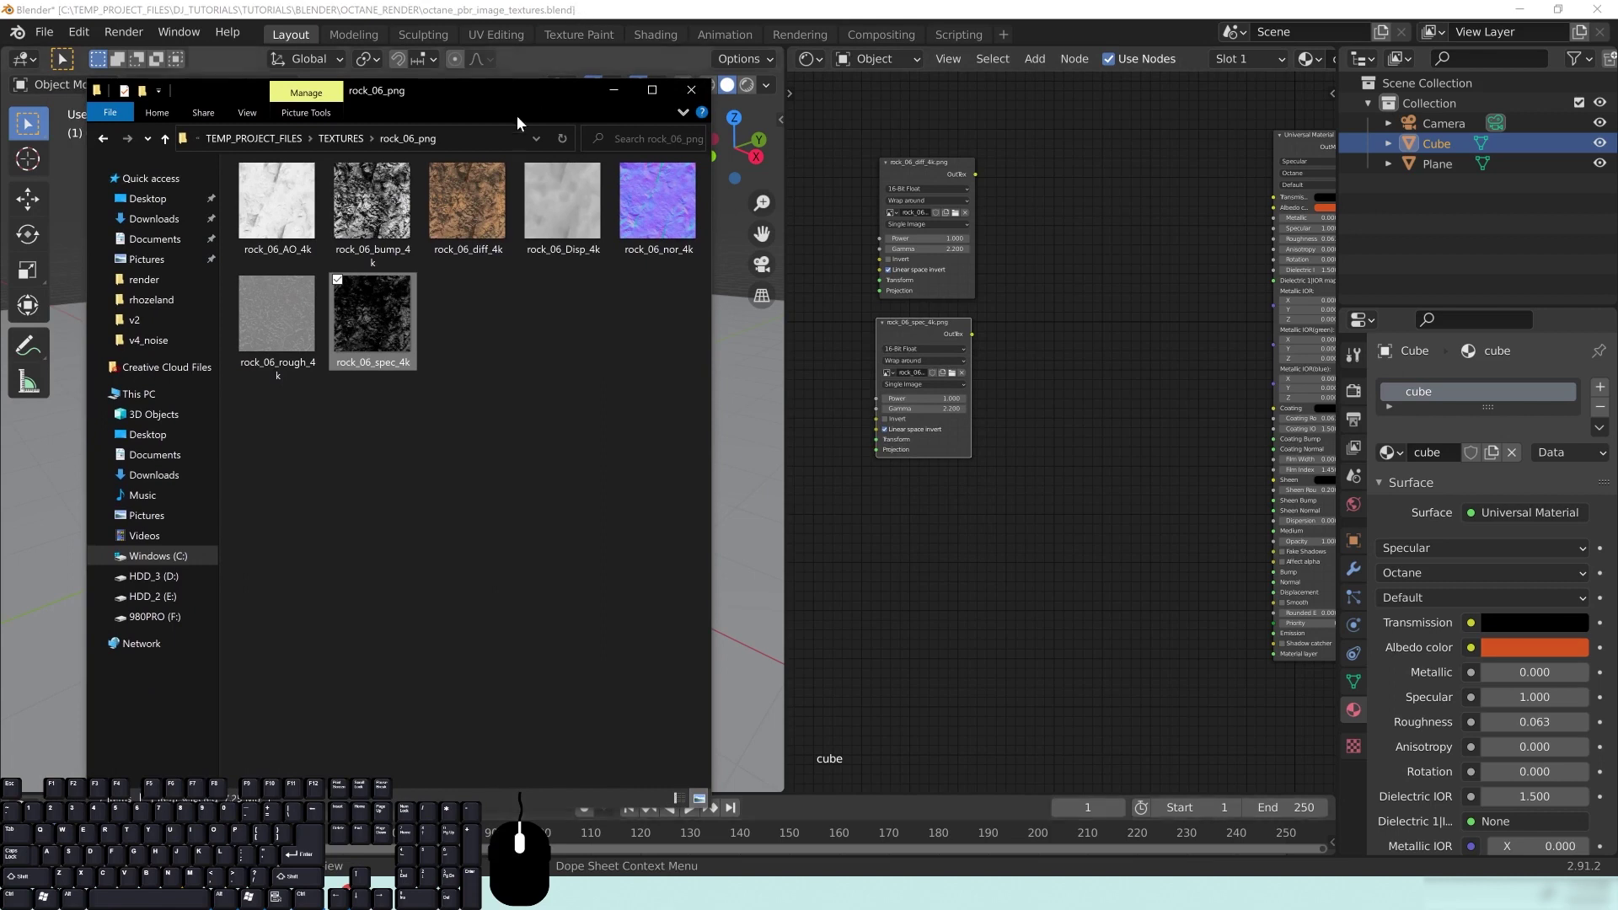
pyautogui.moveTo(522, 91); pyautogui.dragTo(0, 244)
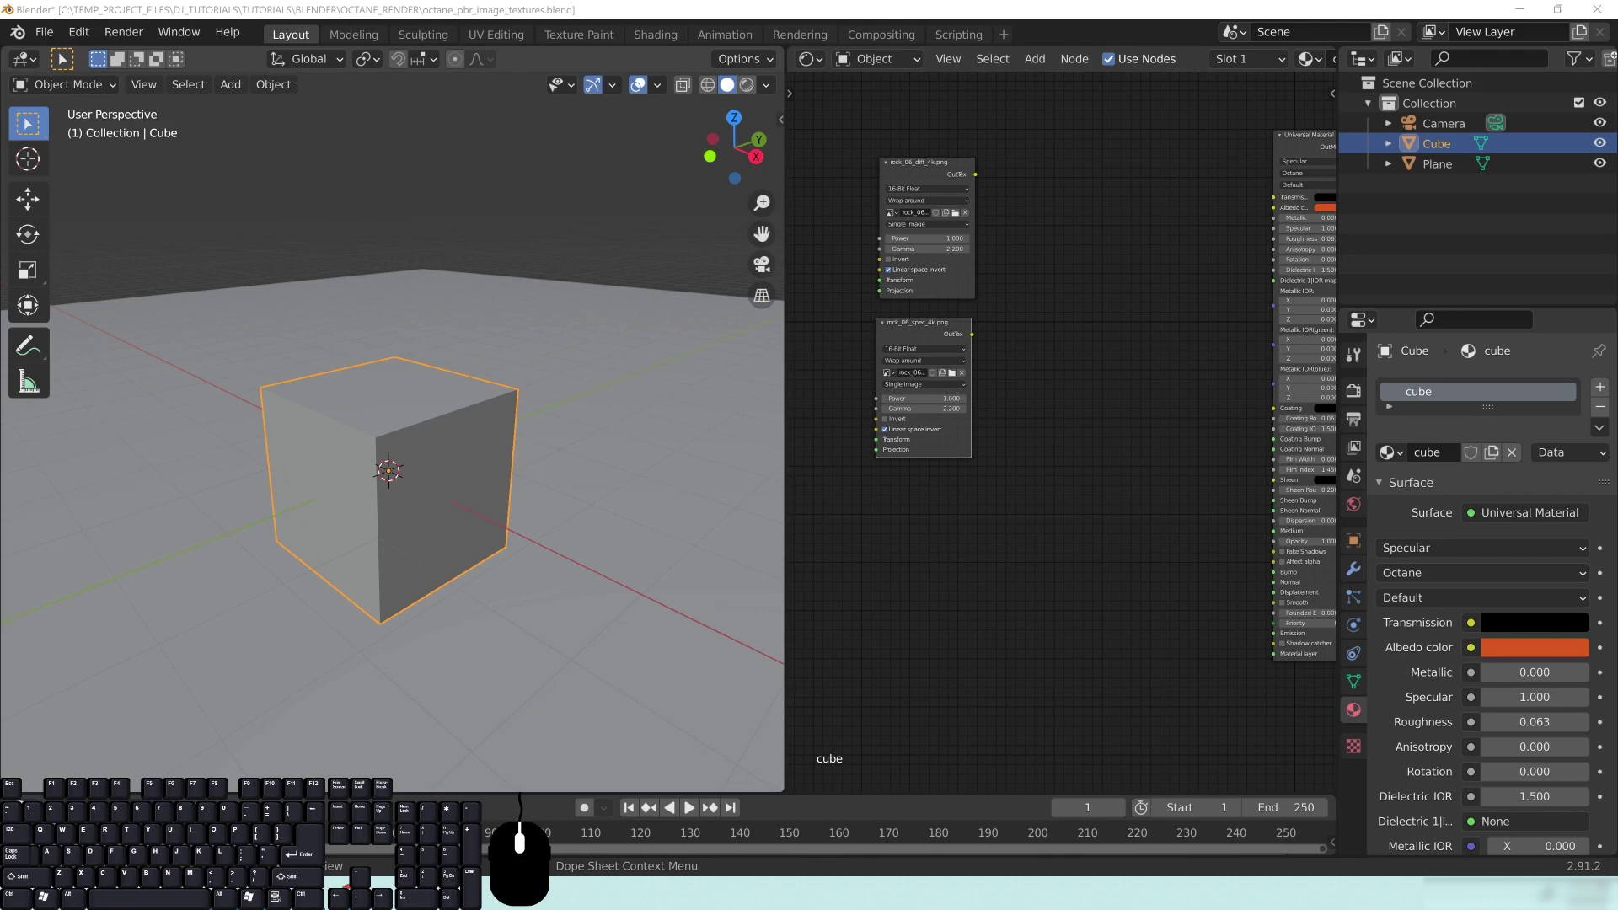
pyautogui.moveTo(1050, 572); pyautogui.dragTo(924, 497)
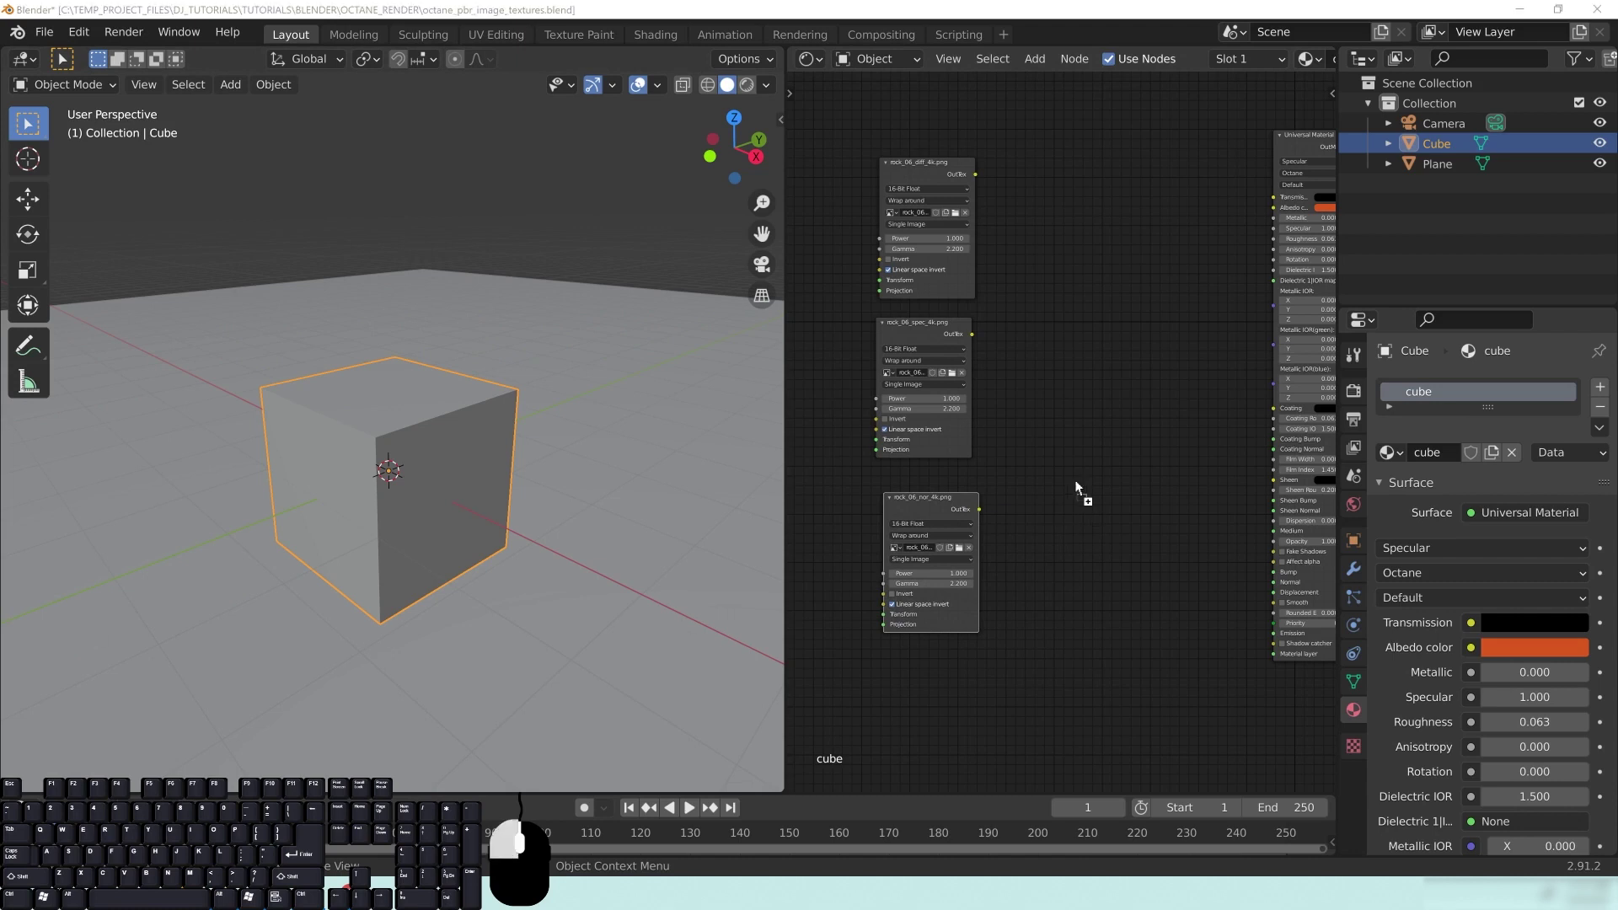
pyautogui.moveTo(1074, 479); pyautogui.dragTo(1072, 476)
pyautogui.moveTo(913, 534); pyautogui.dragTo(912, 660)
pyautogui.moveTo(905, 315); pyautogui.dragTo(905, 306)
pyautogui.moveTo(1095, 443); pyautogui.dragTo(916, 468)
pyautogui.moveTo(937, 630); pyautogui.dragTo(927, 617)
# Link the diff image to Albedo color, spec to Specular, rough to Roughness and nor to Normal on the Universal Material
pyautogui.moveTo(1087, 289); pyautogui.dragTo(1030, 297, button='middle')
pyautogui.moveTo(918, 183); pyautogui.dragTo(1218, 218)
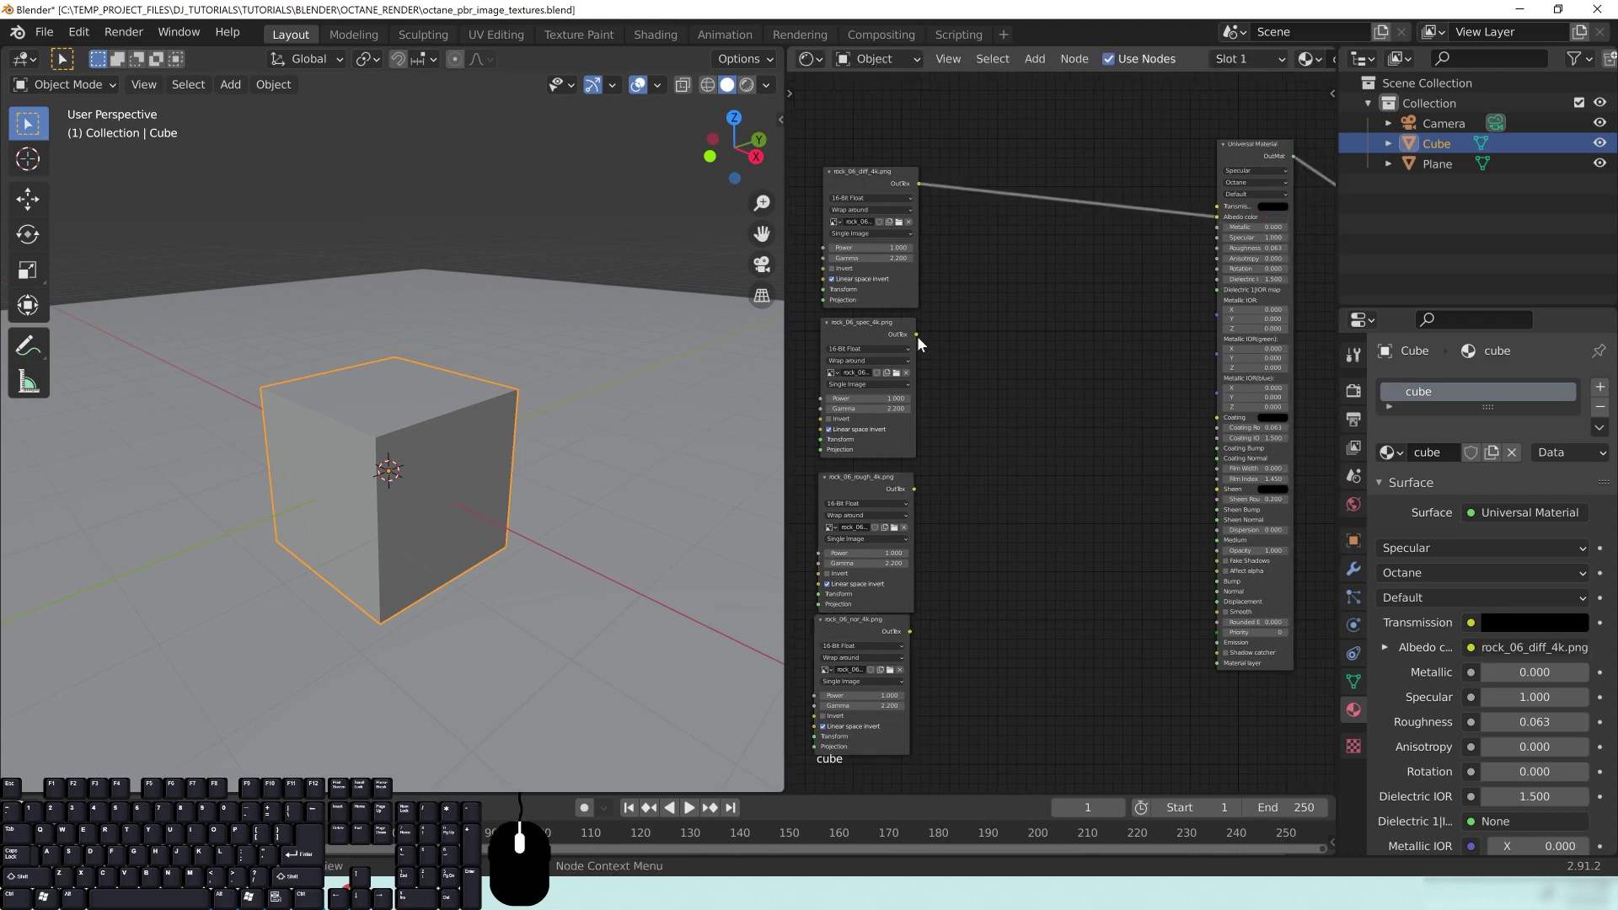
pyautogui.moveTo(917, 334); pyautogui.dragTo(1217, 238)
pyautogui.moveTo(914, 489); pyautogui.dragTo(1217, 248)
pyautogui.moveTo(908, 630); pyautogui.dragTo(1214, 592)
# Switch the viewport to rendered shading and view the textured cube from another side
pyautogui.press('z')
pyautogui.click(427, 335)
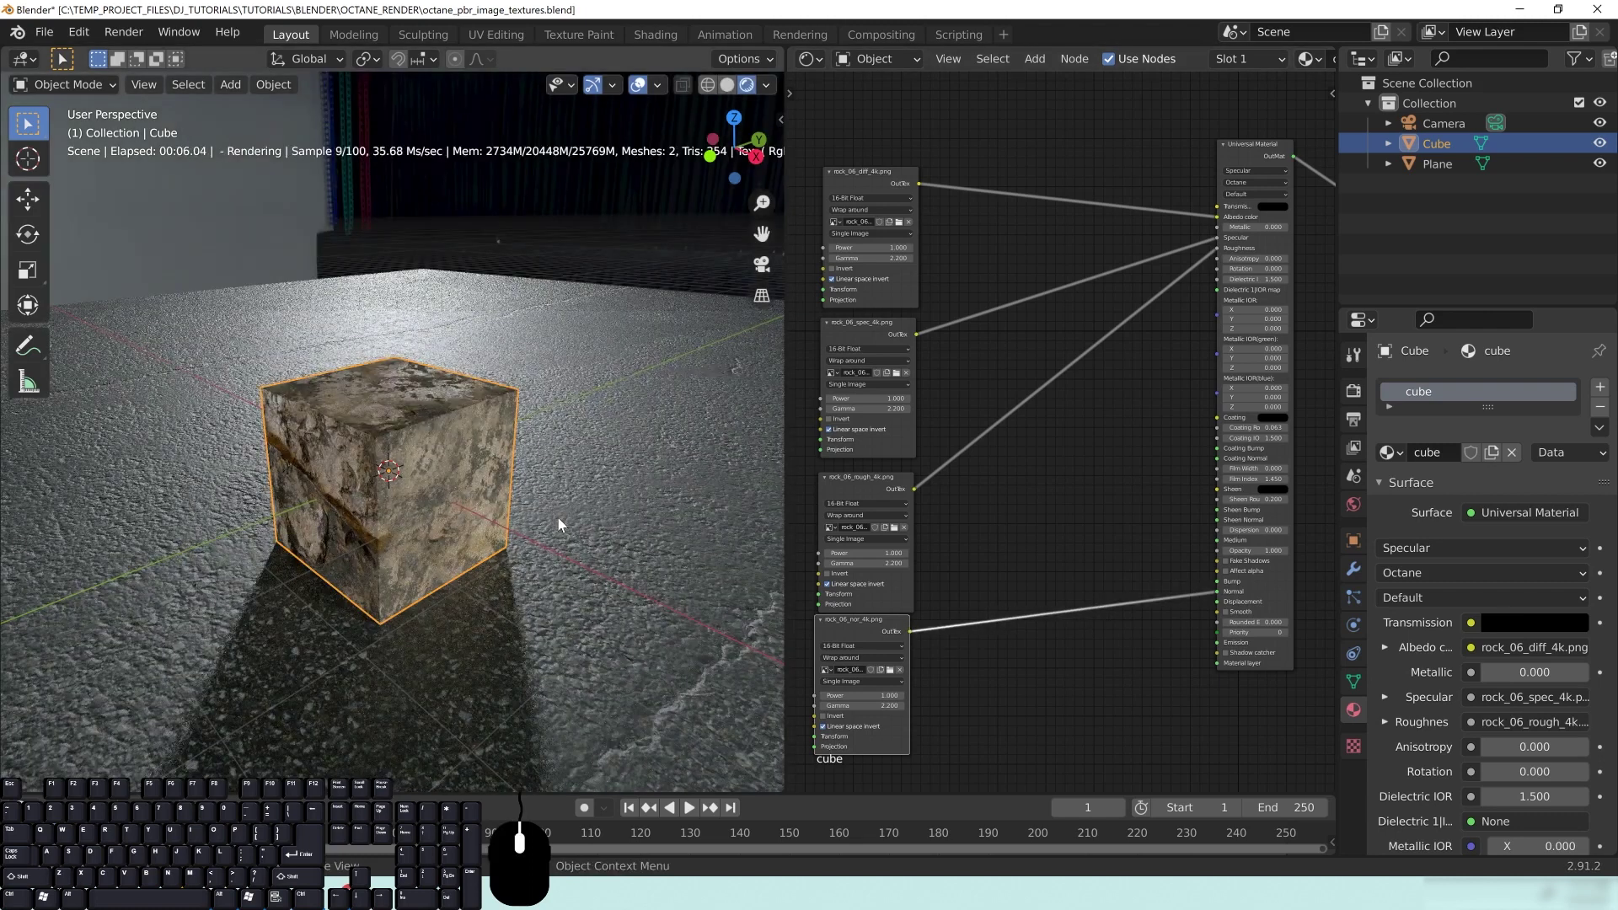
pyautogui.moveTo(442, 524)
pyautogui.mouseDown(button='middle')
pyautogui.moveTo(507, 579)
pyautogui.moveTo(271, 474)
pyautogui.moveTo(542, 495)
pyautogui.moveTo(477, 494)
pyautogui.moveTo(541, 567)
pyautogui.moveTo(461, 544)
pyautogui.mouseUp(button='middle')
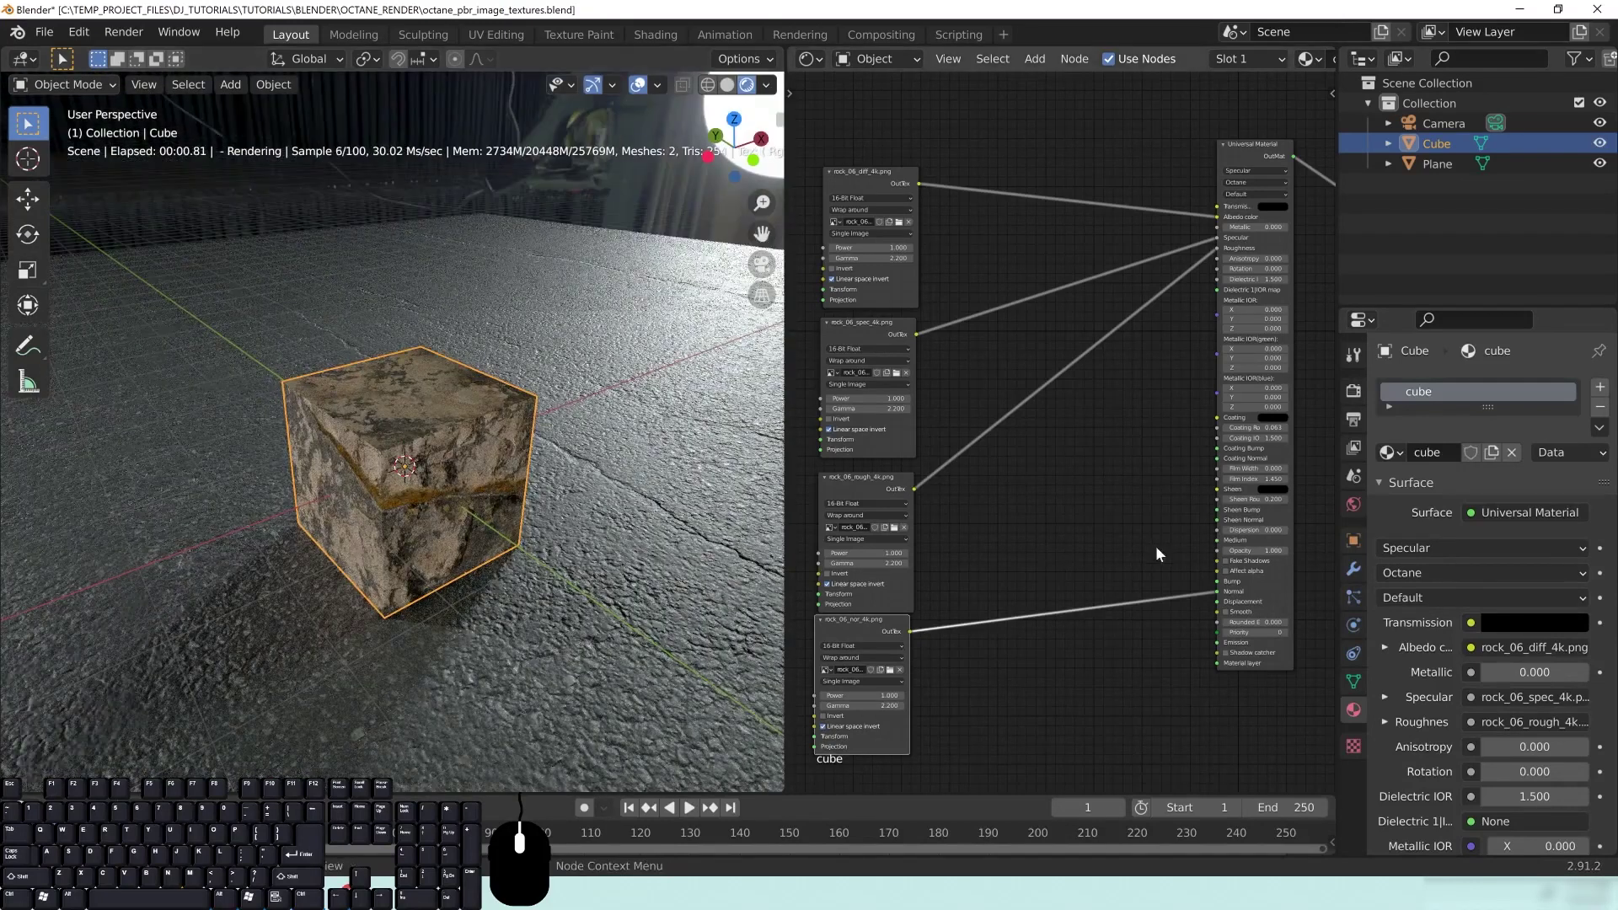
# Move the rock_06_nor_4k.png node lower to leave a gap beneath the rough image node
pyautogui.moveTo(1002, 484); pyautogui.dragTo(1199, 383, button='middle')
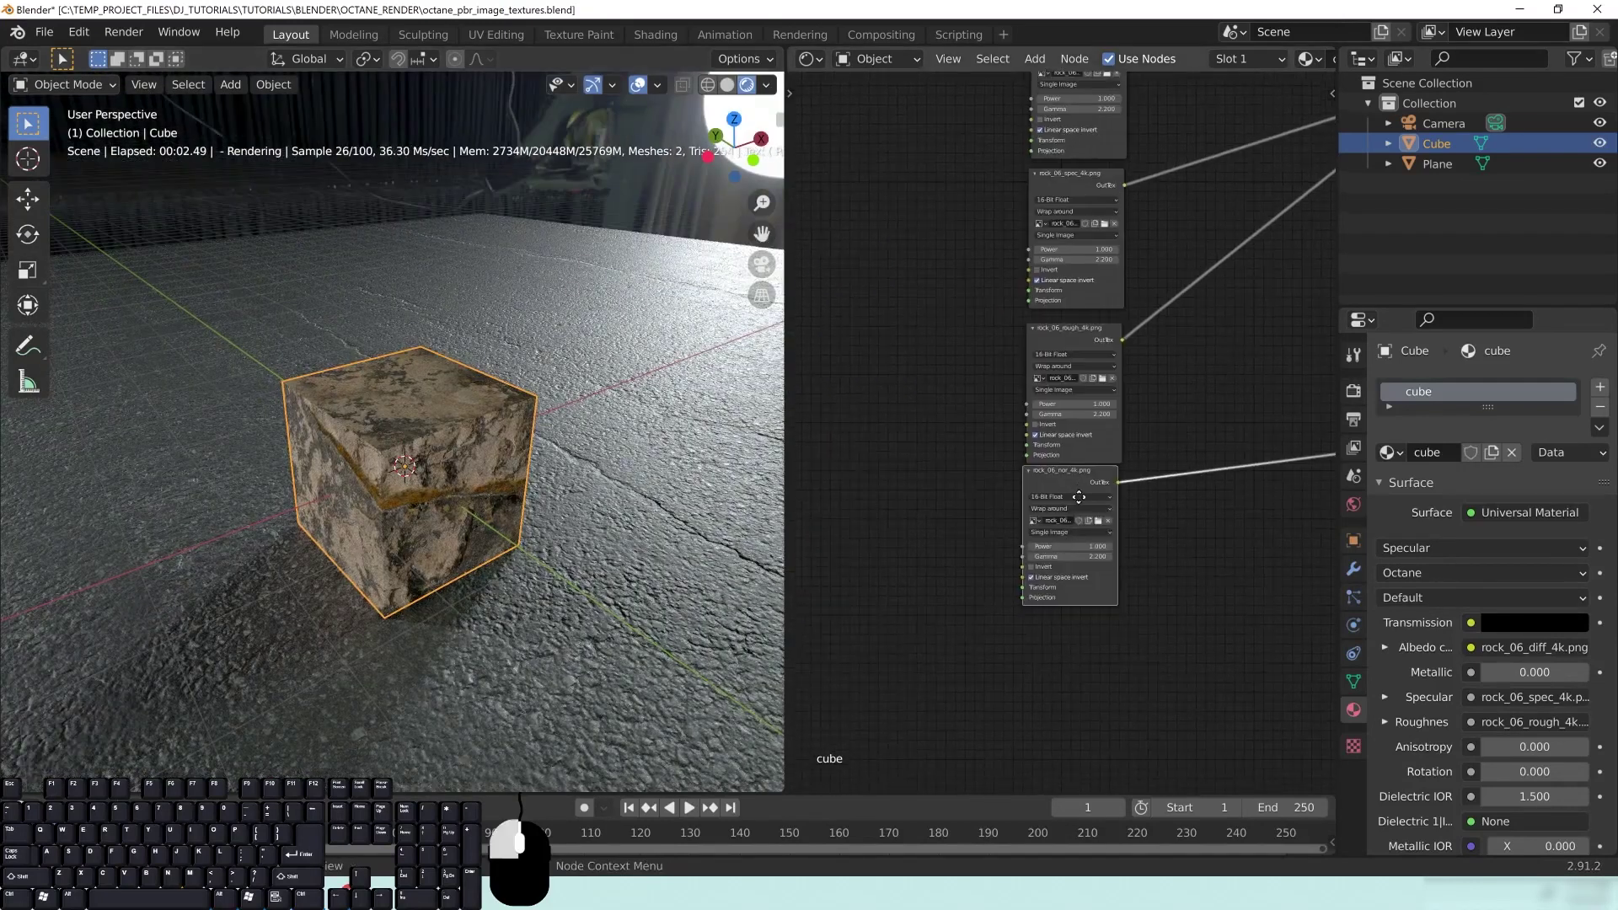
pyautogui.moveTo(1079, 497); pyautogui.dragTo(1087, 525)
pyautogui.moveTo(959, 290); pyautogui.dragTo(986, 372, button='middle')
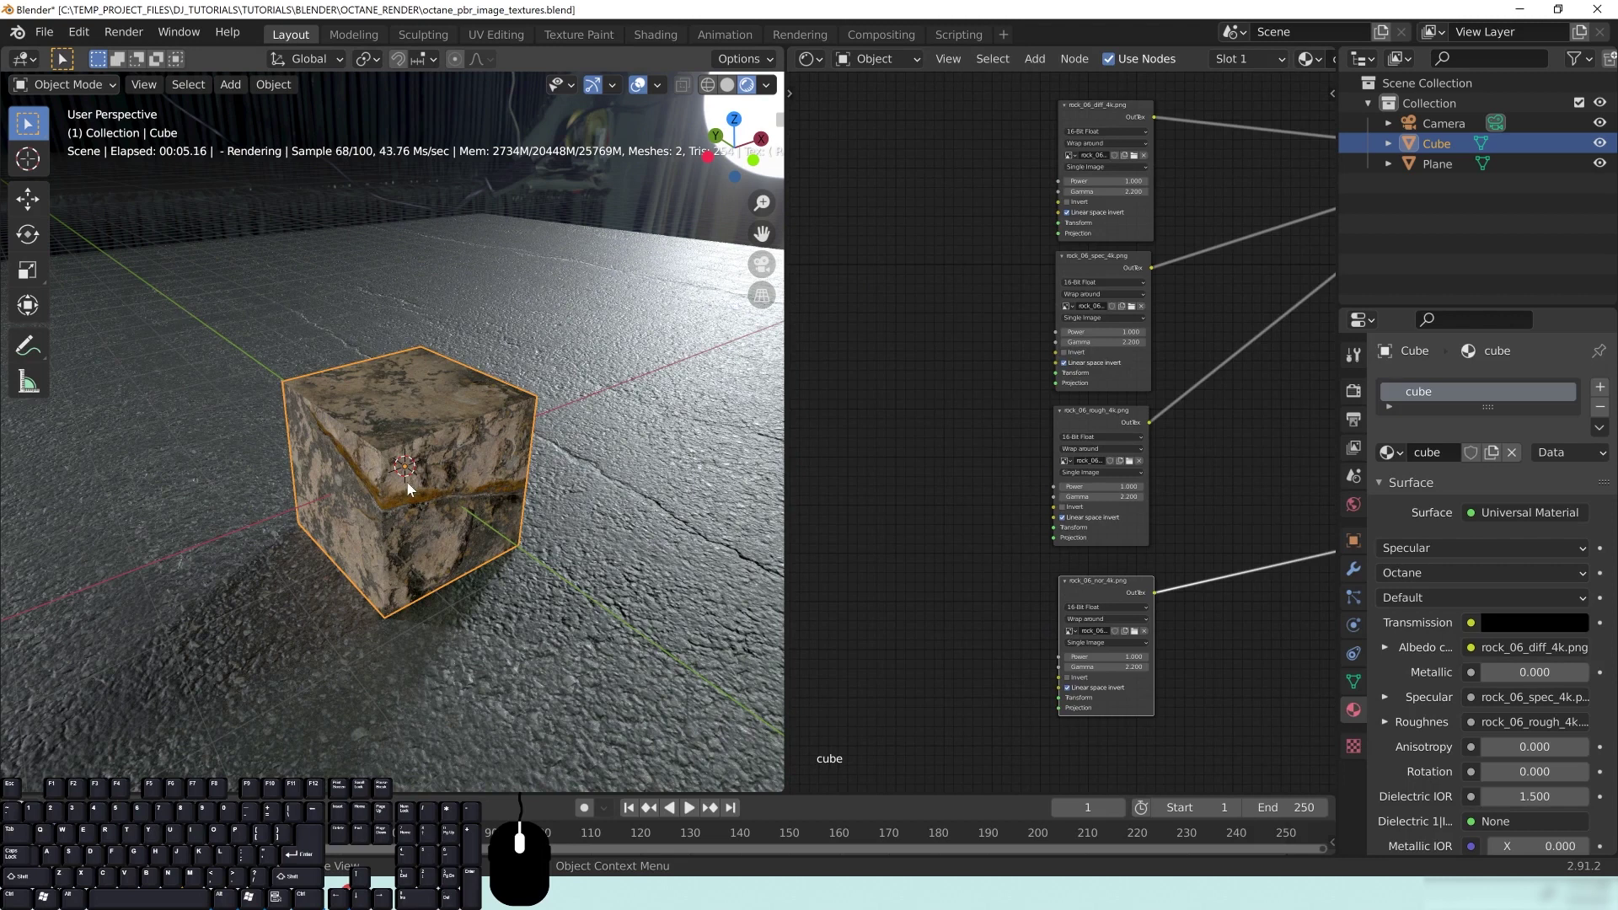
# Add an Octane UVW Projection node in the free space before the image nodes
pyautogui.moveTo(891, 383); pyautogui.dragTo(1022, 337, button='middle')
pyautogui.hotkey('shift', 'a')
pyautogui.moveTo(963, 467)
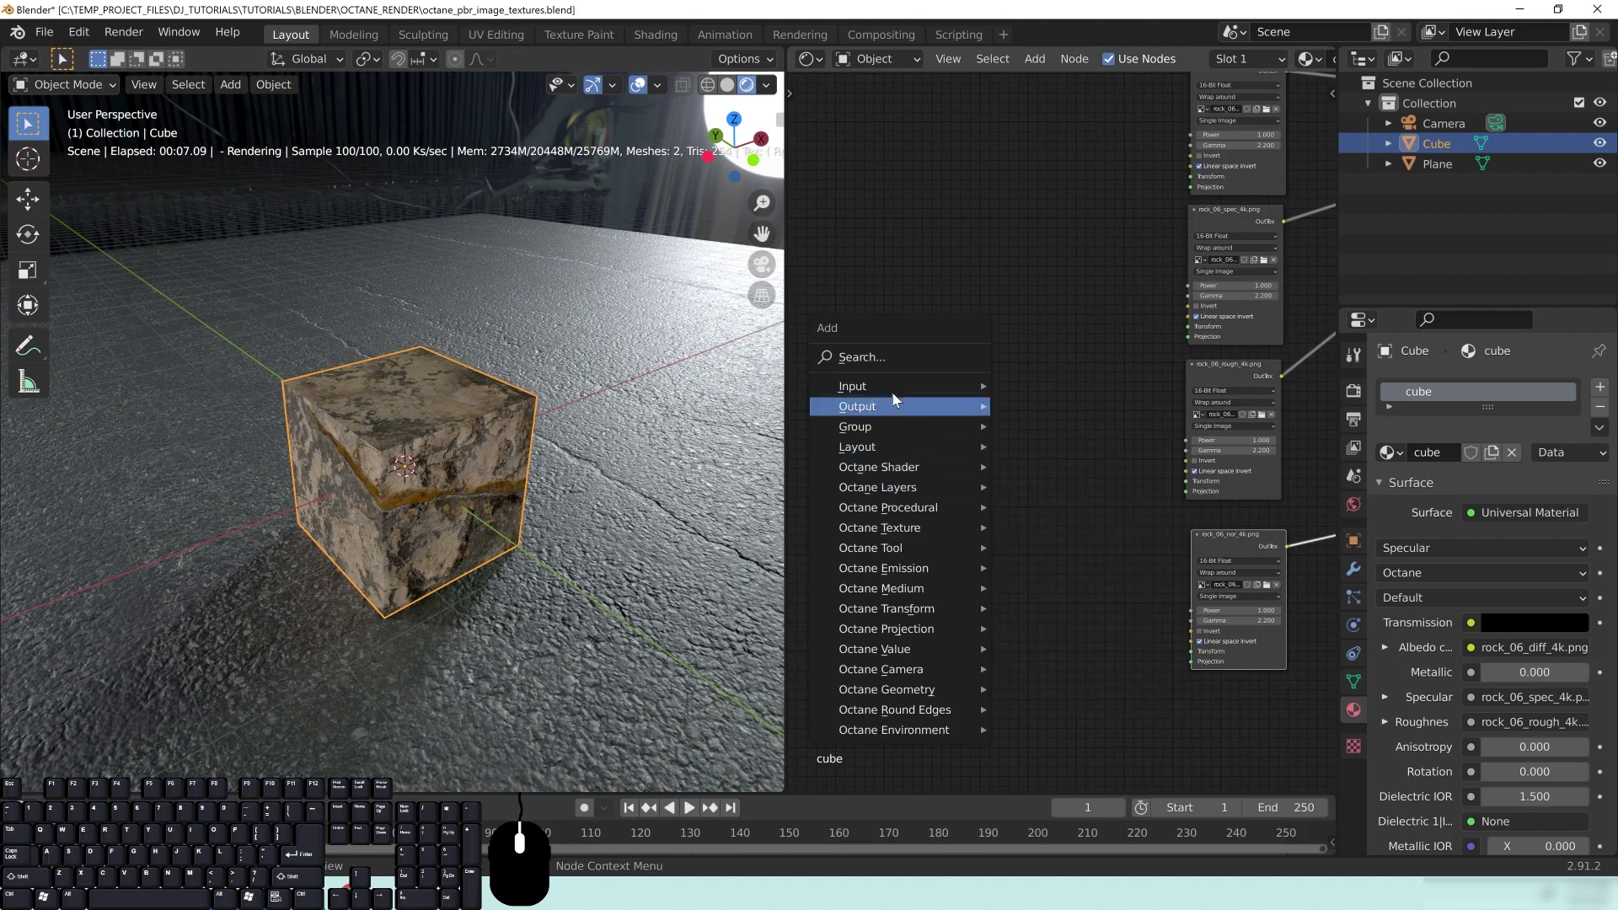
pyautogui.moveTo(909, 519)
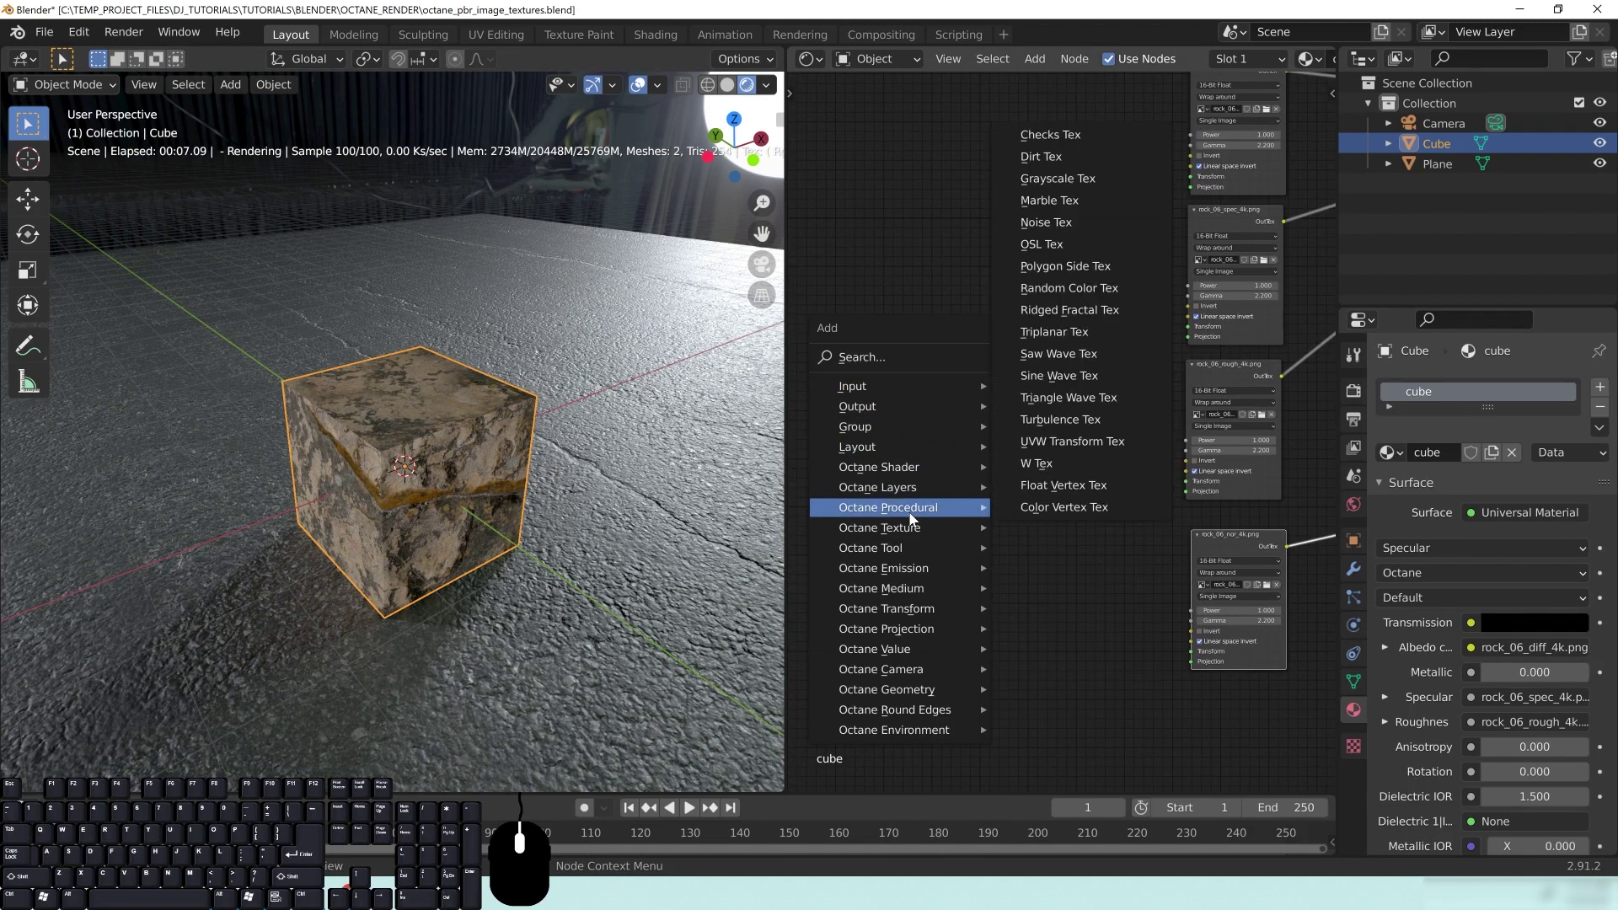
pyautogui.moveTo(843, 549)
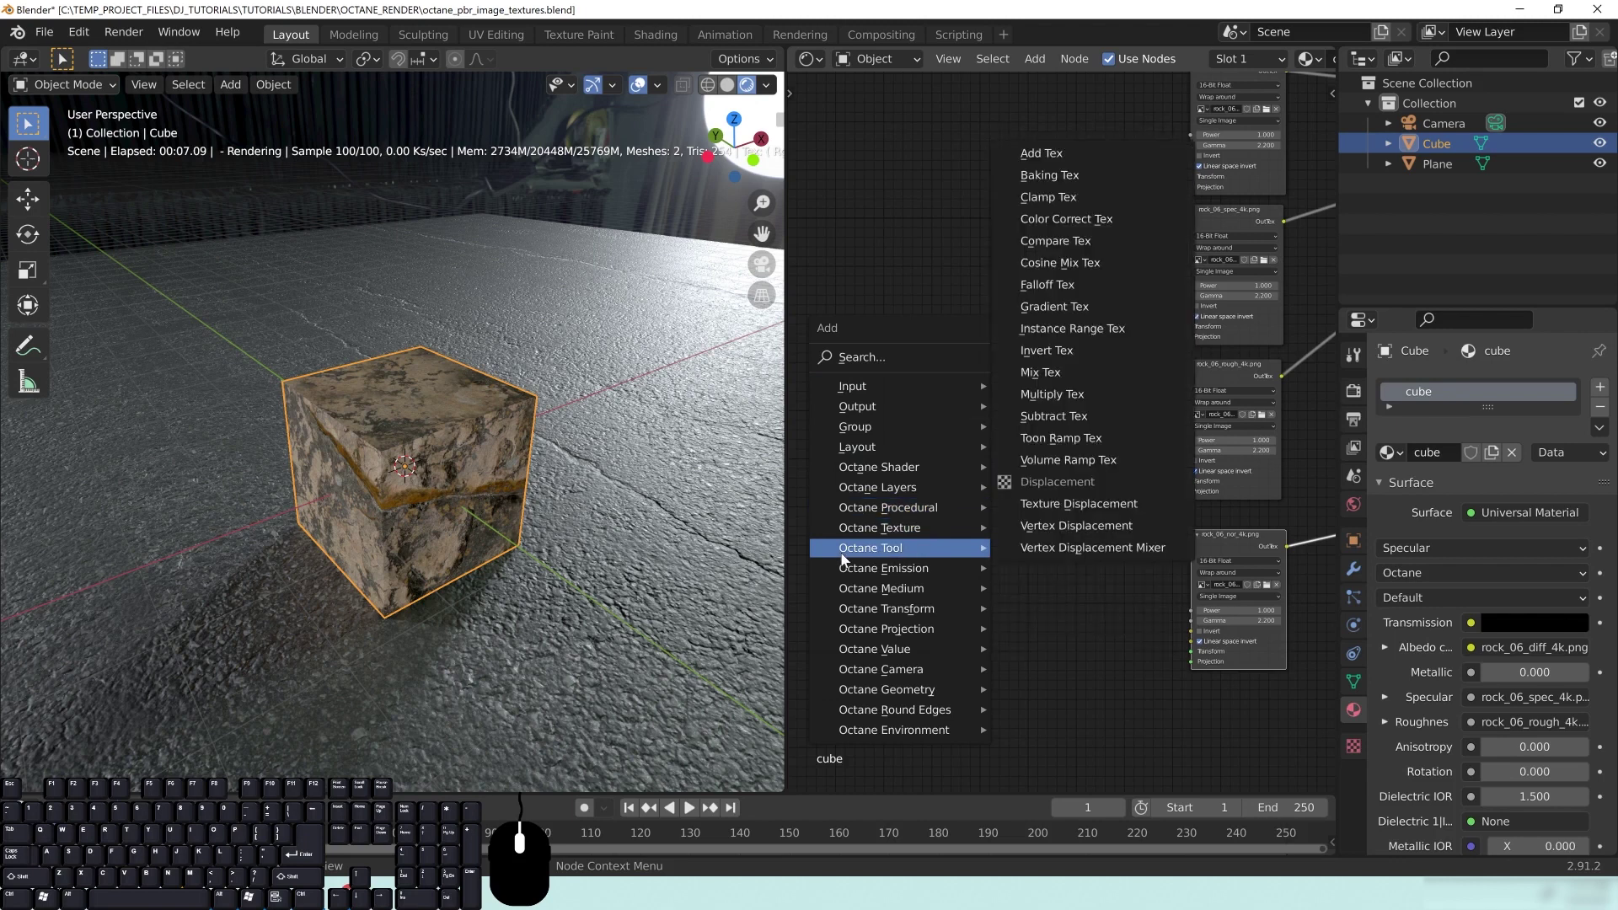
pyautogui.moveTo(891, 638)
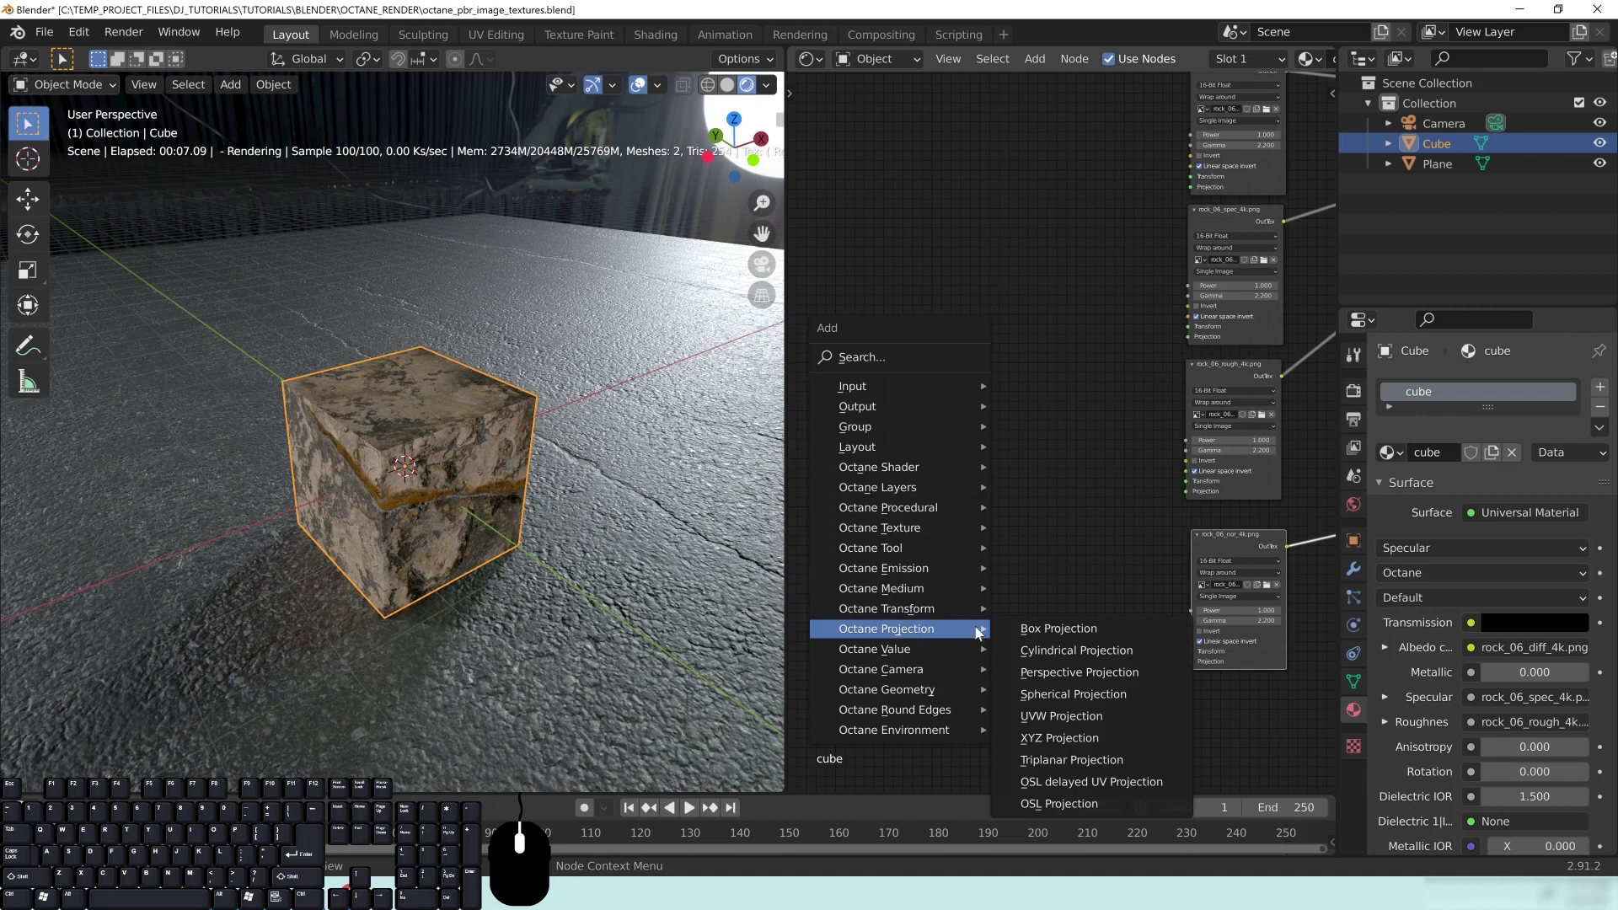
pyautogui.click(914, 337)
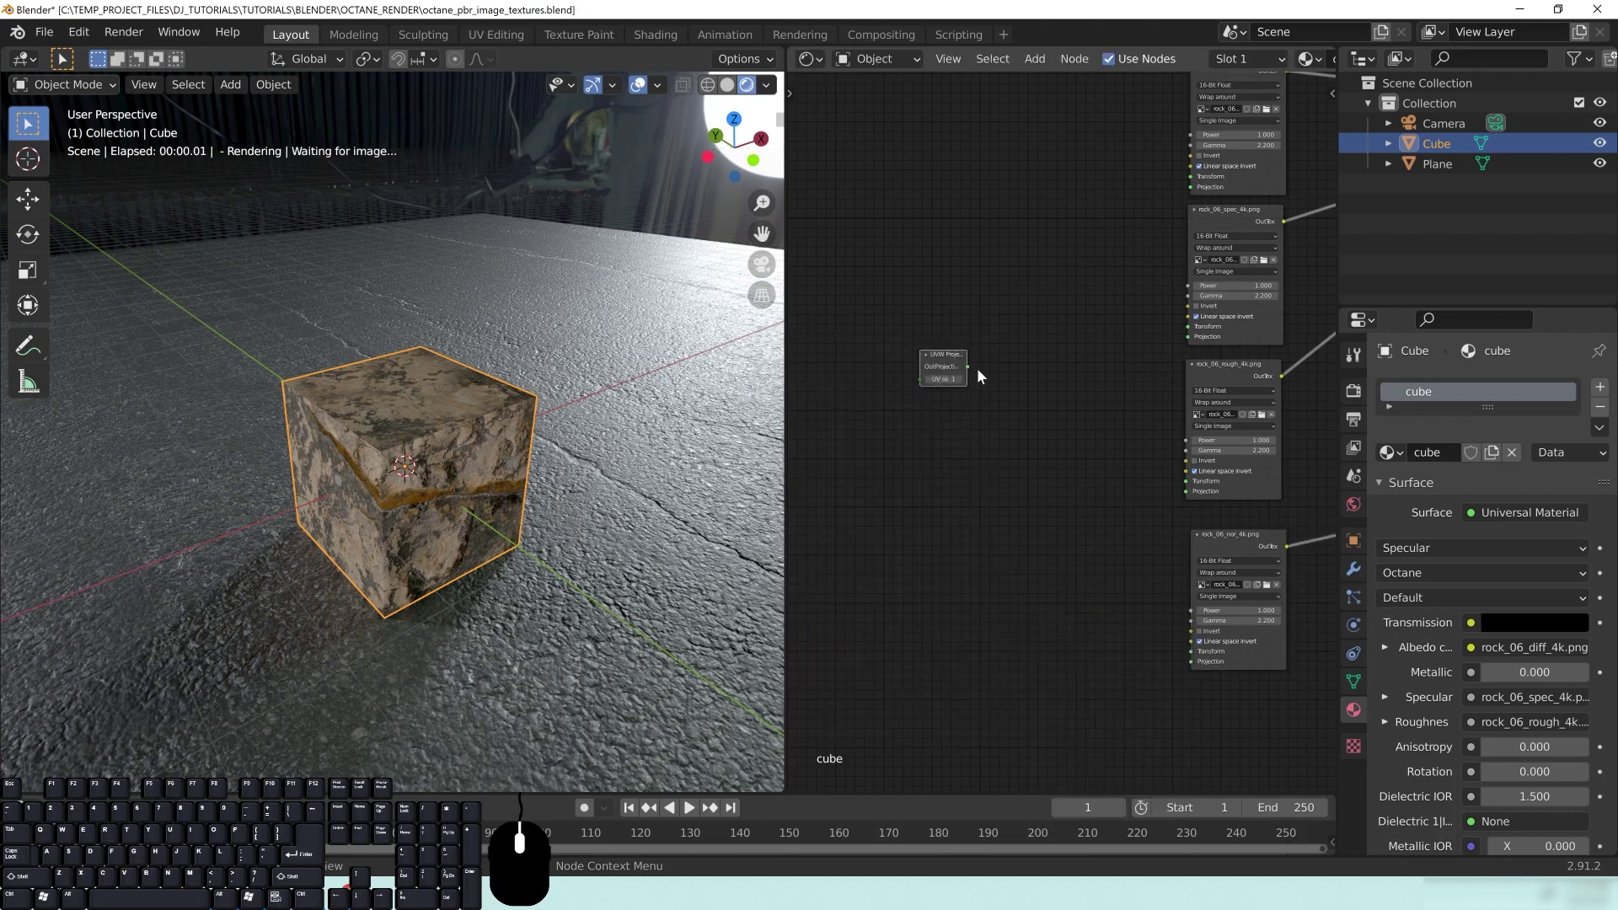
# Link the UVW Projection node to the Projection input of all four rock_06 image nodes
pyautogui.moveTo(969, 366); pyautogui.dragTo(1190, 500)
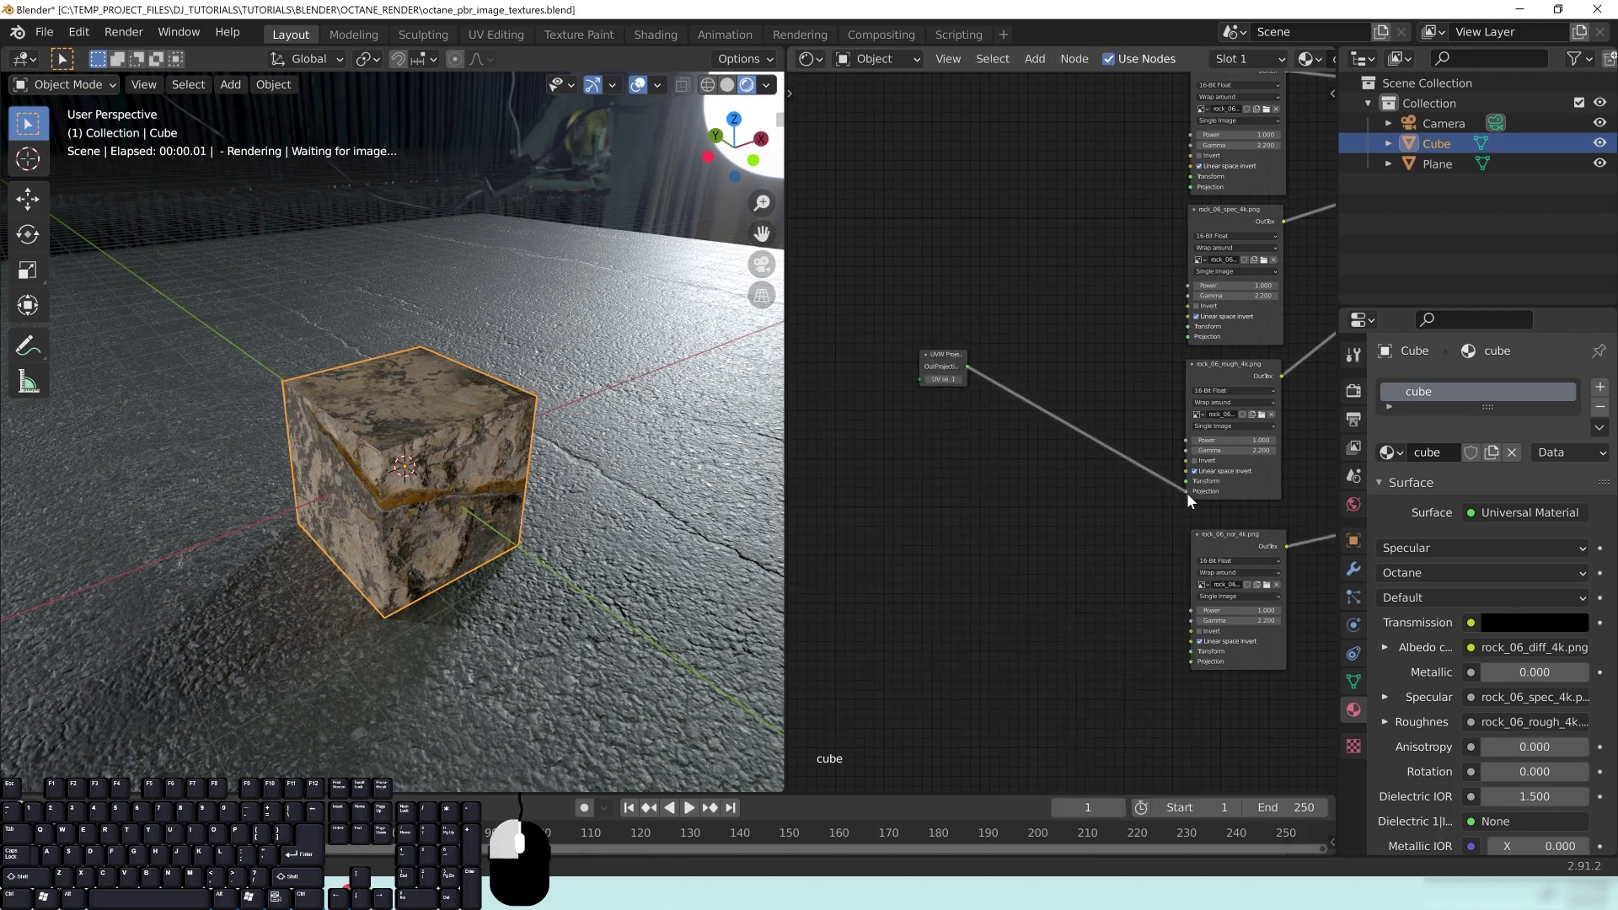
pyautogui.moveTo(968, 366); pyautogui.dragTo(1205, 337)
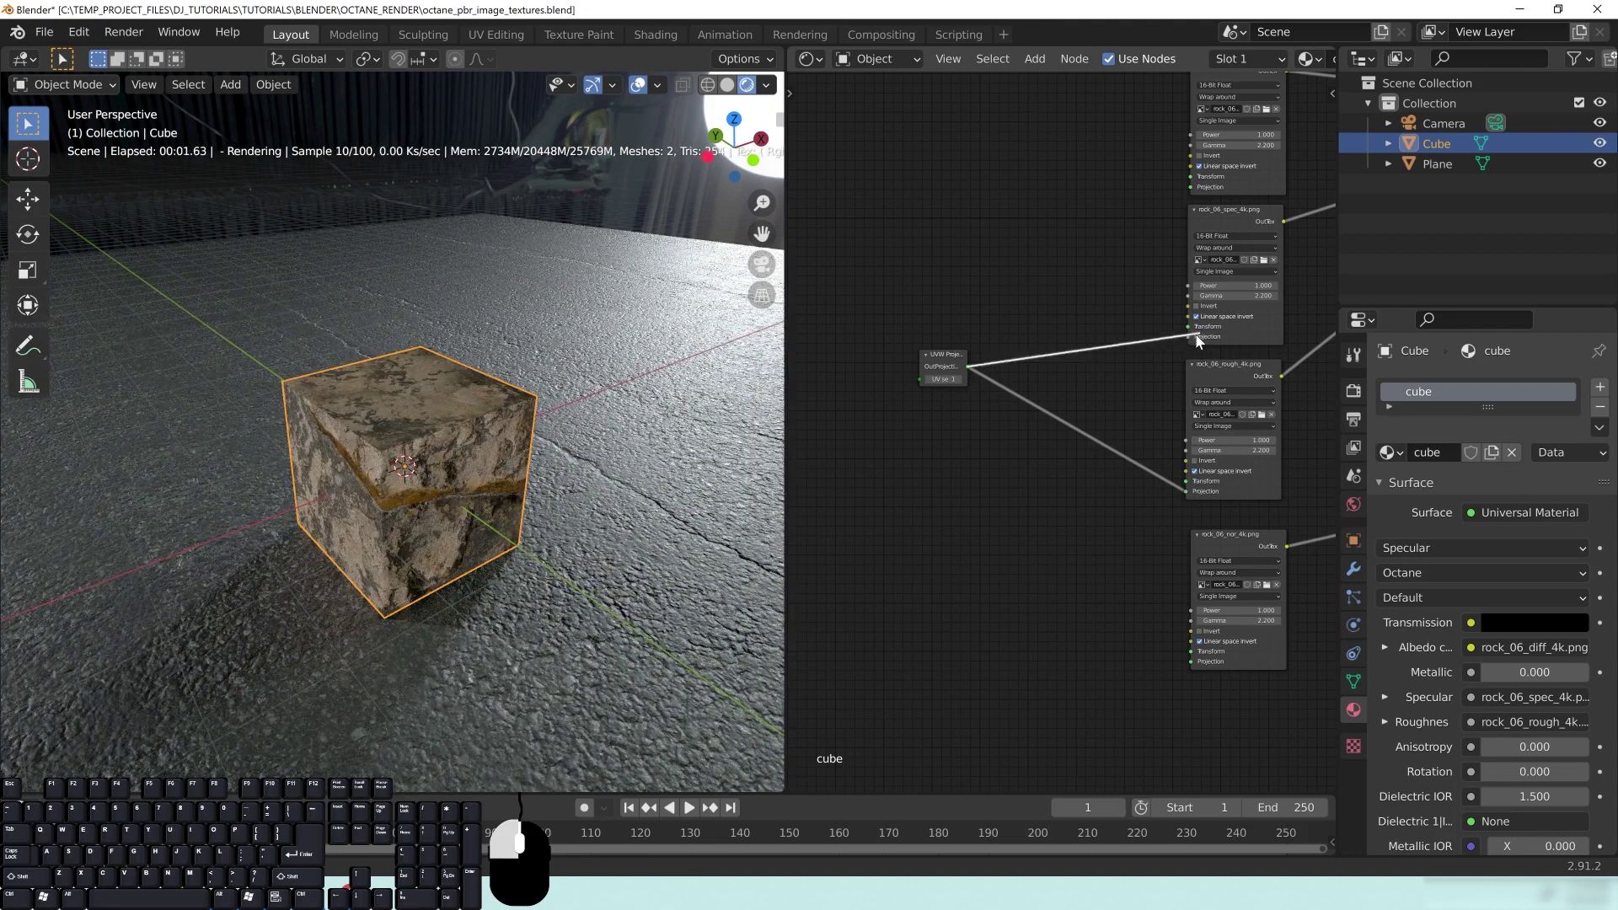
pyautogui.moveTo(968, 365); pyautogui.dragTo(1188, 187)
pyautogui.moveTo(968, 366); pyautogui.dragTo(1190, 662)
# Add an Octane Scale Transform node and link it to the Transform input of all four image nodes
pyautogui.press('Home')
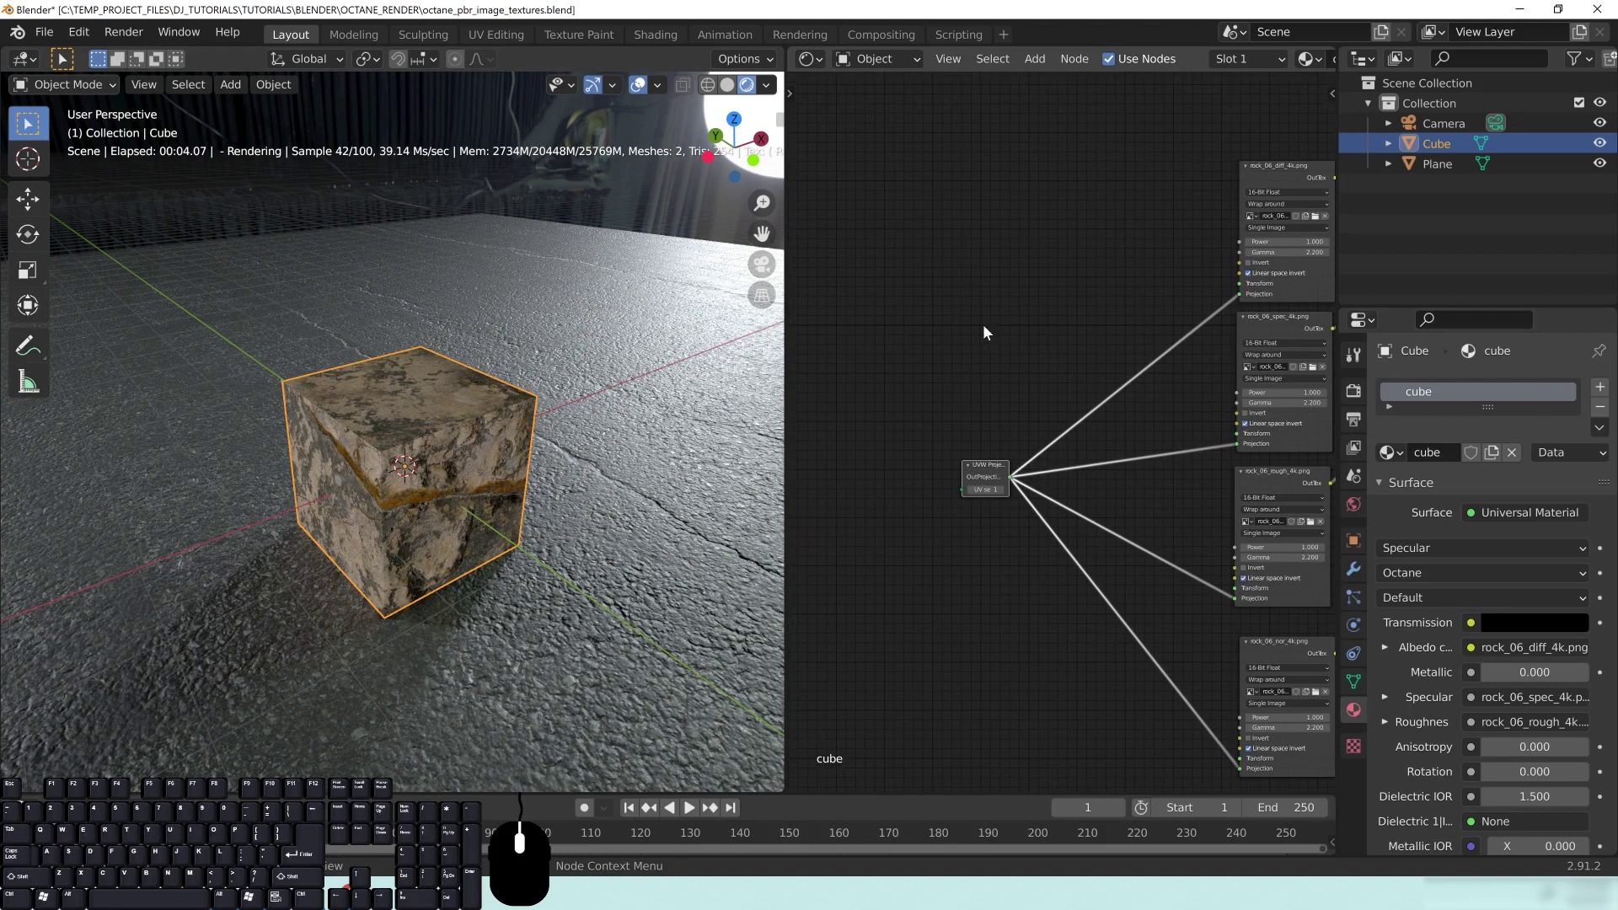
pyautogui.hotkey('shift', 'a')
pyautogui.moveTo(945, 344)
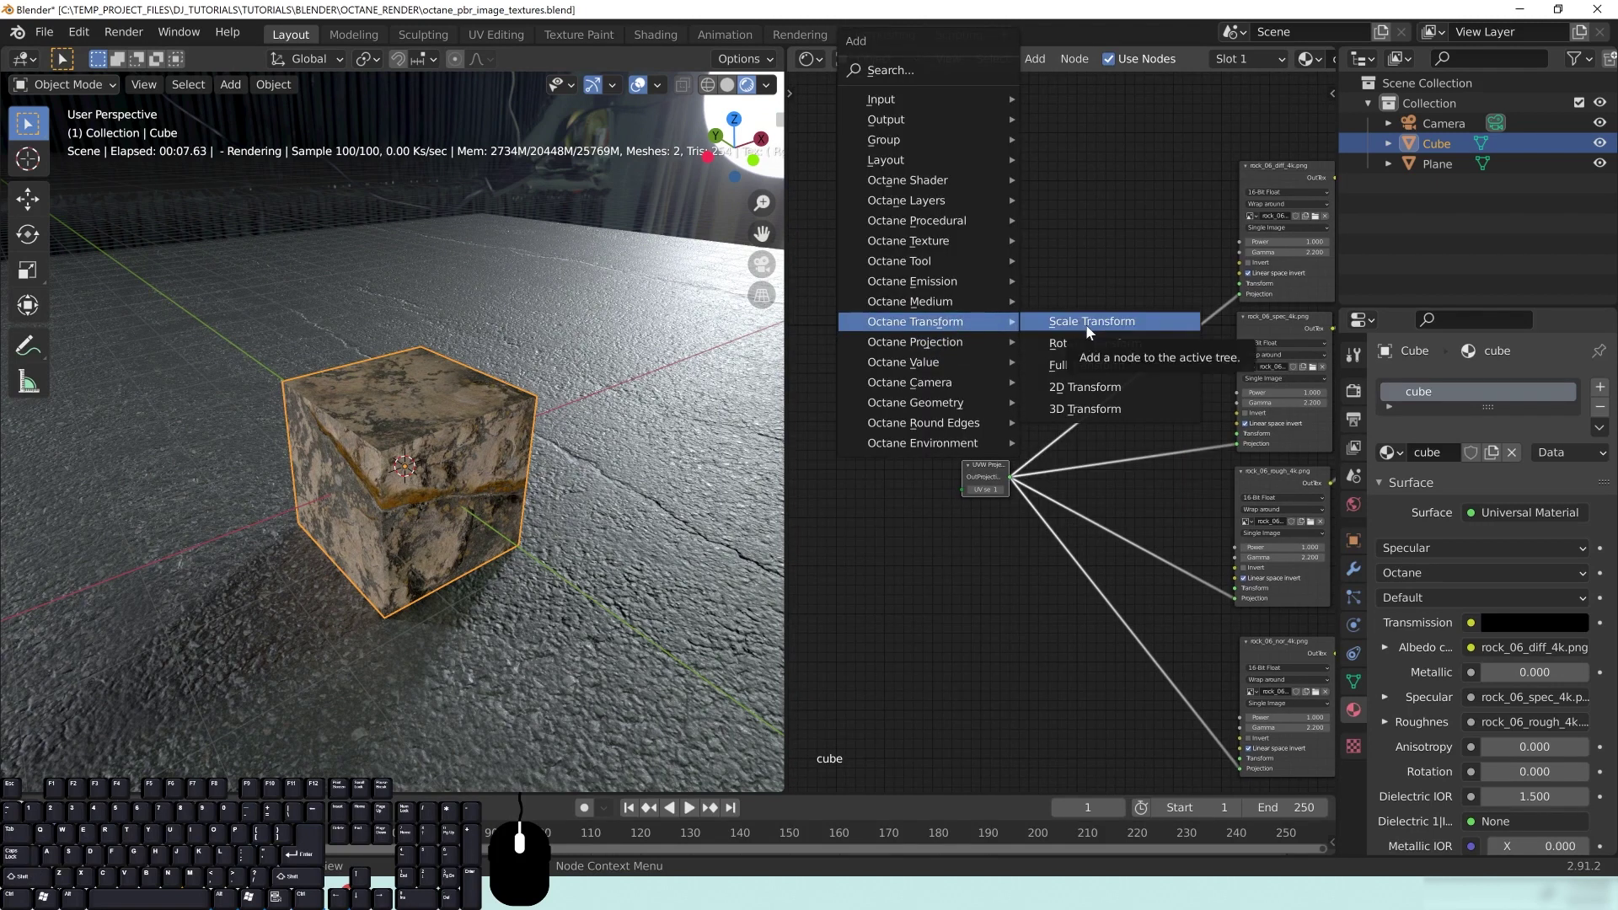
pyautogui.click(1088, 330)
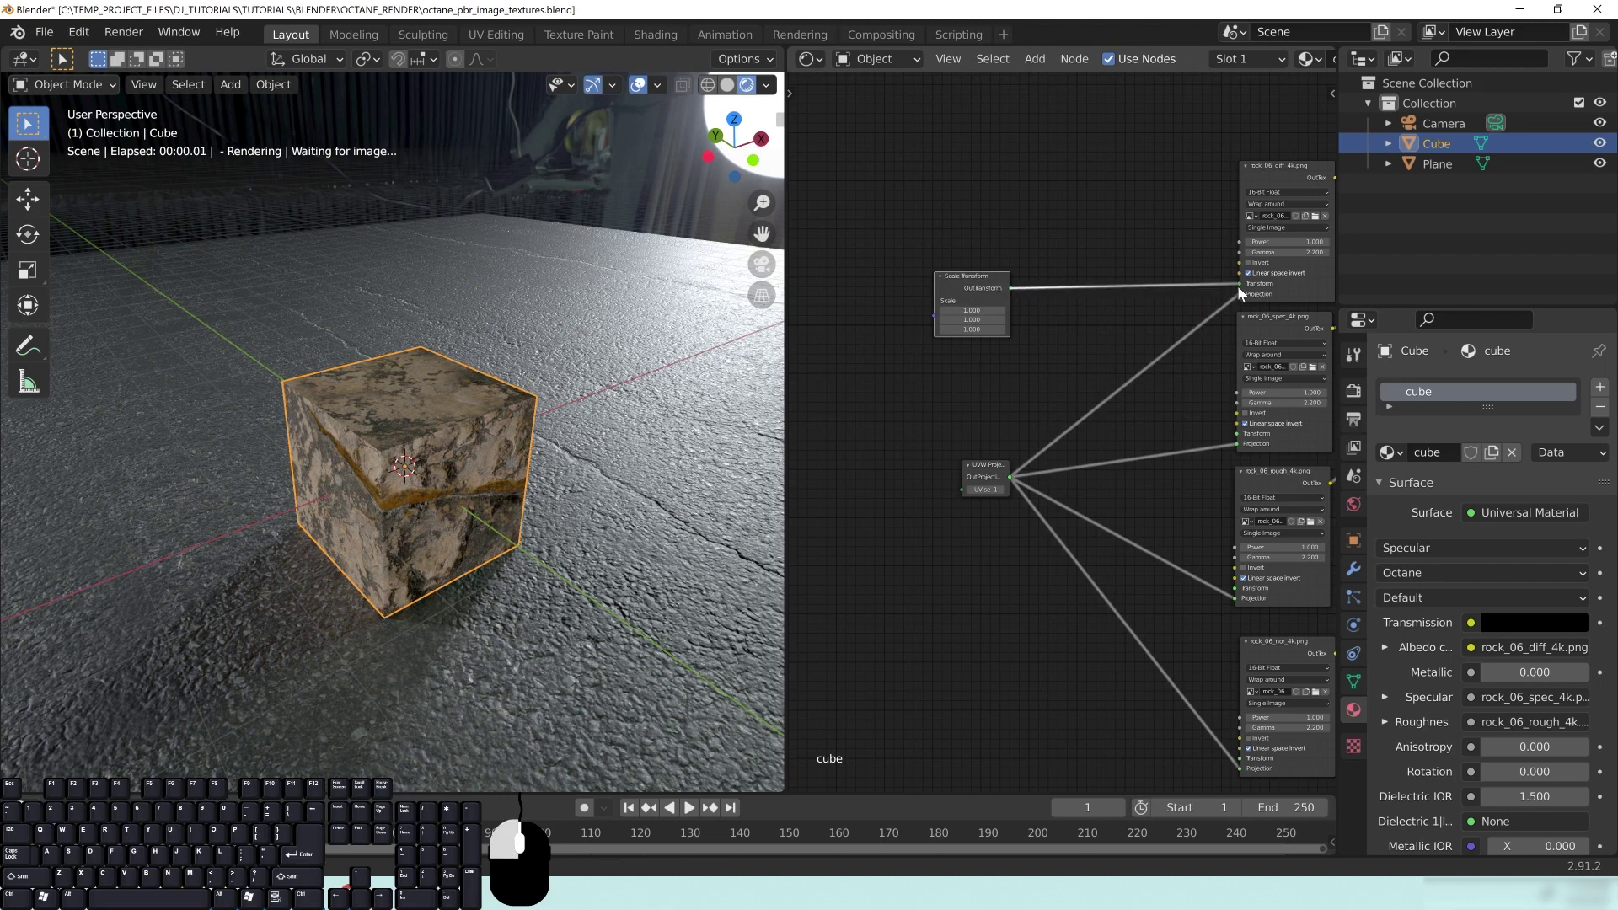
pyautogui.moveTo(1009, 288); pyautogui.dragTo(1243, 434)
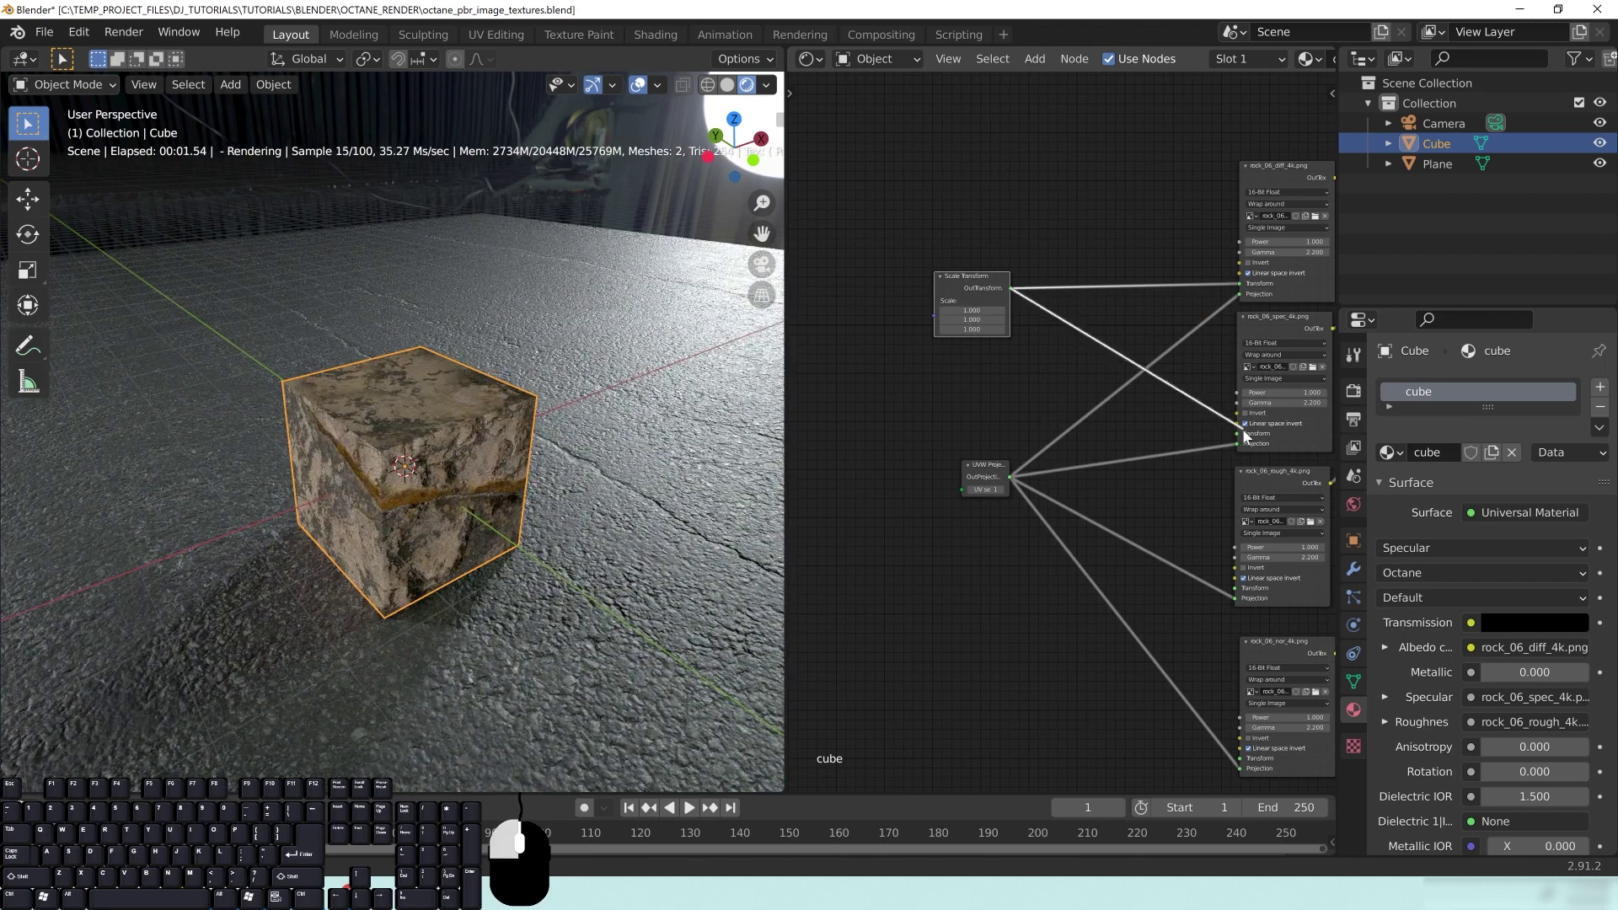
pyautogui.moveTo(1010, 288); pyautogui.dragTo(1235, 589)
pyautogui.moveTo(1010, 288); pyautogui.dragTo(1240, 761)
# Set the Scale Transform node's scale to 0.2 on all three axes
pyautogui.click(971, 311)
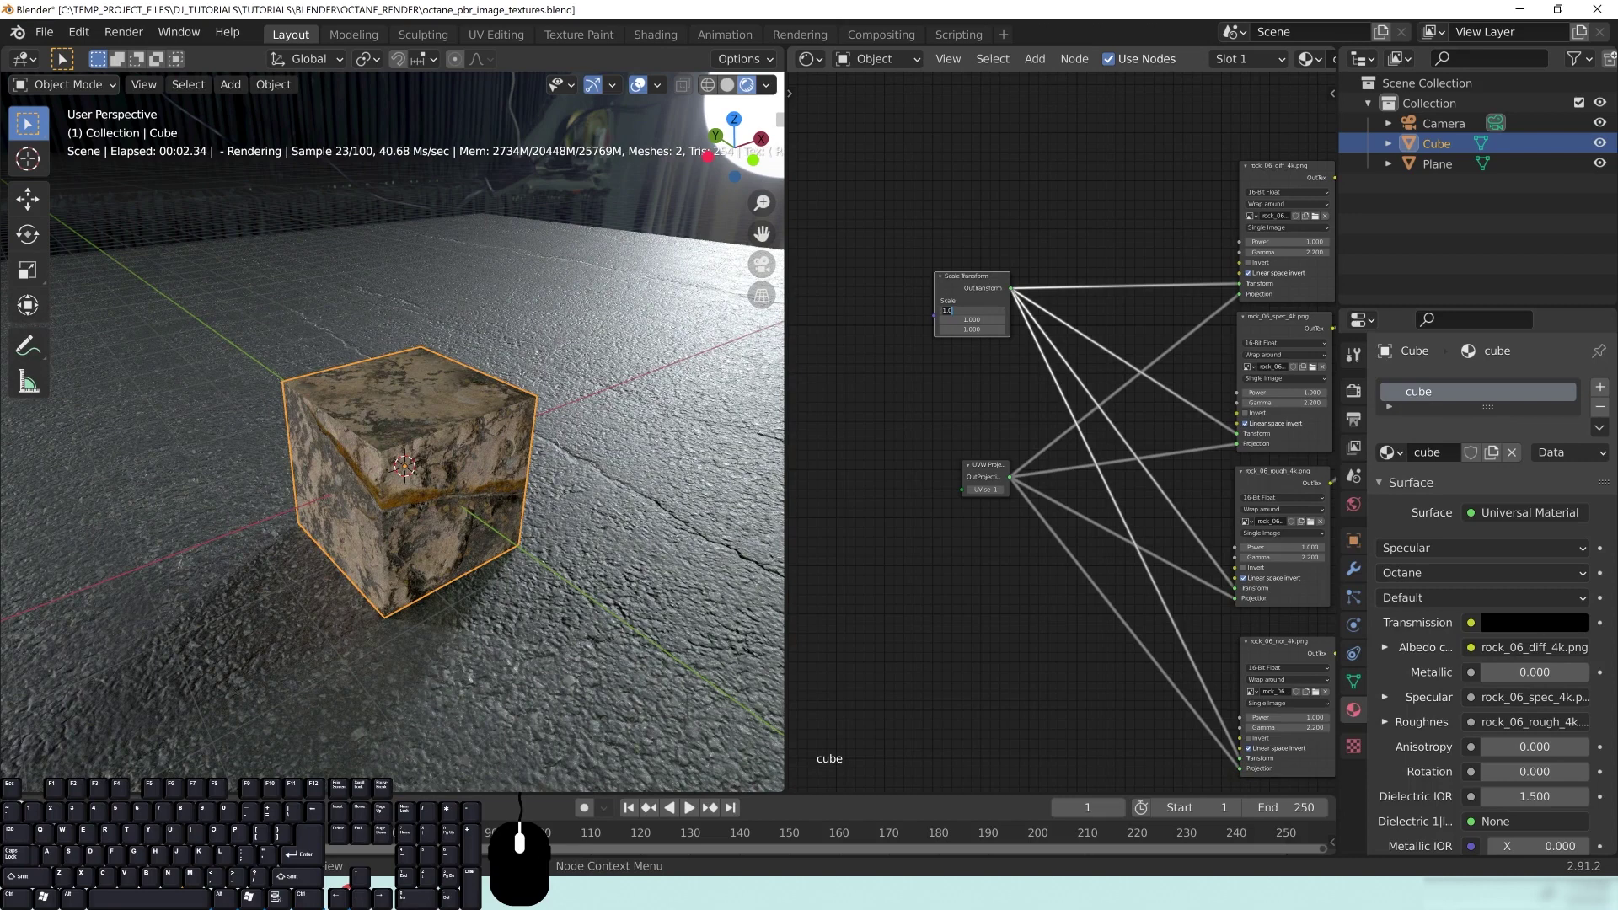
pyautogui.write('0.2')
pyautogui.press('Return')
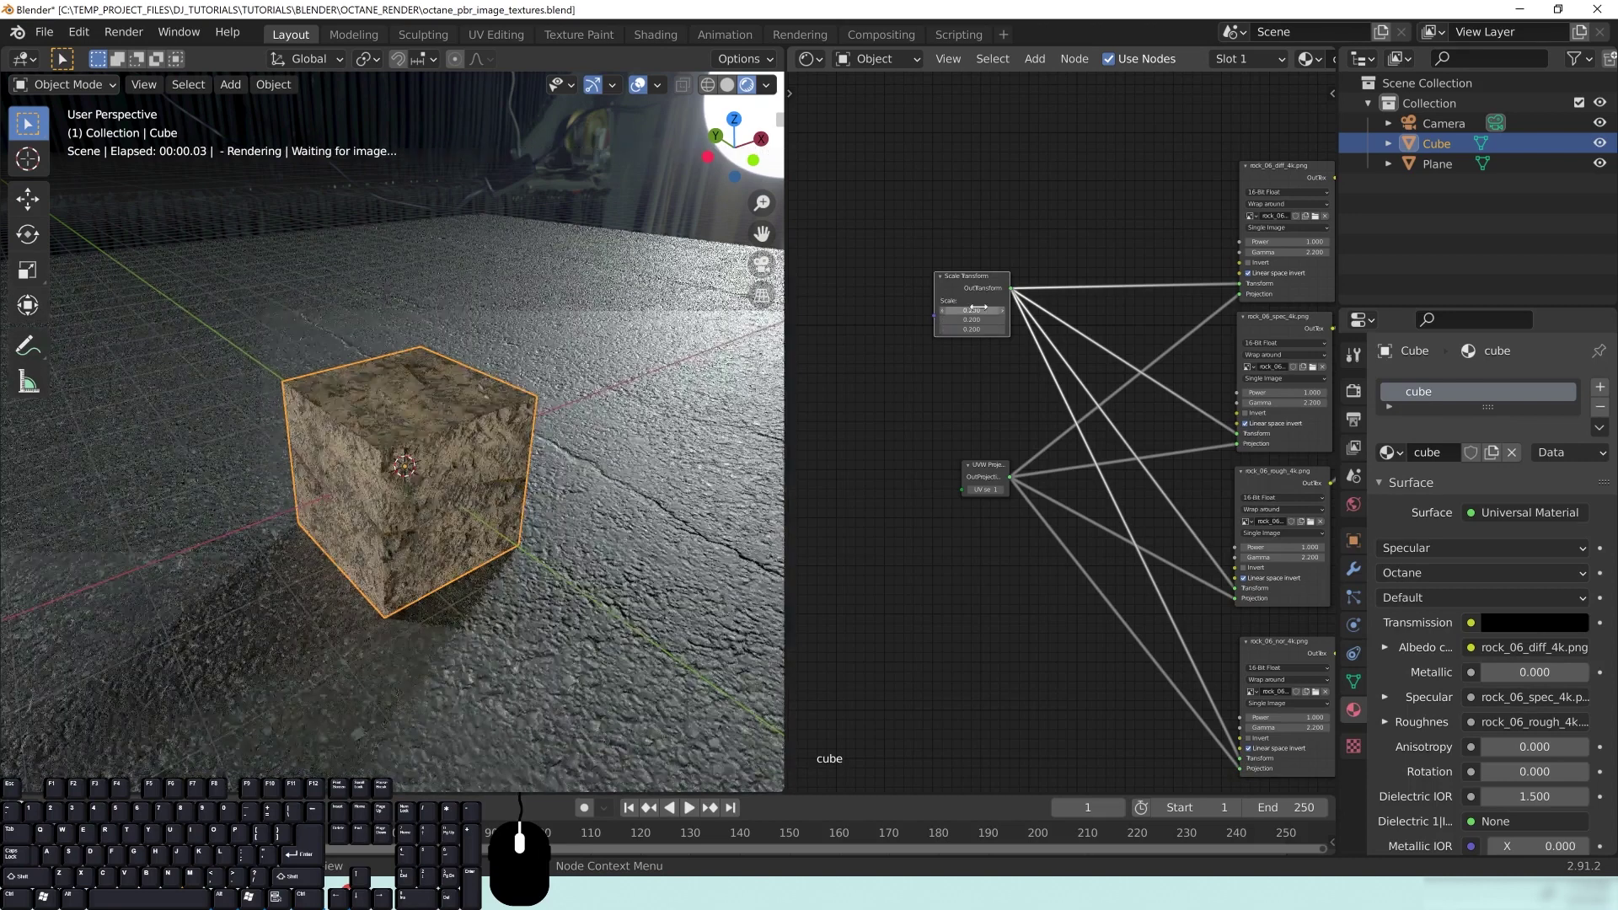
pyautogui.scroll(1, 544, 428)
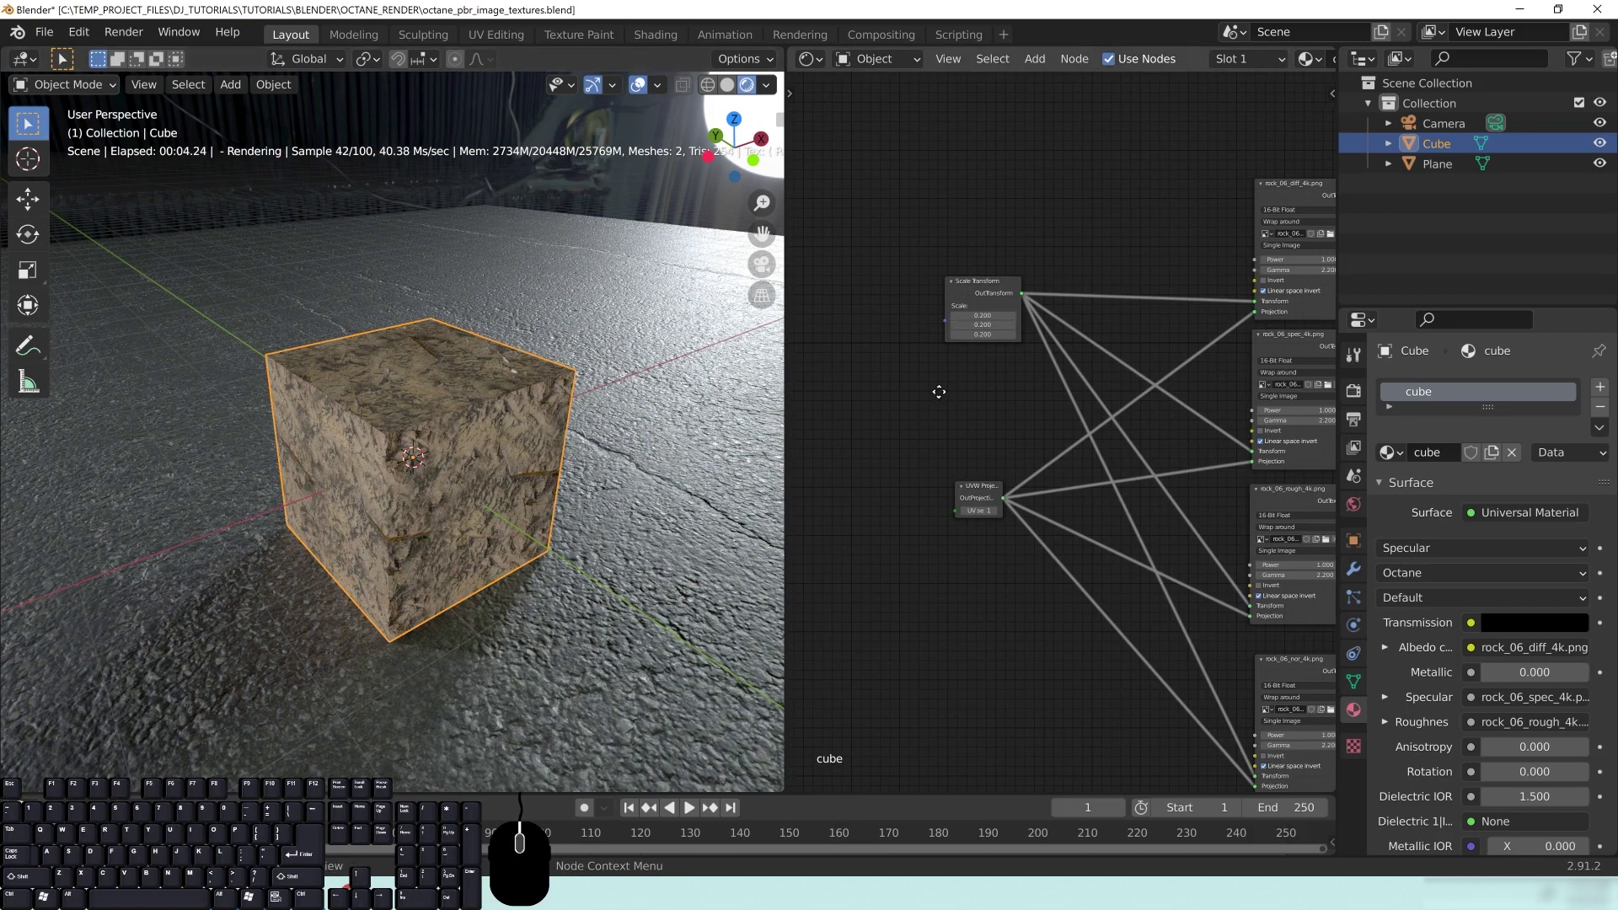
# Align the Scale Transform and UVW Projection nodes in a column and add an Octane Full Transform node before them
pyautogui.moveTo(971, 284); pyautogui.dragTo(877, 376)
pyautogui.click(877, 370)
pyautogui.moveTo(942, 373); pyautogui.dragTo(976, 359, button='middle')
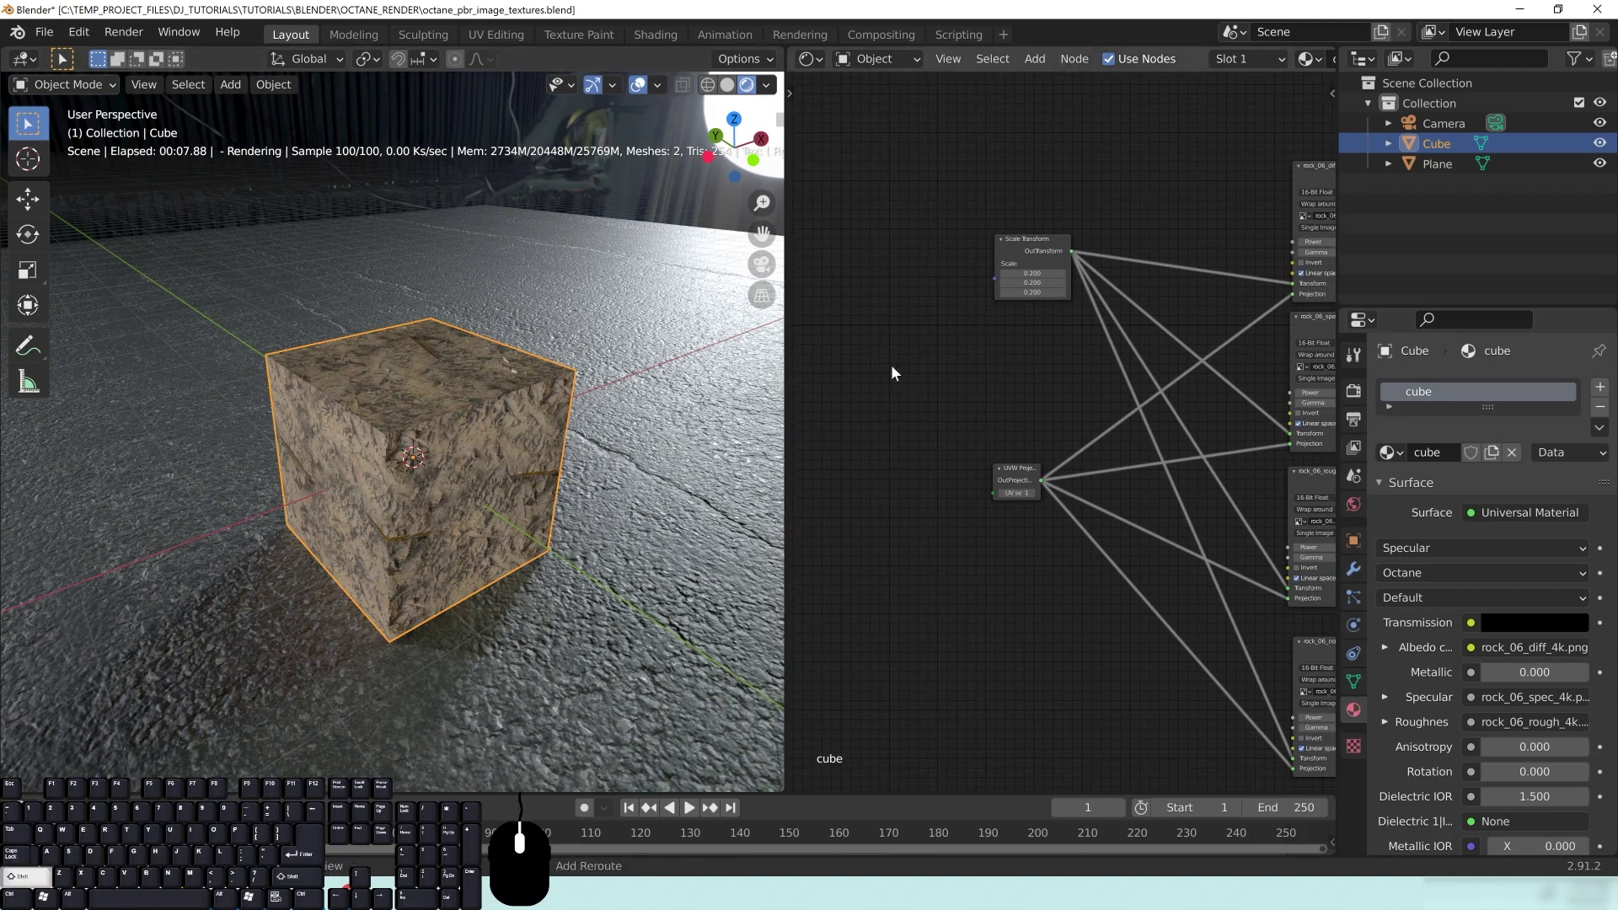
pyautogui.hotkey('shift', 'a')
pyautogui.moveTo(893, 371)
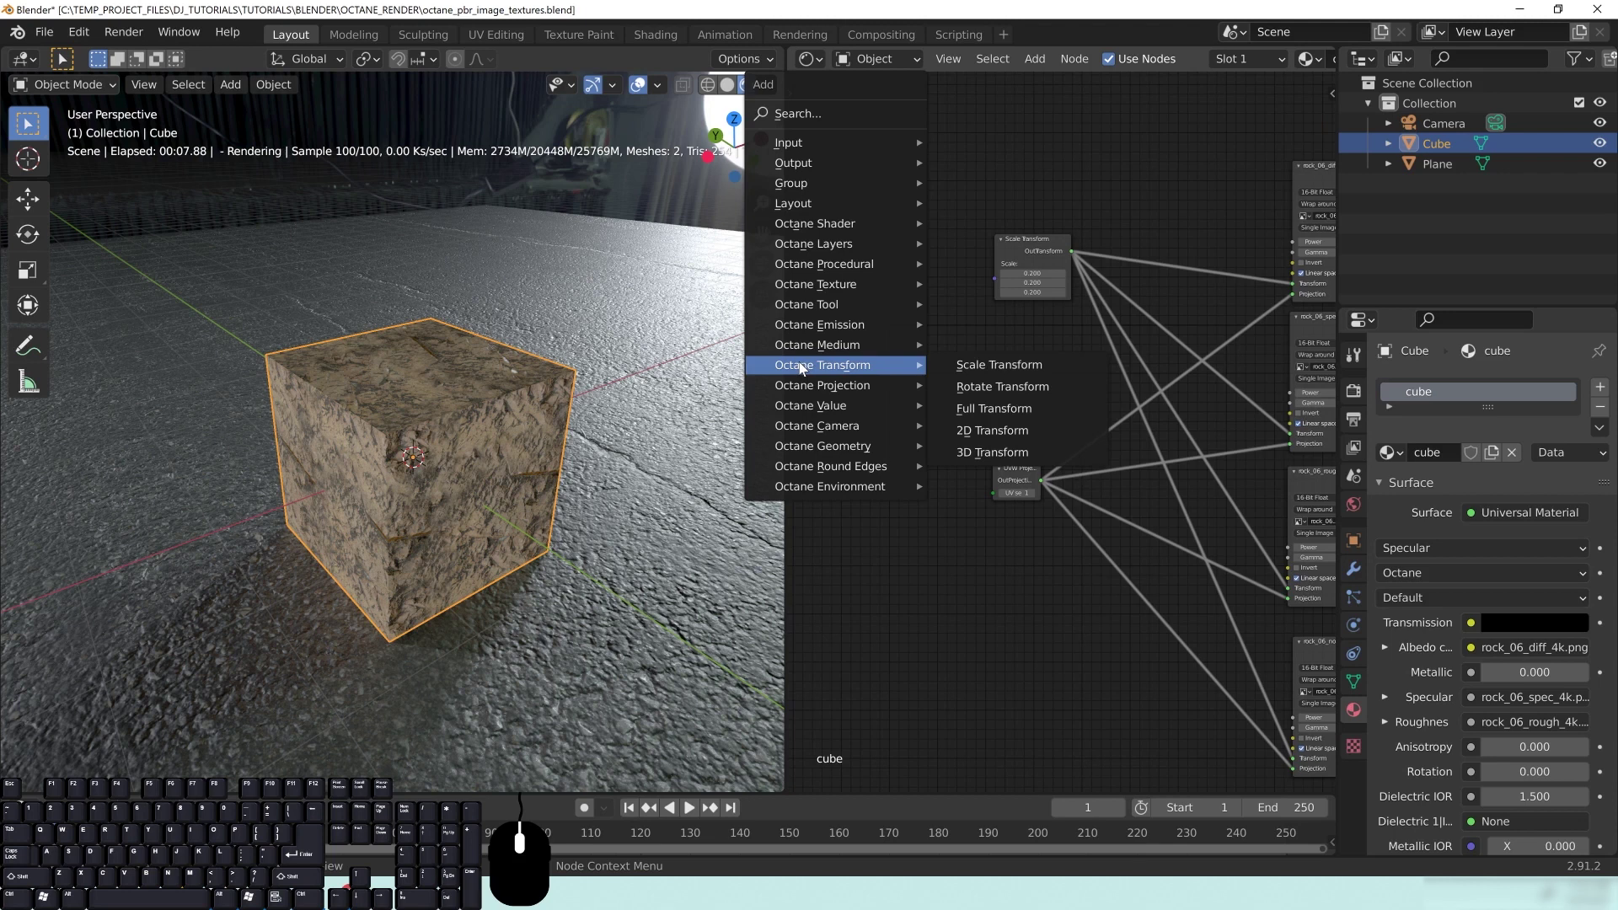
pyautogui.click(993, 407)
pyautogui.click(938, 297)
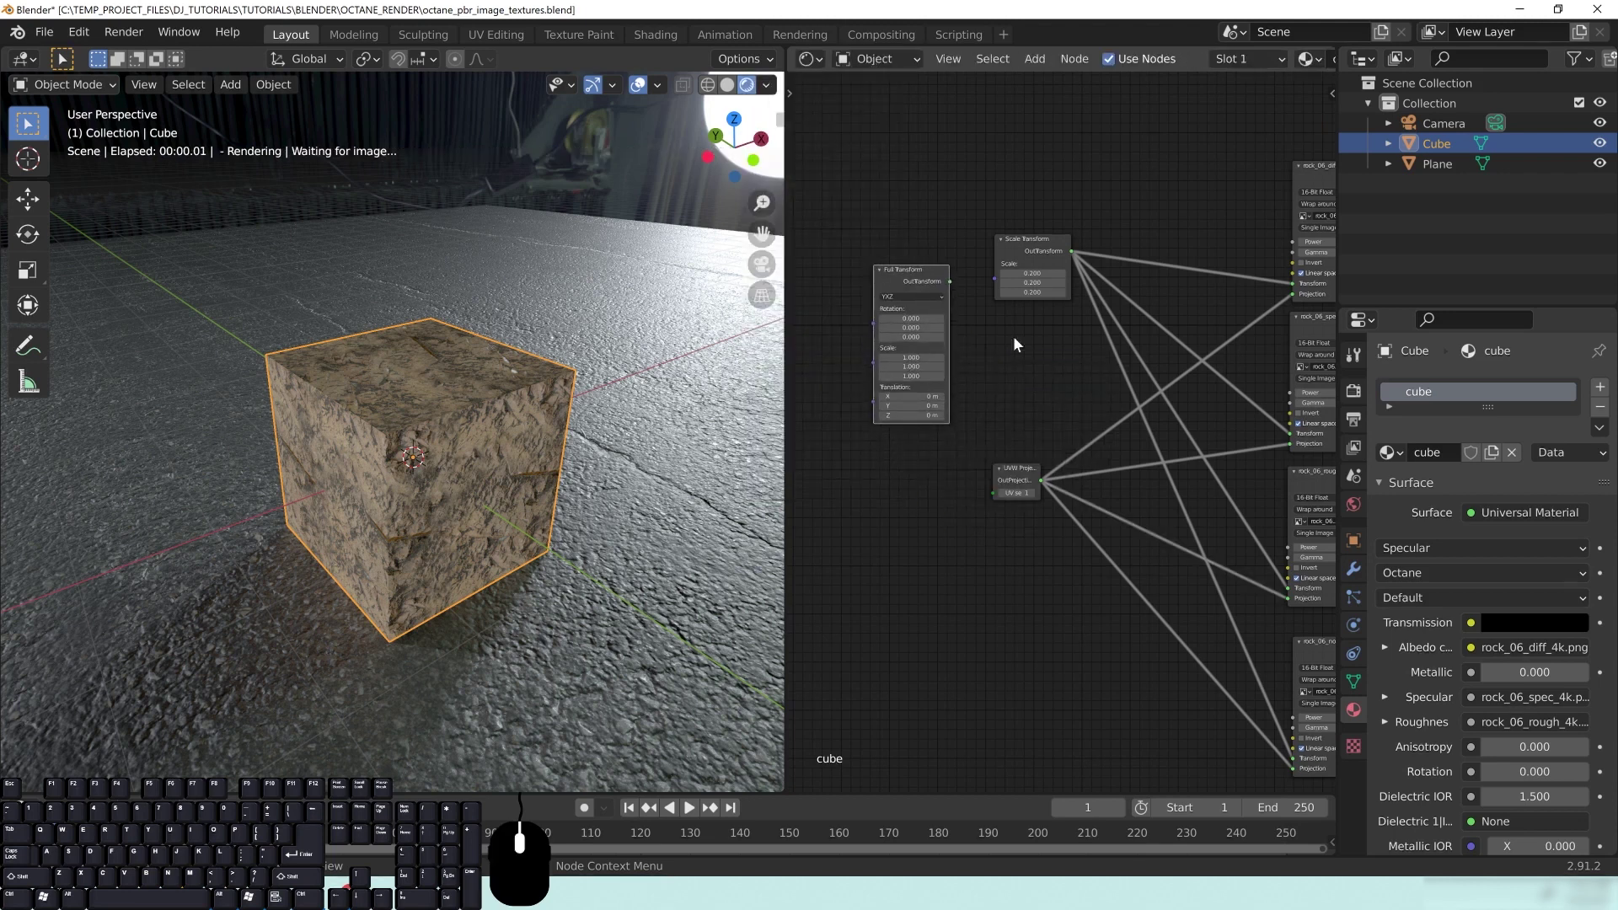
# Link the Full Transform node to the Transform input of all four image nodes, replacing the Scale Transform links
pyautogui.moveTo(1007, 320); pyautogui.dragTo(976, 277, button='middle')
pyautogui.moveTo(917, 238); pyautogui.dragTo(1259, 240)
pyautogui.moveTo(916, 237); pyautogui.dragTo(1260, 390)
pyautogui.moveTo(917, 239); pyautogui.dragTo(1259, 545)
pyautogui.moveTo(916, 237); pyautogui.dragTo(1261, 716)
# Delete the disconnected Scale Transform node
pyautogui.moveTo(1001, 197); pyautogui.dragTo(1027, 203)
pyautogui.moveTo(1043, 444); pyautogui.dragTo(1011, 229)
pyautogui.rightClick(1011, 229)
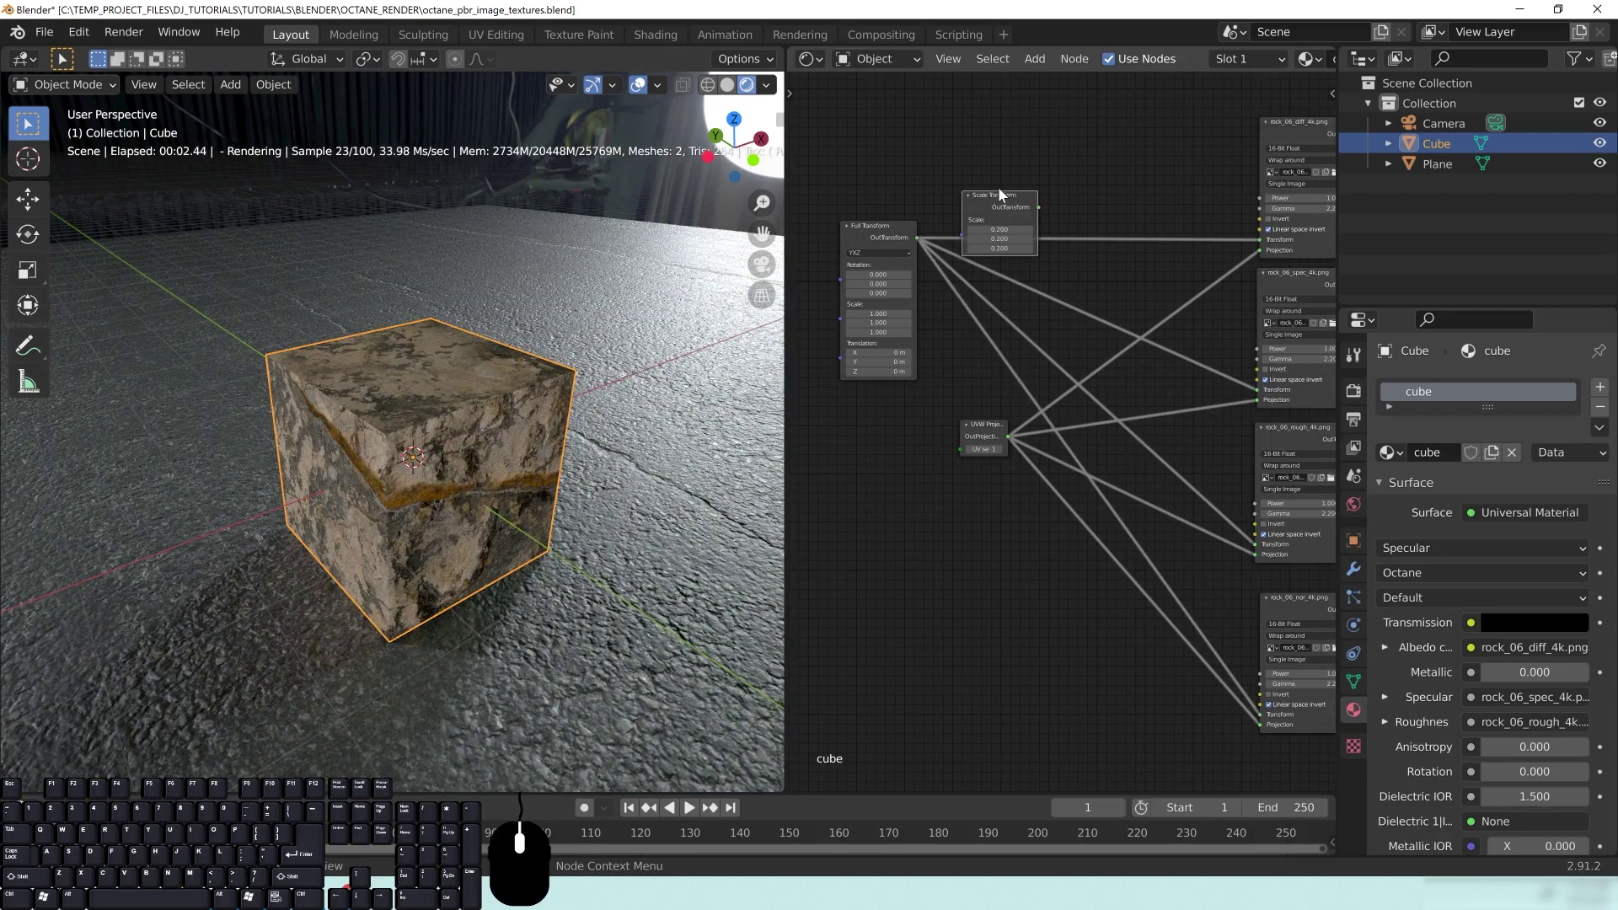
pyautogui.press('x')
# Place the Full Transform node above the UVW Projection node and set its X, Y and Z translation to 1 m
pyautogui.moveTo(877, 227); pyautogui.dragTo(993, 237)
pyautogui.moveTo(1030, 536); pyautogui.dragTo(998, 576, button='middle')
pyautogui.scroll(5, 959, 497)
pyautogui.moveTo(957, 493); pyautogui.dragTo(972, 491, button='middle')
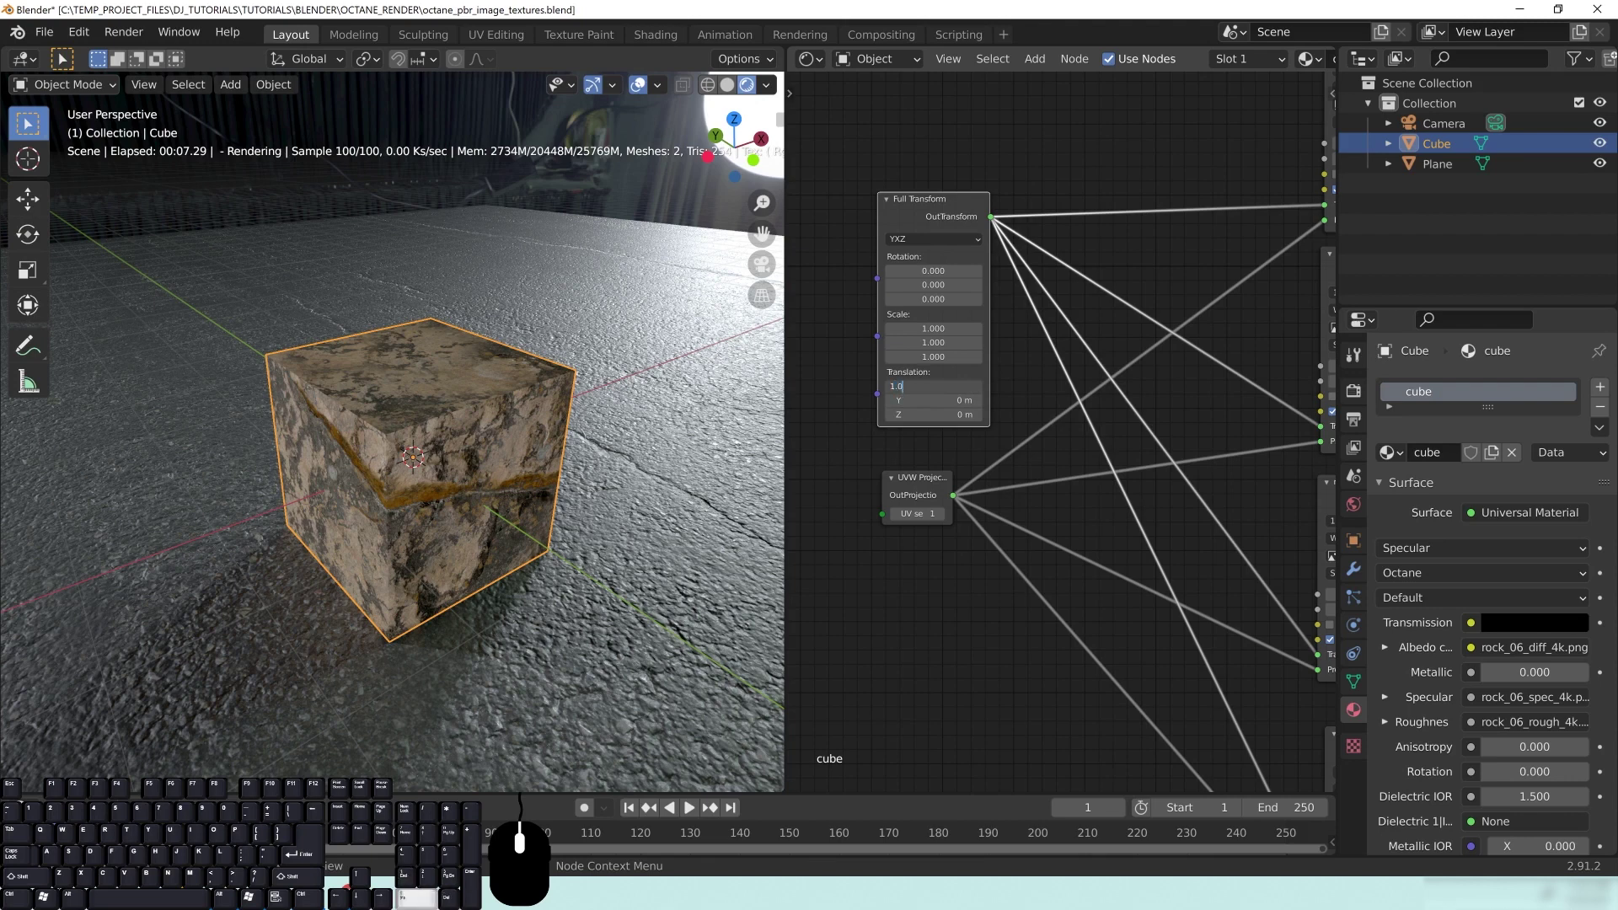
pyautogui.press('Return')
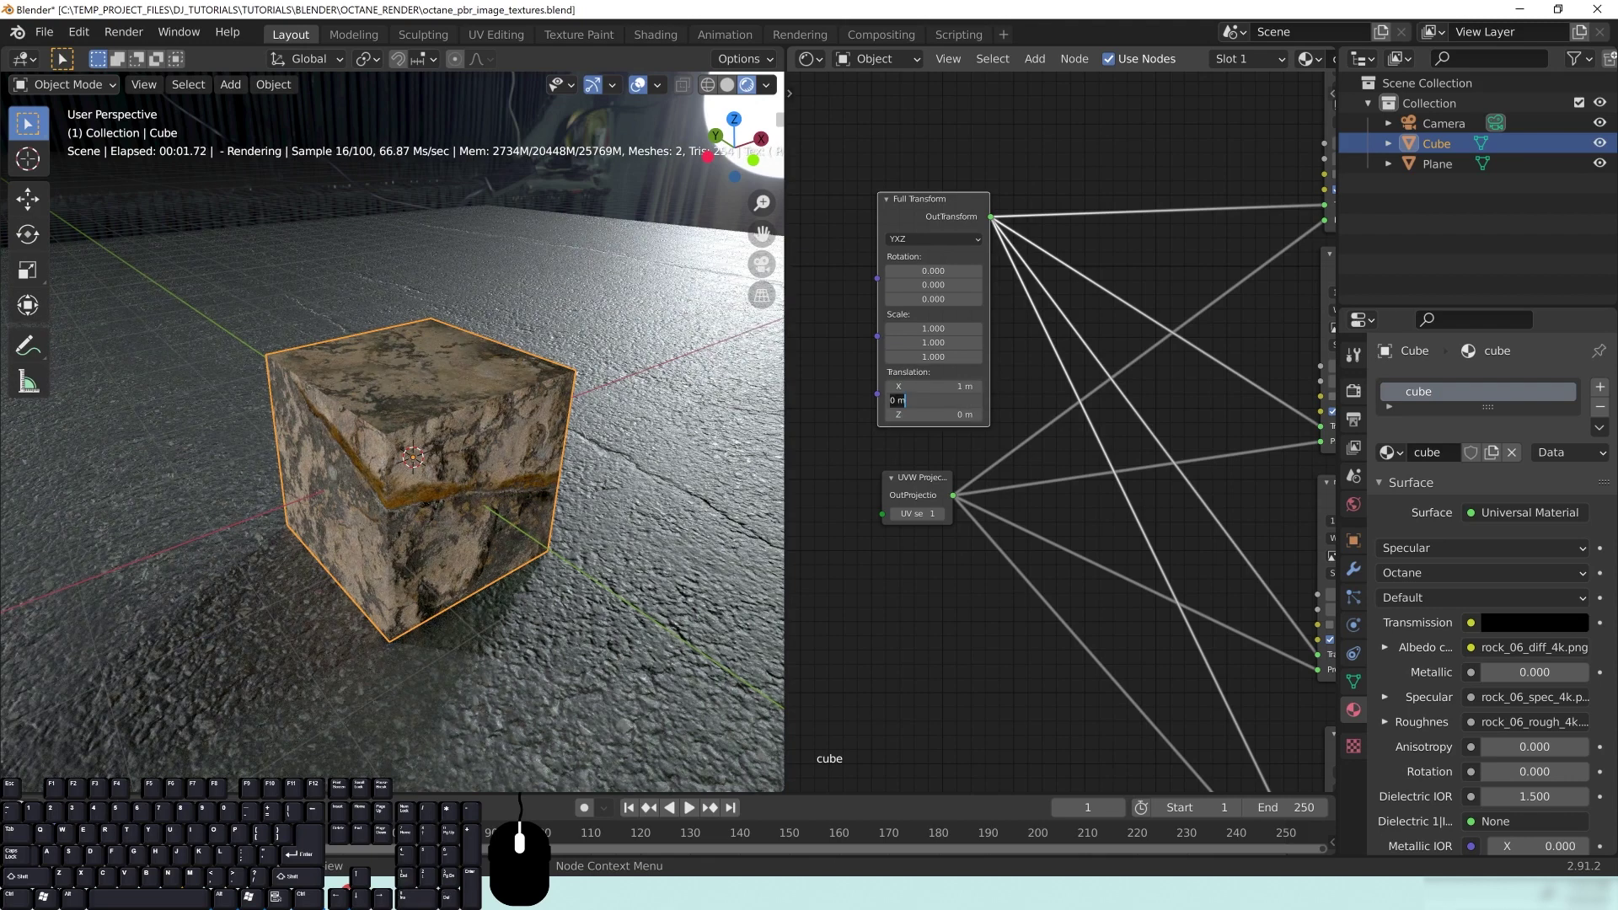
pyautogui.write('1')
pyautogui.press('Tab')
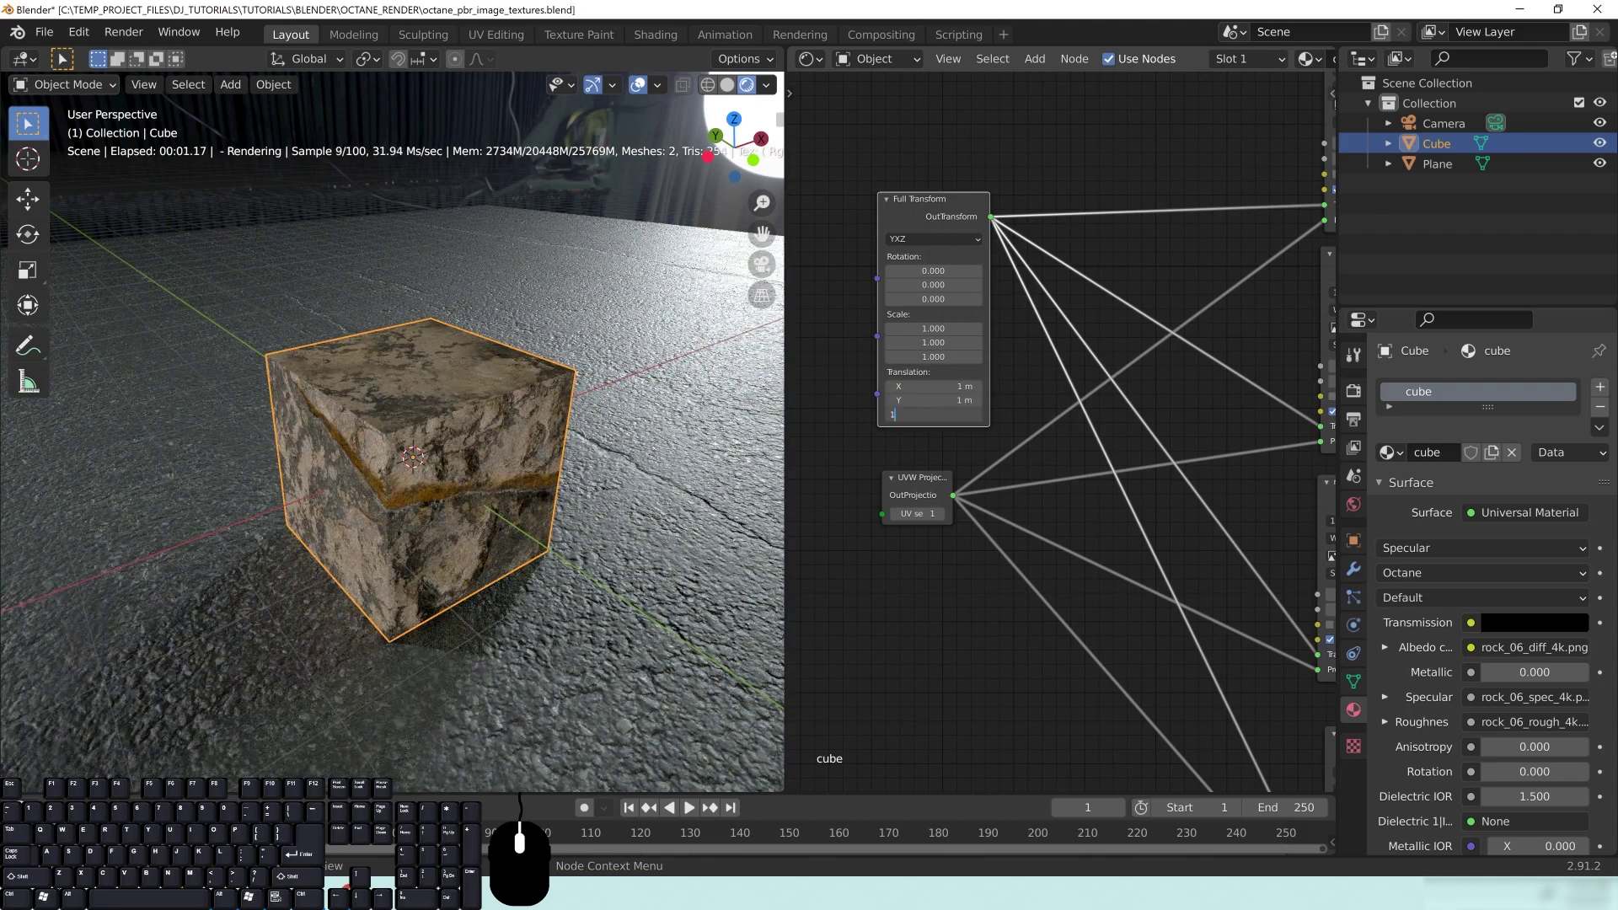
pyautogui.write('1')
pyautogui.press('Return')
# Set the Full Transform rotation to 17.6, 12.6 and 41.6, and move the UVW Projection node slightly lower
pyautogui.moveTo(937, 285); pyautogui.dragTo(1047, 271)
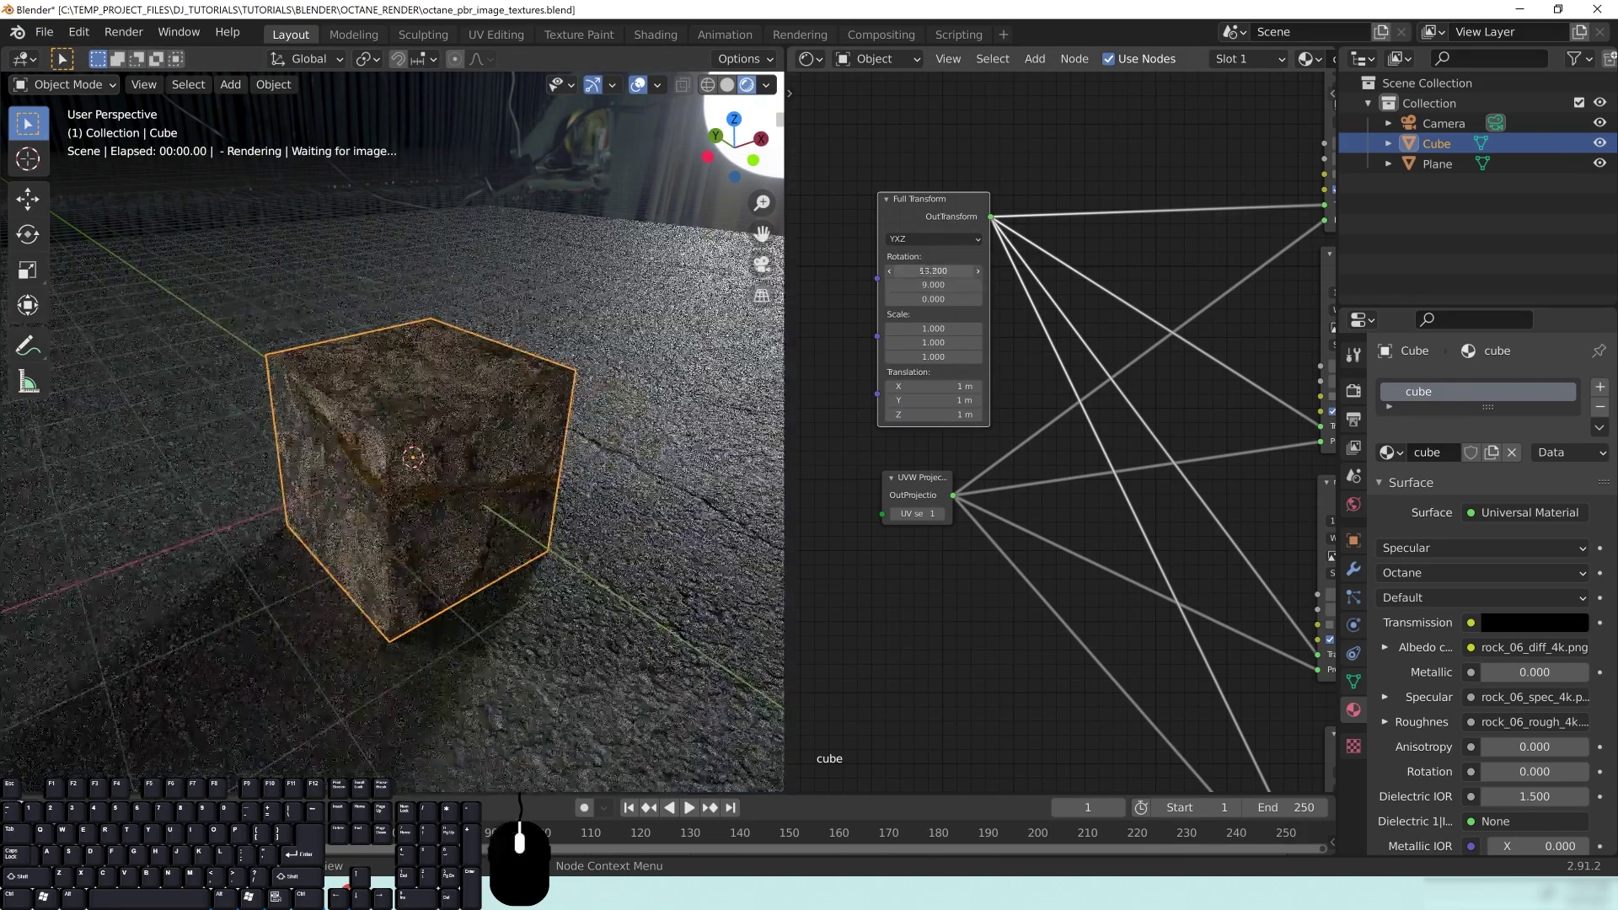
pyautogui.moveTo(933, 299)
pyautogui.mouseDown()
pyautogui.moveTo(1049, 299)
pyautogui.moveTo(953, 299)
pyautogui.moveTo(937, 270)
pyautogui.mouseUp()
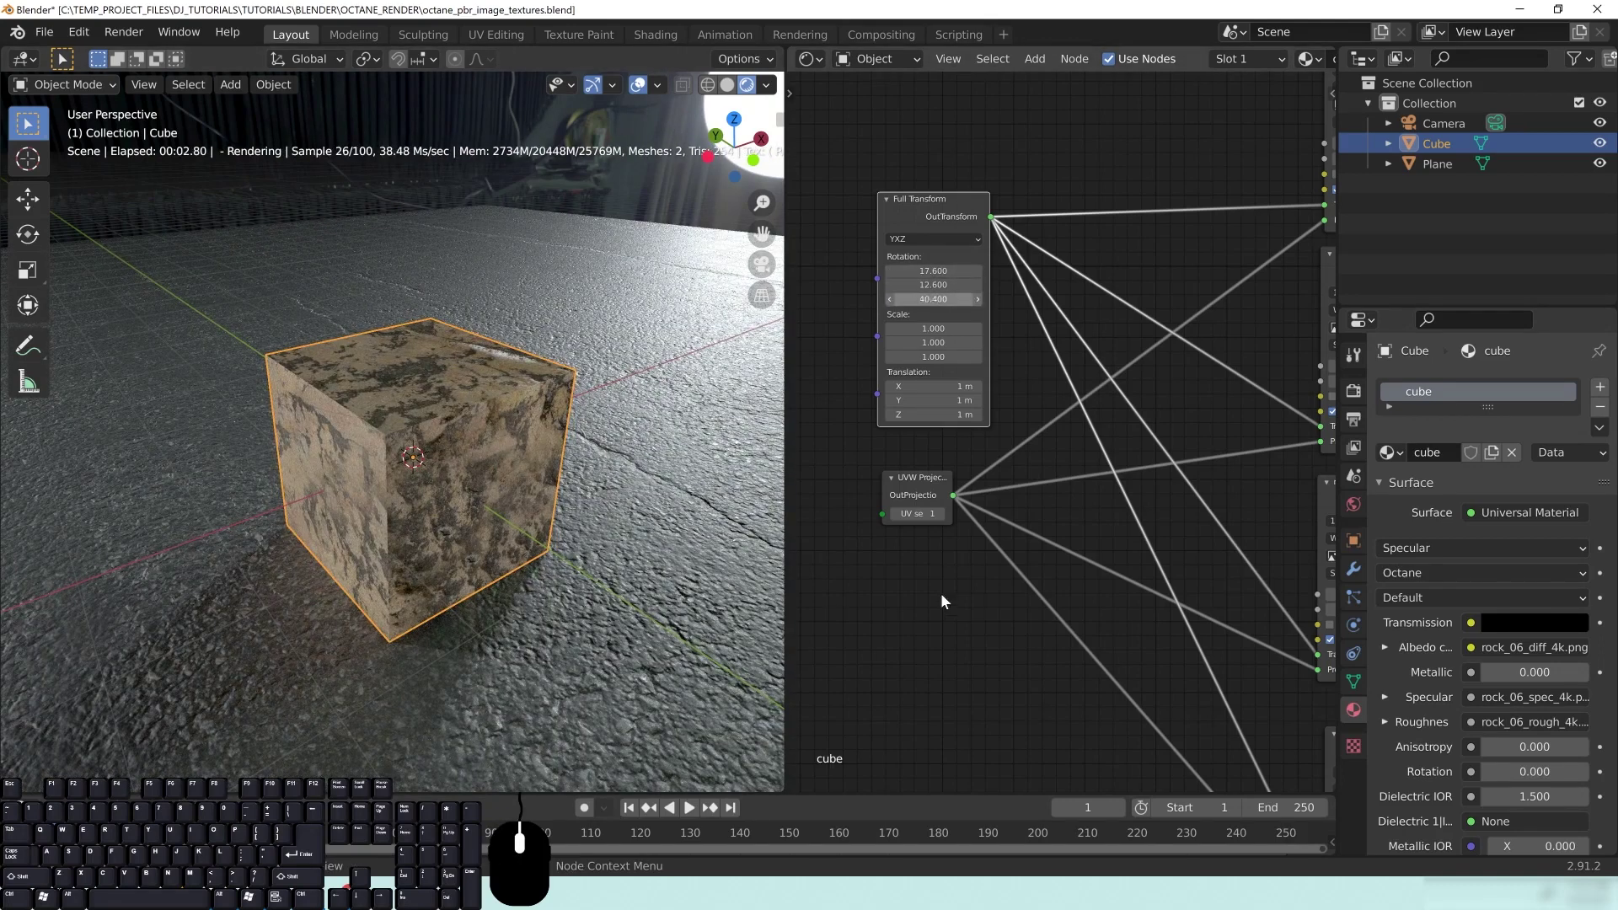
pyautogui.moveTo(925, 487); pyautogui.dragTo(927, 502)
pyautogui.moveTo(917, 291)
pyautogui.mouseDown()
pyautogui.moveTo(869, 293)
pyautogui.moveTo(921, 299)
pyautogui.mouseUp()
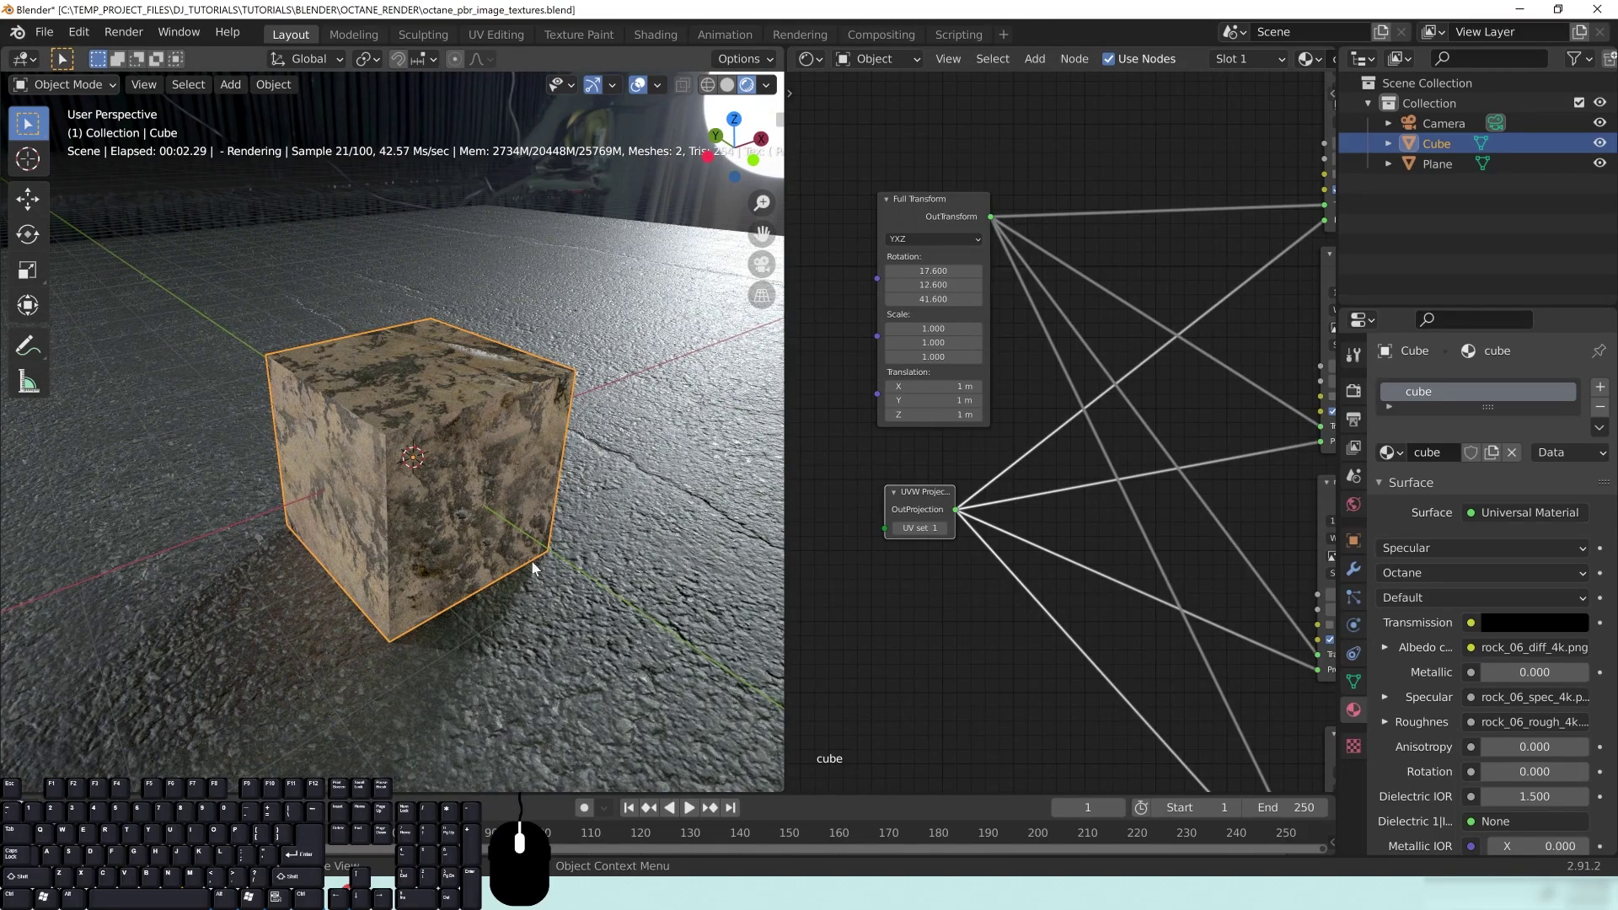
# Set the Full Transform rotation to 0, 0 and 18.2, and move the UVW Projection node slightly
pyautogui.scroll(-5, 421, 444)
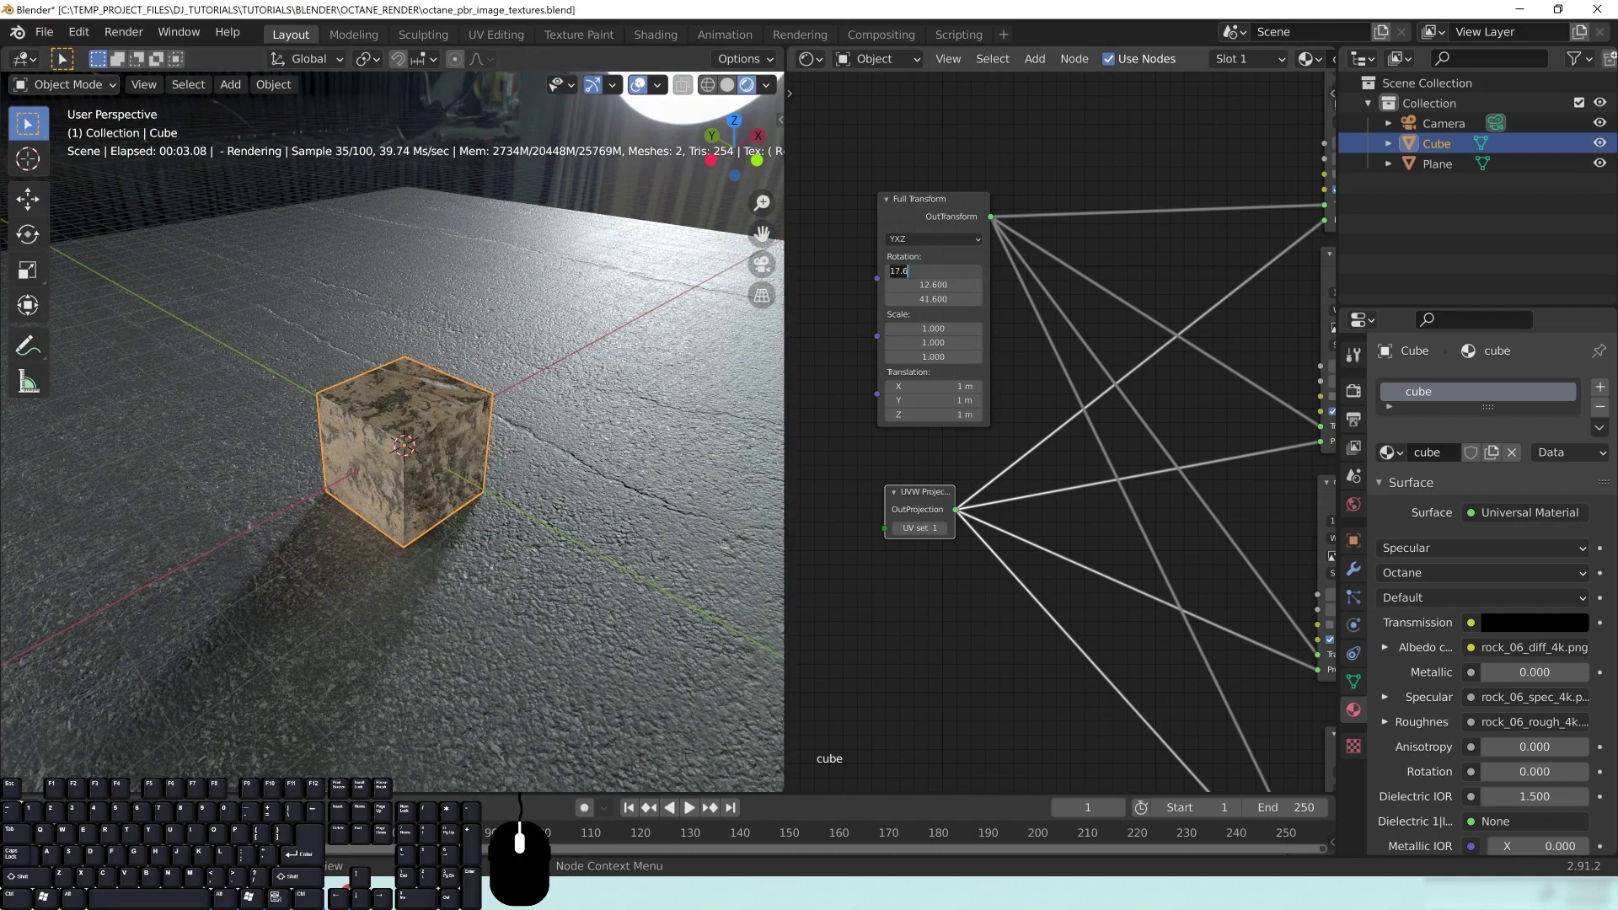
pyautogui.press('Return')
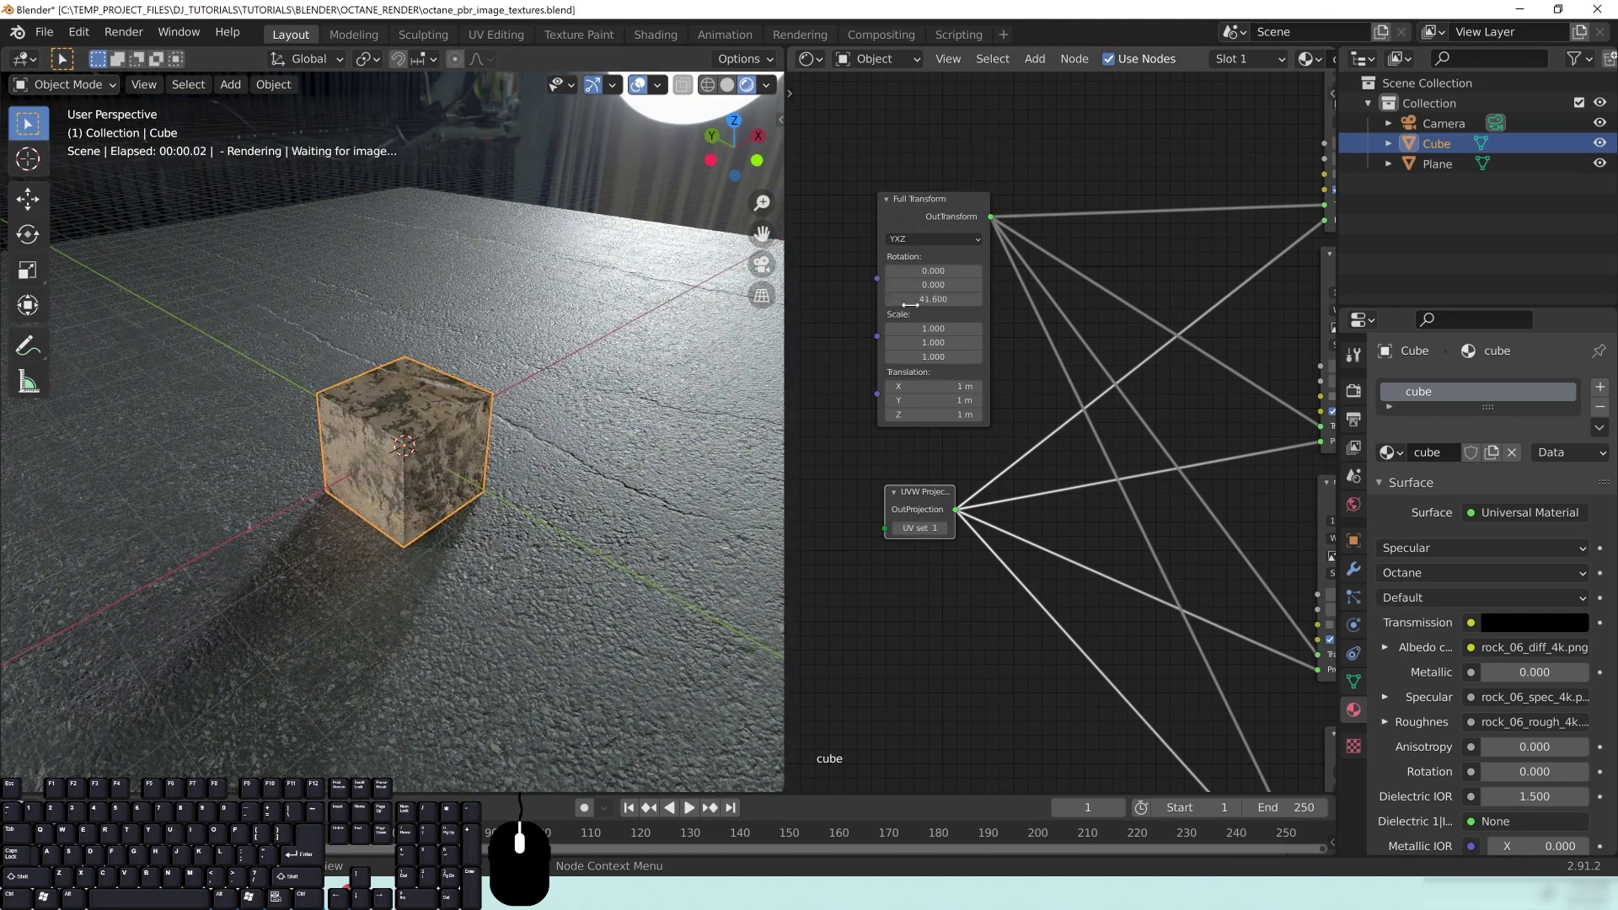
pyautogui.moveTo(938, 301); pyautogui.dragTo(876, 302)
pyautogui.moveTo(910, 512)
pyautogui.mouseDown()
pyautogui.moveTo(925, 518)
pyautogui.moveTo(911, 480)
pyautogui.mouseUp()
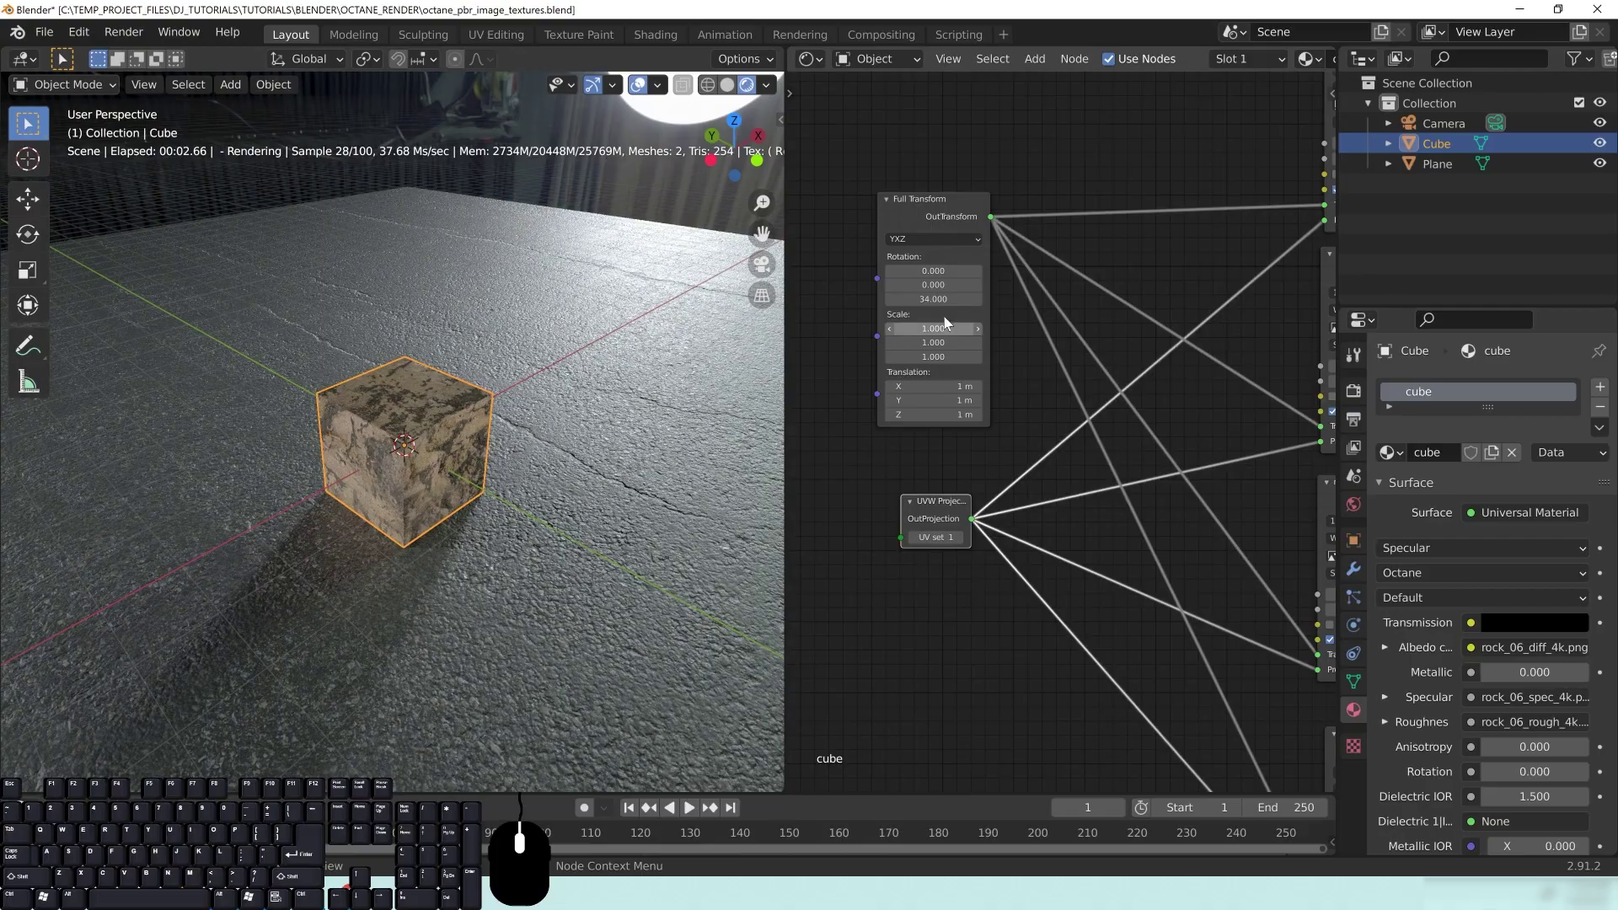
pyautogui.moveTo(926, 300); pyautogui.dragTo(793, 300)
# Set the Full Transform X translation to 19.2 m and check the rock texture on the cube
pyautogui.scroll(3, 432, 566)
pyautogui.moveTo(931, 387); pyautogui.dragTo(995, 387)
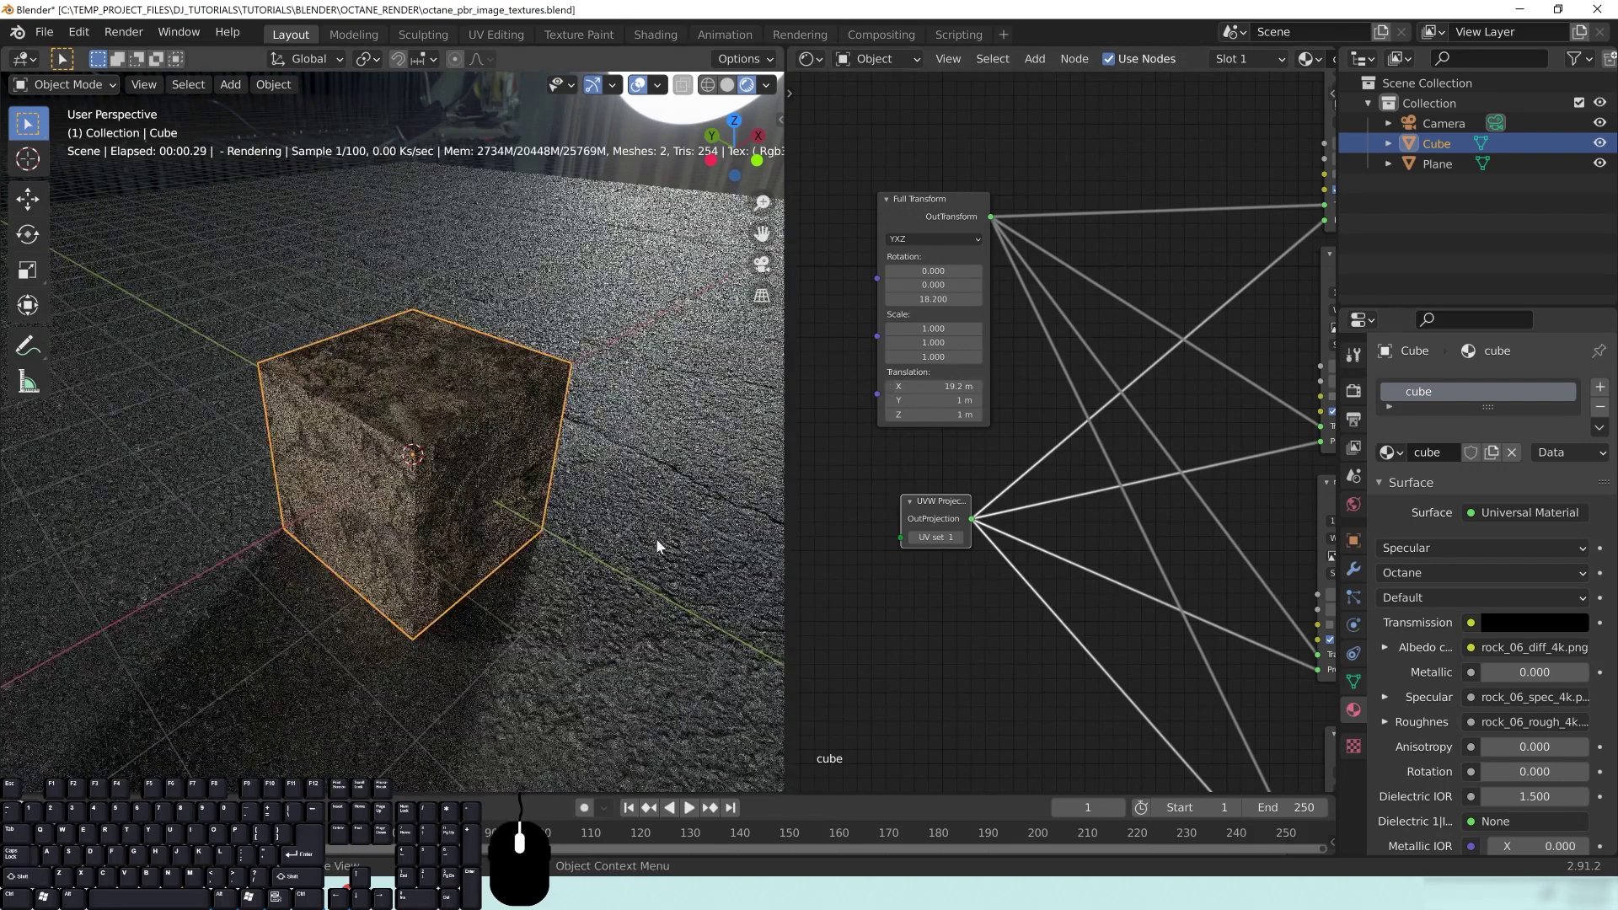
pyautogui.moveTo(467, 475); pyautogui.dragTo(637, 459, button='middle')
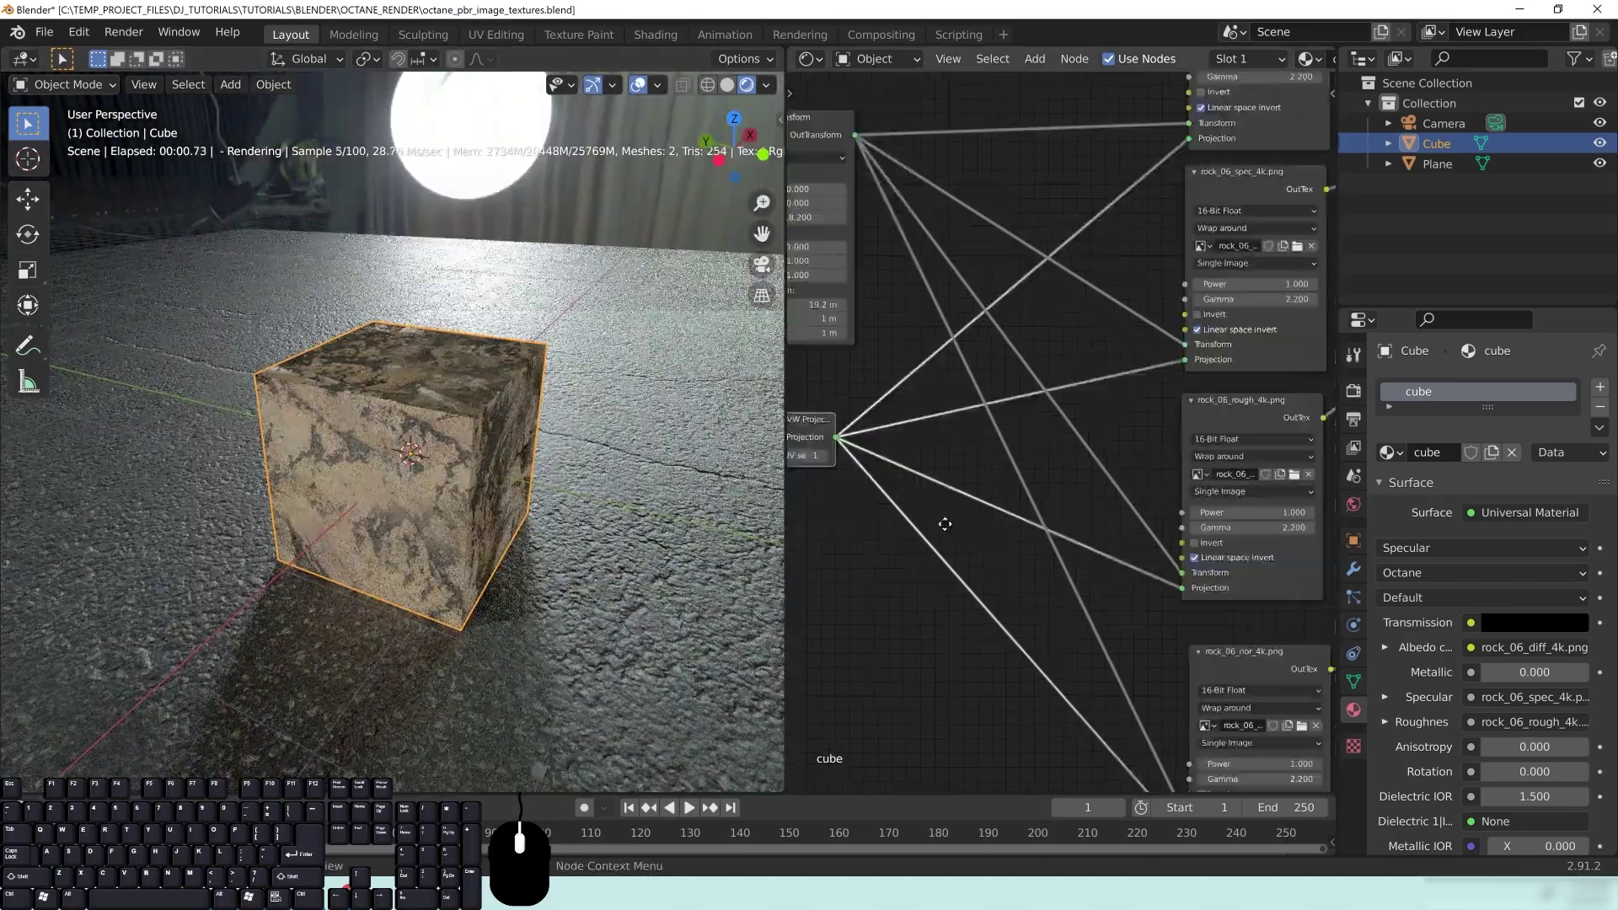
pyautogui.scroll(-4, 440, 467)
pyautogui.scroll(-2, 516, 452)
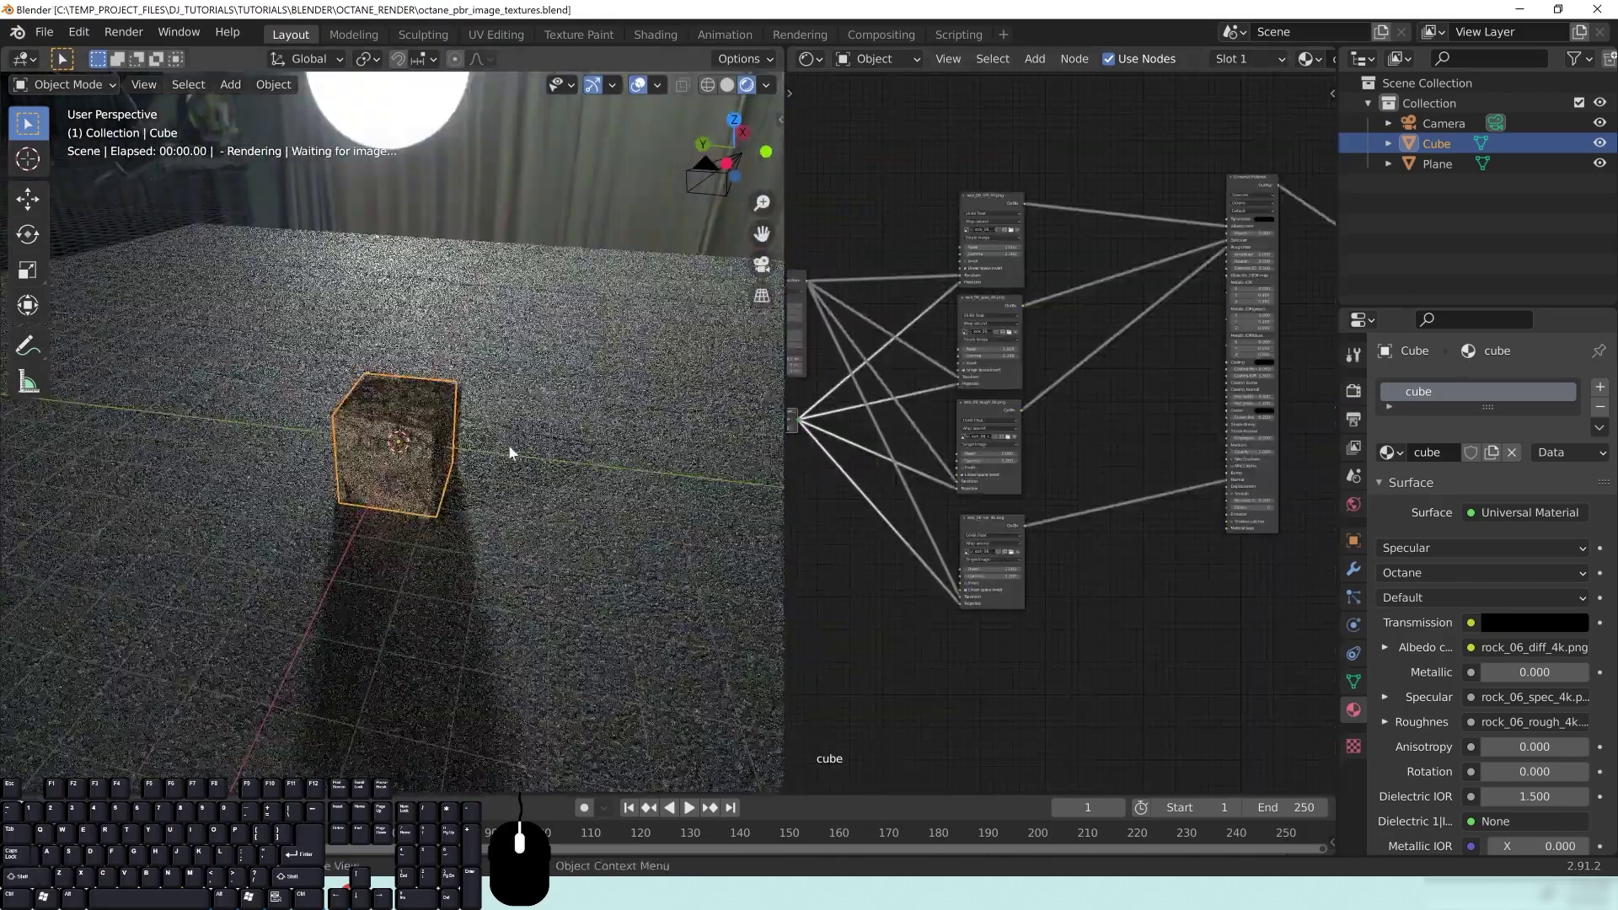
# Switch the viewport to solid shading and move the cube about 7.94 m along the Y axis
pyautogui.press('z')
pyautogui.click(497, 460)
pyautogui.press('g')
pyautogui.press('x')
pyautogui.press('y')
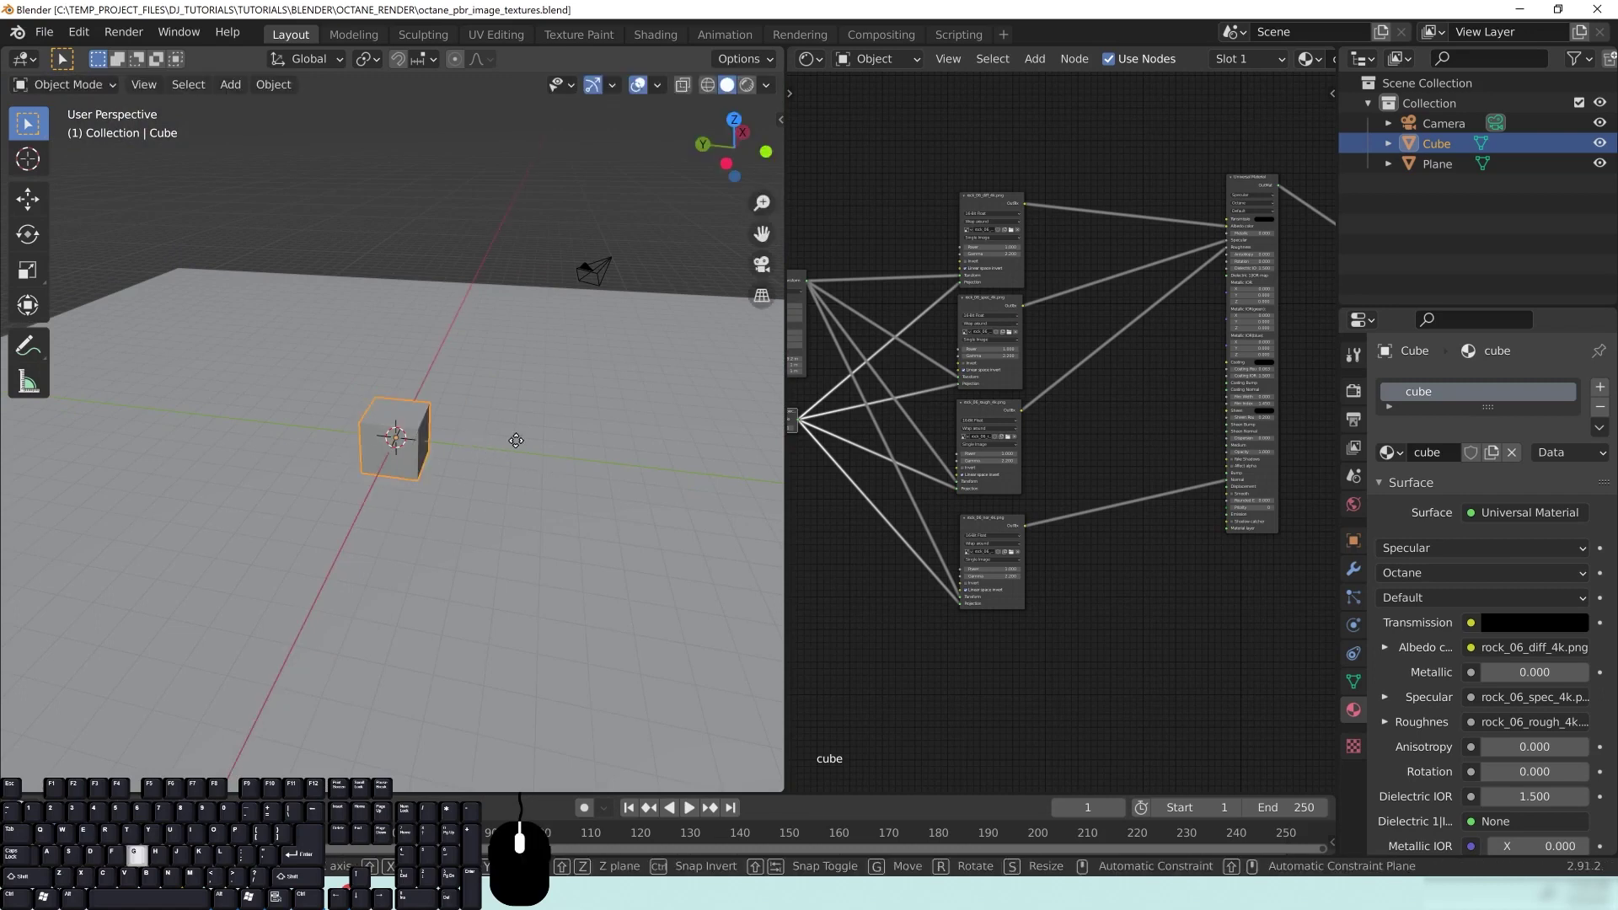
pyautogui.click(315, 403)
# Add a cylinder mesh at the world origin with 32 vertices, 1 m radius and 2 m depth
pyautogui.hotkey('shift', 'a')
pyautogui.moveTo(448, 464)
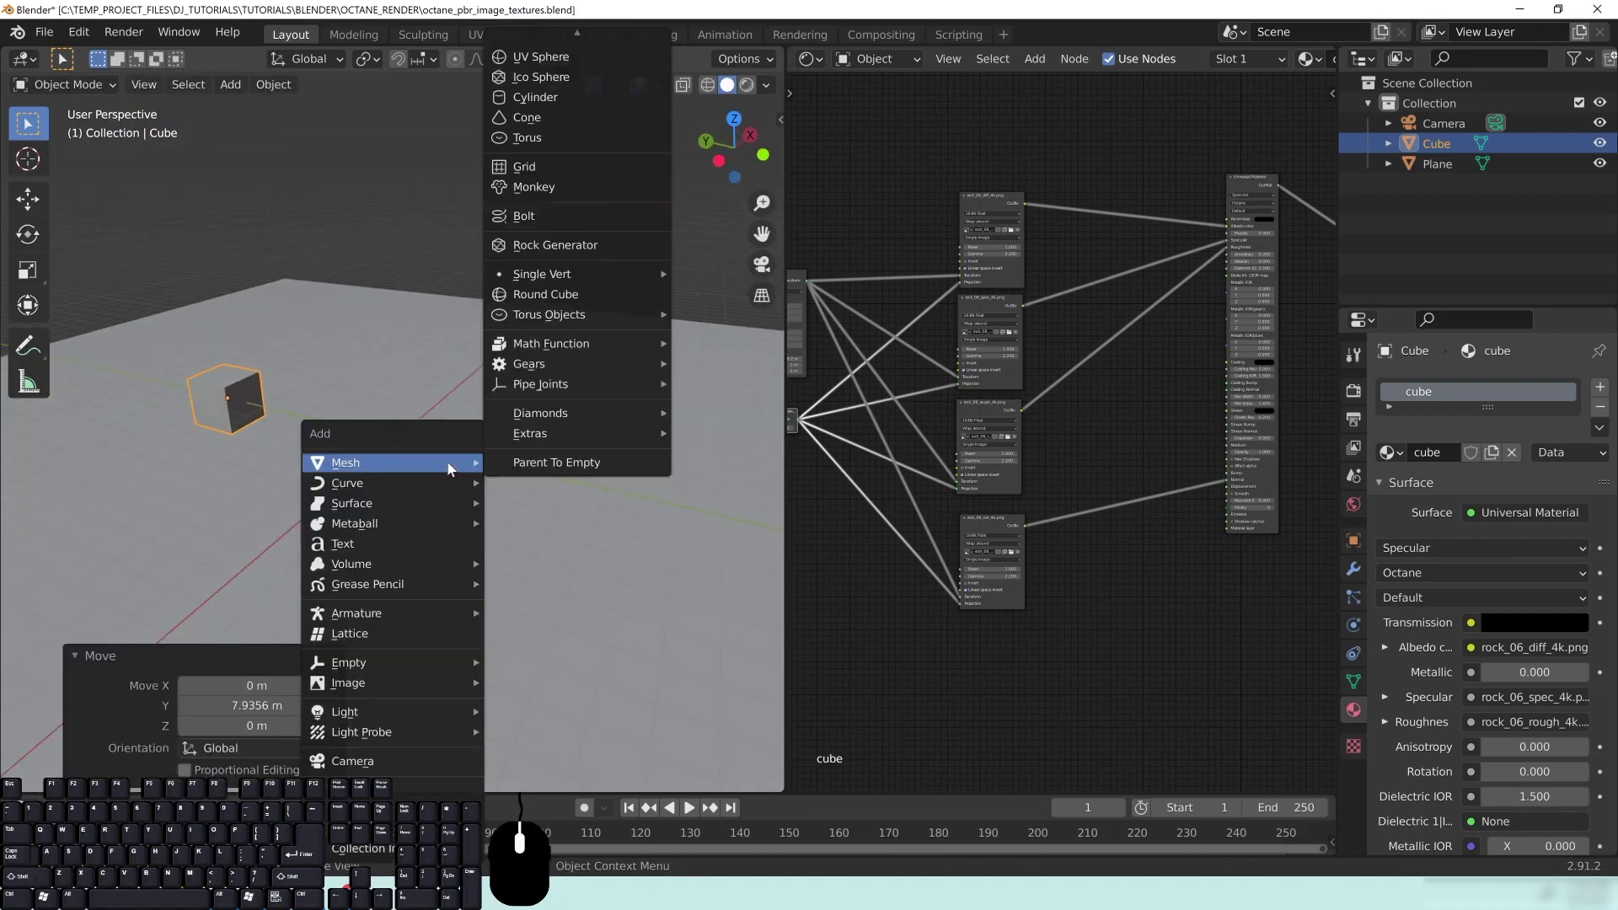
pyautogui.scroll(3, 614, 93)
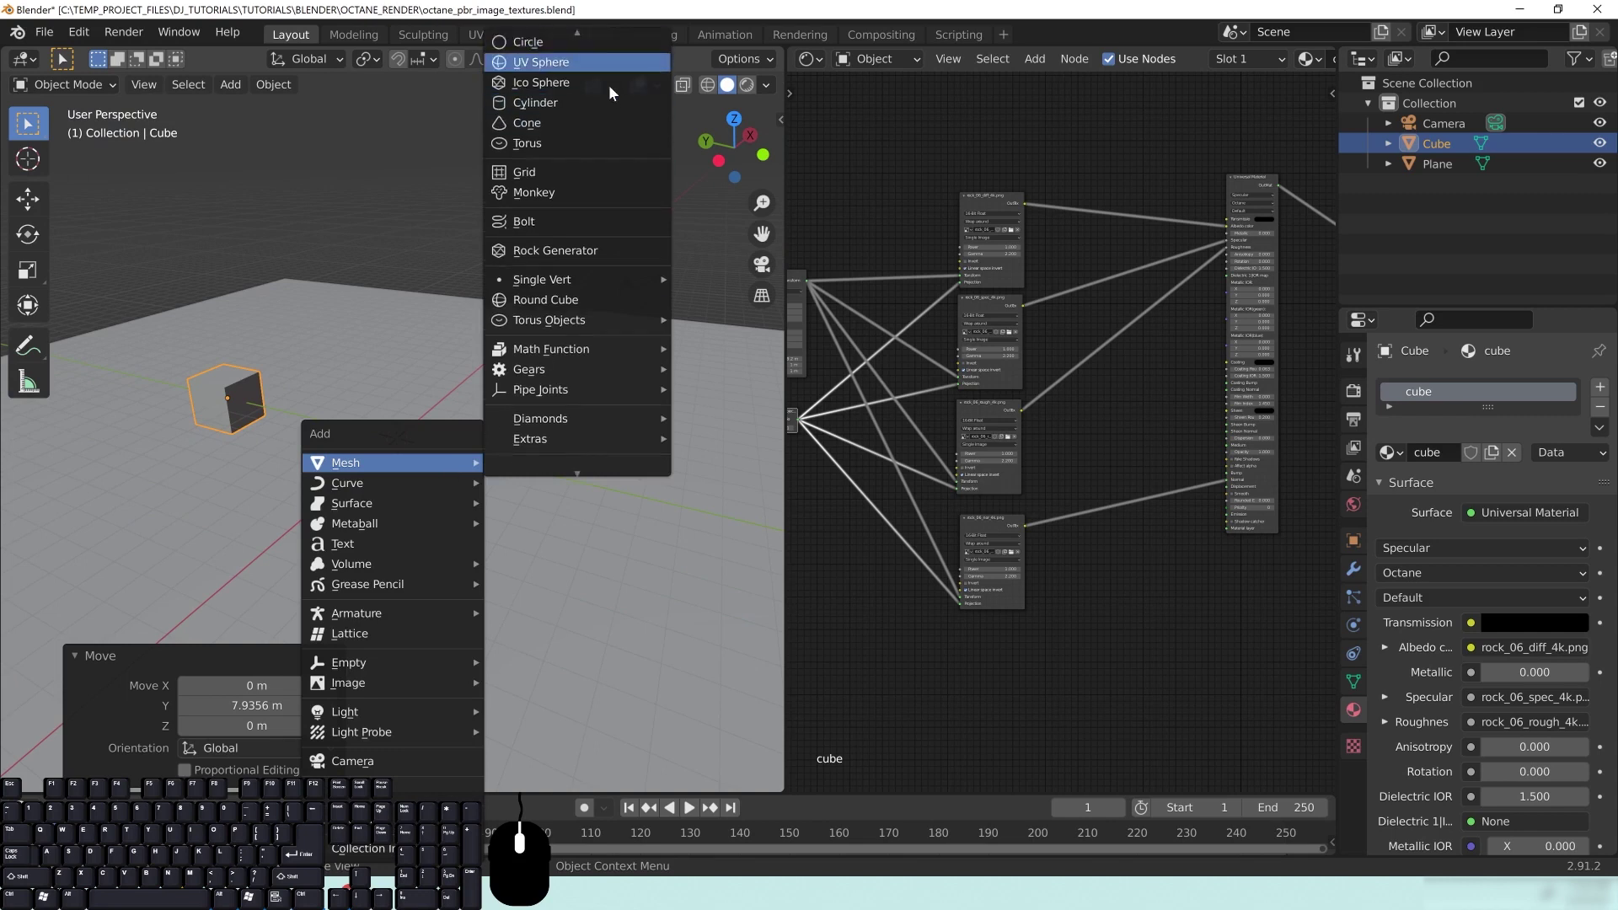
pyautogui.scroll(2, 614, 65)
pyautogui.scroll(1, 617, 54)
pyautogui.scroll(3, 608, 41)
pyautogui.scroll(3, 608, 36)
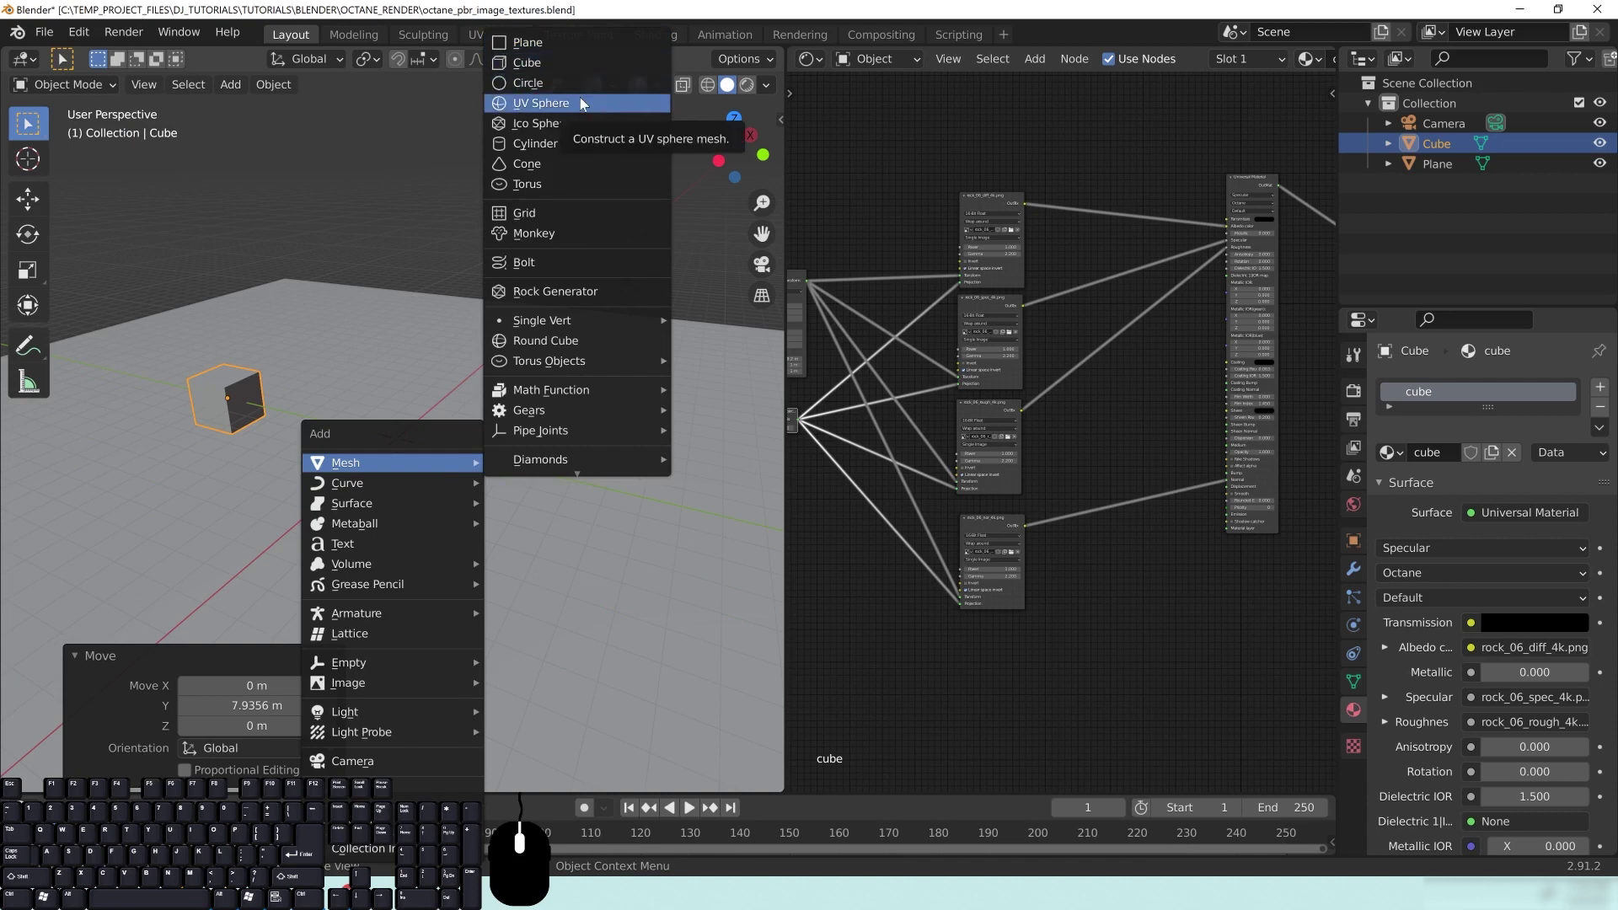
pyautogui.click(548, 150)
pyautogui.moveTo(585, 174); pyautogui.dragTo(531, 487, button='middle')
pyautogui.scroll(4, 527, 476)
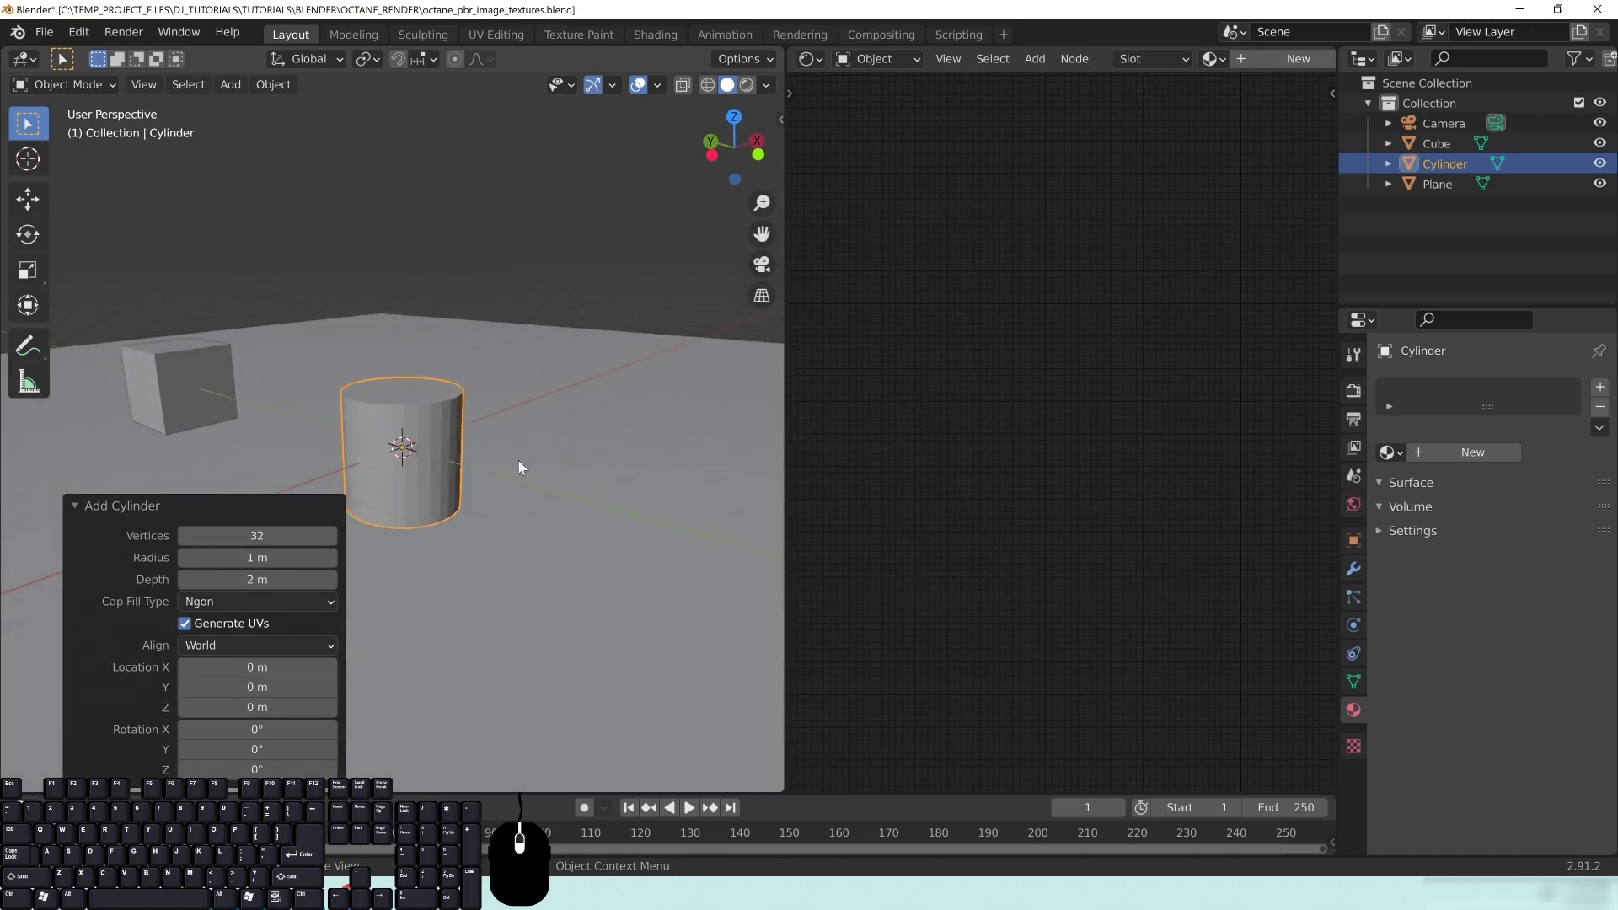
# Examine the cylinder's UV layout in the UV Editing workspace, then return to Layout and widen the node editor
pyautogui.click(482, 37)
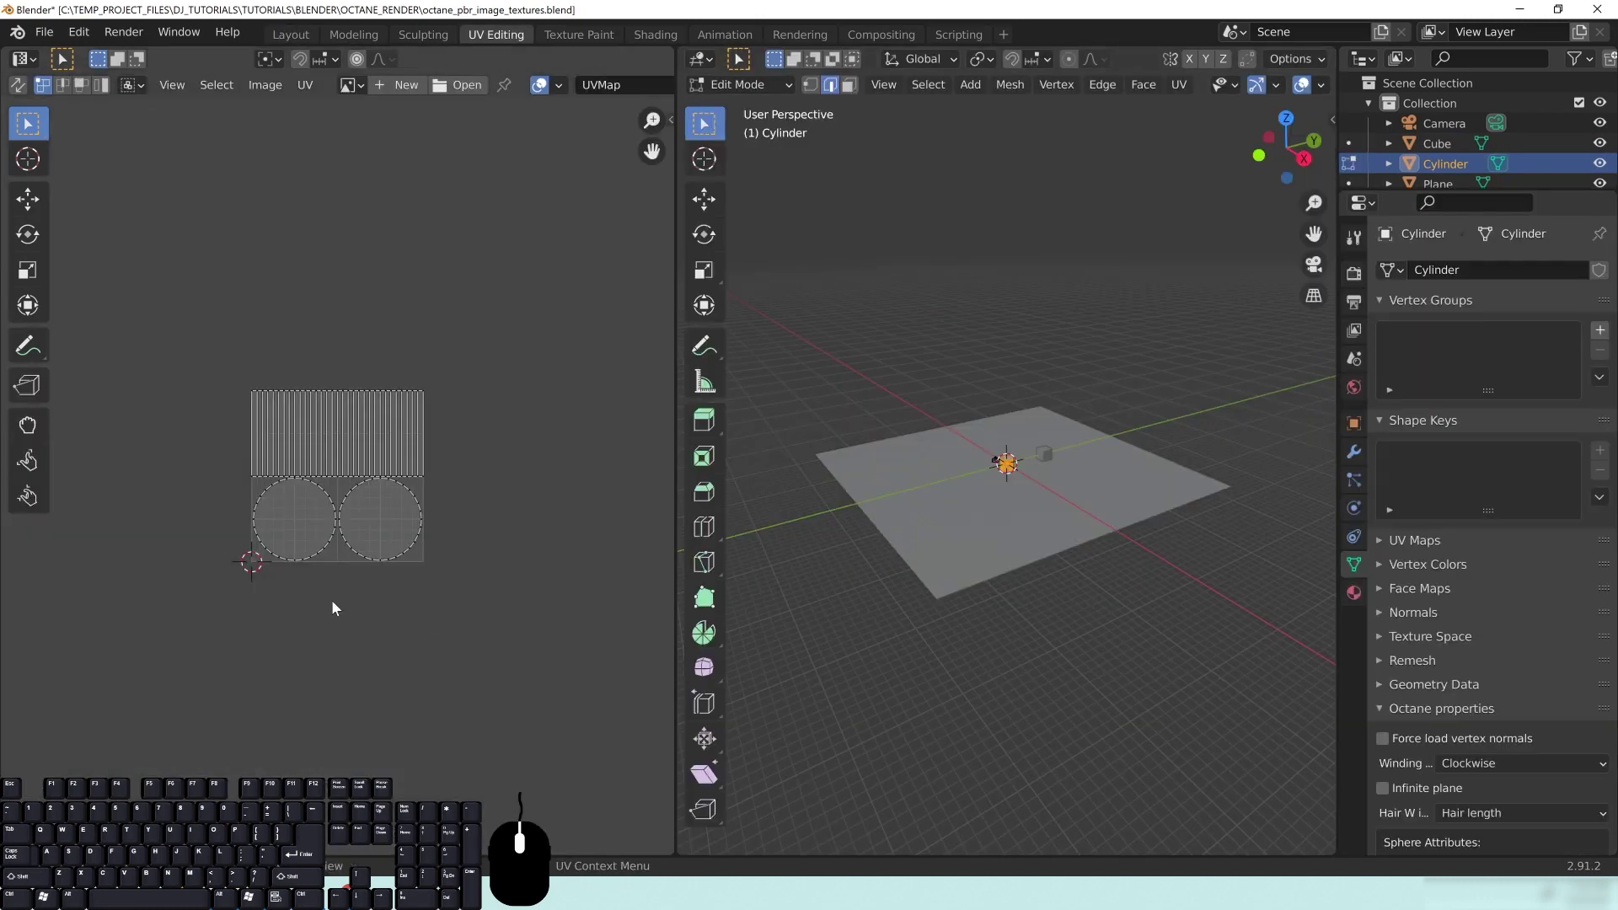
pyautogui.click(291, 34)
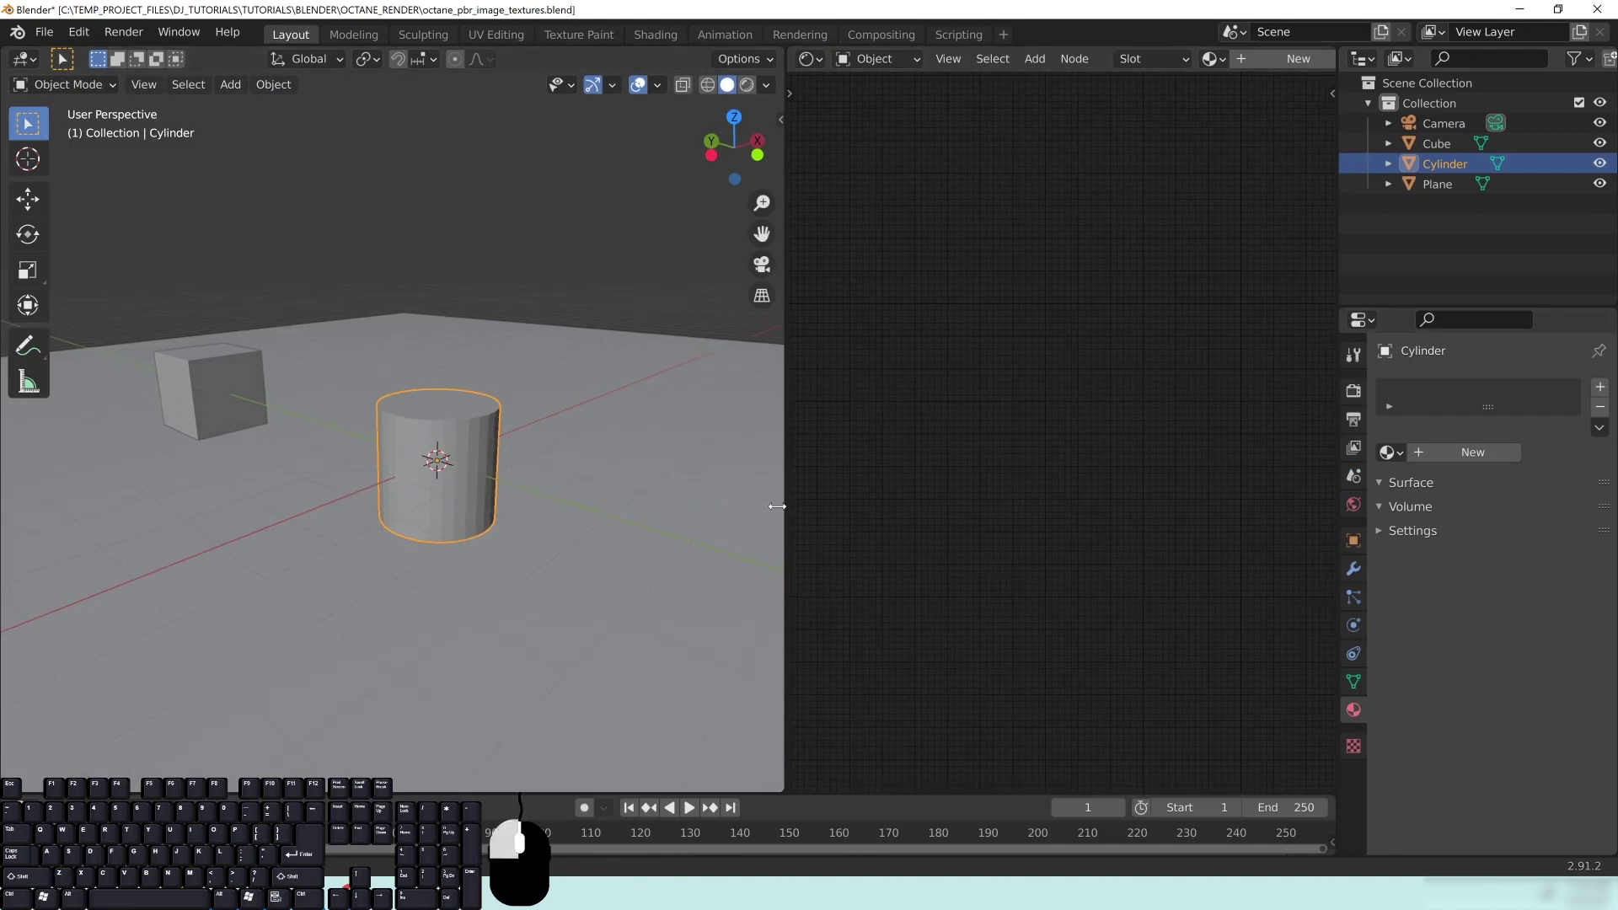
pyautogui.moveTo(776, 506); pyautogui.dragTo(704, 505)
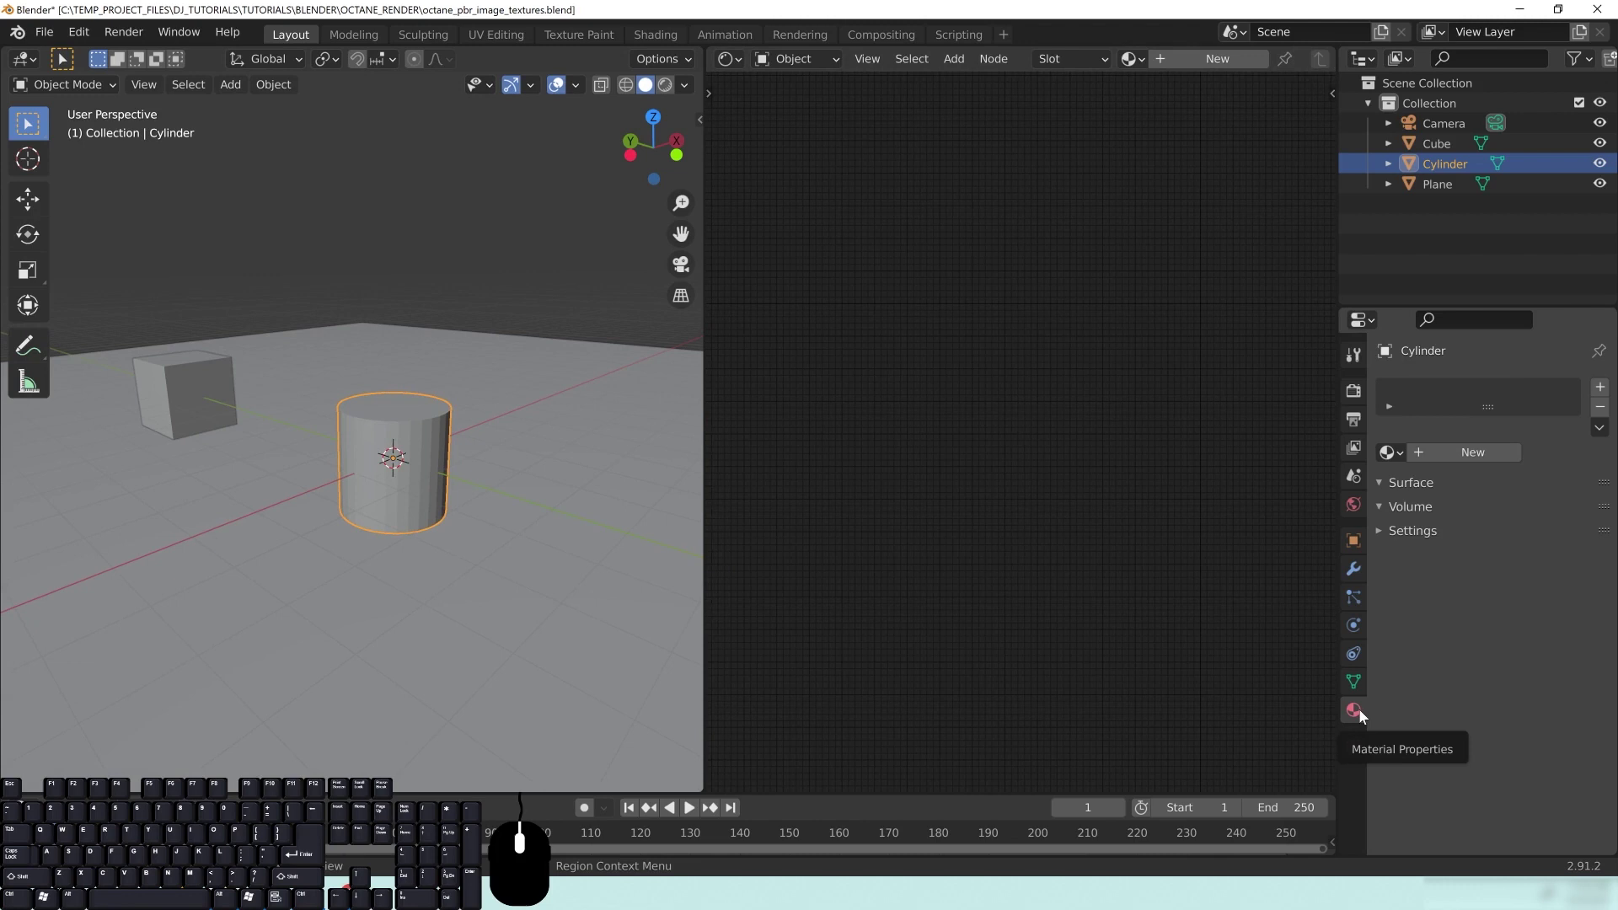
# Create a new material for the cylinder and name it cylinder
pyautogui.click(1498, 455)
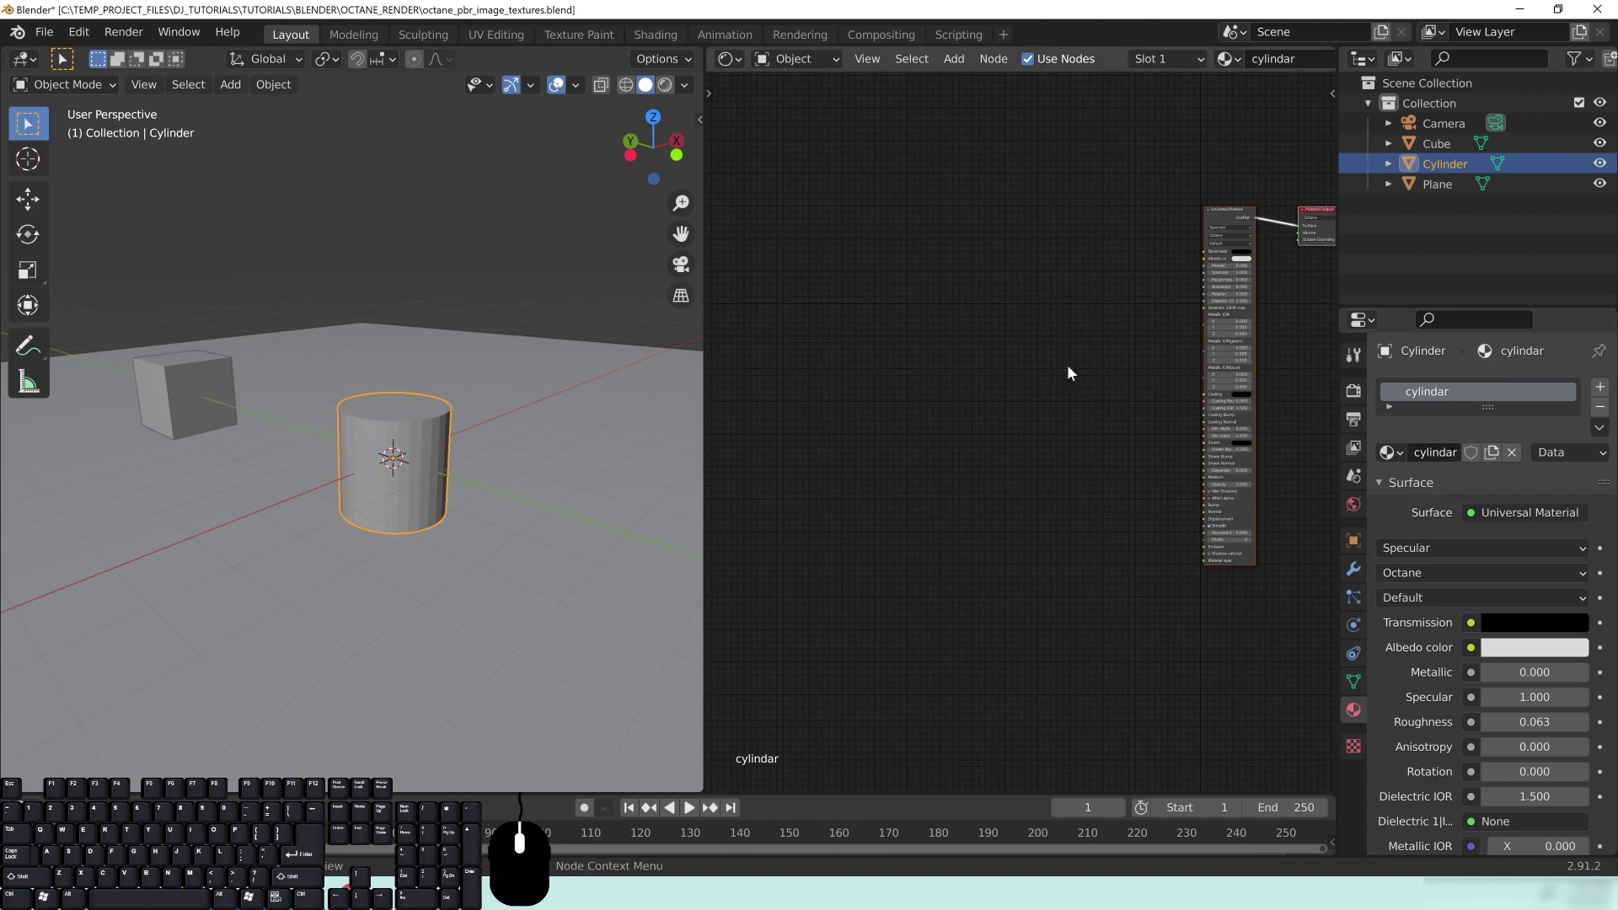
pyautogui.moveTo(1026, 397); pyautogui.dragTo(972, 403, button='middle')
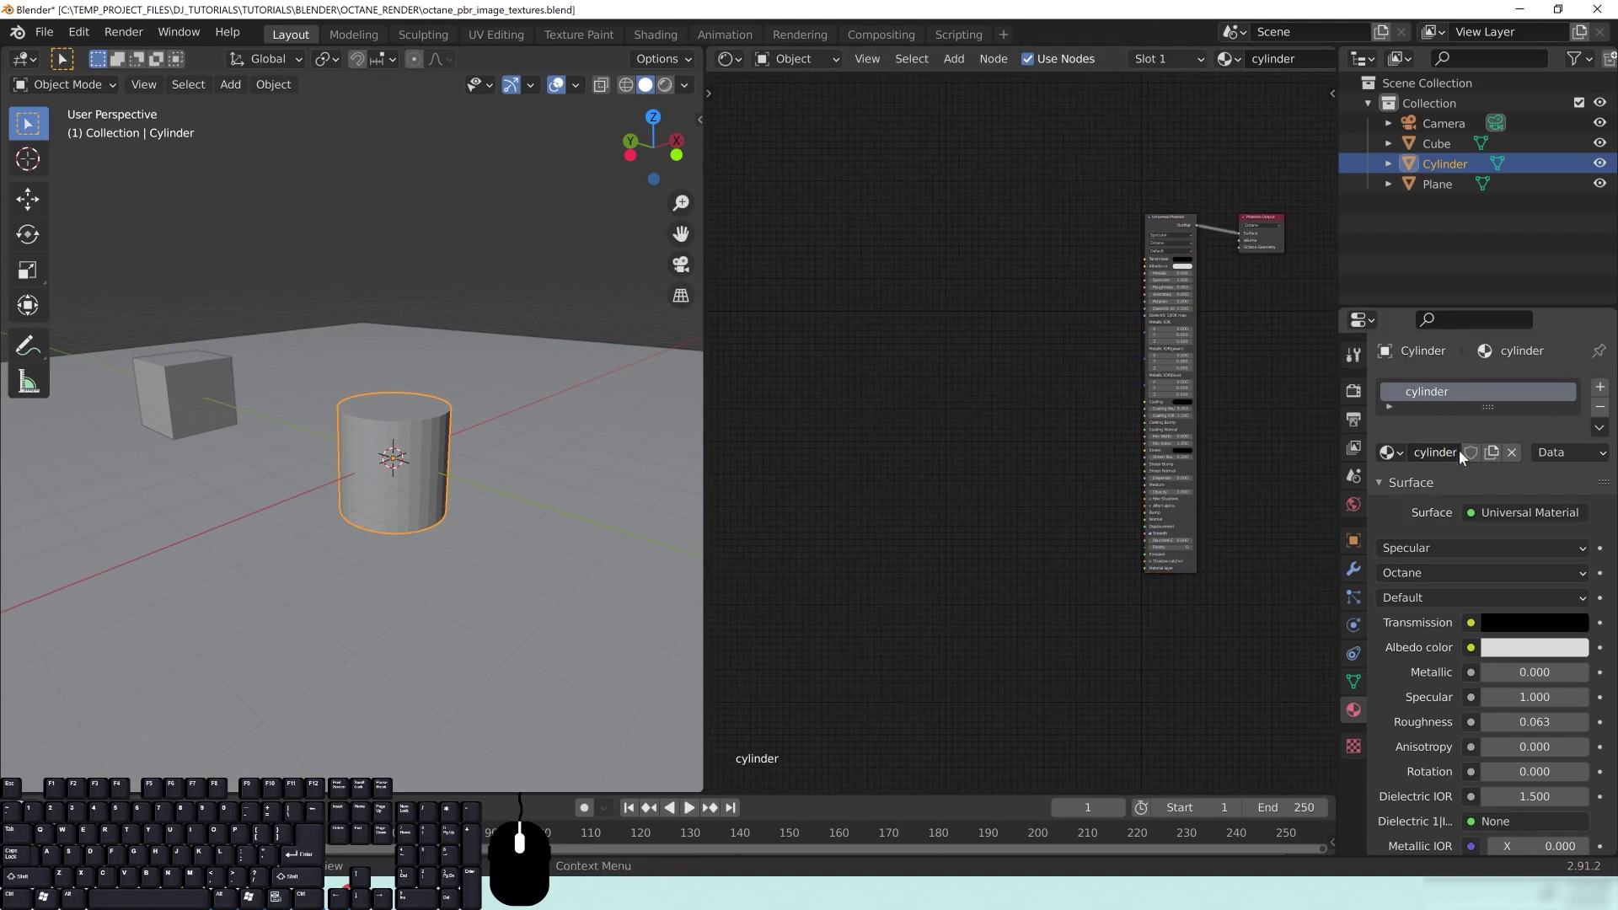
pyautogui.scroll(2, 1042, 552)
pyautogui.moveTo(997, 441); pyautogui.dragTo(932, 458, button='middle')
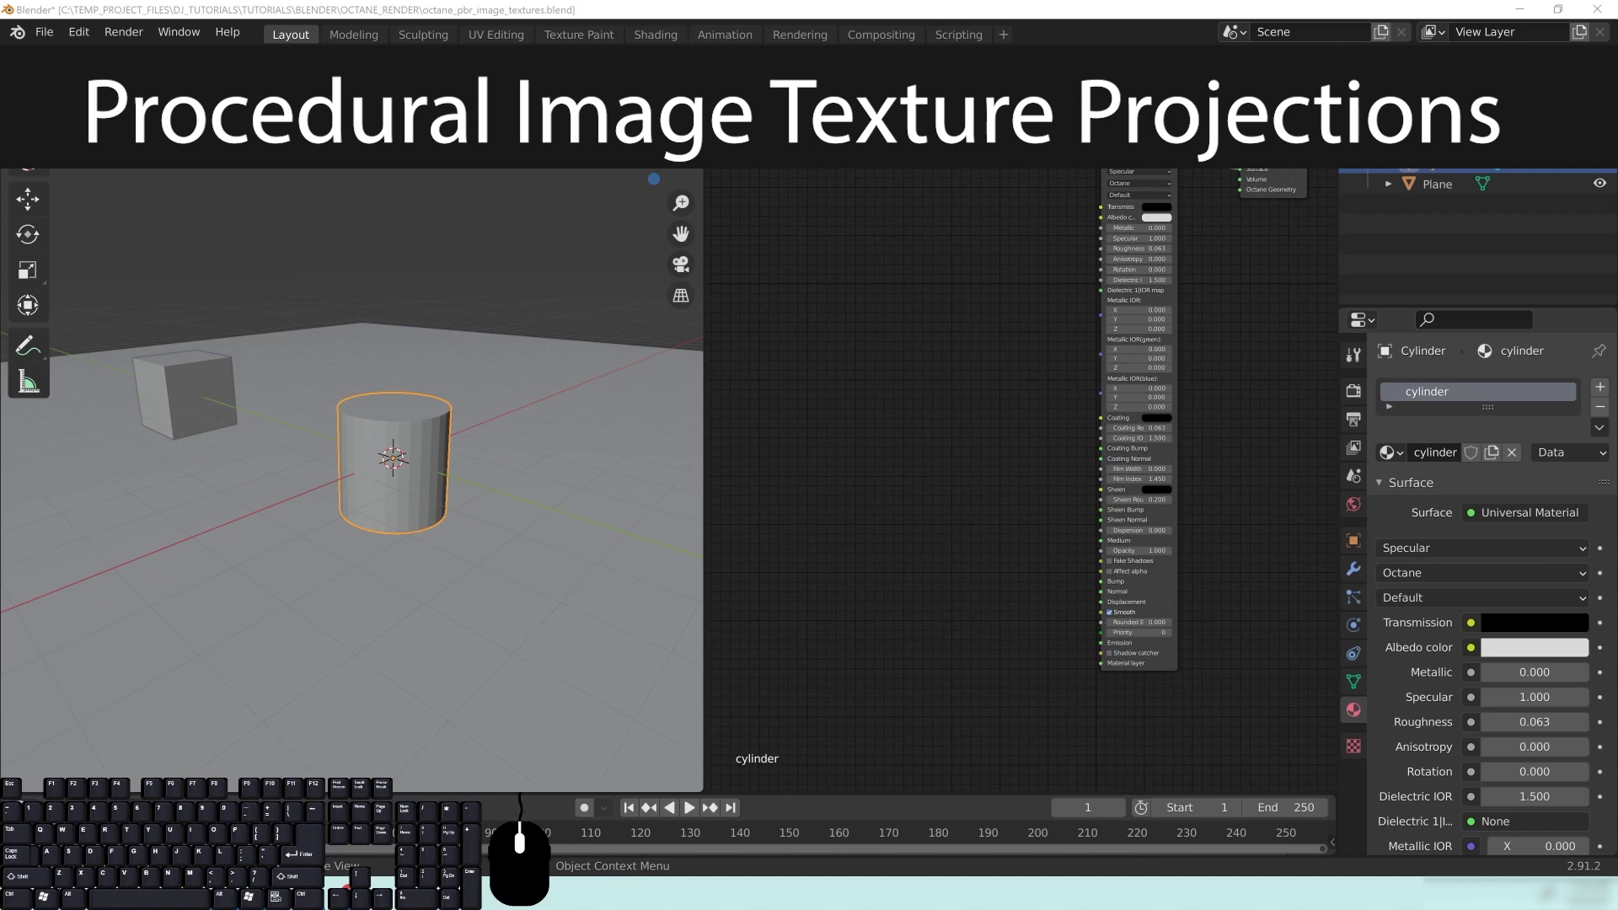
# Bring the brown_leather albedo, rough and nor 4k images into the cylinder material as image nodes stacked vertically
pyautogui.moveTo(790, 368); pyautogui.dragTo(814, 202)
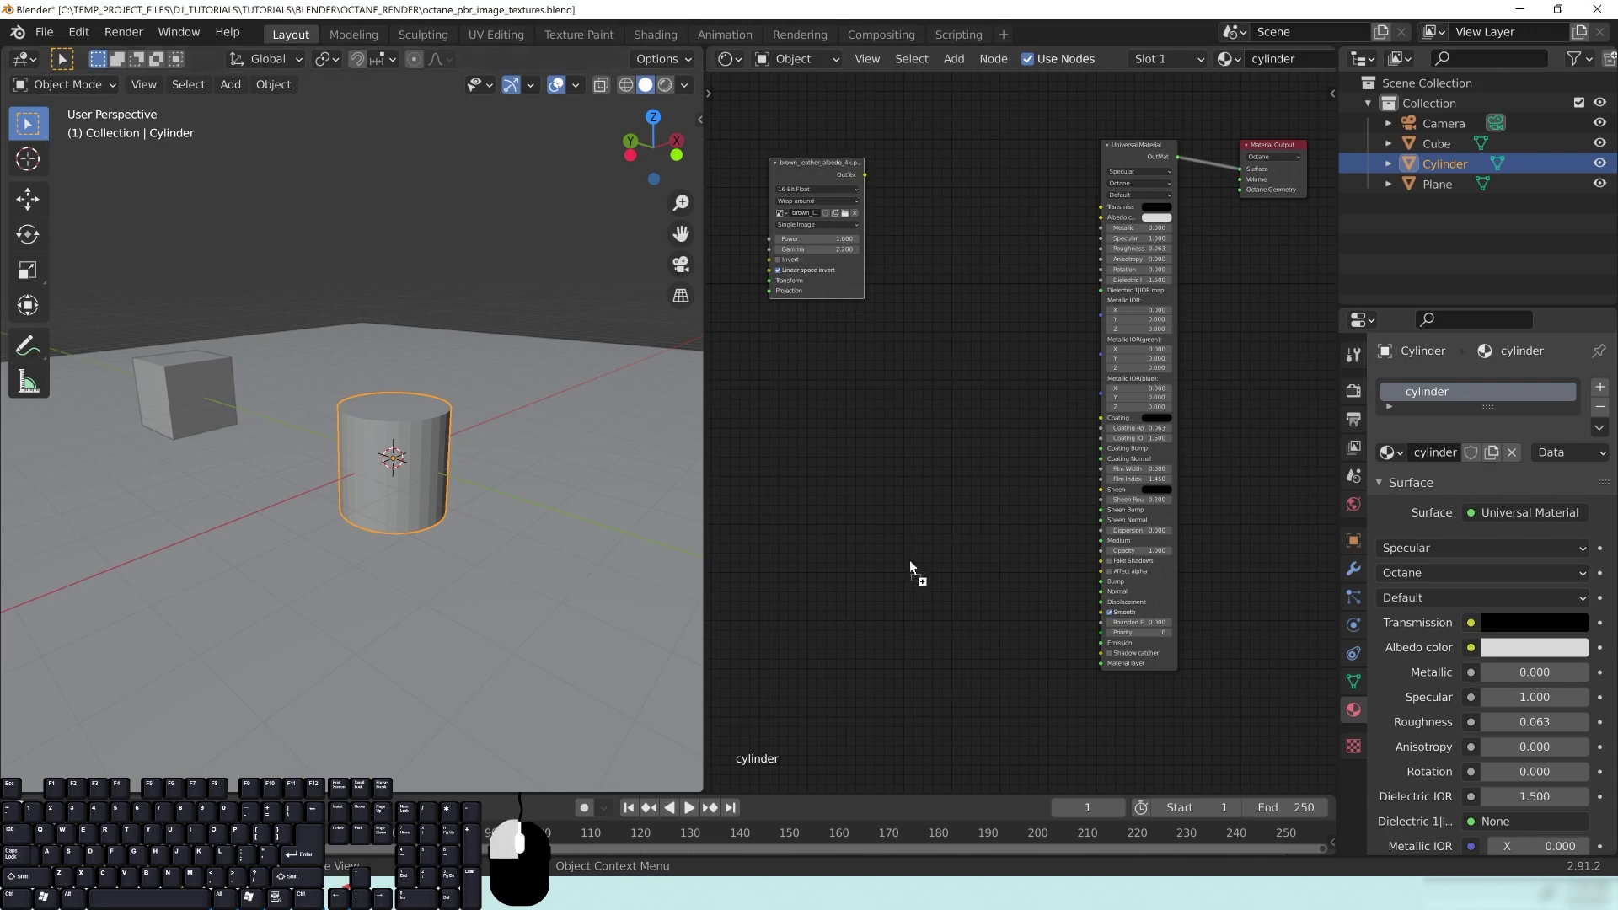
pyautogui.moveTo(815, 513)
pyautogui.mouseDown()
pyautogui.moveTo(802, 532)
pyautogui.moveTo(828, 518)
pyautogui.mouseUp()
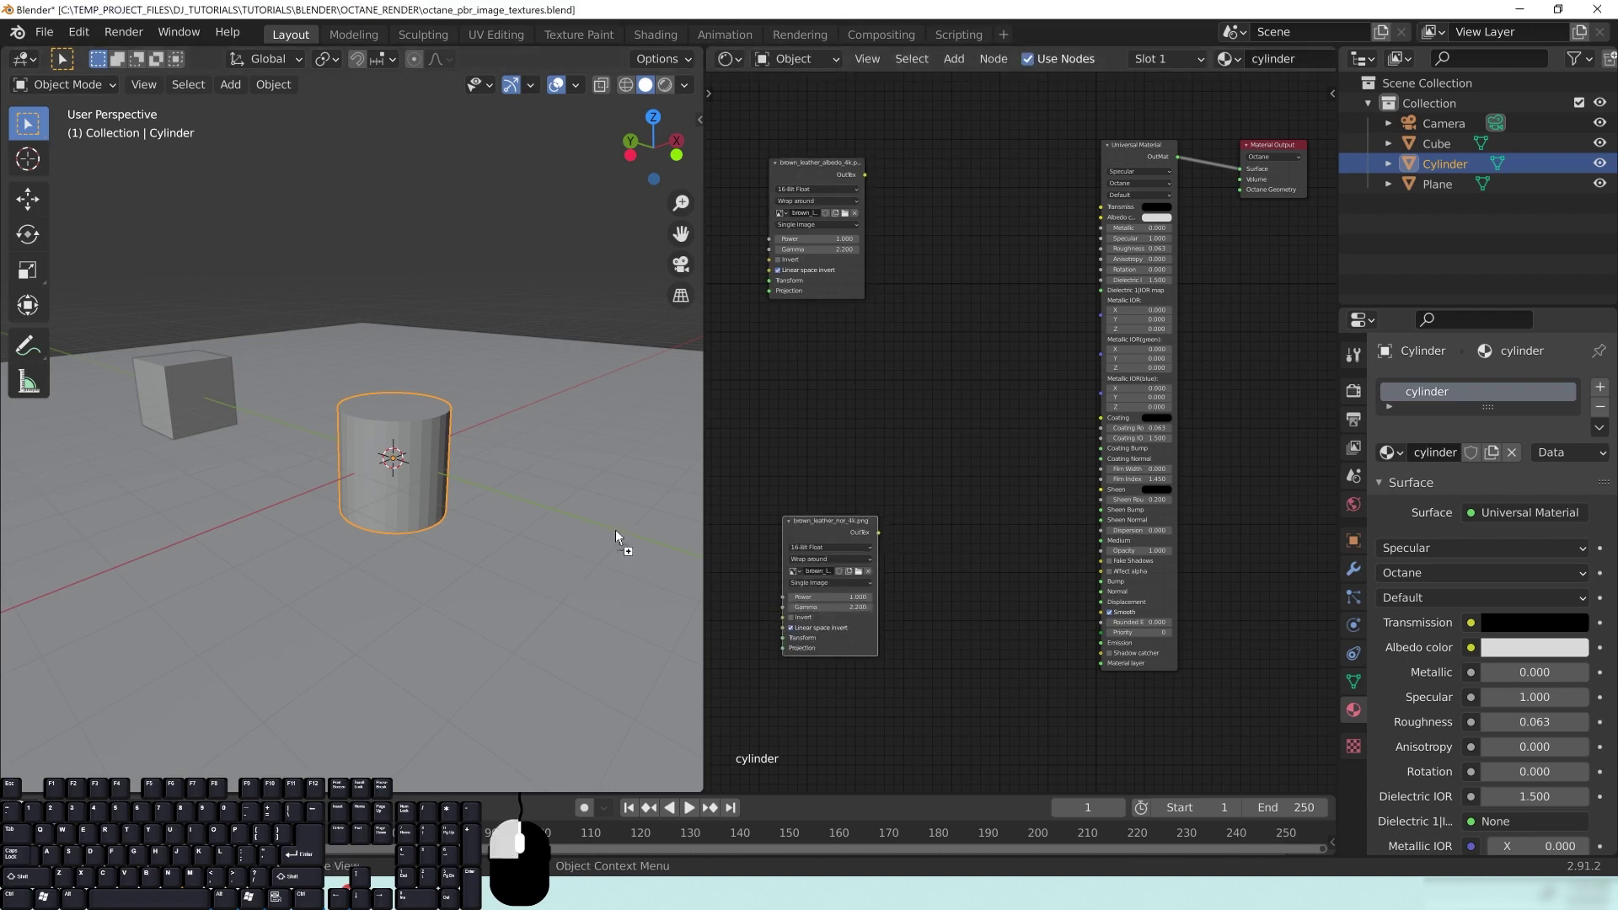
pyautogui.moveTo(805, 375); pyautogui.dragTo(815, 340)
pyautogui.moveTo(844, 520); pyautogui.dragTo(842, 506)
pyautogui.moveTo(942, 438); pyautogui.dragTo(889, 503, button='middle')
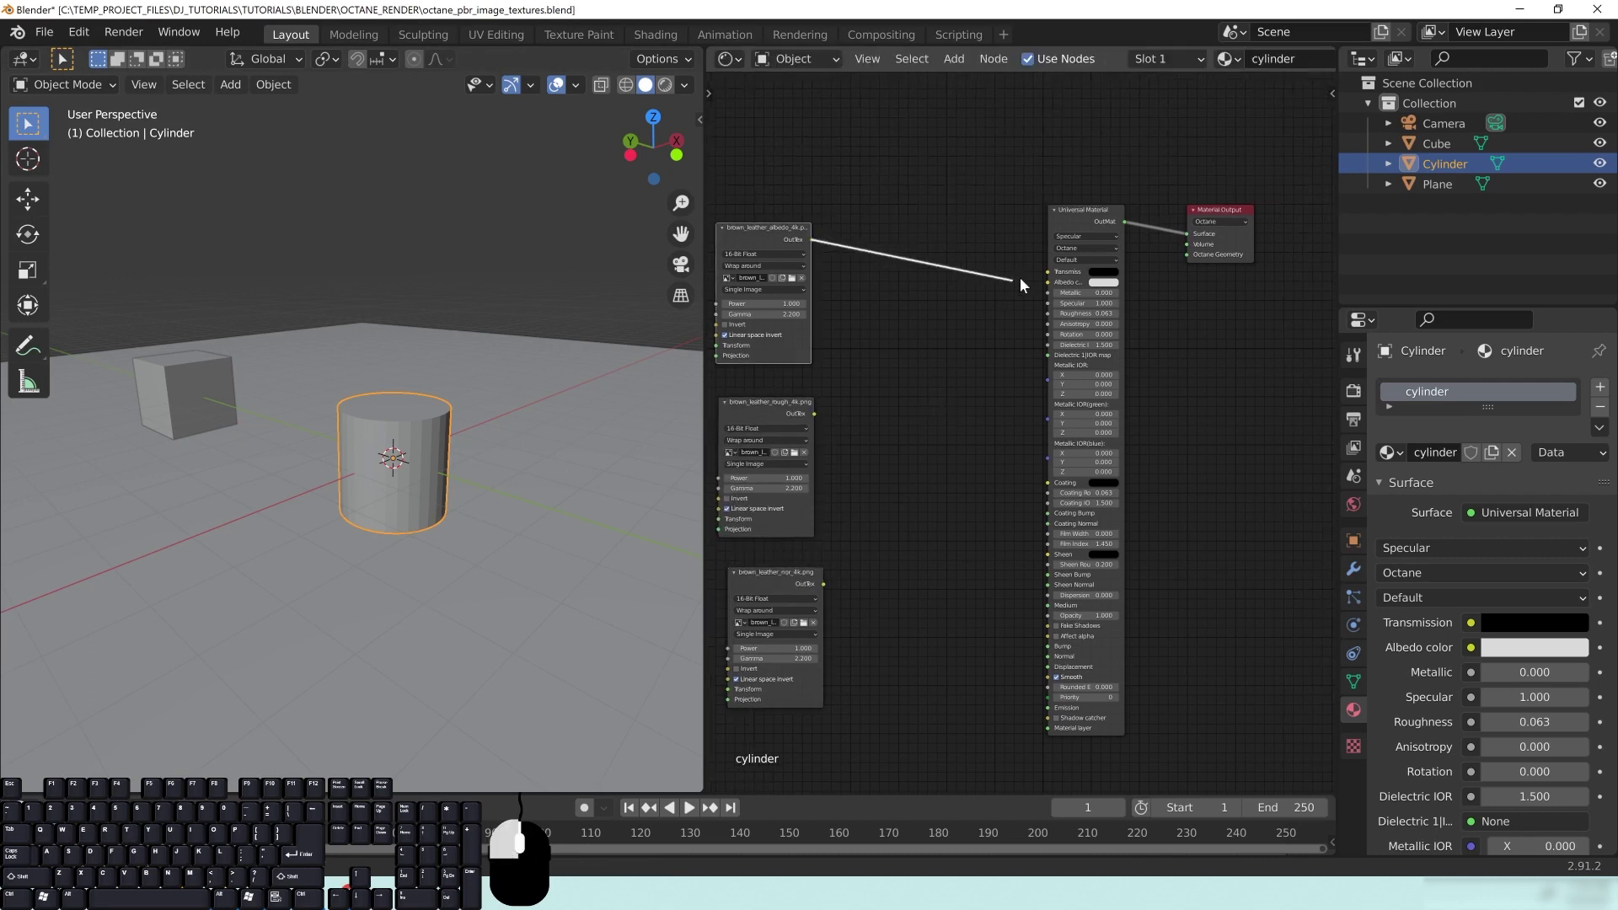
# Link the brown_leather albedo, rough and nor images to the Universal Material's Albedo color, Roughness and Normal inputs
pyautogui.moveTo(1045, 286); pyautogui.dragTo(1047, 282)
pyautogui.moveTo(816, 420); pyautogui.dragTo(866, 364, button='middle')
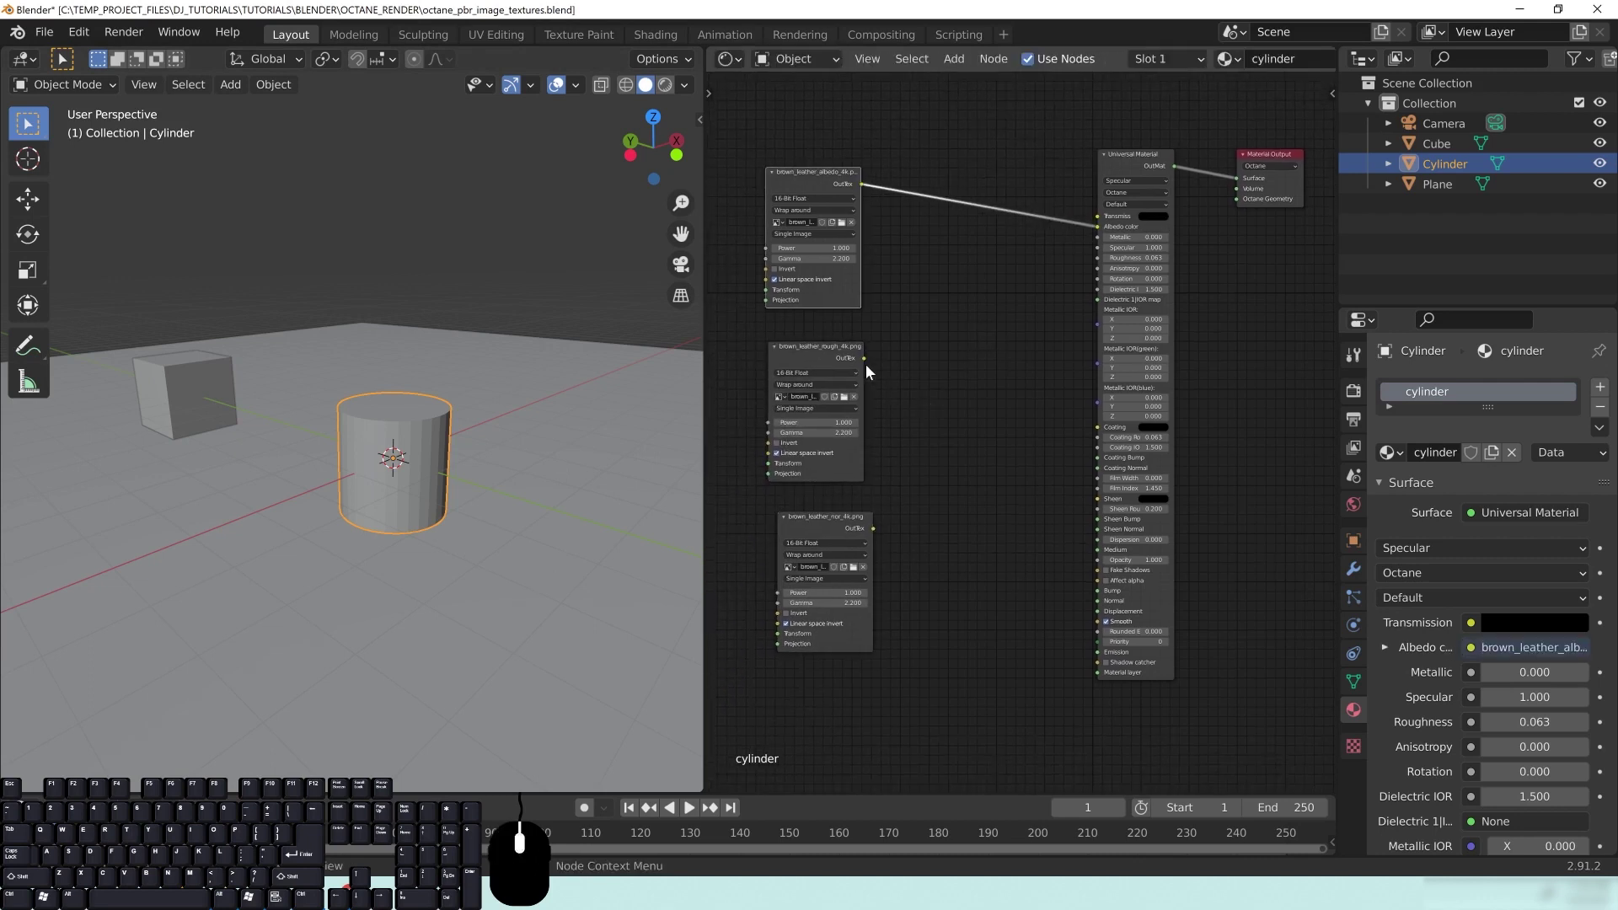
pyautogui.moveTo(865, 357); pyautogui.dragTo(1097, 258)
pyautogui.moveTo(872, 529); pyautogui.dragTo(1097, 600)
# Switch the viewport to rendered shading and inspect the leather material on the cylinder up close
pyautogui.press('z')
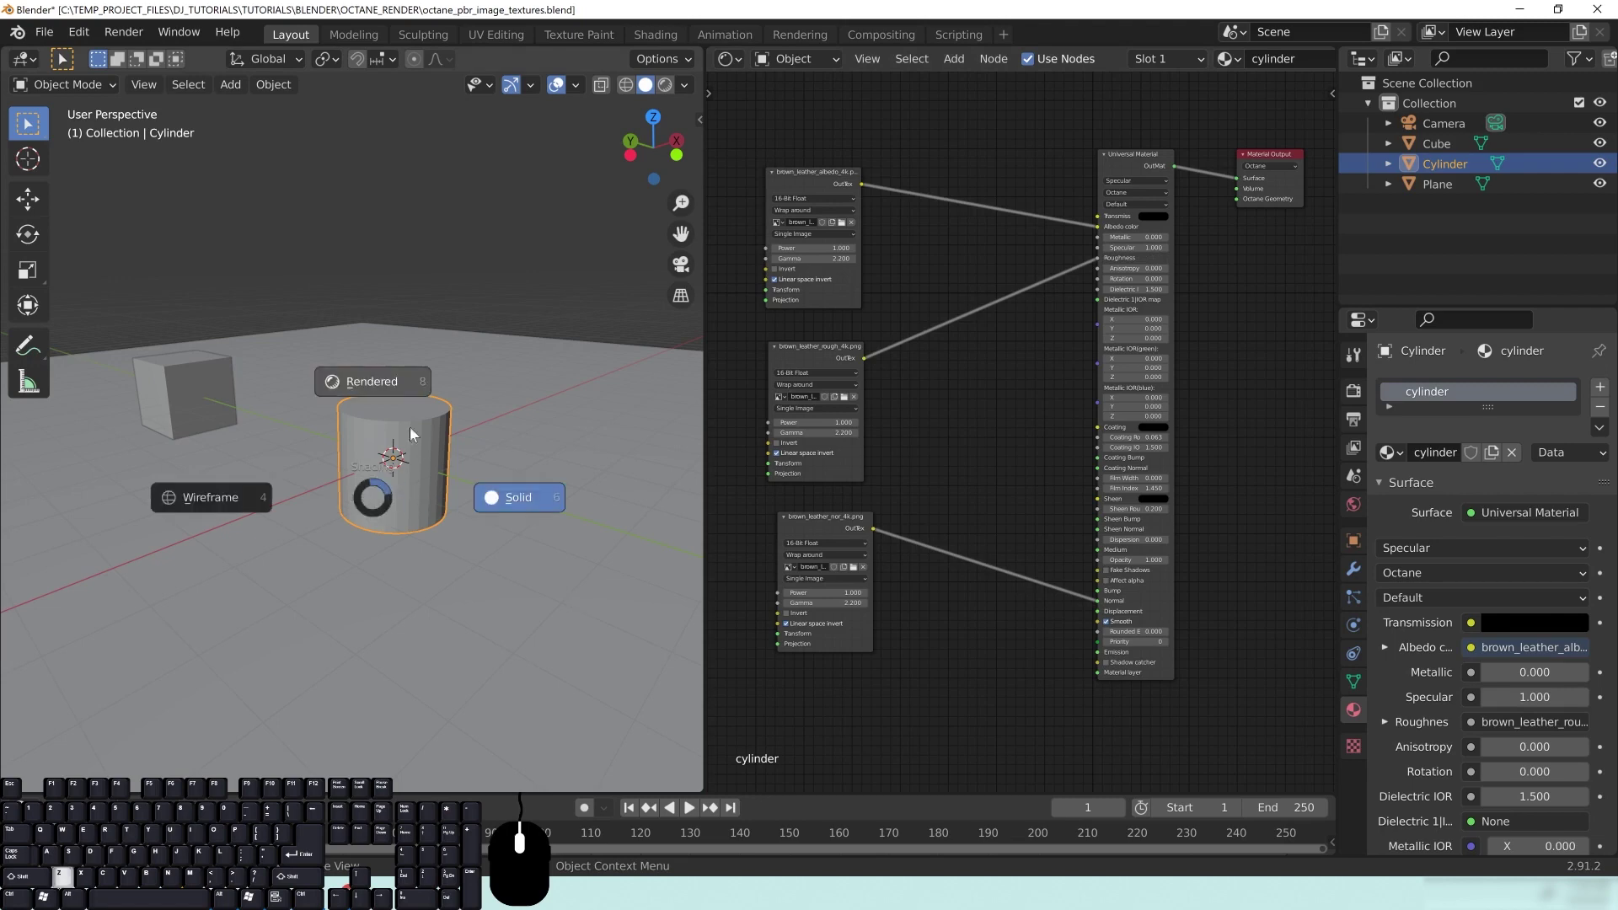
pyautogui.click(384, 385)
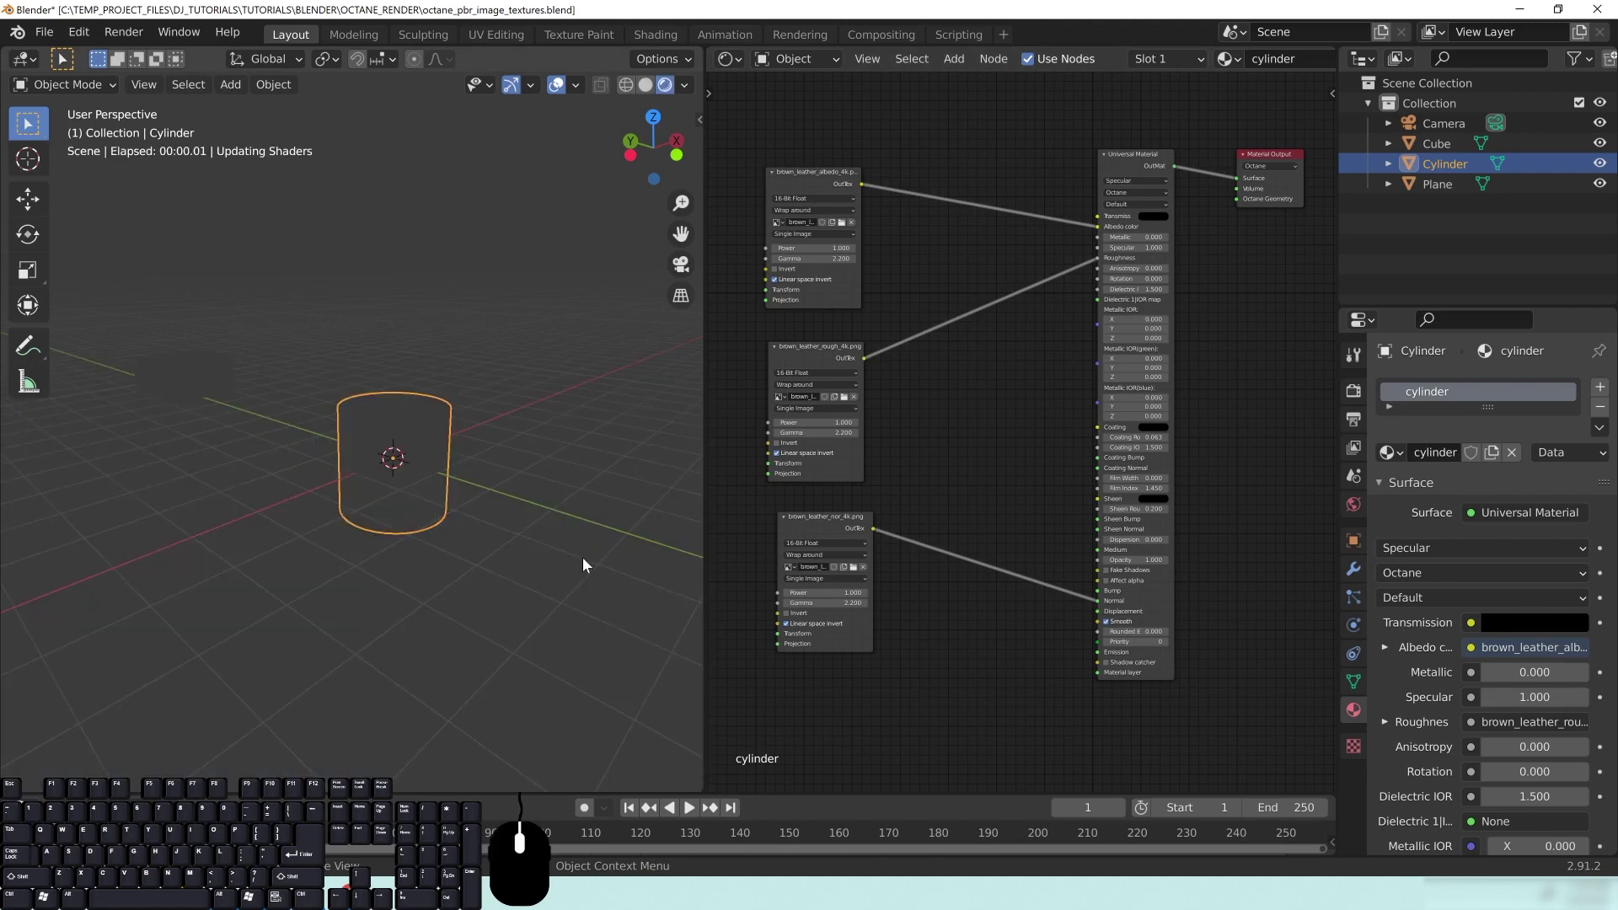
pyautogui.moveTo(397, 469)
pyautogui.mouseDown(button='middle')
pyautogui.moveTo(417, 473)
pyautogui.moveTo(376, 485)
pyautogui.moveTo(443, 527)
pyautogui.moveTo(376, 485)
pyautogui.mouseUp(button='middle')
pyautogui.scroll(2, 417, 473)
pyautogui.scroll(1, 457, 529)
pyautogui.scroll(2, 438, 598)
pyautogui.keyDown('shift'); pyautogui.moveTo(428, 591); pyautogui.dragTo(399, 569, button='middle'); pyautogui.keyUp('shift')
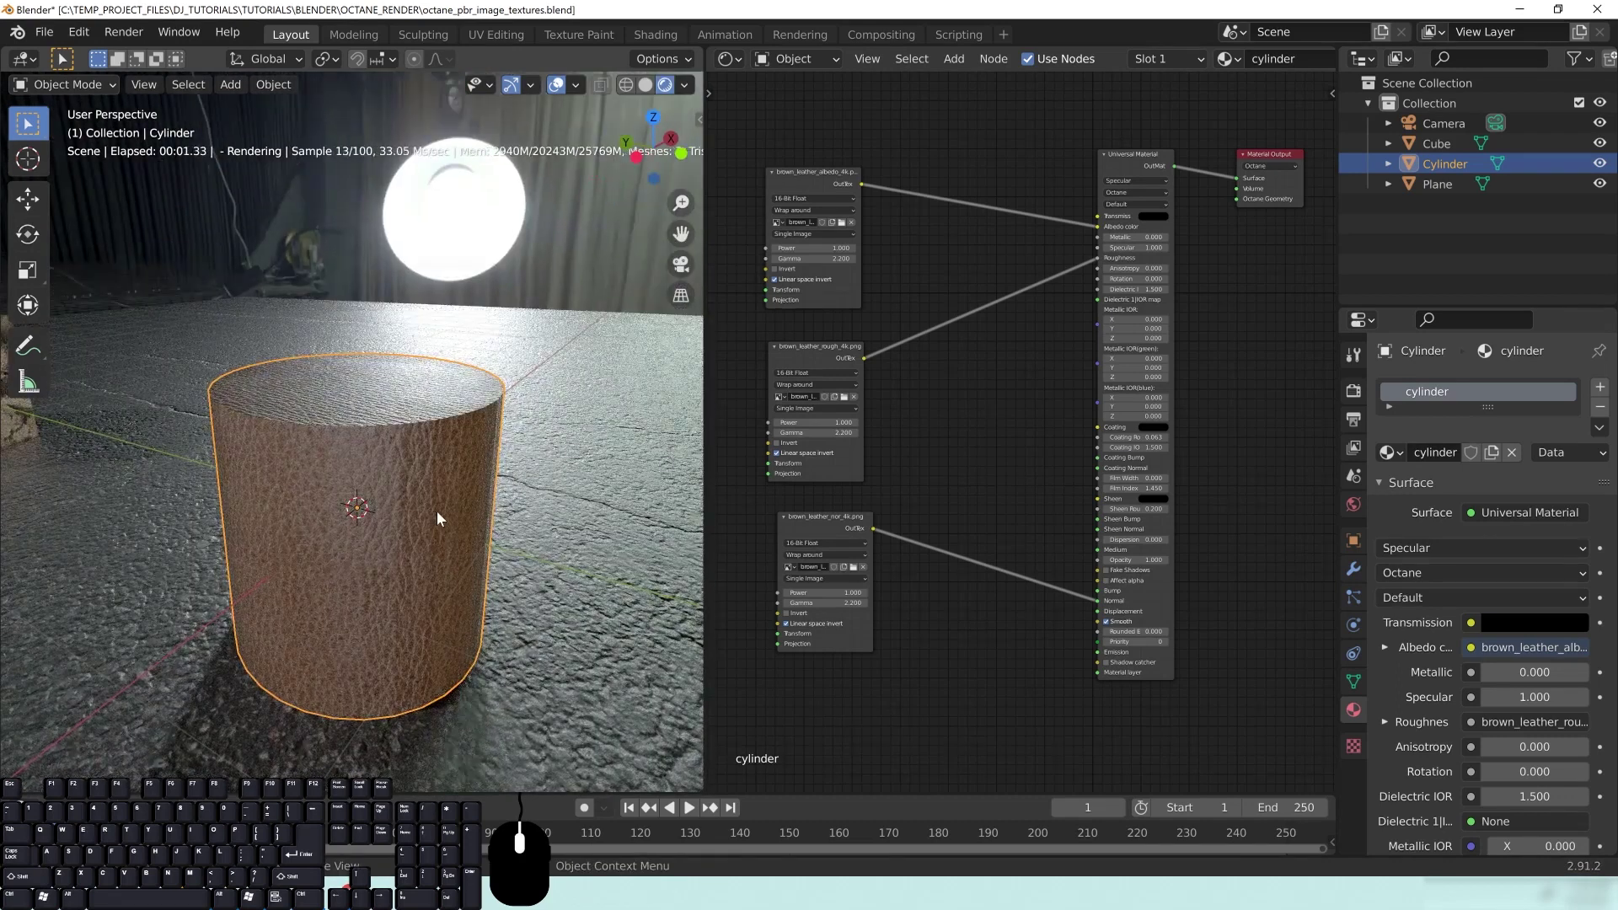
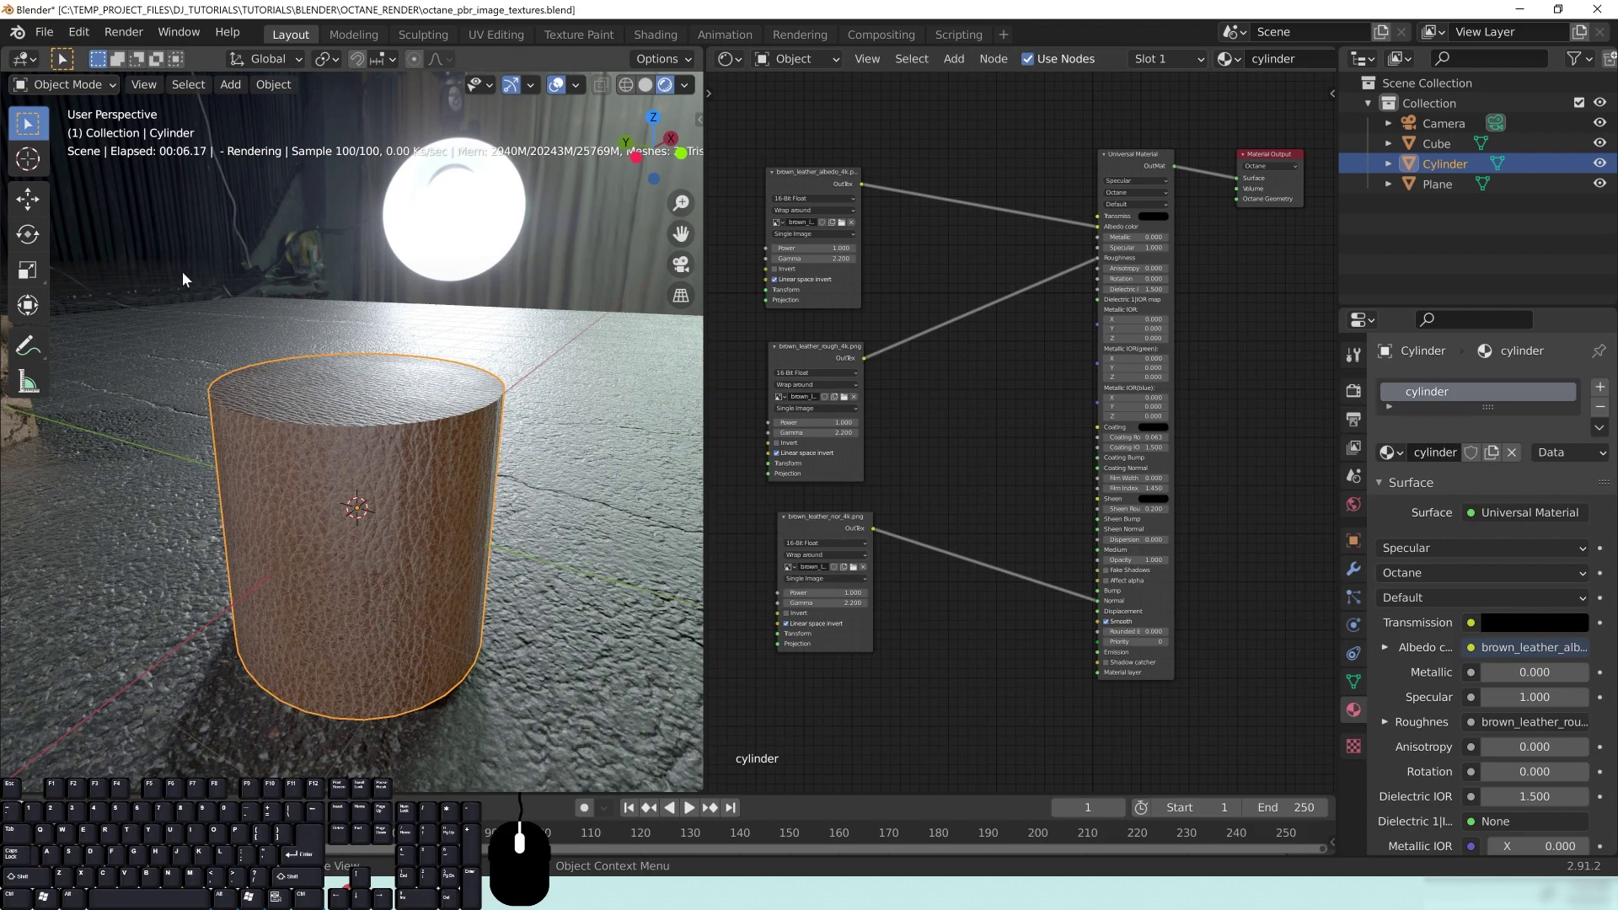
# Add a Box Projection node beside the brown_leather image nodes
pyautogui.moveTo(924, 465); pyautogui.dragTo(1075, 536, button='middle')
pyautogui.moveTo(826, 425); pyautogui.dragTo(954, 422, button='middle')
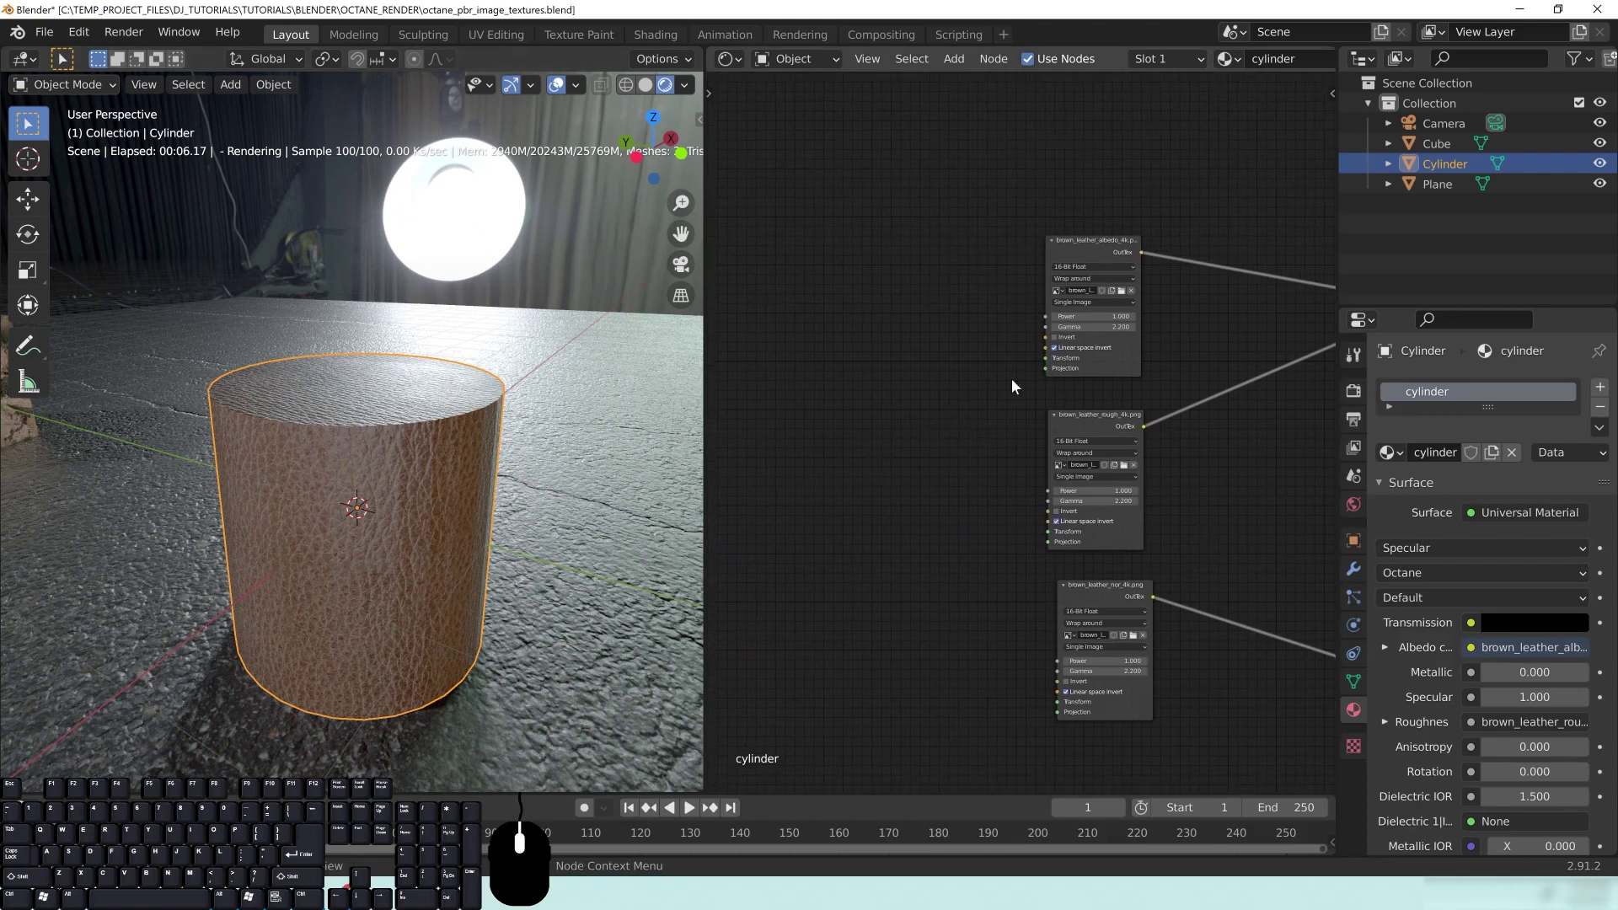
pyautogui.hotkey('shift', 'a')
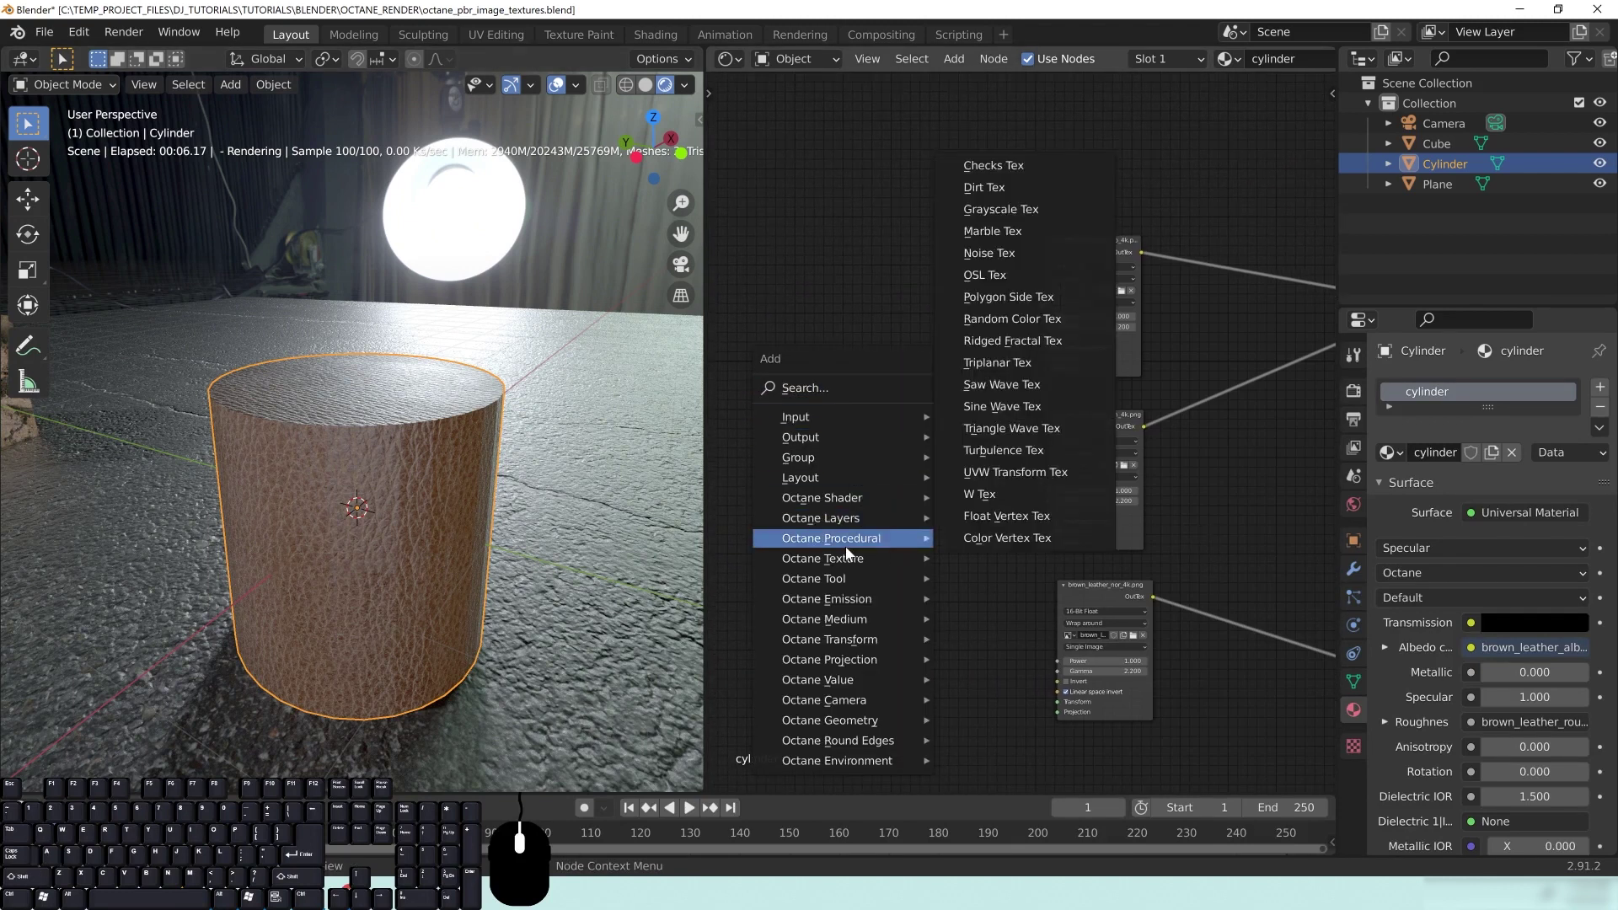
pyautogui.moveTo(843, 662)
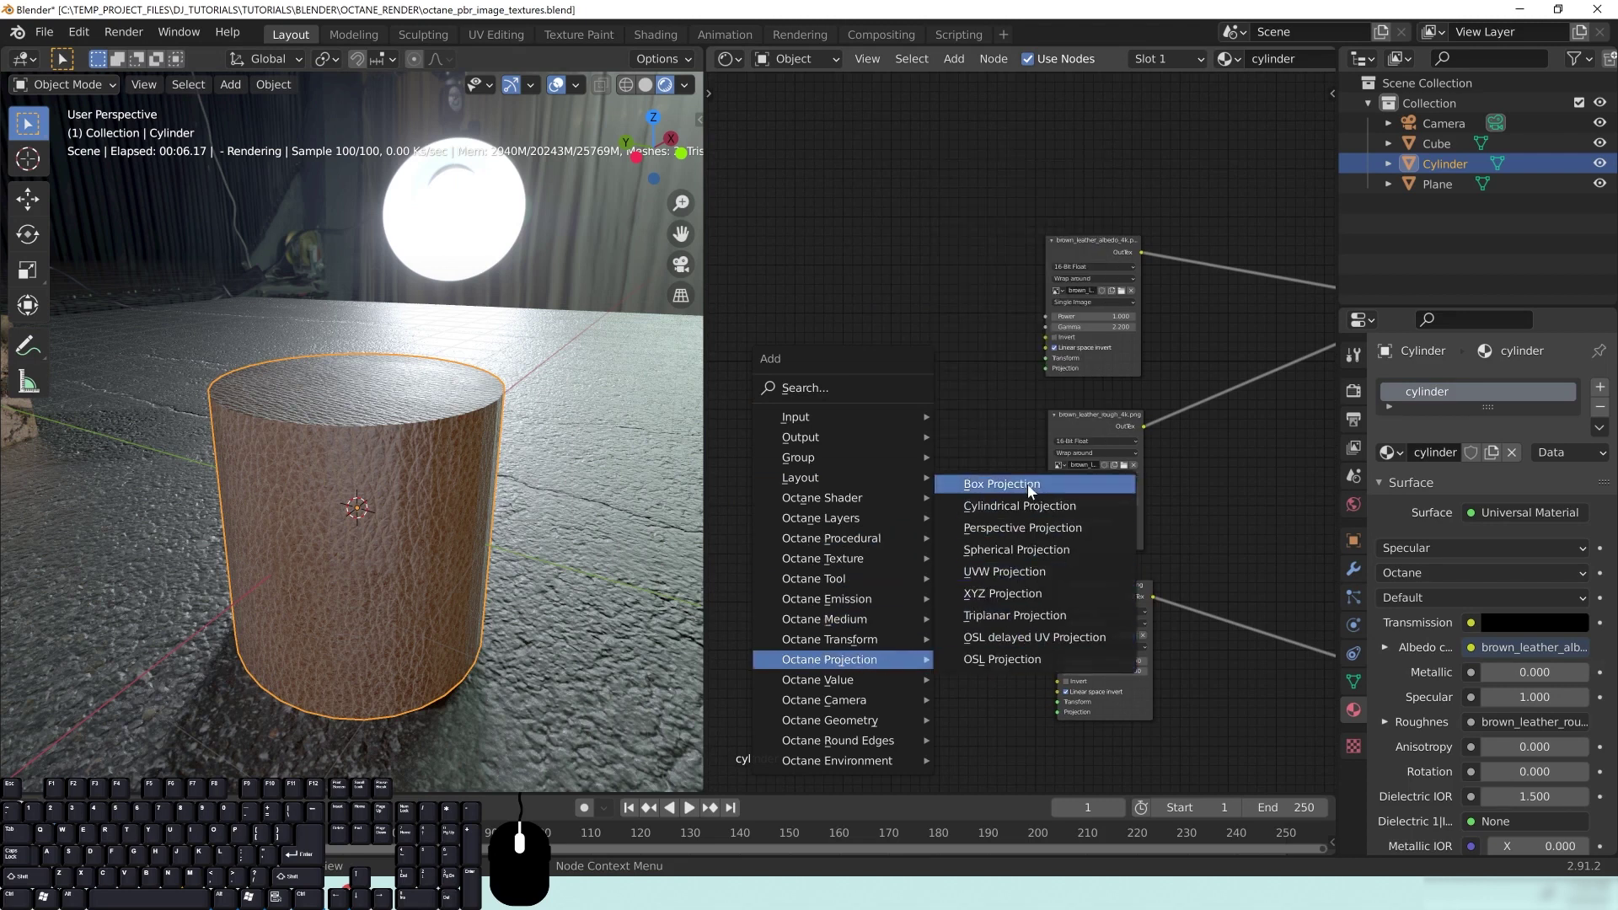
pyautogui.click(1001, 487)
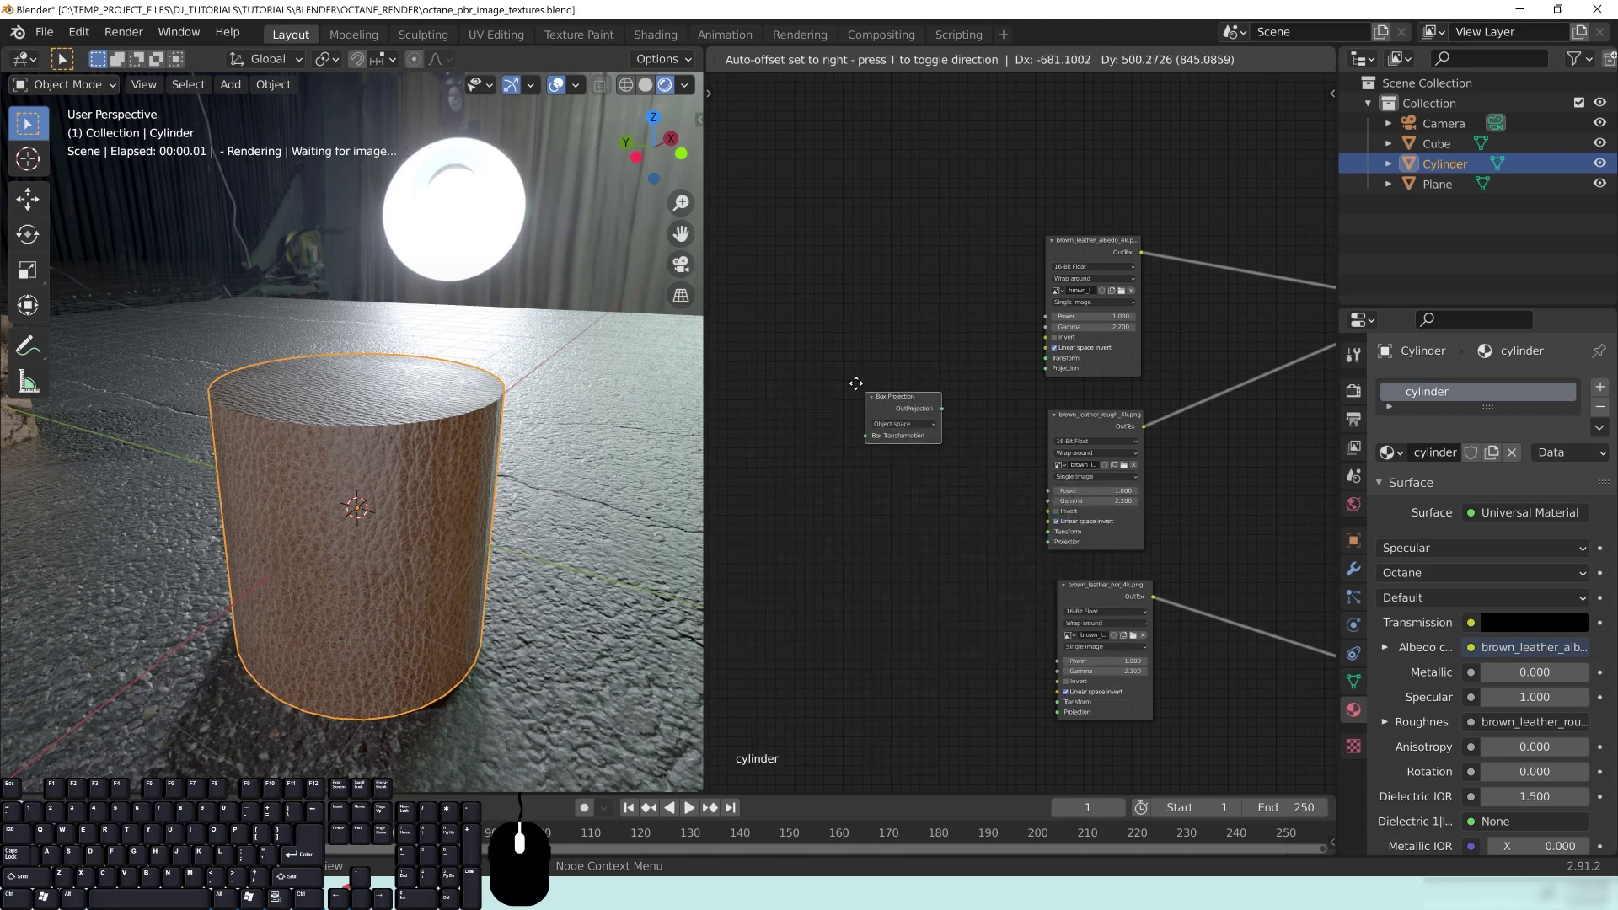
pyautogui.click(815, 351)
# Link the Box Projection output to the Projection input of all three brown_leather image nodes
pyautogui.moveTo(902, 378); pyautogui.dragTo(1045, 368)
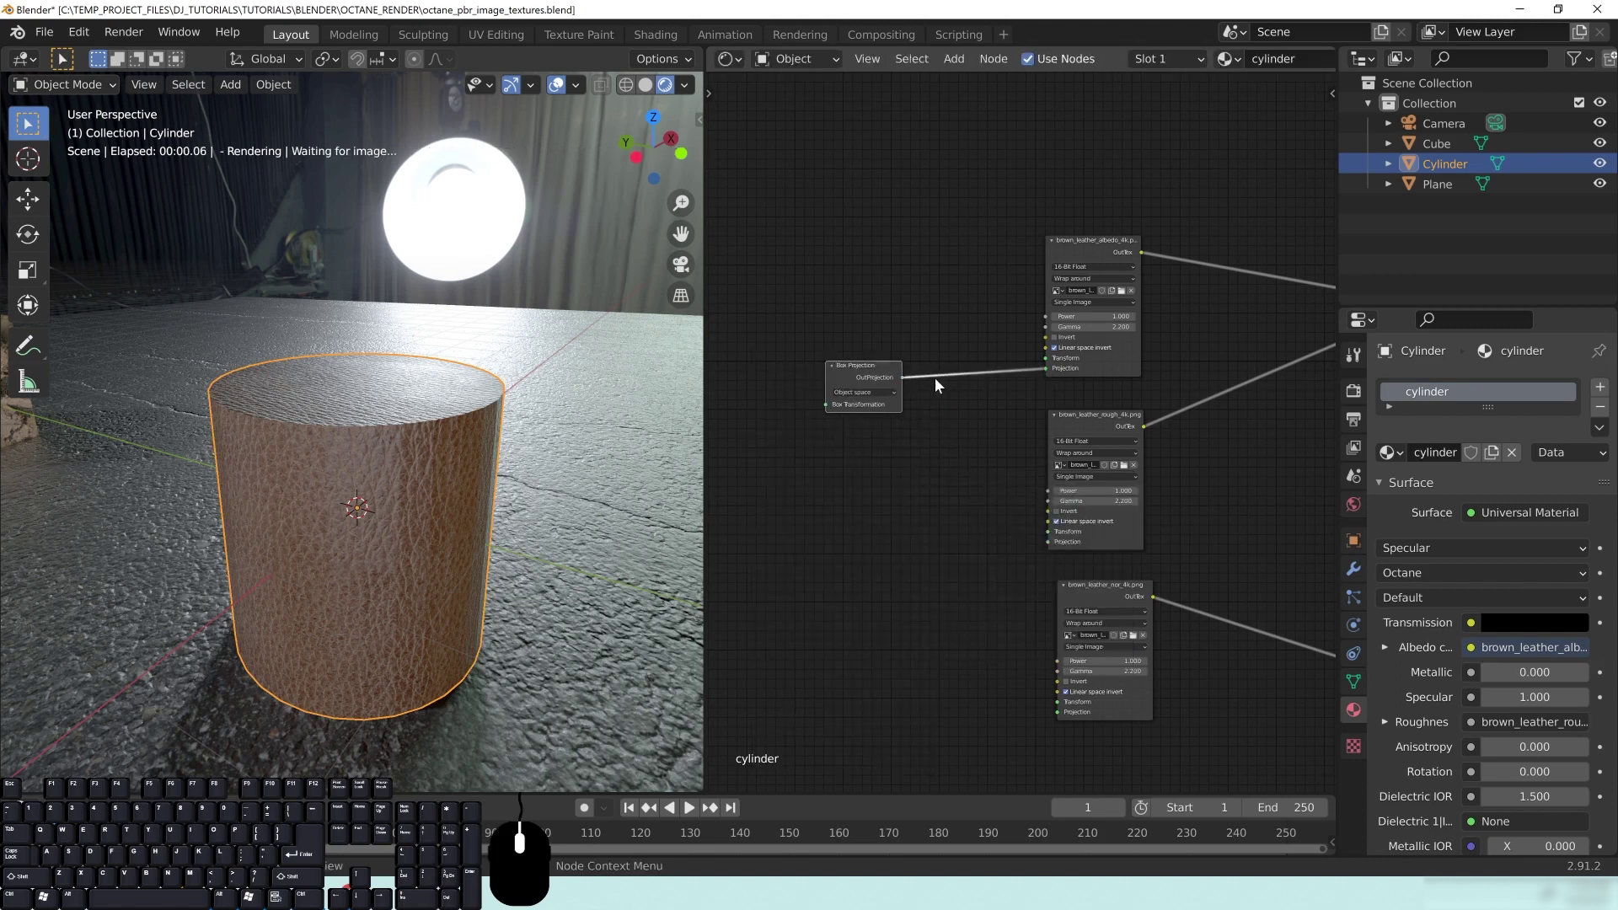
pyautogui.moveTo(903, 378); pyautogui.dragTo(1049, 542)
pyautogui.moveTo(901, 378); pyautogui.dragTo(1058, 712)
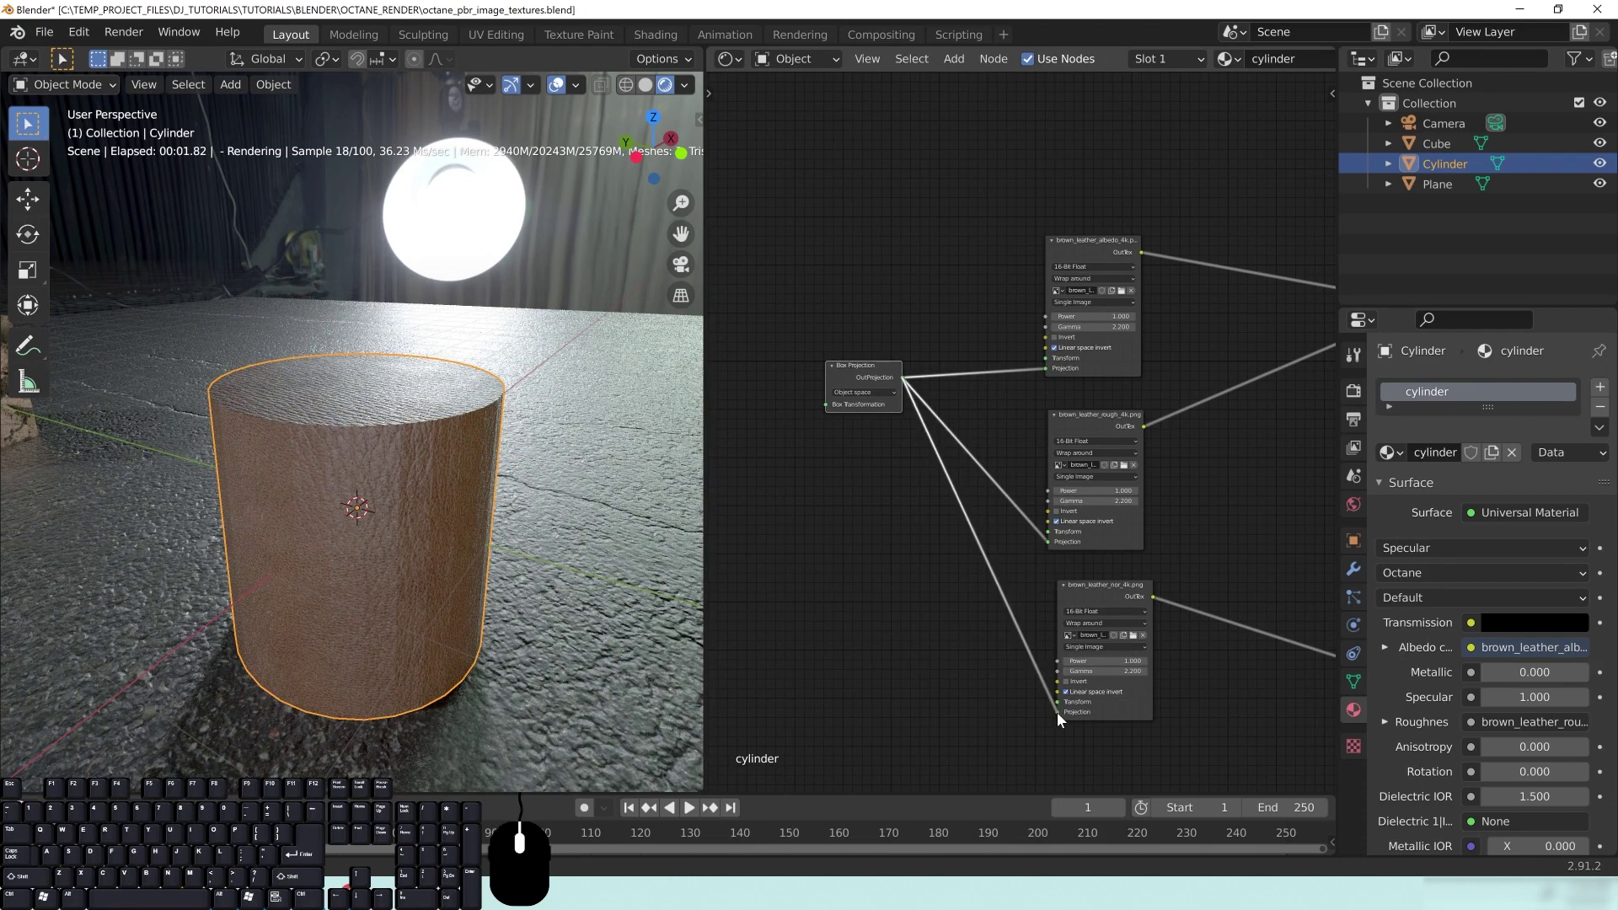
# Examine the box-projected leather around the cylinder and slightly reposition the Box Projection node
pyautogui.scroll(2, 446, 537)
pyautogui.moveTo(421, 514); pyautogui.dragTo(412, 474, button='middle')
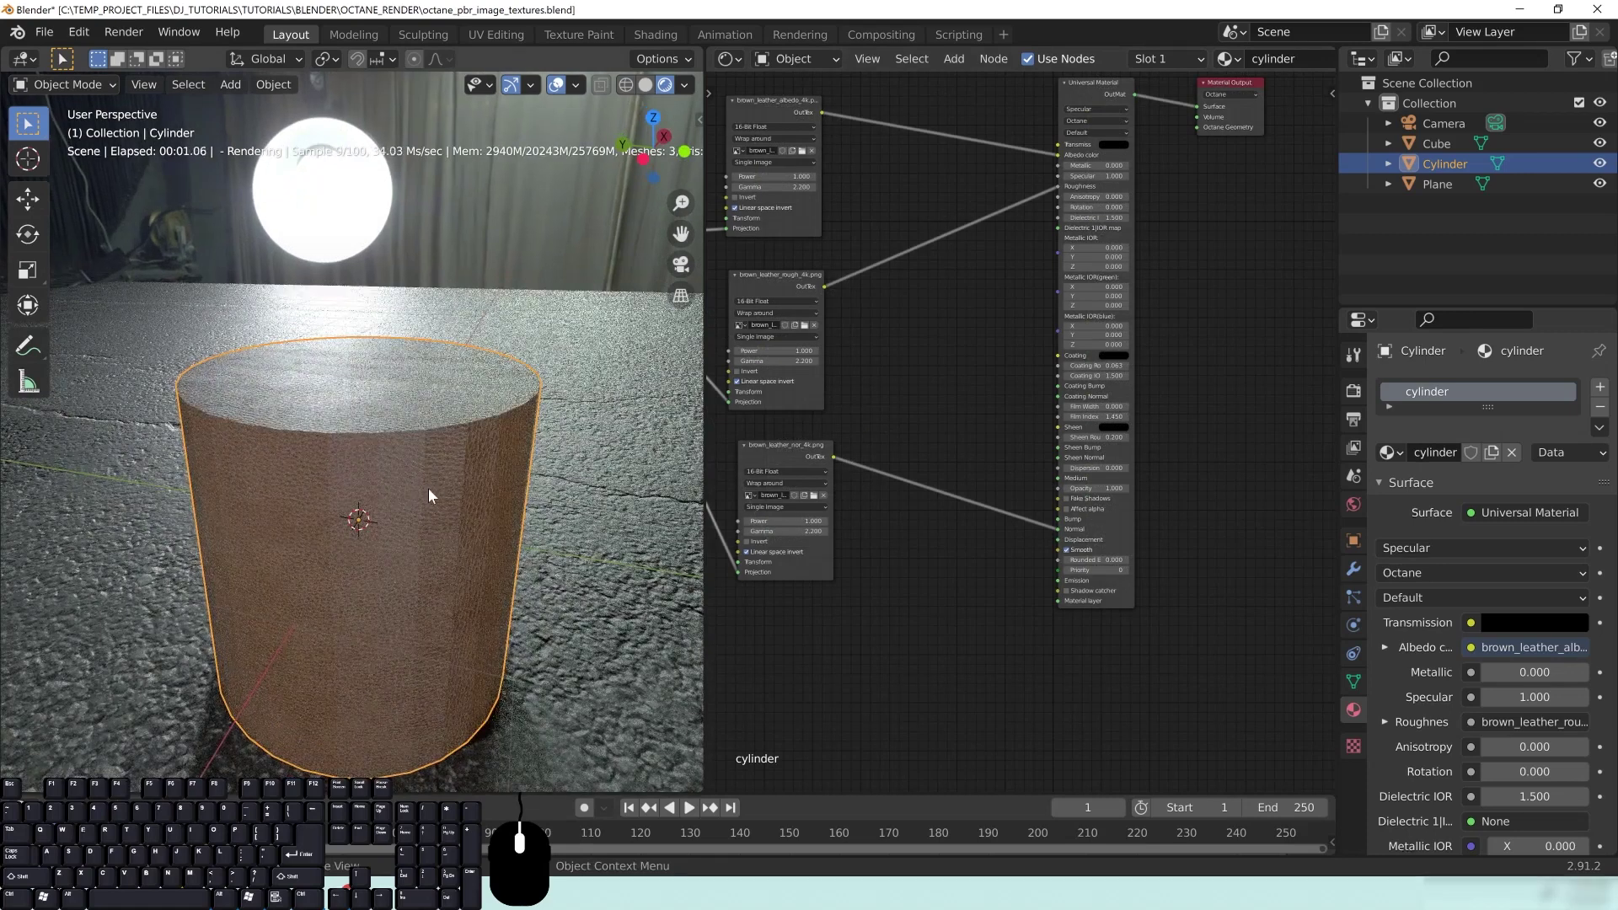
pyautogui.moveTo(428, 488); pyautogui.dragTo(659, 534, button='middle')
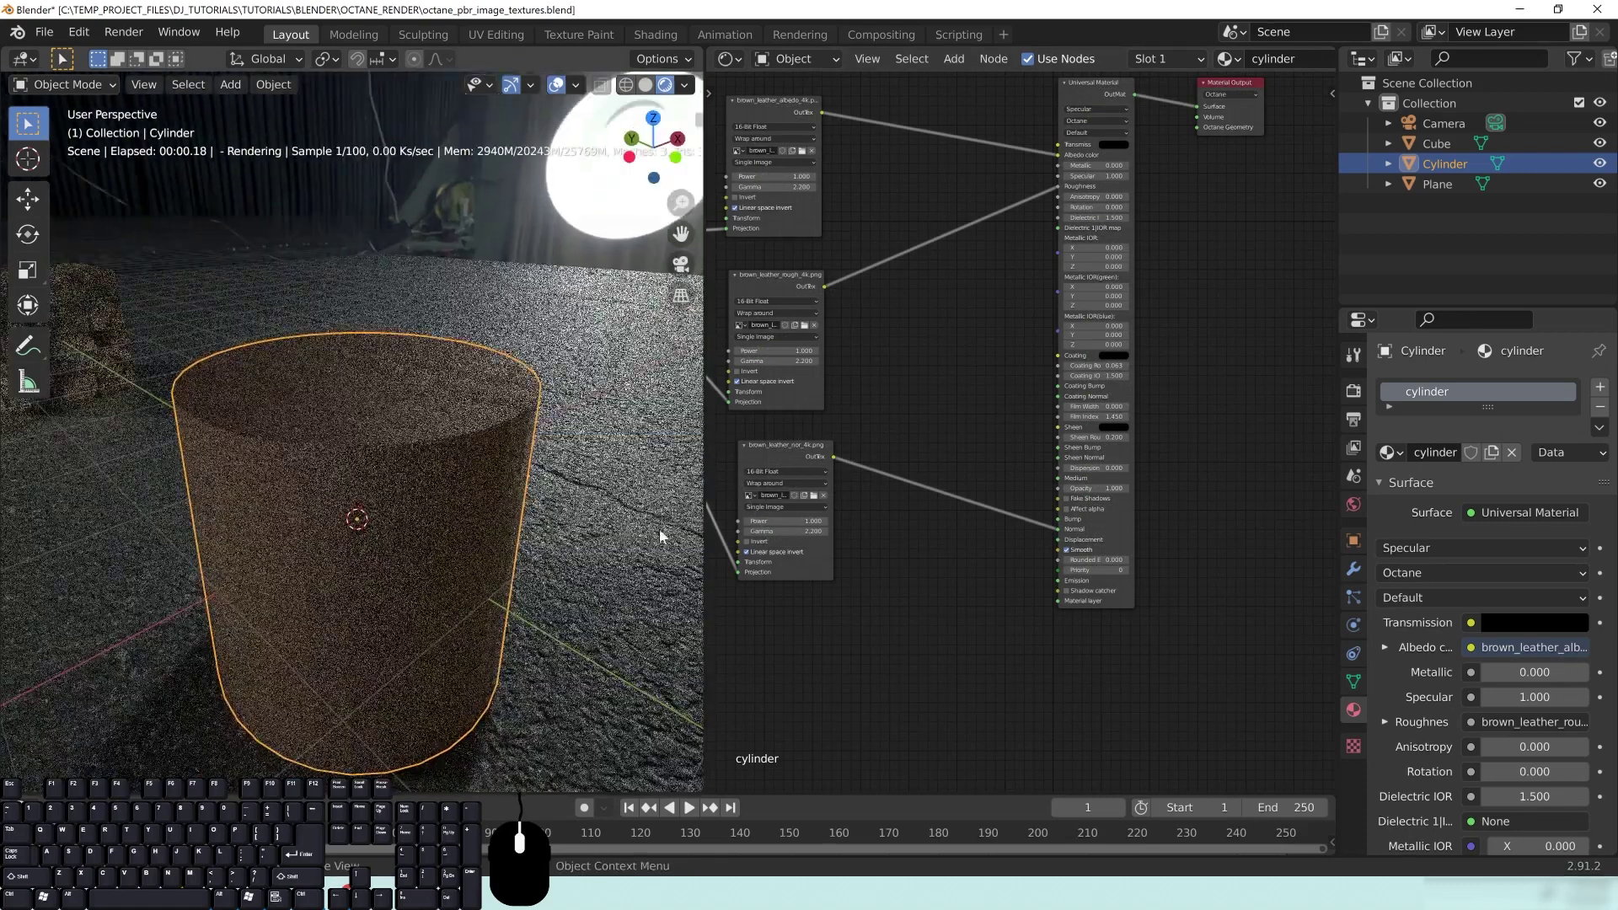
pyautogui.moveTo(816, 388); pyautogui.dragTo(1031, 491, button='middle')
pyautogui.moveTo(882, 483); pyautogui.dragTo(998, 502, button='middle')
pyautogui.moveTo(878, 351); pyautogui.dragTo(863, 372)
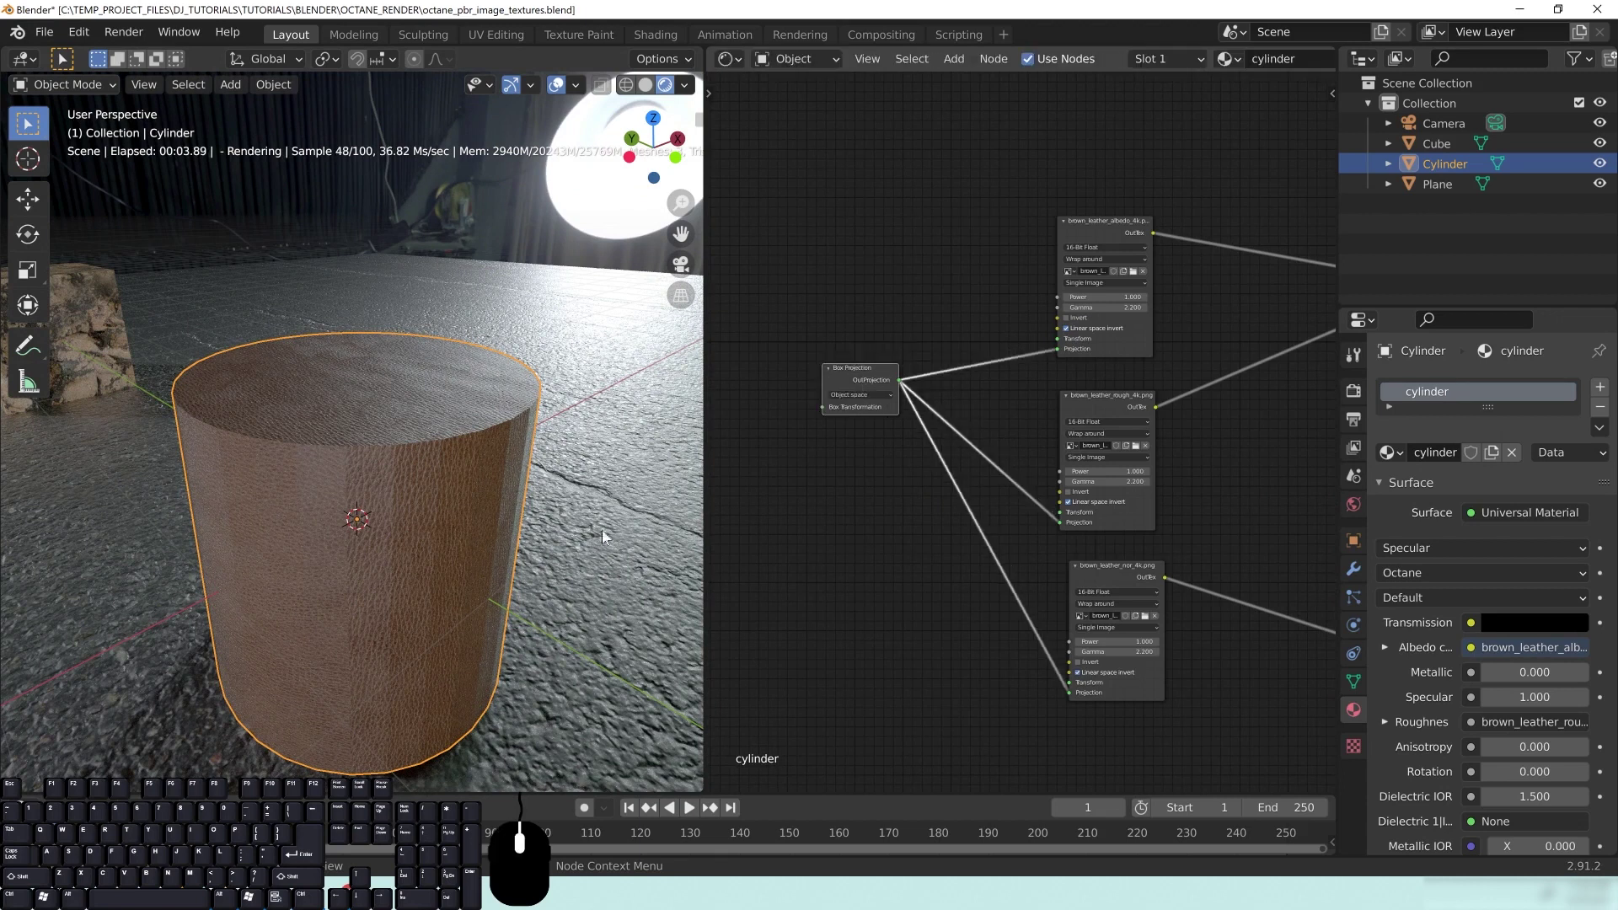
pyautogui.moveTo(923, 465); pyautogui.dragTo(942, 497, button='middle')
pyautogui.moveTo(888, 371); pyautogui.dragTo(855, 361)
# Disconnect the brown_leather rough image from the Universal Material's Roughness input
pyautogui.moveTo(1230, 433); pyautogui.dragTo(889, 431, button='middle')
pyautogui.moveTo(1064, 301); pyautogui.dragTo(1024, 381)
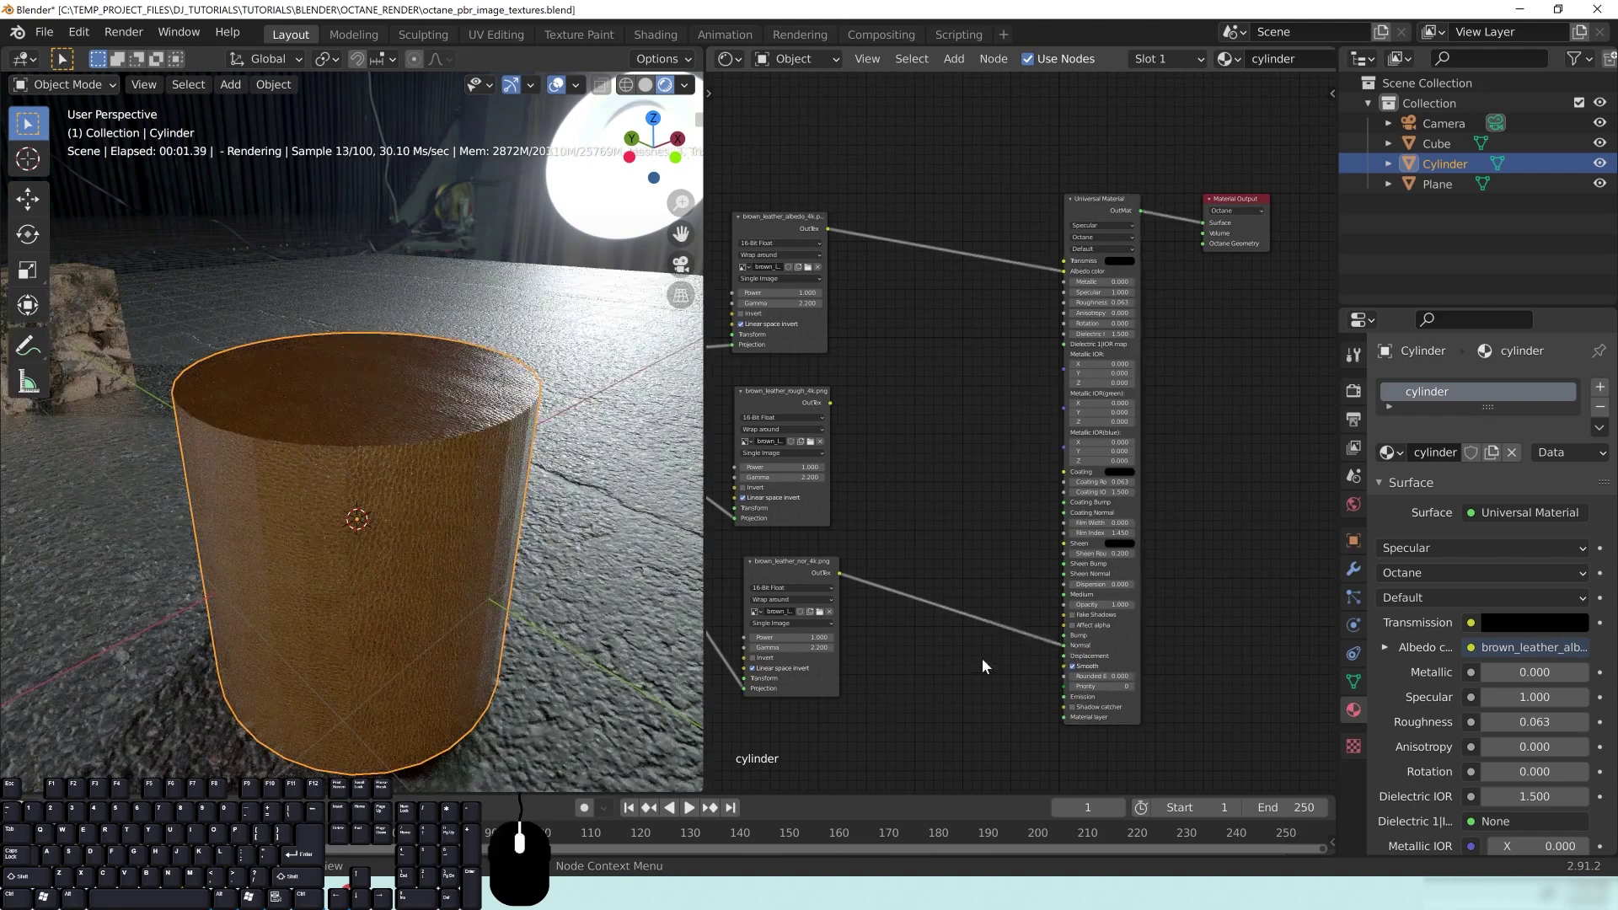
# Disconnect the brown_leather nor image from the Universal Material's Normal input
pyautogui.moveTo(1061, 645); pyautogui.dragTo(998, 638)
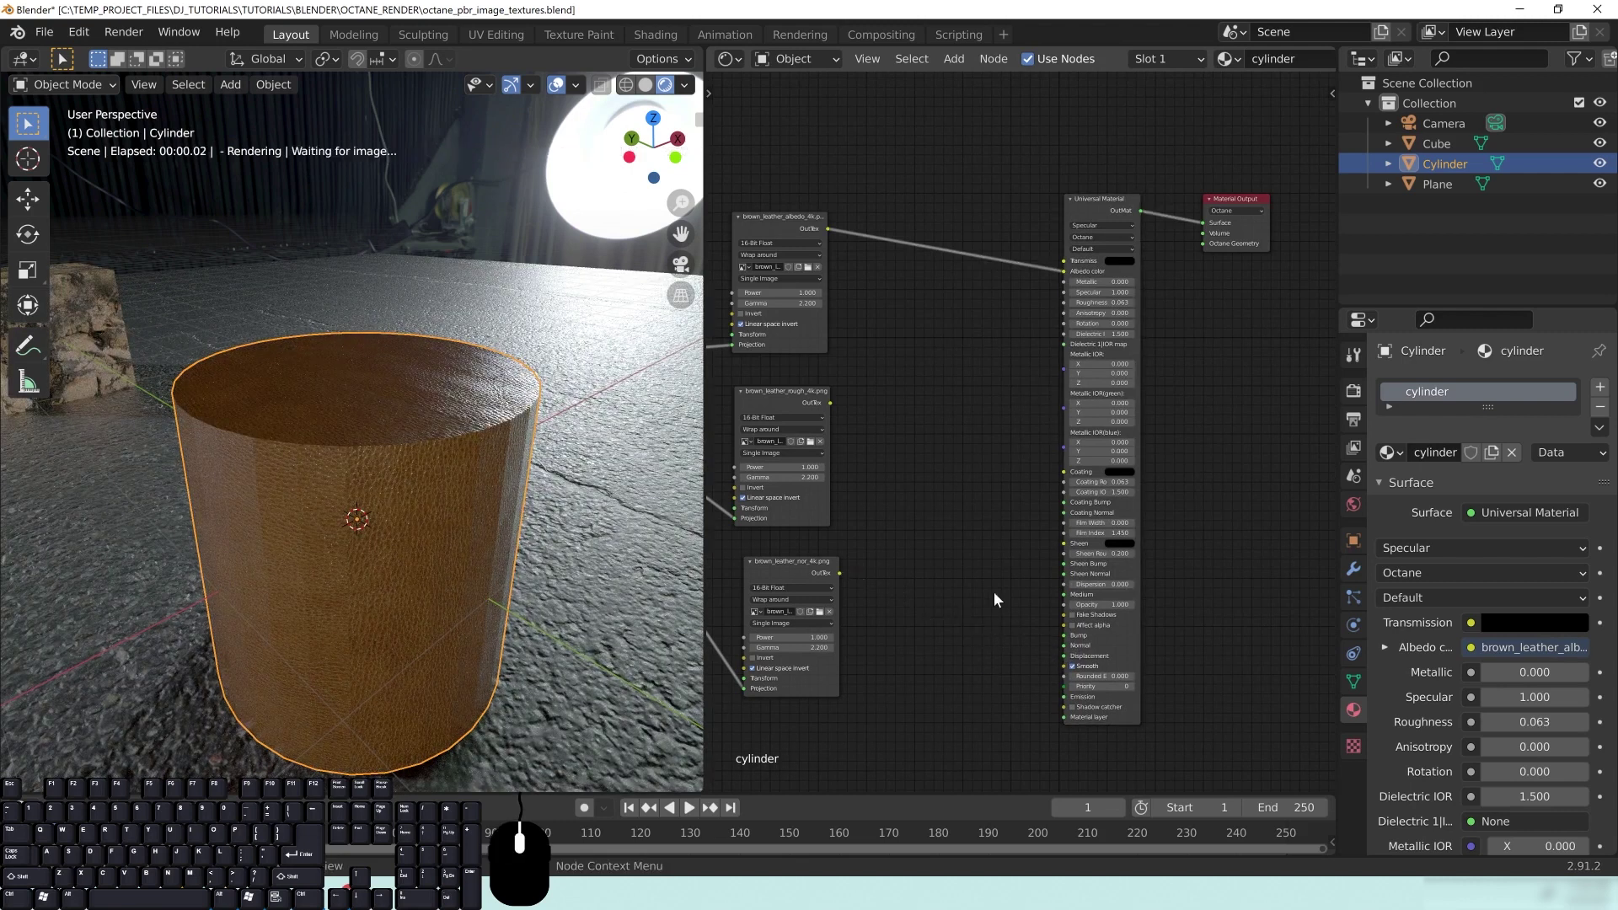
pyautogui.moveTo(863, 404); pyautogui.dragTo(942, 432, button='middle')
pyautogui.moveTo(971, 487); pyautogui.dragTo(1129, 466, button='middle')
pyautogui.moveTo(341, 435); pyautogui.dragTo(364, 449, button='middle')
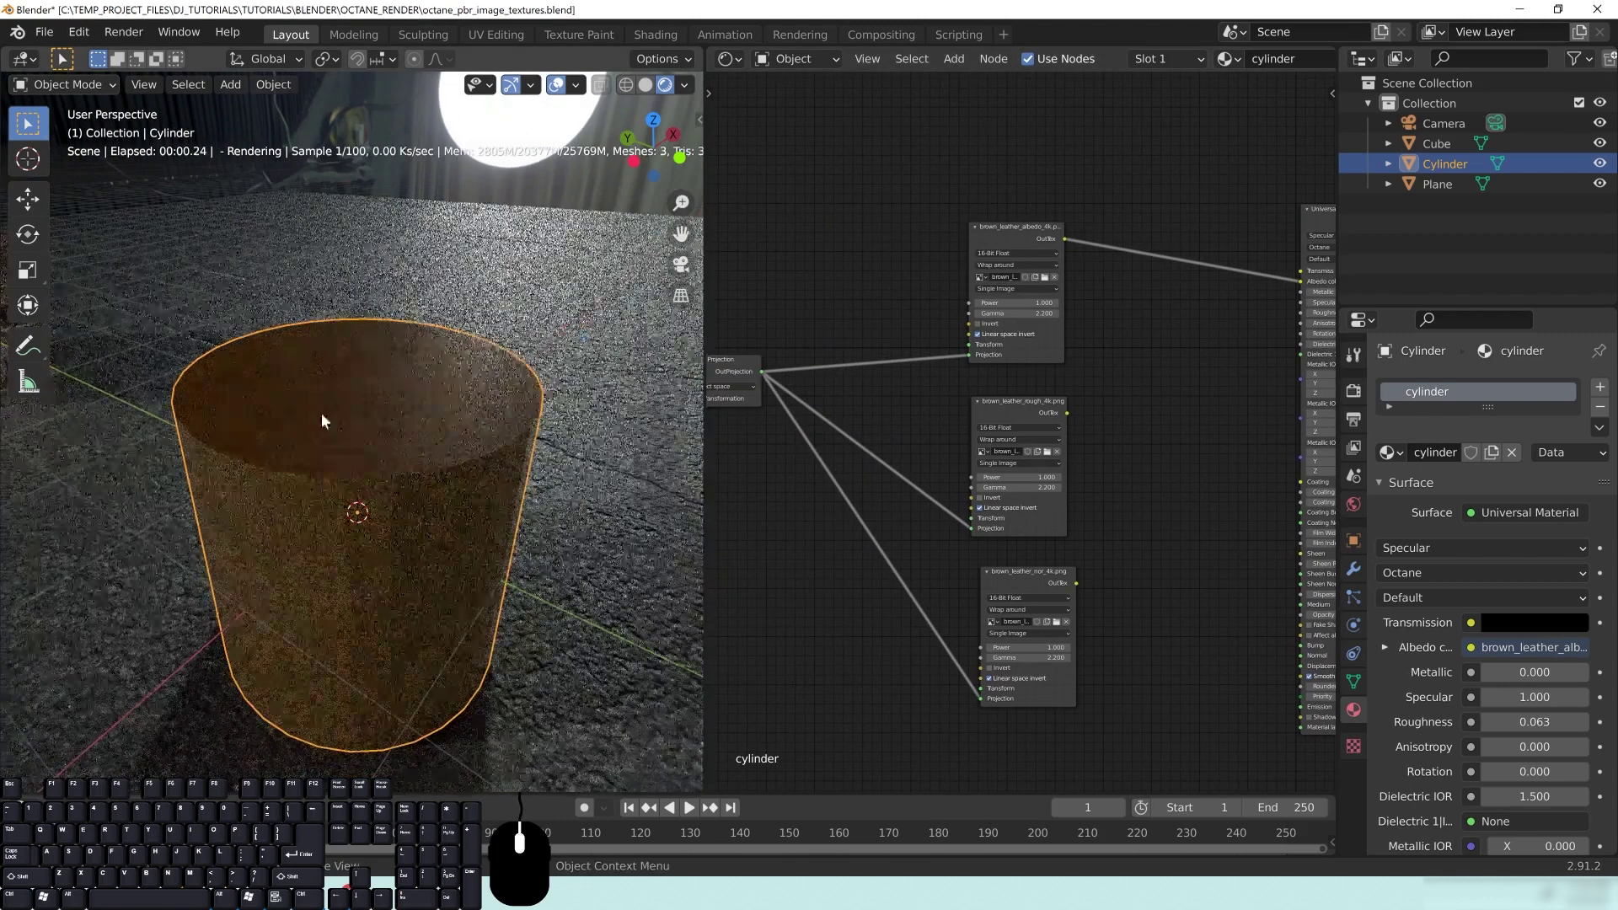
# Unlink the Box Projection from the brown_leather rough and nor images and move its node up beside the albedo image
pyautogui.moveTo(807, 430); pyautogui.dragTo(942, 422, button='middle')
pyautogui.moveTo(877, 362); pyautogui.dragTo(848, 396)
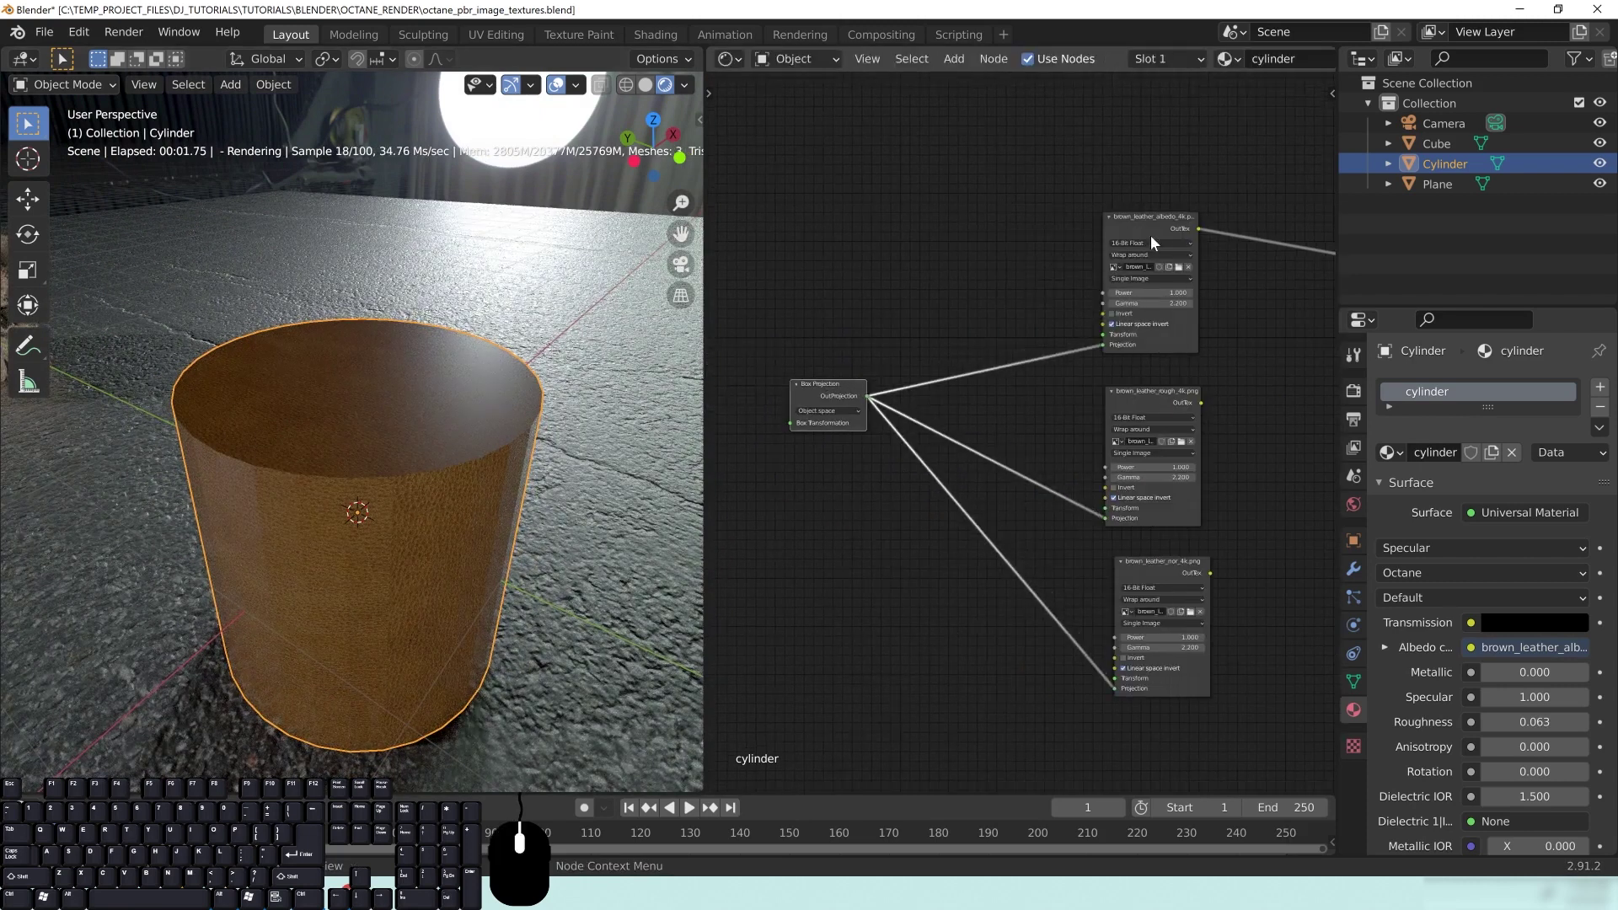
pyautogui.moveTo(1104, 518); pyautogui.dragTo(1063, 494)
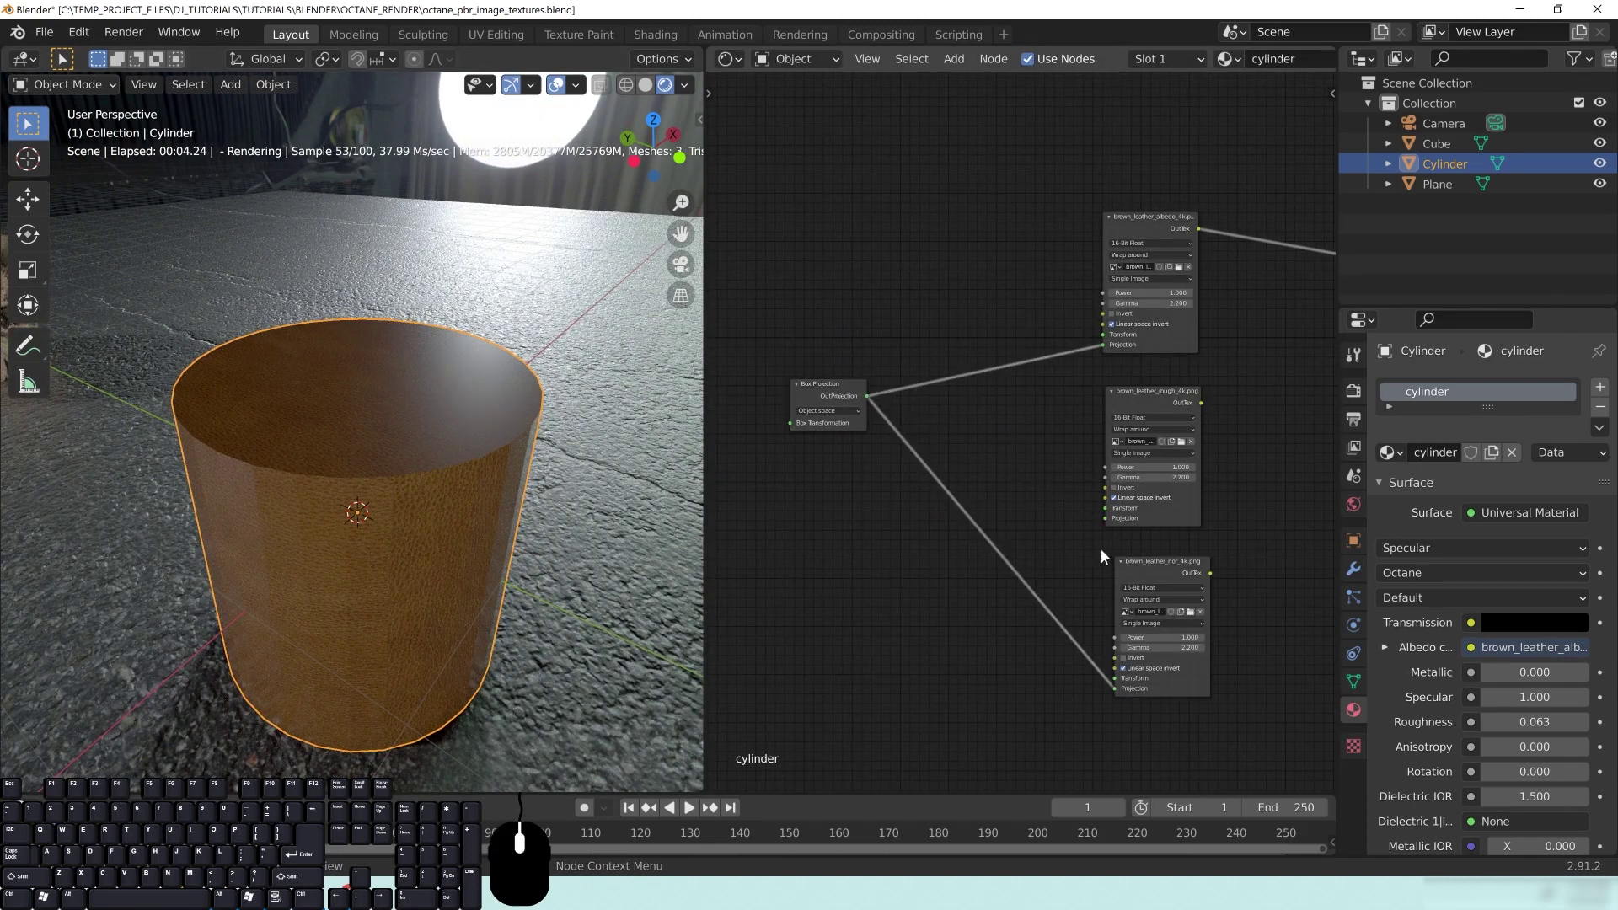
pyautogui.moveTo(1113, 689); pyautogui.dragTo(1025, 674)
pyautogui.moveTo(814, 384); pyautogui.dragTo(881, 266)
pyautogui.moveTo(922, 295); pyautogui.dragTo(838, 323, button='middle')
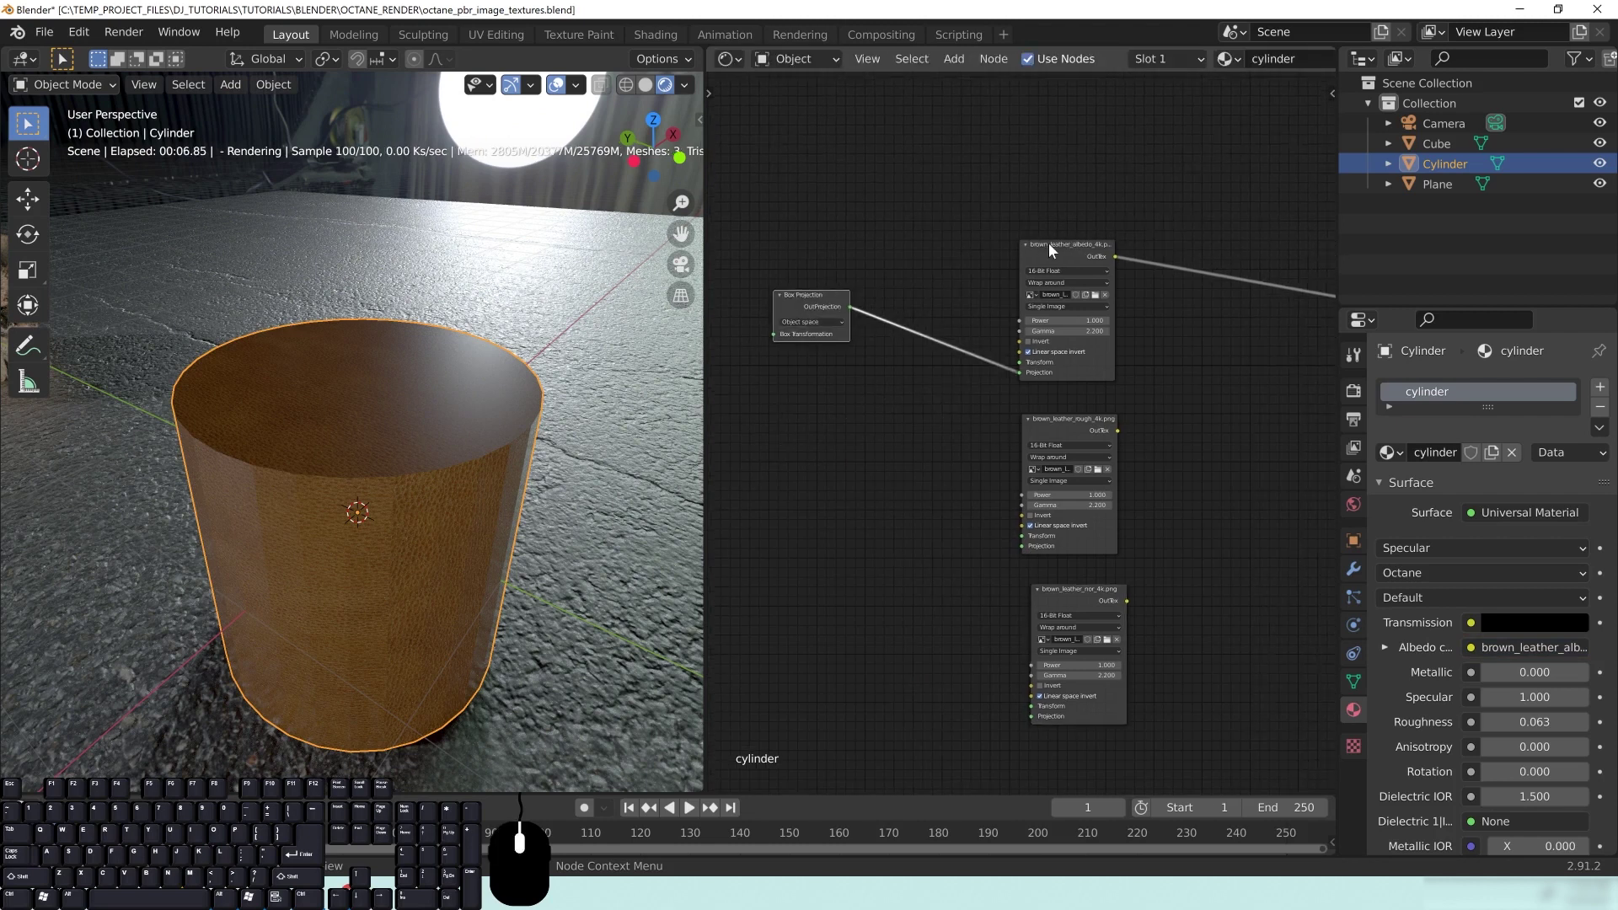
# Move the albedo image node up, line up the Box Projection node with it, and examine the leather on the cylinder
pyautogui.moveTo(1048, 244); pyautogui.dragTo(1049, 214)
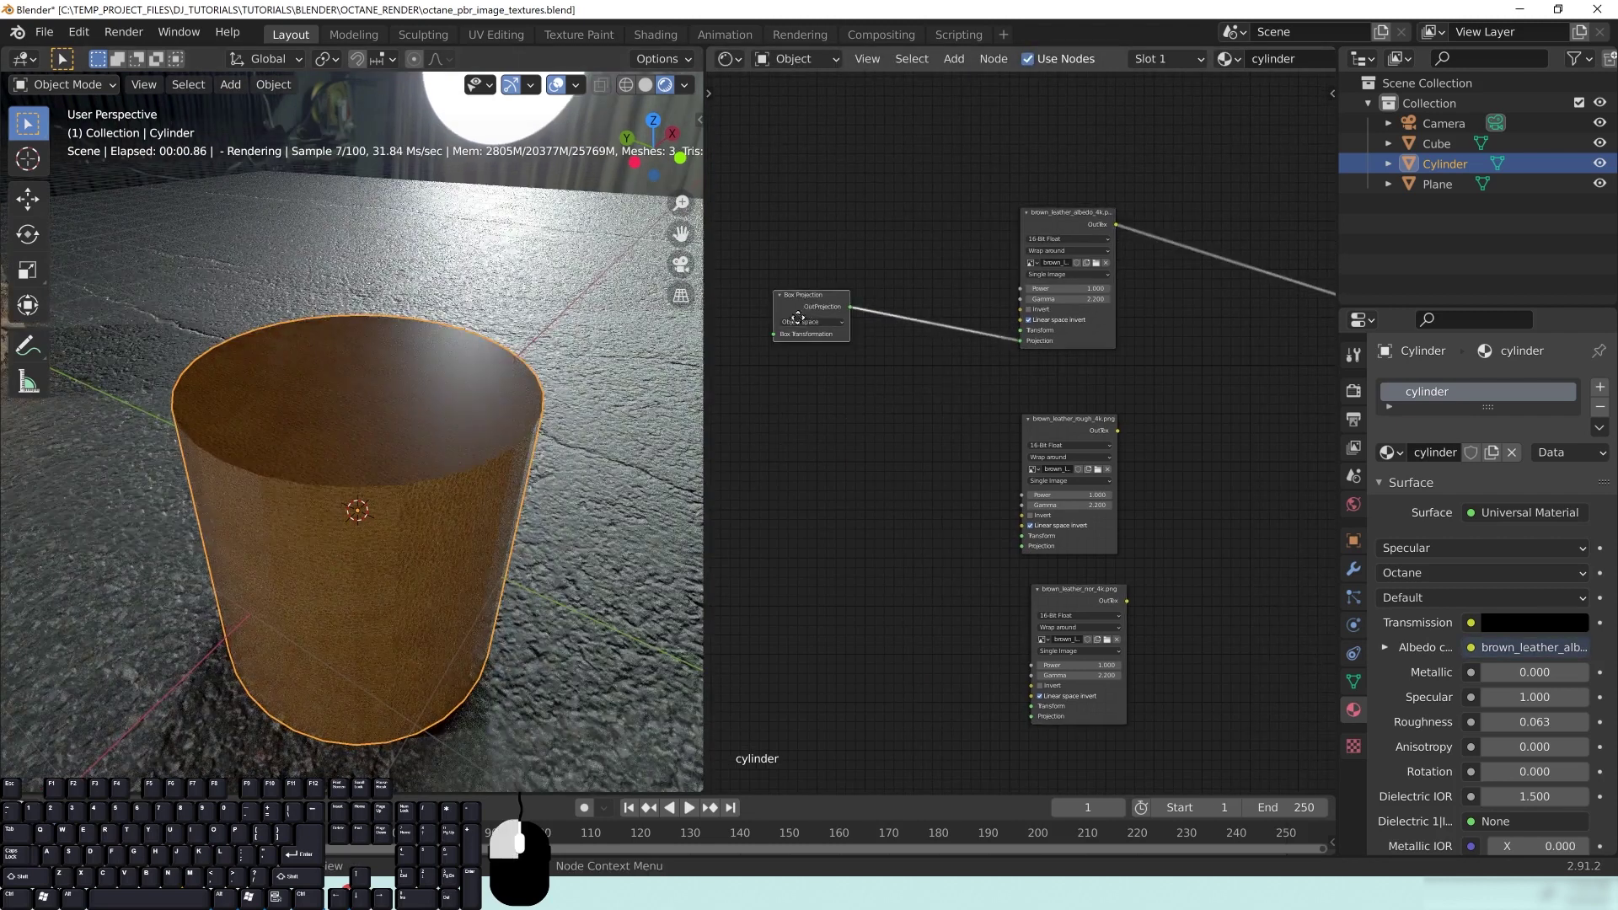
pyautogui.moveTo(815, 308); pyautogui.dragTo(808, 336)
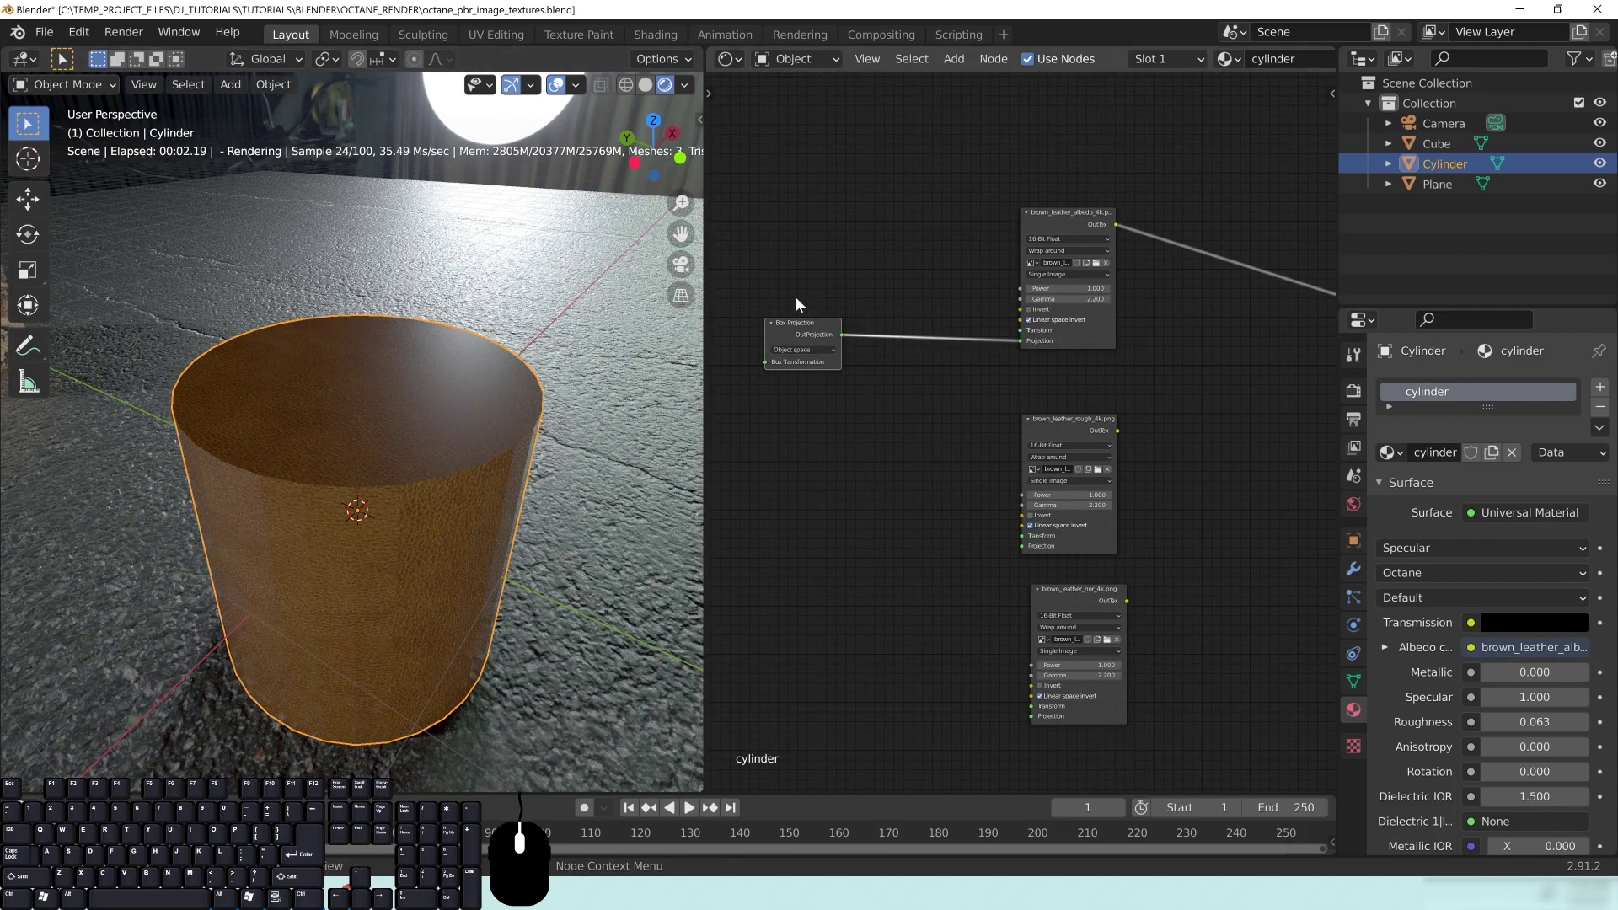
pyautogui.moveTo(791, 321); pyautogui.dragTo(799, 320)
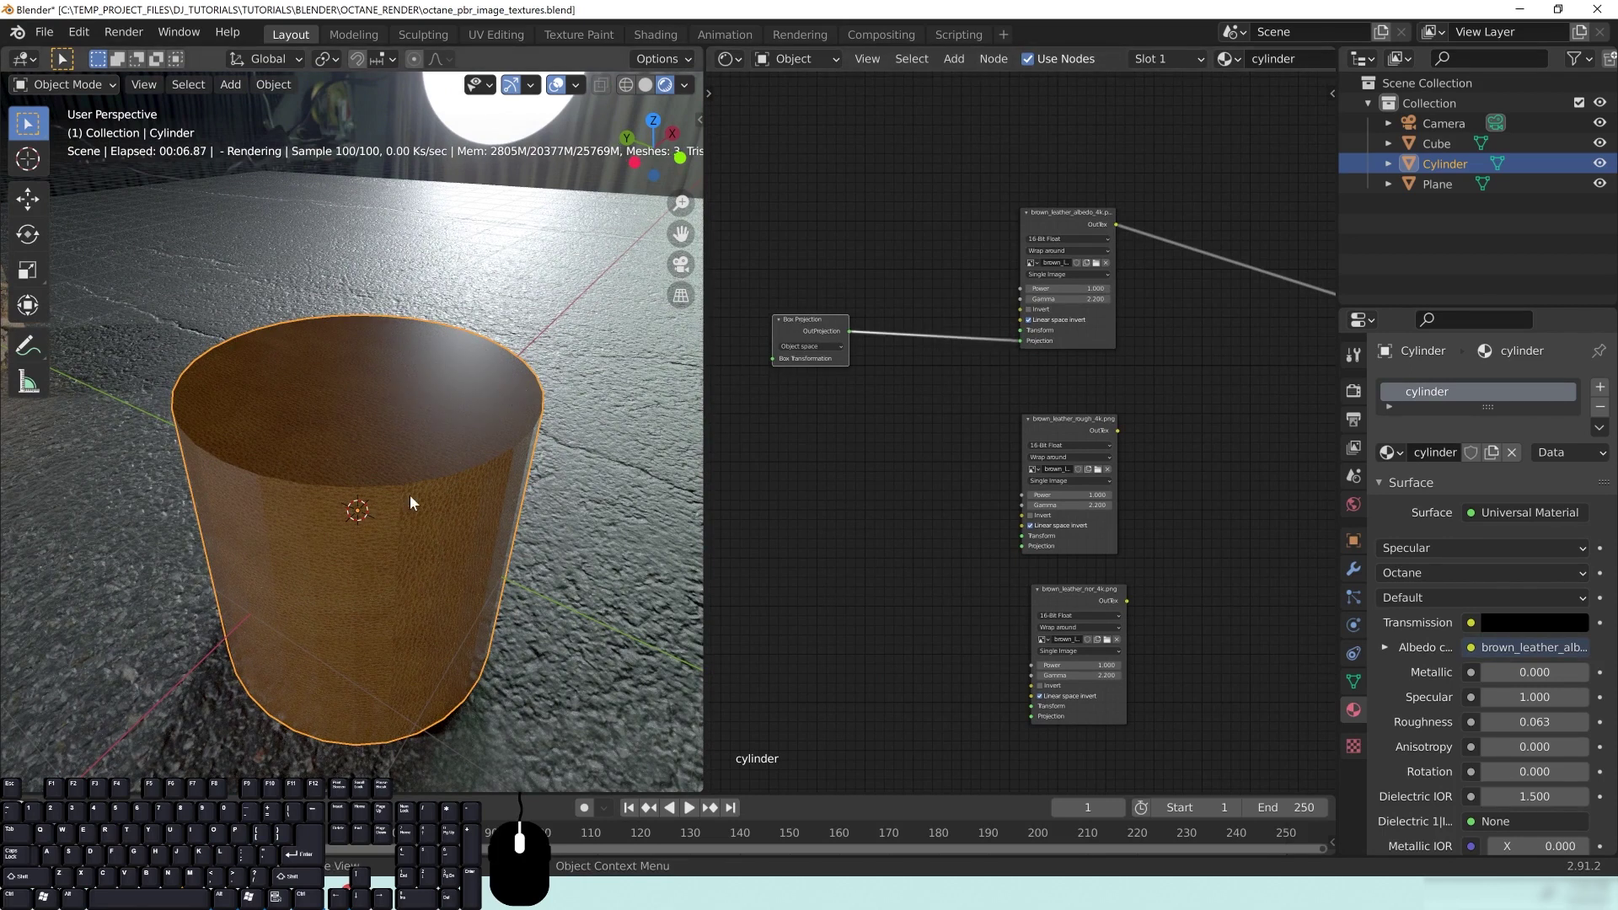
pyautogui.moveTo(480, 434); pyautogui.dragTo(356, 558, button='middle')
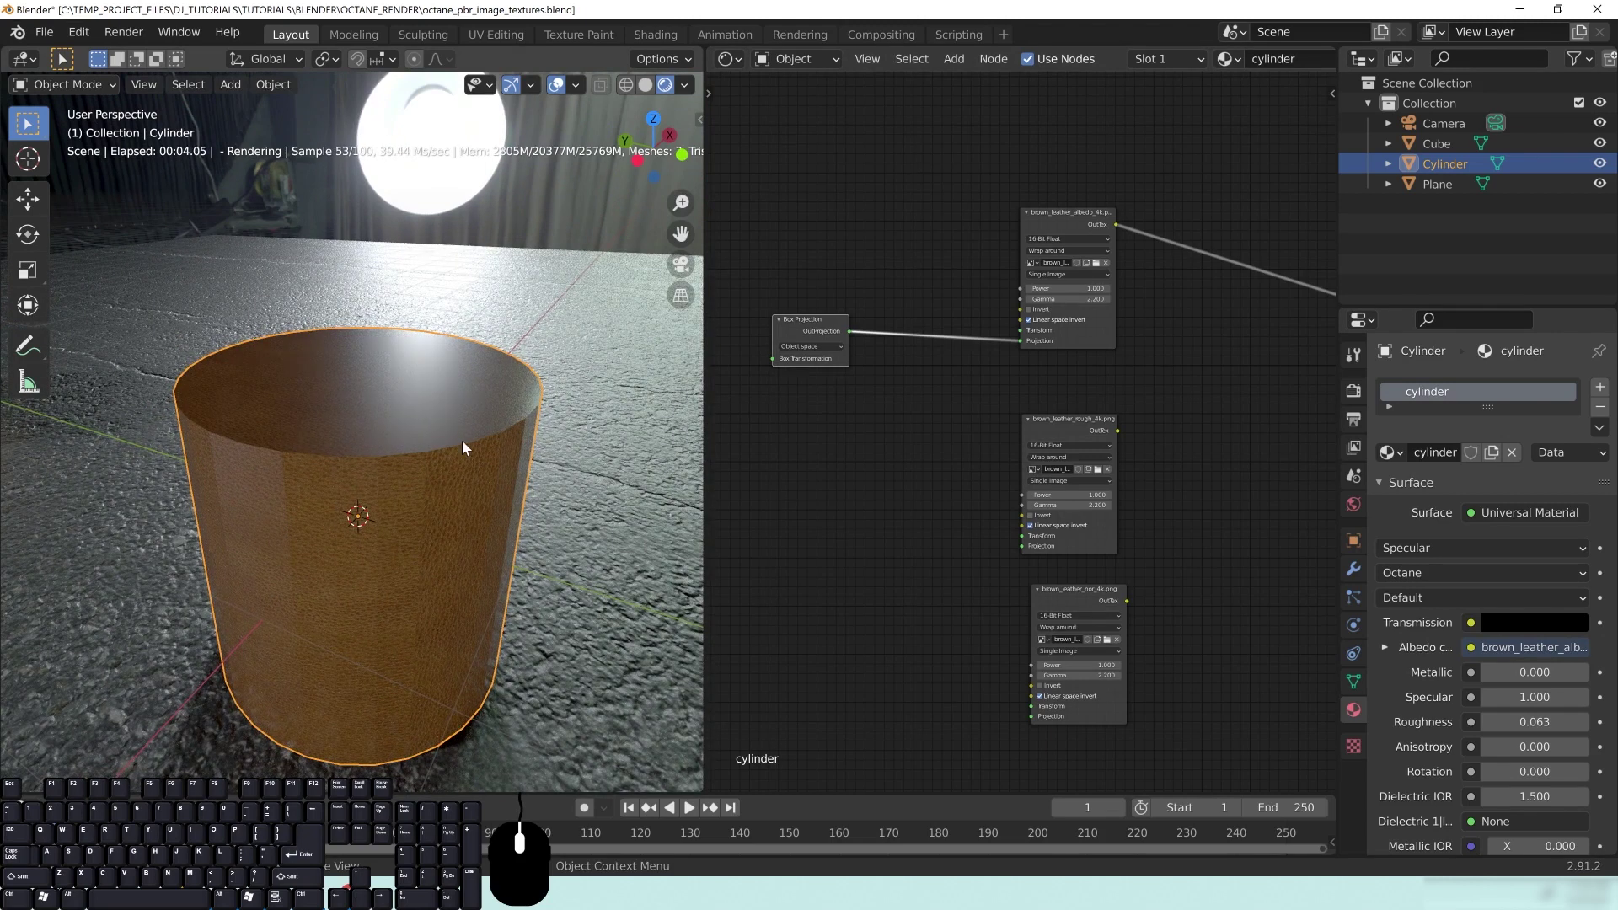
# Add a Cylindrical Projection node below the Box Projection and link it to the albedo image's Projection input
pyautogui.moveTo(814, 413); pyautogui.dragTo(837, 403, button='middle')
pyautogui.hotkey('shift', 'a')
pyautogui.moveTo(837, 402)
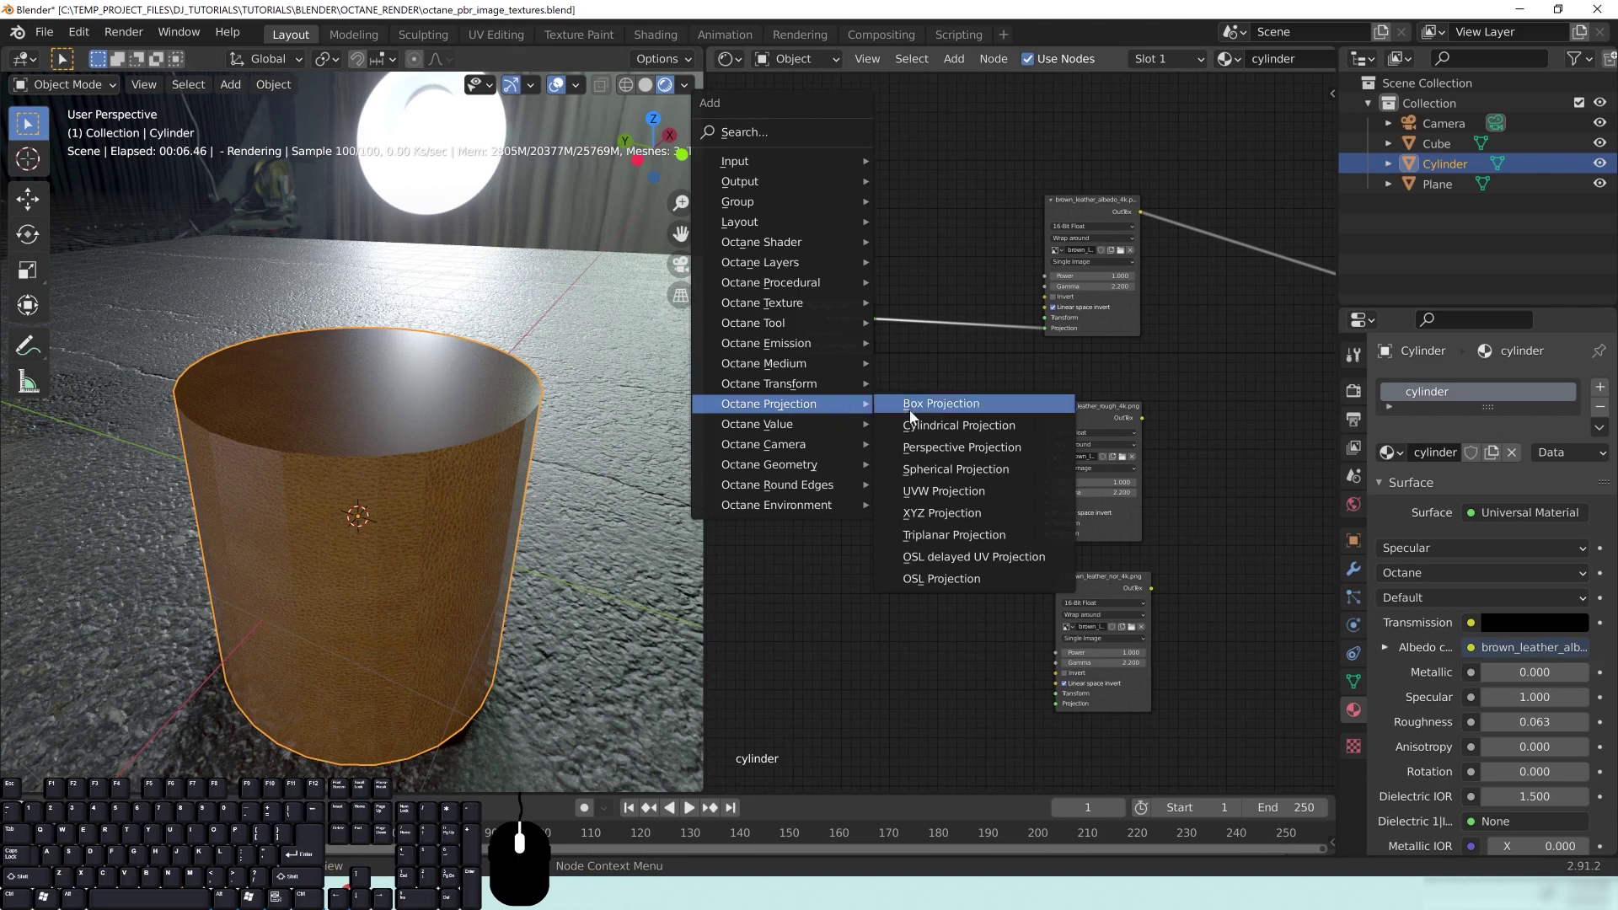
pyautogui.click(962, 425)
pyautogui.click(886, 383)
pyautogui.moveTo(874, 381); pyautogui.dragTo(1044, 327)
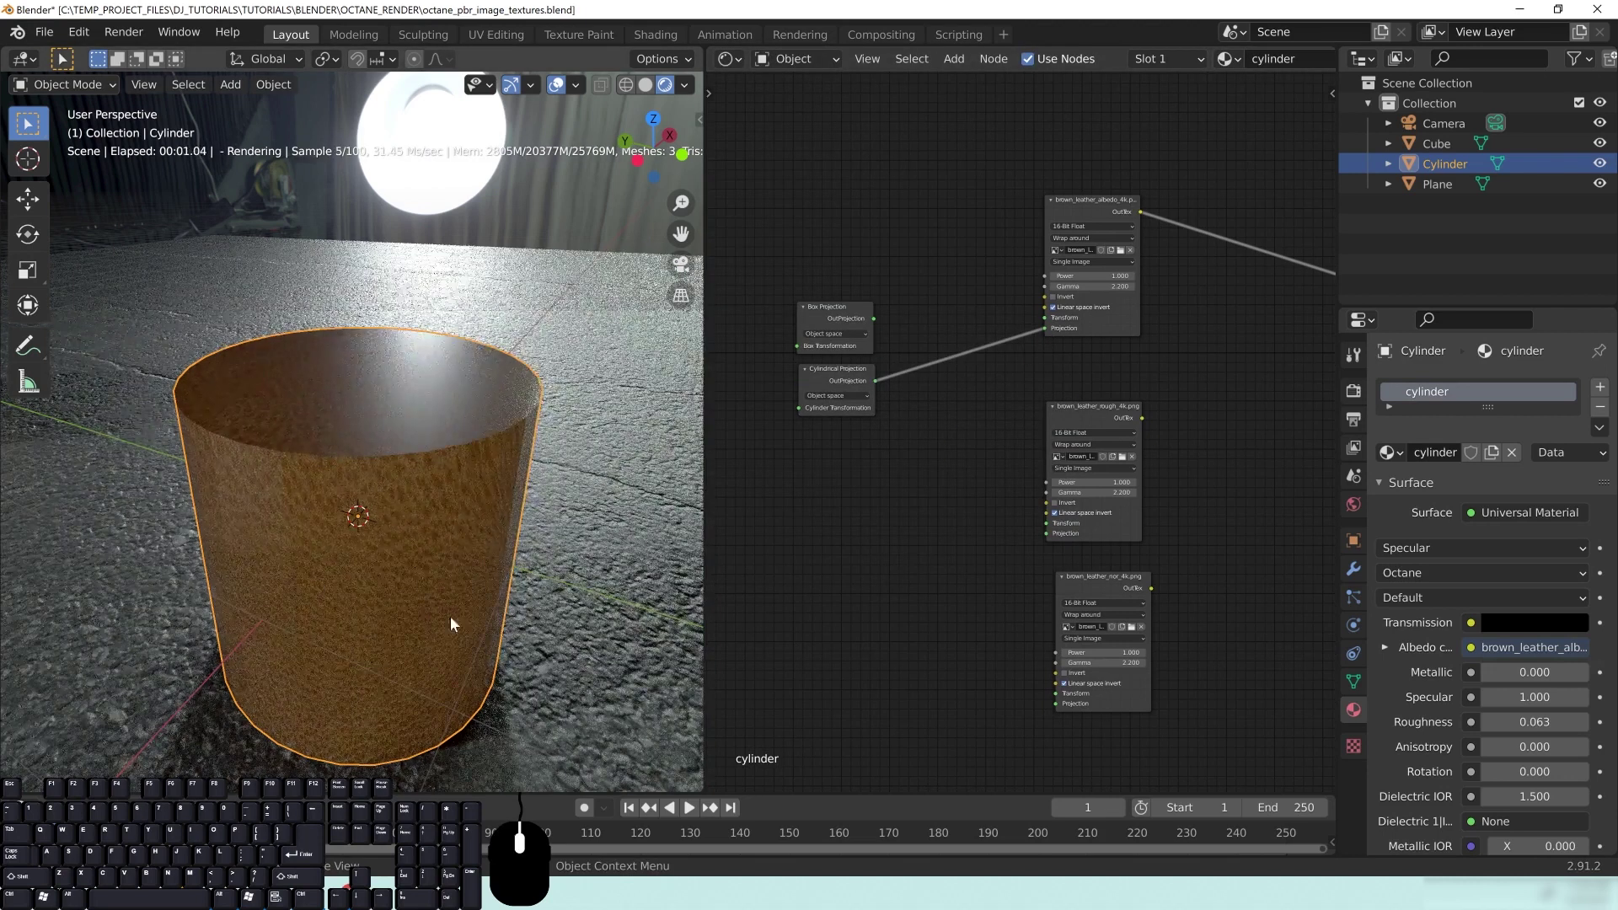
pyautogui.moveTo(375, 433); pyautogui.dragTo(487, 600, button='middle')
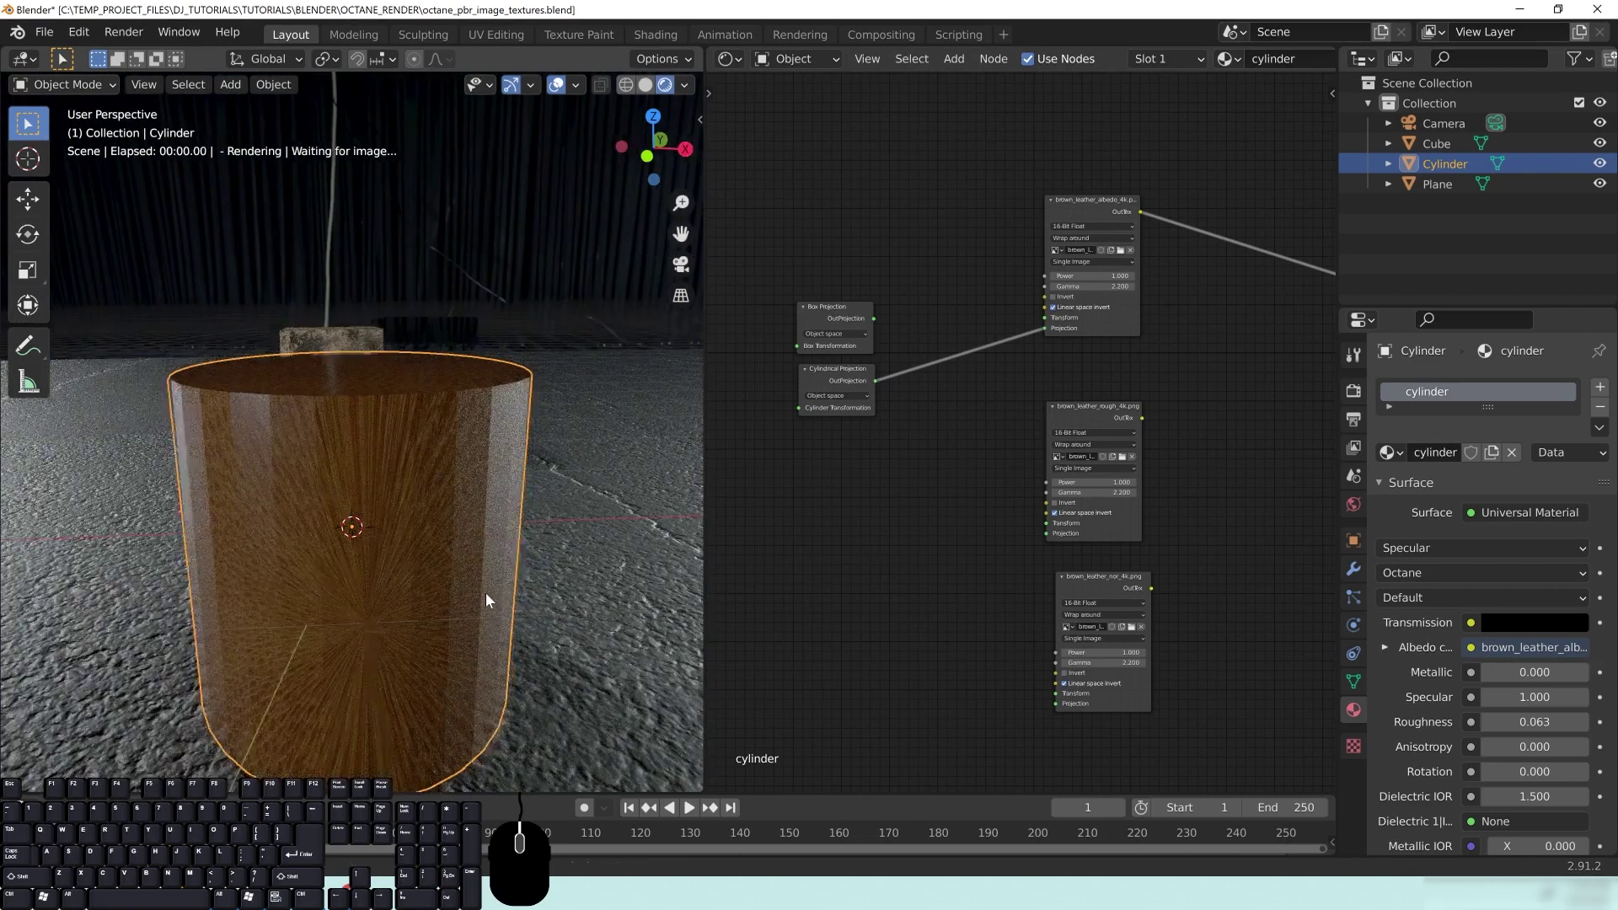
pyautogui.moveTo(305, 620); pyautogui.dragTo(281, 654, button='middle')
pyautogui.moveTo(290, 578); pyautogui.dragTo(325, 590, button='middle')
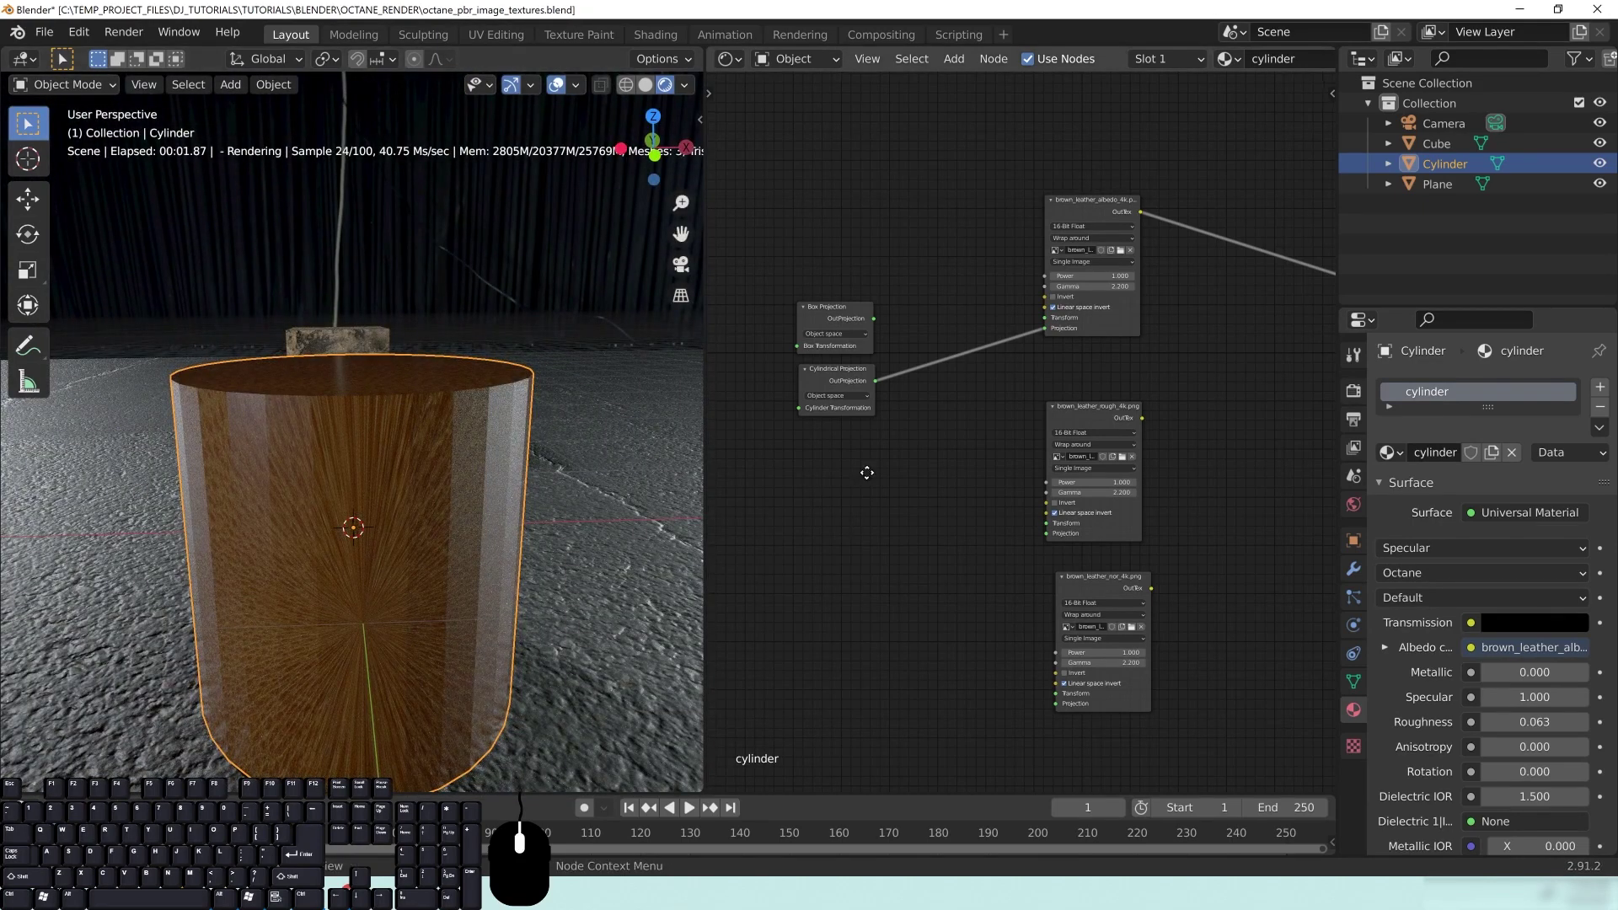
pyautogui.moveTo(866, 473); pyautogui.dragTo(877, 472, button='middle')
pyautogui.hotkey('shift', 'a')
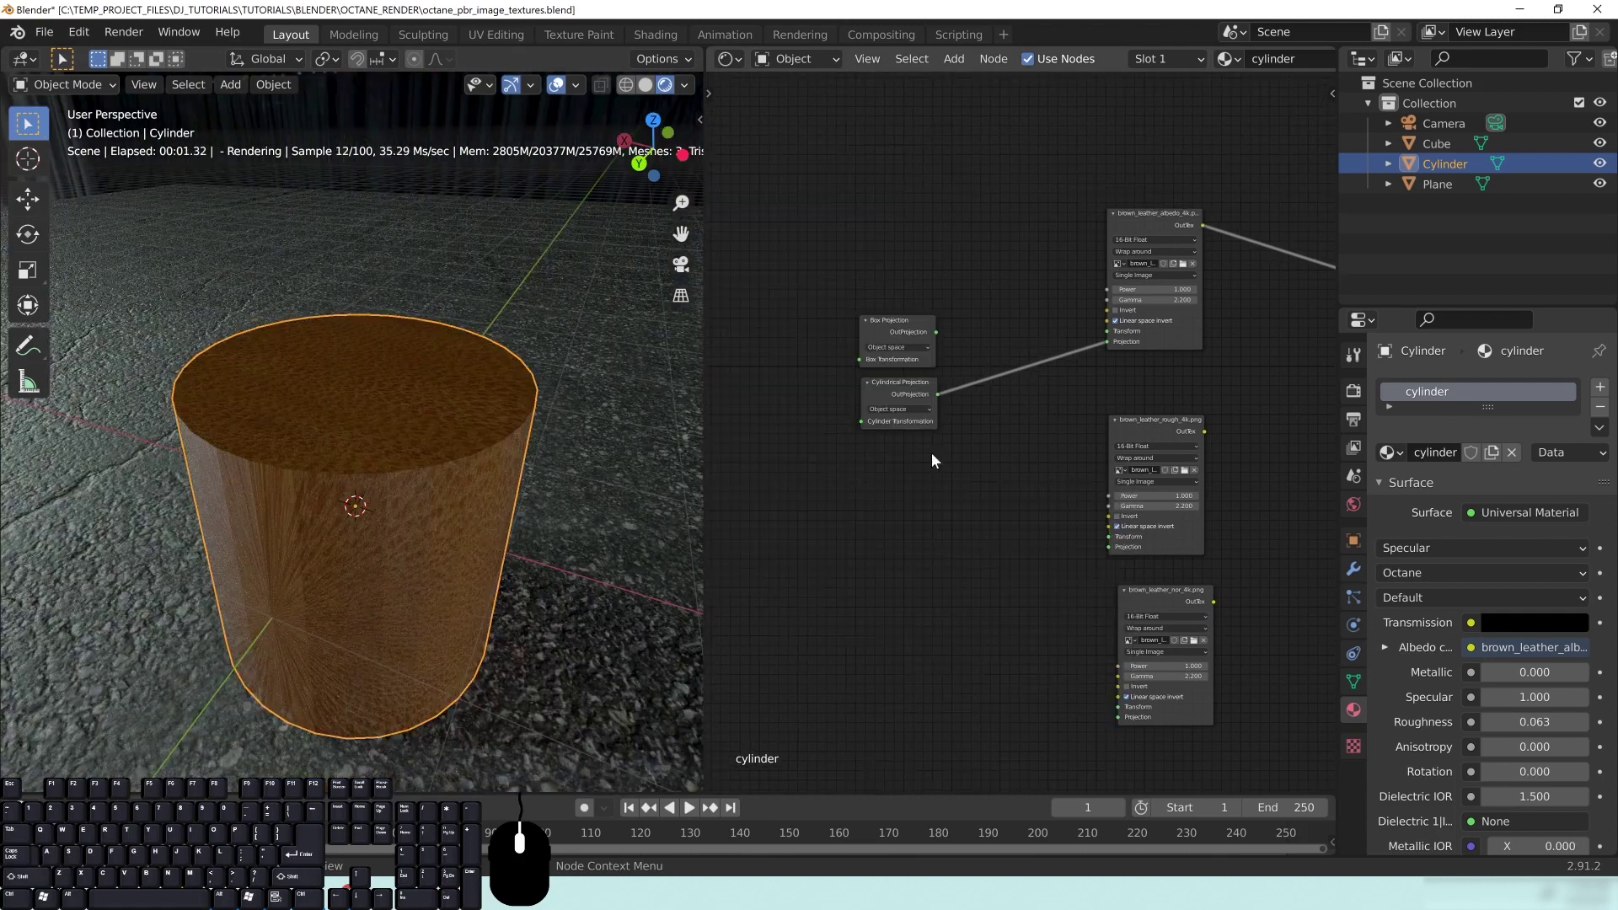
pyautogui.hotkey('shift', 'a')
pyautogui.moveTo(831, 477)
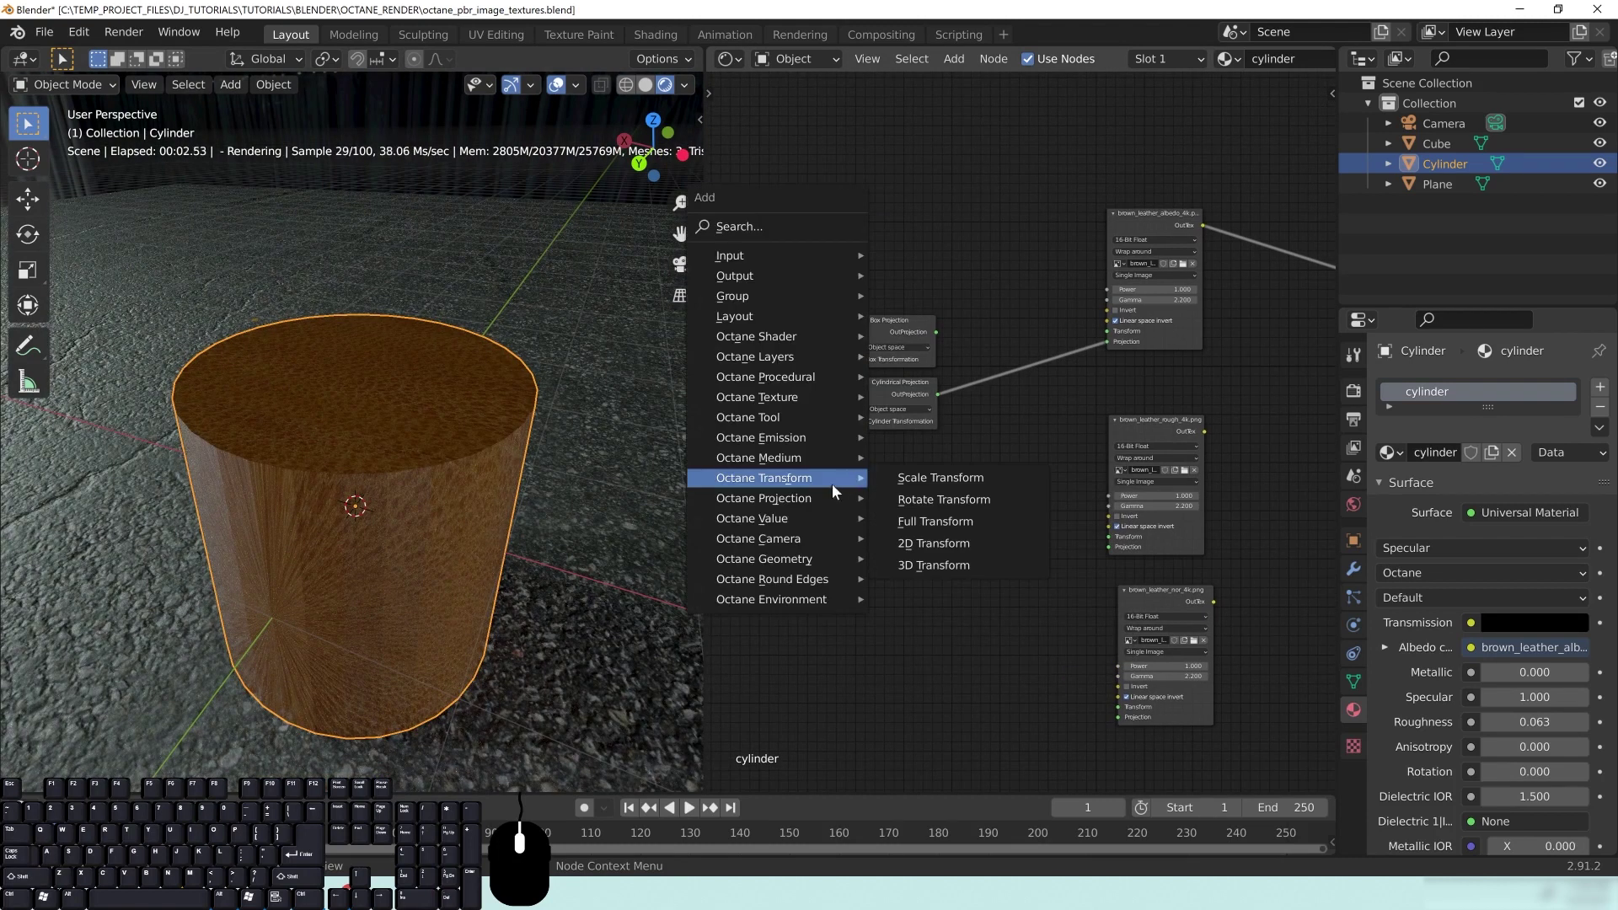
pyautogui.moveTo(800, 499)
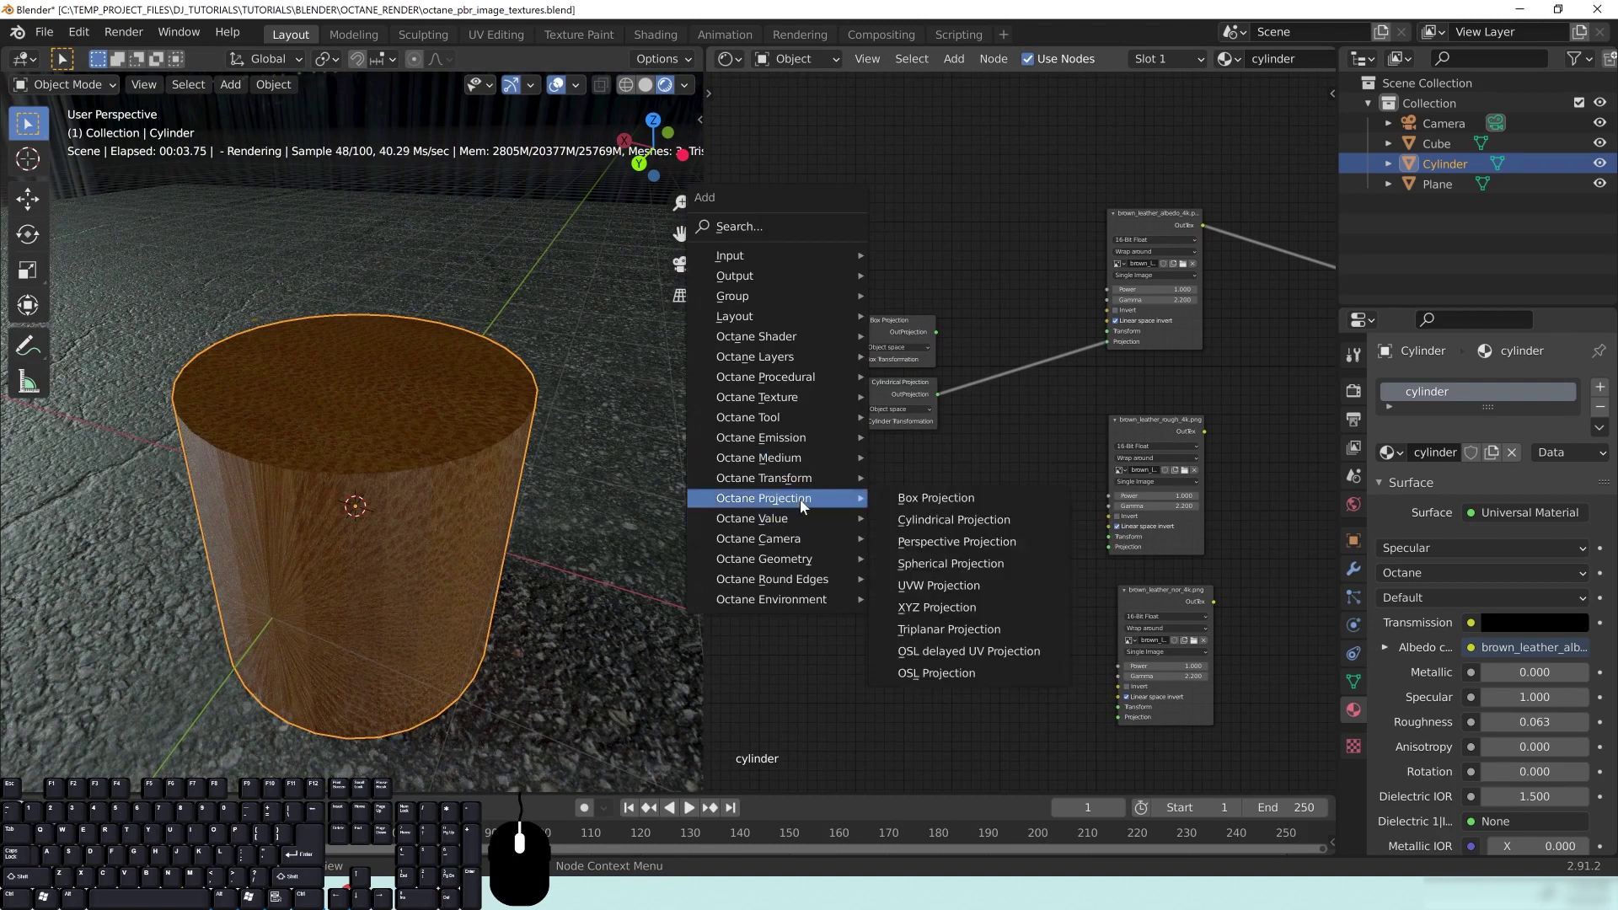
pyautogui.click(984, 518)
pyautogui.click(877, 492)
# Add a Spherical Projection node below the Cylindrical Projection and link it to the albedo image's Projection input
pyautogui.hotkey('shift', 'a')
pyautogui.moveTo(881, 493)
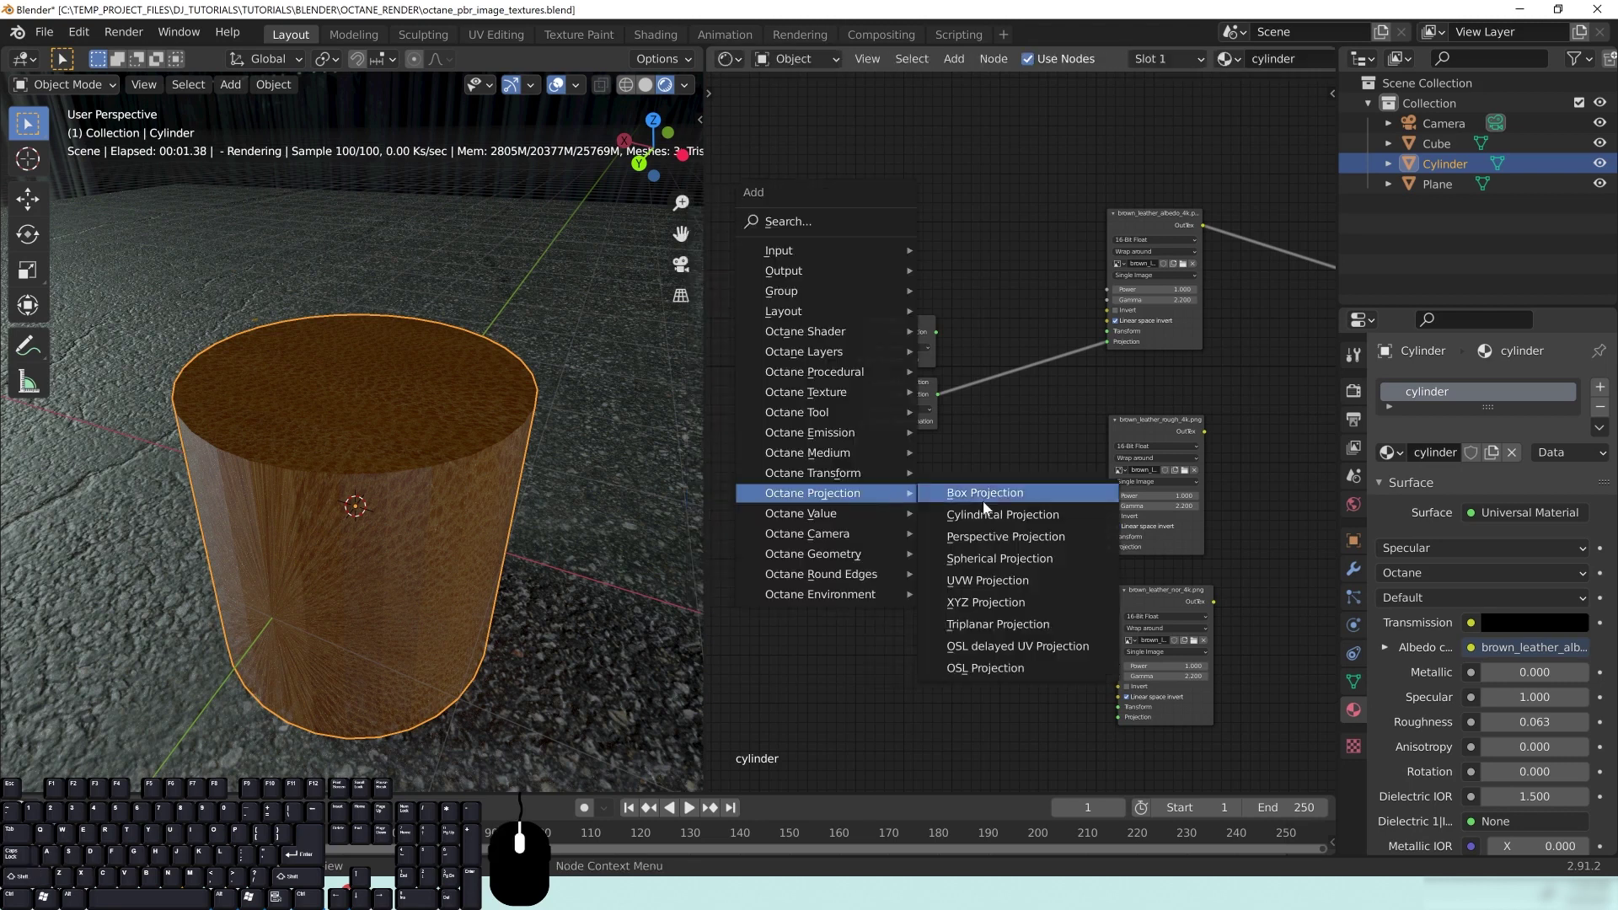
pyautogui.click(1011, 556)
pyautogui.click(863, 437)
pyautogui.moveTo(935, 456); pyautogui.dragTo(1109, 341)
pyautogui.moveTo(452, 551); pyautogui.dragTo(231, 389, button='middle')
pyautogui.moveTo(416, 487); pyautogui.dragTo(438, 508, button='middle')
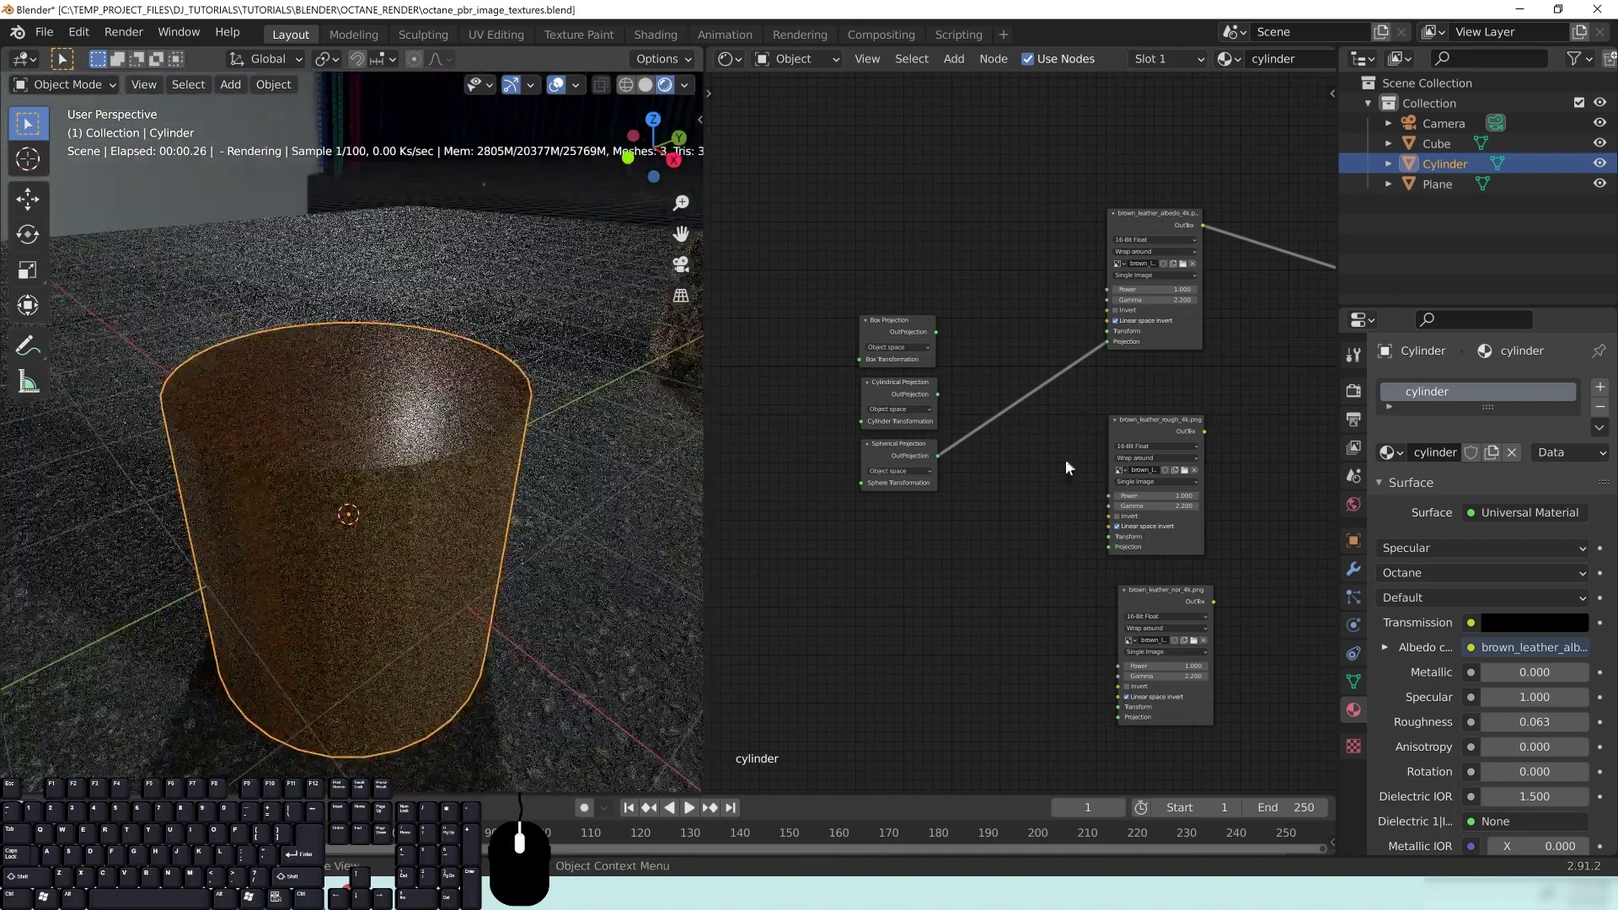
# Examine the spherically projected leather on the cylinder's sides and cap, slightly repositioning the Spherical Projection node
pyautogui.moveTo(897, 447)
pyautogui.mouseDown()
pyautogui.moveTo(1058, 448)
pyautogui.moveTo(877, 515)
pyautogui.moveTo(891, 450)
pyautogui.mouseUp()
pyautogui.moveTo(990, 520); pyautogui.dragTo(949, 496, button='middle')
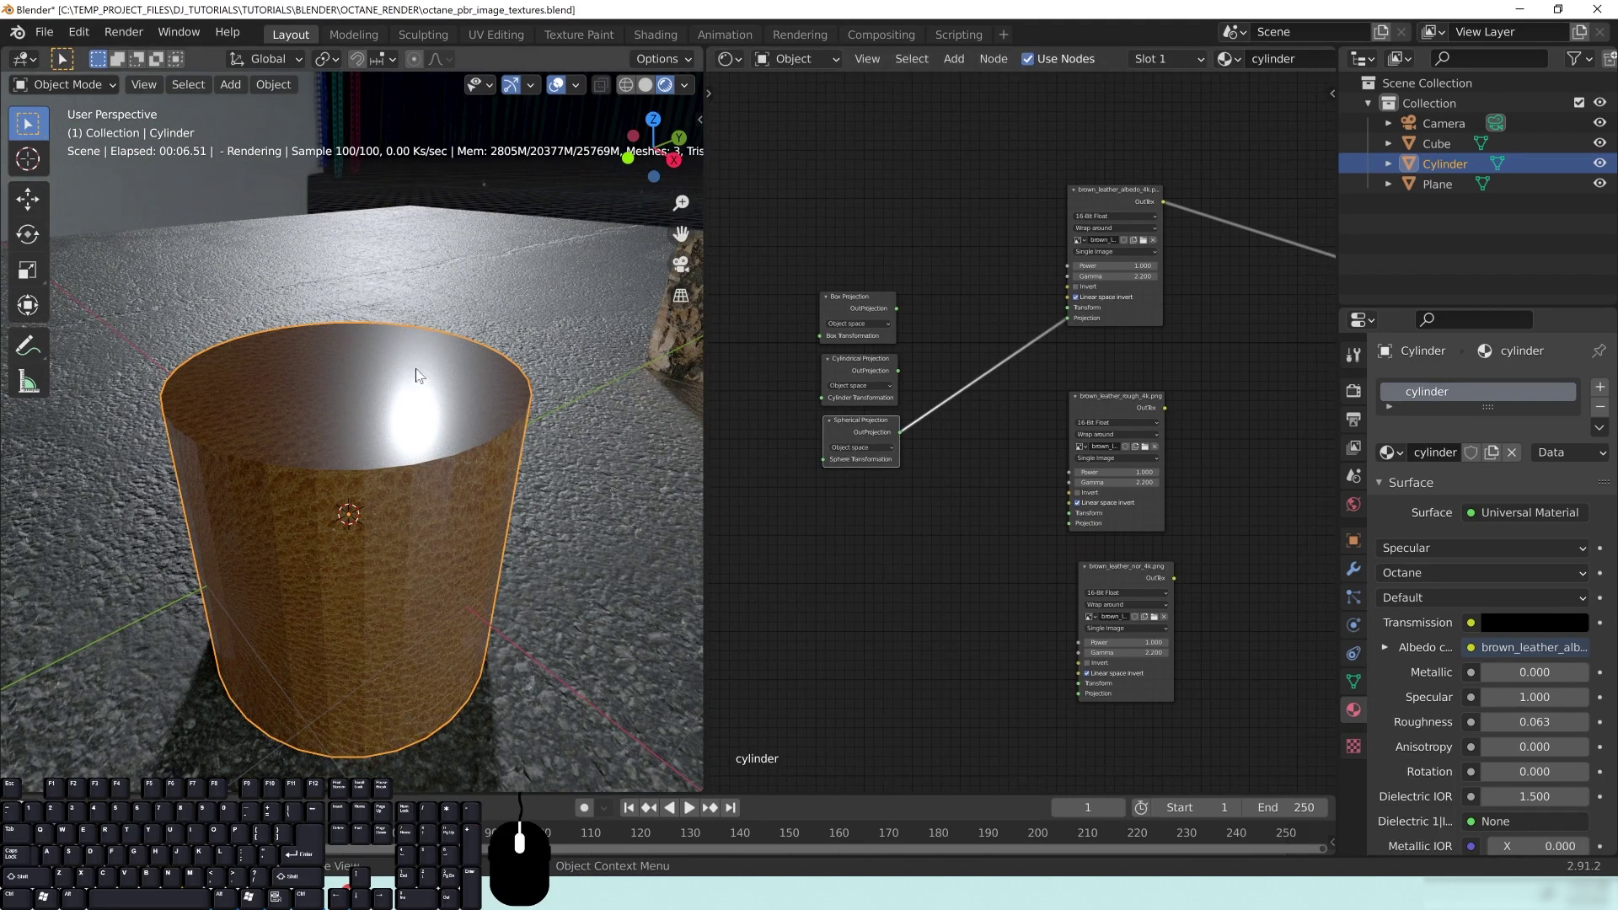
pyautogui.moveTo(495, 460); pyautogui.dragTo(373, 376, button='middle')
pyautogui.scroll(-5, 317, 628)
pyautogui.scroll(2, 366, 485)
pyautogui.moveTo(935, 475); pyautogui.dragTo(945, 465, button='middle')
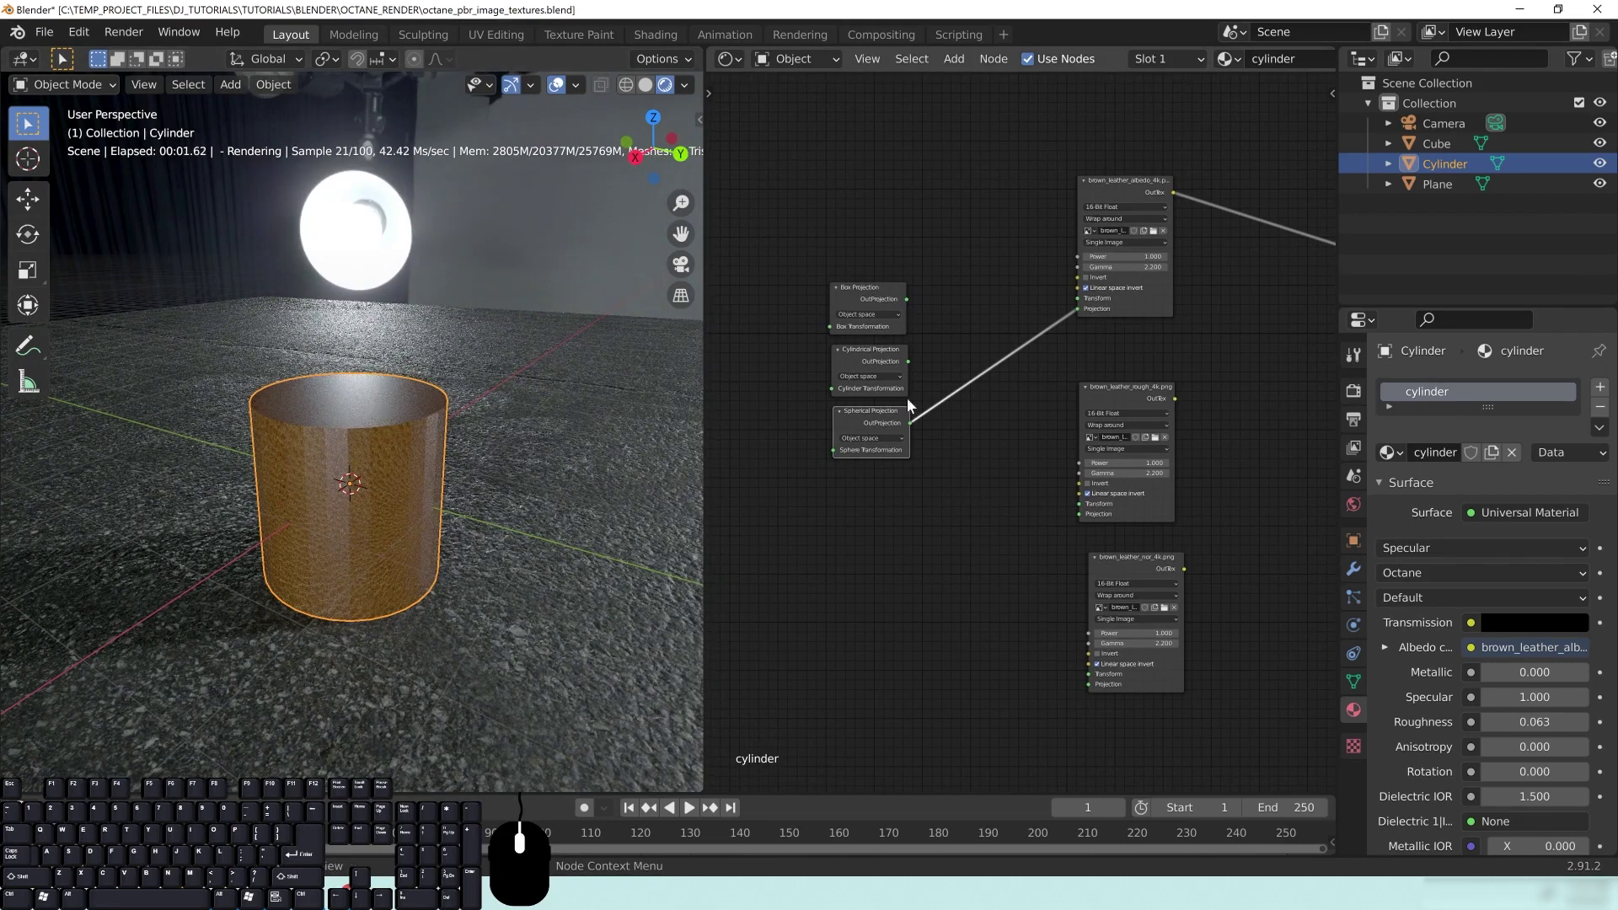
pyautogui.moveTo(315, 462); pyautogui.dragTo(897, 460, button='middle')
pyautogui.moveTo(873, 416); pyautogui.dragTo(868, 431)
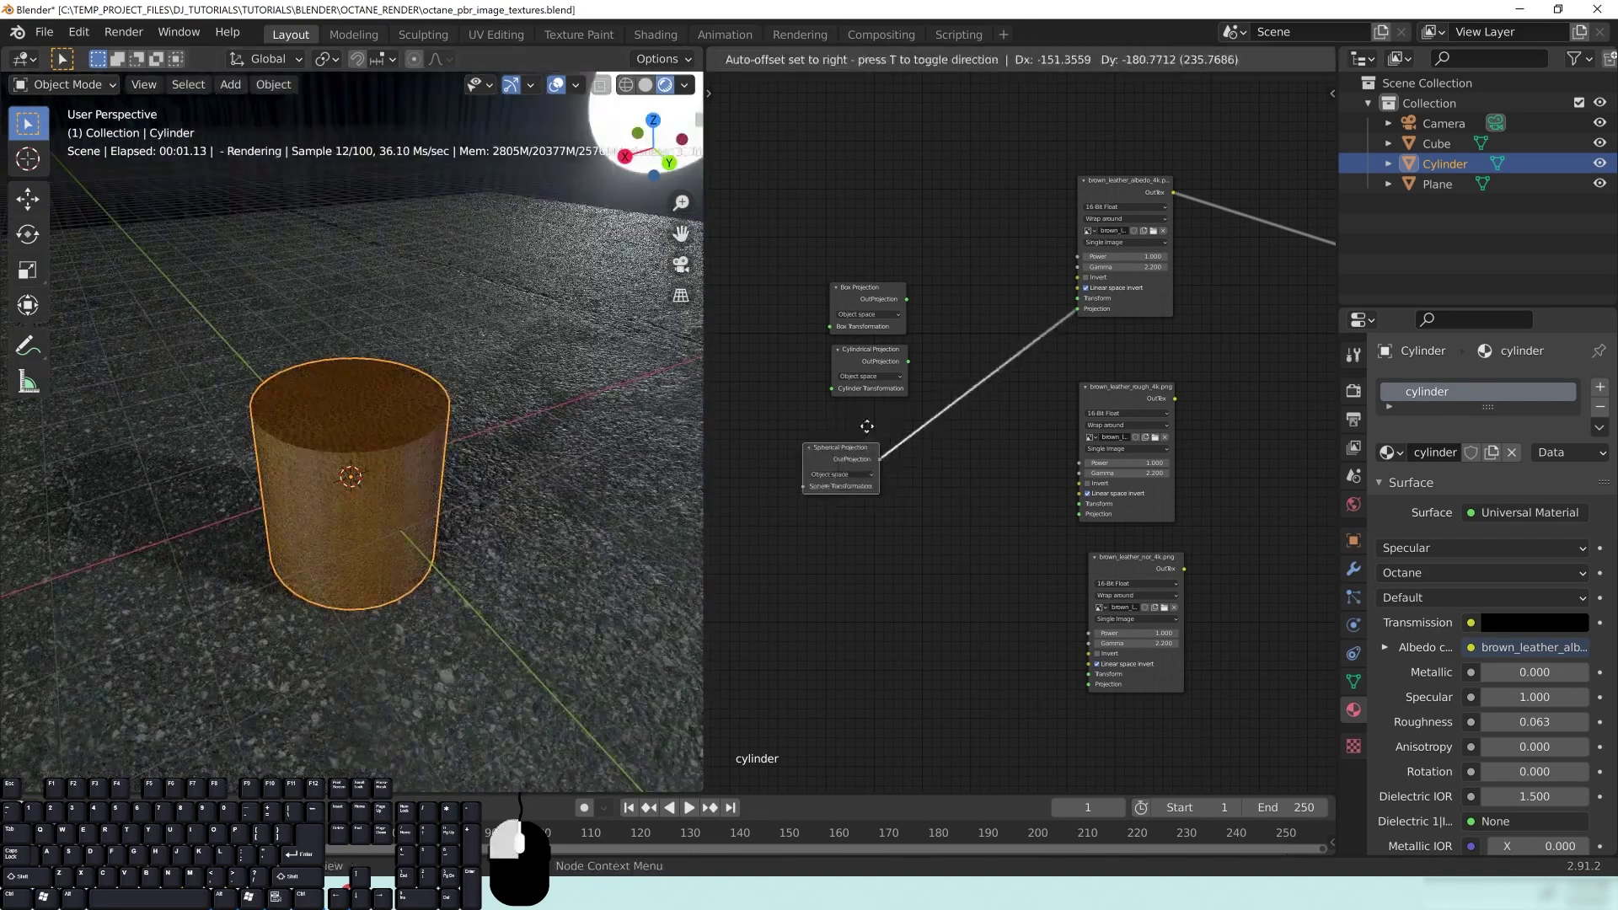
pyautogui.moveTo(438, 514); pyautogui.dragTo(374, 511, button='middle')
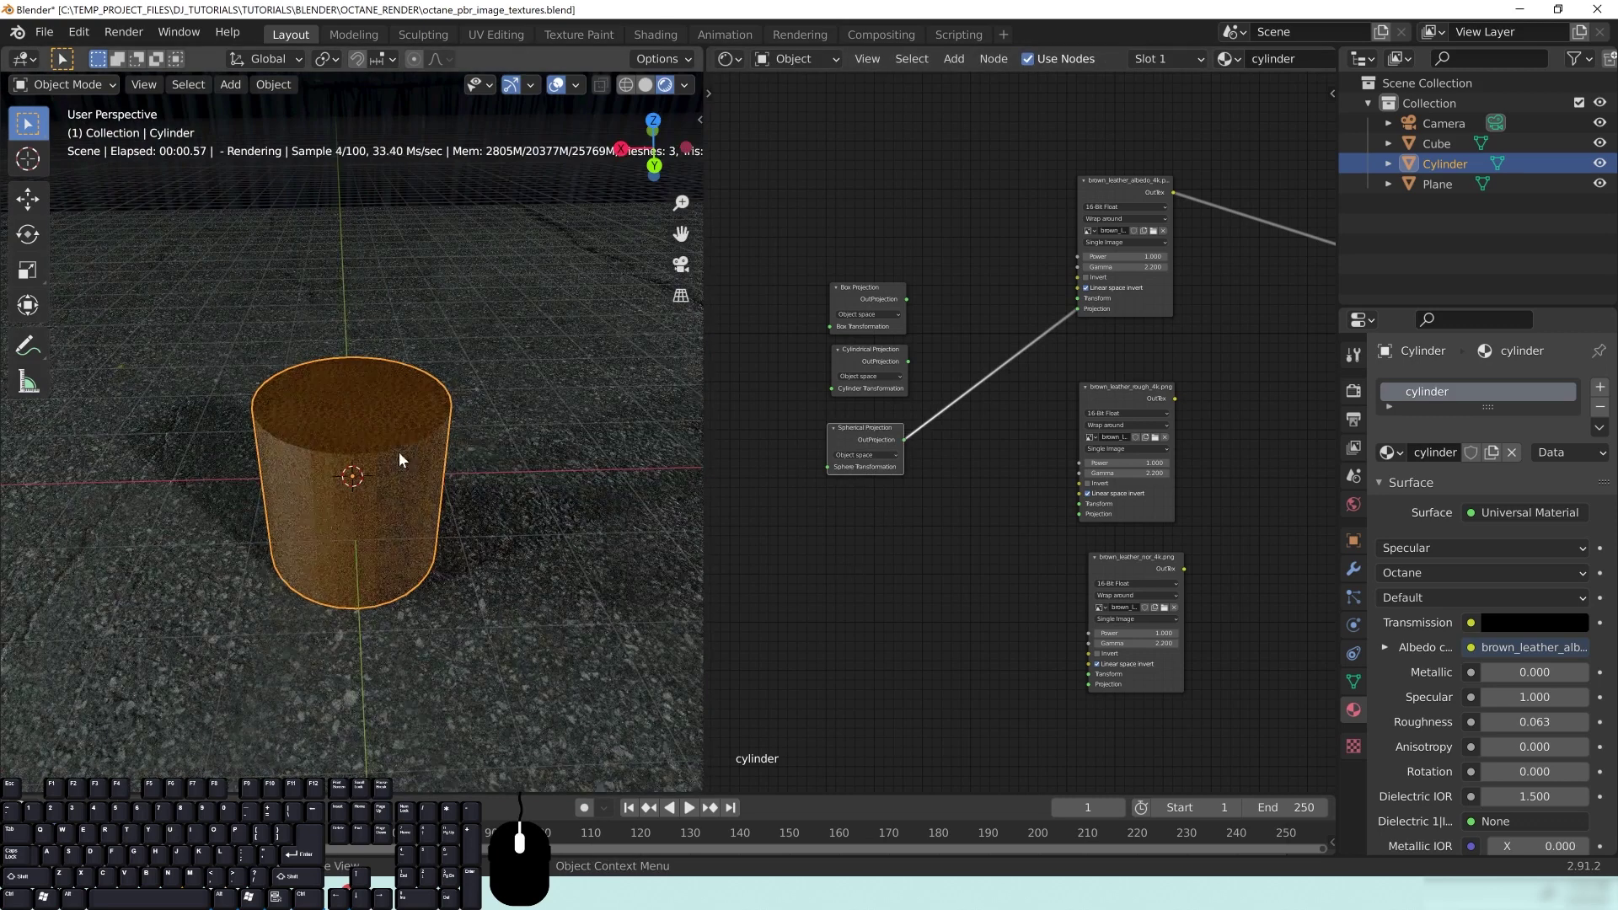
pyautogui.moveTo(854, 428); pyautogui.dragTo(857, 407)
pyautogui.moveTo(988, 474); pyautogui.dragTo(950, 476, button='middle')
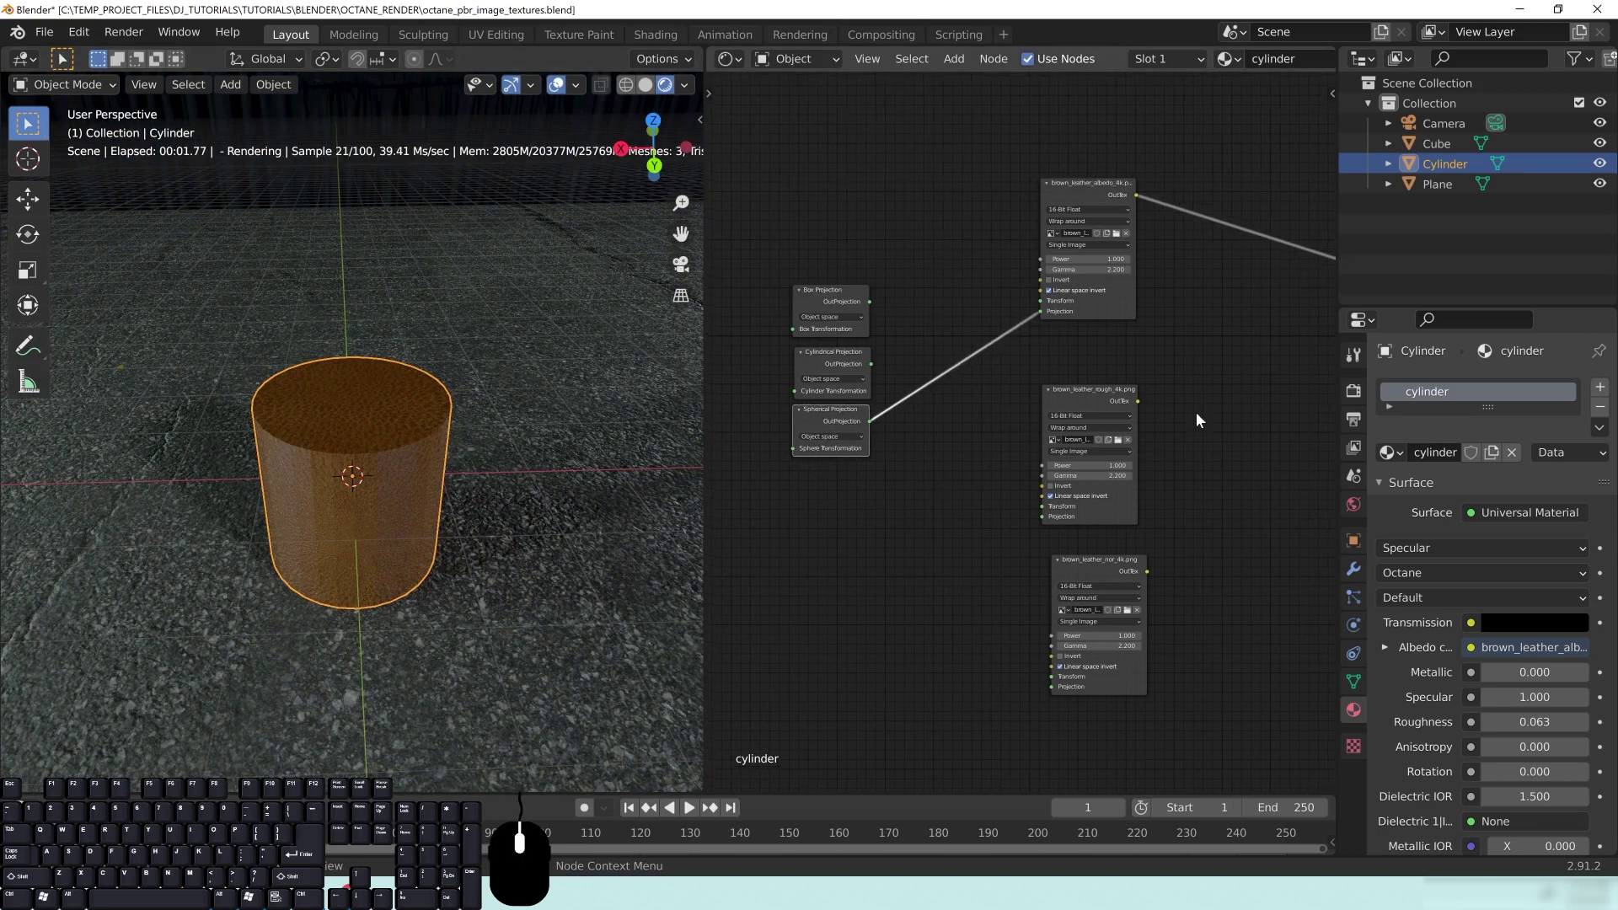
pyautogui.moveTo(421, 493); pyautogui.dragTo(393, 476, button='middle')
pyautogui.moveTo(483, 524); pyautogui.dragTo(507, 517, button='middle')
pyautogui.moveTo(816, 428); pyautogui.dragTo(832, 426, button='middle')
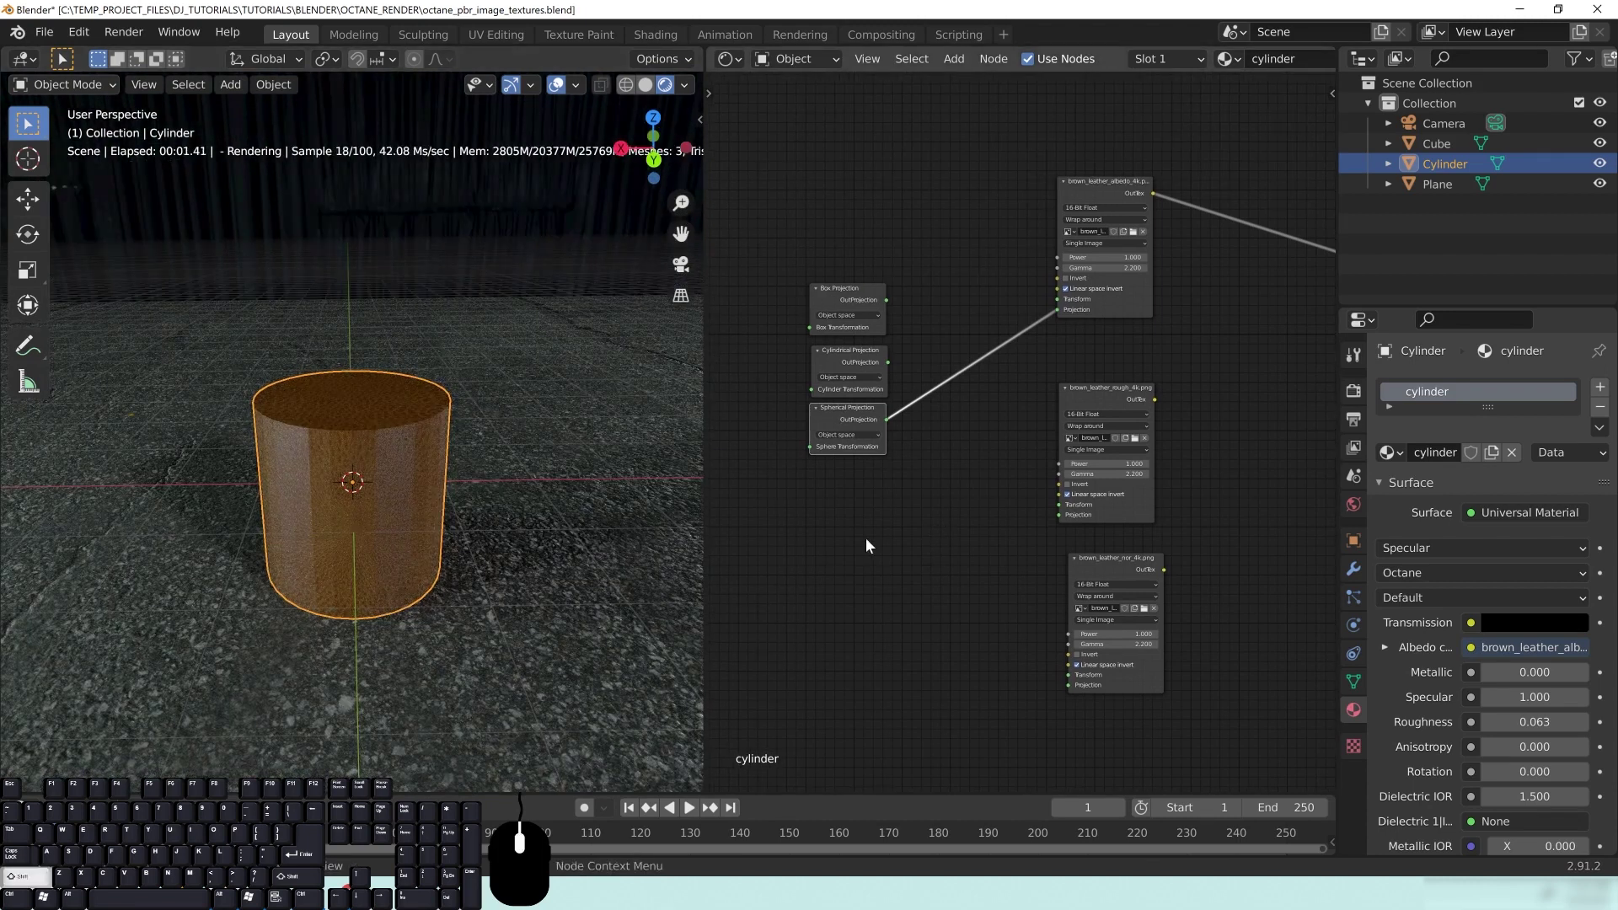
pyautogui.moveTo(847, 408); pyautogui.dragTo(853, 411)
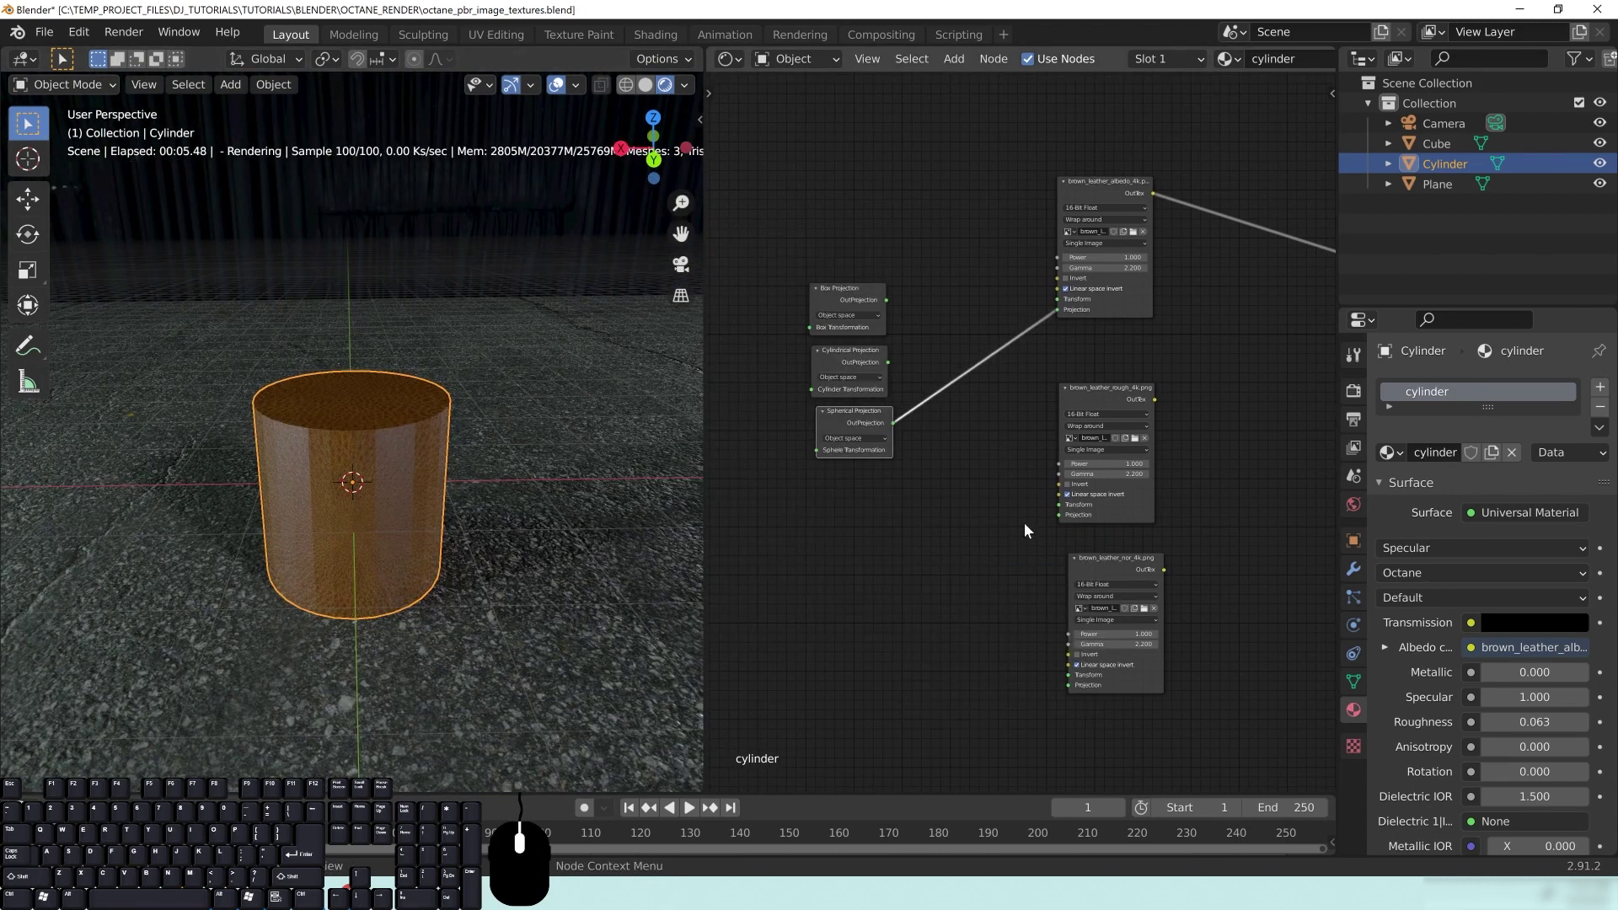
pyautogui.moveTo(1008, 527); pyautogui.dragTo(955, 534, button='middle')
pyautogui.moveTo(408, 510); pyautogui.dragTo(647, 506, button='middle')
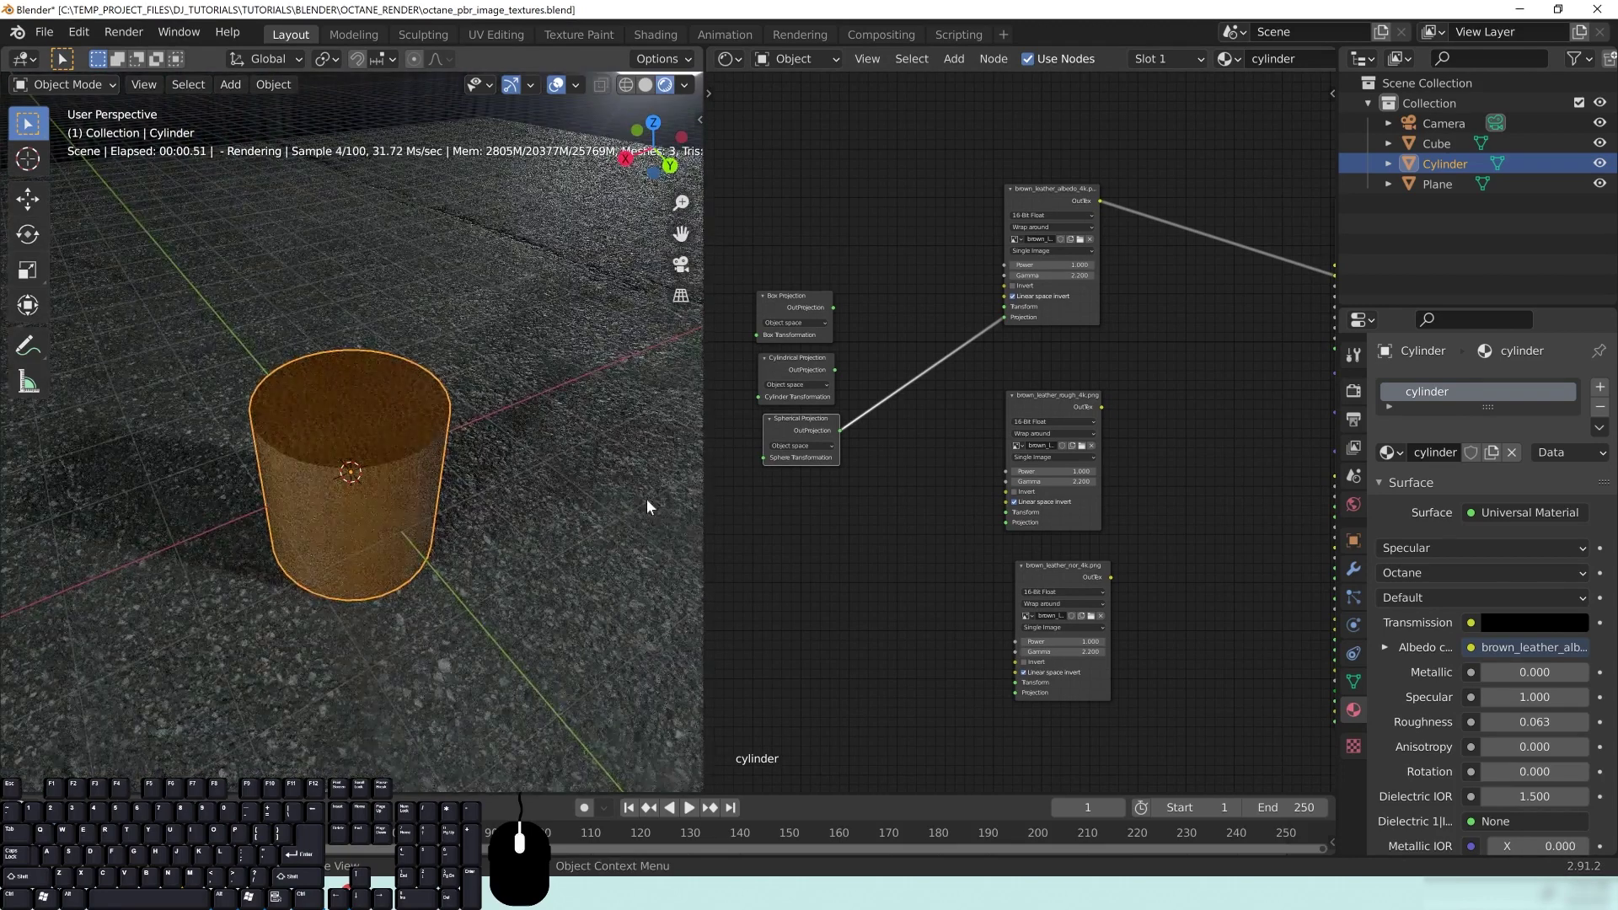
pyautogui.moveTo(931, 469); pyautogui.dragTo(959, 492, button='middle')
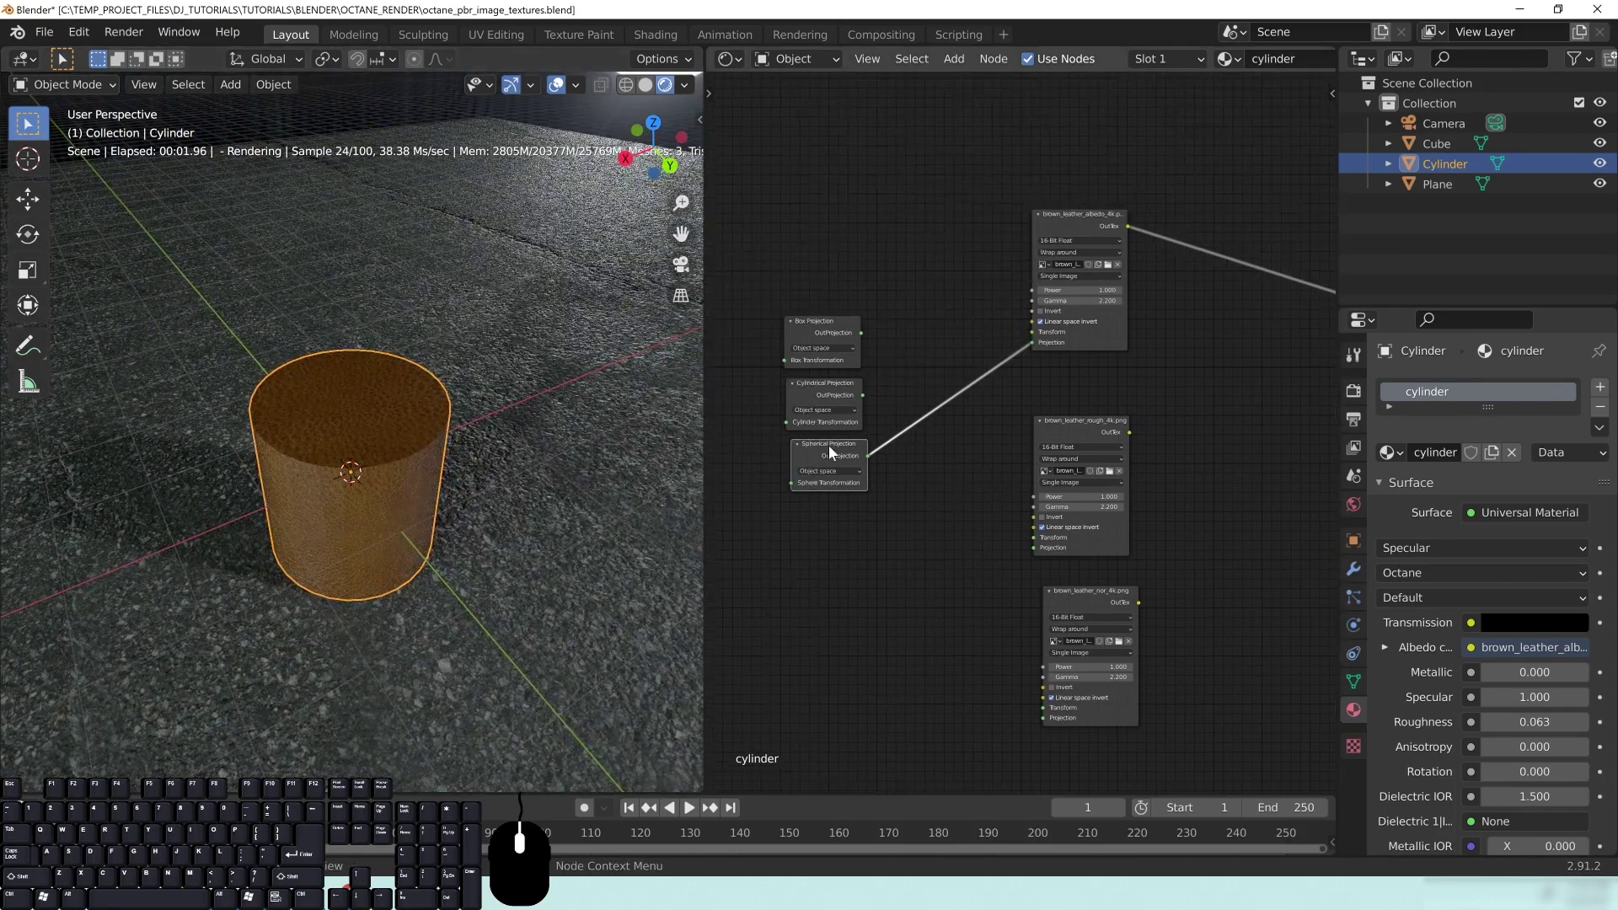
# Delete the Spherical Projection and Cylindrical Projection nodes
pyautogui.press('x')
pyautogui.click(826, 380)
pyautogui.press('x')
# Link the Box Projection output back to the Projection inputs of the albedo, rough and nor images
pyautogui.moveTo(862, 333); pyautogui.dragTo(1038, 338)
pyautogui.moveTo(860, 354); pyautogui.dragTo(1033, 548)
pyautogui.moveTo(869, 368); pyautogui.dragTo(1043, 720)
pyautogui.moveTo(1043, 720); pyautogui.dragTo(816, 502, button='middle')
# Connect the nor image to the Universal Material's Normal input and the rough image to Roughness, adjusting the image nodes' positions
pyautogui.moveTo(821, 500); pyautogui.dragTo(1048, 573)
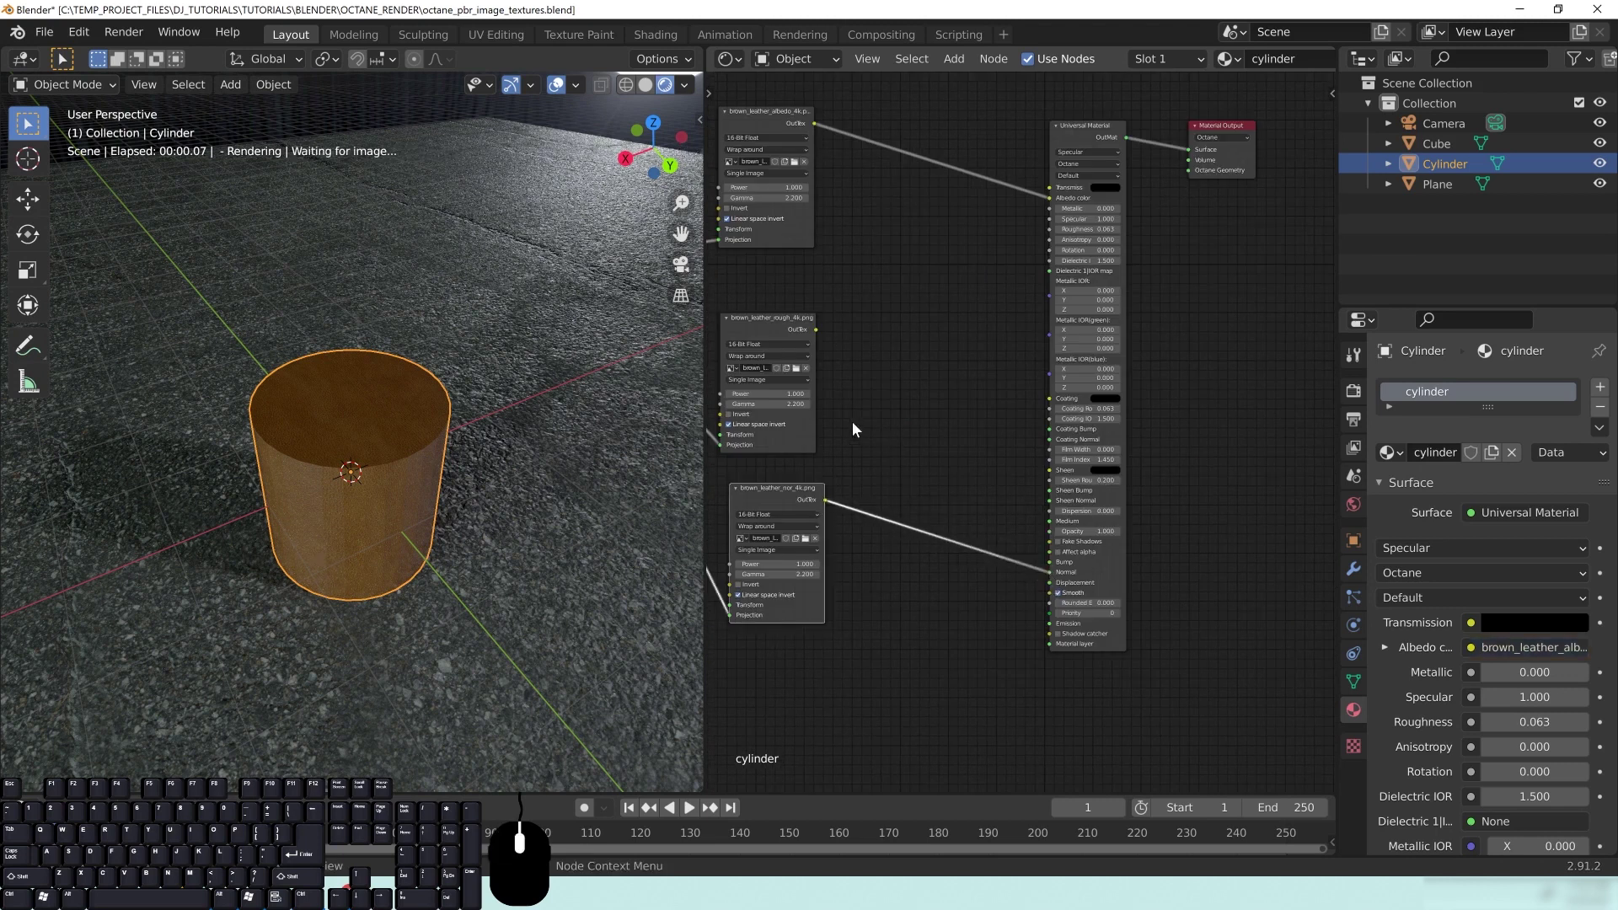
pyautogui.moveTo(814, 328); pyautogui.dragTo(1048, 226)
pyautogui.moveTo(840, 214); pyautogui.dragTo(884, 276, button='middle')
pyautogui.moveTo(810, 177); pyautogui.dragTo(823, 167)
pyautogui.moveTo(812, 387); pyautogui.dragTo(840, 381)
pyautogui.moveTo(480, 458); pyautogui.dragTo(484, 444, button='middle')
# Move the Box Projection node down and add a Full Transform node above it
pyautogui.moveTo(816, 318); pyautogui.dragTo(935, 332, button='middle')
pyautogui.moveTo(732, 415); pyautogui.dragTo(897, 443, button='middle')
pyautogui.moveTo(878, 371); pyautogui.dragTo(860, 445)
pyautogui.hotkey('shift', 'a')
pyautogui.moveTo(867, 359)
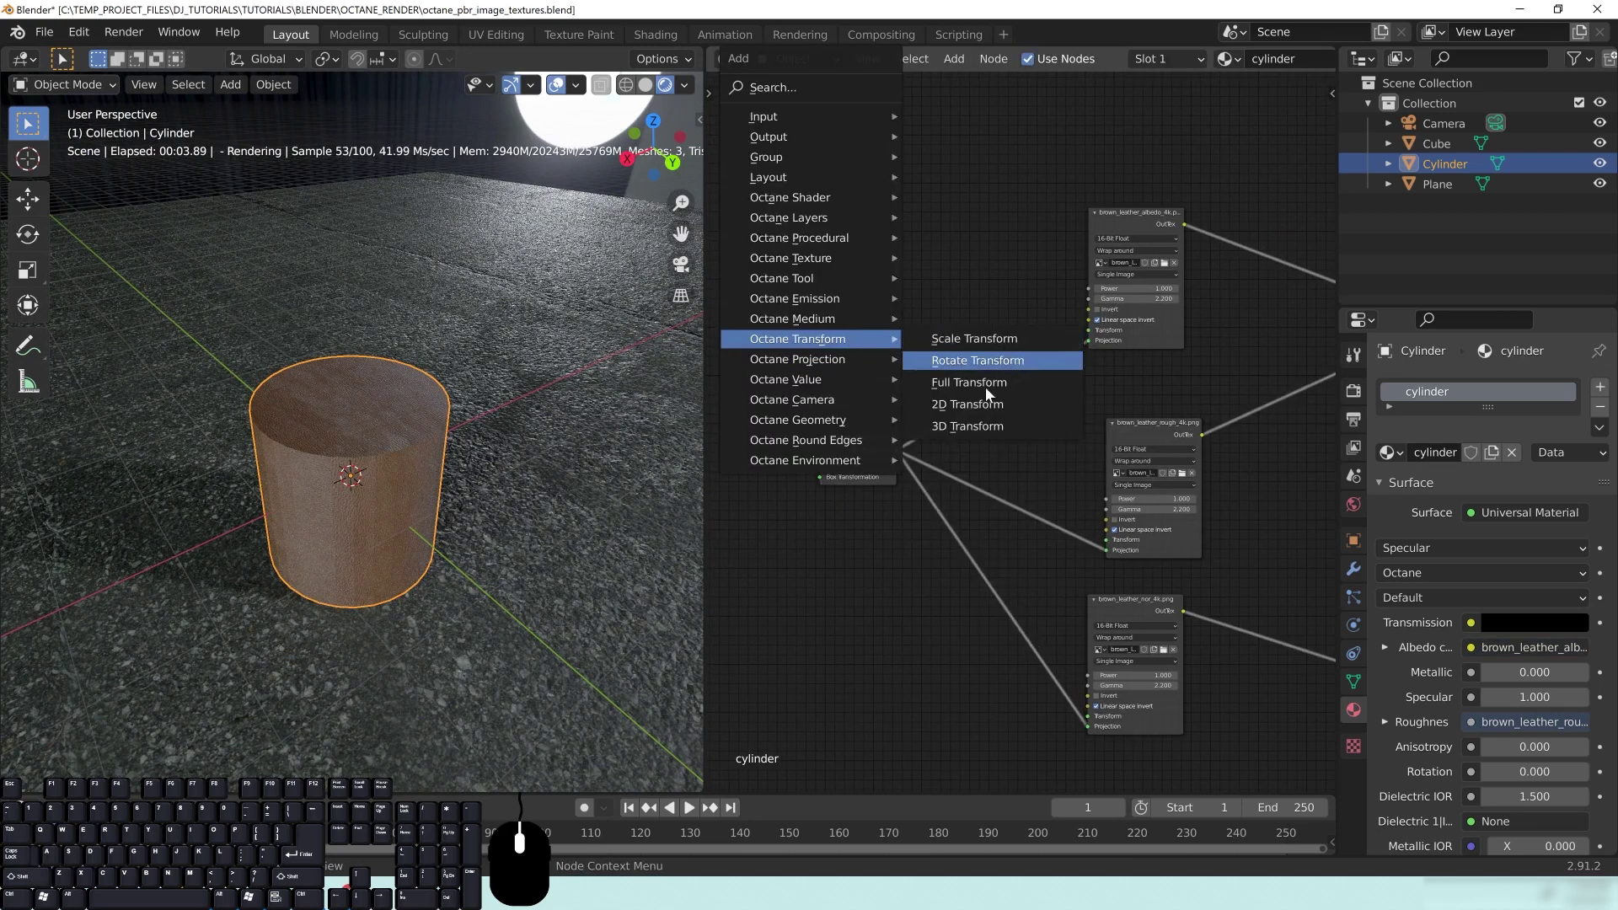
pyautogui.click(987, 386)
pyautogui.click(870, 261)
# Link the Full Transform output to the Transform inputs of the albedo, rough and nor images
pyautogui.moveTo(879, 261); pyautogui.dragTo(1085, 330)
pyautogui.moveTo(876, 261); pyautogui.dragTo(1105, 539)
pyautogui.moveTo(877, 262); pyautogui.dragTo(1087, 715)
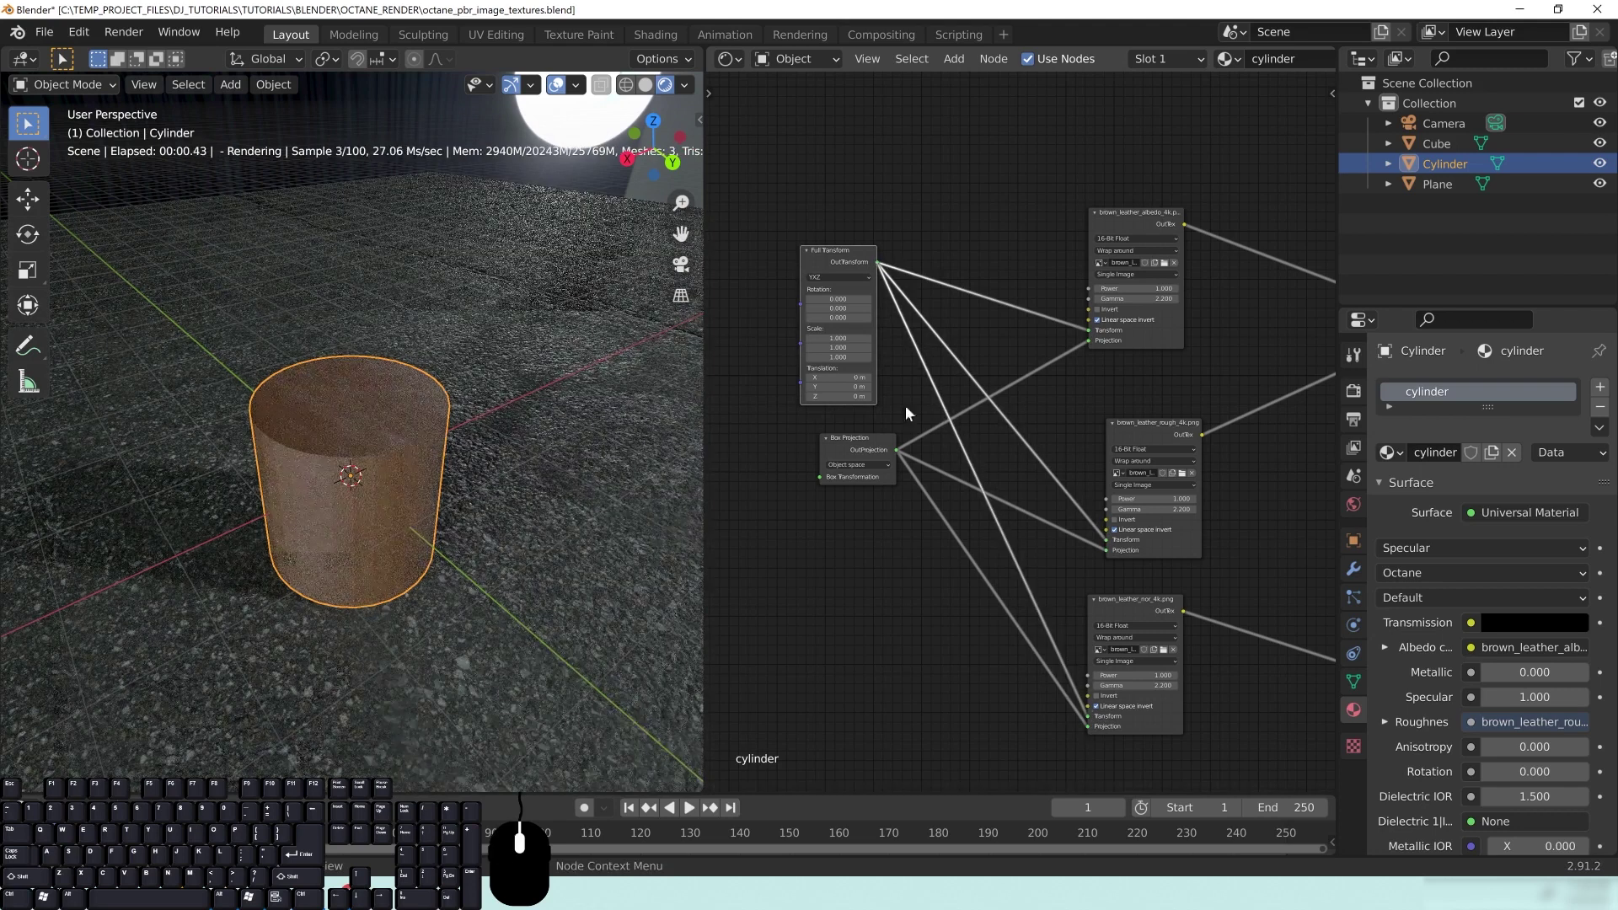
# Set the Full Transform's Scale to 0.5 on all three axes
pyautogui.scroll(1, 1019, 472)
pyautogui.moveTo(799, 309); pyautogui.dragTo(829, 334, button='middle')
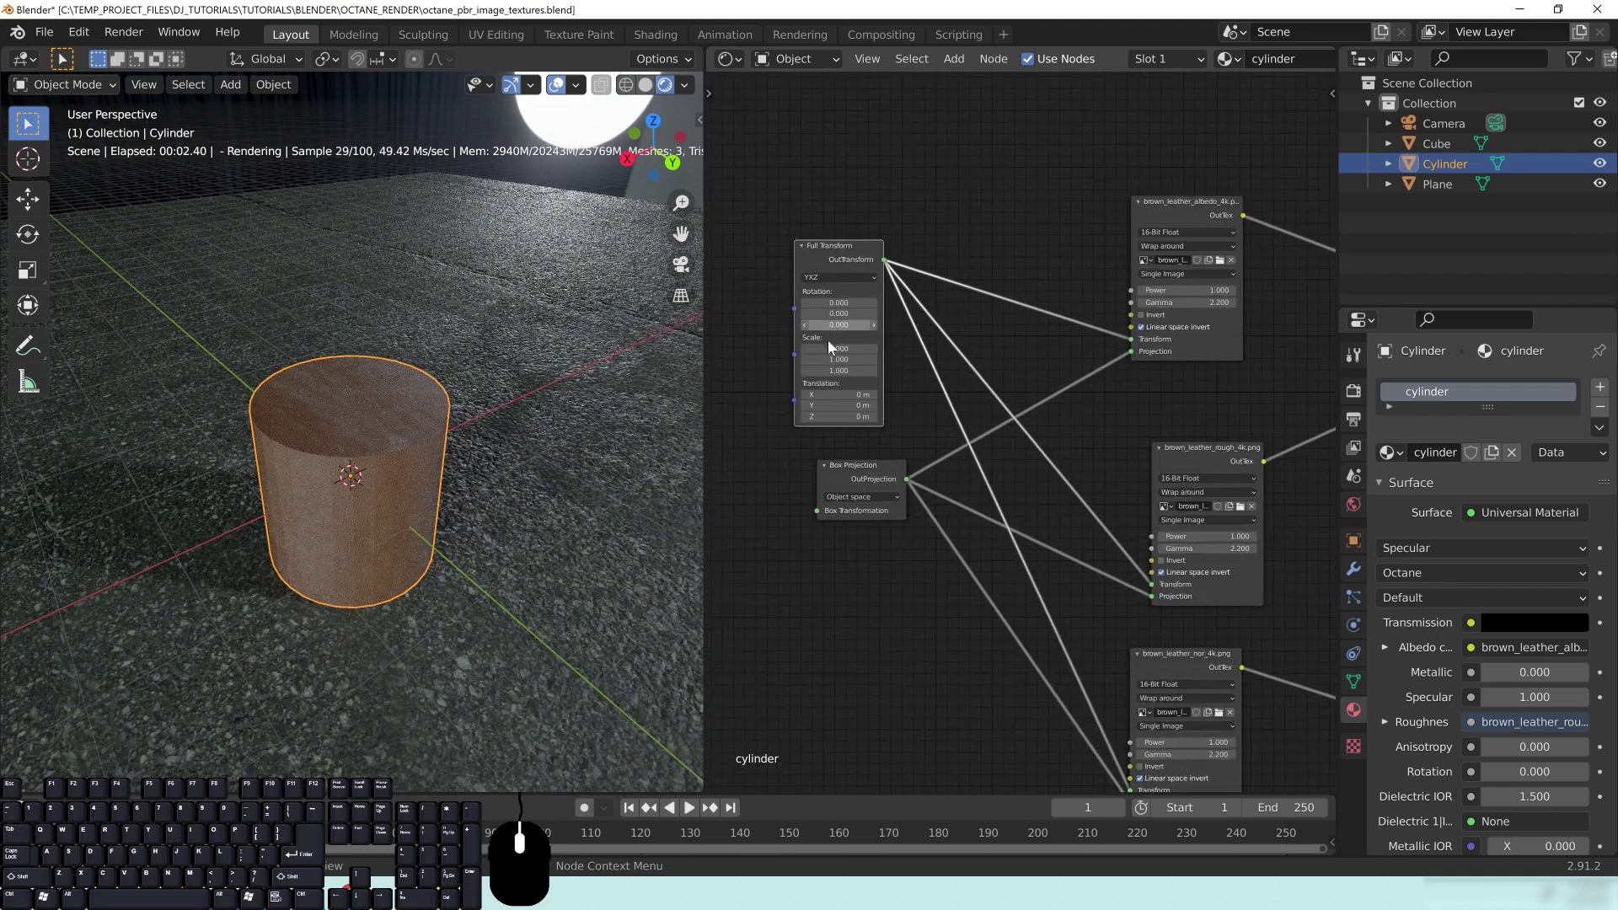
pyautogui.click(835, 349)
pyautogui.write('.5')
pyautogui.press('Tab')
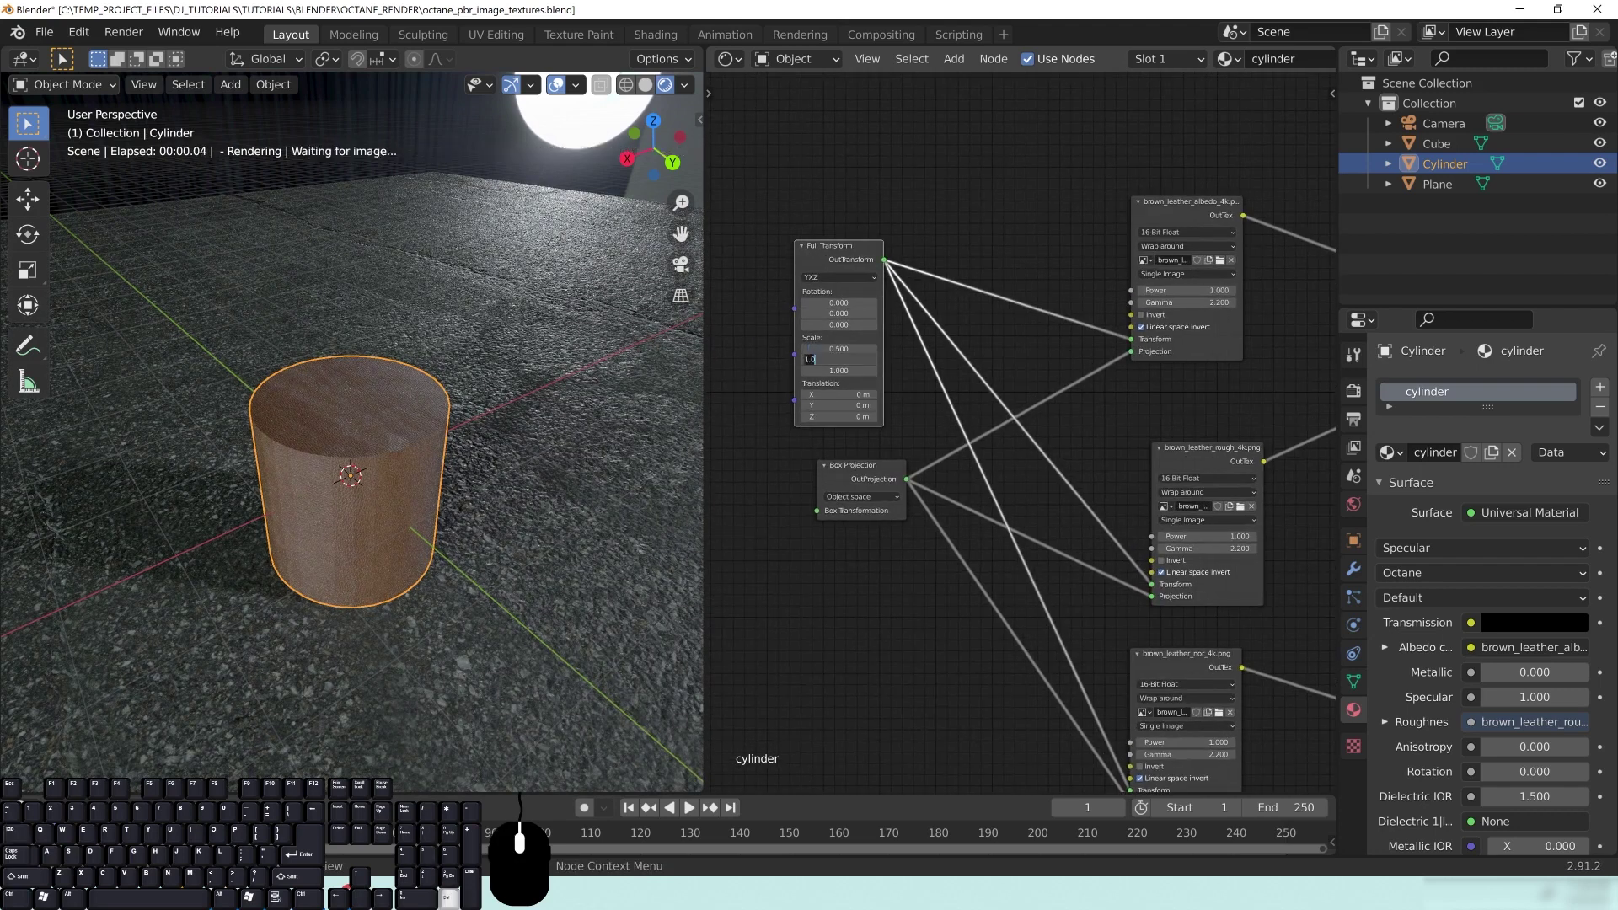
pyautogui.write('.5')
pyautogui.press('Tab')
pyautogui.write('.5')
pyautogui.press('Tab')
# Set the Full Transform's Scale to 2 on all three axes and inspect the leather on the cylinder up close
pyautogui.write('2')
pyautogui.press('Tab')
pyautogui.write('2')
pyautogui.press('Tab')
pyautogui.write('2')
pyautogui.press('Return')
pyautogui.scroll(2, 424, 556)
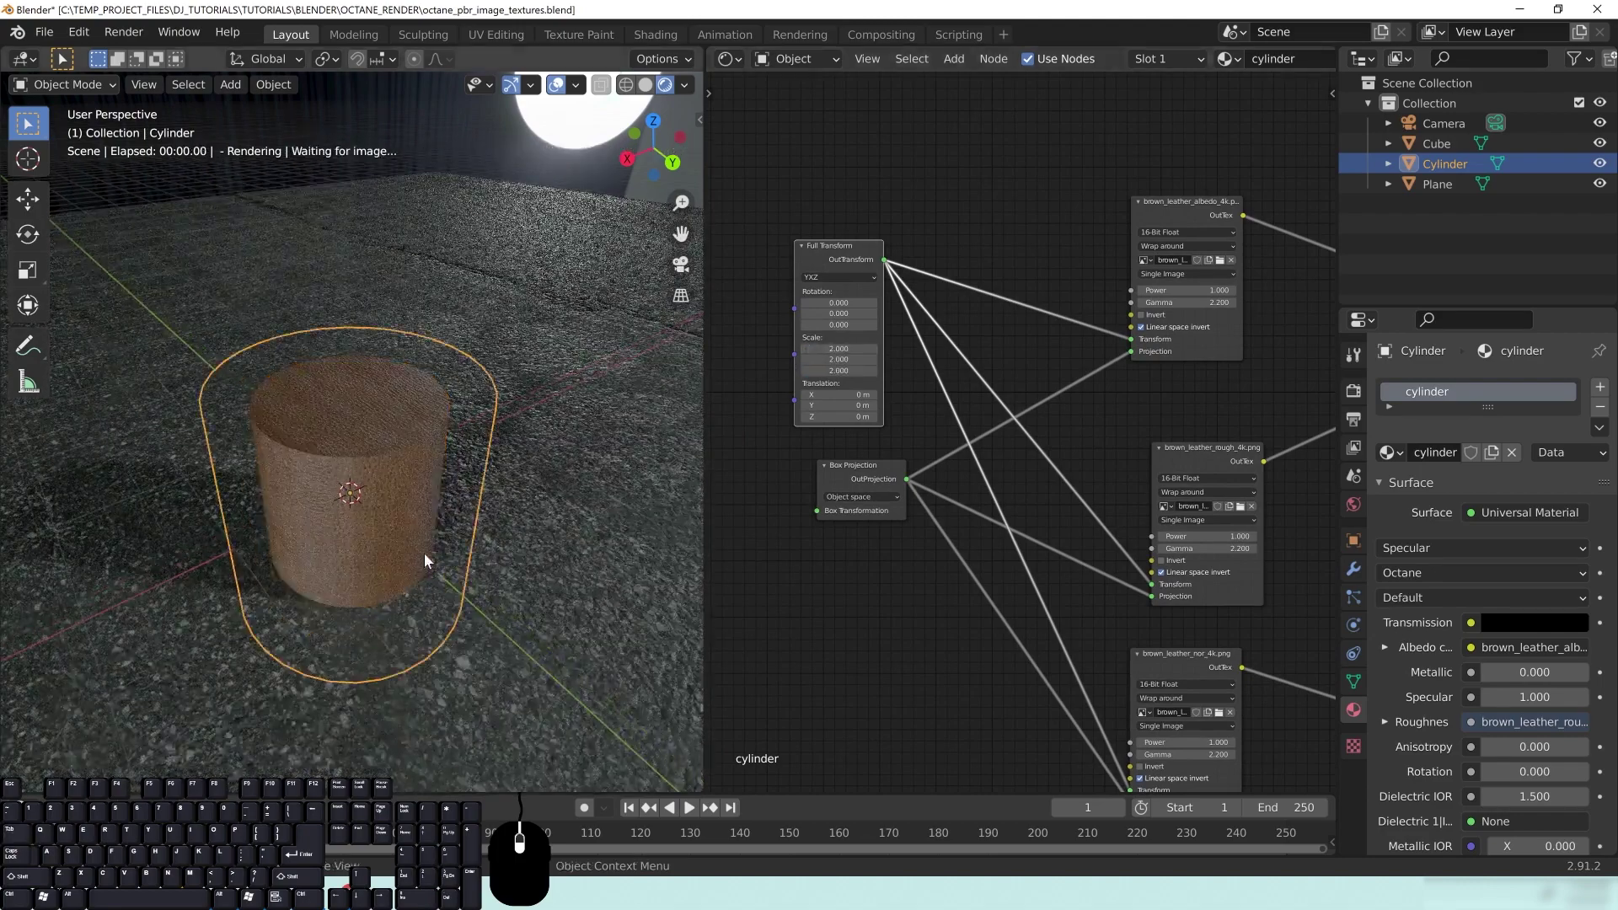
pyautogui.scroll(1, 424, 553)
pyautogui.moveTo(427, 539); pyautogui.dragTo(483, 532, button='middle')
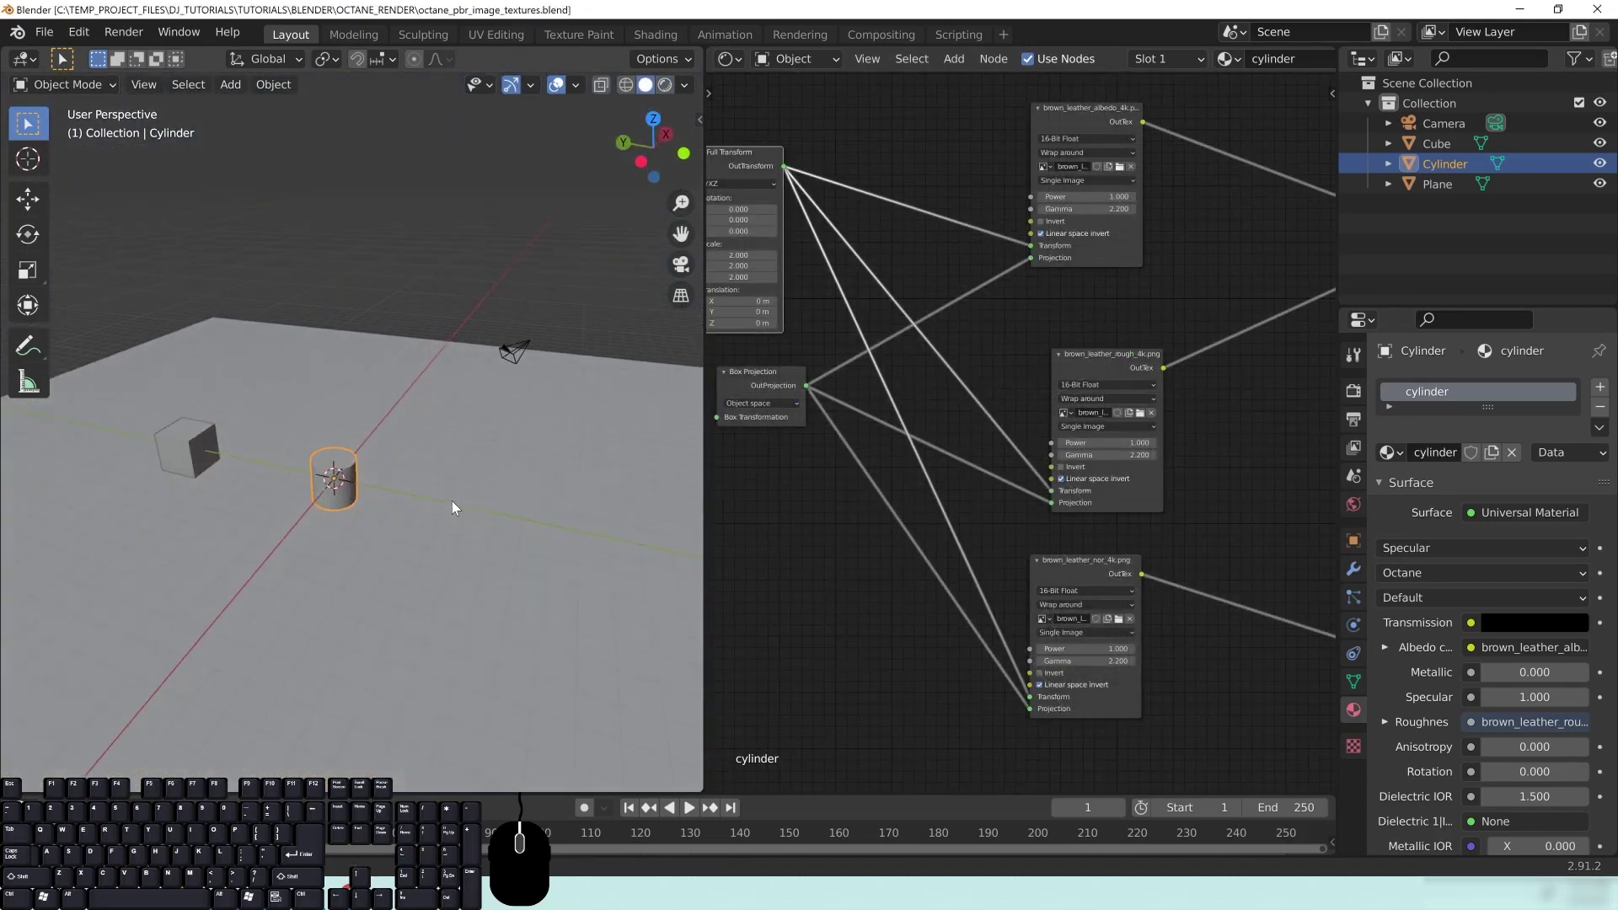
pyautogui.moveTo(451, 501); pyautogui.dragTo(345, 469, button='middle')
pyautogui.click(351, 472)
pyautogui.press('g')
pyautogui.press('x')
pyautogui.rightClick(359, 487)
pyautogui.click(359, 480)
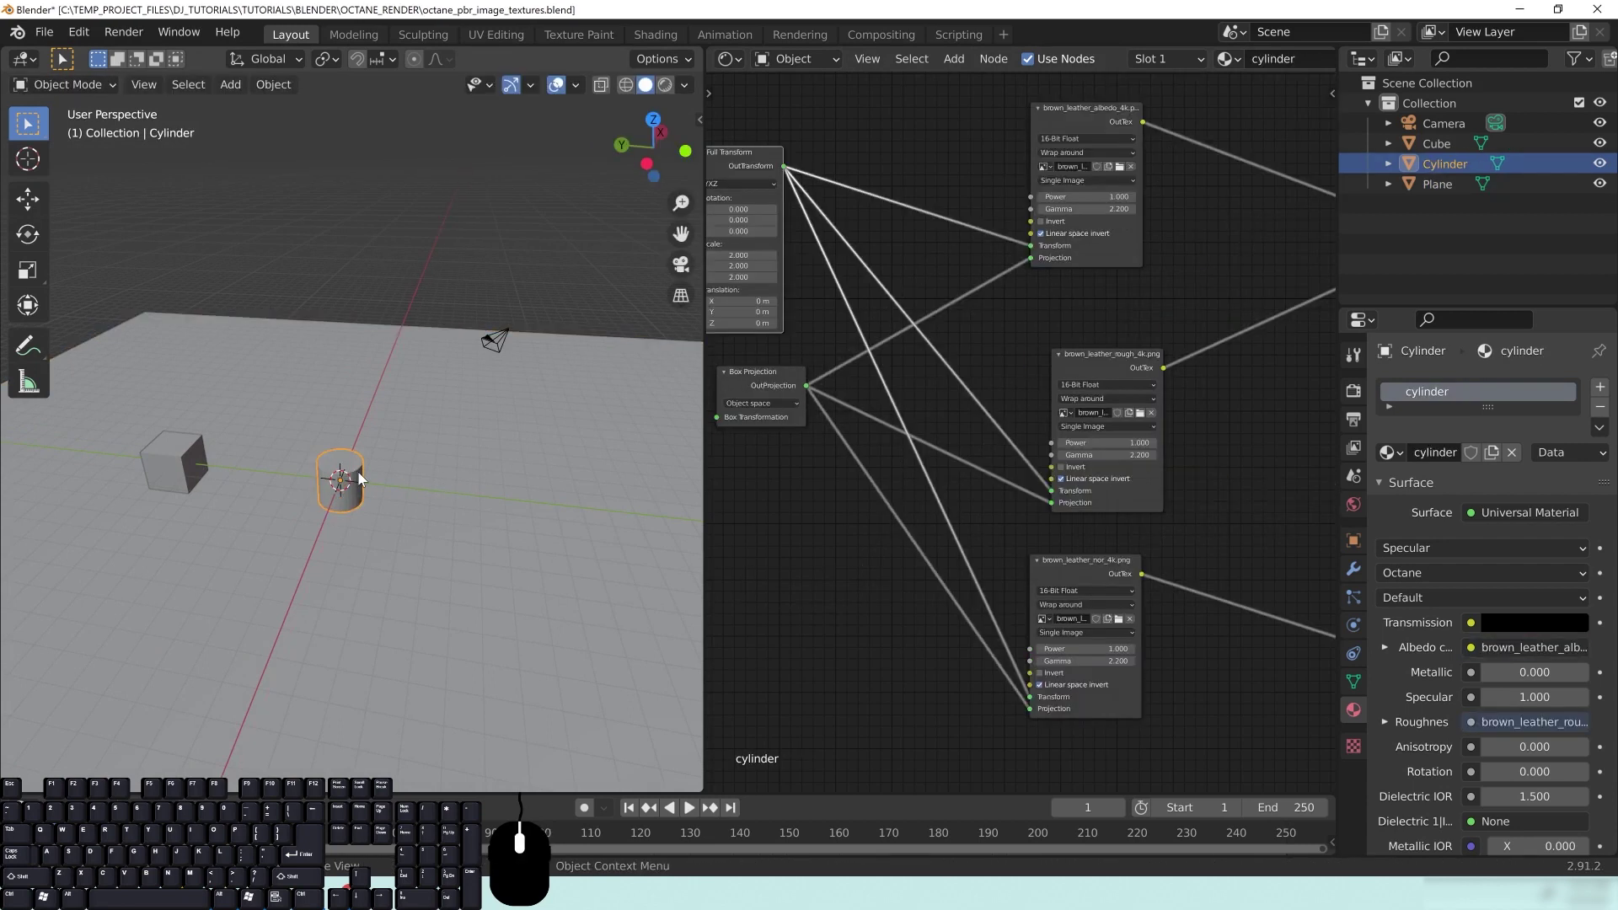
# Move the cylinder about 11.2 m in the negative Y direction, away from the origin, and deselect it
pyautogui.press('g')
pyautogui.press('y')
pyautogui.click(629, 544)
pyautogui.scroll(4, 381, 509)
pyautogui.scroll(-1, 381, 509)
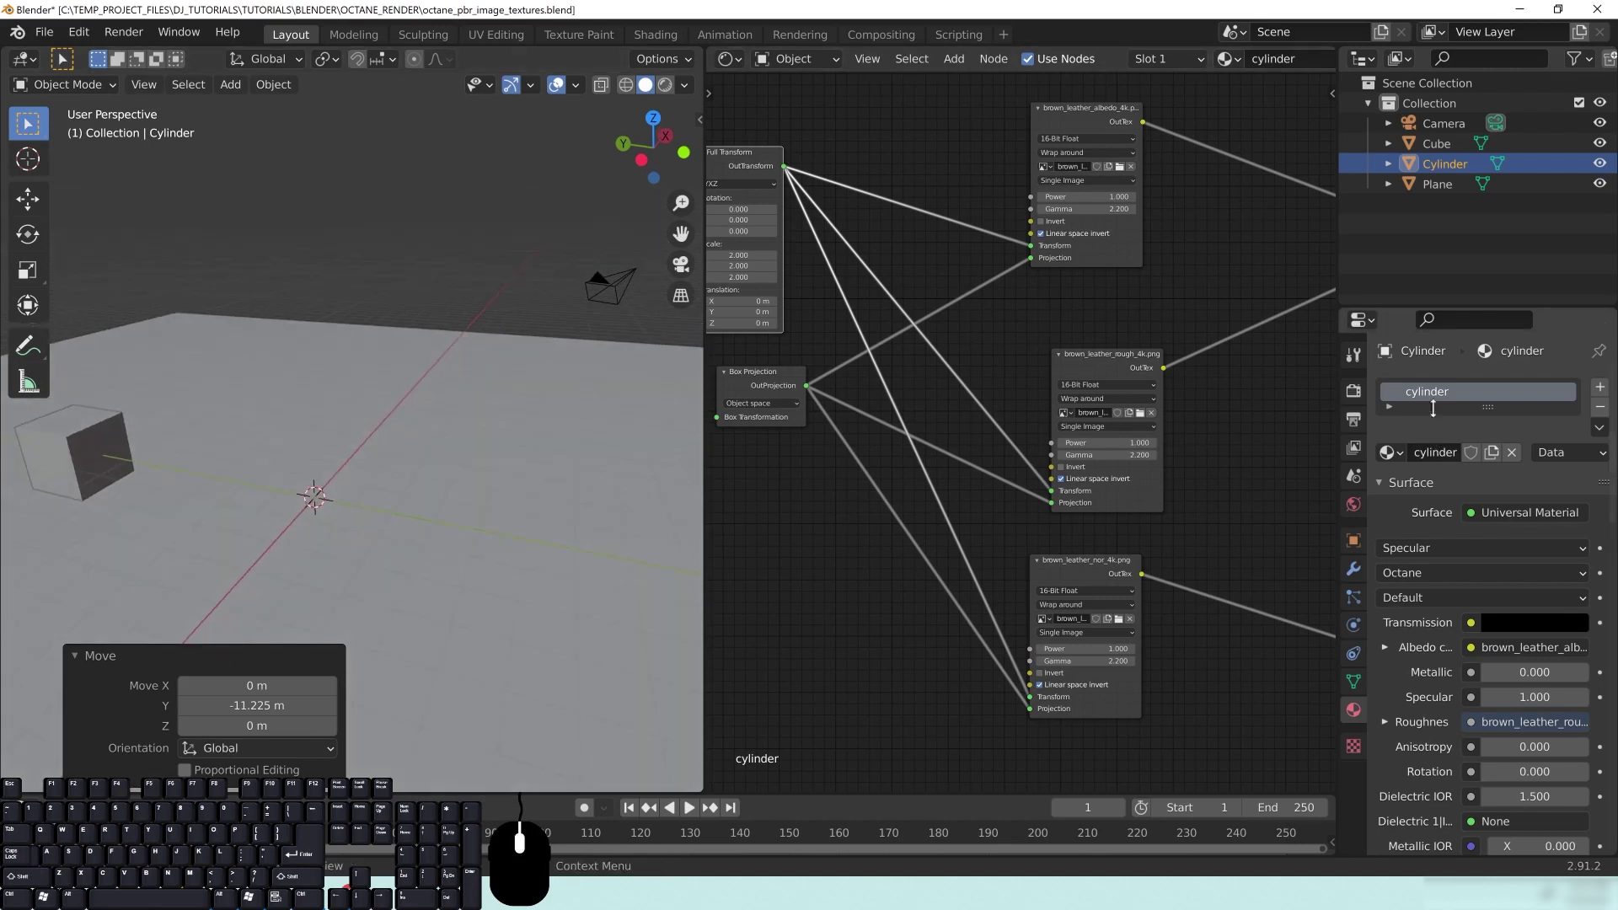
pyautogui.click(405, 416)
pyautogui.moveTo(405, 416); pyautogui.dragTo(376, 500, button='middle')
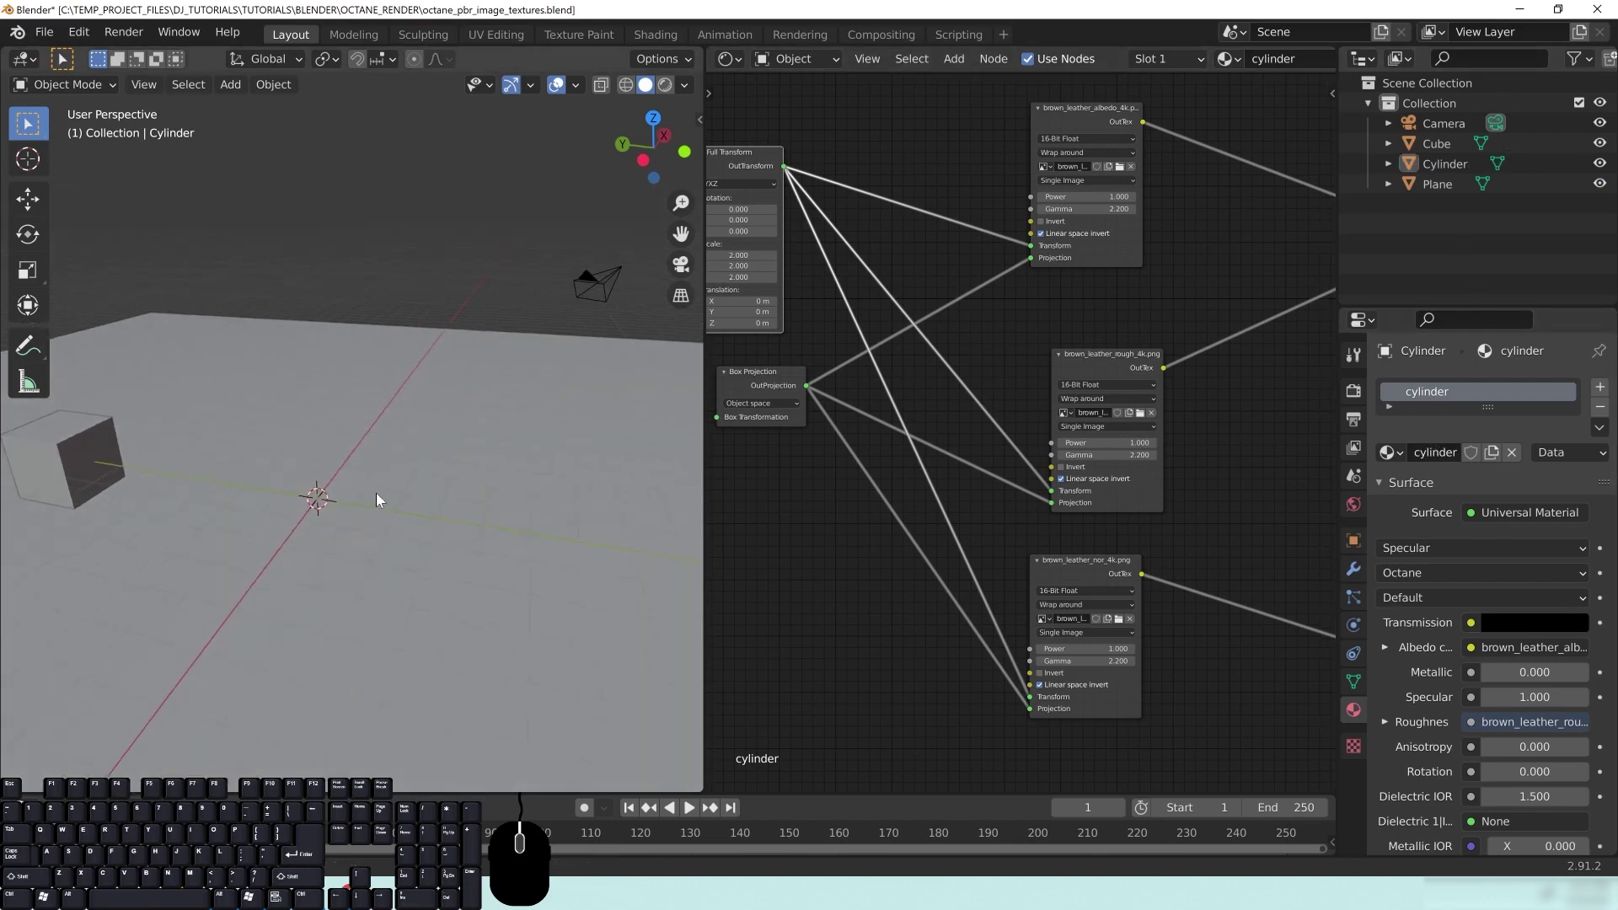
# Add a Monkey mesh at the world origin
pyautogui.hotkey('shift', 'a')
pyautogui.moveTo(337, 472)
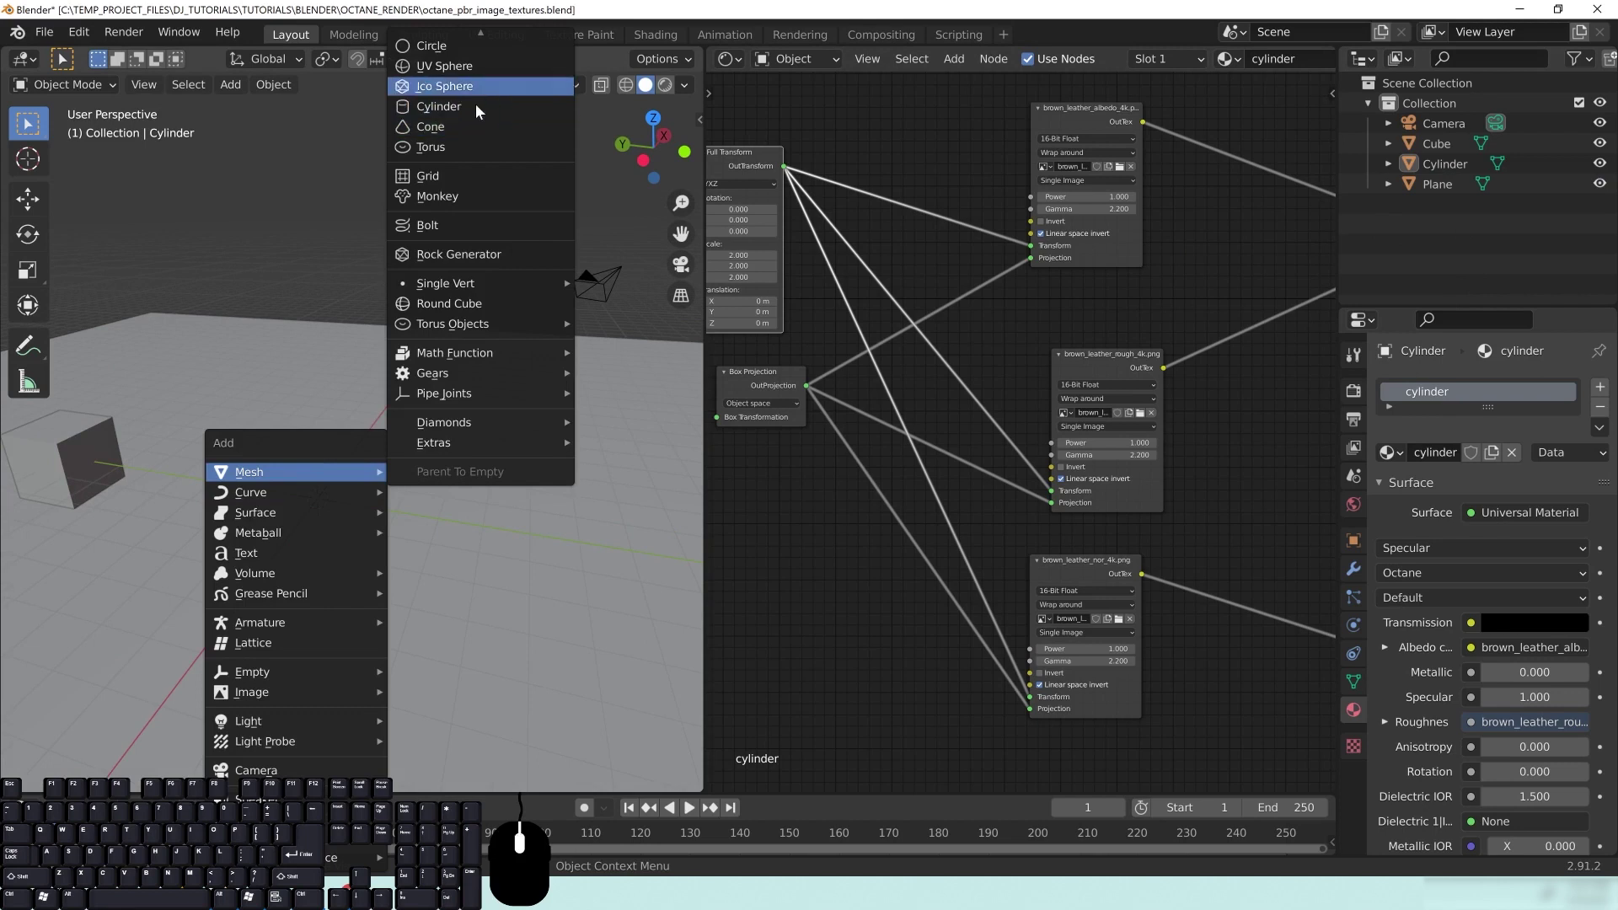
pyautogui.click(444, 195)
pyautogui.moveTo(466, 565); pyautogui.dragTo(411, 453, button='middle')
pyautogui.scroll(8, 413, 451)
pyautogui.scroll(-4, 438, 421)
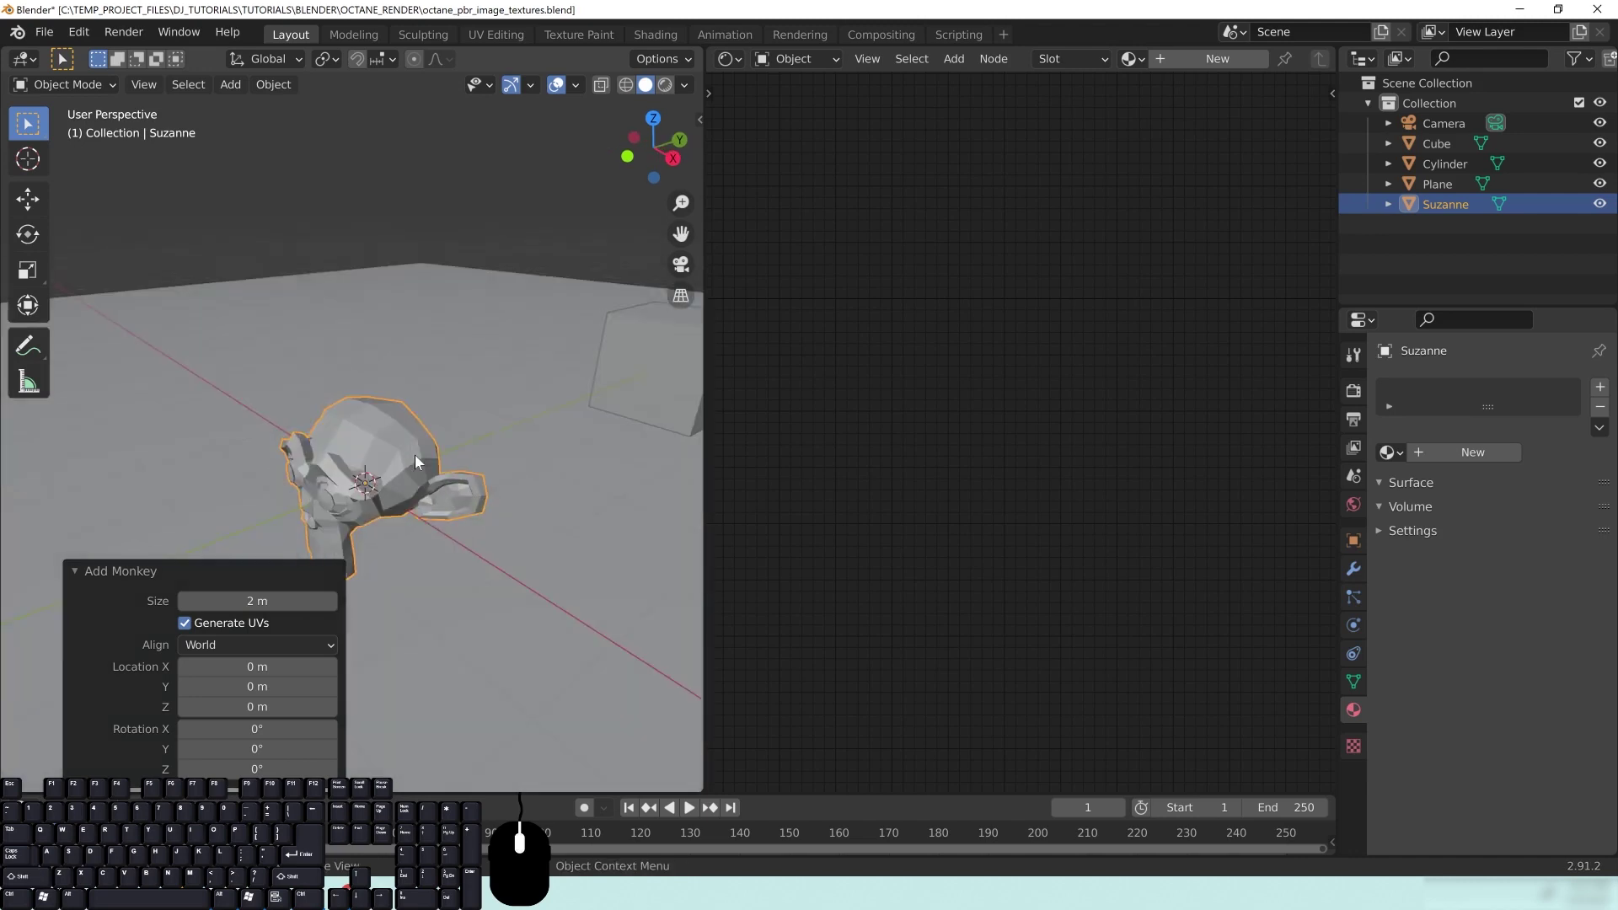
# Isolate the monkey in local view and show it in rendered shading
pyautogui.press('KP_Divide')
pyautogui.scroll(-3, 396, 396)
pyautogui.press('z')
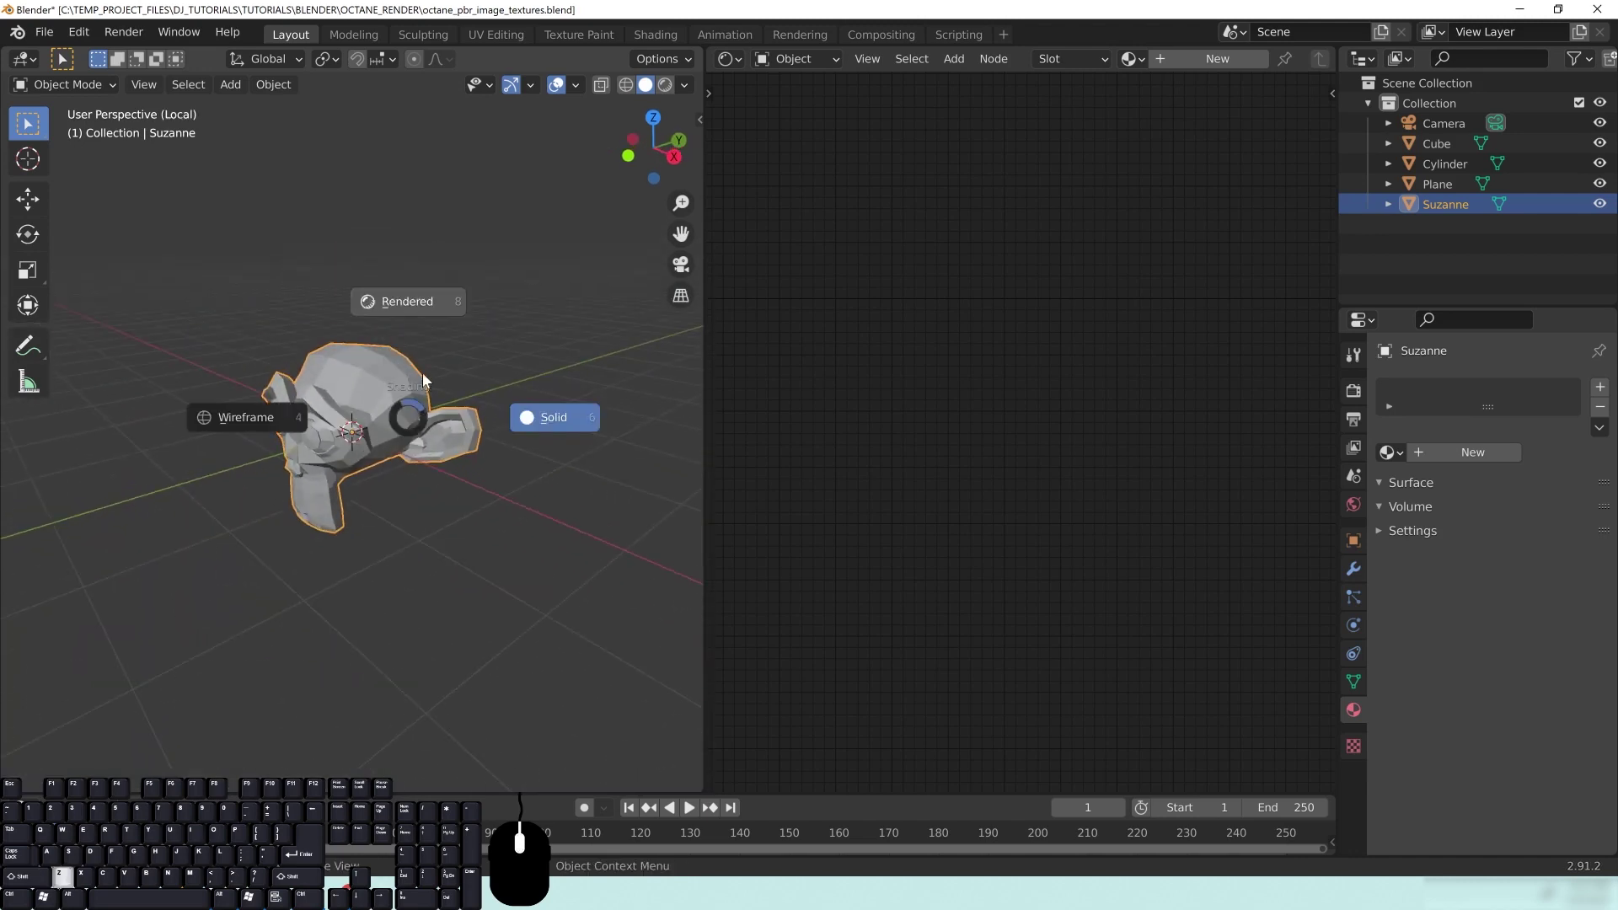
pyautogui.click(403, 302)
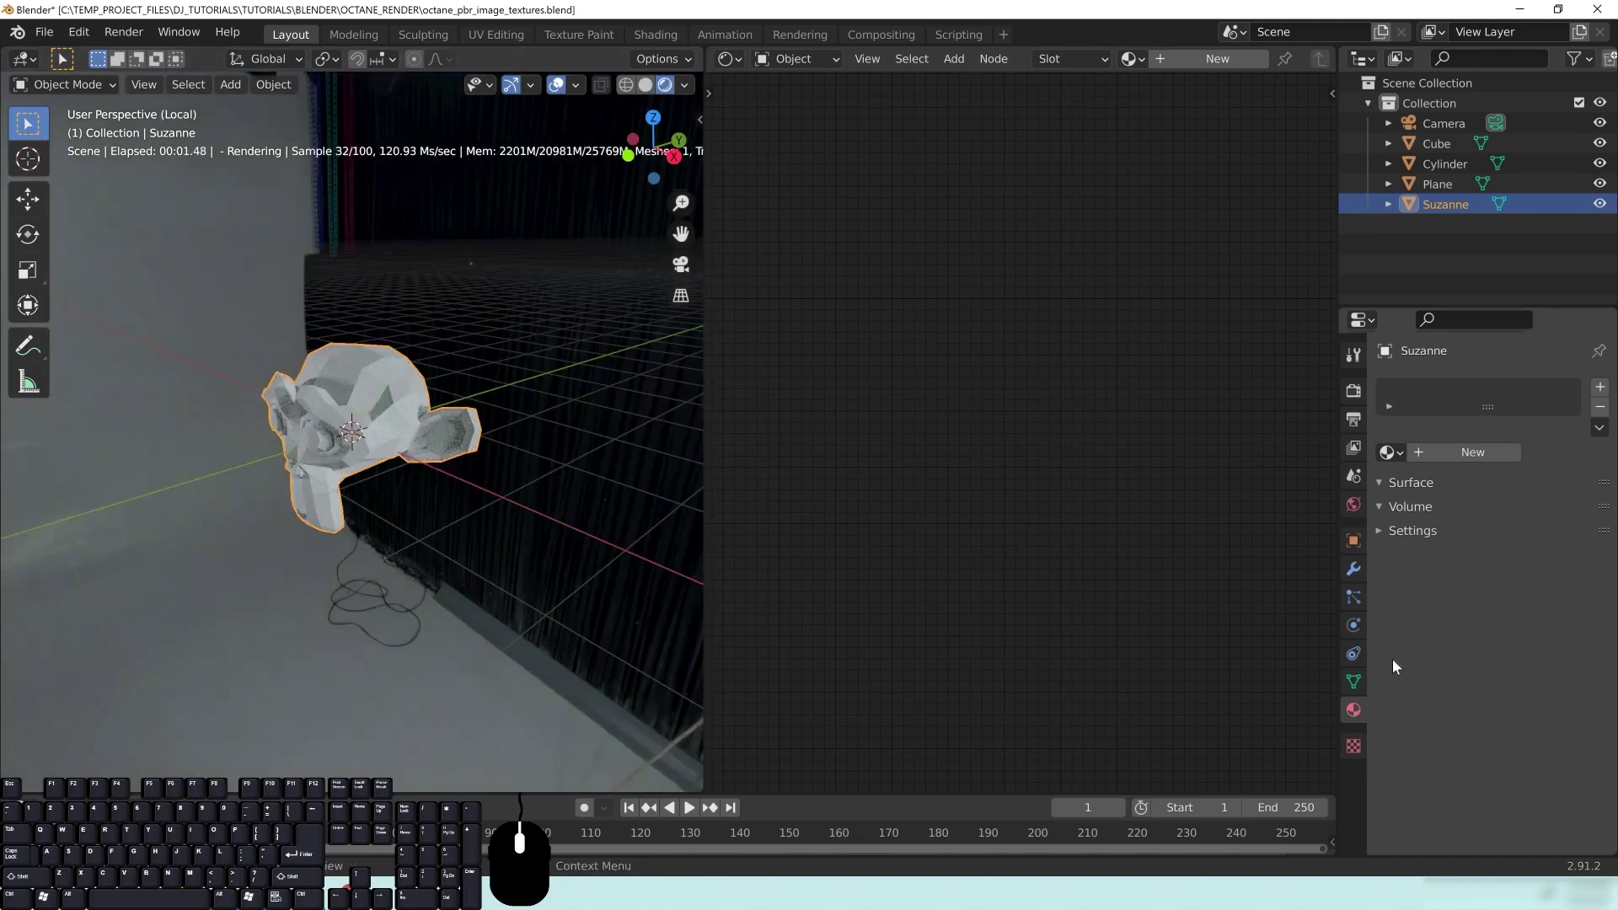
pyautogui.rightClick(391, 412)
pyautogui.click(384, 408)
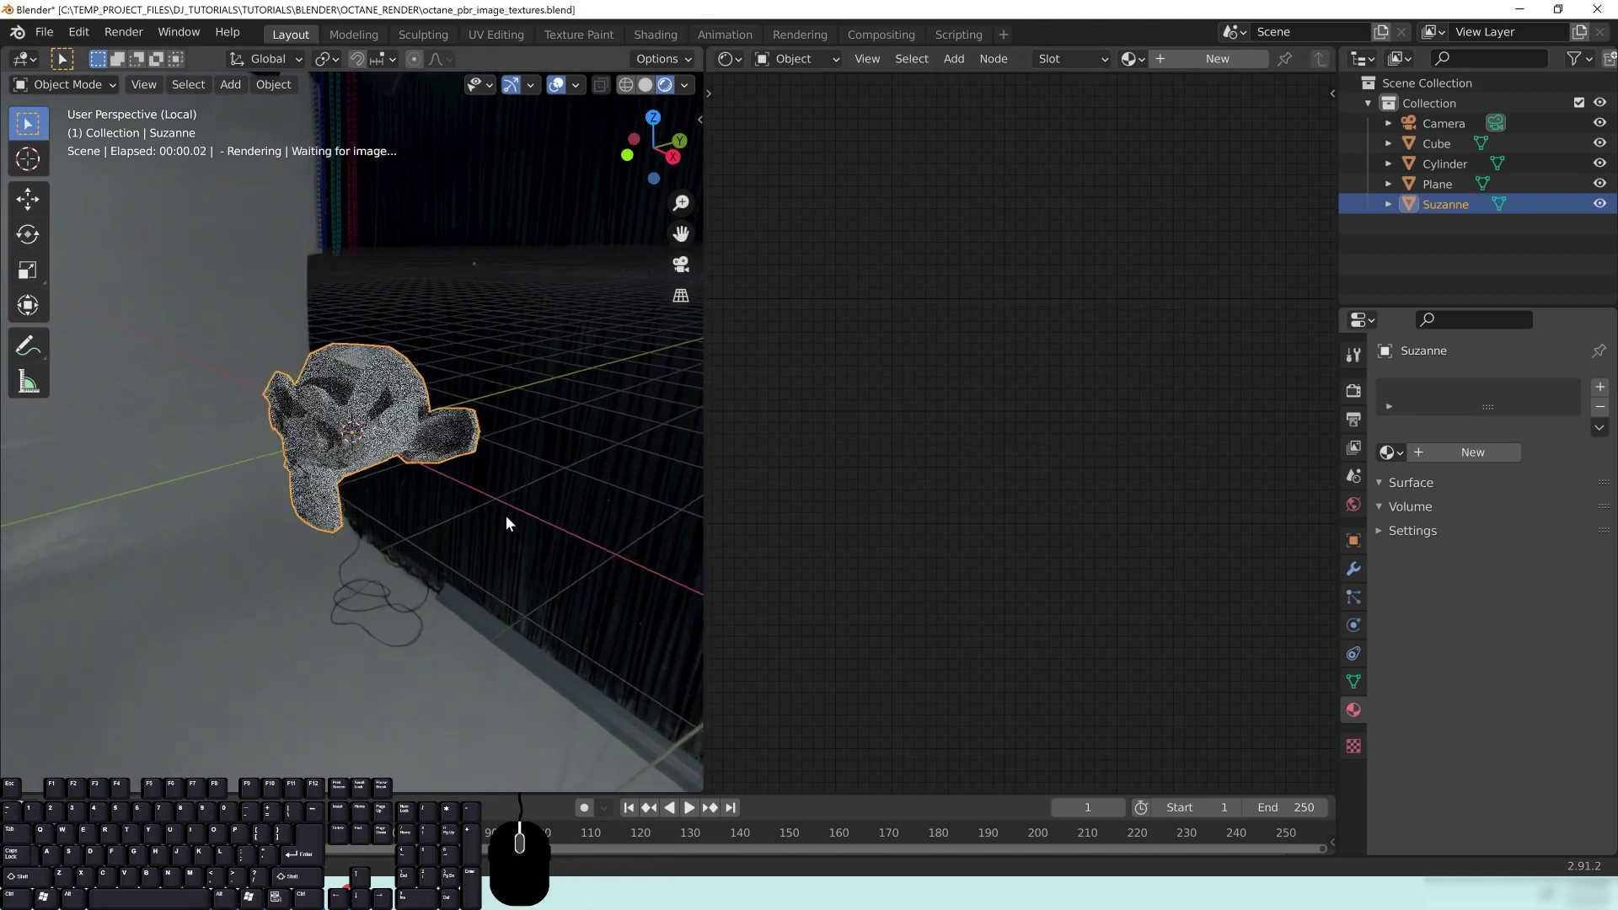
# Create a new material for the monkey and bring its Universal Material and Material Output nodes into view
pyautogui.click(1465, 454)
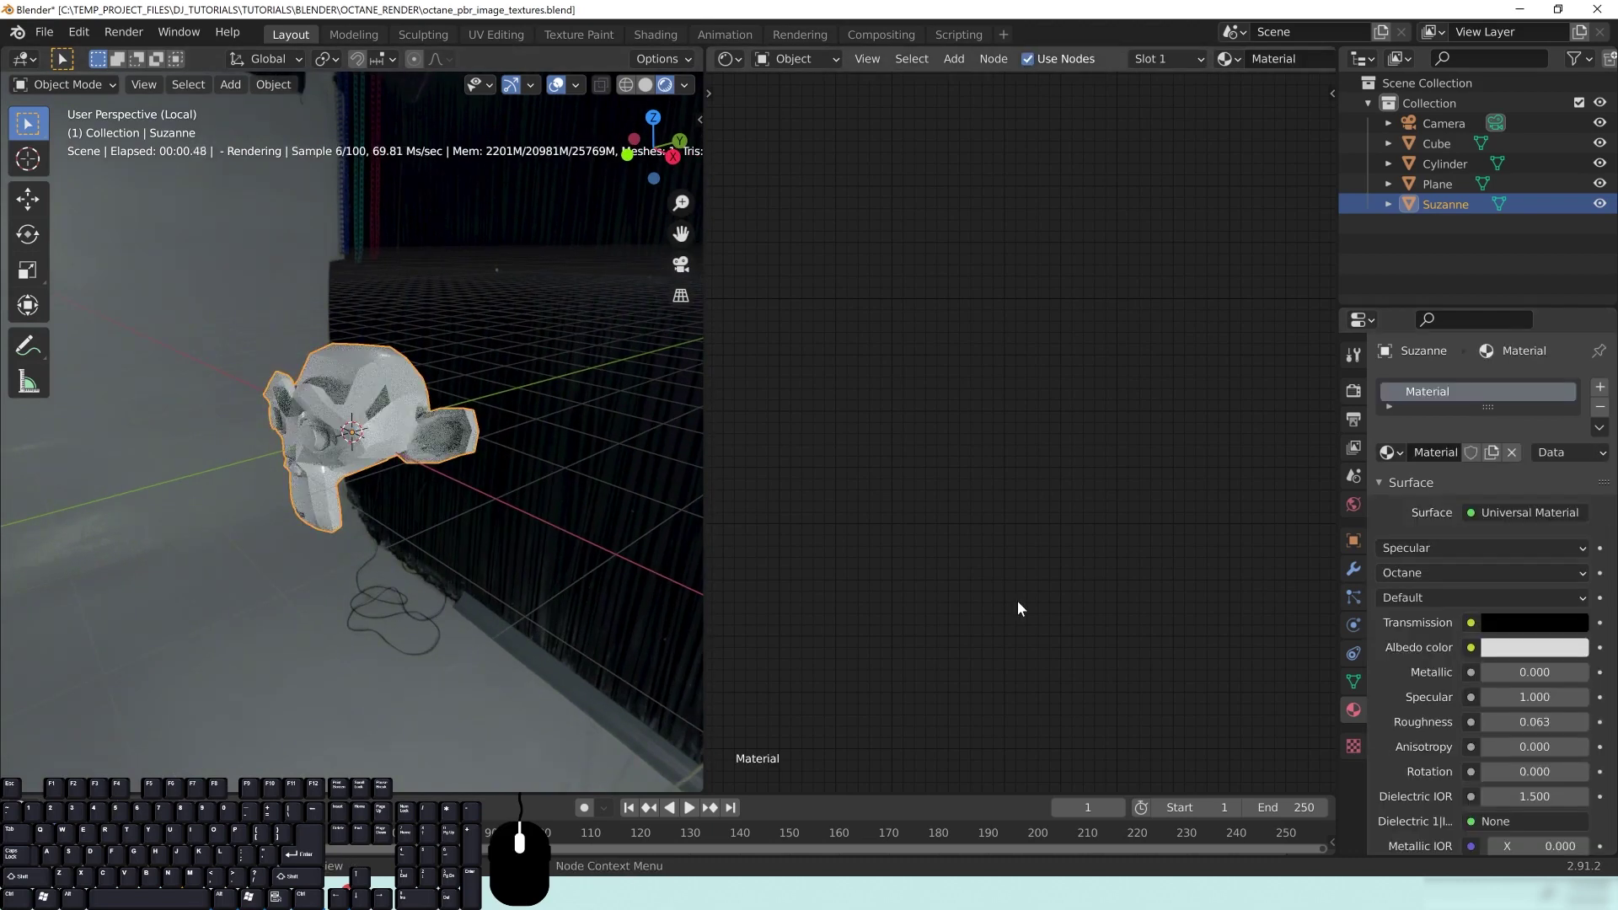
pyautogui.scroll(-10, 1046, 589)
pyautogui.moveTo(1259, 513); pyautogui.dragTo(1110, 550, button='middle')
pyautogui.scroll(9, 1111, 549)
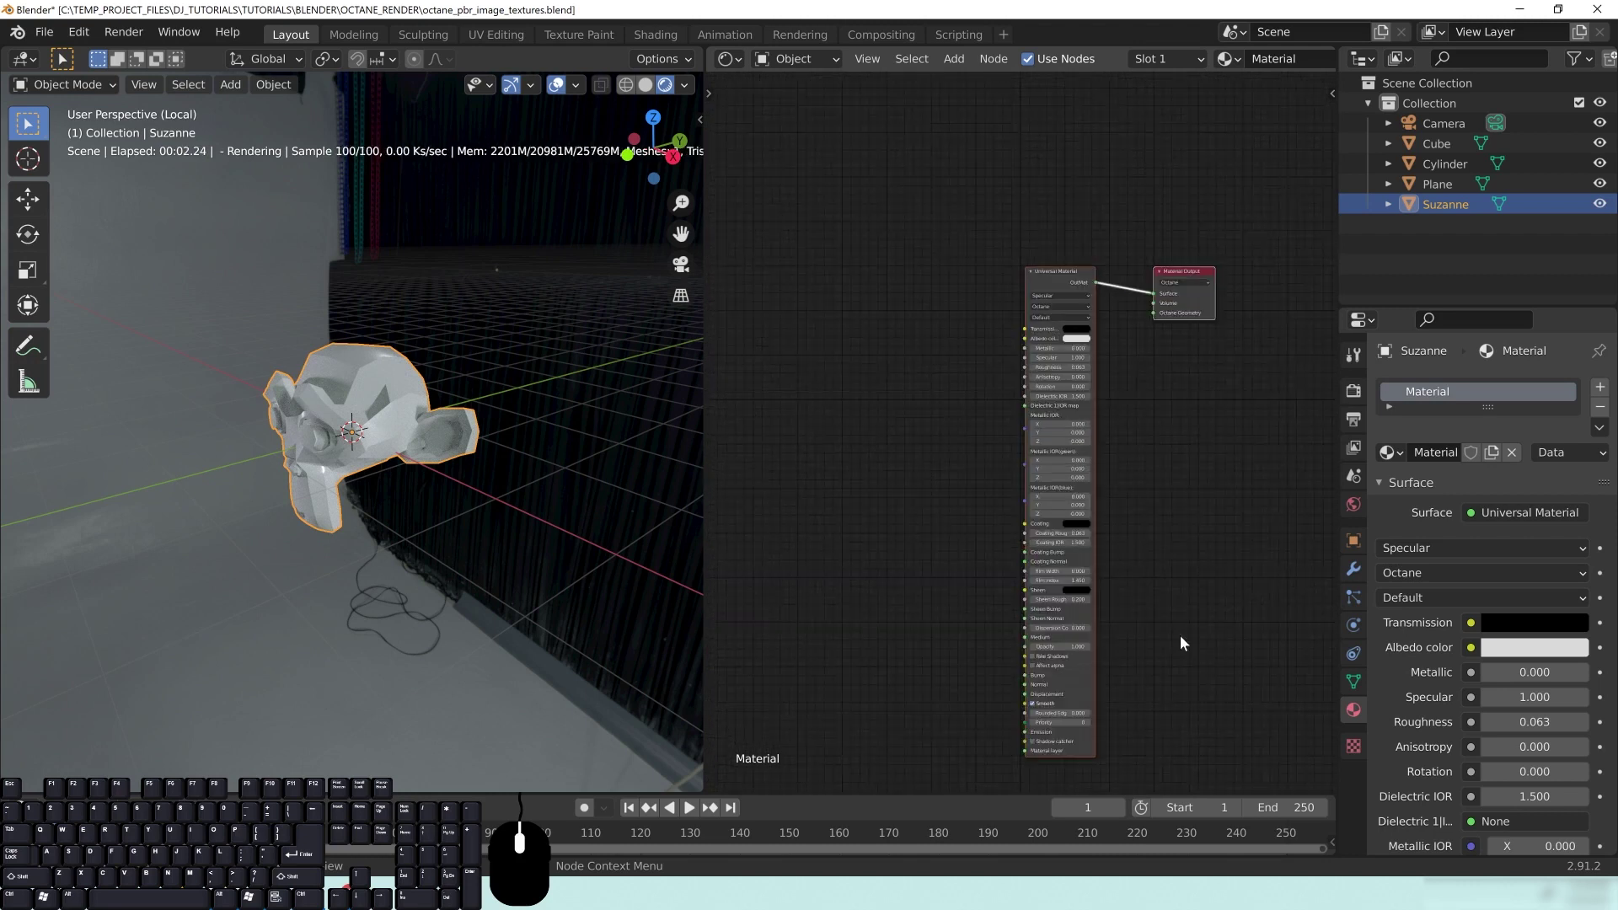
pyautogui.moveTo(1147, 709); pyautogui.dragTo(1124, 665, button='middle')
pyautogui.scroll(1, 1125, 664)
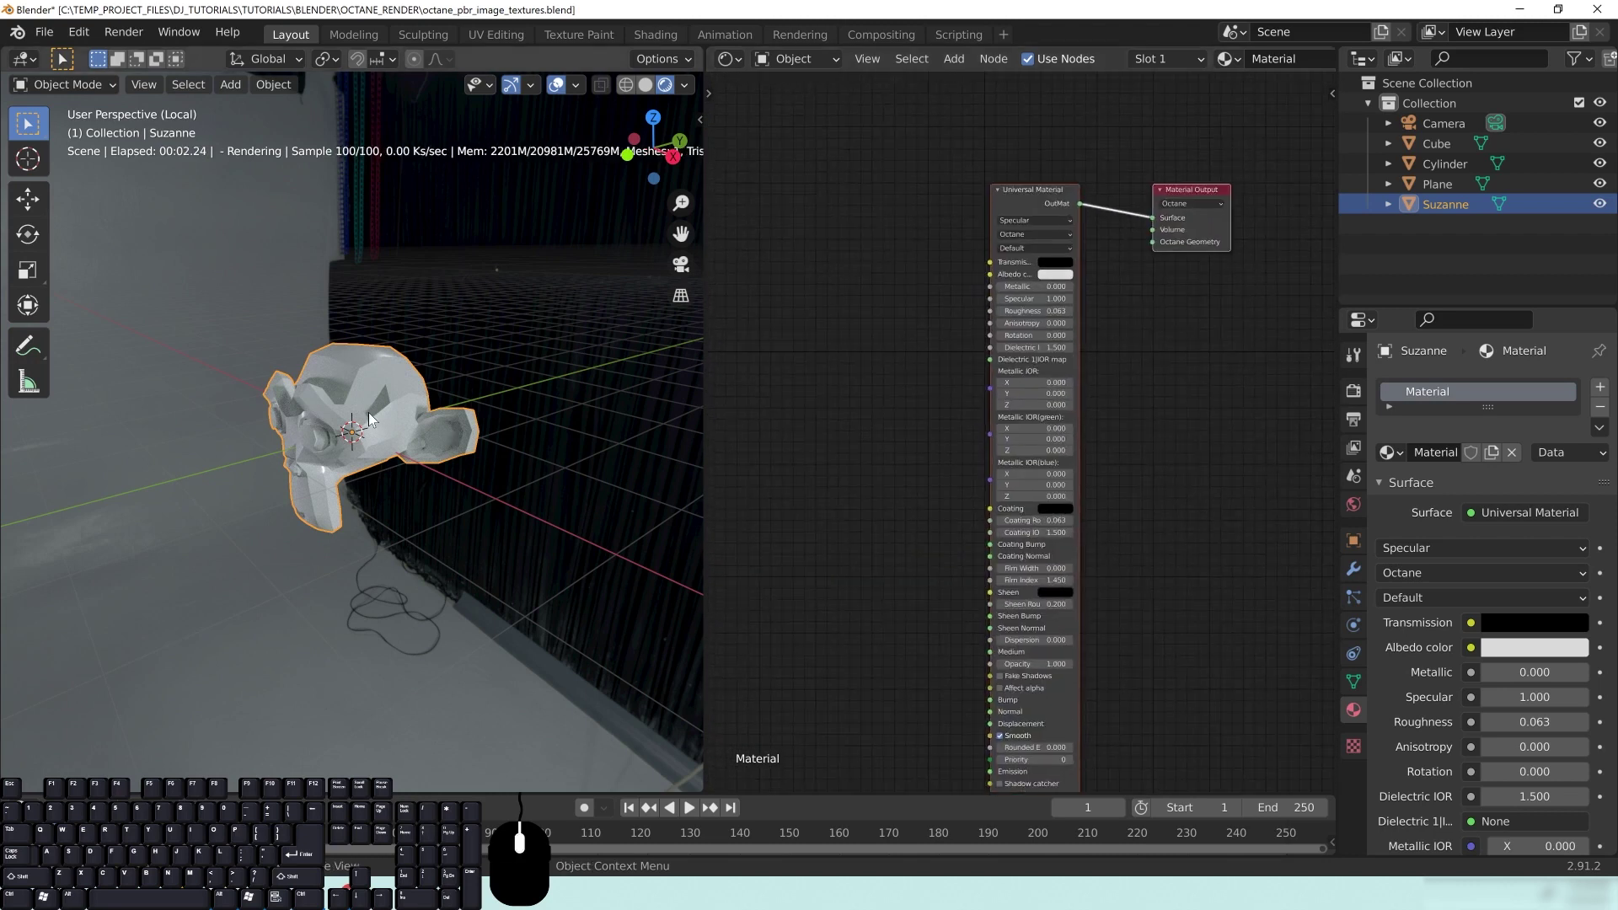
# Give the monkey a level 2 subdivision
pyautogui.hotkey('ctrl', '2')
pyautogui.scroll(3, 443, 467)
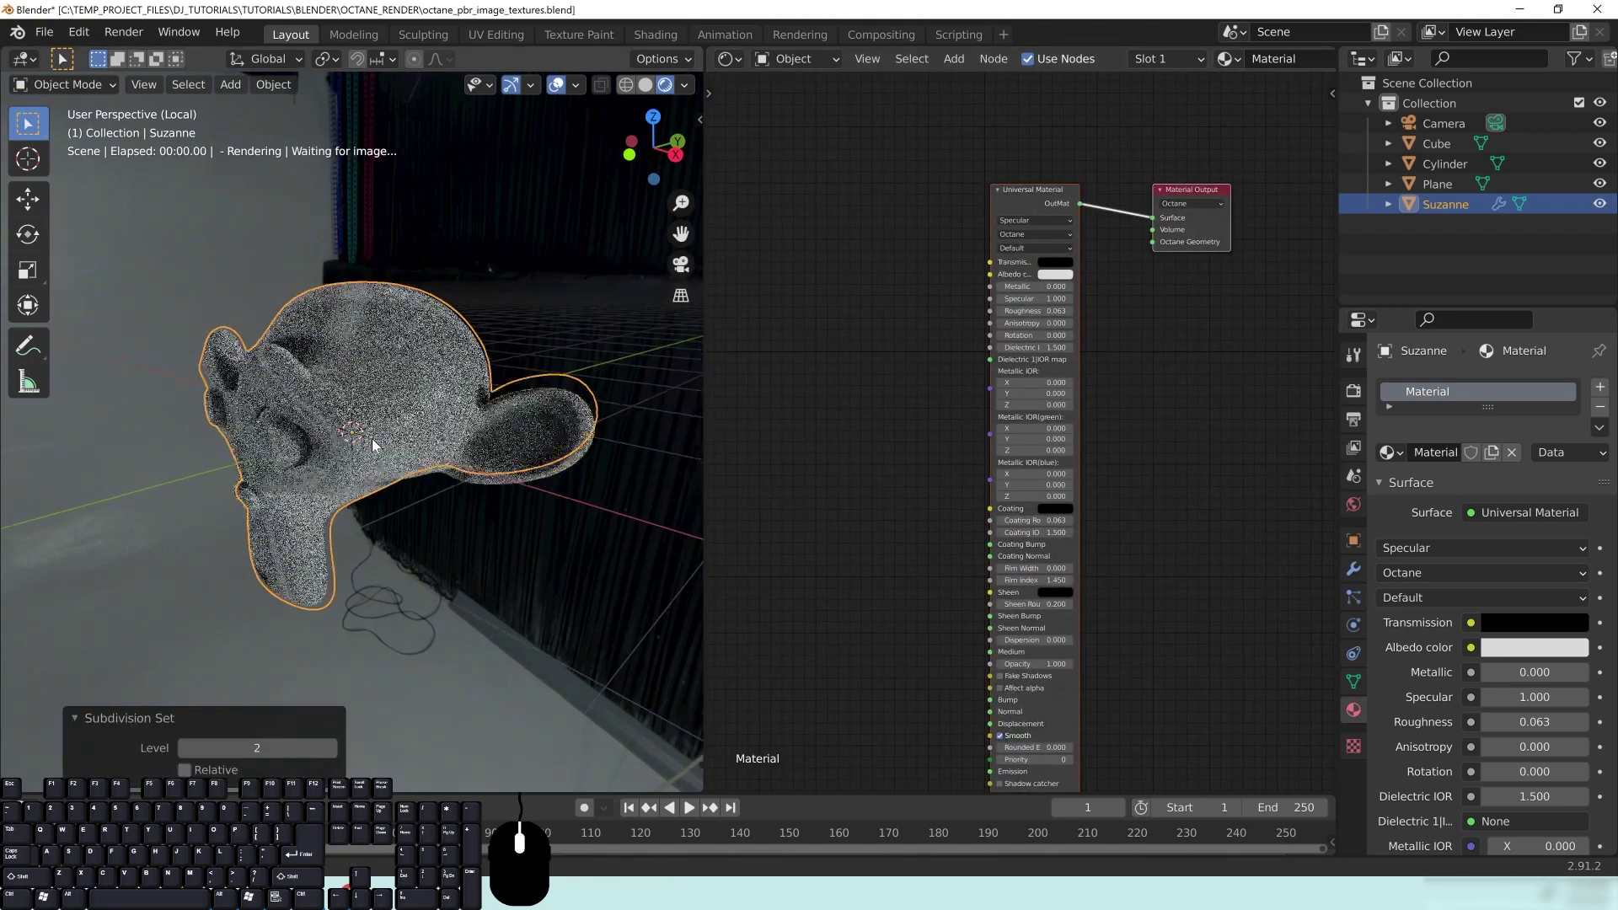
pyautogui.moveTo(387, 427); pyautogui.dragTo(475, 409, button='middle')
# Add a Marble Tex node in the free space before the Universal Material node
pyautogui.moveTo(894, 450); pyautogui.dragTo(995, 357, button='middle')
pyautogui.moveTo(841, 258); pyautogui.dragTo(988, 341, button='middle')
pyautogui.hotkey('shift', 'a')
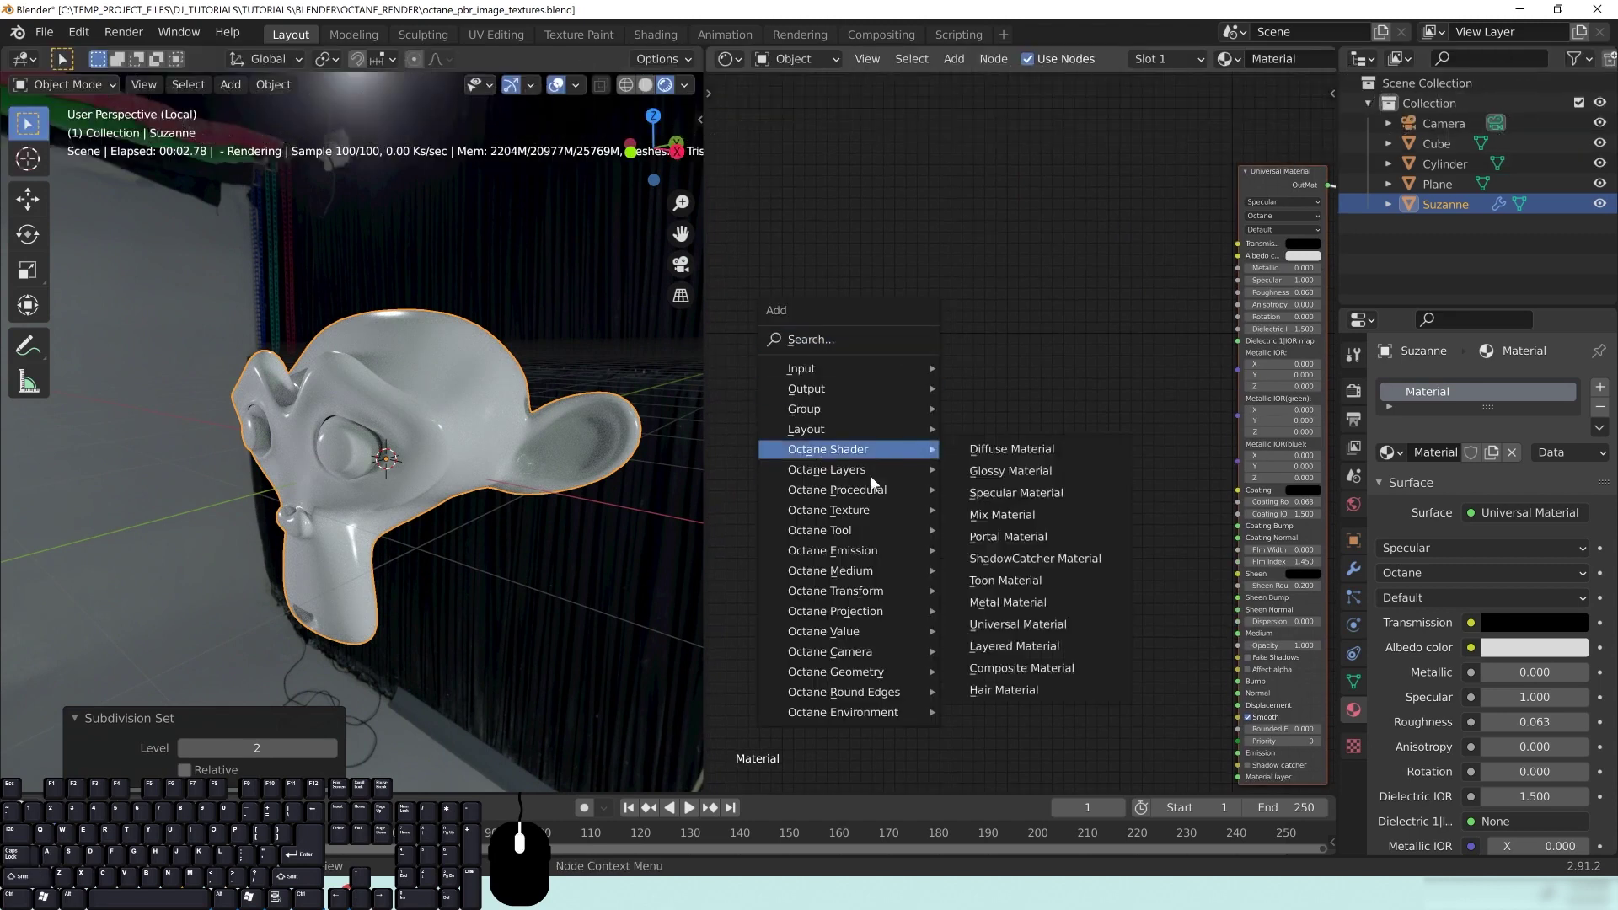
pyautogui.moveTo(858, 489)
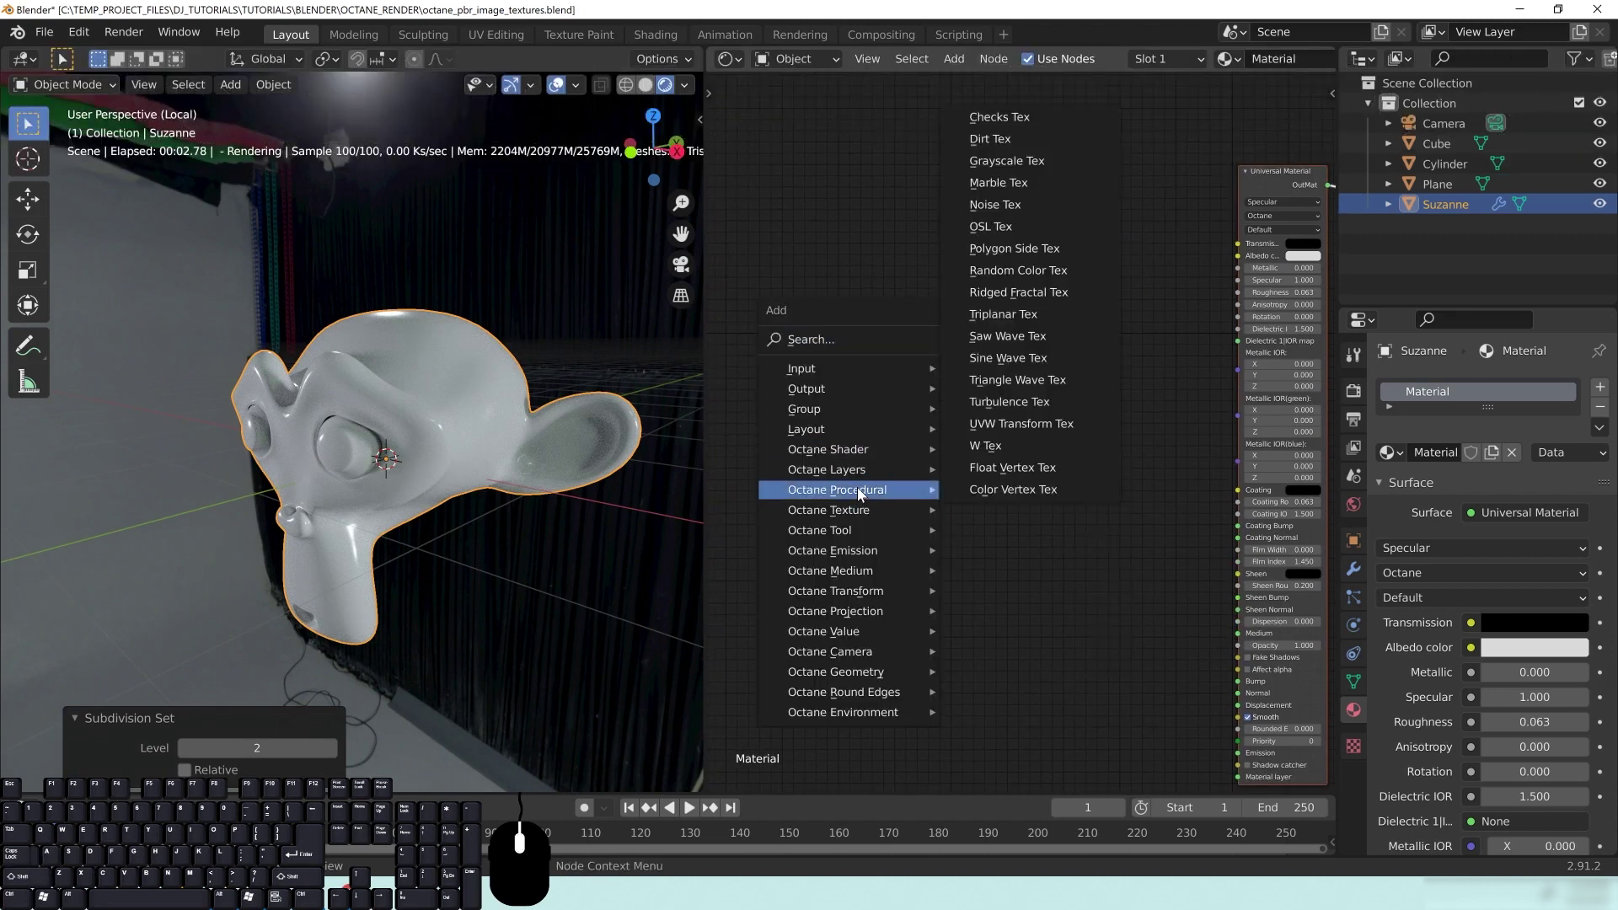
pyautogui.click(1038, 188)
pyautogui.click(917, 249)
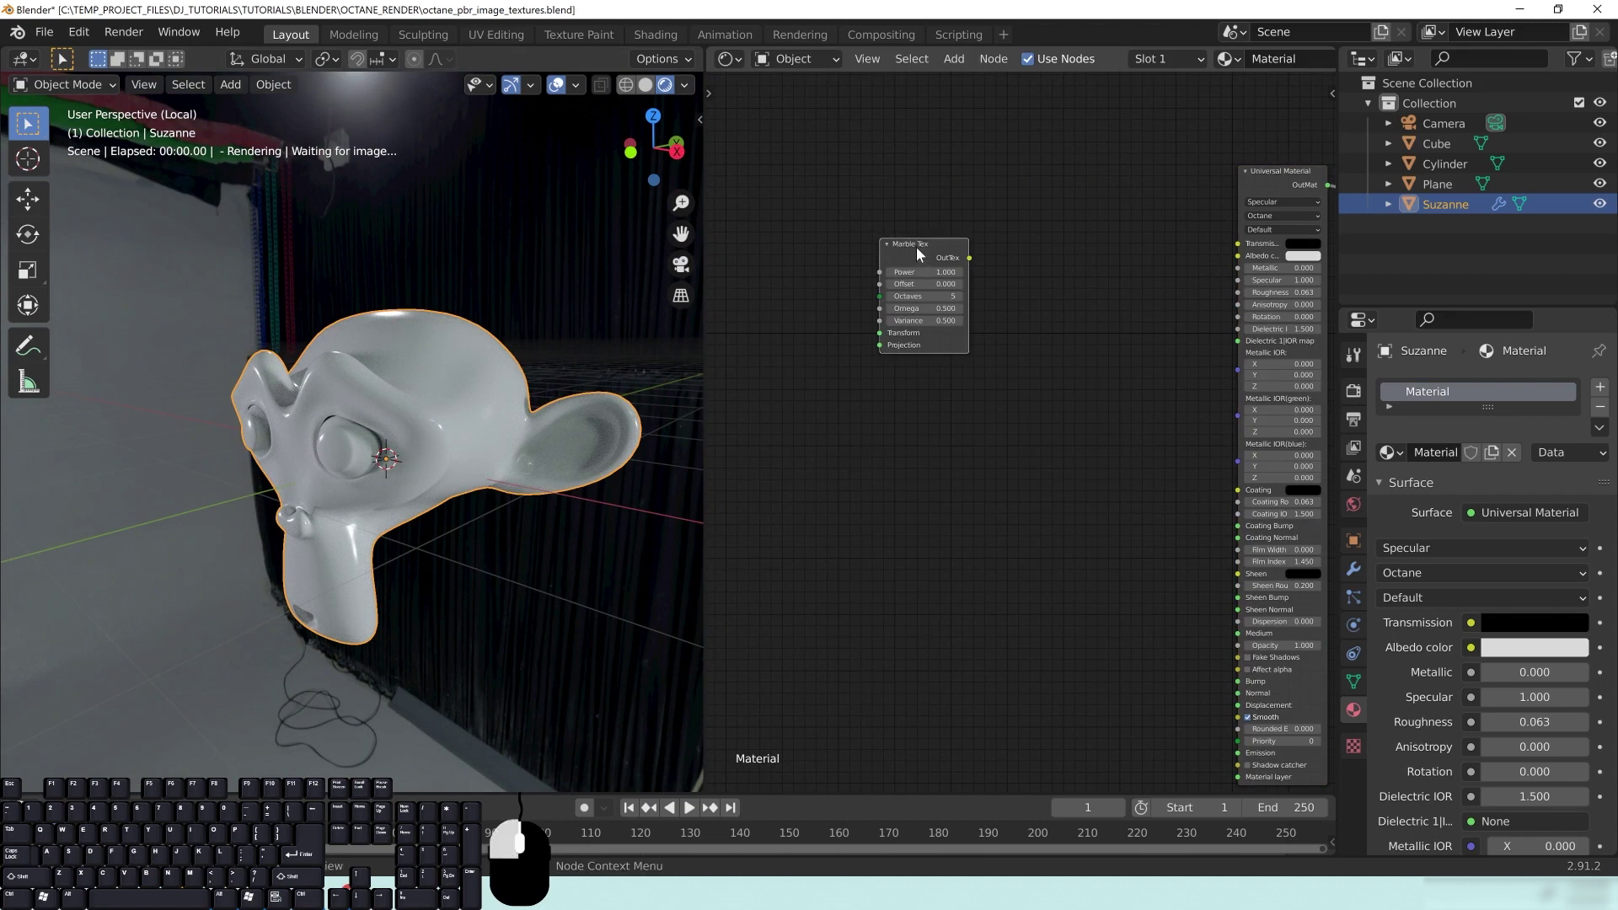
# Link the Marble Tex output to the Universal Material's Albedo color and tidy the node's position
pyautogui.moveTo(916, 248); pyautogui.dragTo(879, 249)
pyautogui.moveTo(961, 274); pyautogui.dragTo(930, 259, button='middle')
pyautogui.moveTo(899, 242); pyautogui.dragTo(1185, 247)
pyautogui.moveTo(830, 243); pyautogui.dragTo(839, 261)
pyautogui.moveTo(386, 465)
pyautogui.mouseDown(button='middle')
pyautogui.moveTo(386, 497)
pyautogui.moveTo(390, 459)
pyautogui.mouseUp(button='middle')
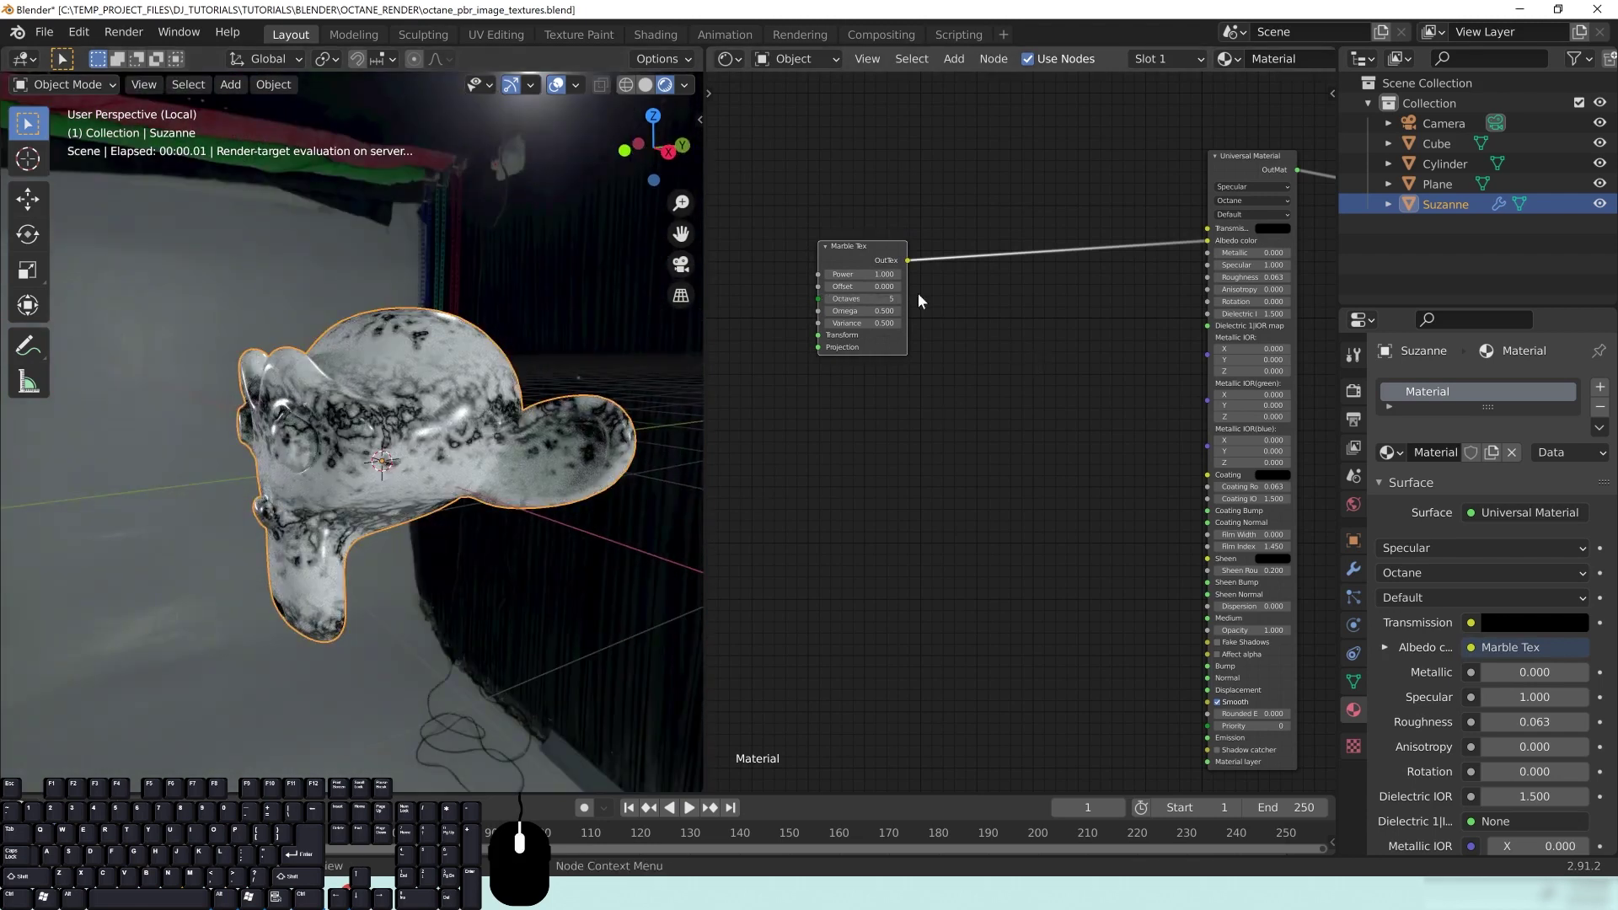
# Add a Scale Transform node in front of the Marble Tex node
pyautogui.moveTo(885, 500); pyautogui.dragTo(966, 442, button='middle')
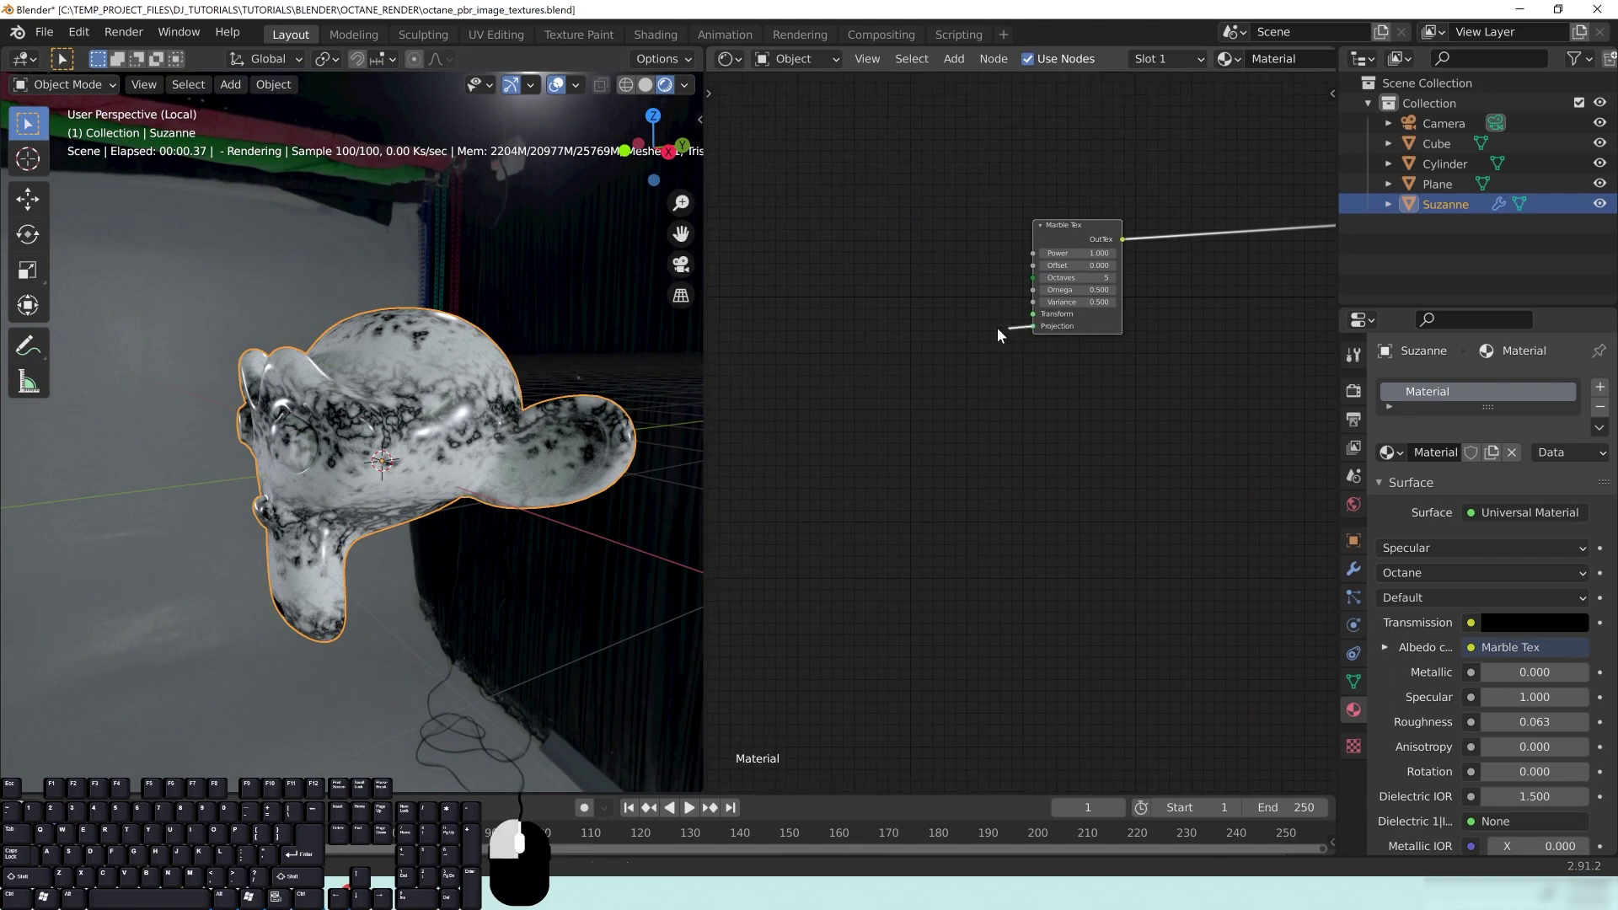
pyautogui.hotkey('shift', 'a')
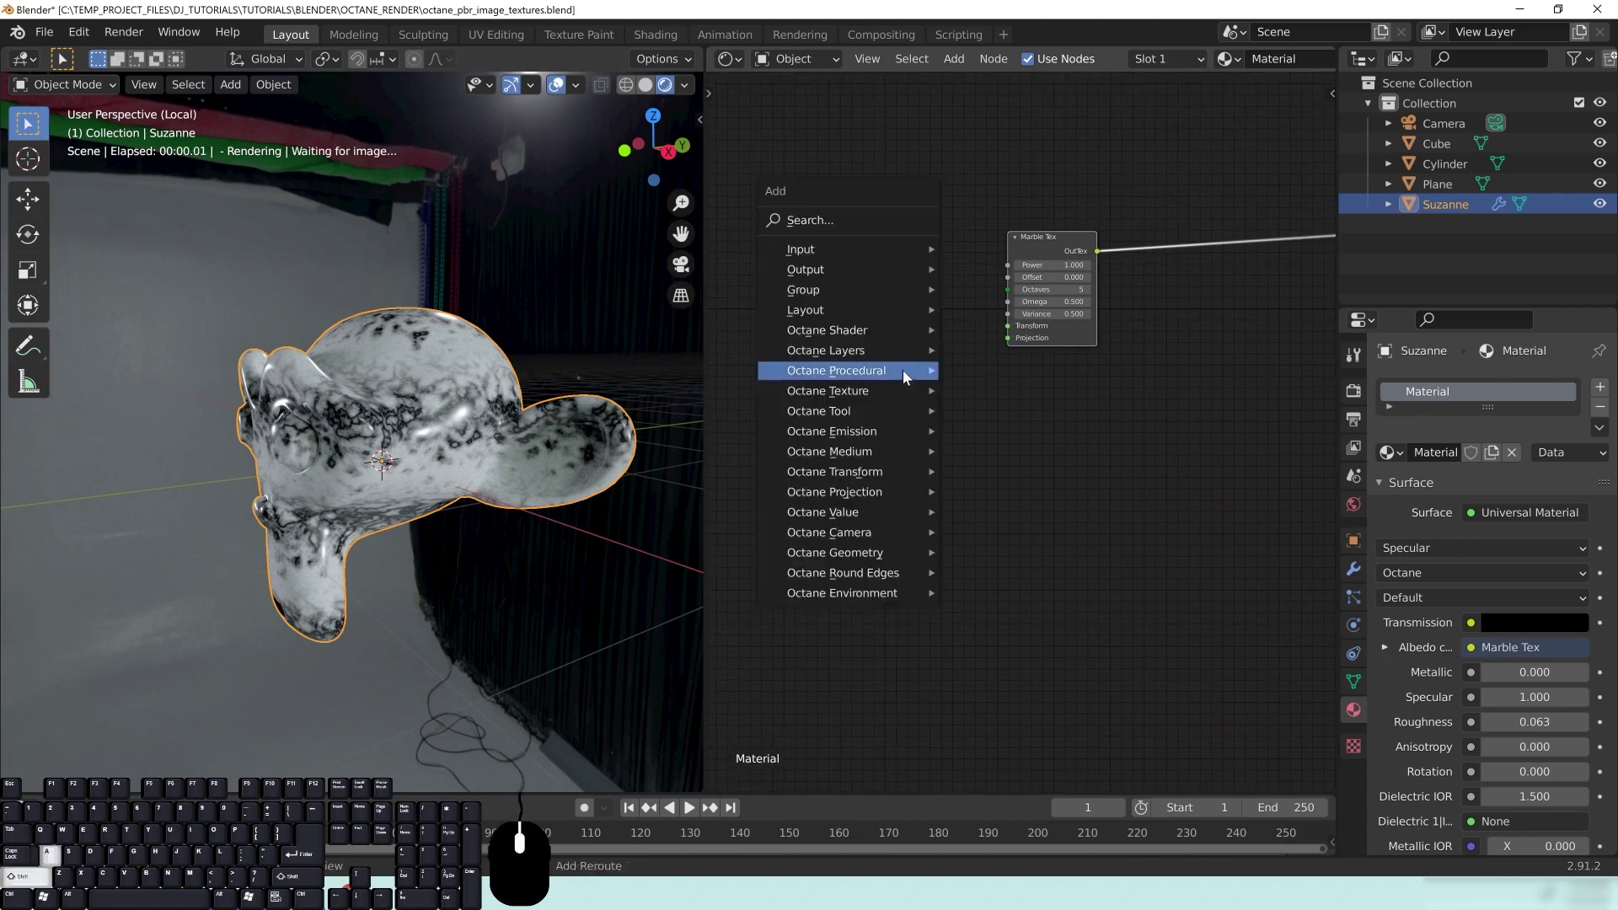
pyautogui.moveTo(888, 469)
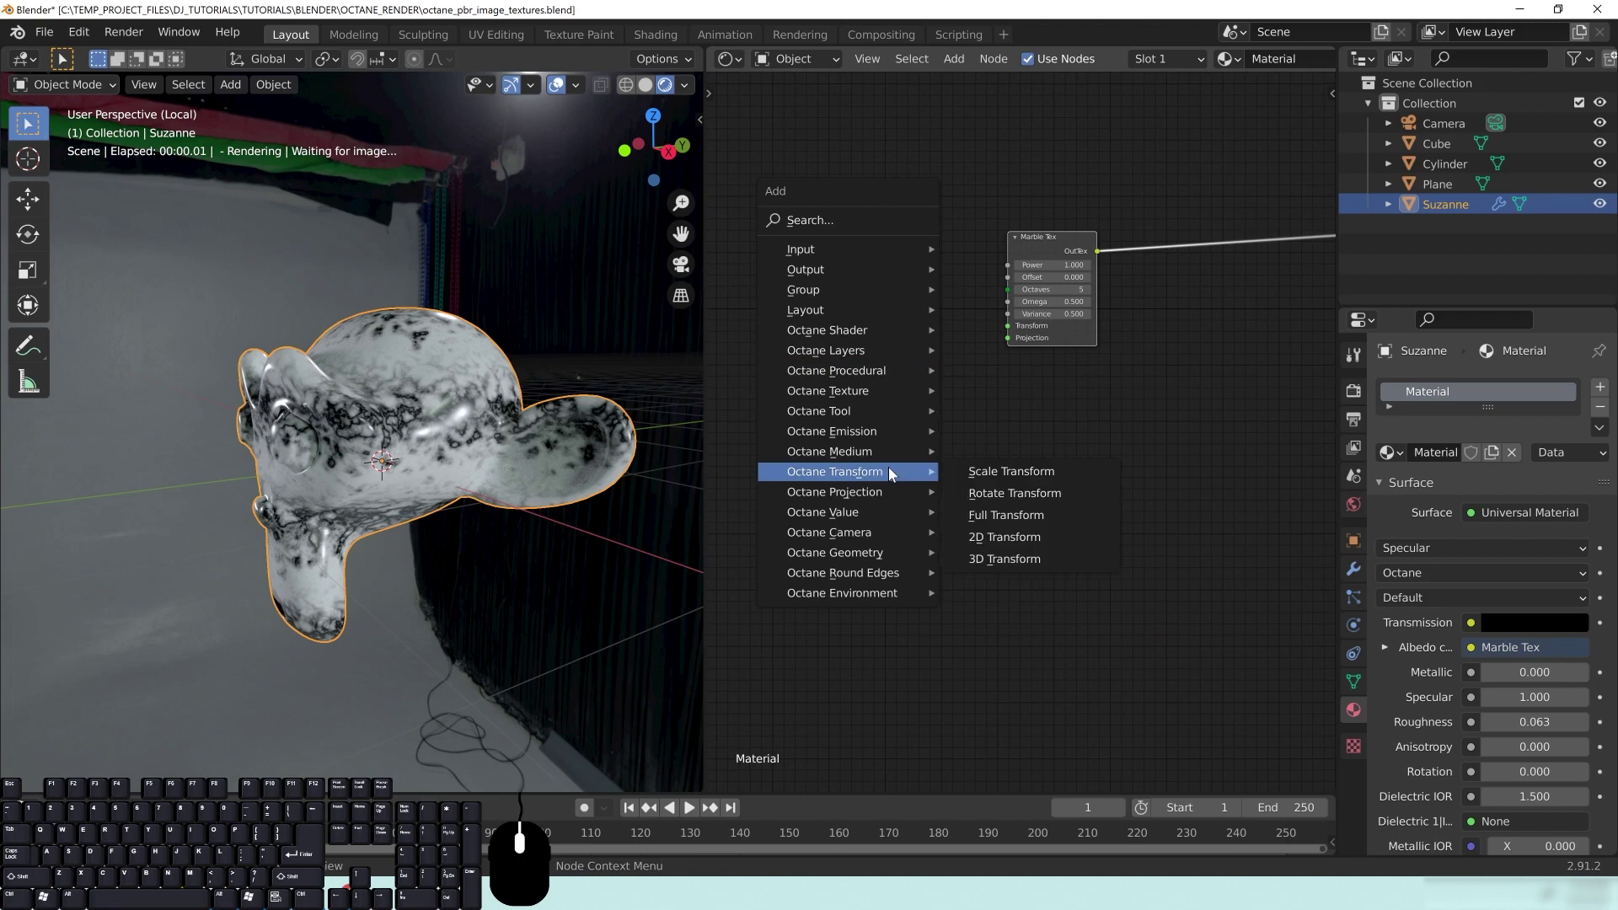
pyautogui.click(1028, 479)
pyautogui.click(832, 248)
# Link the Scale Transform to the Marble Tex's Transform input, raise its X scale, and set Y to 5.2 and Z to 7.5
pyautogui.moveTo(923, 270); pyautogui.dragTo(1009, 325)
pyautogui.moveTo(879, 306); pyautogui.dragTo(990, 317)
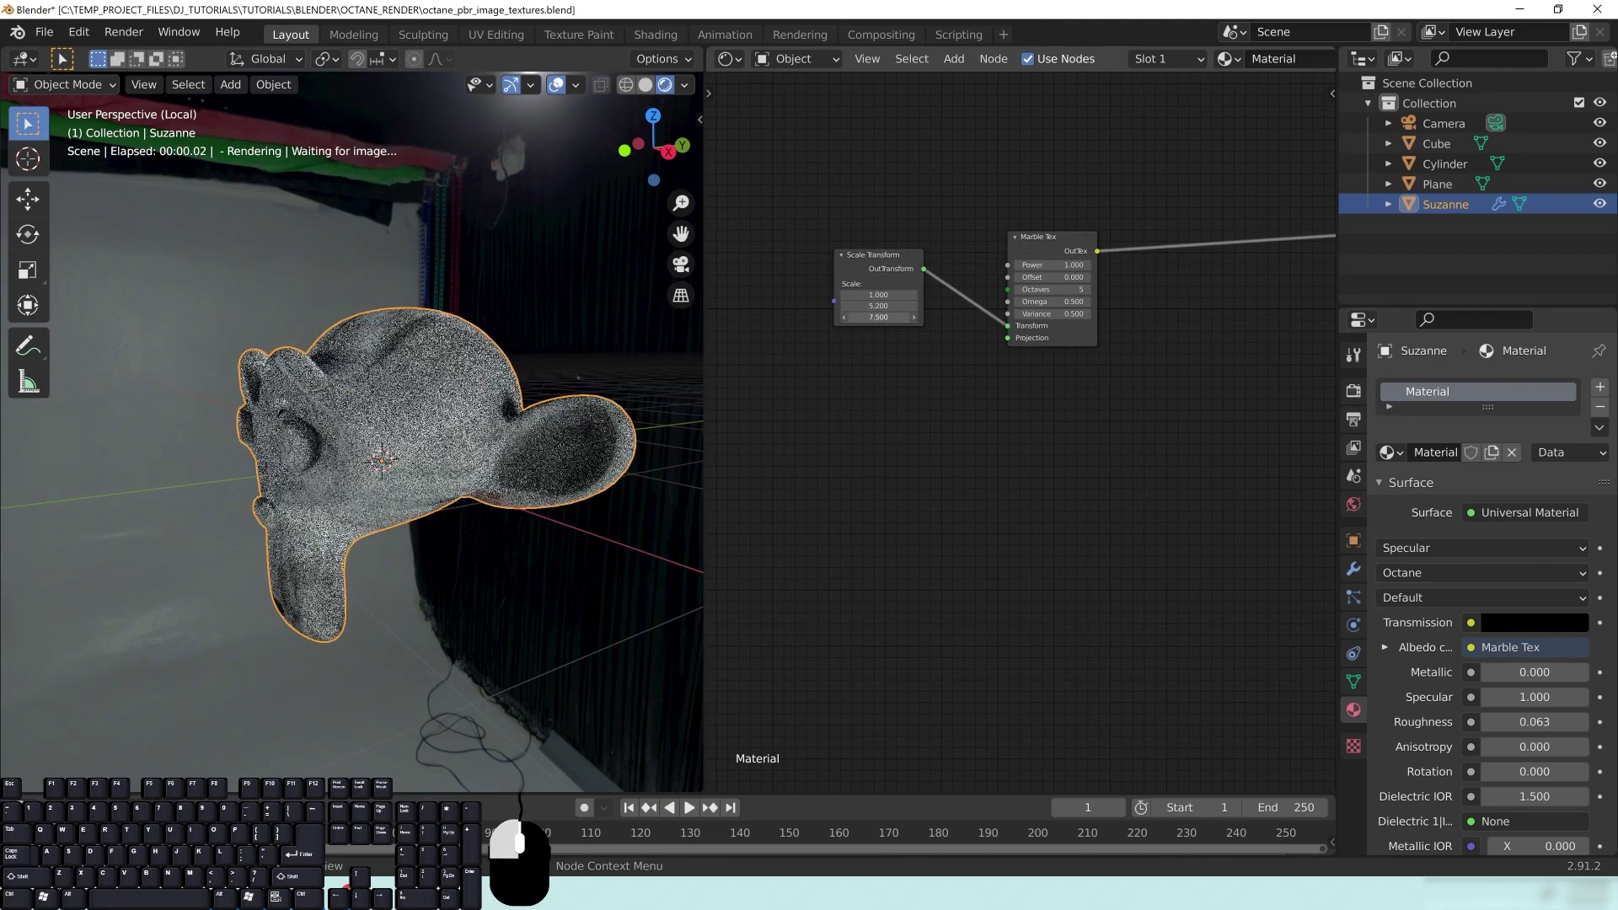
pyautogui.moveTo(880, 295); pyautogui.dragTo(1010, 295)
# Insert a Gradient Tex node on the link between Marble Tex and the Universal Material's Albedo color
pyautogui.moveTo(1170, 398); pyautogui.dragTo(974, 474, button='middle')
pyautogui.hotkey('shift', 'a')
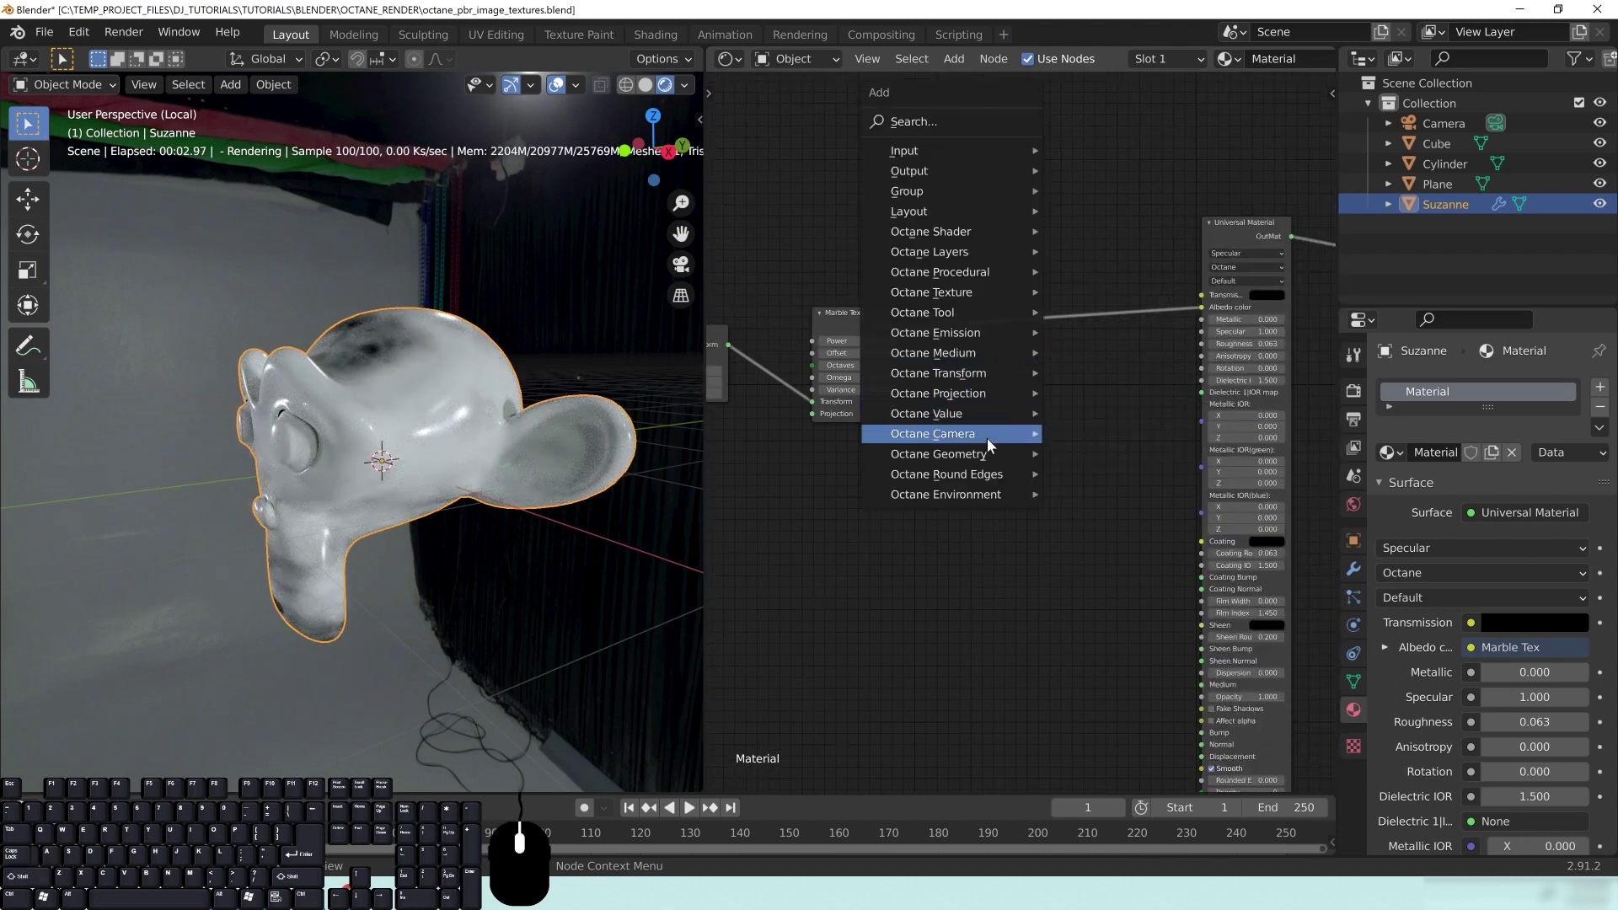
pyautogui.moveTo(973, 316)
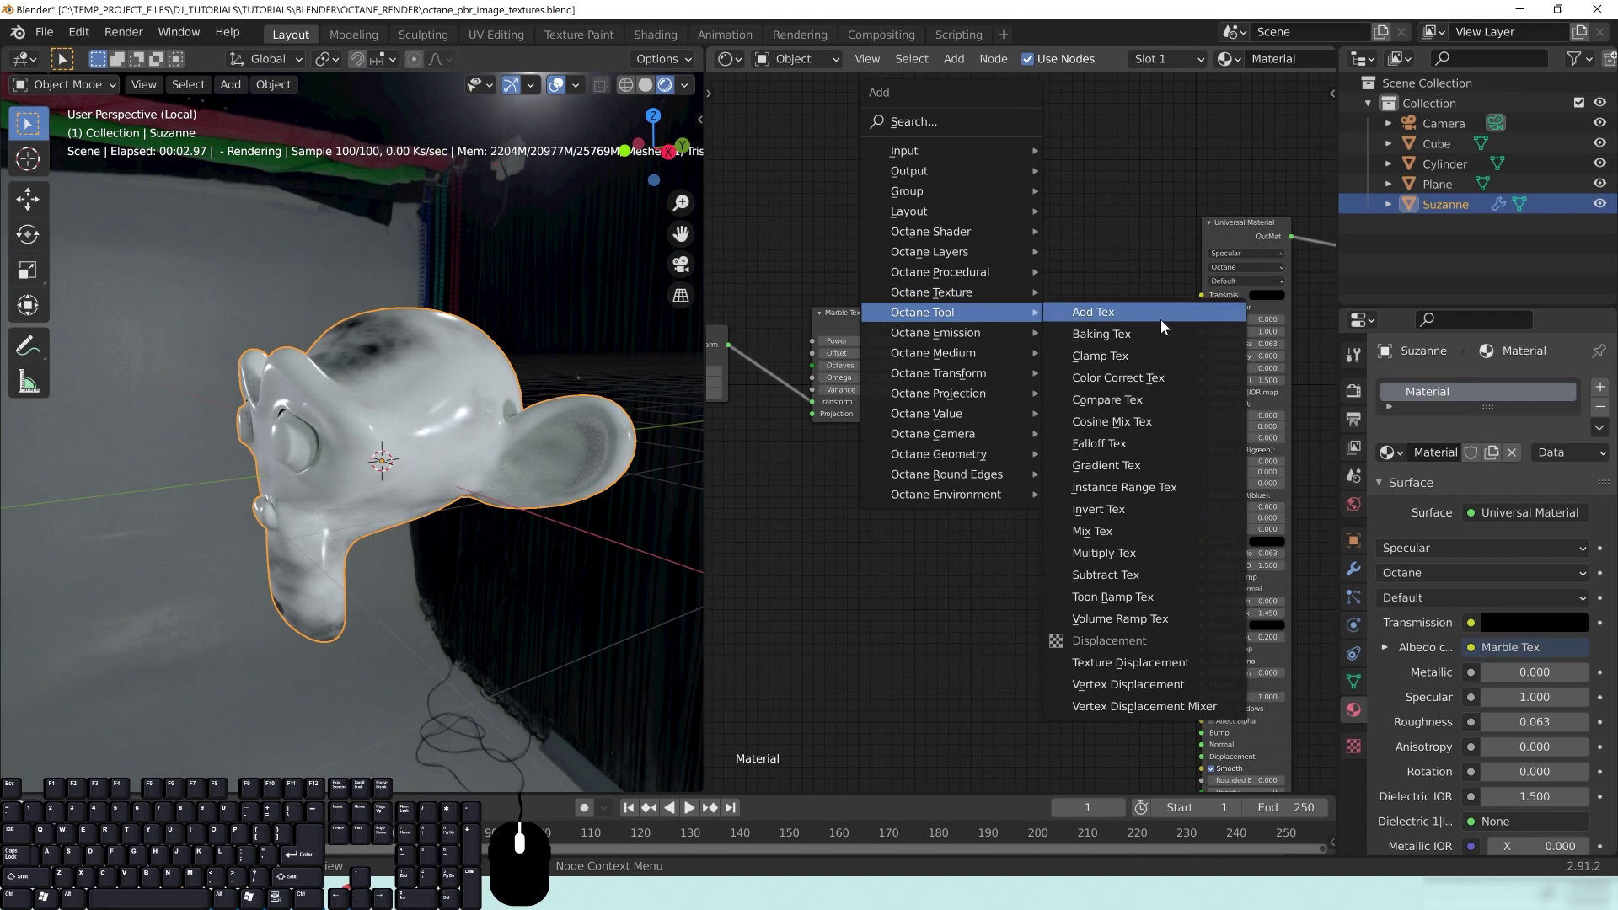
pyautogui.click(1136, 465)
pyautogui.click(967, 271)
# Colour the gradient's first stop dark red and its last stop light cyan
pyautogui.moveTo(1050, 384); pyautogui.dragTo(1020, 402, button='middle')
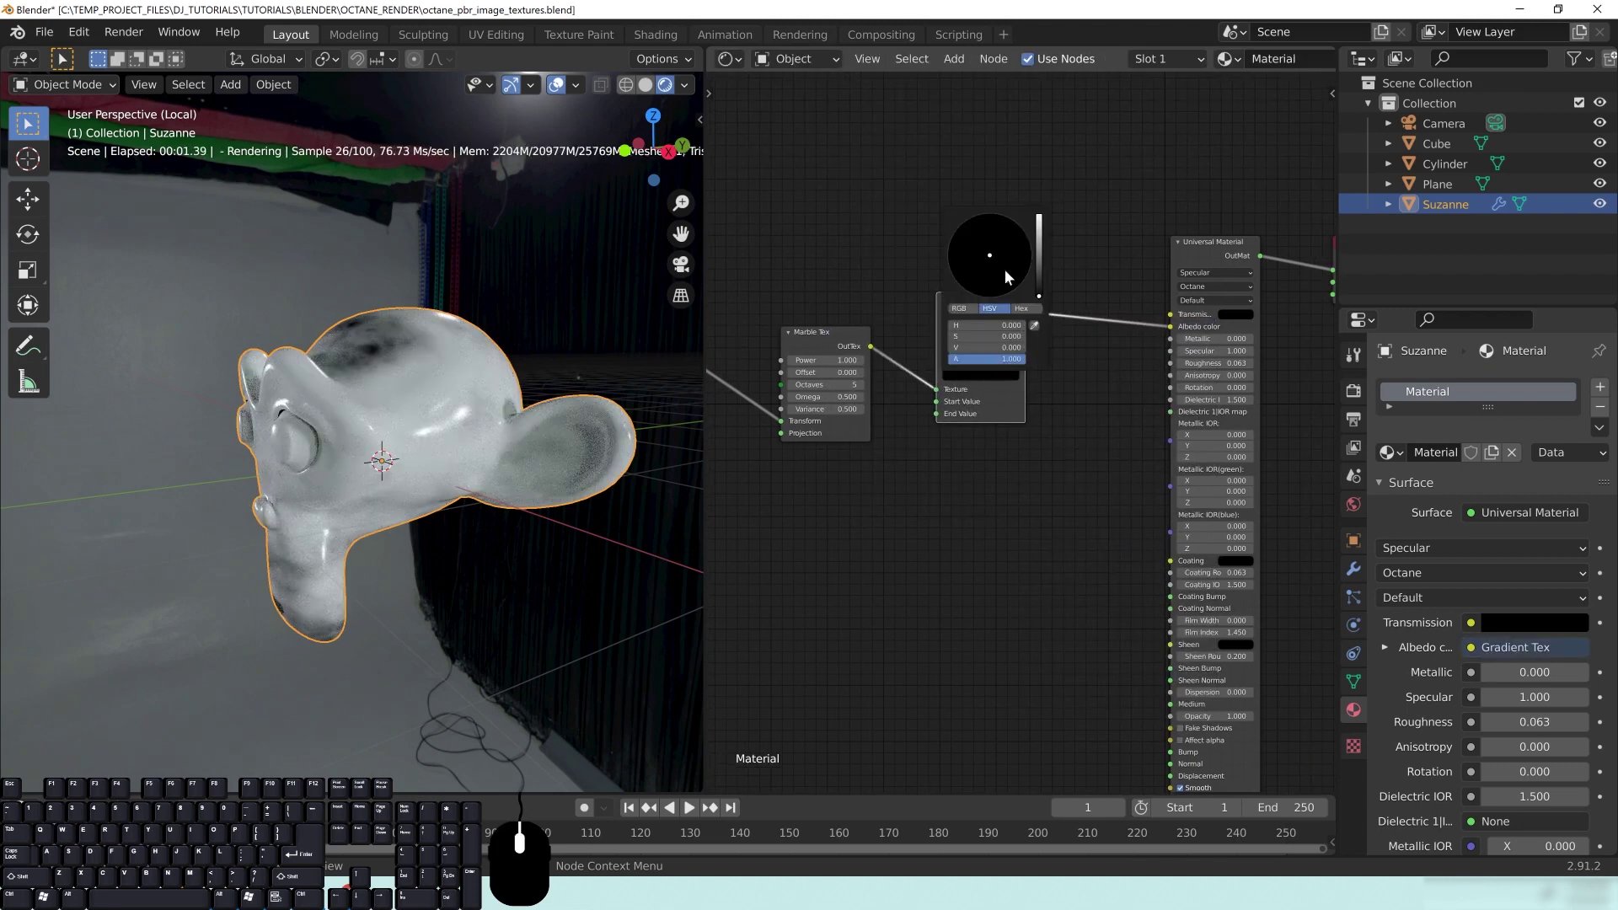
pyautogui.moveTo(1036, 274); pyautogui.dragTo(987, 296)
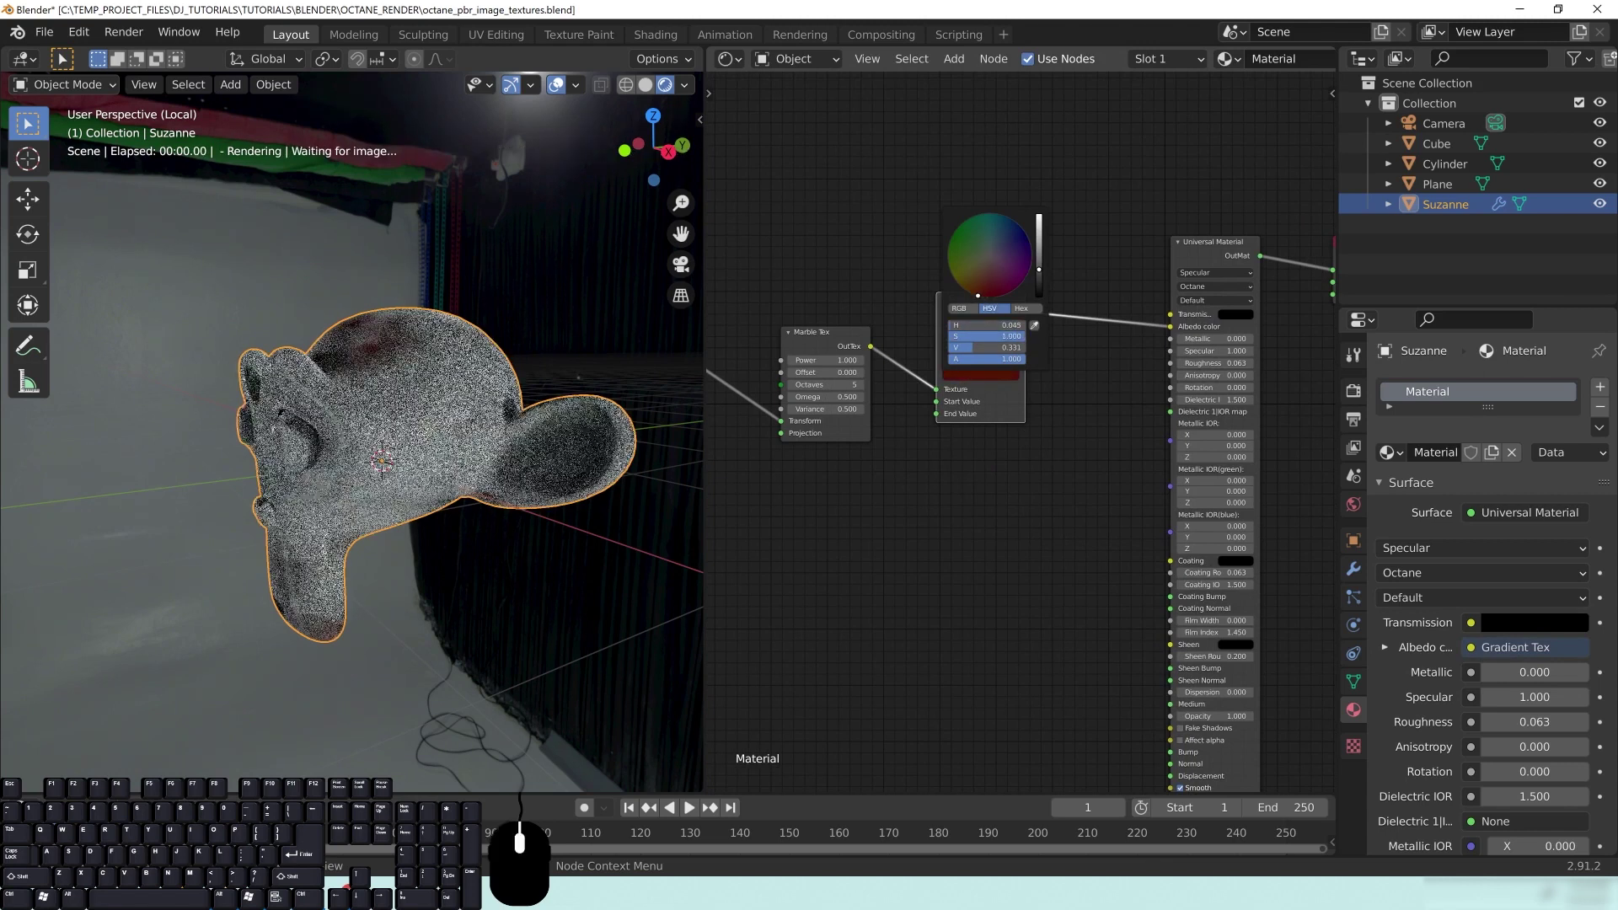
pyautogui.click(995, 376)
pyautogui.moveTo(996, 248); pyautogui.dragTo(991, 233)
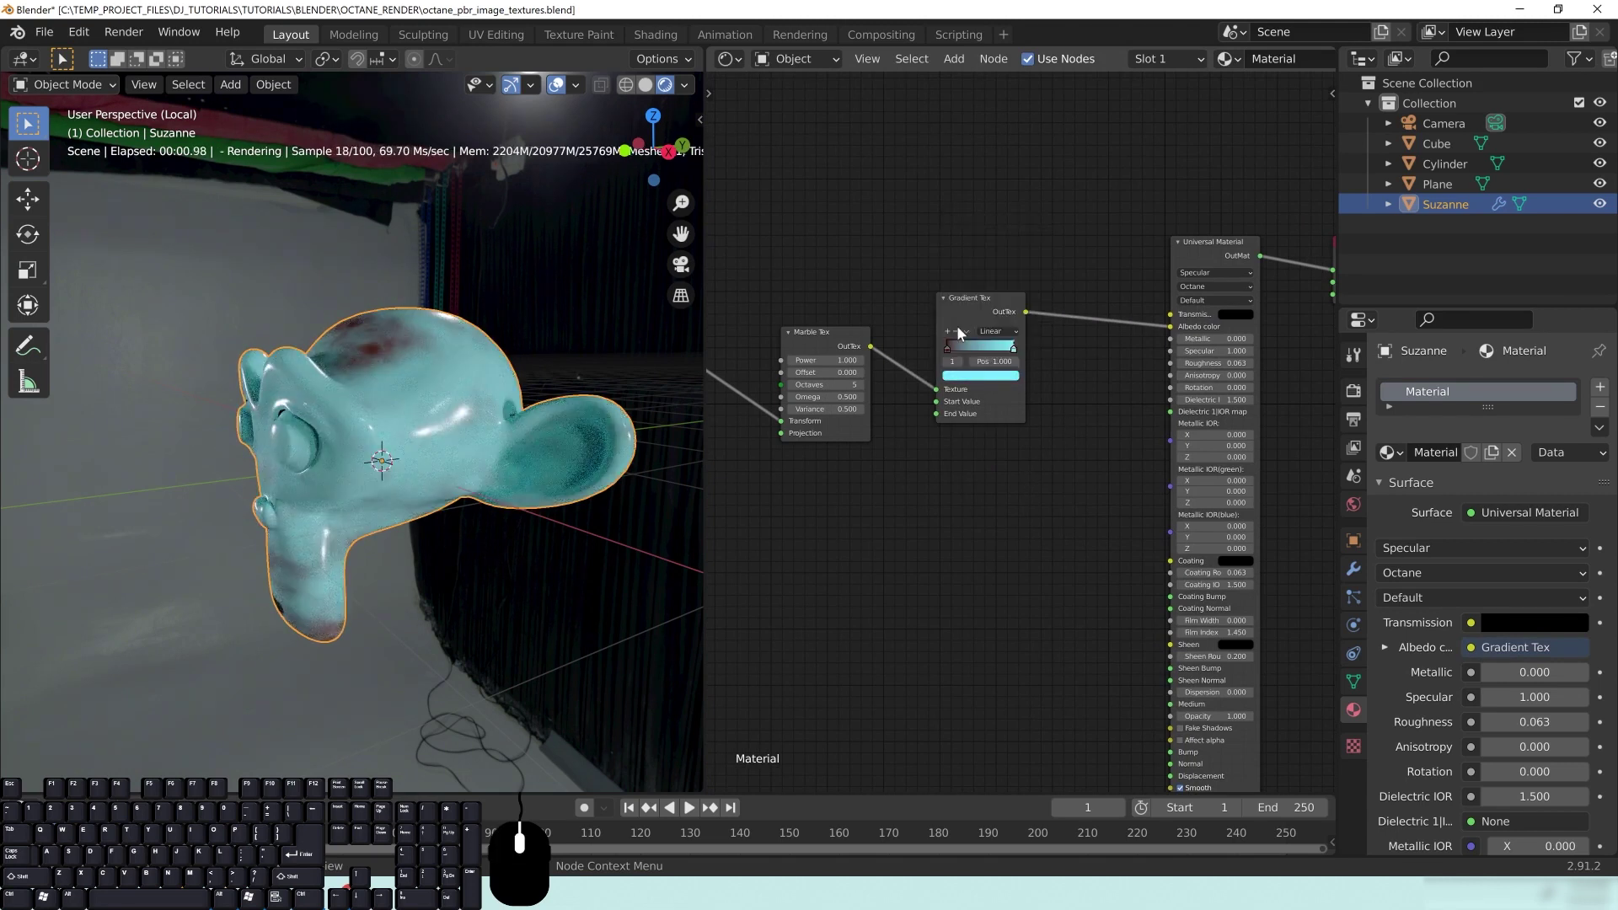
# Add a middle stop to the gradient, colour it yellow-green and place it at position 0.754
pyautogui.click(979, 376)
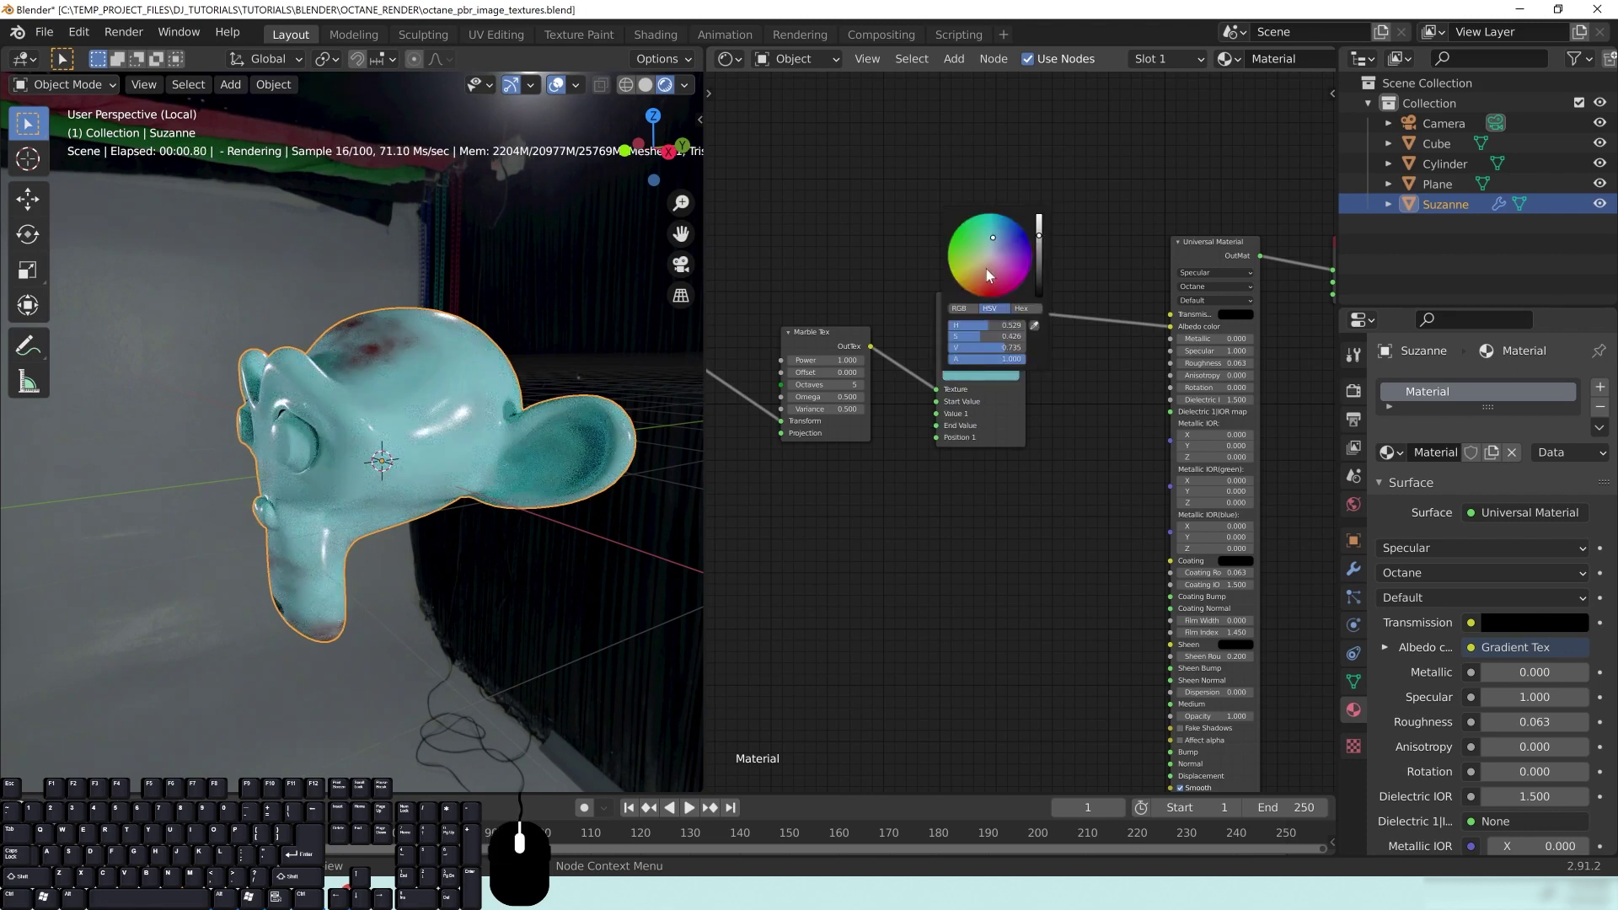
pyautogui.moveTo(986, 270); pyautogui.dragTo(957, 283)
pyautogui.moveTo(982, 347)
pyautogui.mouseDown()
pyautogui.moveTo(950, 348)
pyautogui.moveTo(999, 350)
pyautogui.mouseUp()
# Lower the Scale Transform's X scale to about 1.3 and check the pattern on the monkey
pyautogui.moveTo(523, 413); pyautogui.dragTo(458, 412, button='middle')
pyautogui.moveTo(846, 504); pyautogui.dragTo(974, 474, button='middle')
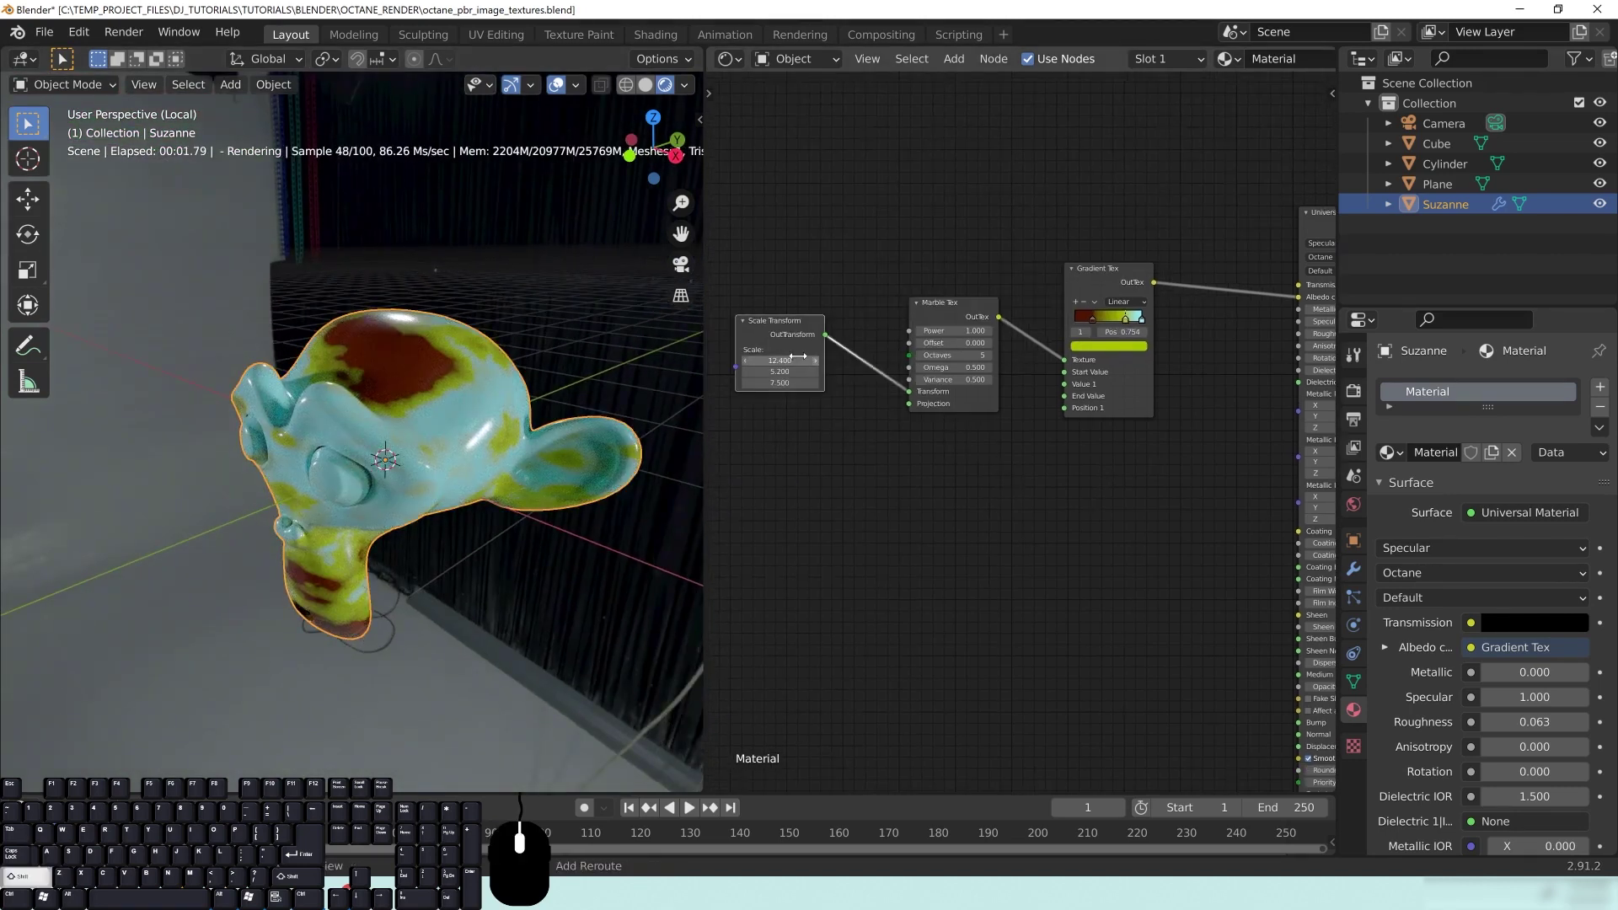
pyautogui.keyDown('shift'); pyautogui.moveTo(779, 361); pyautogui.dragTo(717, 361); pyautogui.keyUp('shift')
pyautogui.moveTo(502, 523); pyautogui.dragTo(523, 459, button='middle')
# Move the Gradient Tex and Scale Transform nodes up to tidy the node layout
pyautogui.moveTo(995, 478); pyautogui.dragTo(816, 426, button='middle')
pyautogui.moveTo(958, 217); pyautogui.dragTo(998, 168)
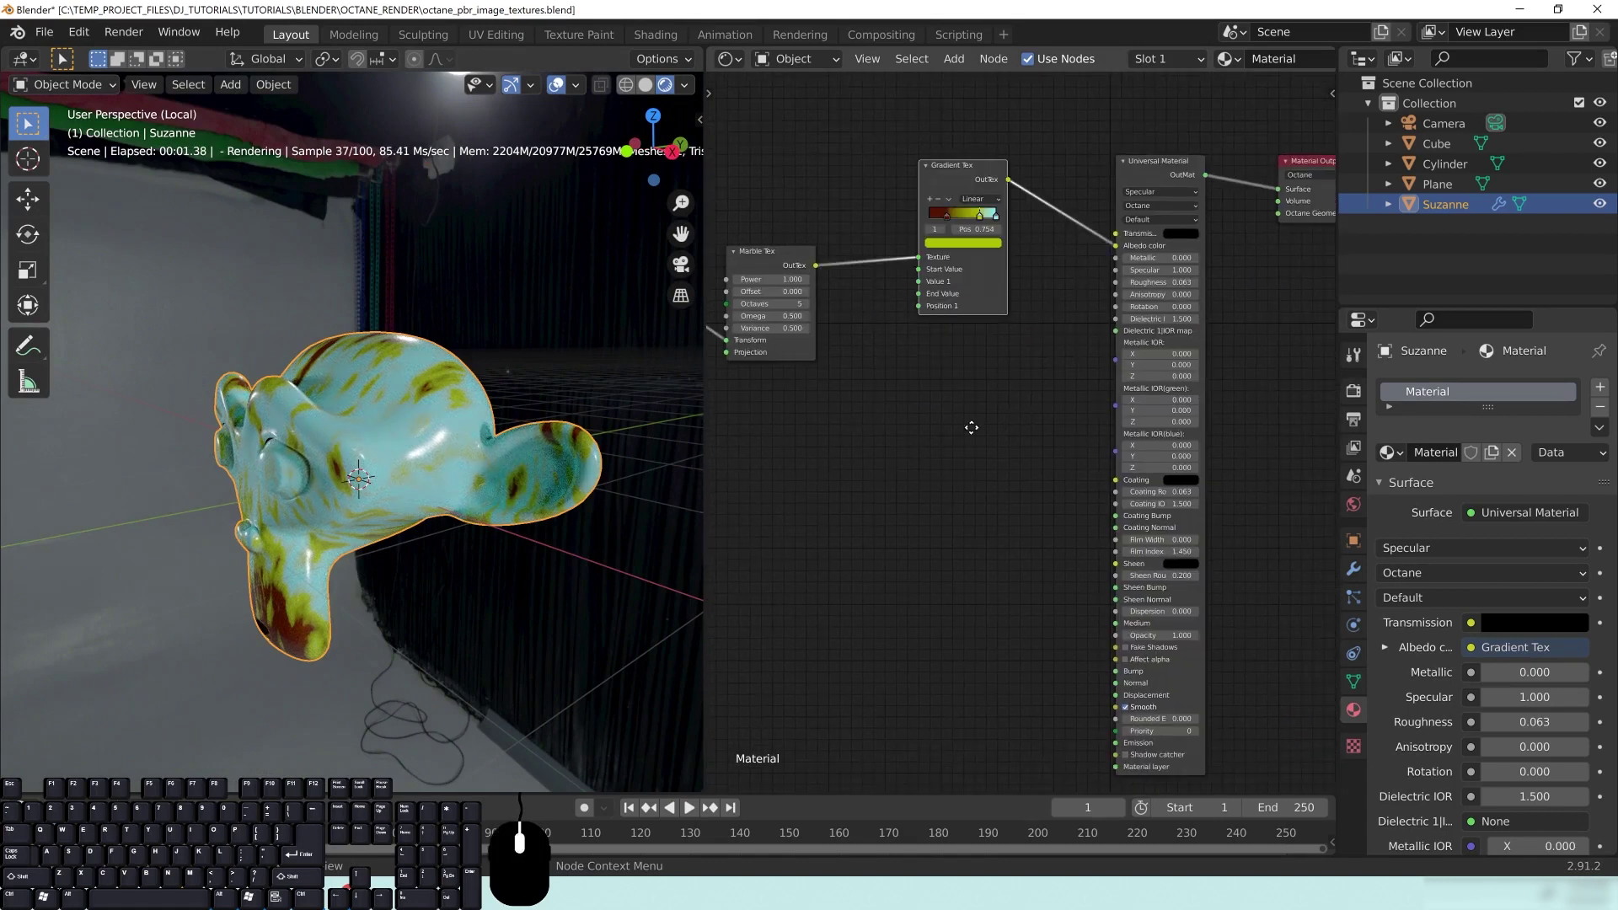
pyautogui.moveTo(970, 427); pyautogui.dragTo(1228, 429, button='middle')
pyautogui.moveTo(858, 285); pyautogui.dragTo(842, 255)
# Add a Box Projection node below the Scale Transform, link it to the Marble Tex's Projection input and inspect the monkey's face
pyautogui.moveTo(861, 412); pyautogui.dragTo(915, 400, button='middle')
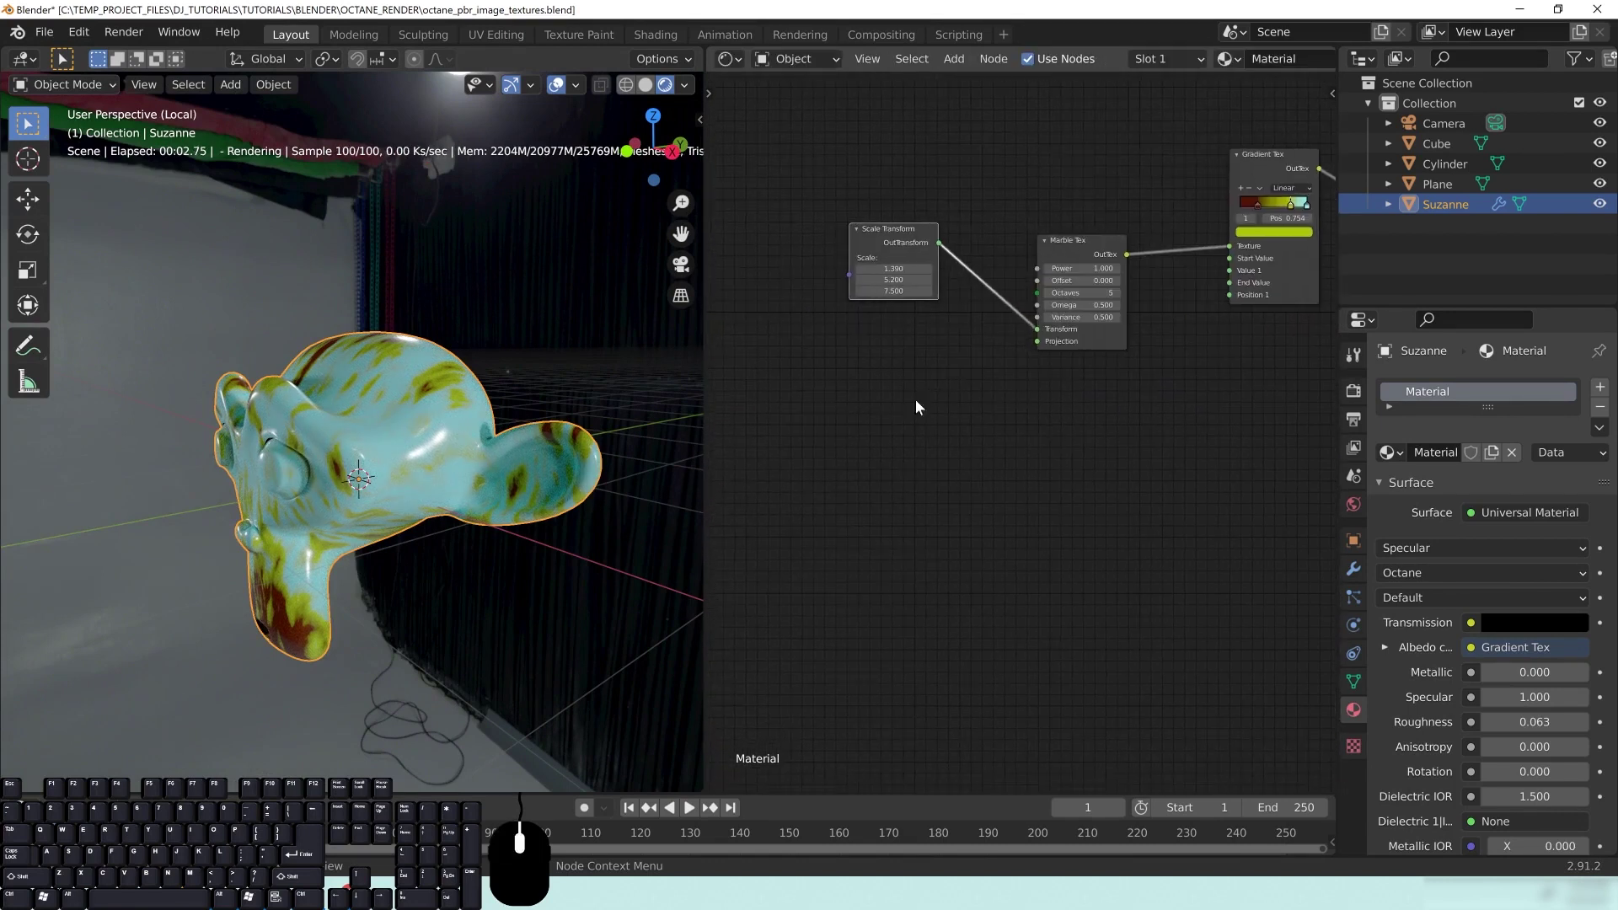
pyautogui.hotkey('shift', 'a')
pyautogui.moveTo(867, 403)
pyautogui.moveTo(832, 481)
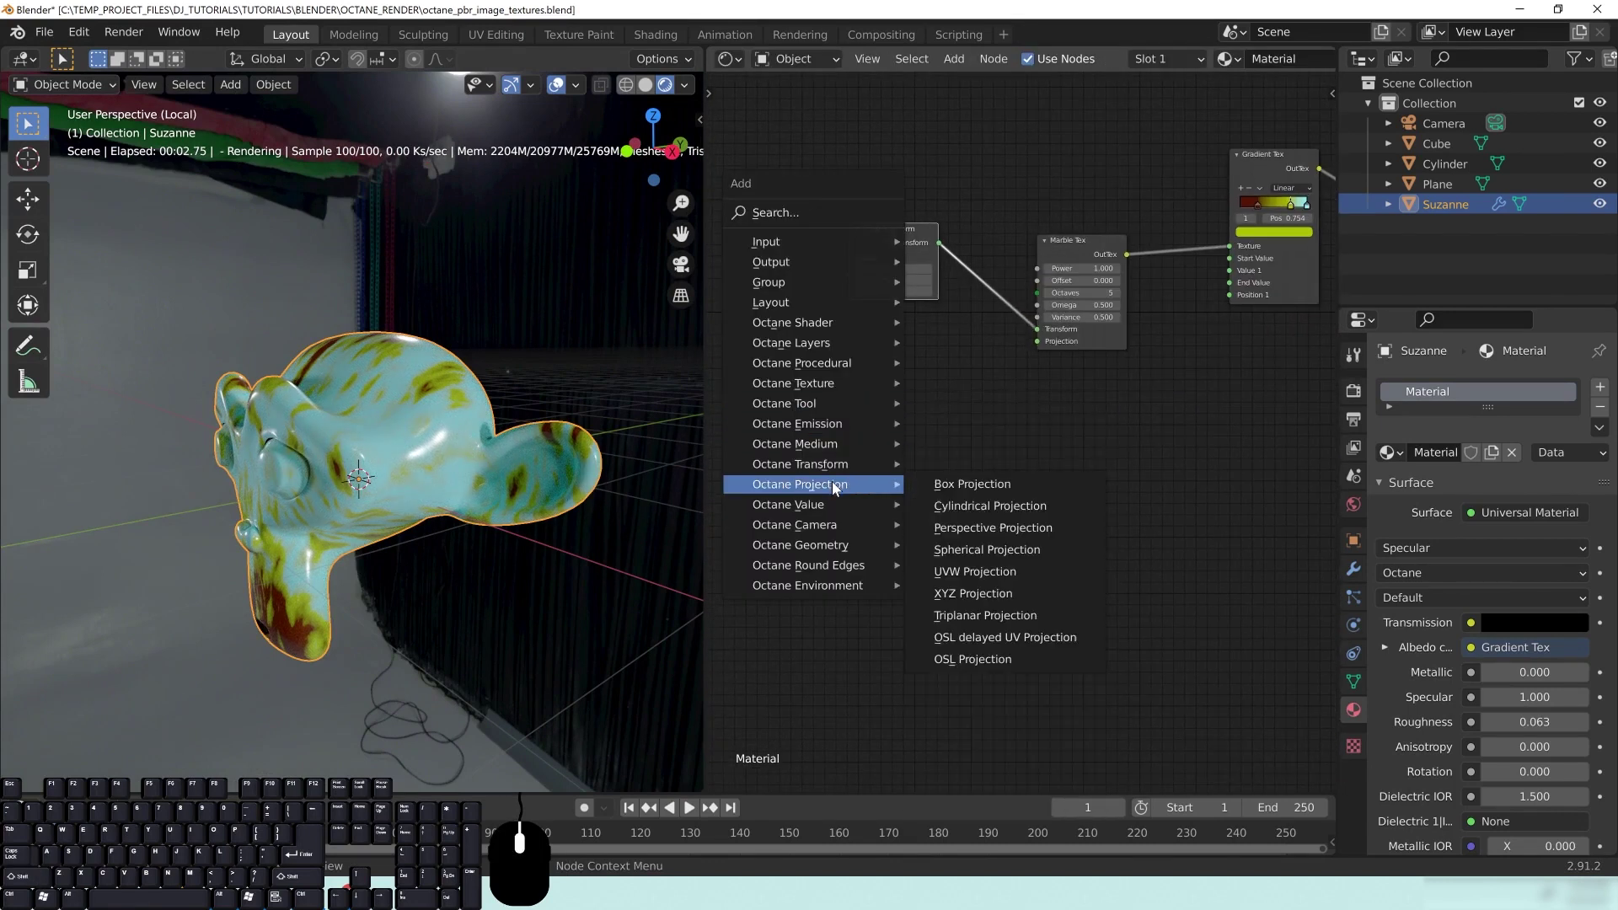
pyautogui.click(960, 484)
pyautogui.click(834, 309)
pyautogui.moveTo(1020, 352); pyautogui.dragTo(1035, 342)
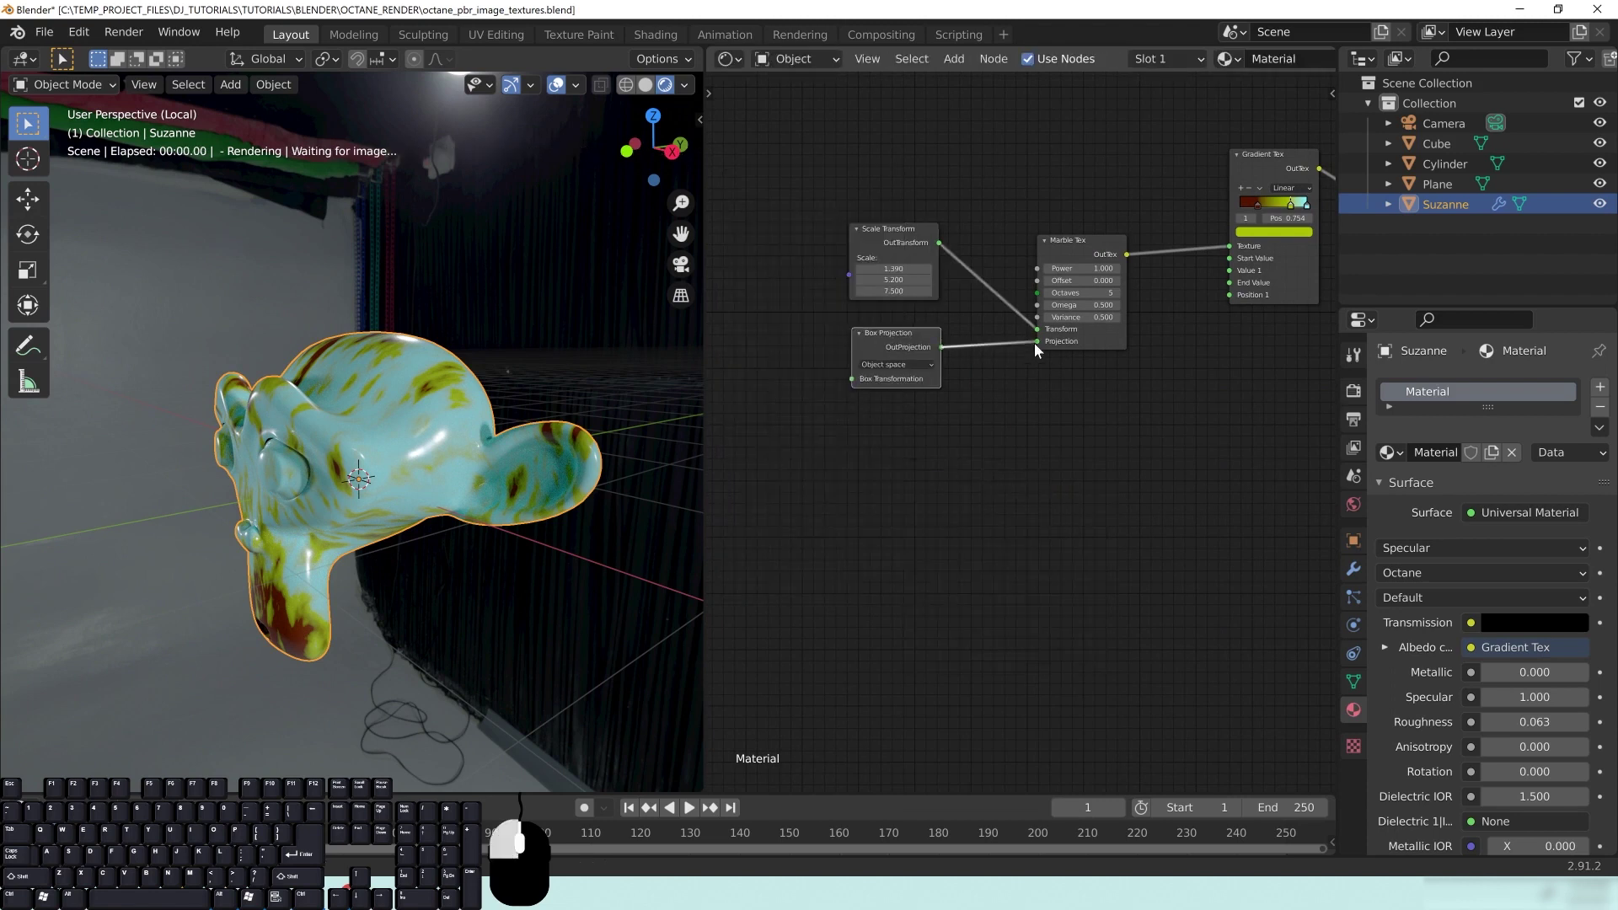
pyautogui.moveTo(903, 337); pyautogui.dragTo(903, 349)
pyautogui.moveTo(371, 459); pyautogui.dragTo(432, 442, button='middle')
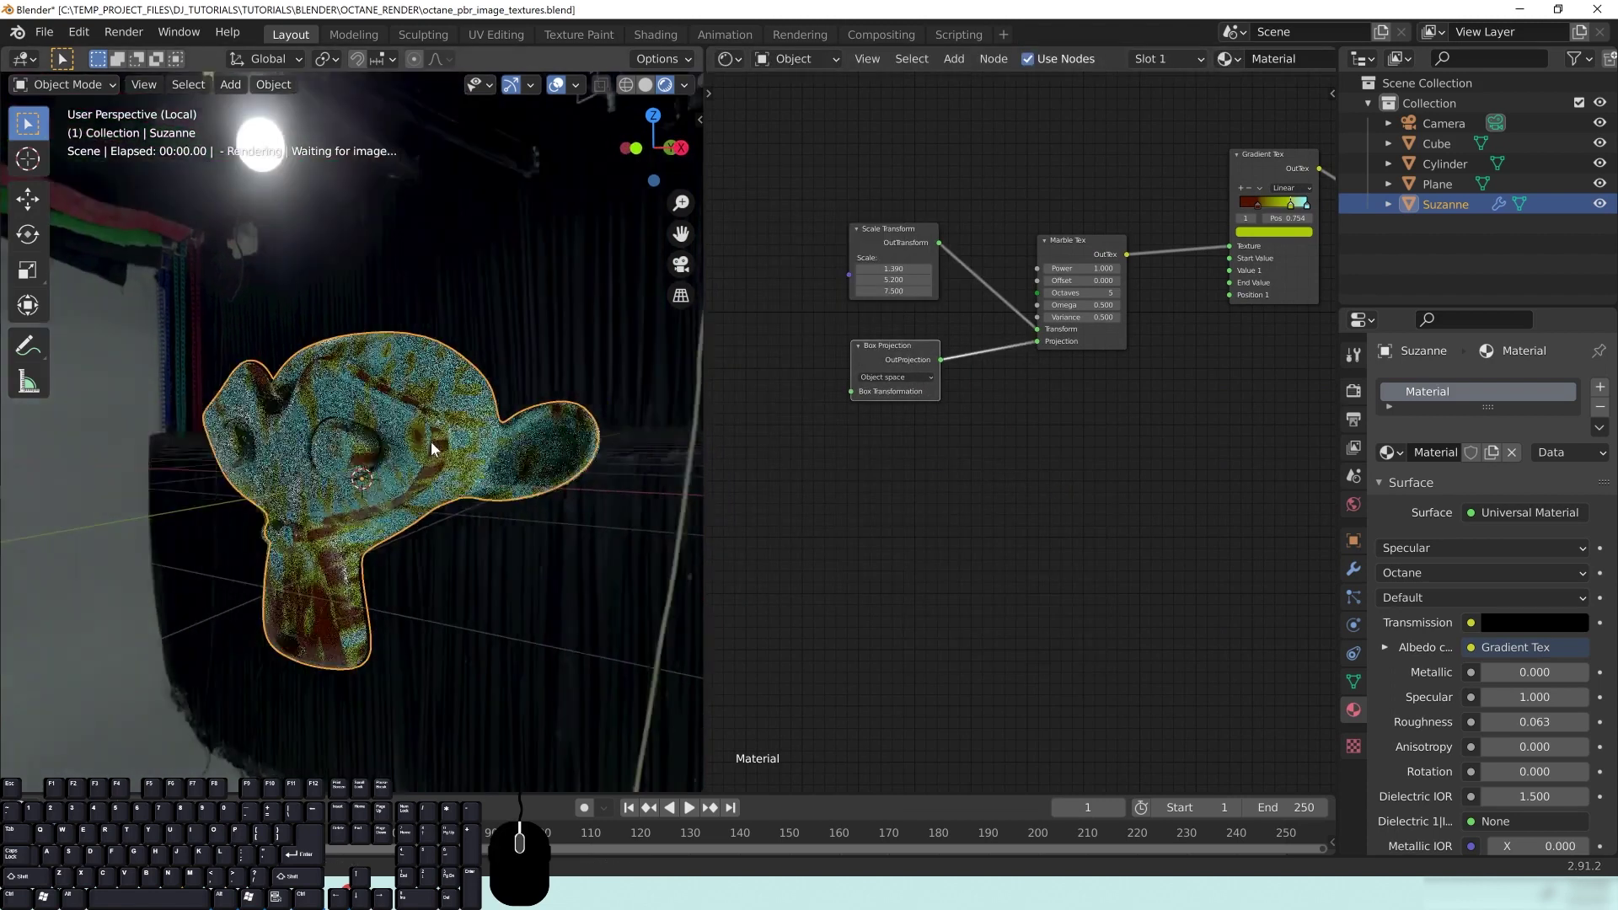
pyautogui.scroll(2, 418, 580)
pyautogui.keyDown('shift'); pyautogui.moveTo(401, 597); pyautogui.dragTo(419, 513, button='middle'); pyautogui.keyUp('shift')
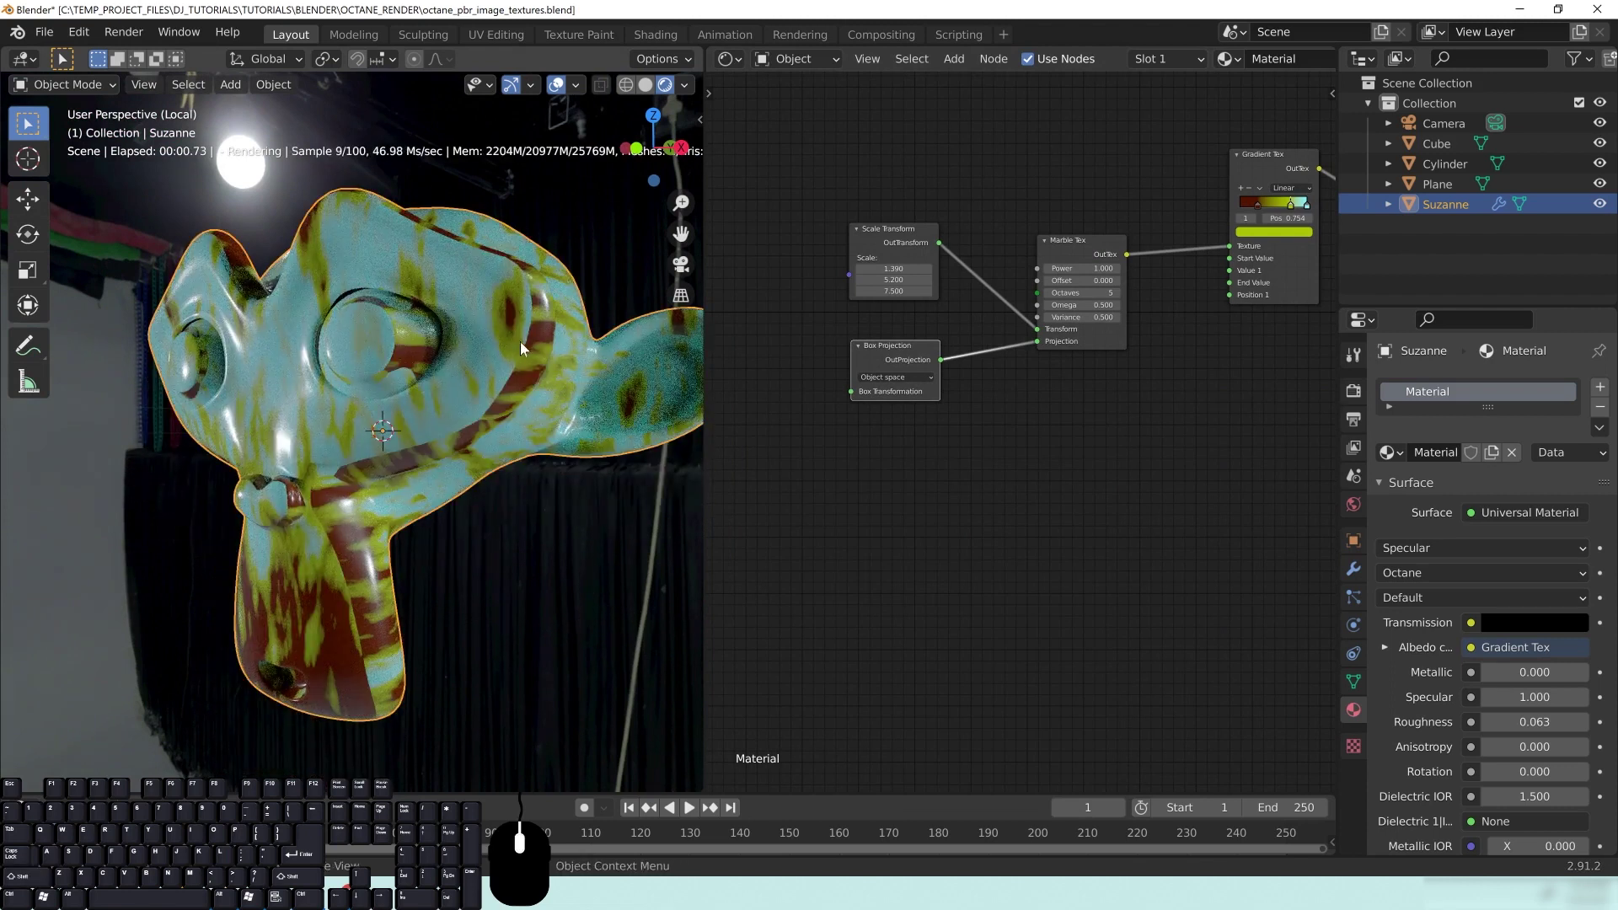
pyautogui.moveTo(540, 383); pyautogui.dragTo(524, 403, button='middle')
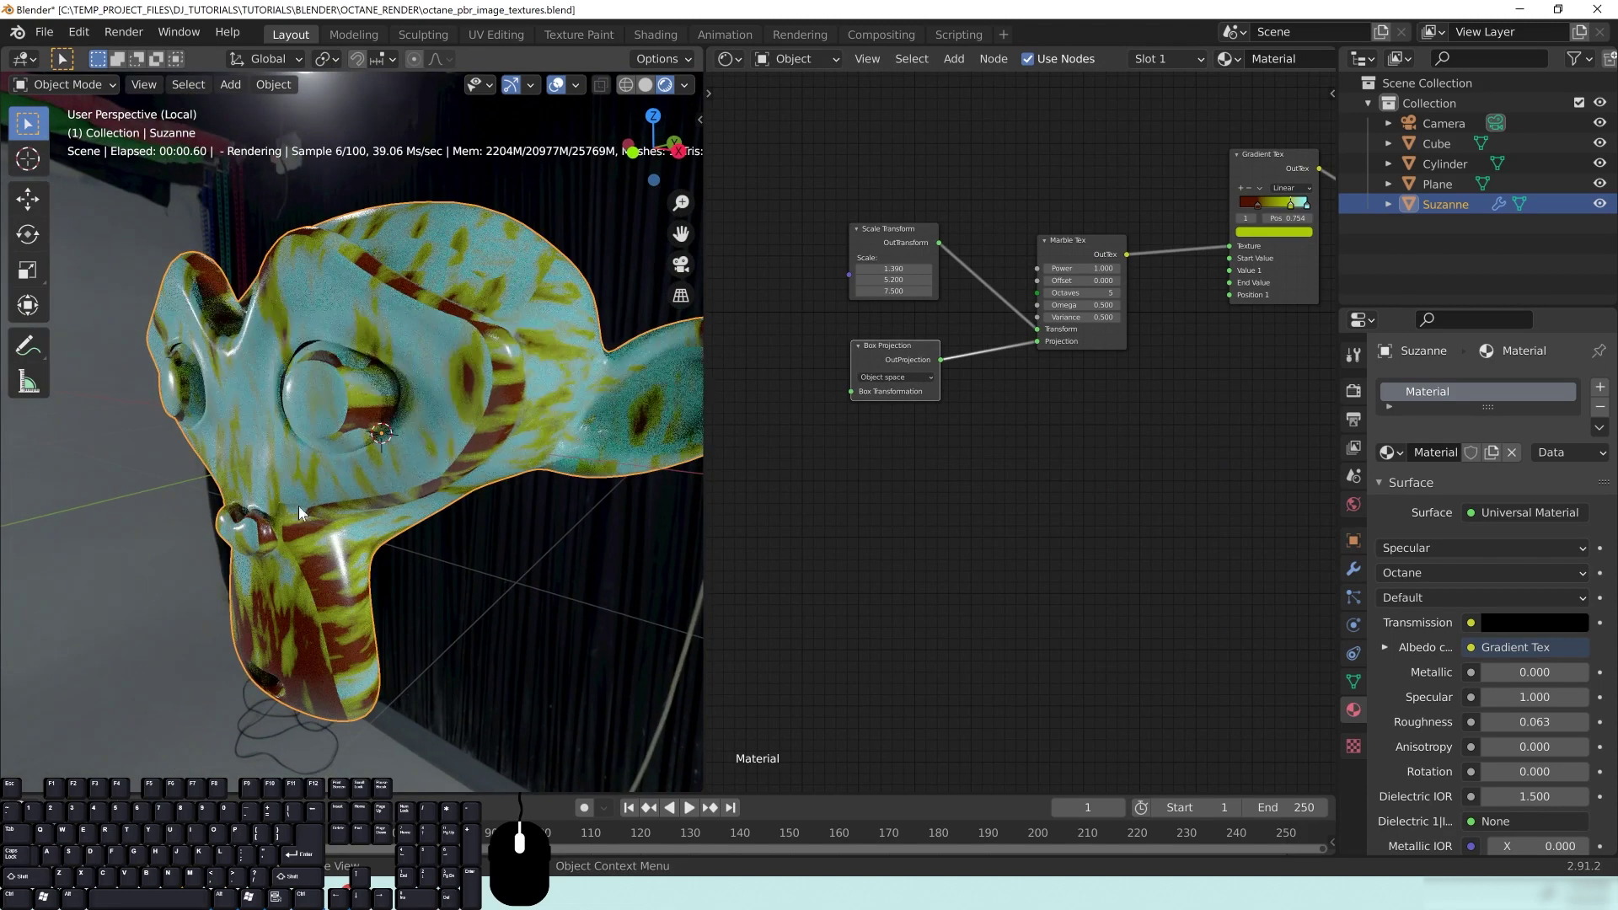
# Add a Cylindrical Projection node, link it to the Marble Tex's Projection input in place of Box Projection, and move Box Projection aside
pyautogui.moveTo(893, 352); pyautogui.dragTo(905, 345, button='middle')
pyautogui.hotkey('shift', 'a')
pyautogui.moveTo(888, 457)
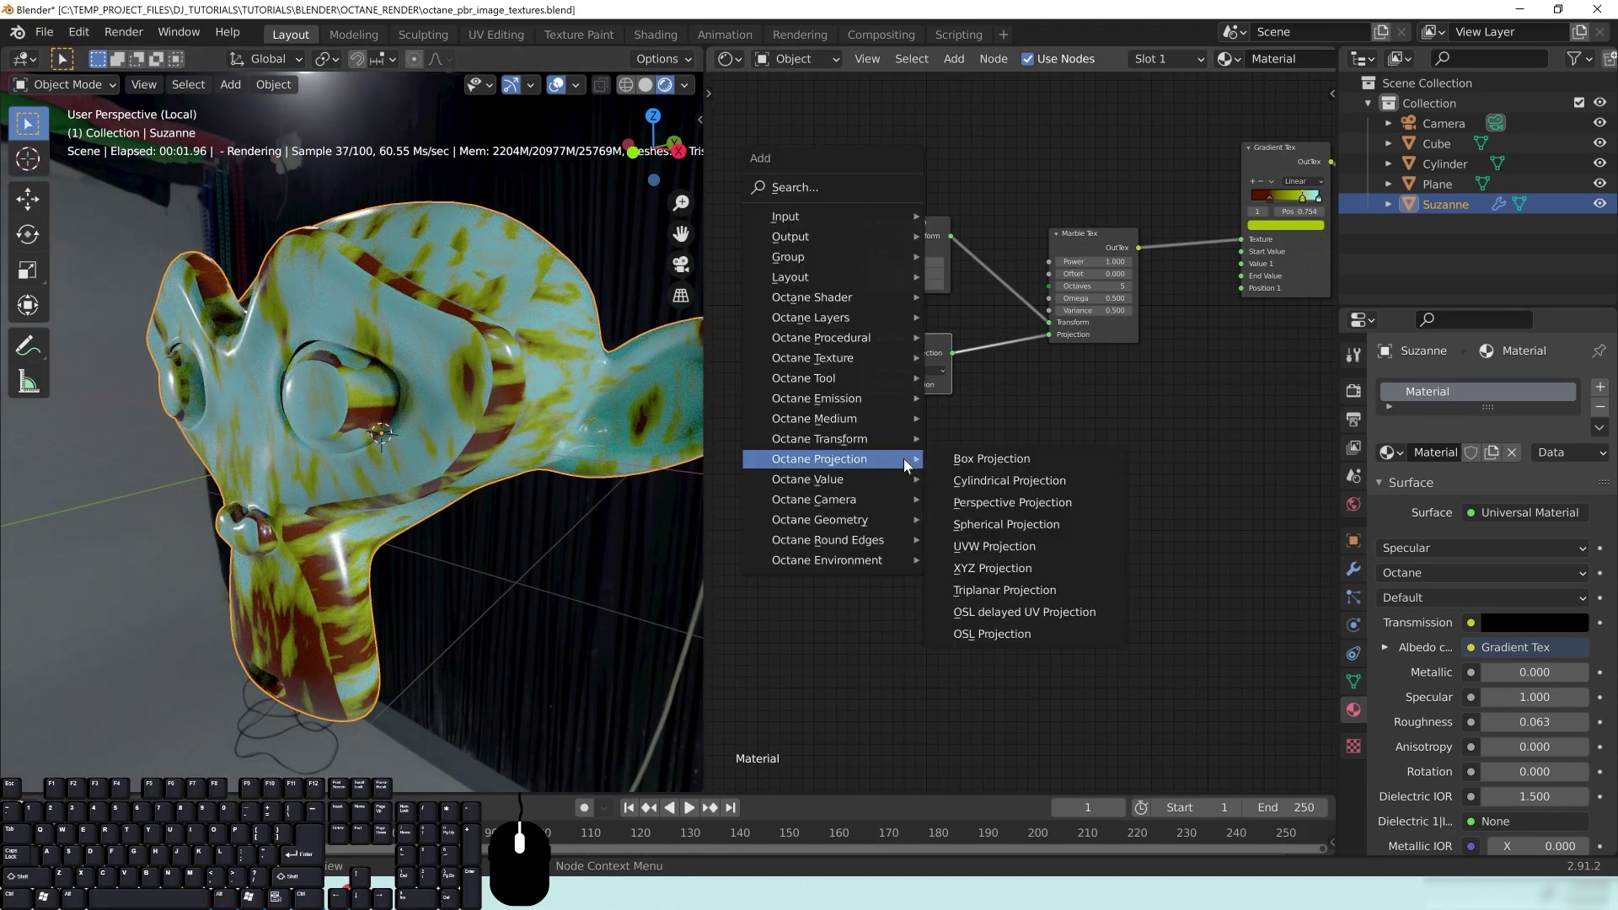
pyautogui.click(977, 482)
pyautogui.click(921, 433)
pyautogui.moveTo(924, 438); pyautogui.dragTo(1049, 335)
pyautogui.moveTo(917, 353); pyautogui.dragTo(822, 340)
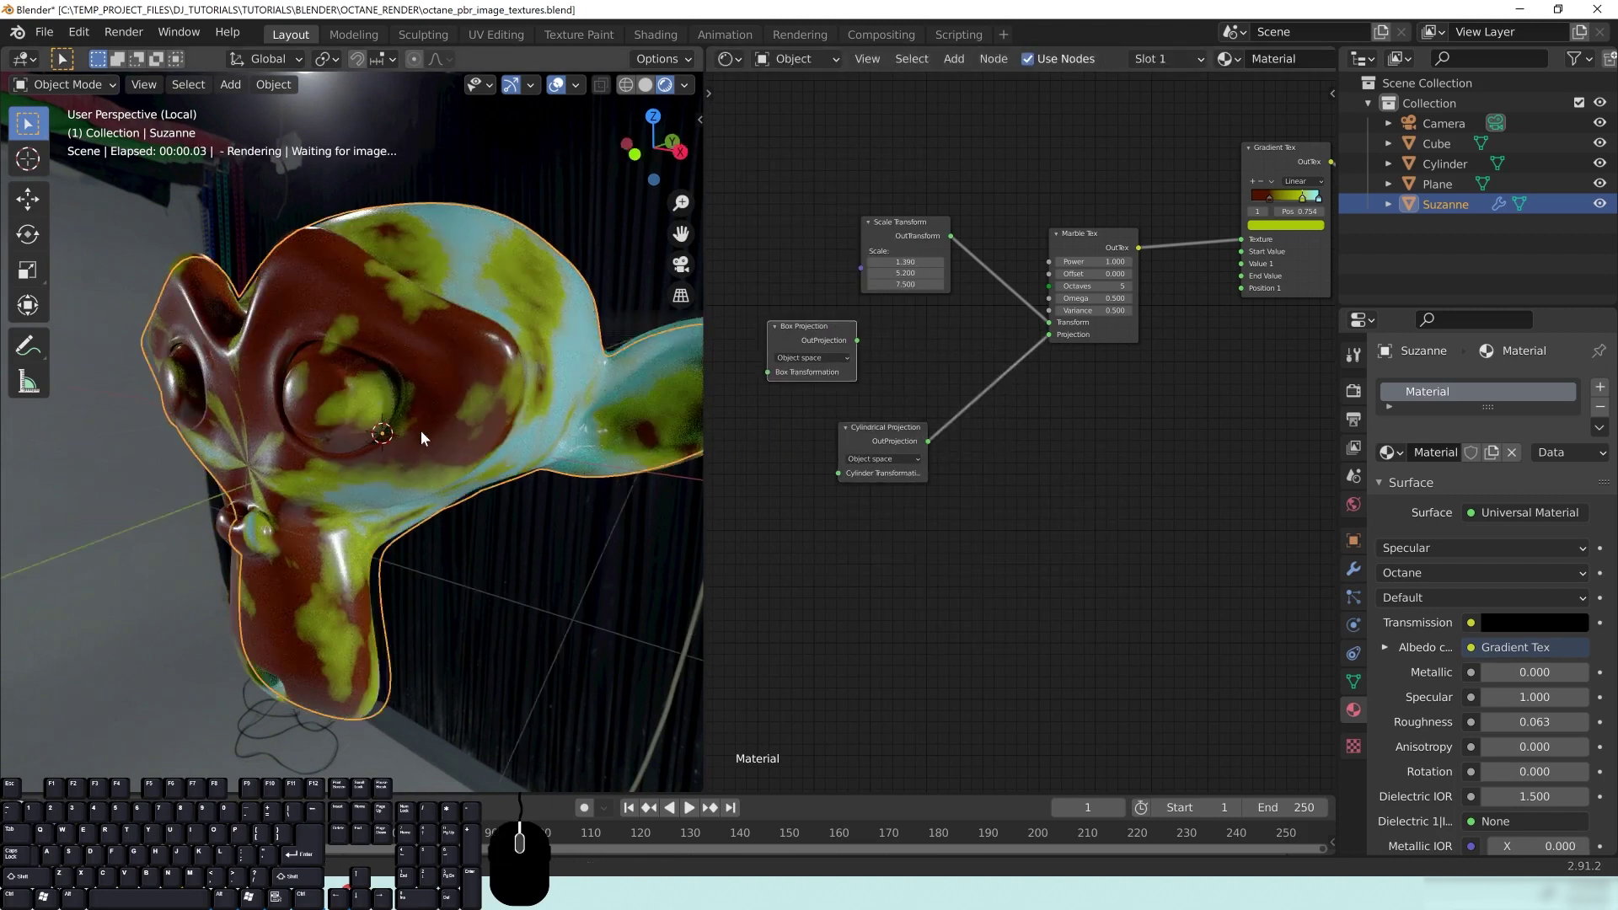
# Add a Spherical Projection node, link it to the Marble Tex's Projection input in place of Cylindrical Projection, and inspect the monkey from above
pyautogui.moveTo(403, 424); pyautogui.dragTo(495, 453, button='middle')
pyautogui.moveTo(501, 374); pyautogui.dragTo(351, 250, button='middle')
pyautogui.moveTo(350, 443); pyautogui.dragTo(492, 456, button='middle')
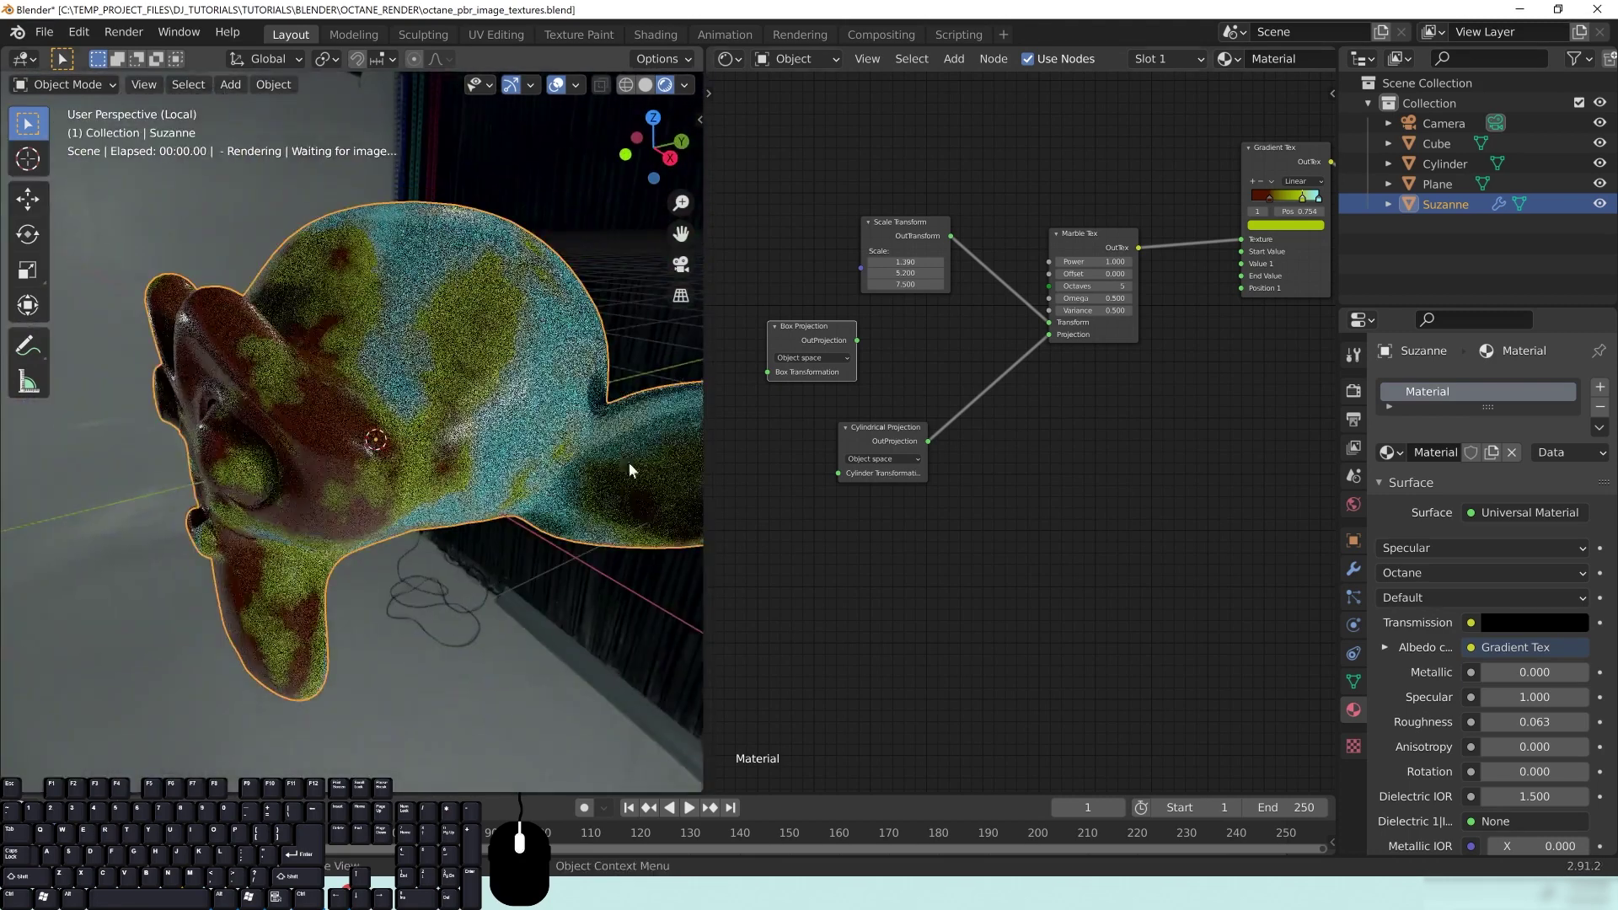
pyautogui.hotkey('shift', 'a')
pyautogui.moveTo(890, 397)
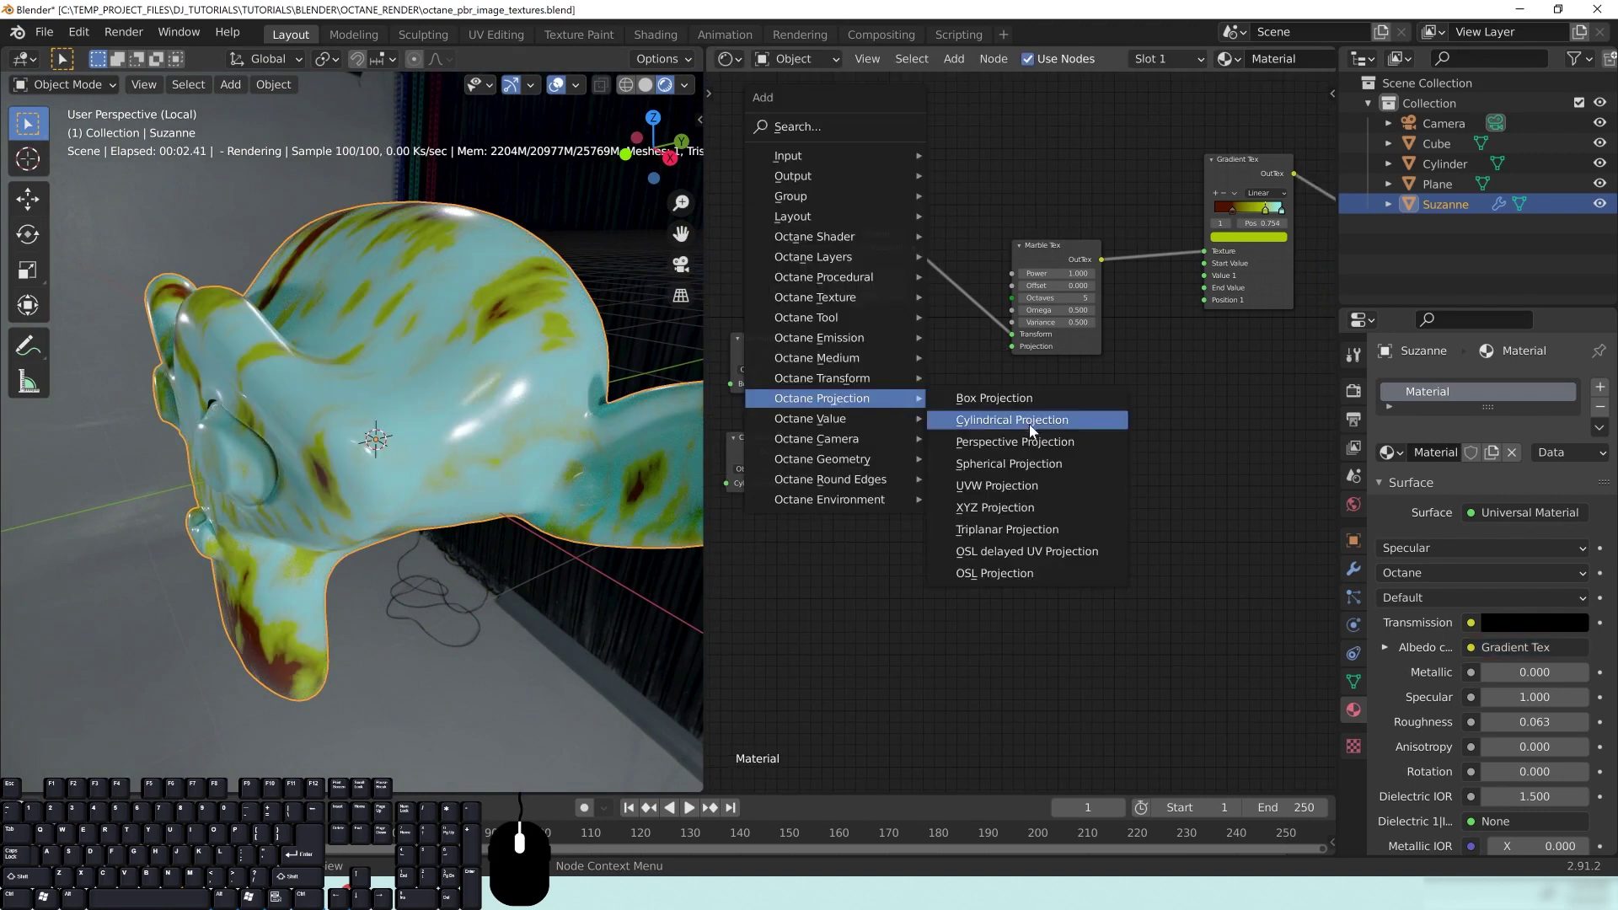
pyautogui.click(1009, 463)
pyautogui.click(878, 366)
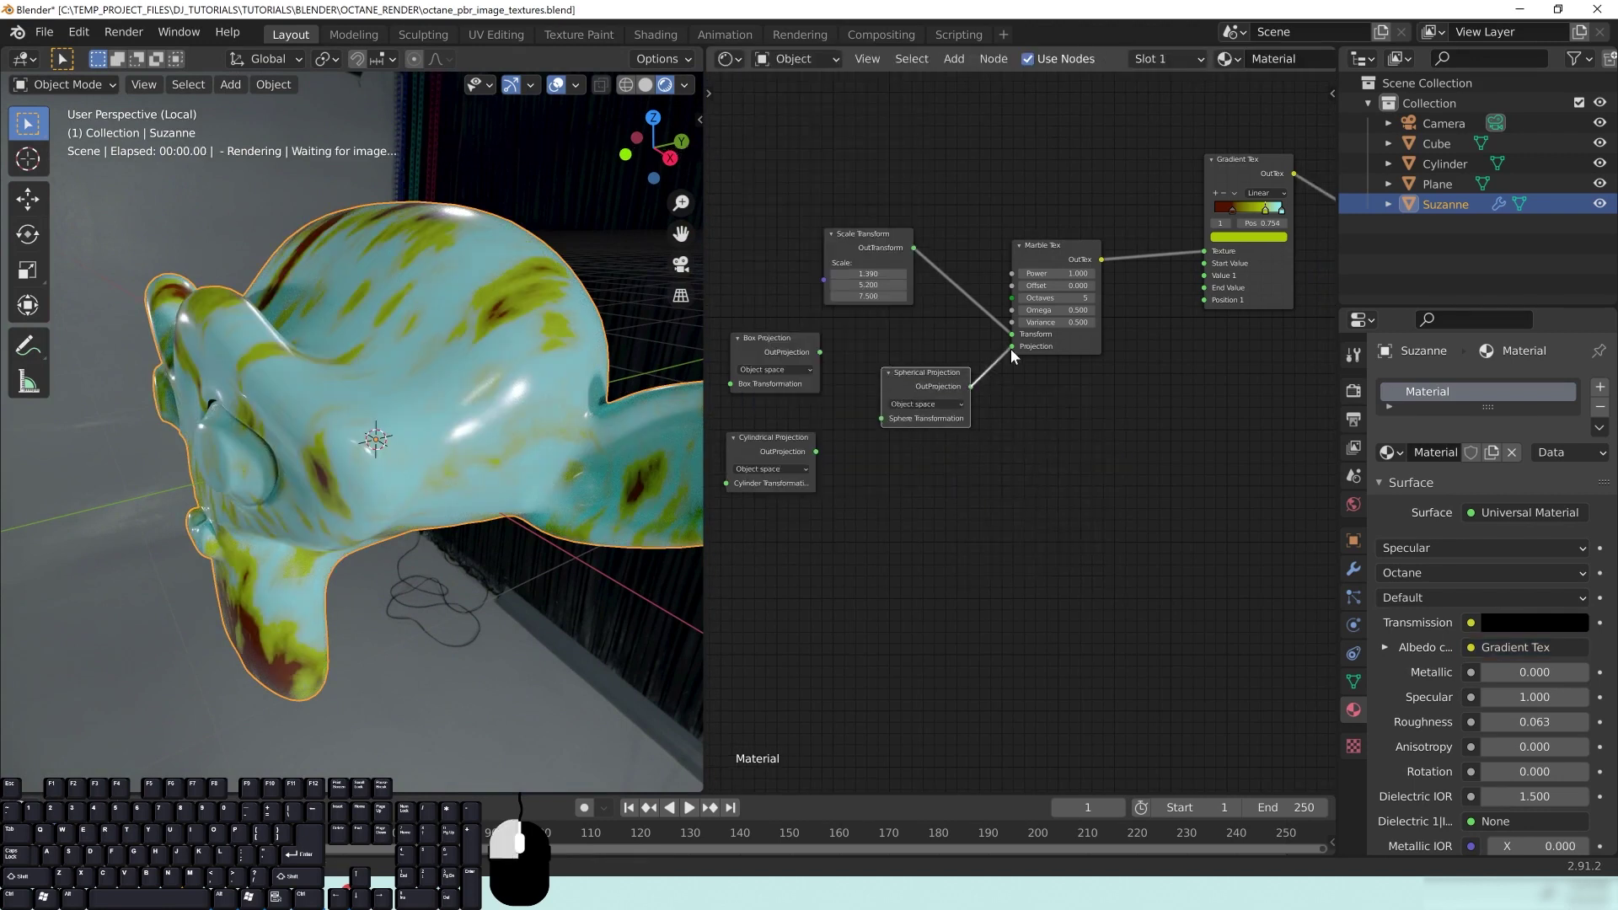
pyautogui.moveTo(889, 342); pyautogui.dragTo(912, 363, button='middle')
pyautogui.moveTo(539, 419); pyautogui.dragTo(354, 434, button='middle')
# Tidy the node layout by placing the Spherical Projection just below the Scale Transform and aligning the Marble Tex between them and the Gradient Tex
pyautogui.moveTo(1040, 245); pyautogui.dragTo(780, 286, button='middle')
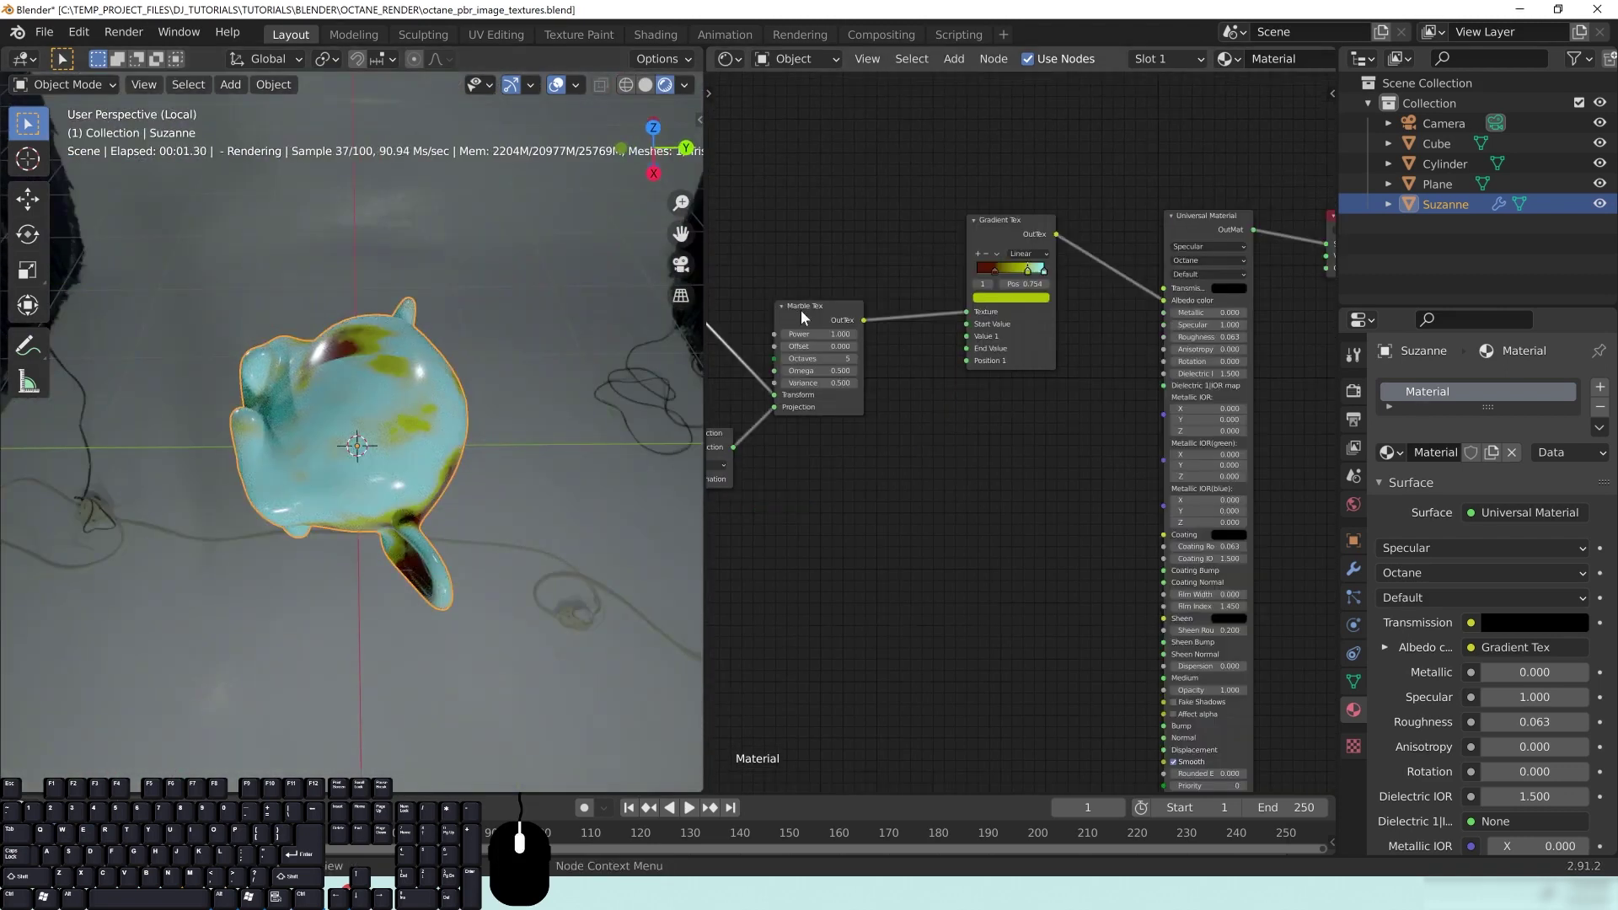
pyautogui.moveTo(801, 311); pyautogui.dragTo(801, 274)
pyautogui.moveTo(834, 381); pyautogui.dragTo(923, 353, button='middle')
pyautogui.moveTo(888, 252); pyautogui.dragTo(907, 258)
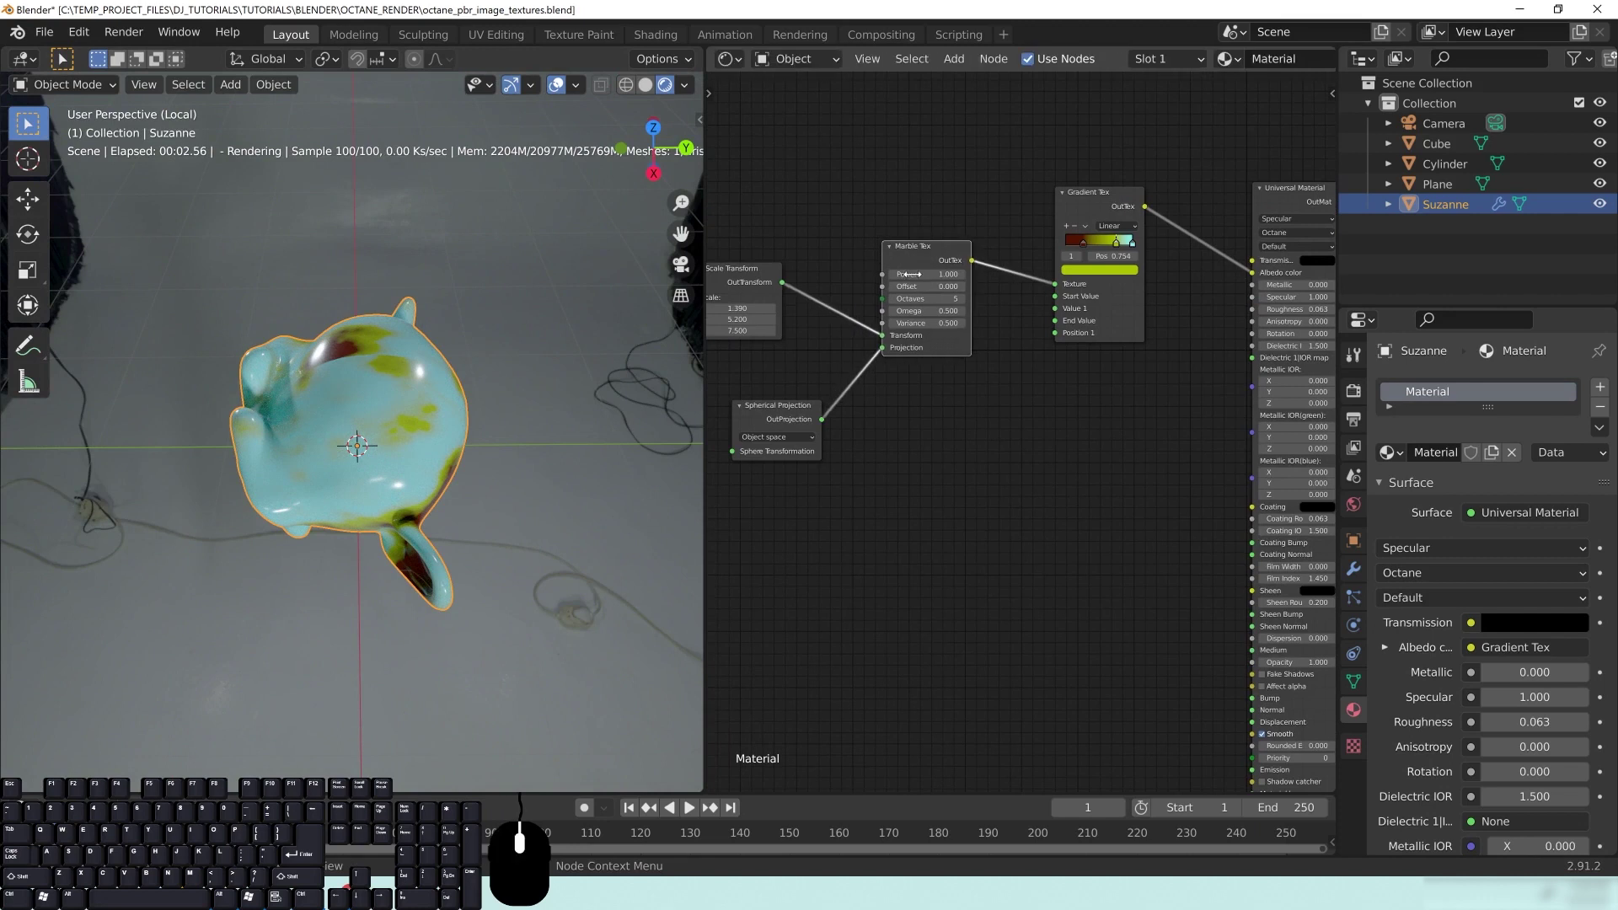
pyautogui.moveTo(910, 295); pyautogui.dragTo(967, 289, button='middle')
pyautogui.moveTo(845, 405); pyautogui.dragTo(809, 368)
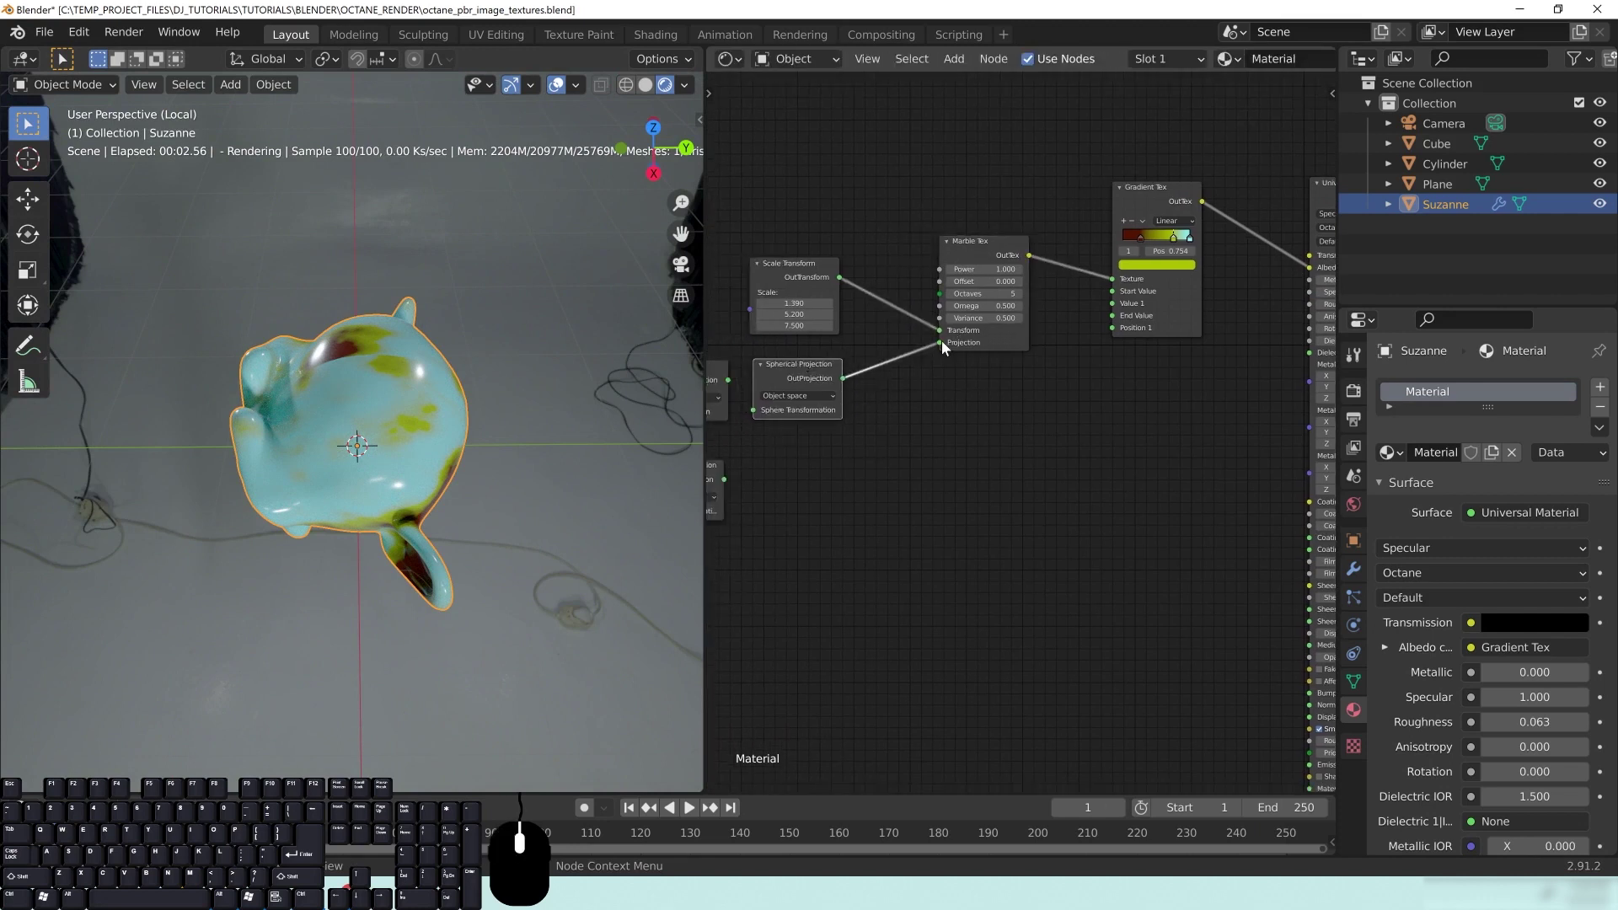
pyautogui.moveTo(974, 246); pyautogui.dragTo(964, 250)
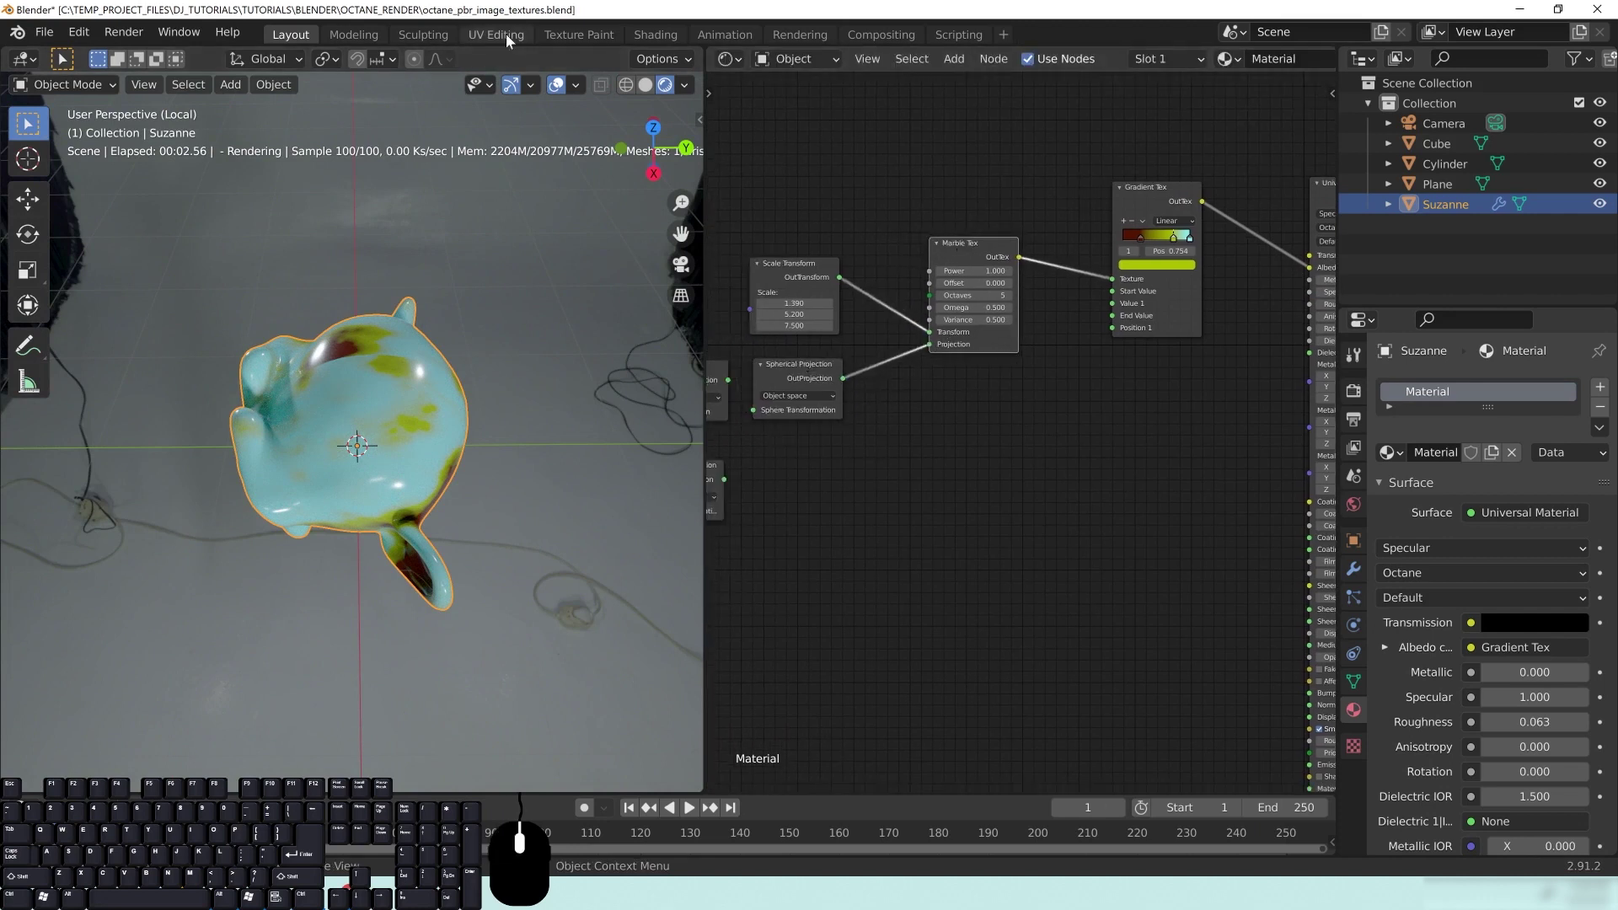
pyautogui.moveTo(974, 400); pyautogui.dragTo(1009, 410, button='middle')
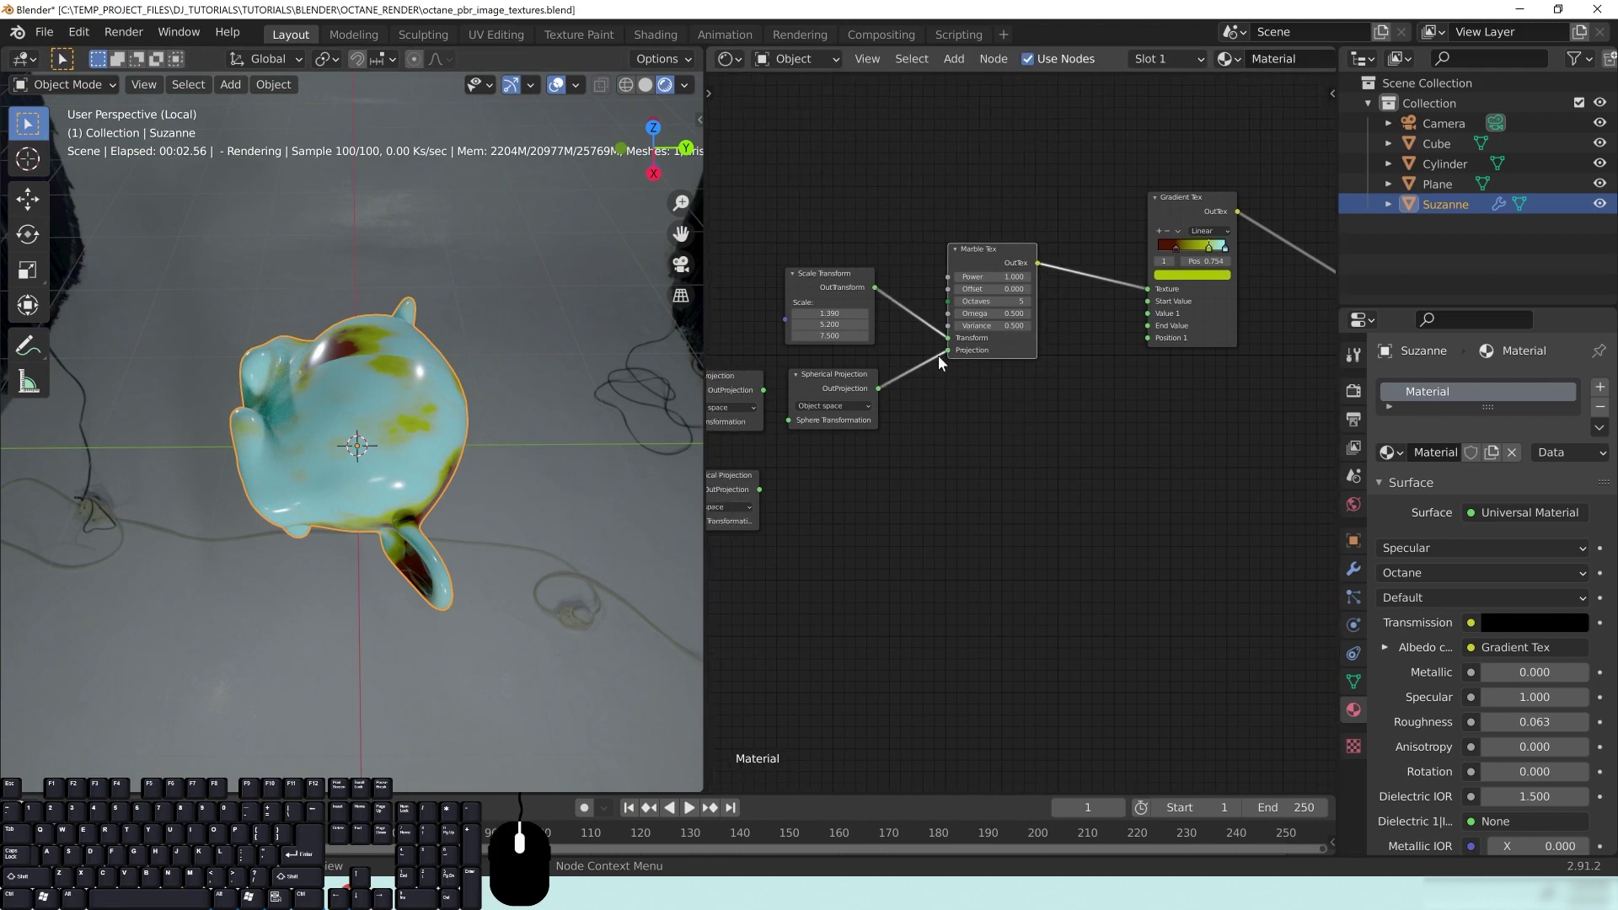
pyautogui.moveTo(1009, 246); pyautogui.dragTo(1031, 247)
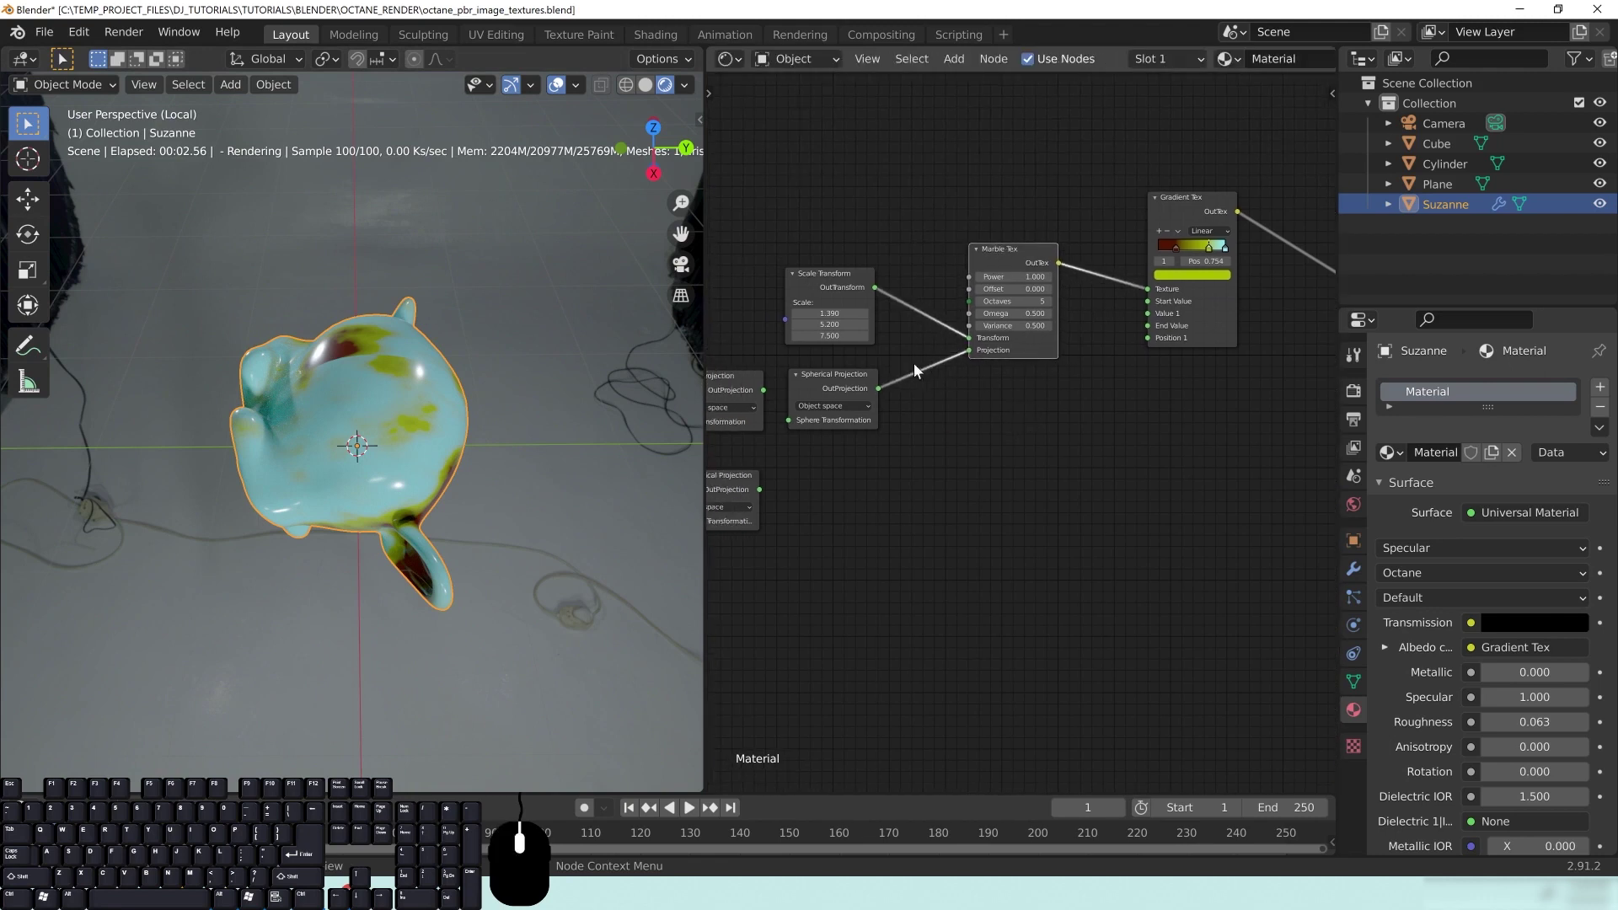
pyautogui.moveTo(834, 376); pyautogui.dragTo(855, 368)
# Move Spherical Projection down, place Box Projection beneath the Scale Transform and link it to the Marble Tex's Projection input, checking the monkey's pattern
pyautogui.moveTo(931, 531); pyautogui.dragTo(1057, 511, button='middle')
pyautogui.moveTo(989, 347); pyautogui.dragTo(949, 503)
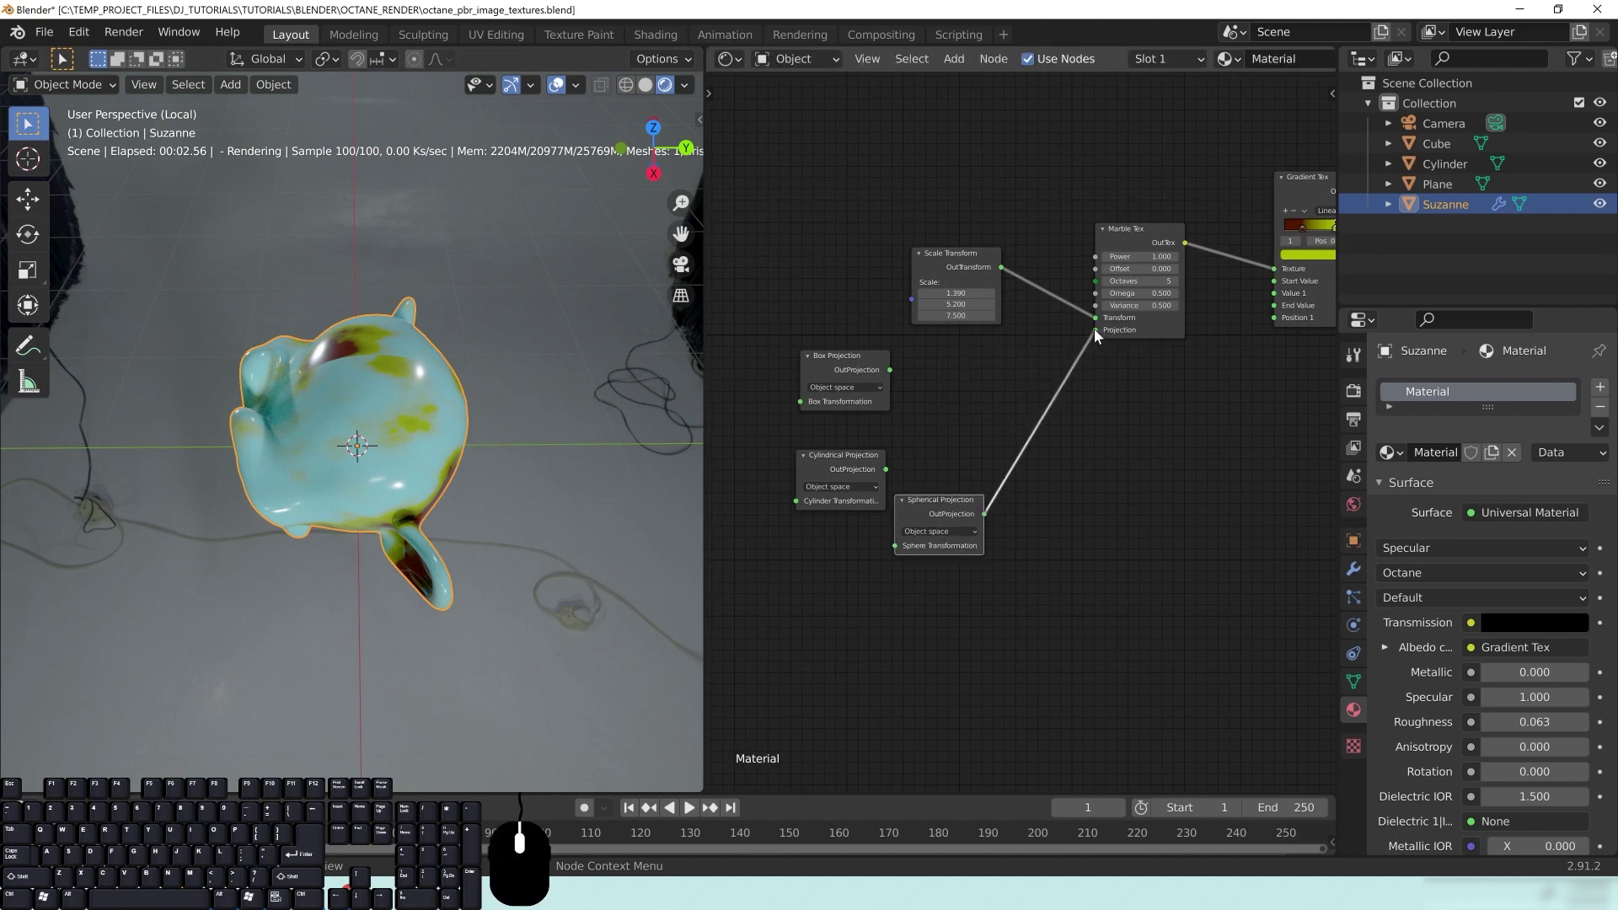
pyautogui.moveTo(852, 364); pyautogui.dragTo(967, 349)
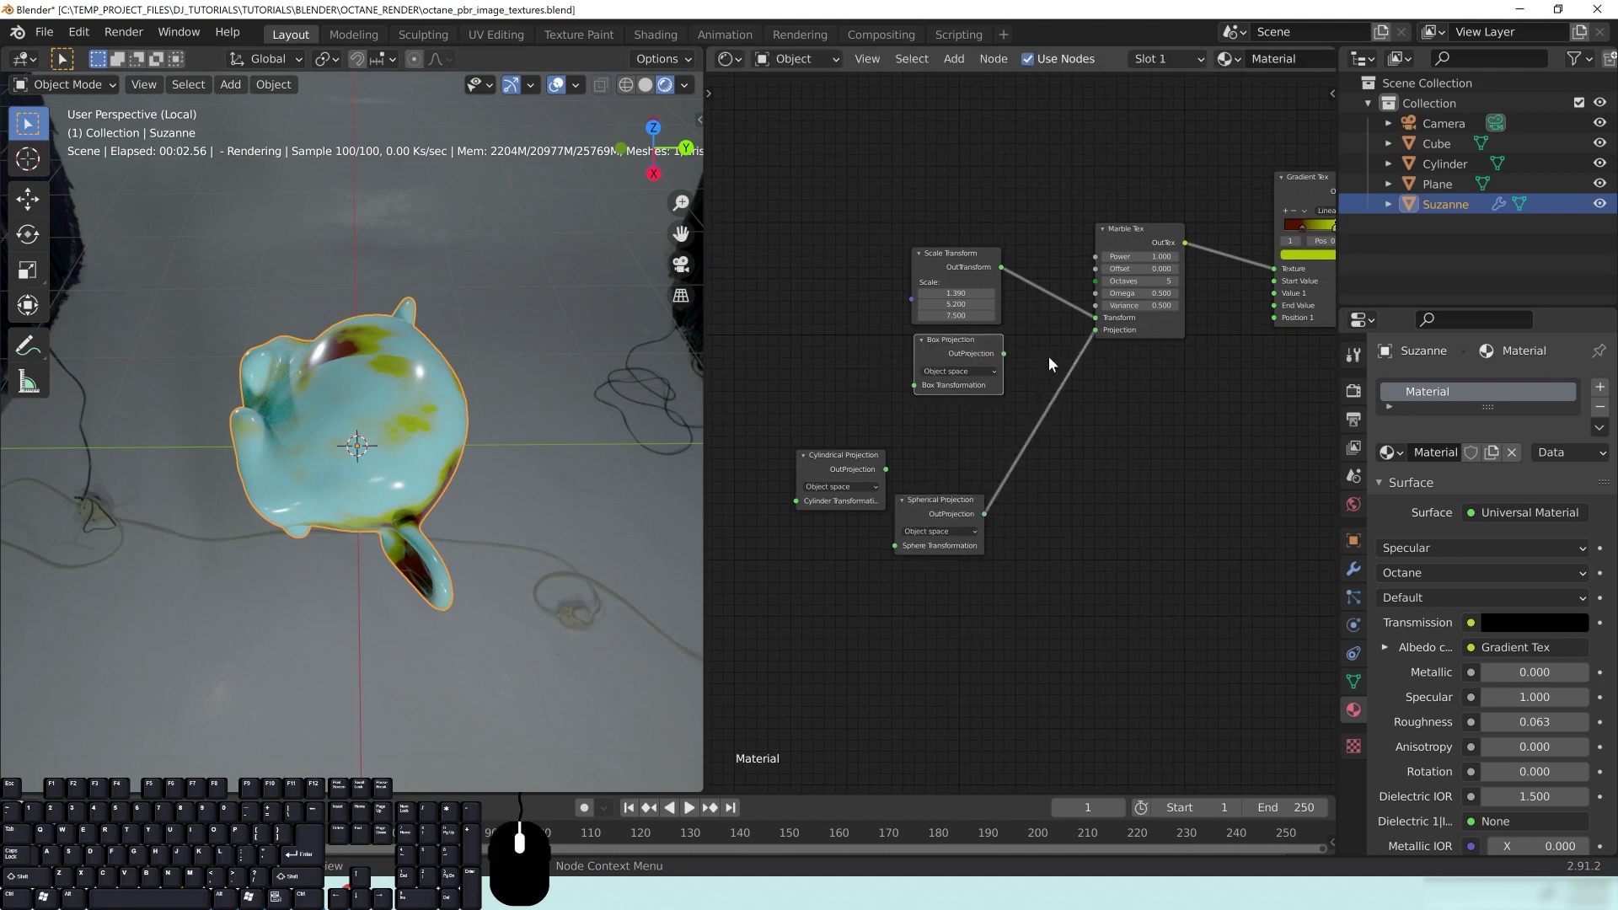
pyautogui.moveTo(1014, 348); pyautogui.dragTo(944, 361, button='middle')
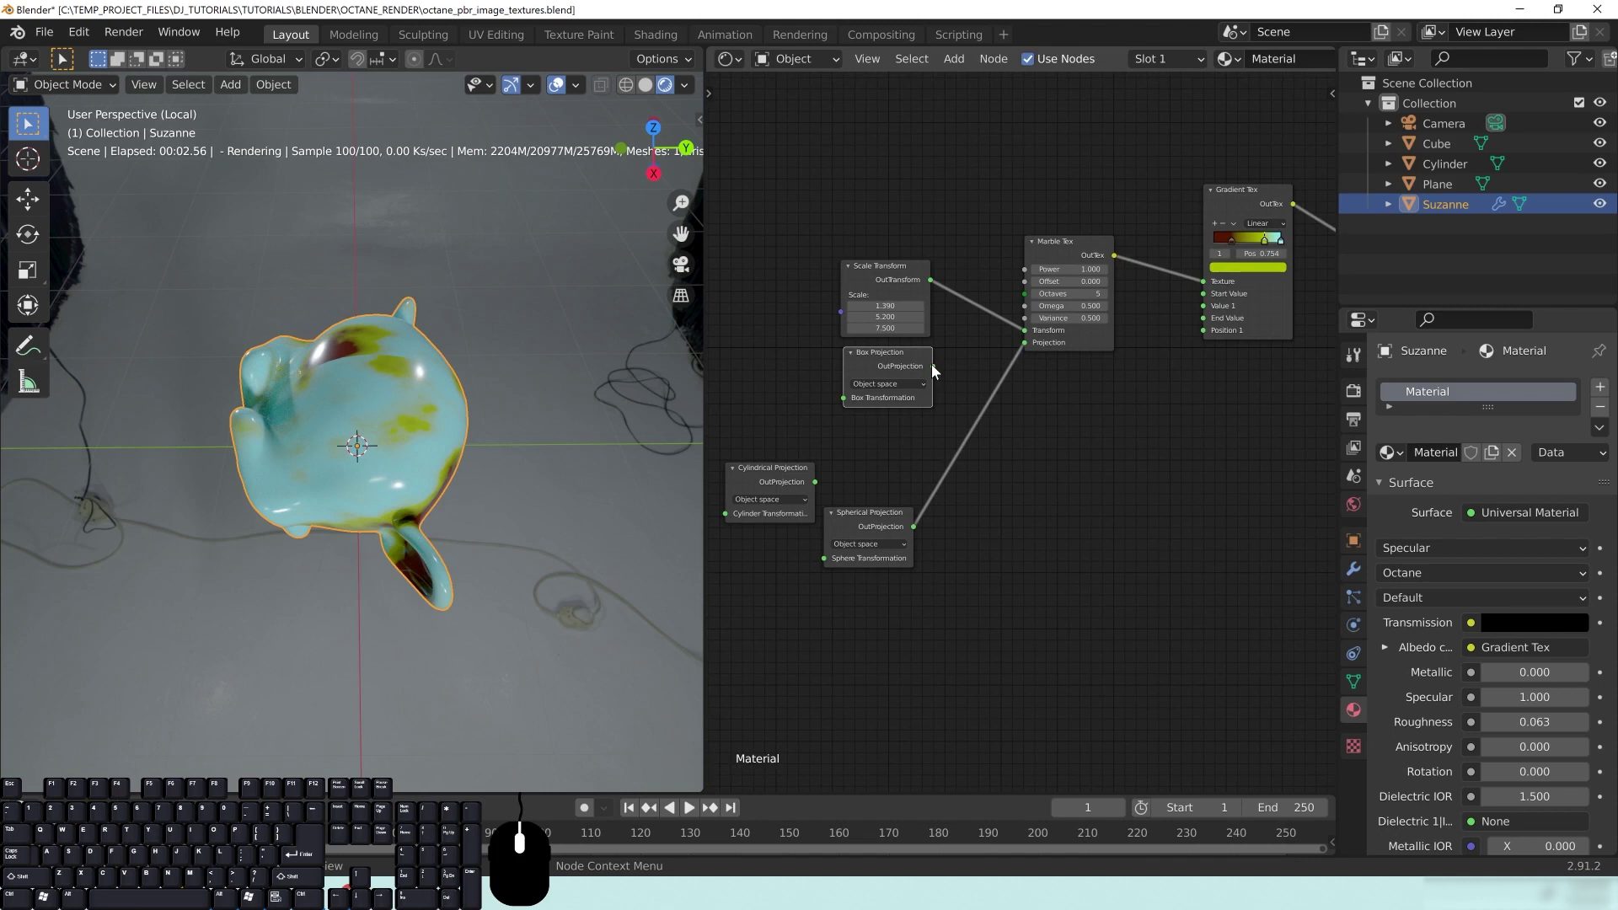
pyautogui.moveTo(932, 367); pyautogui.dragTo(1023, 342)
pyautogui.moveTo(381, 568); pyautogui.dragTo(428, 332, button='middle')
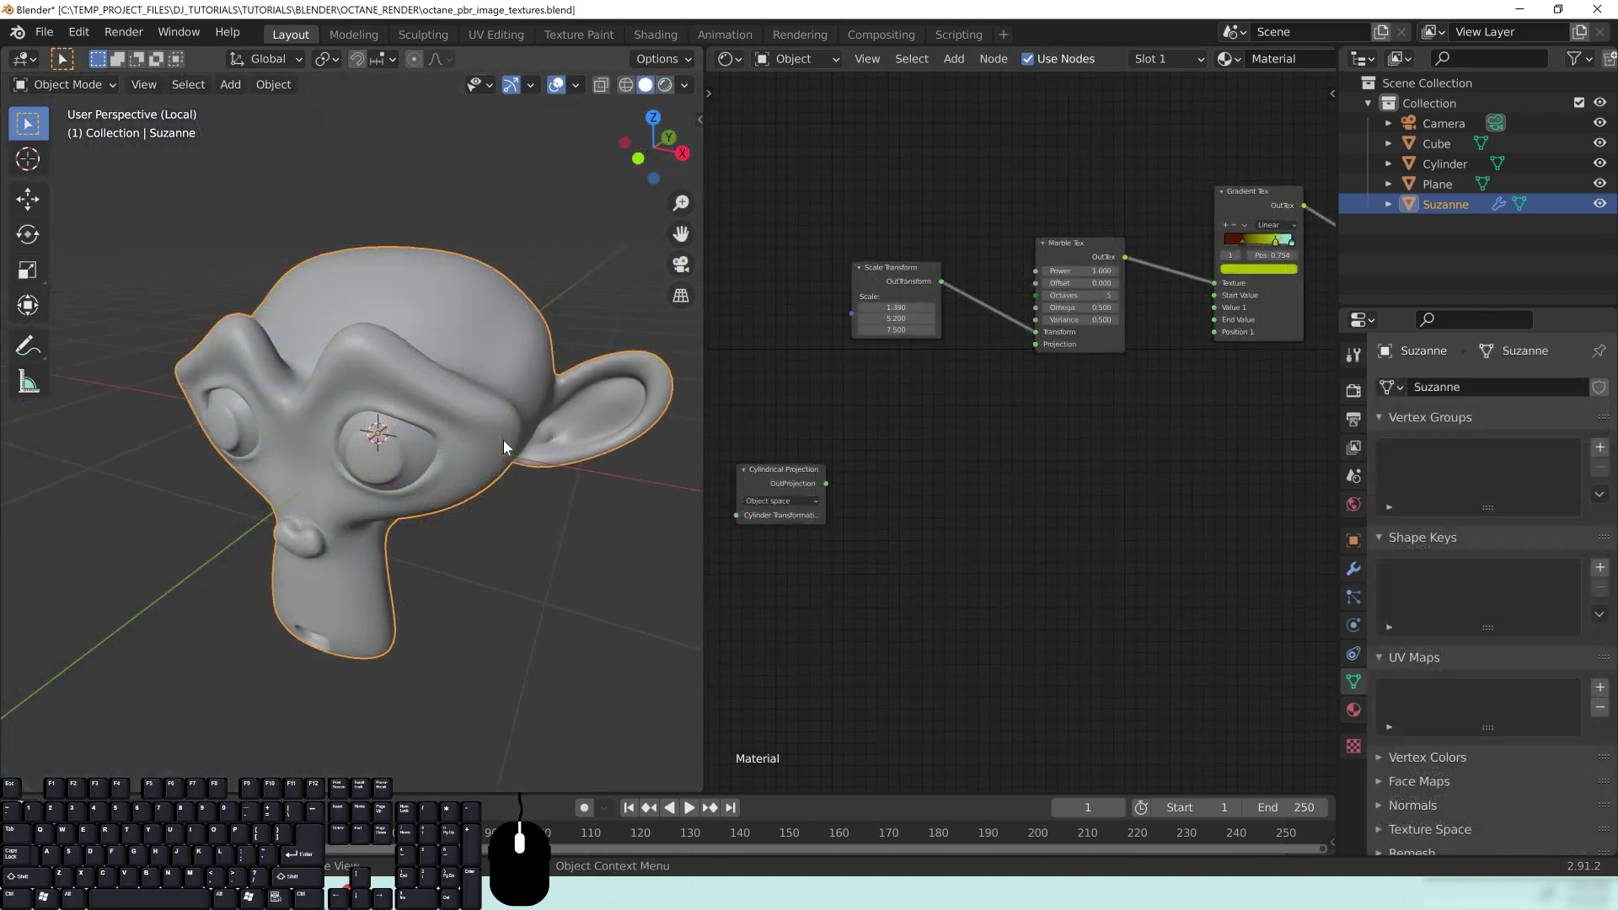
# Examine the monkey's shape along with its location, rotation, scale and dimension values
pyautogui.moveTo(503, 440)
pyautogui.mouseDown(button='middle')
pyautogui.moveTo(503, 482)
pyautogui.moveTo(411, 443)
pyautogui.moveTo(269, 460)
pyautogui.moveTo(352, 450)
pyautogui.mouseUp(button='middle')
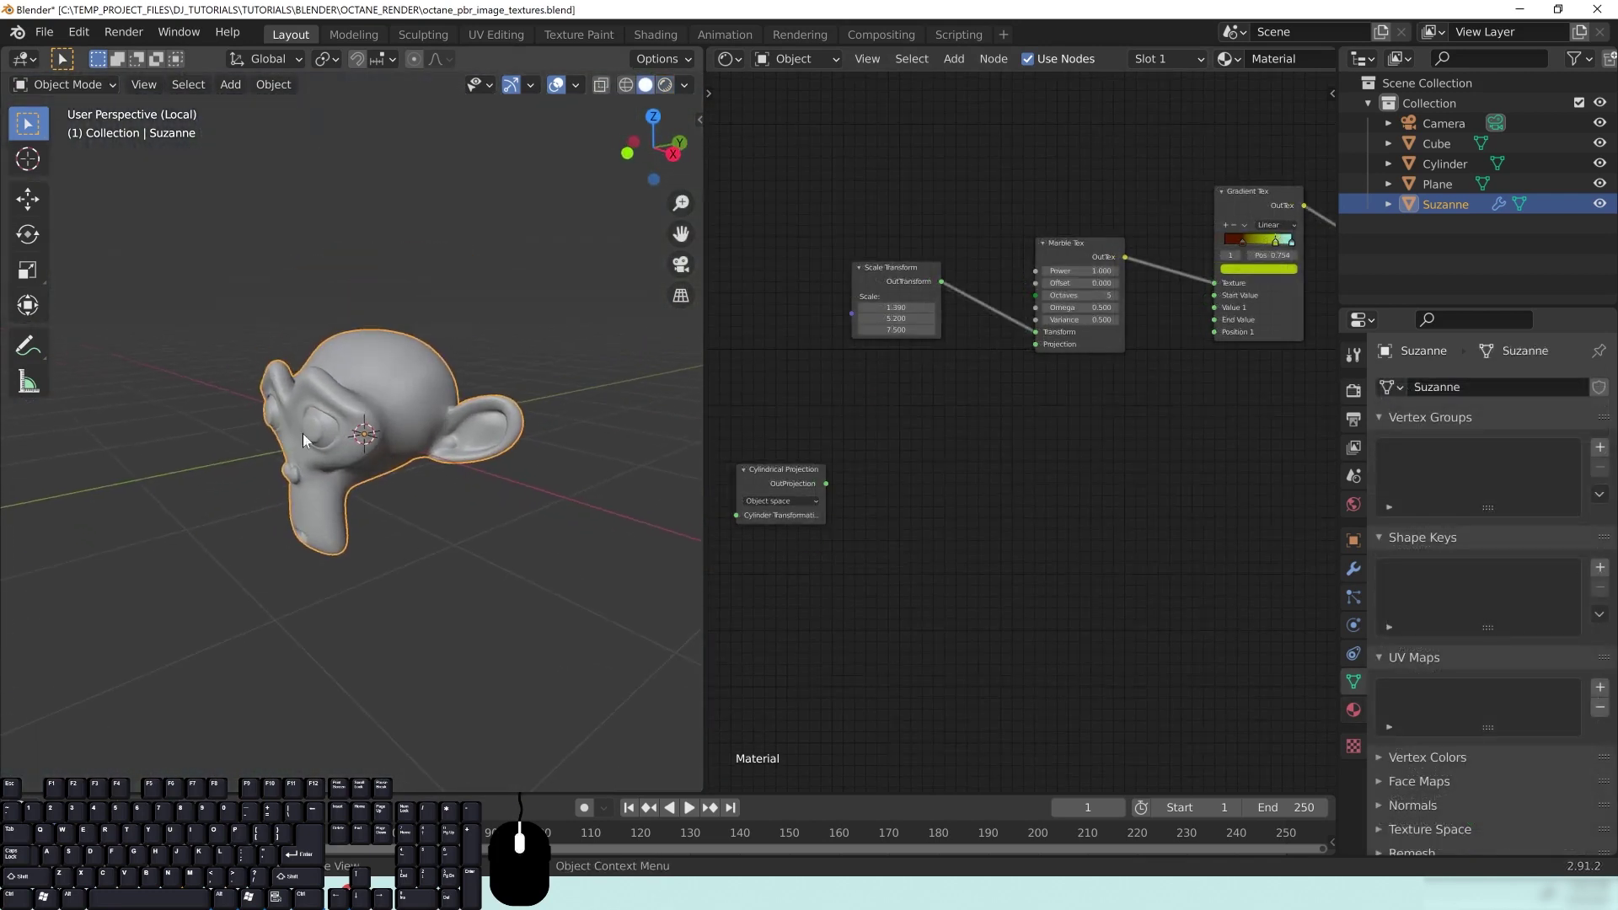
pyautogui.press('n')
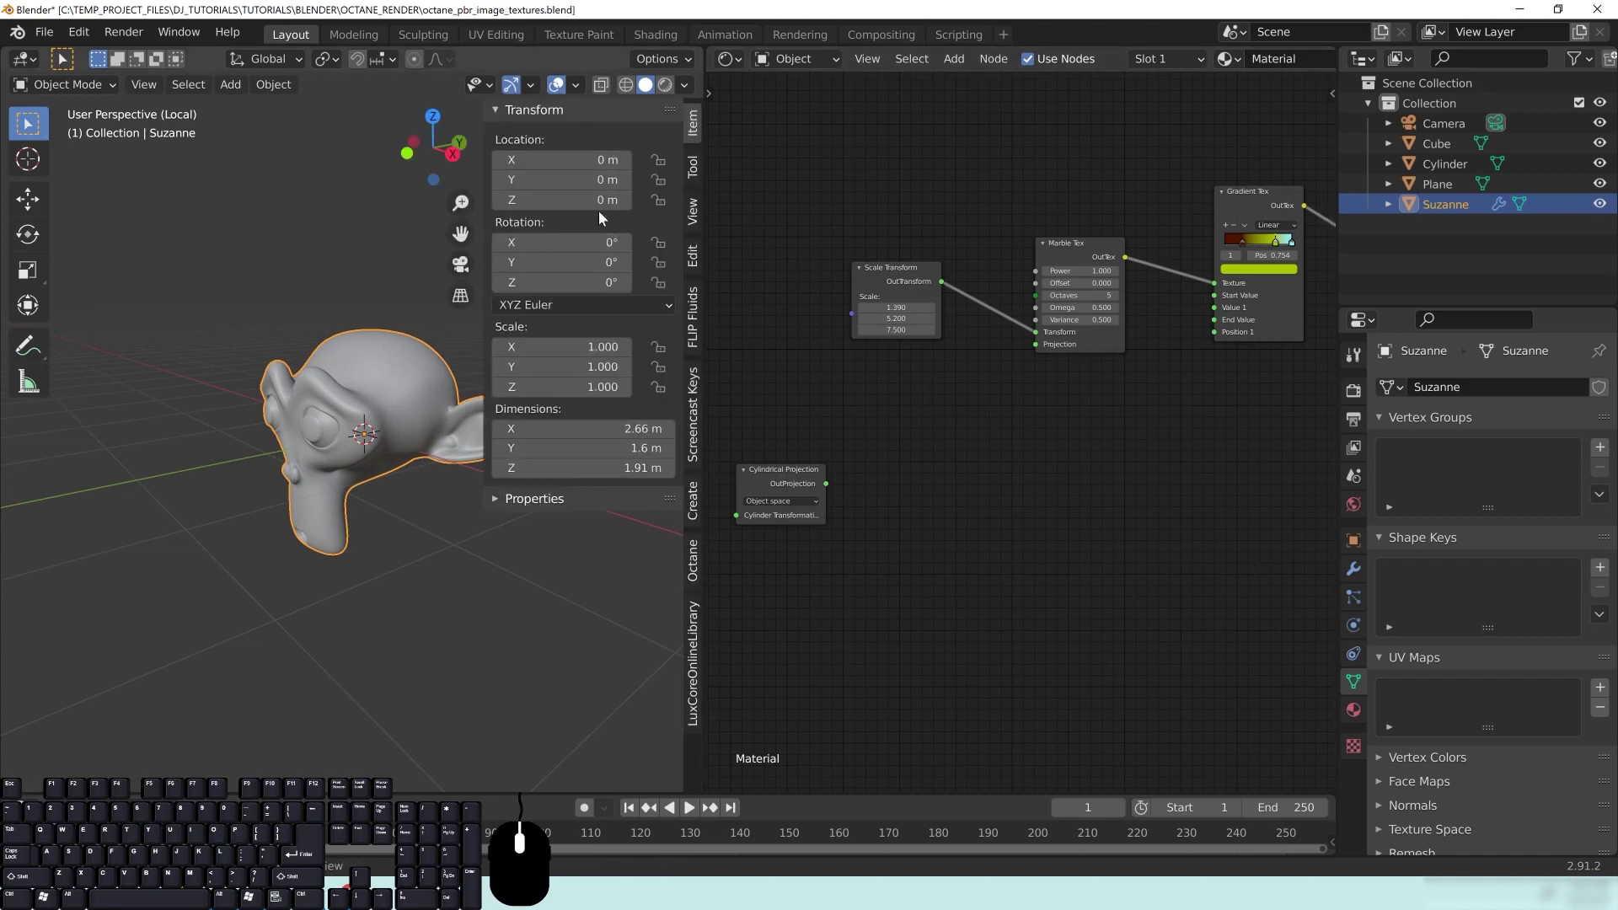
pyautogui.press('n')
# Move the Cylindrical Projection node up beneath the Scale Transform and view the monkey from another angle
pyautogui.moveTo(993, 434); pyautogui.dragTo(1035, 419, button='middle')
pyautogui.moveTo(842, 448); pyautogui.dragTo(972, 341)
pyautogui.moveTo(482, 546); pyautogui.dragTo(342, 418, button='middle')
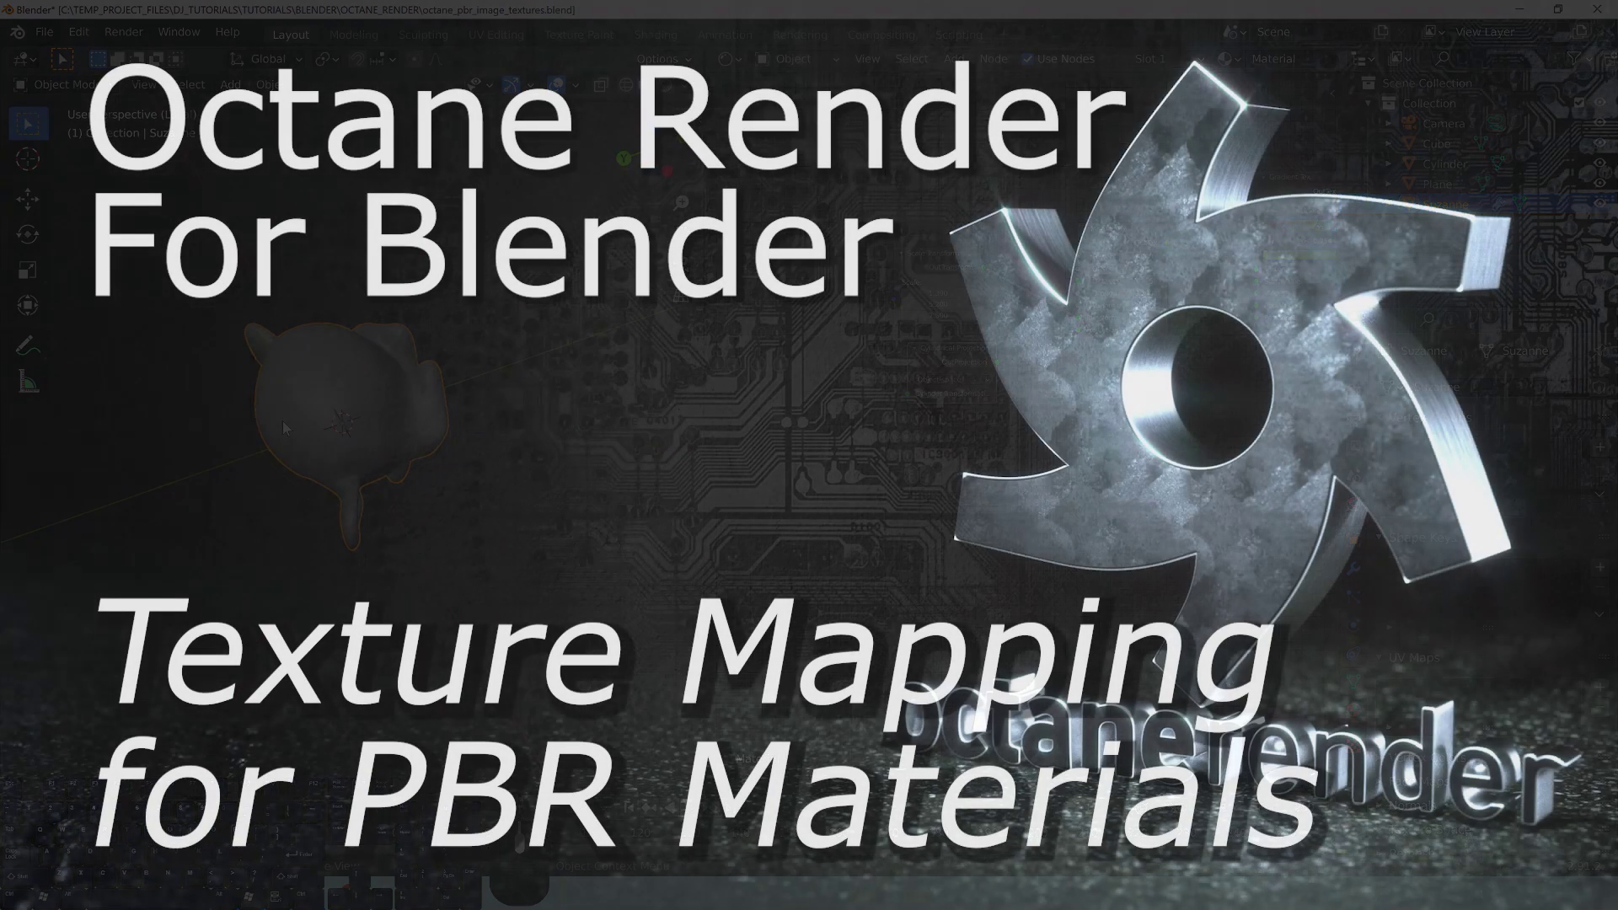